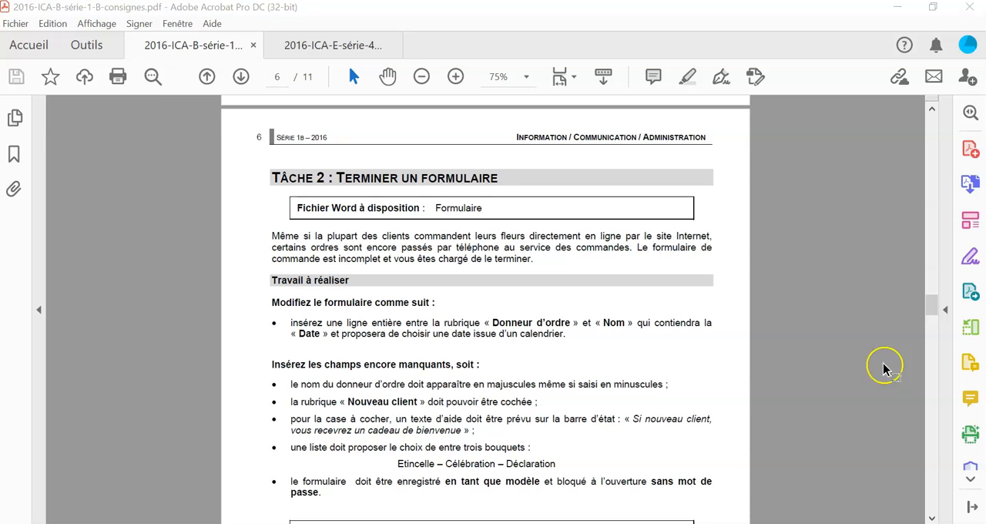
# - Switch to Formulaire-corr.docx in Word and insert a table row between the Donneur d'ordre and Nom rows
pyautogui.moveTo(285, 522)
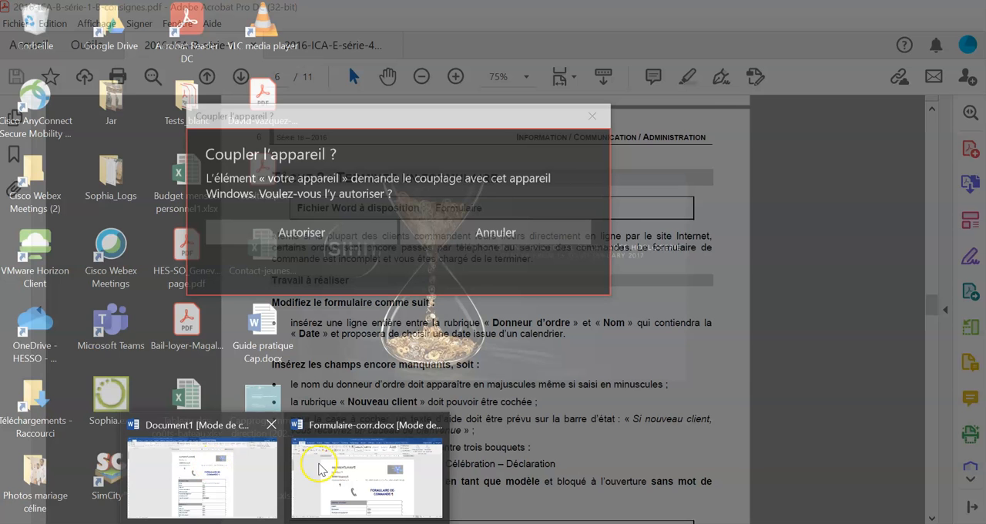
pyautogui.click(322, 468)
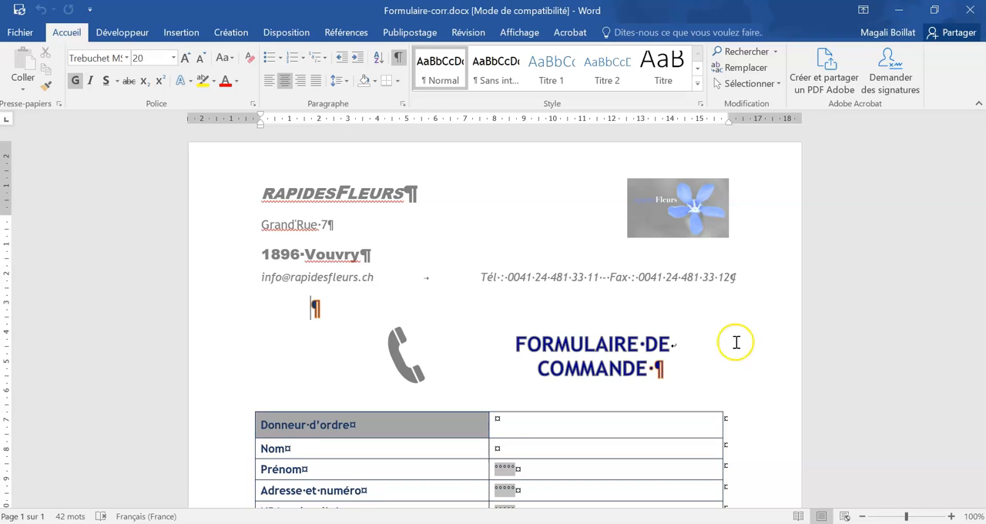
pyautogui.scroll(-3, 539, 378)
pyautogui.click(287, 308)
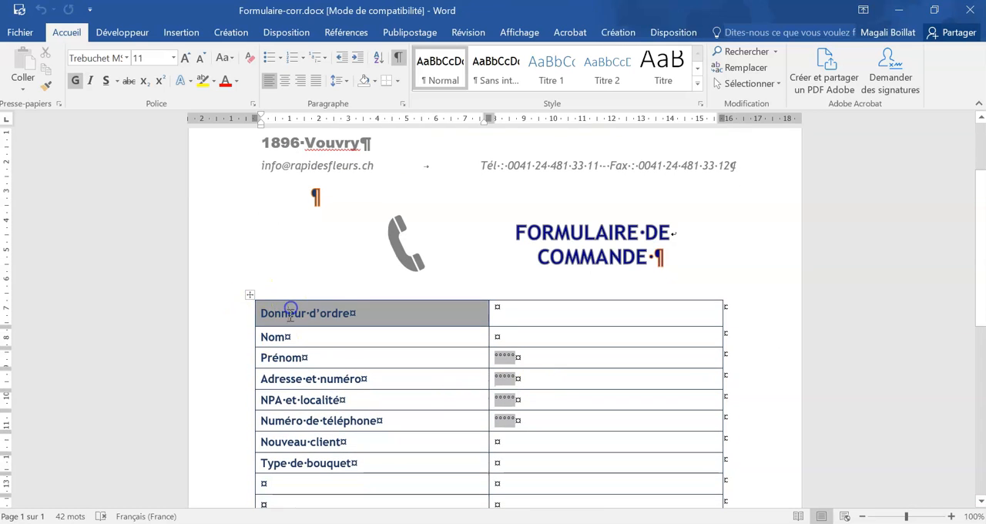
pyautogui.click(233, 339)
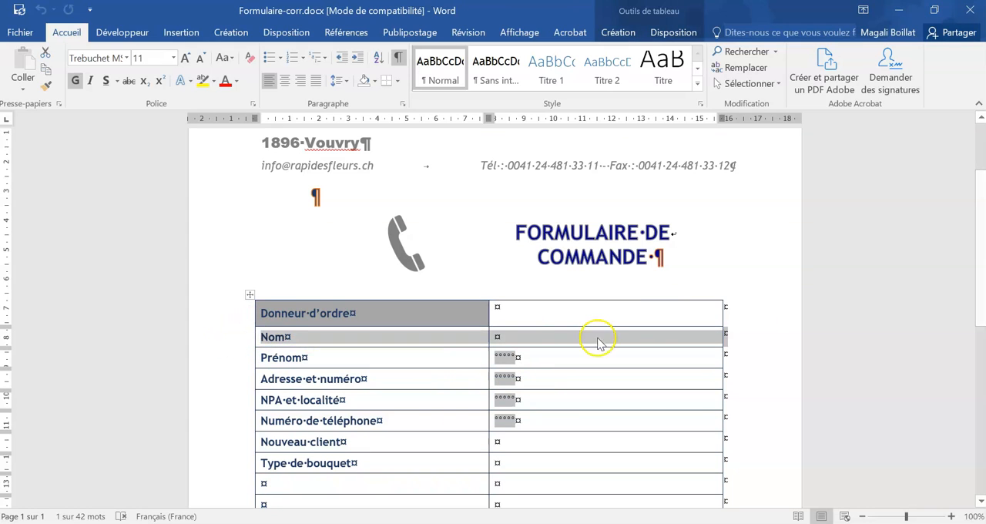
pyautogui.click(625, 32)
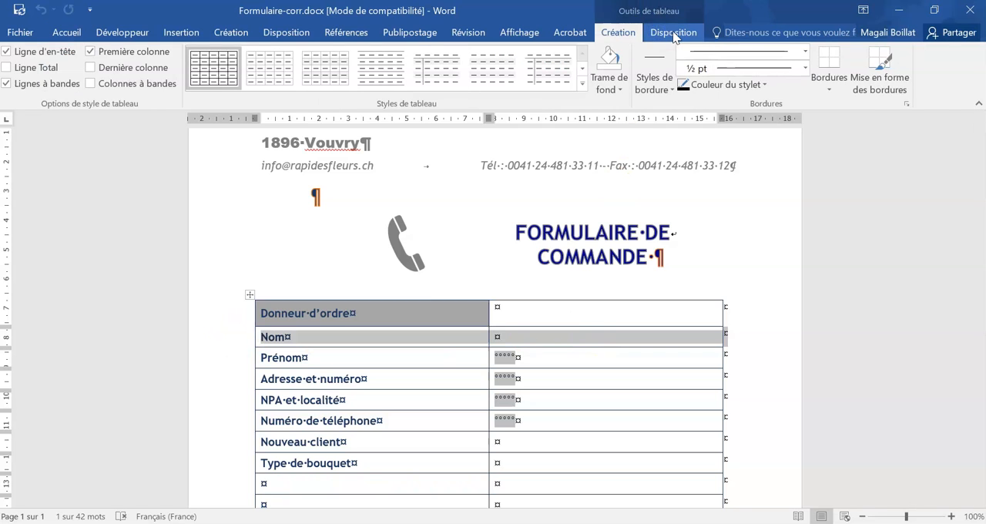
pyautogui.click(673, 32)
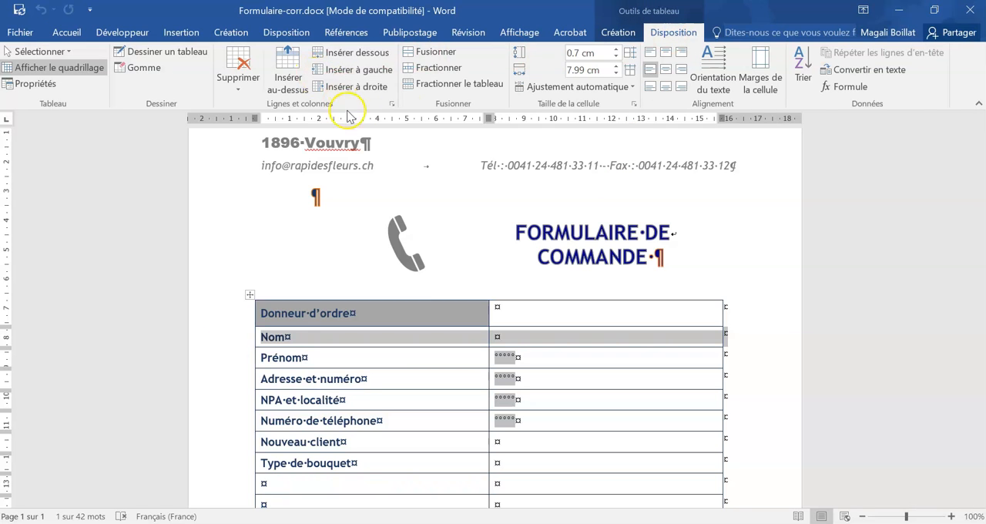
pyautogui.click(293, 68)
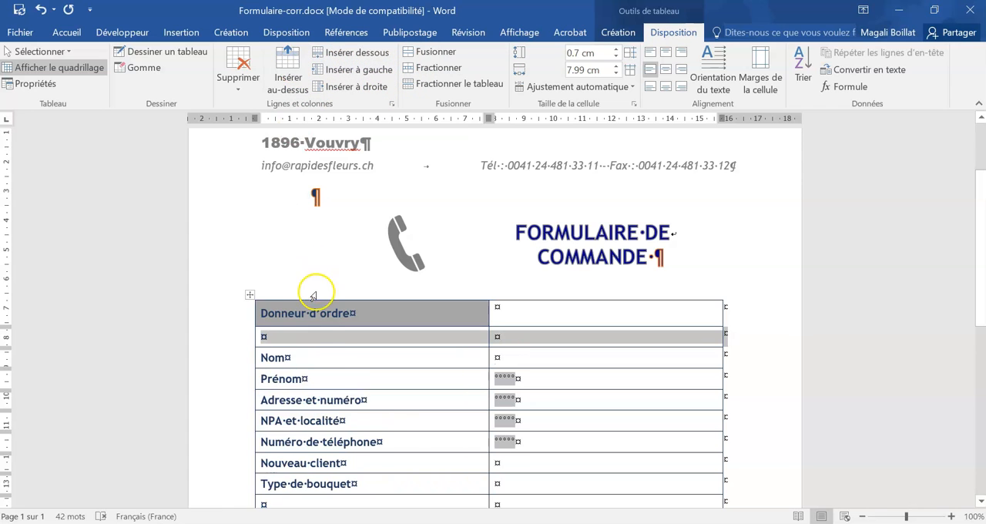
pyautogui.click(292, 355)
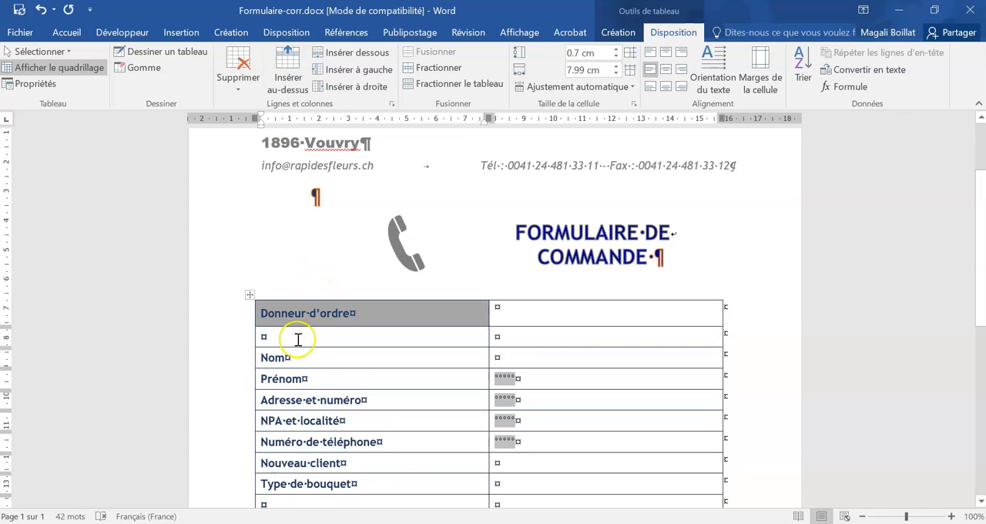
pyautogui.moveTo(281, 358); pyautogui.dragTo(593, 310)
pyautogui.click(282, 314)
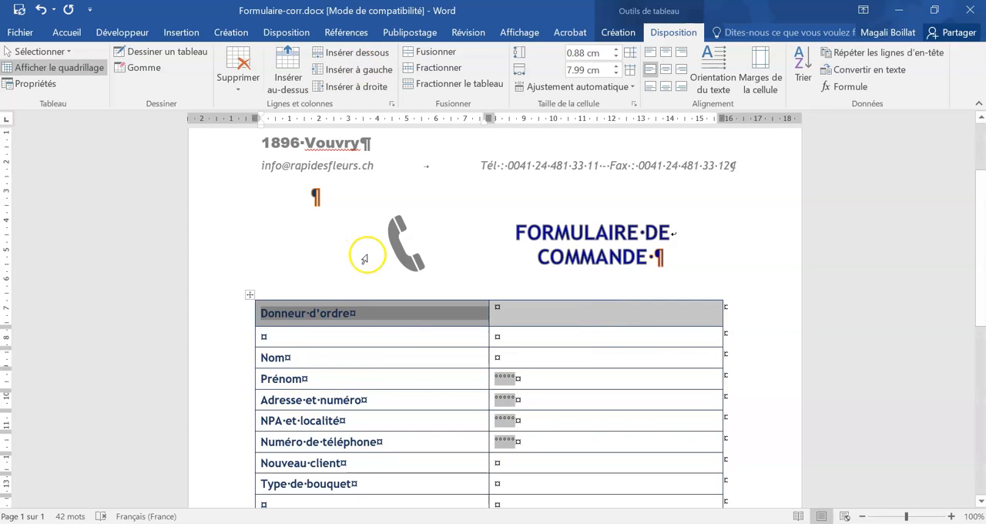
pyautogui.moveTo(268, 312); pyautogui.dragTo(488, 315)
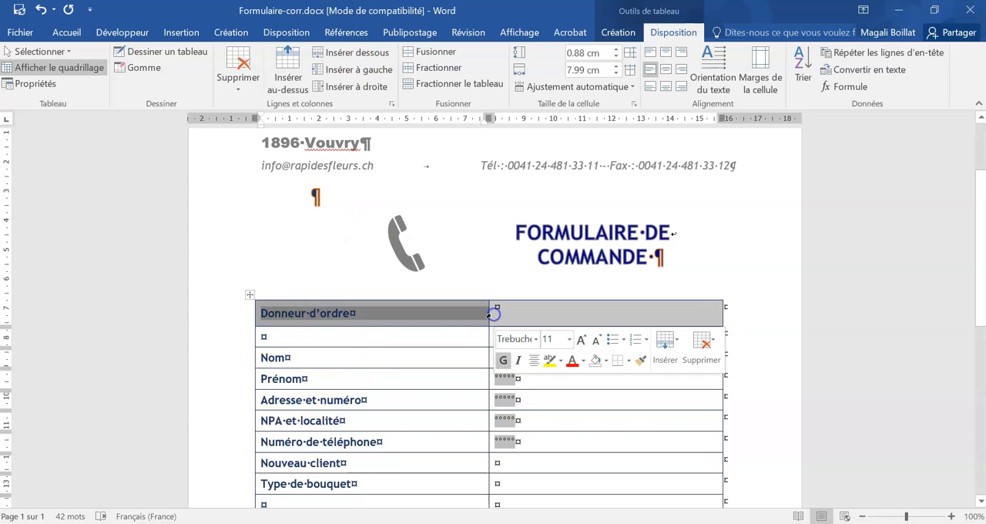
pyautogui.click(221, 313)
pyautogui.click(212, 352)
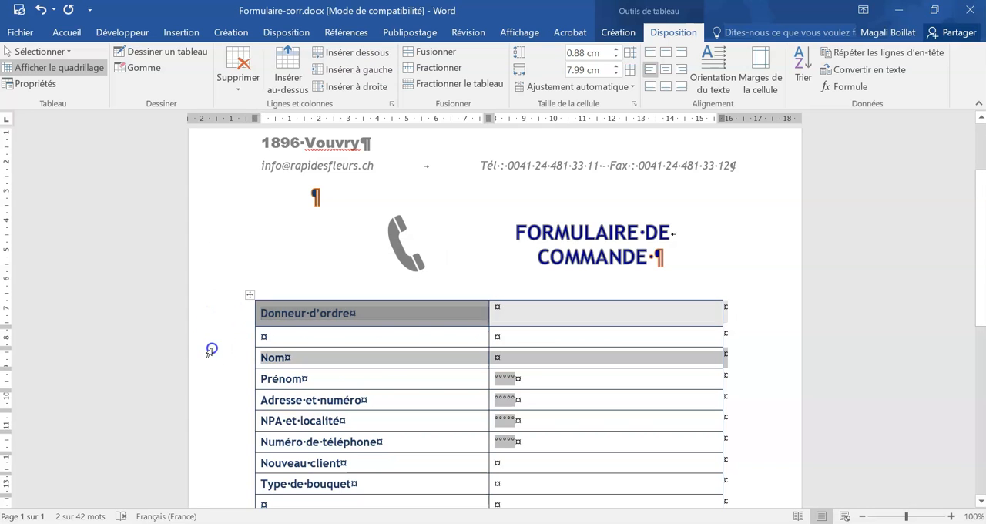
# - Label the new empty row Date in the first column of the order form table
pyautogui.click(312, 356)
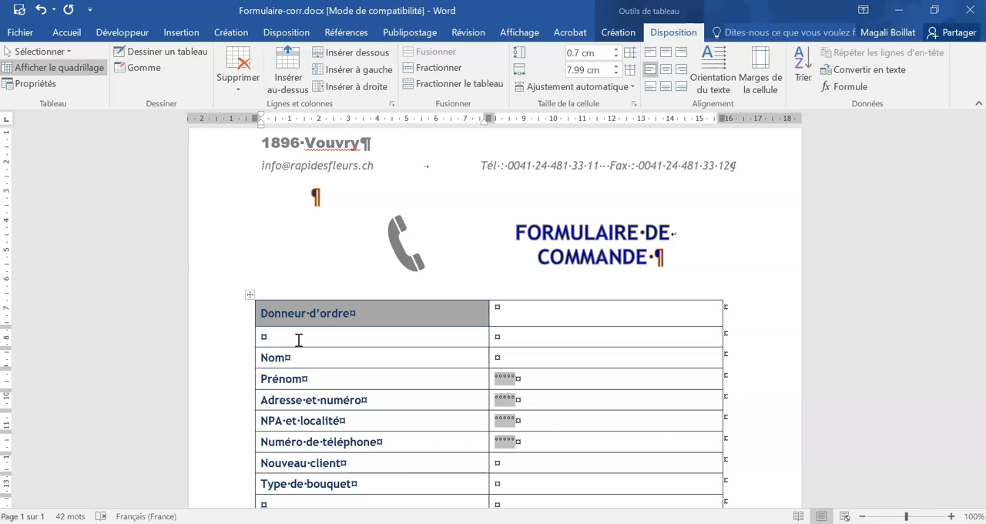
pyautogui.write('Date')
pyautogui.press('Tab')
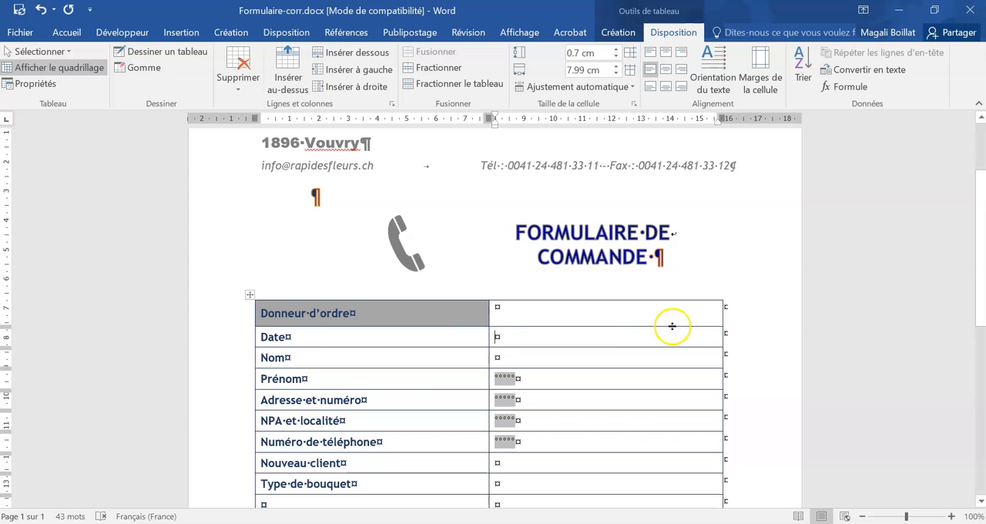
# - Insert a date picker content control in the second column of the Date row
pyautogui.click(128, 32)
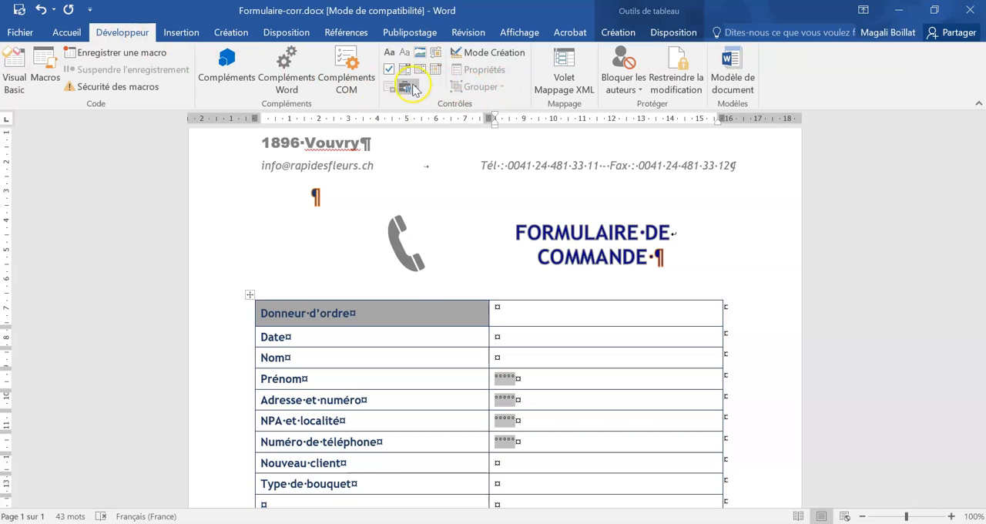
pyautogui.click(533, 332)
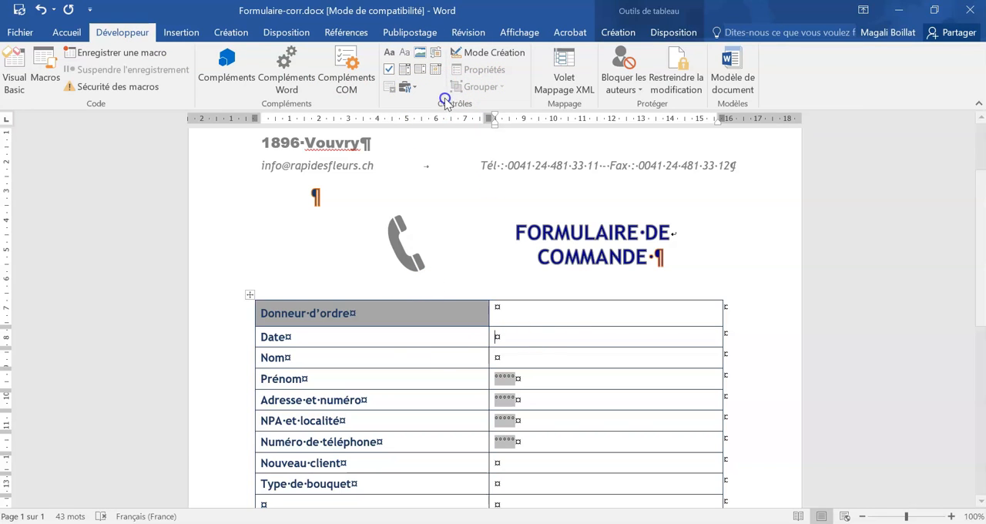
pyautogui.click(435, 70)
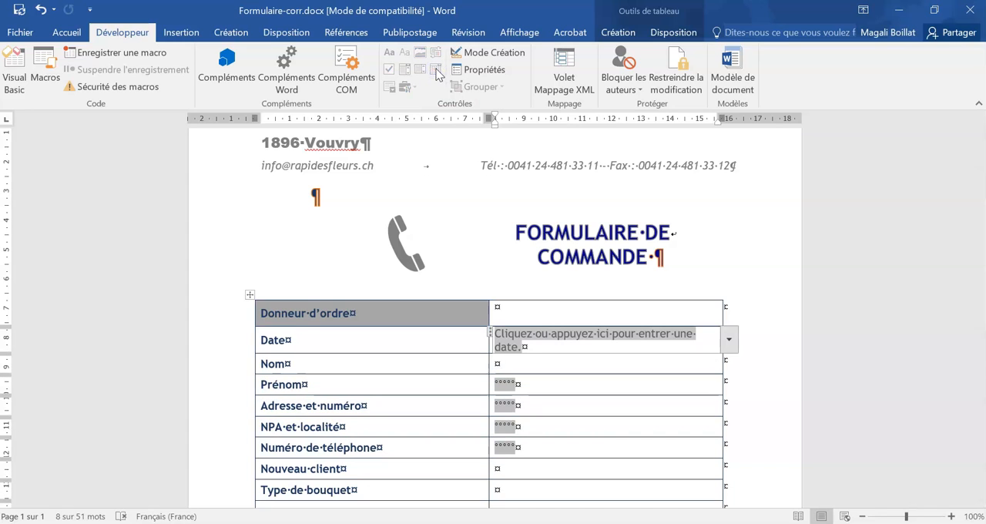
# - Set the font size of the date picker's placeholder text to 9
pyautogui.click(545, 347)
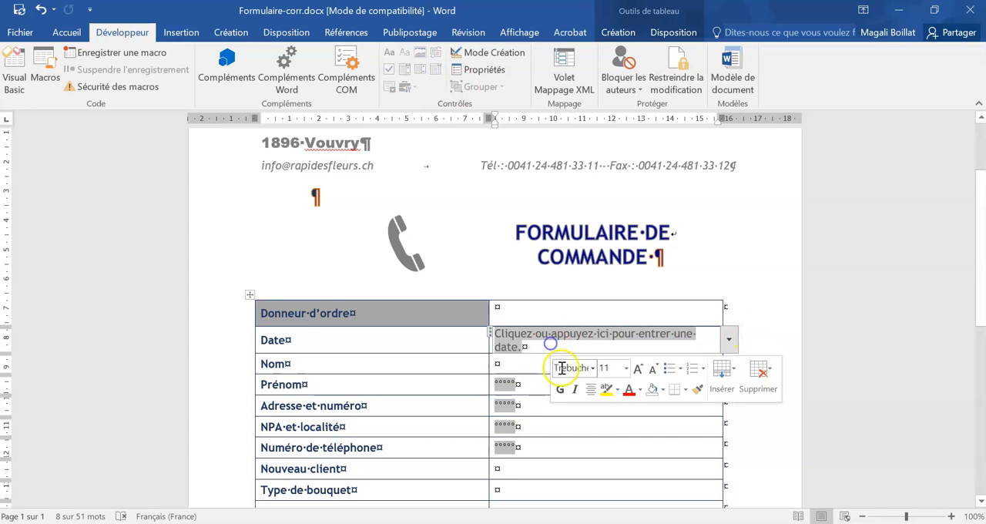
pyautogui.click(625, 367)
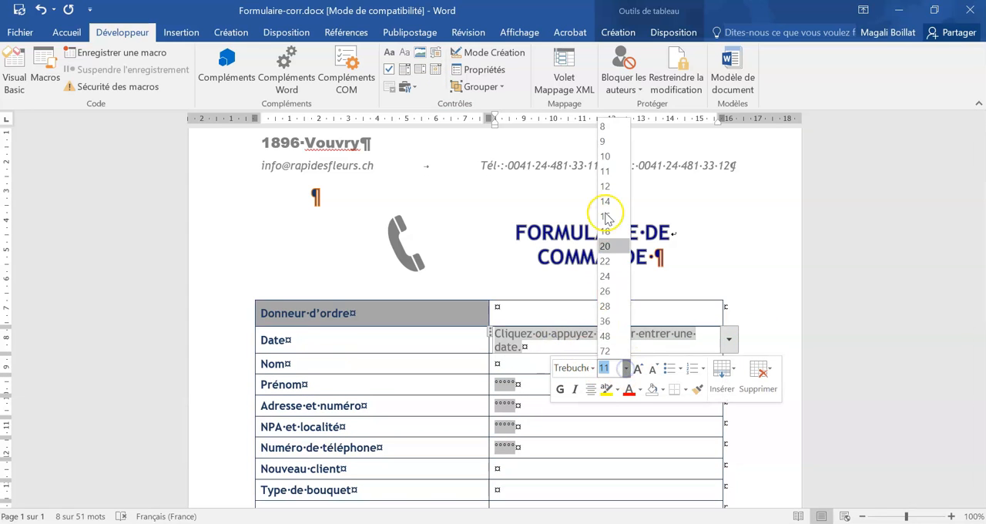
pyautogui.click(607, 141)
# - Compare the font formatting of the date picker with that of the neighbouring form fields
pyautogui.click(504, 378)
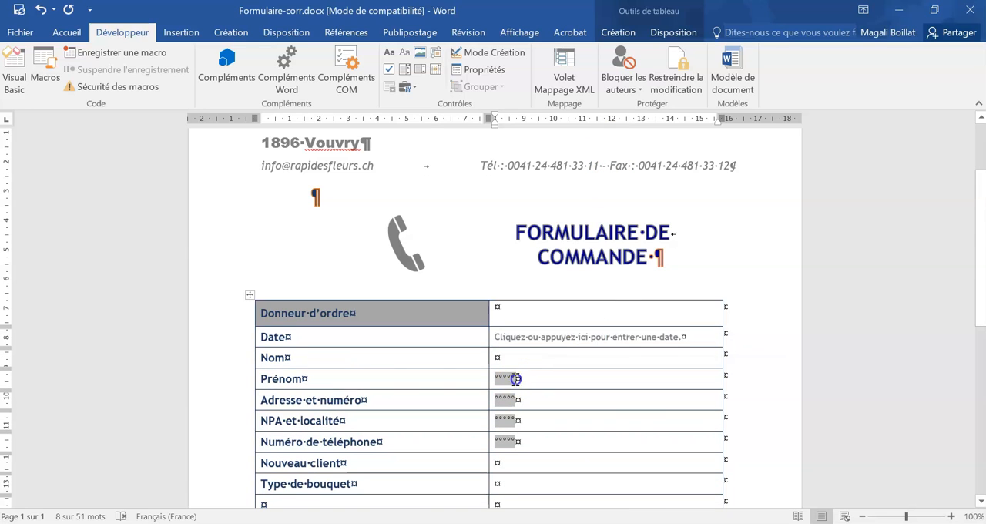
pyautogui.click(66, 32)
pyautogui.click(505, 378)
pyautogui.click(500, 357)
pyautogui.click(686, 336)
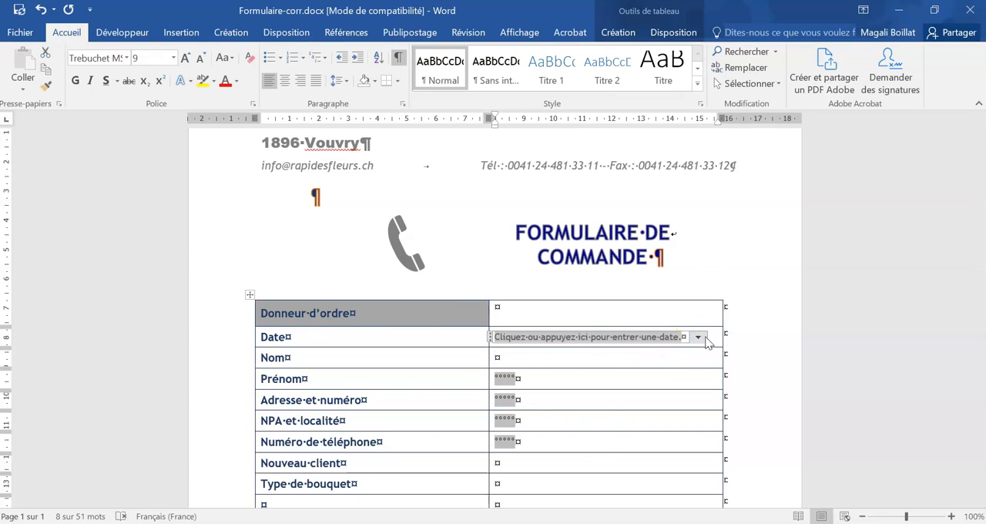
pyautogui.click(526, 354)
pyautogui.click(515, 341)
# - Insert a legacy text form field in the second column of the Nom row under Donneur d'ordre
pyautogui.click(570, 359)
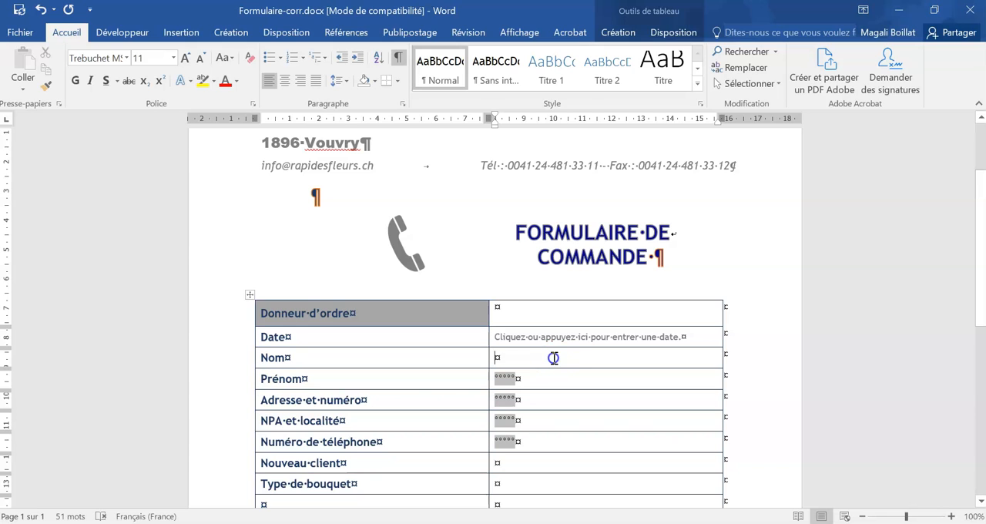
pyautogui.click(124, 32)
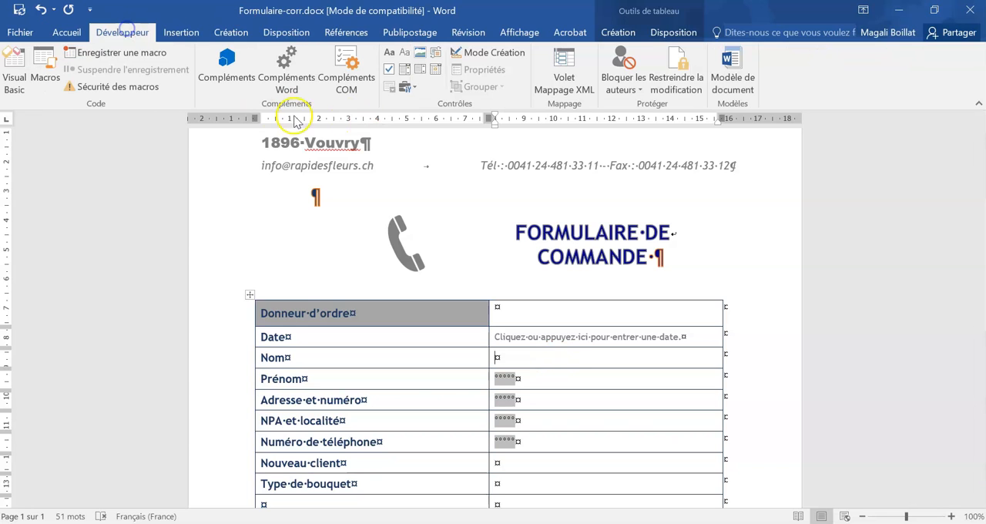
pyautogui.click(406, 86)
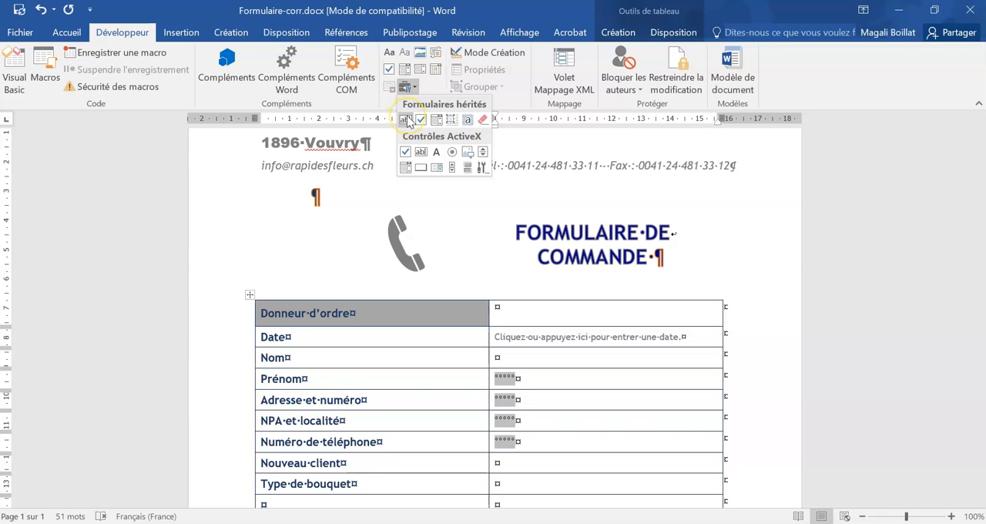
pyautogui.click(406, 120)
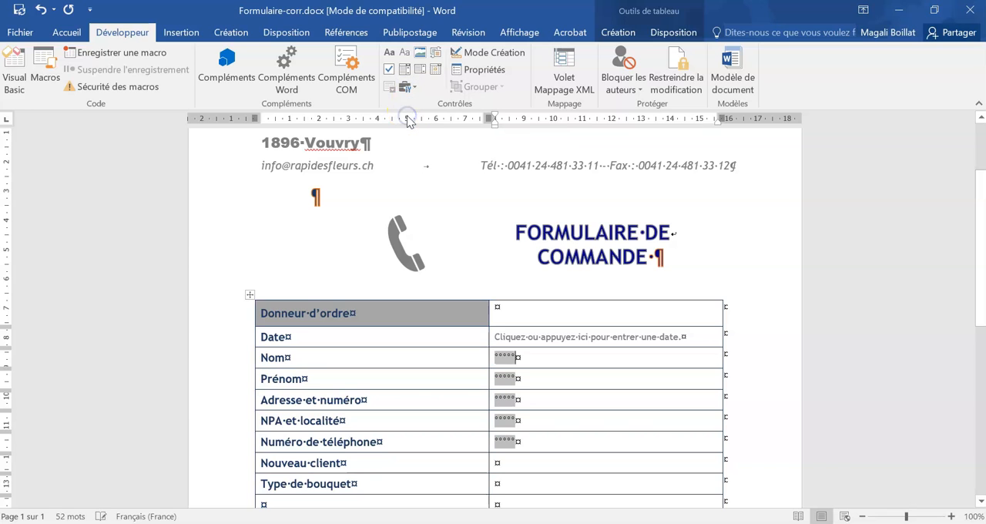
# - Set the text format of the Nom form field under Donneur d'ordre to Majuscules
pyautogui.doubleClick(502, 358)
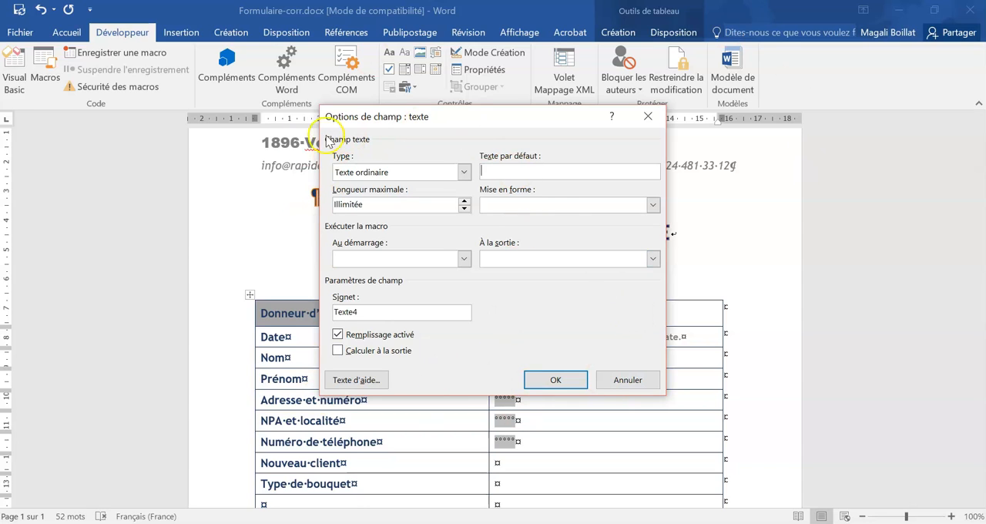
pyautogui.click(652, 206)
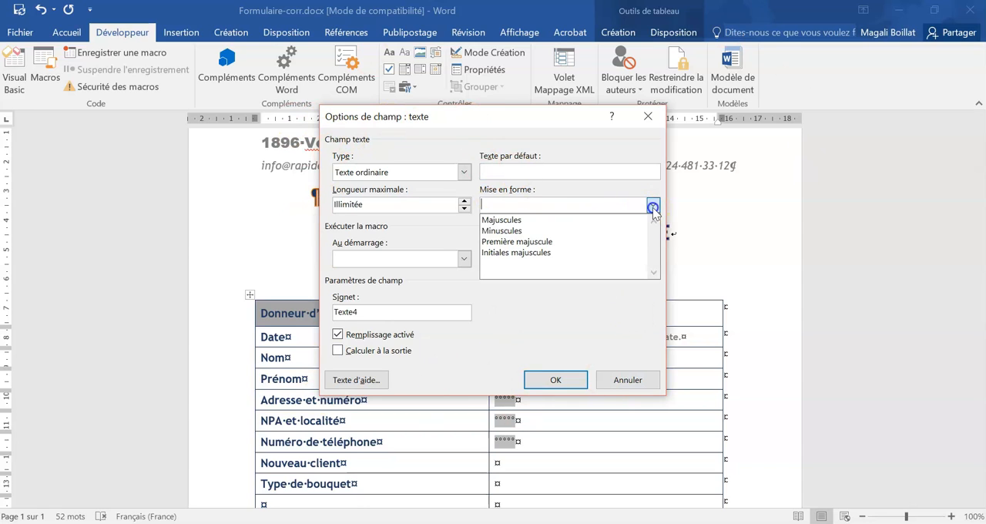
pyautogui.click(502, 221)
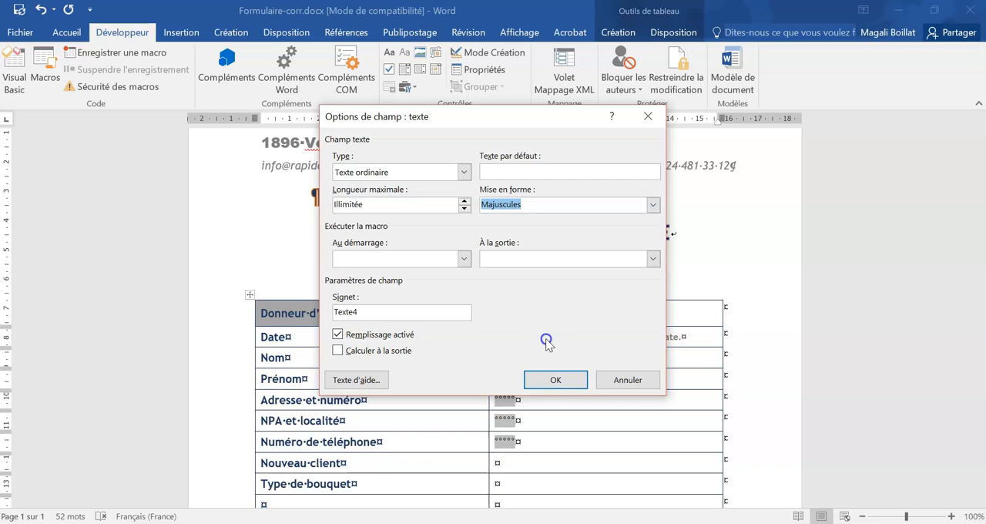
pyautogui.click(557, 382)
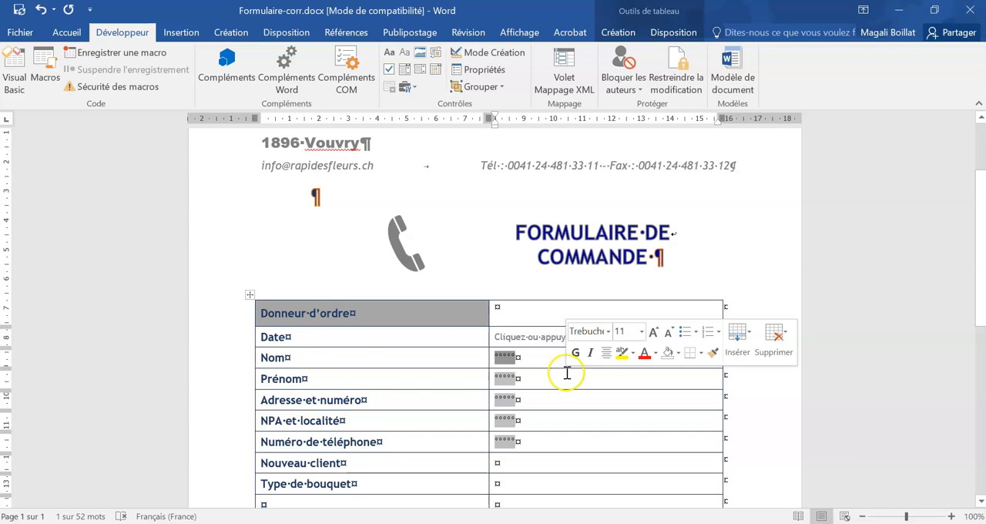
# - Enter Oui in the second column of the Nouveau client row and insert a legacy check box field before it
pyautogui.scroll(-3, 566, 378)
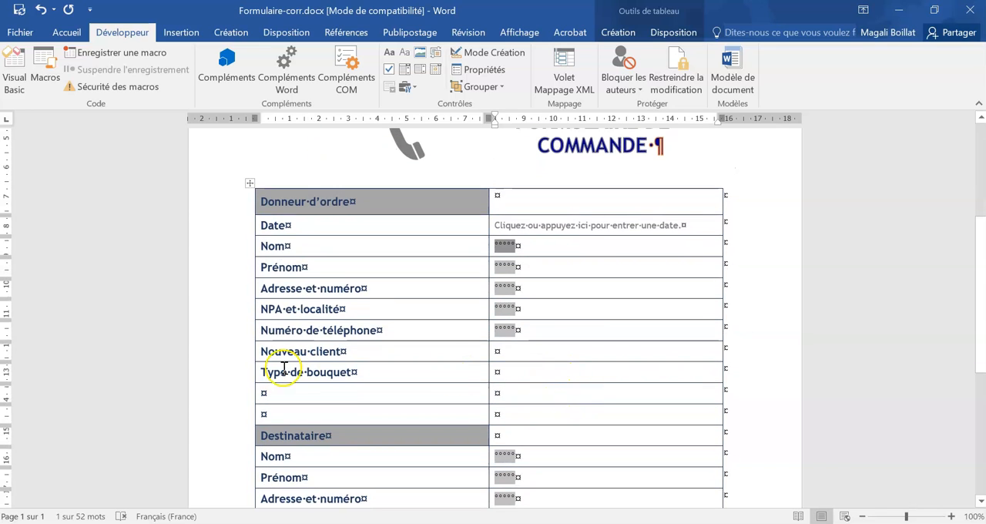
pyautogui.click(545, 349)
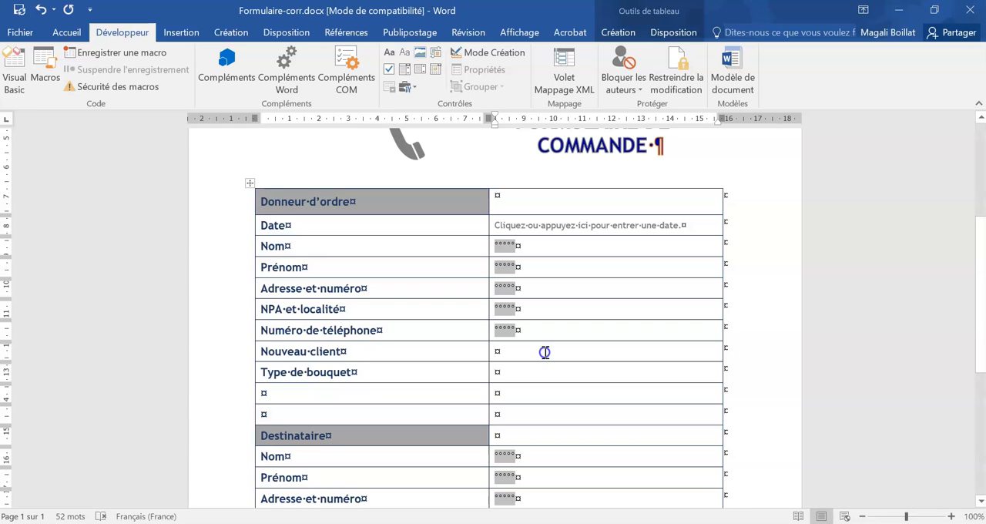
pyautogui.write('oui')
pyautogui.press('Left')
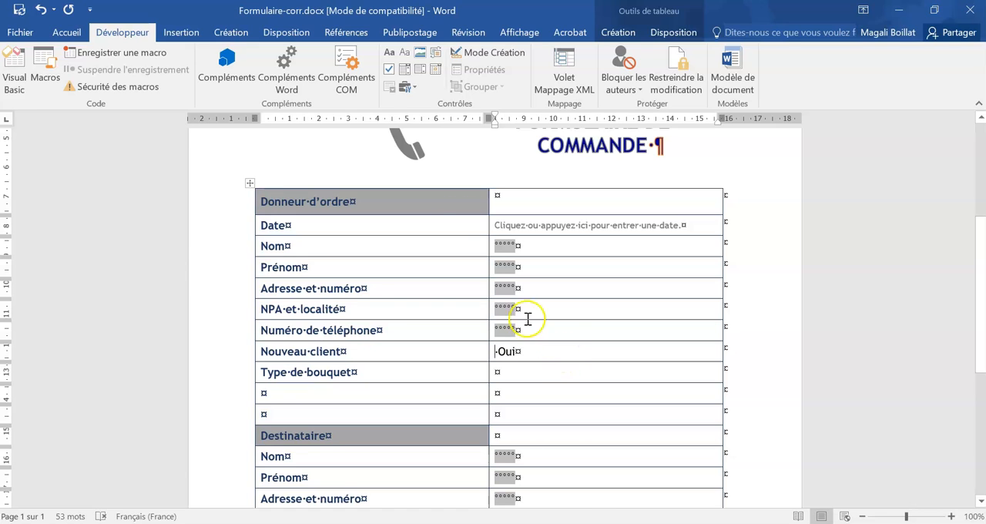
pyautogui.click(407, 88)
pyautogui.click(419, 120)
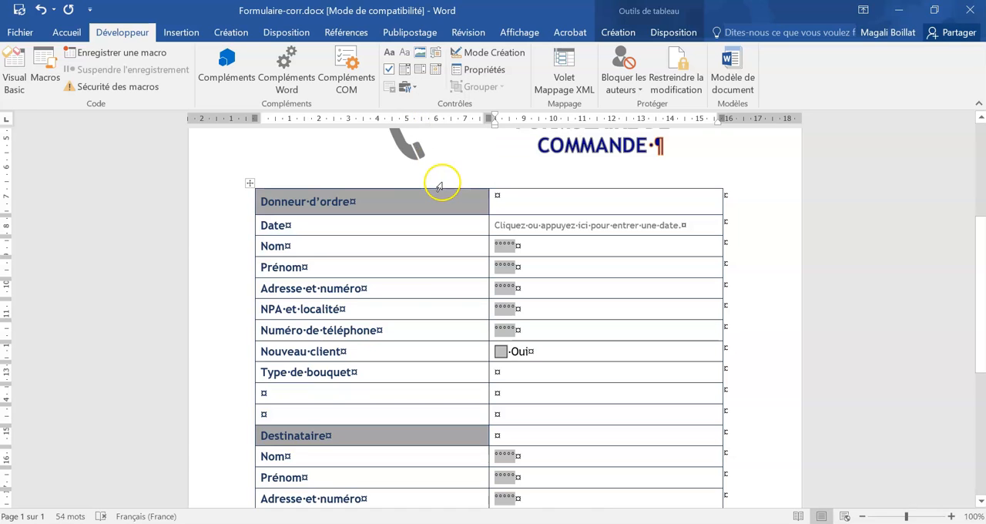
# - Give the Nouveau client check box the custom status bar help text "Si nouveau client, vous recevrez un cadeau de bienvenue."
pyautogui.click(501, 352)
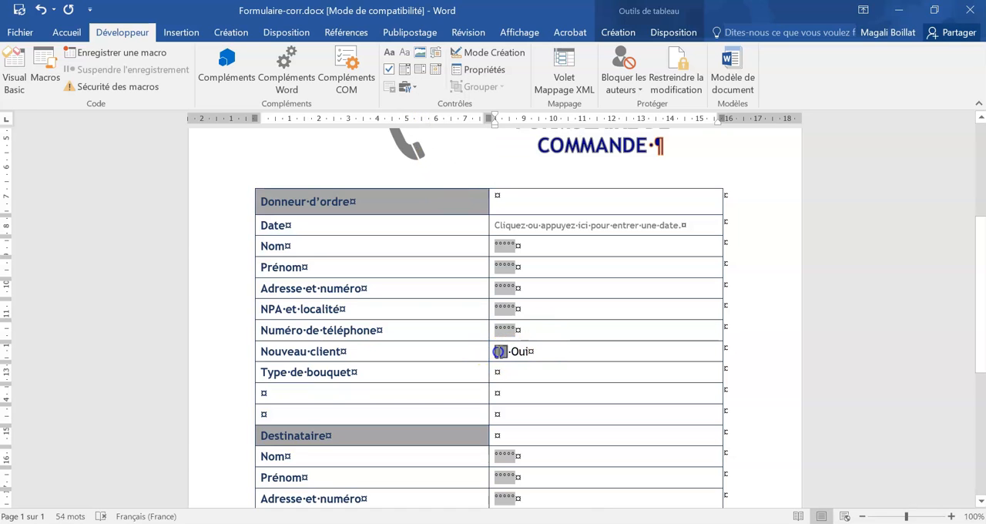
pyautogui.click(478, 71)
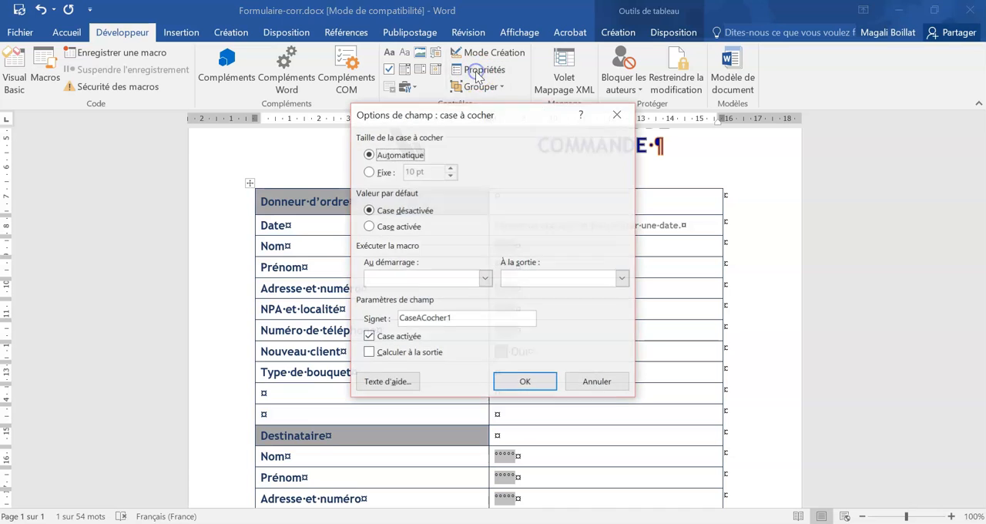
pyautogui.click(395, 383)
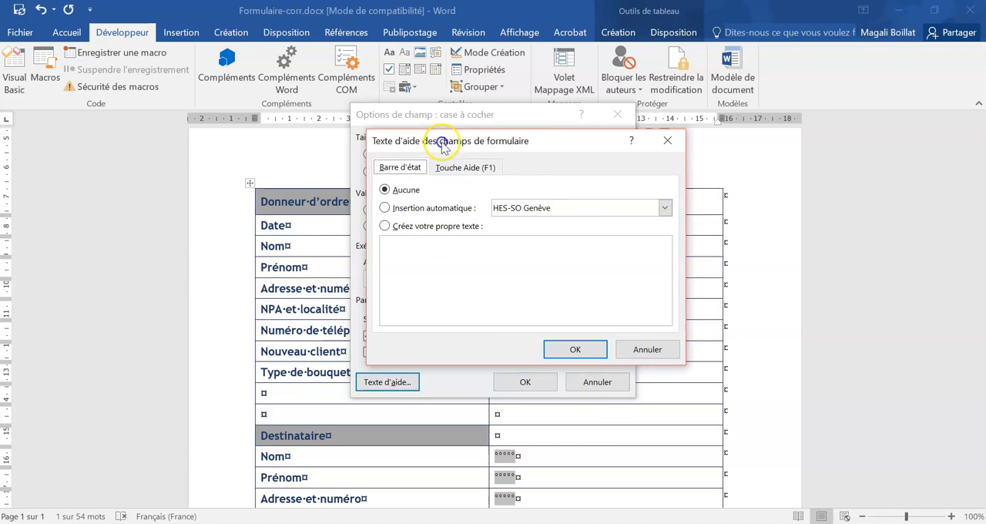
pyautogui.moveTo(453, 139); pyautogui.dragTo(608, 104)
pyautogui.click(521, 195)
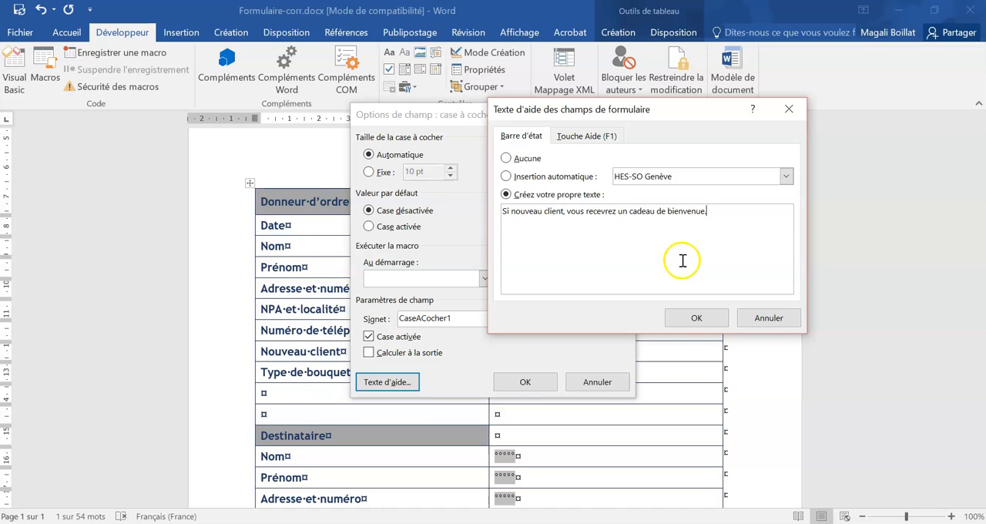
pyautogui.click(697, 318)
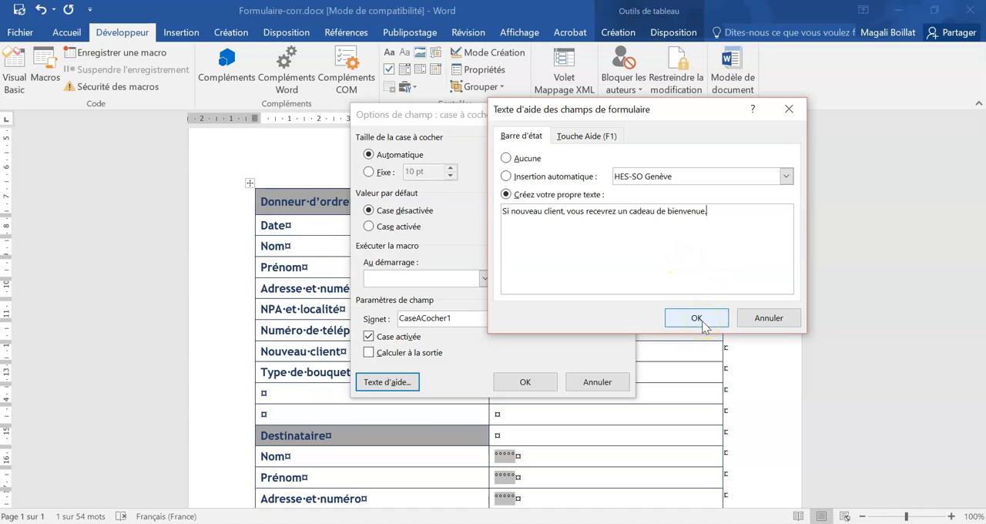
pyautogui.click(524, 382)
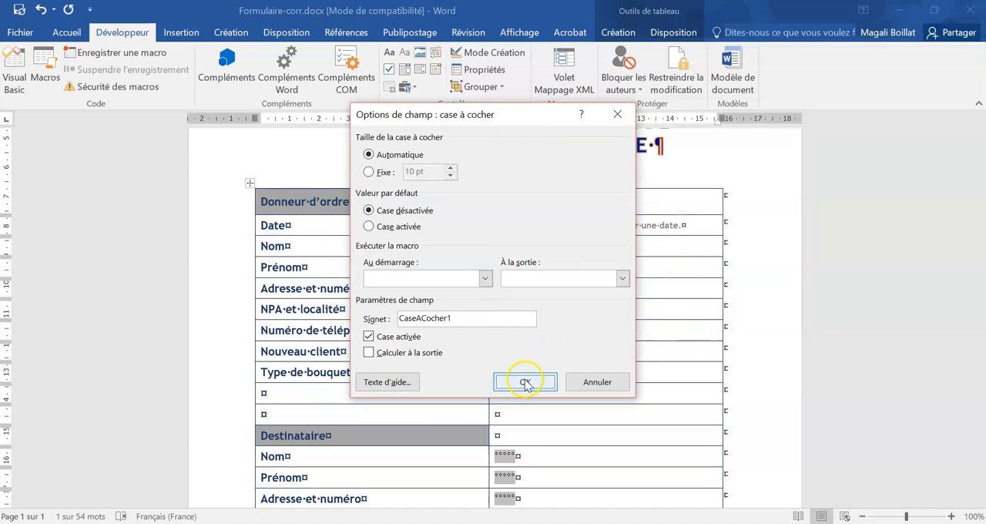
# - Insert a legacy drop-down form field in the second column of the Type de bouquet row
pyautogui.click(520, 372)
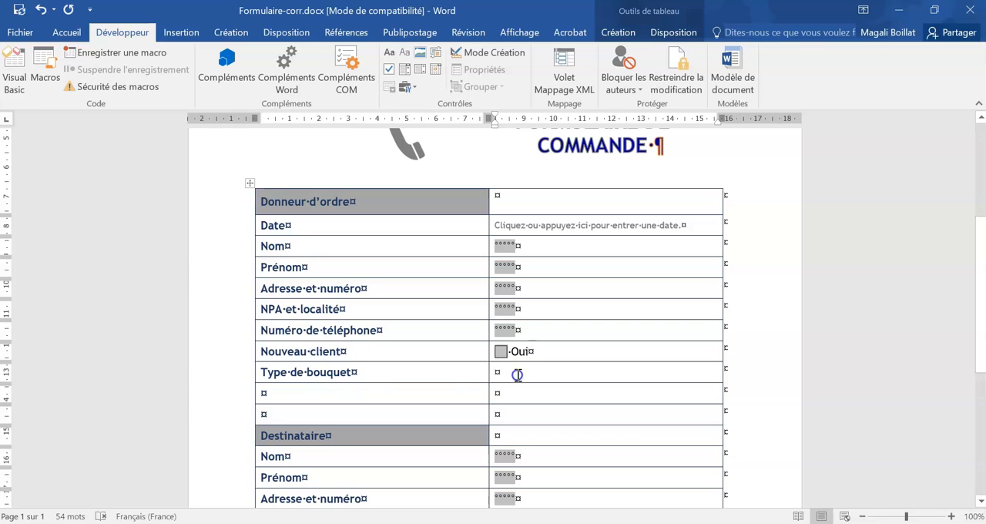
pyautogui.click(405, 87)
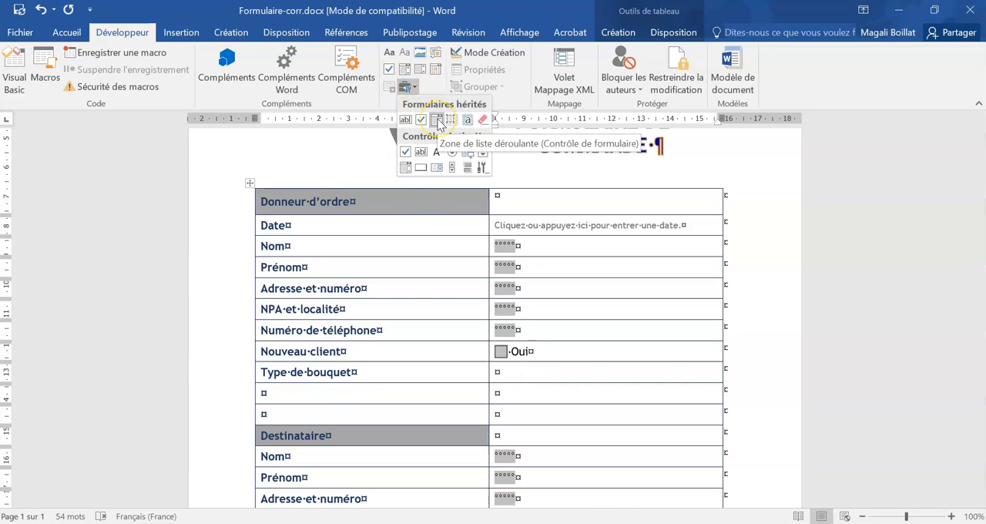
pyautogui.click(437, 120)
# - Add the items Etincelle, Célébration and Déclaration to the Type de bouquet drop-down field
pyautogui.doubleClick(511, 377)
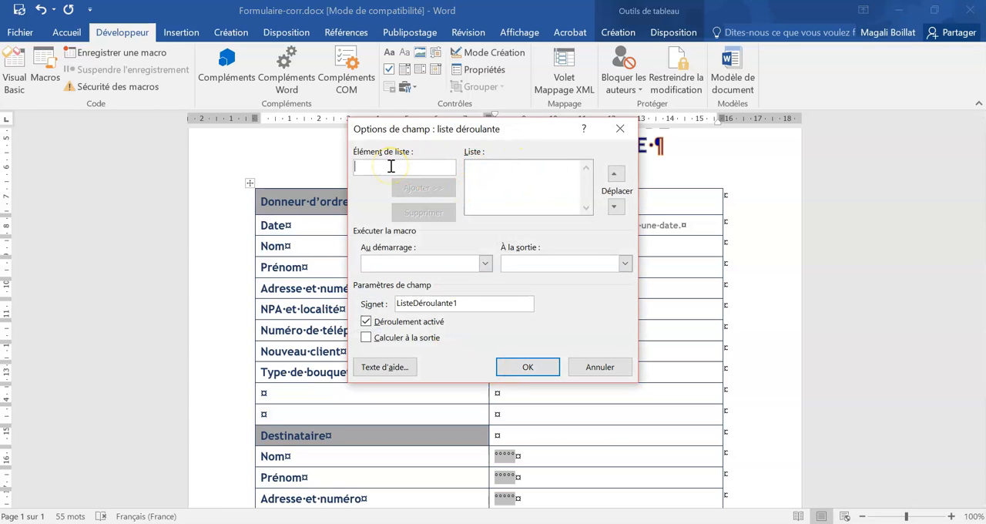
pyautogui.write('Etincelle')
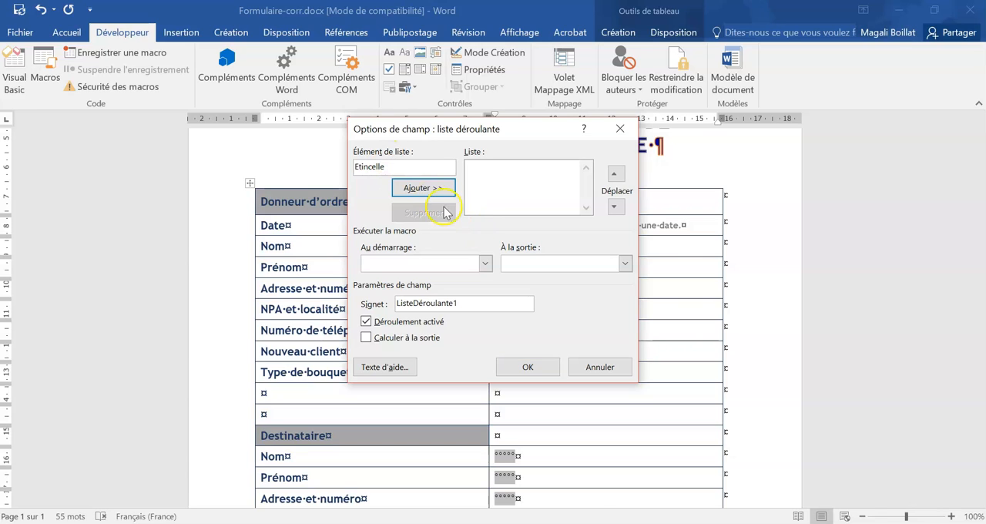
pyautogui.click(422, 187)
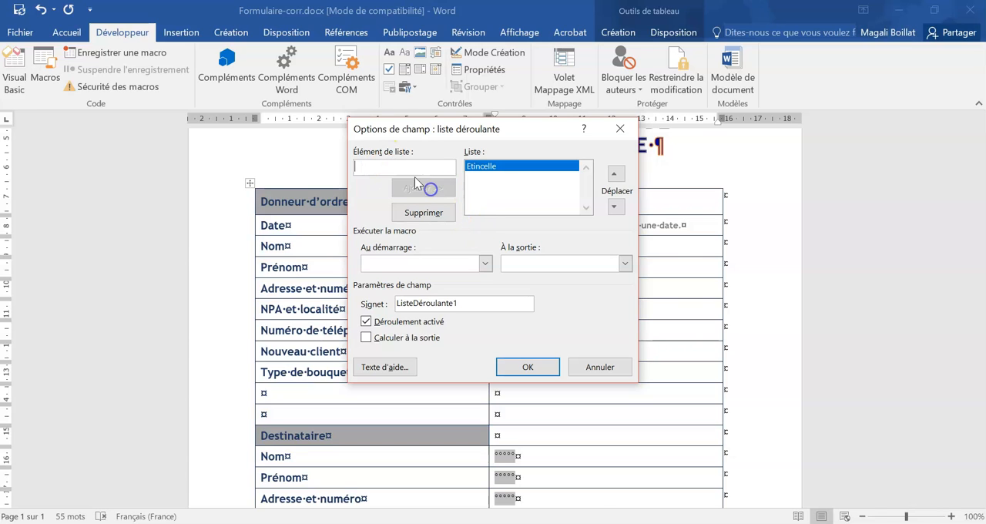
pyautogui.write('Cé')
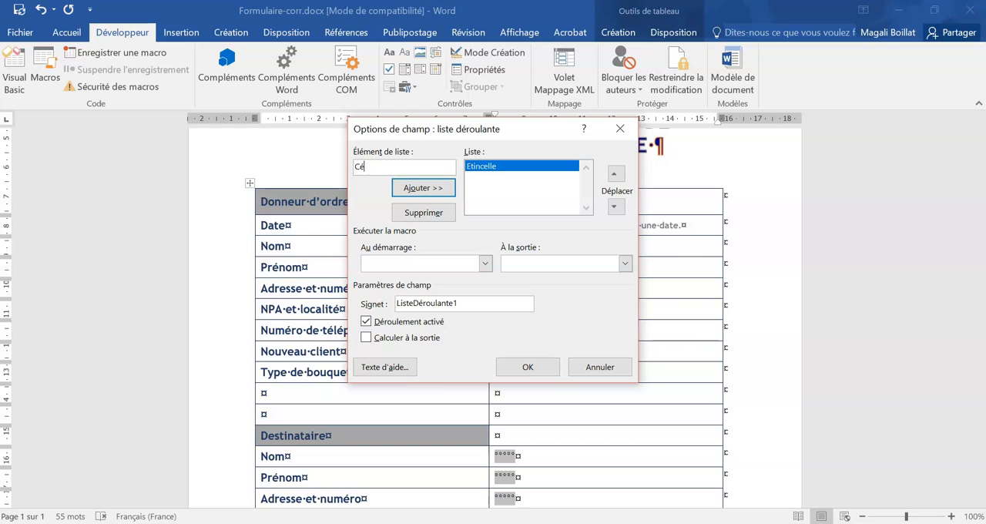
pyautogui.write('lébration')
pyautogui.click(408, 188)
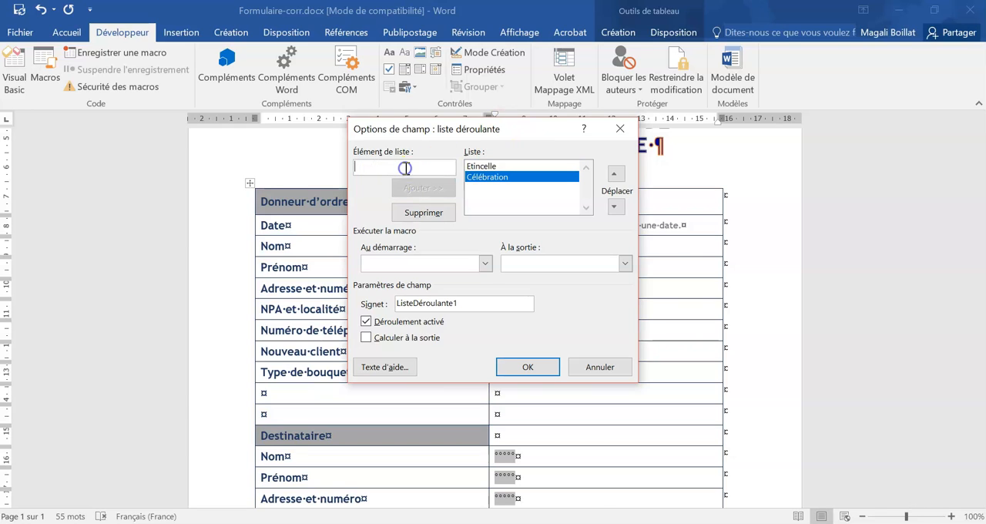
pyautogui.write('Déclaration')
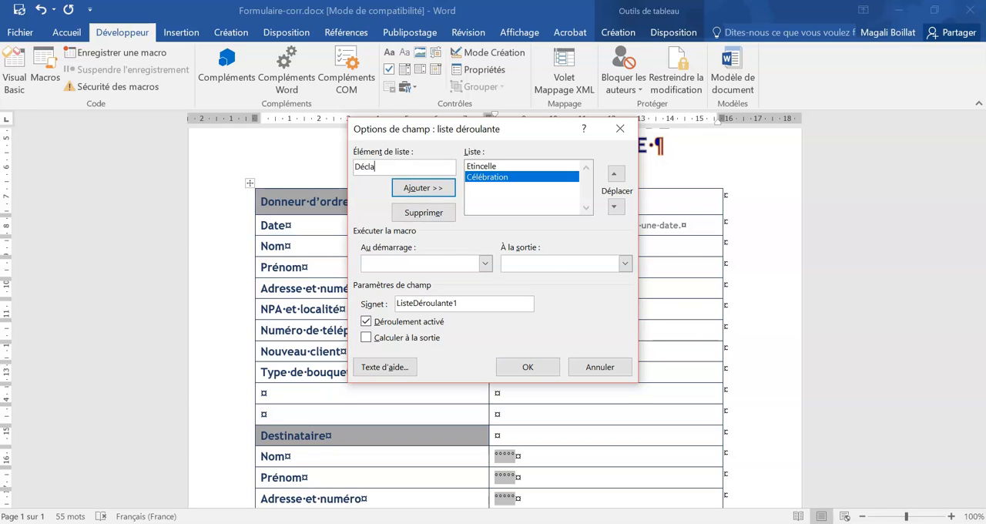
pyautogui.click(432, 189)
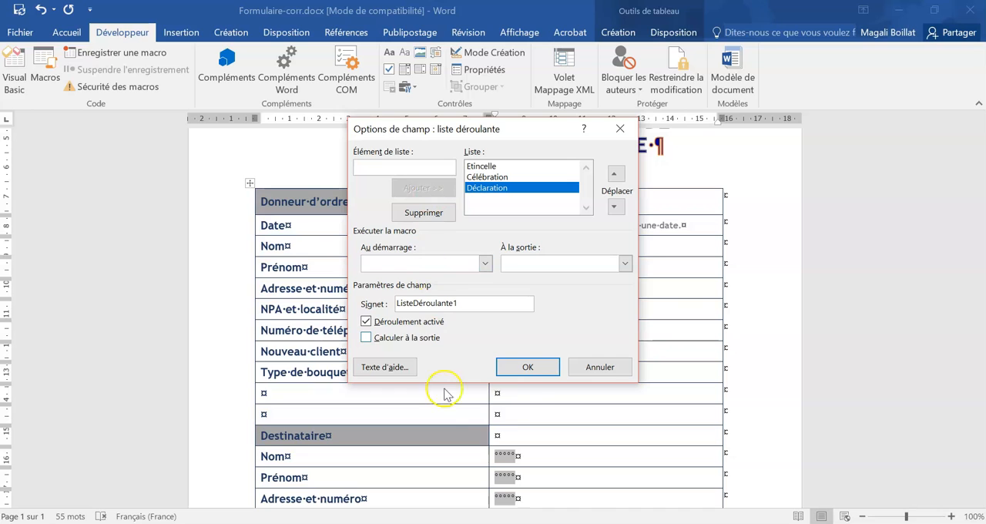
pyautogui.click(528, 367)
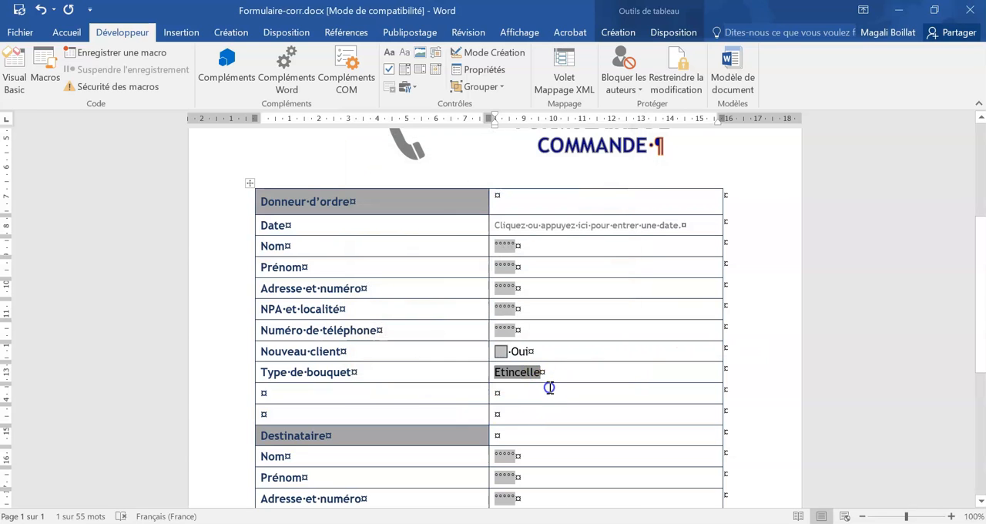
# - Restrict editing of the document to the Remplissage de formulaires type of modification
pyautogui.scroll(-4, 549, 373)
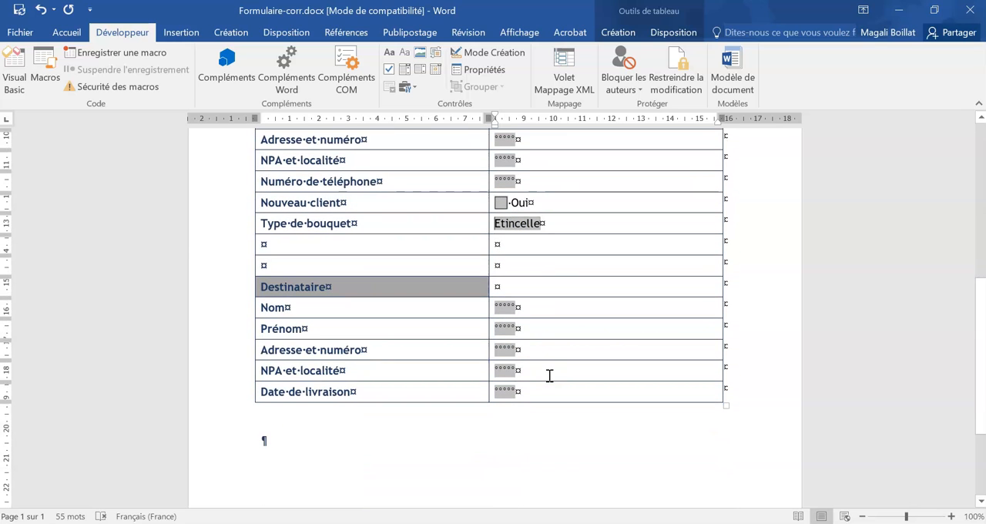
pyautogui.click(502, 438)
pyautogui.scroll(-3, 502, 418)
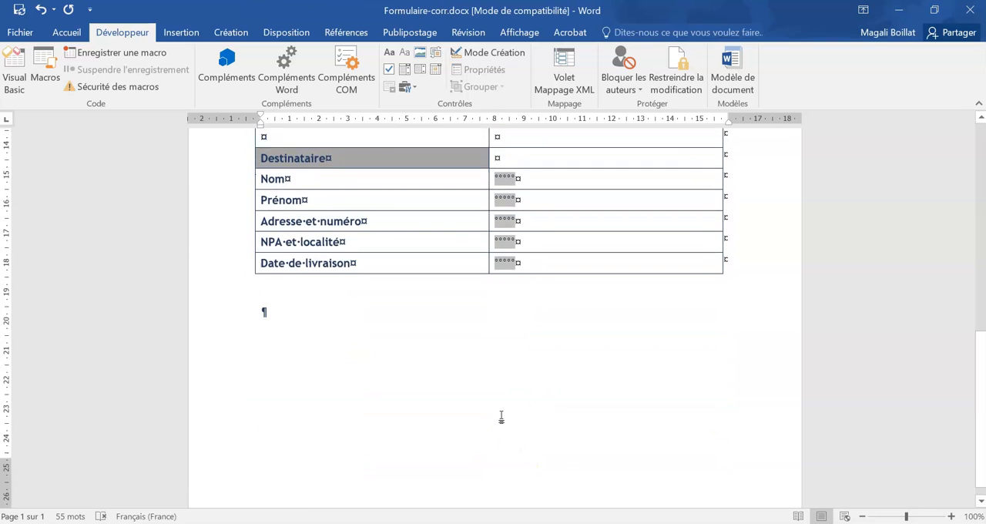
pyautogui.scroll(8, 502, 415)
pyautogui.scroll(4, 502, 416)
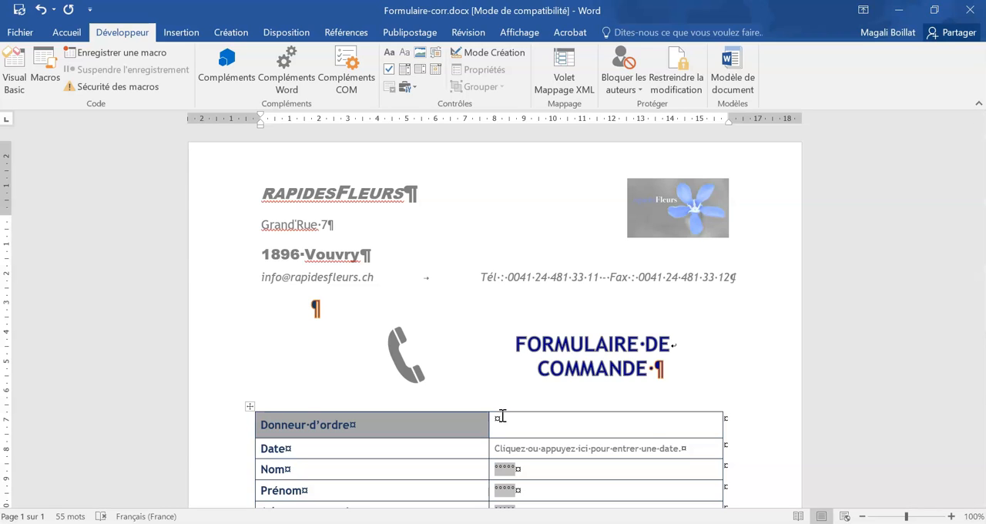
pyautogui.click(687, 67)
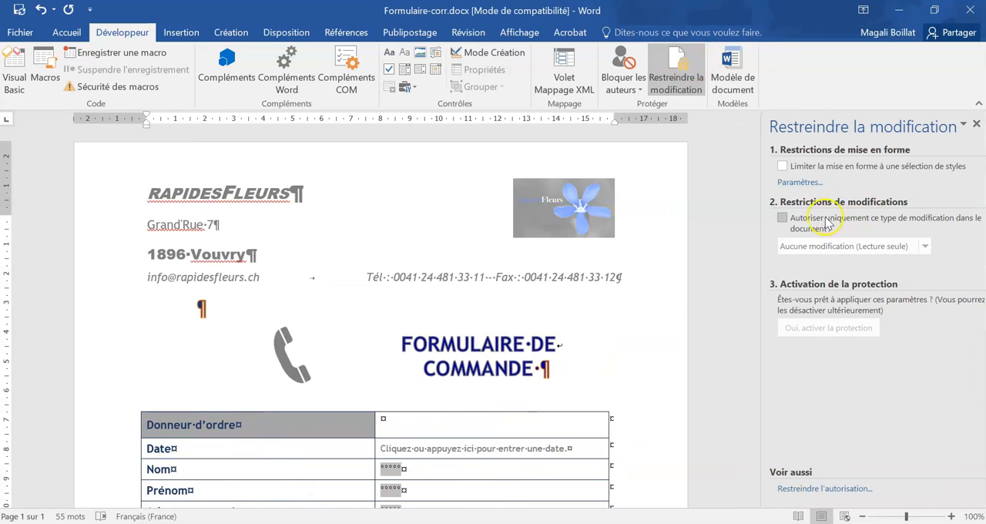
pyautogui.click(824, 221)
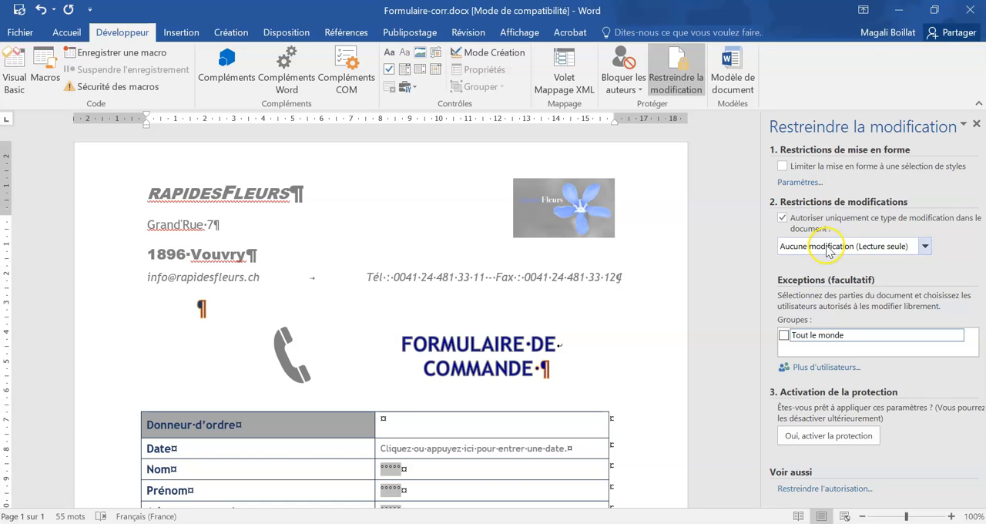
pyautogui.click(839, 246)
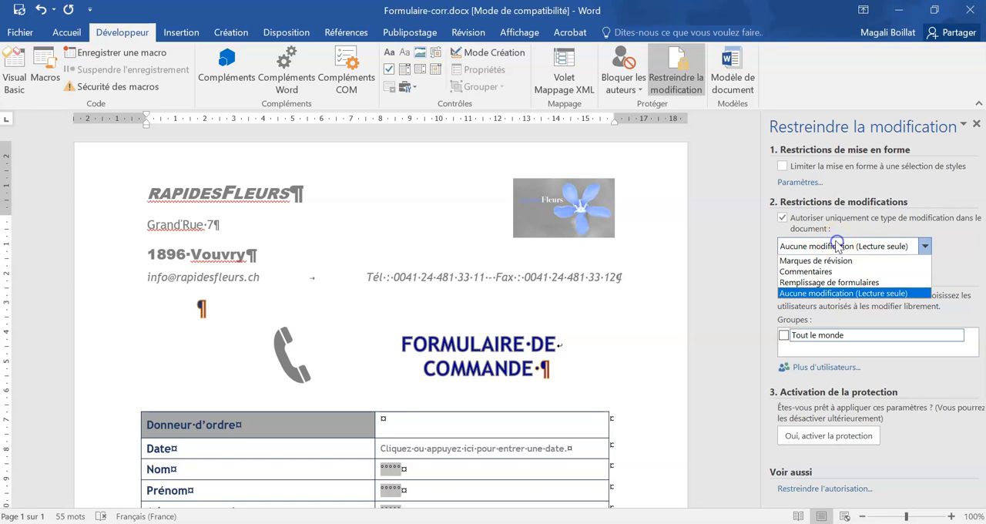
pyautogui.click(822, 283)
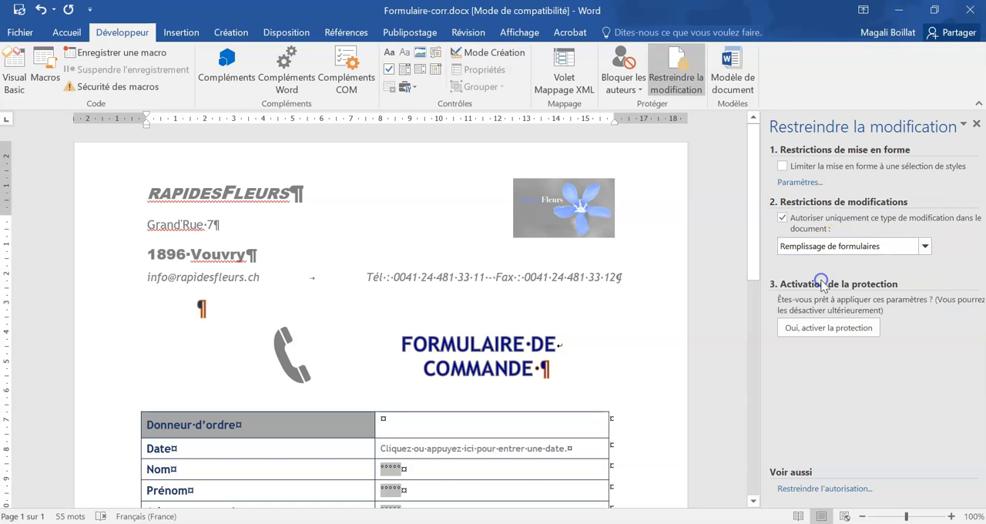
# - Activate the document protection with the password fields left empty and close the editing restriction settings
pyautogui.click(824, 330)
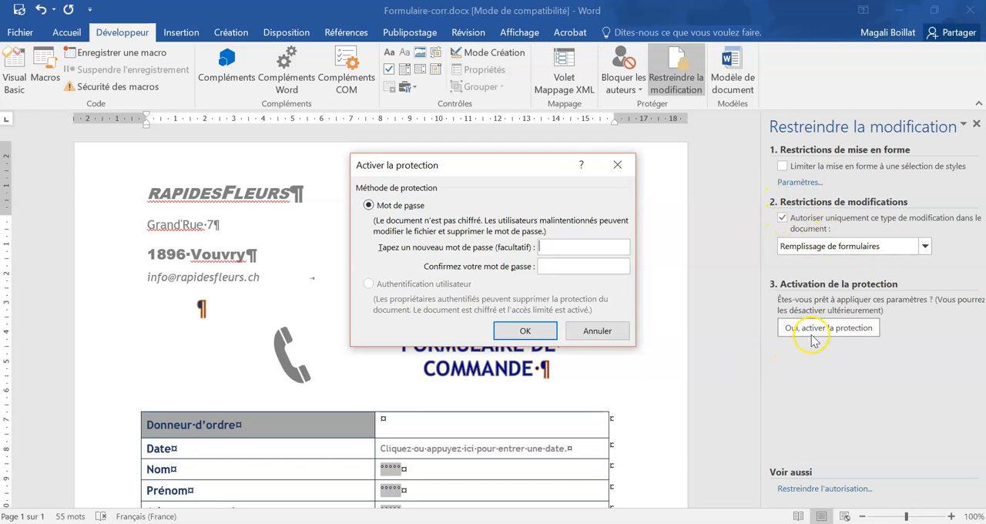
pyautogui.click(417, 206)
pyautogui.click(590, 247)
pyautogui.click(548, 262)
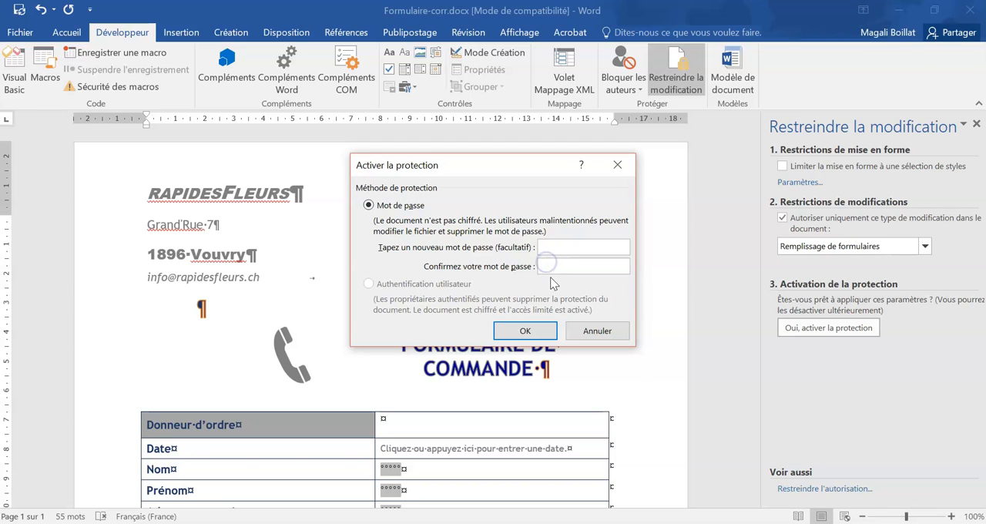
pyautogui.click(524, 330)
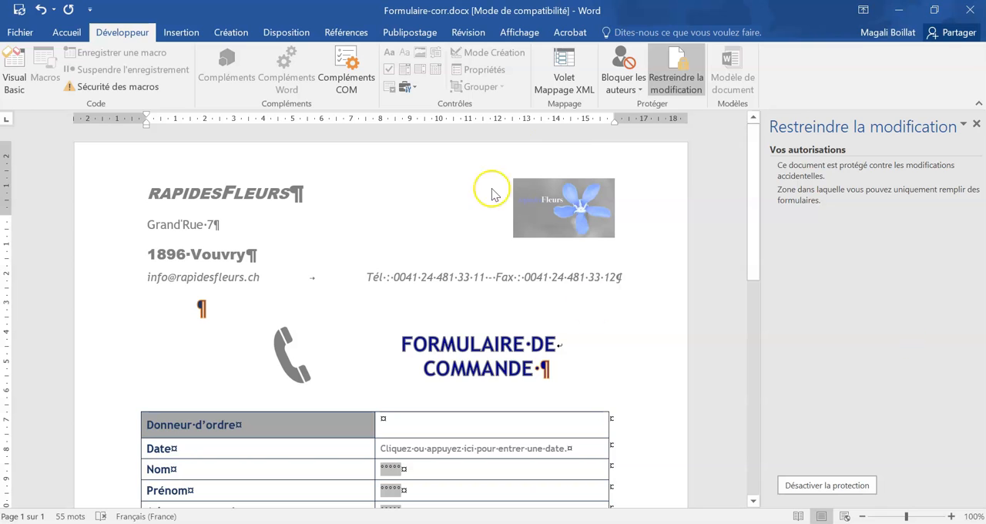
pyautogui.click(976, 124)
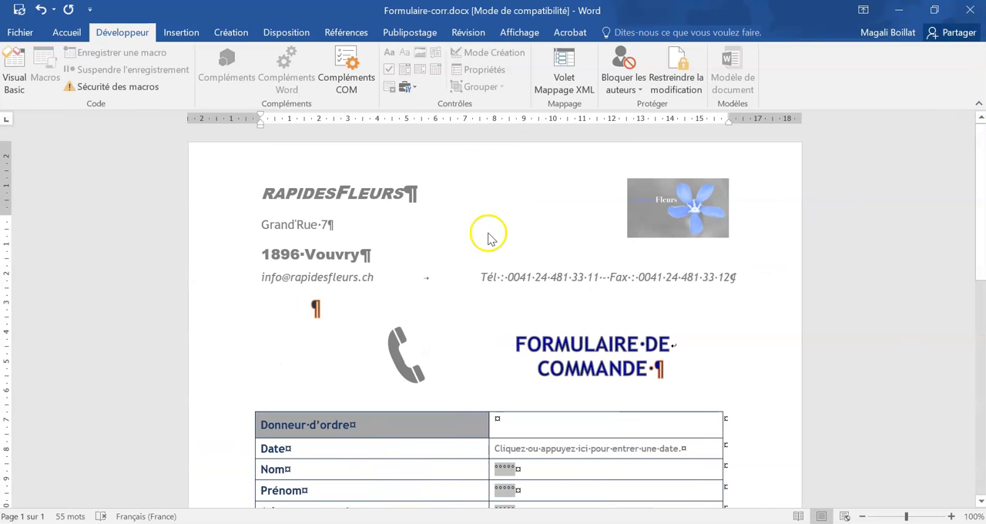
# - Start saving a copy of the order form under the file name Modèle-Formulaire-corr
pyautogui.click(17, 32)
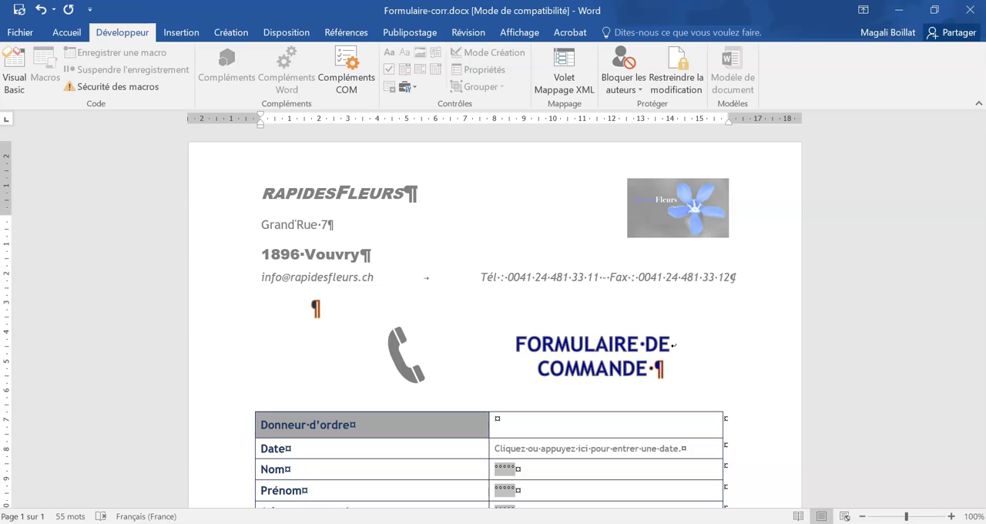
pyautogui.click(24, 31)
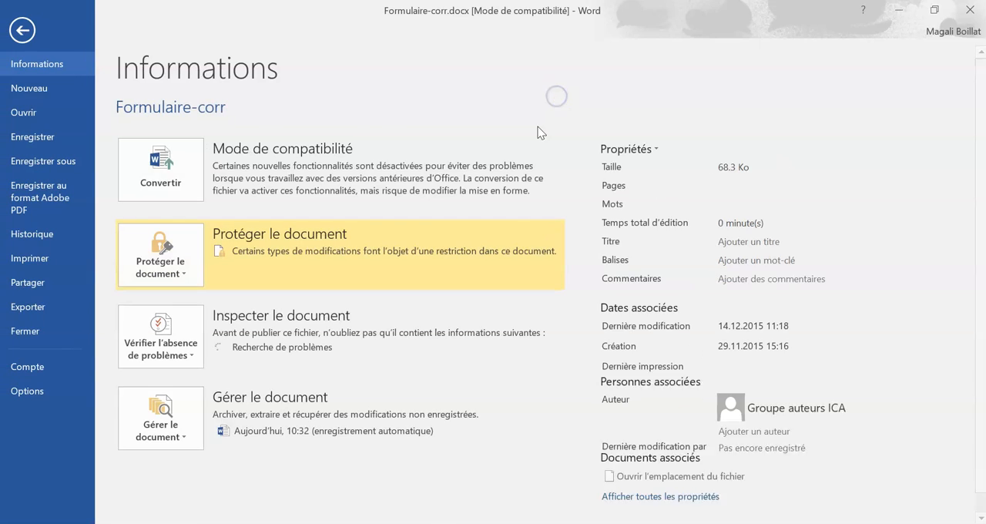
pyautogui.click(44, 164)
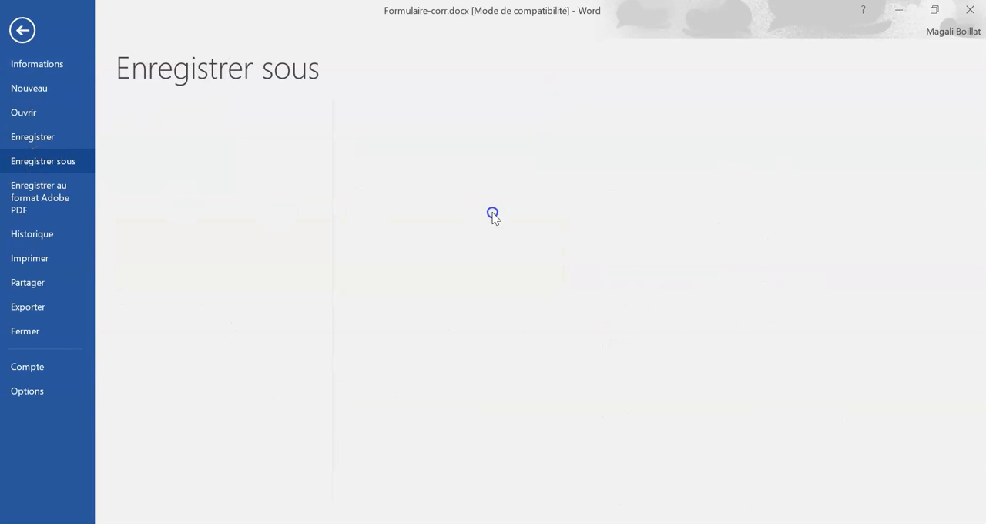
pyautogui.click(446, 146)
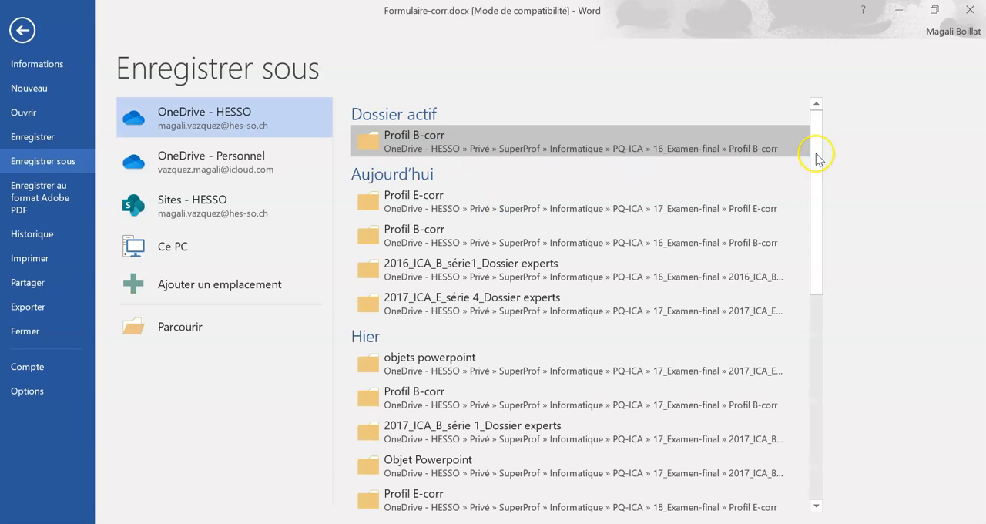
pyautogui.click(395, 245)
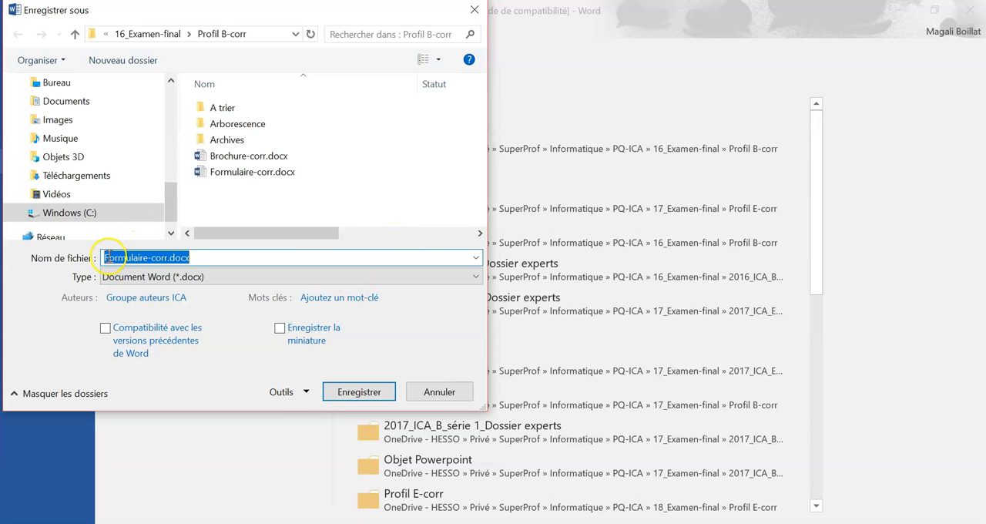
pyautogui.click(104, 257)
pyautogui.write('Modèle-')
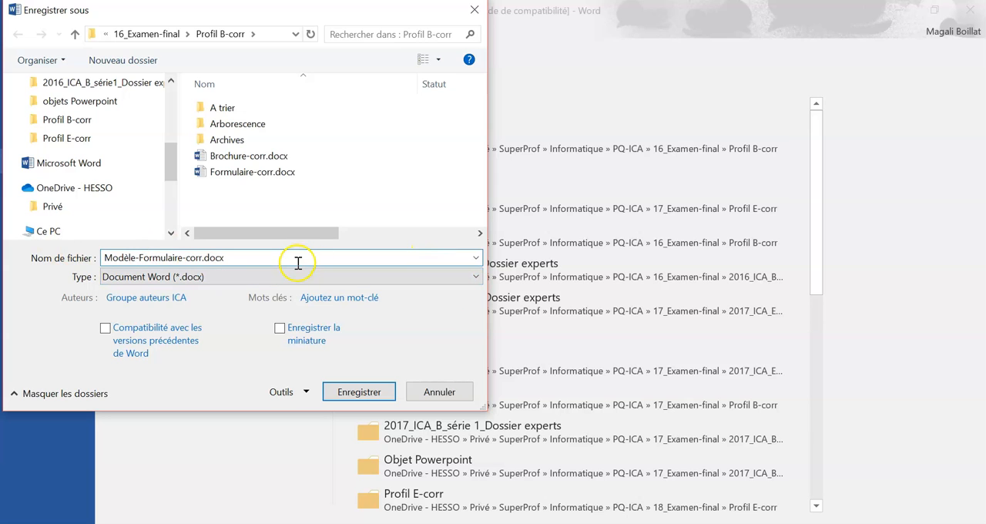
# - Save the form as a Modèle Word (*.dotx), replacing the existing template and accepting the upgrade to the latest file format
pyautogui.click(142, 277)
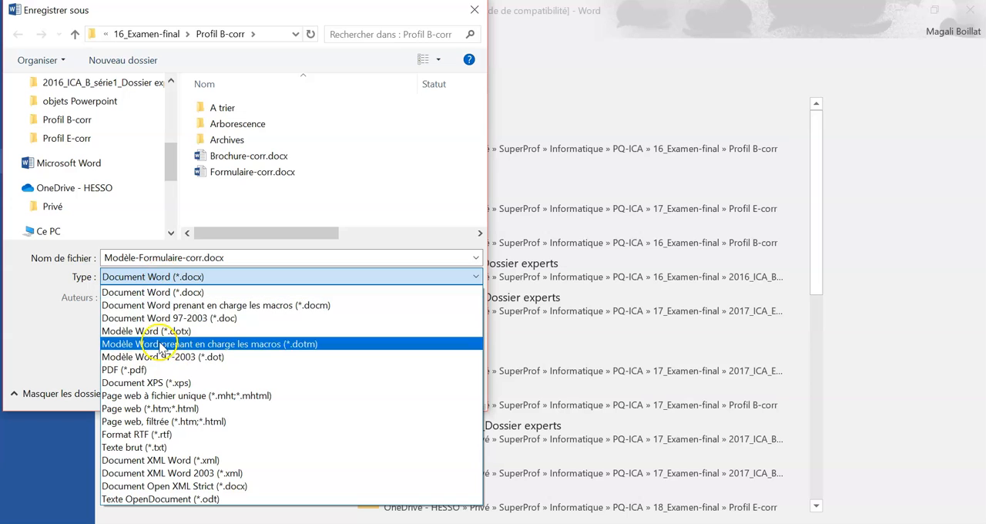
pyautogui.click(119, 331)
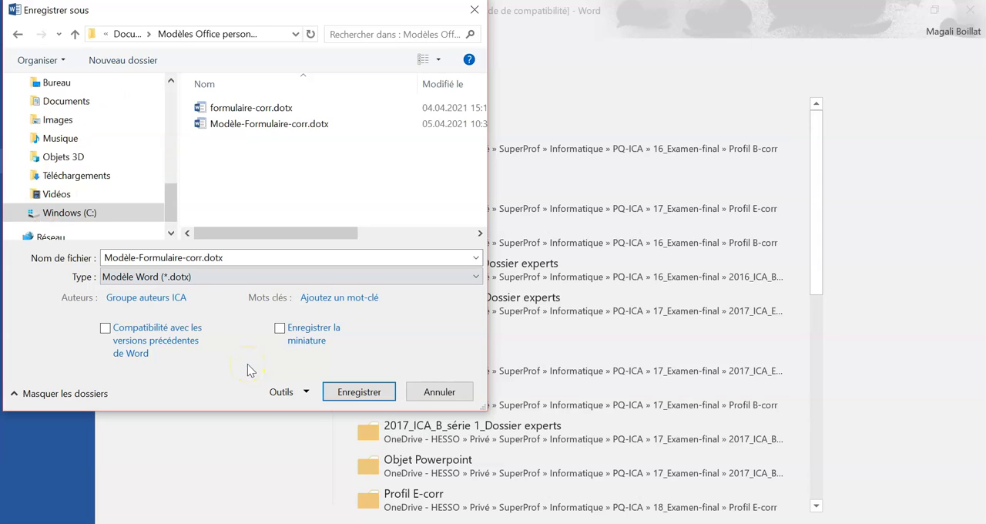
pyautogui.click(371, 394)
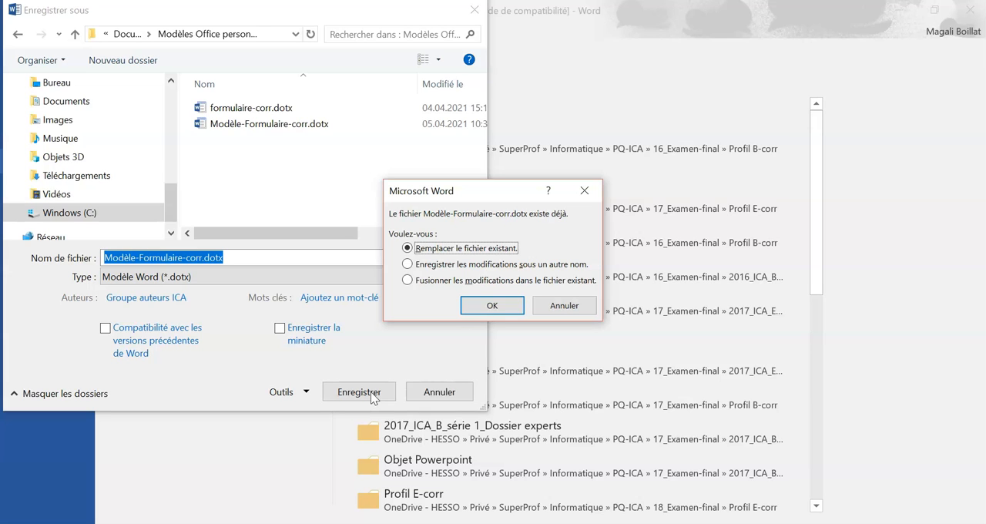
pyautogui.click(491, 307)
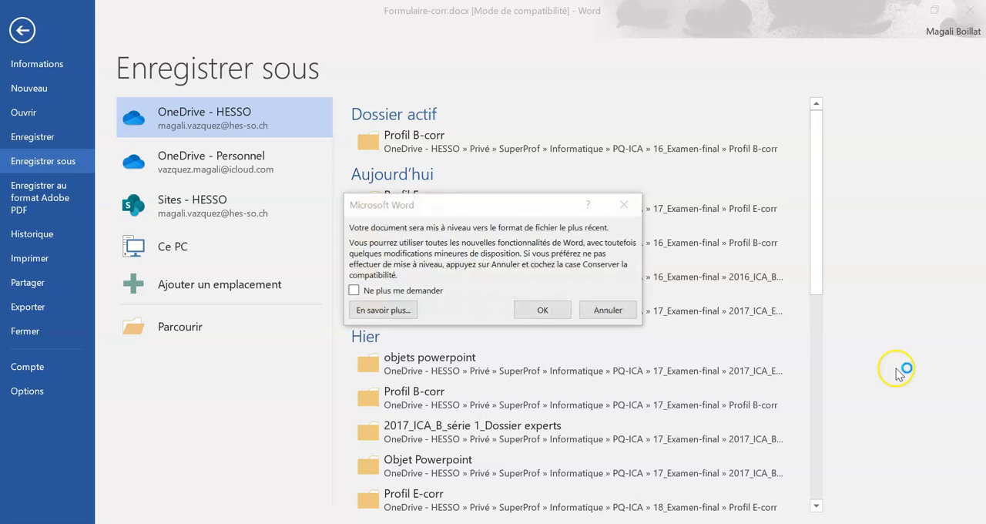
pyautogui.click(548, 309)
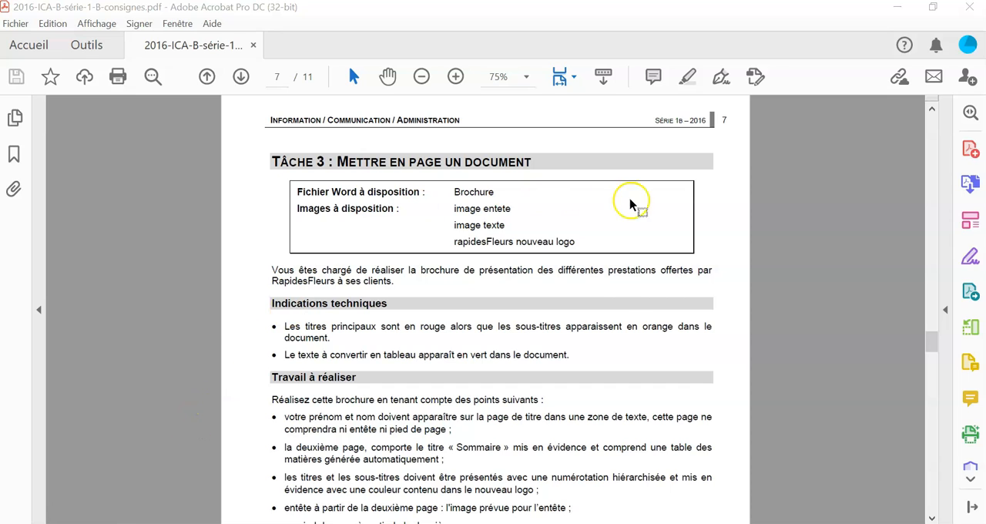
# - Switch to Brochure-corr.docx and examine the red main headings, the orange subheadings and the green text intended for a table
pyautogui.moveTo(287, 522)
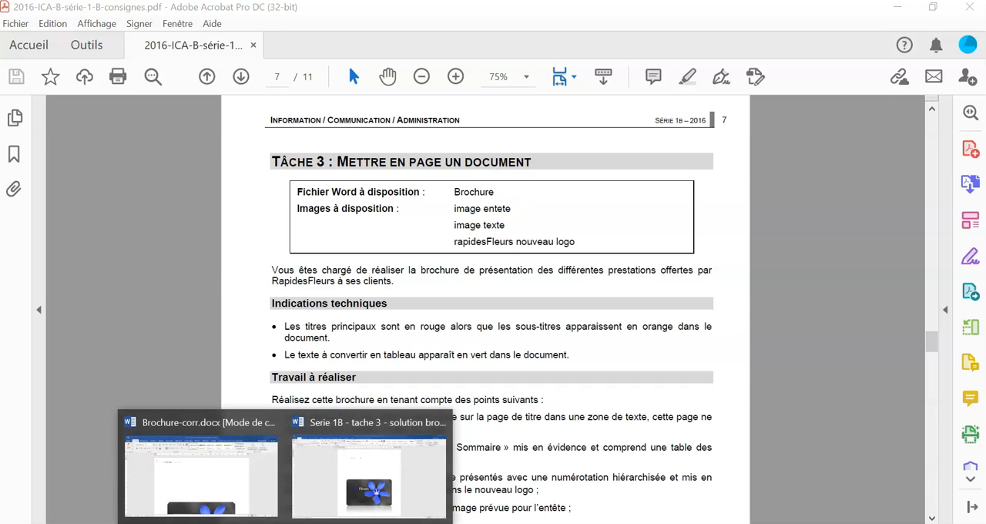
pyautogui.click(240, 485)
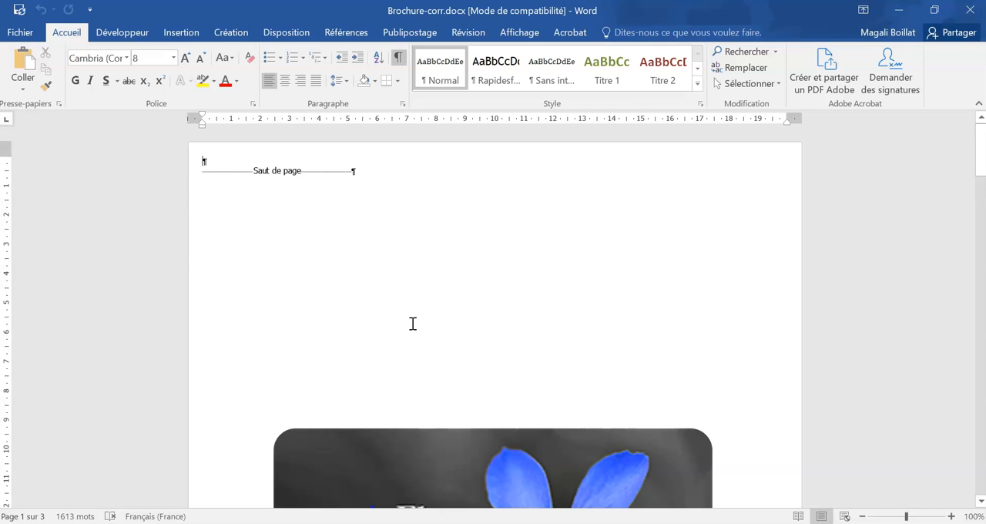
pyautogui.scroll(-15, 424, 342)
pyautogui.click(193, 298)
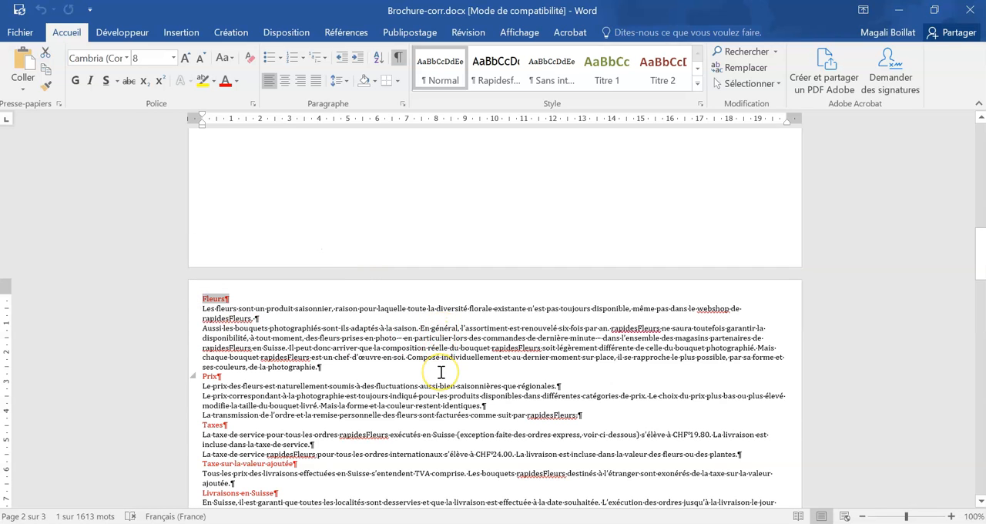
pyautogui.scroll(-3, 440, 372)
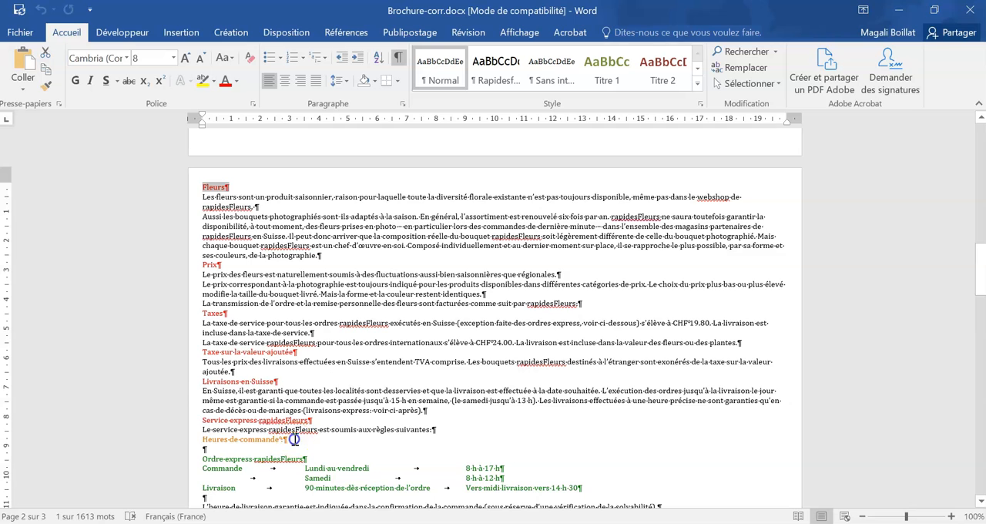
pyautogui.click(186, 437)
pyautogui.scroll(-1, 400, 425)
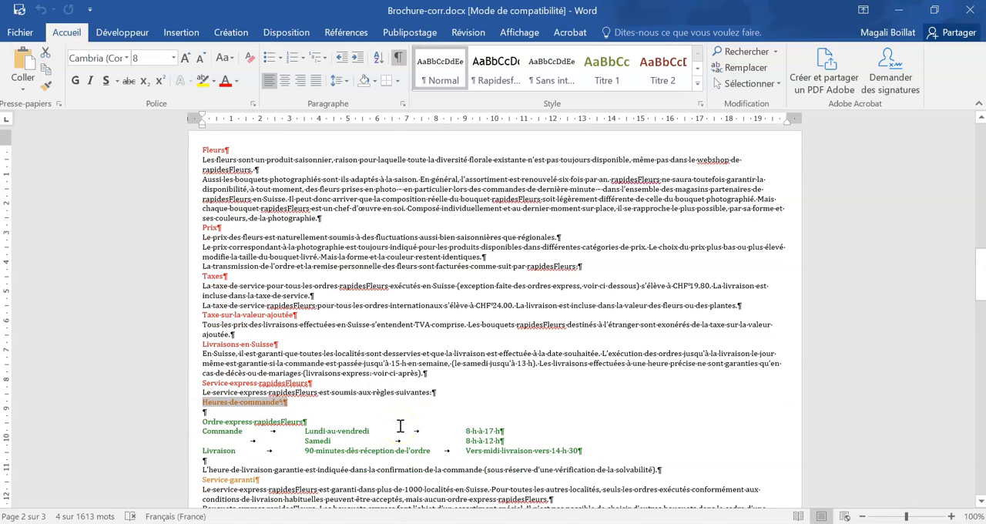
pyautogui.scroll(-1, 399, 425)
pyautogui.moveTo(583, 414); pyautogui.dragTo(199, 385)
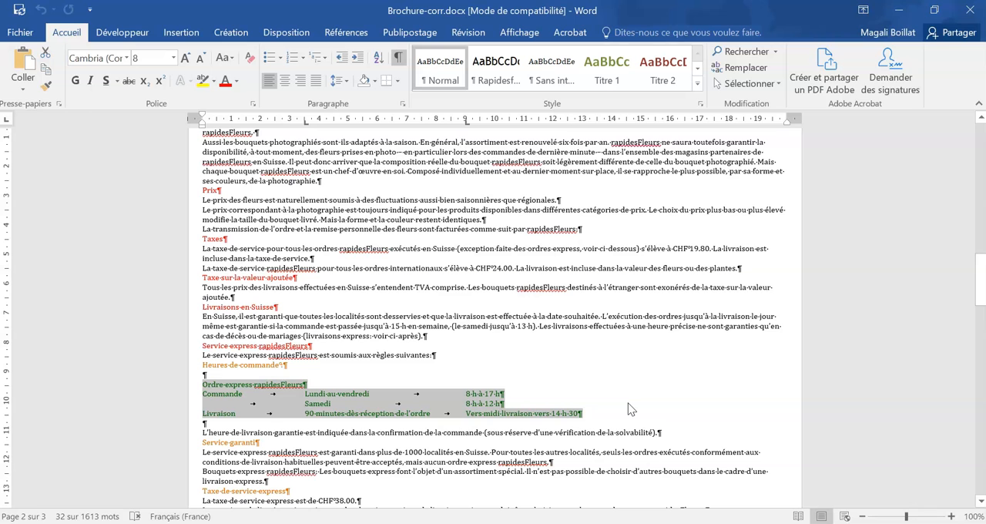
# - Draw a text box about 2.54 cm square above the flower image on the brochure's title page
pyautogui.scroll(15, 629, 409)
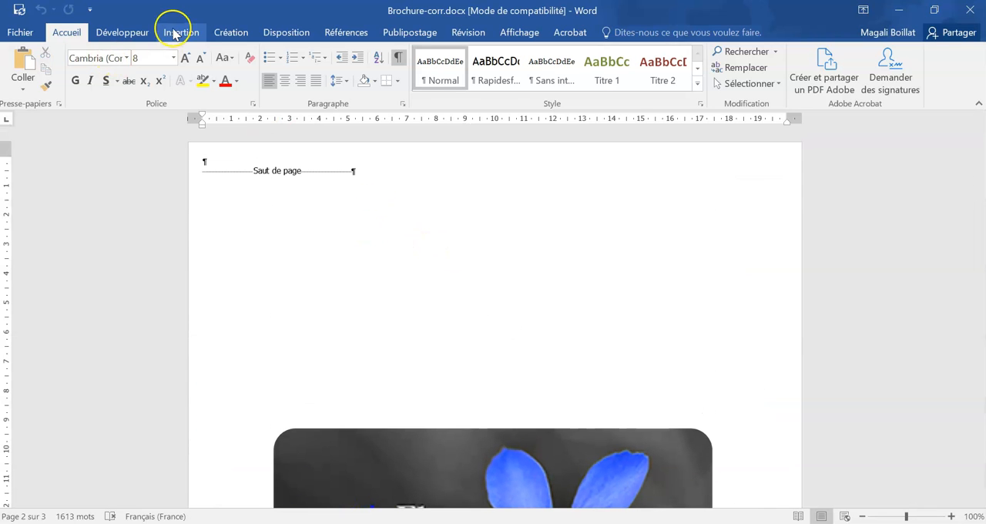
pyautogui.click(181, 32)
pyautogui.click(745, 74)
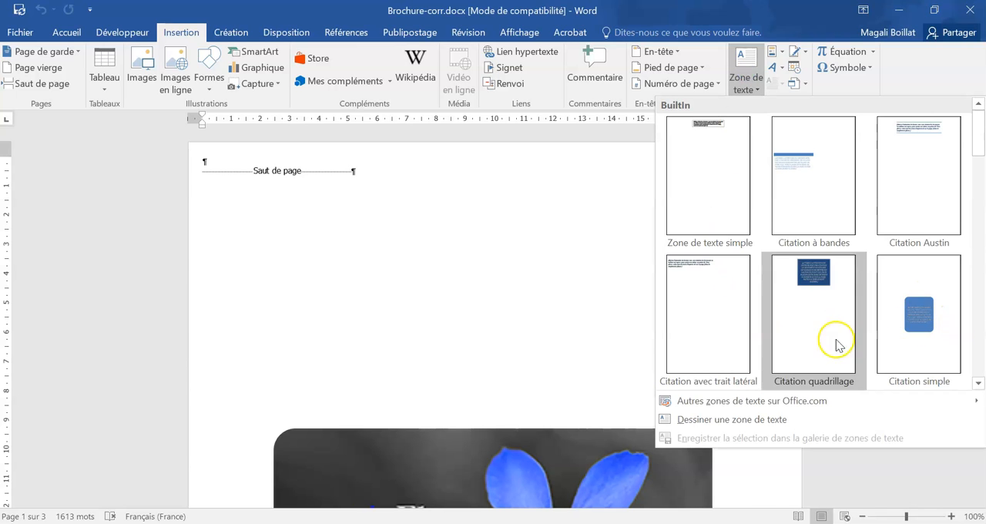
pyautogui.scroll(-3, 876, 212)
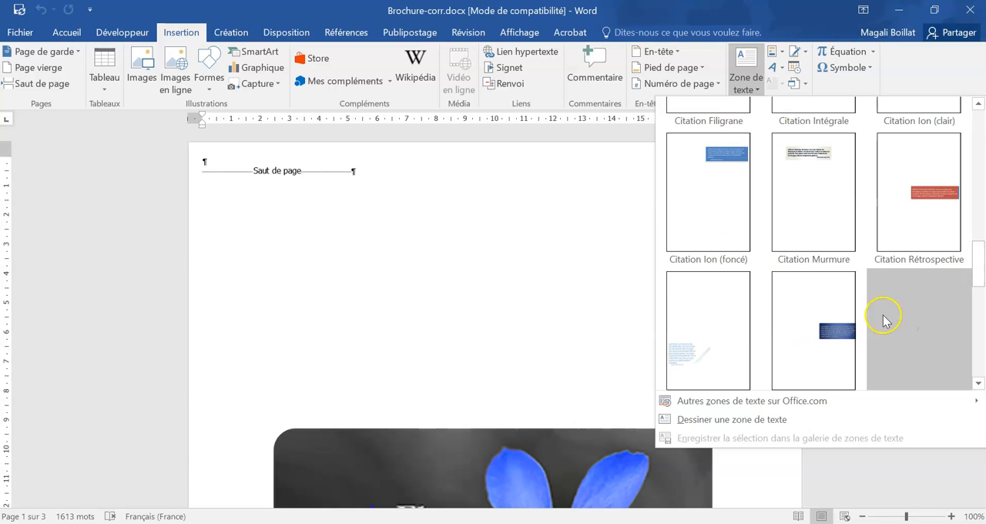
pyautogui.scroll(-3, 780, 280)
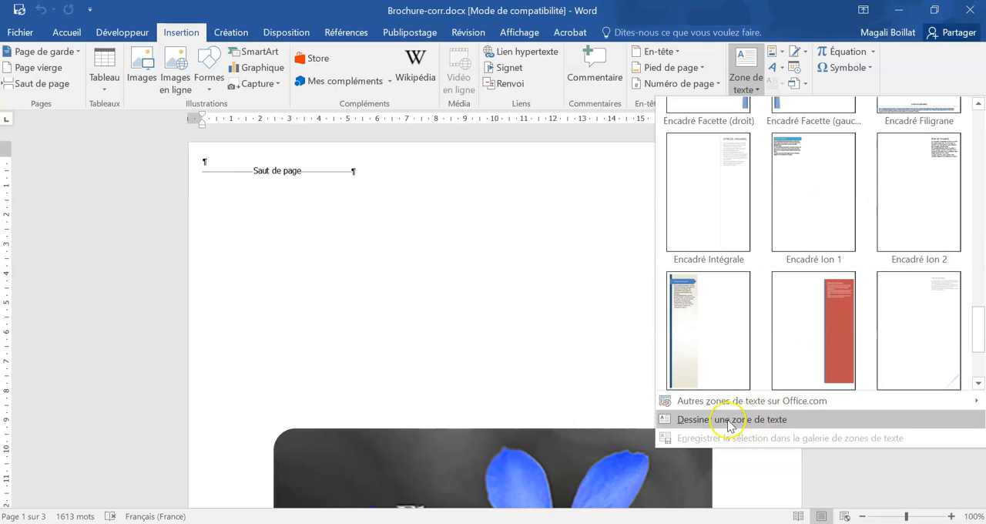
pyautogui.click(755, 422)
pyautogui.click(436, 269)
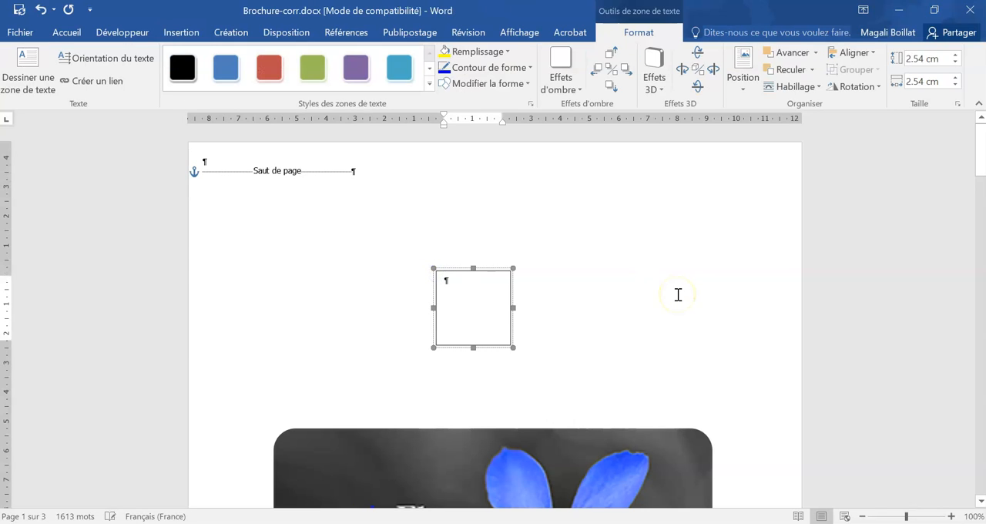
# - Enter "Votre nom et prénom" in the text box and widen the box to about 4.23 cm
pyautogui.write('Votre nom et prénom')
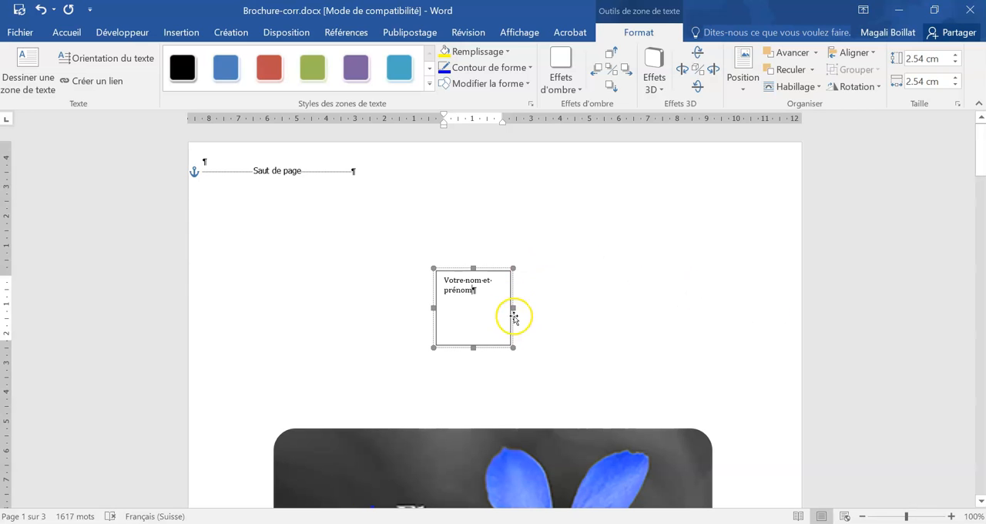
pyautogui.moveTo(513, 315); pyautogui.dragTo(560, 307)
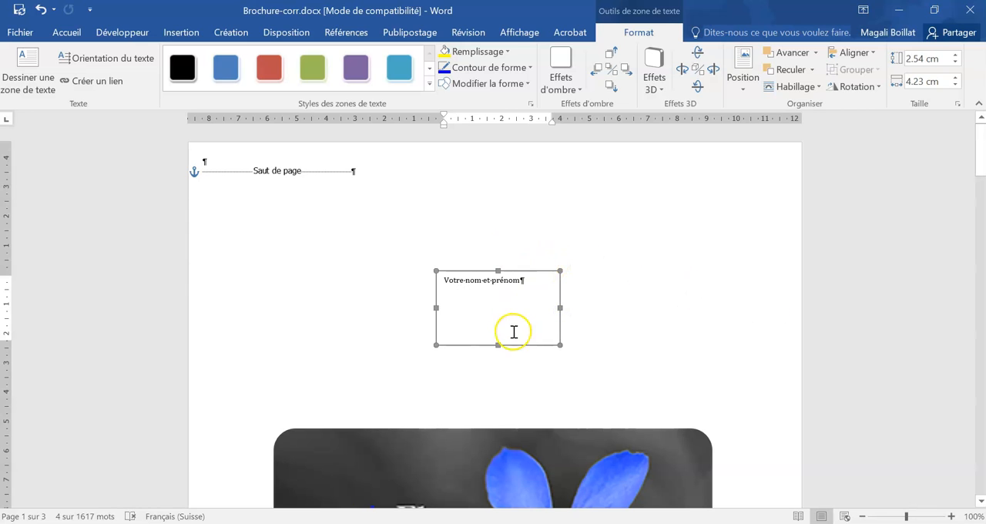
# - Give the text box the blue gradient style and fit it at about 1.96 by 4.13 cm just above the flower image
pyautogui.click(436, 281)
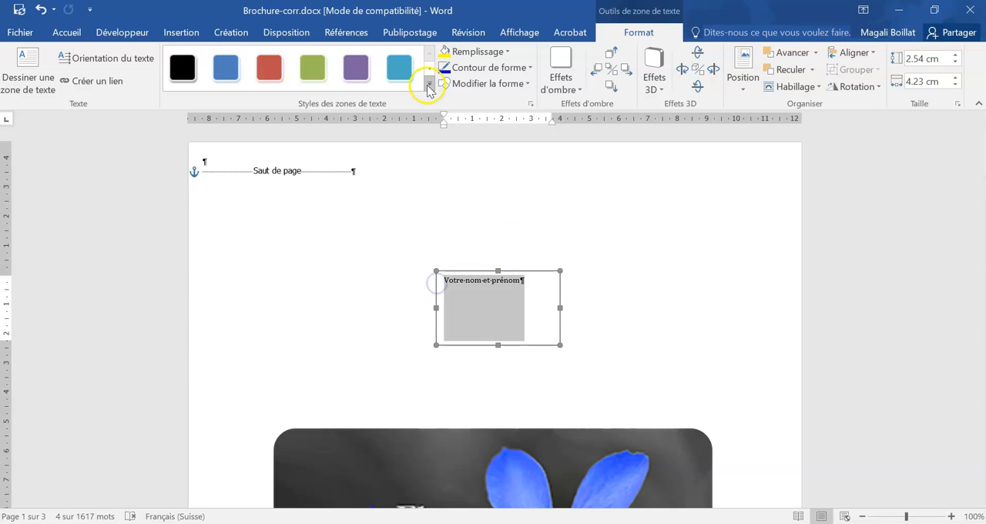
pyautogui.click(429, 83)
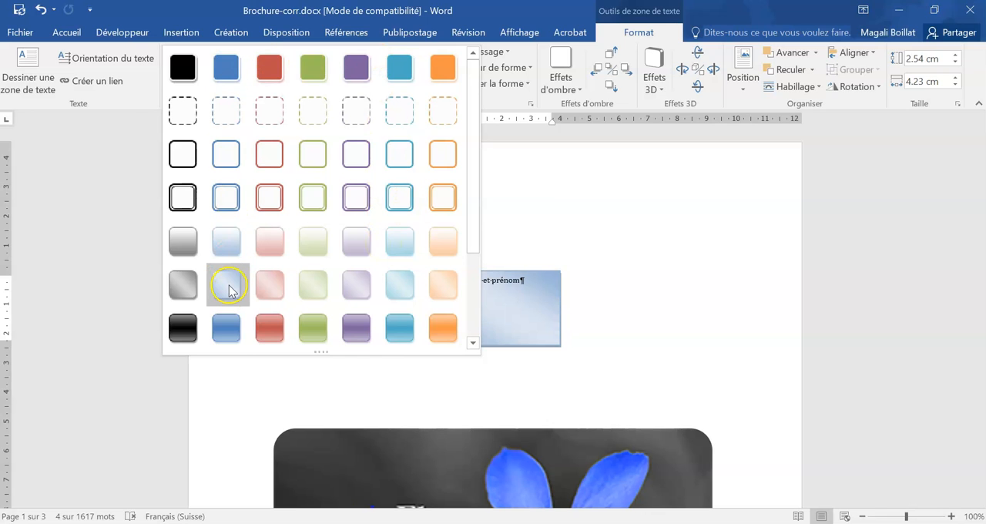
pyautogui.click(225, 327)
pyautogui.moveTo(433, 270); pyautogui.dragTo(437, 286)
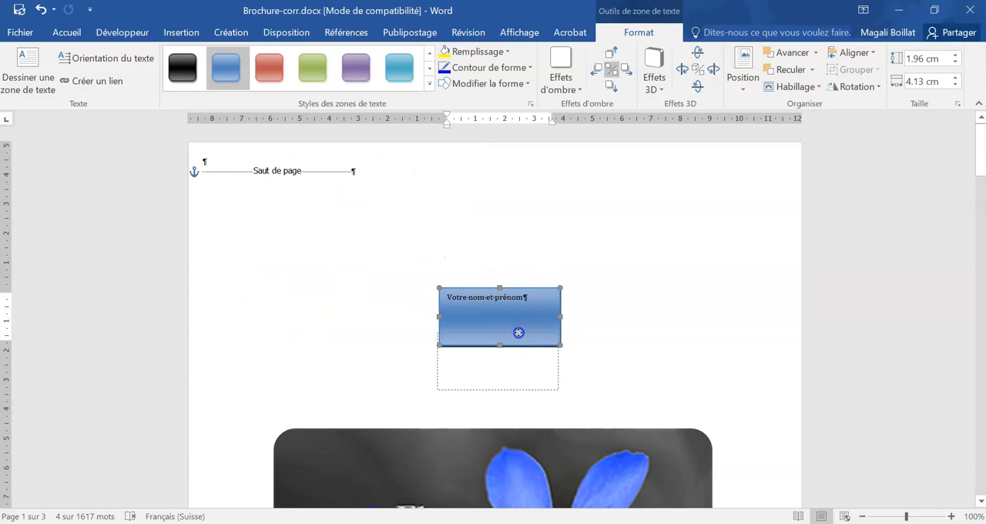
pyautogui.moveTo(524, 340); pyautogui.dragTo(515, 342)
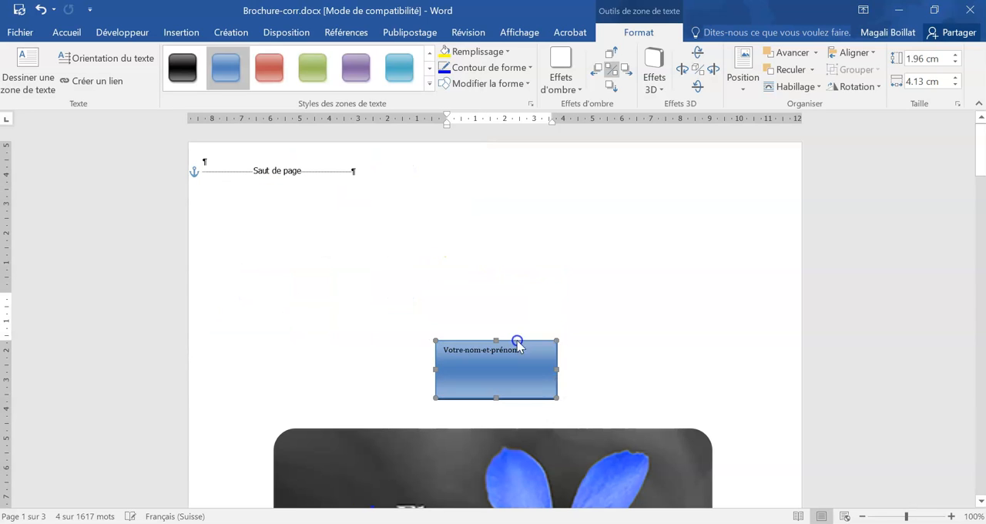
# - Format the text box content as centred, bold and 12 pt
pyautogui.click(68, 32)
pyautogui.click(284, 81)
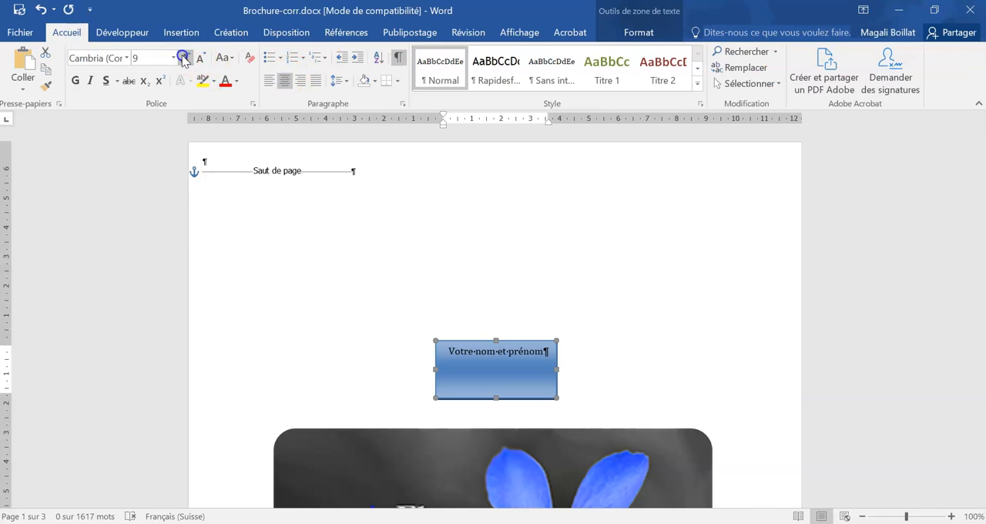
pyautogui.click(184, 58)
pyautogui.click(75, 80)
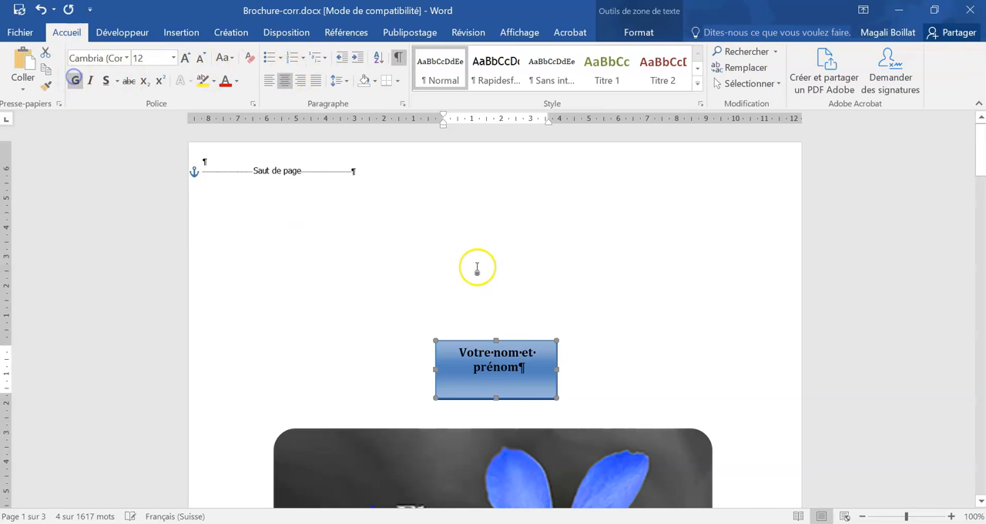
pyautogui.click(269, 80)
pyautogui.click(284, 80)
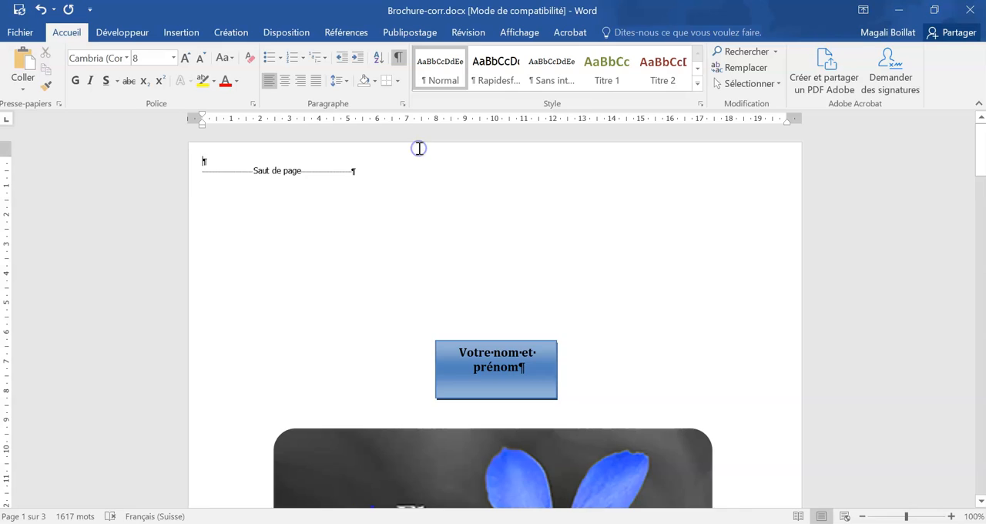
# - Enable a different first page for the brochure's headers and footers, leaving the title page's header empty
pyautogui.doubleClick(419, 149)
pyautogui.click(556, 51)
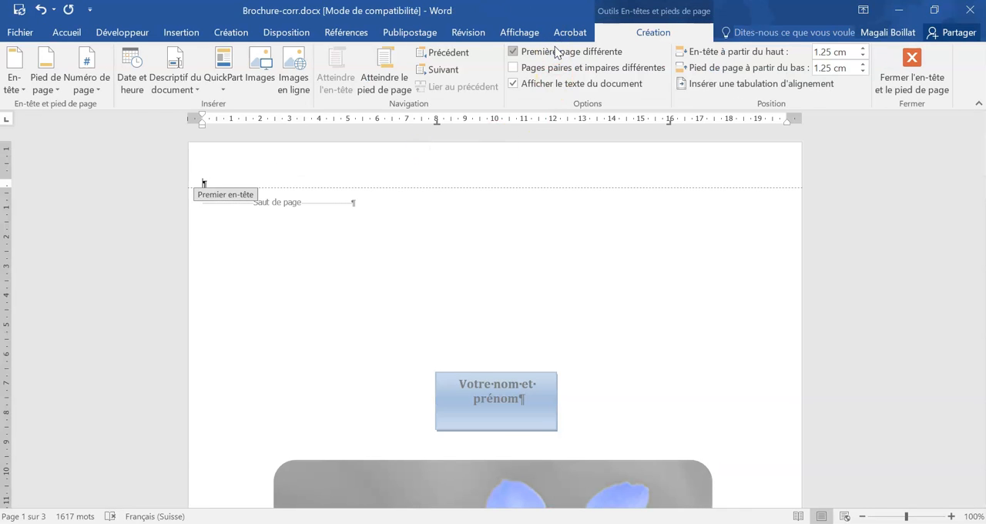
pyautogui.click(537, 185)
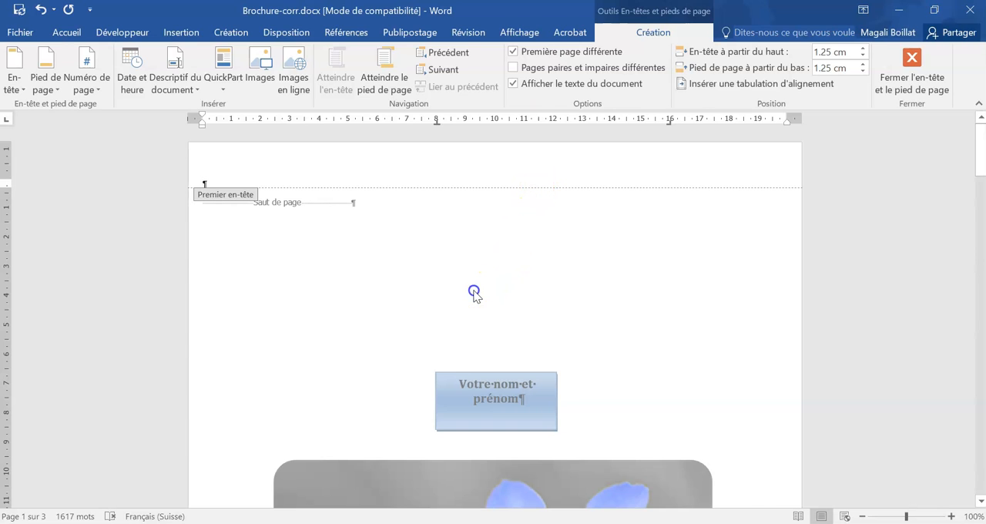
pyautogui.doubleClick(473, 292)
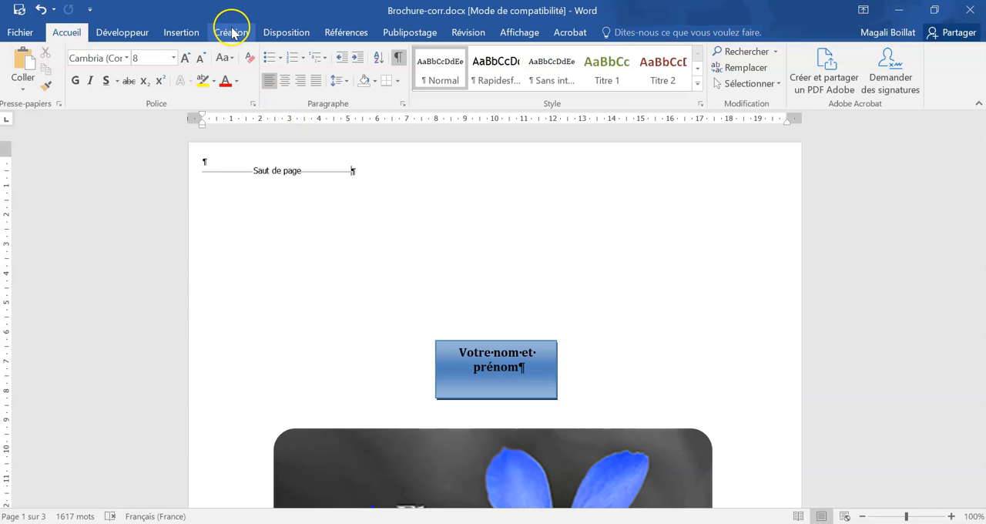
# - Set the brochure's page margins to the Normales preset, 2.5 cm on all four sides
pyautogui.scroll(-10, 403, 255)
pyautogui.scroll(-5, 531, 385)
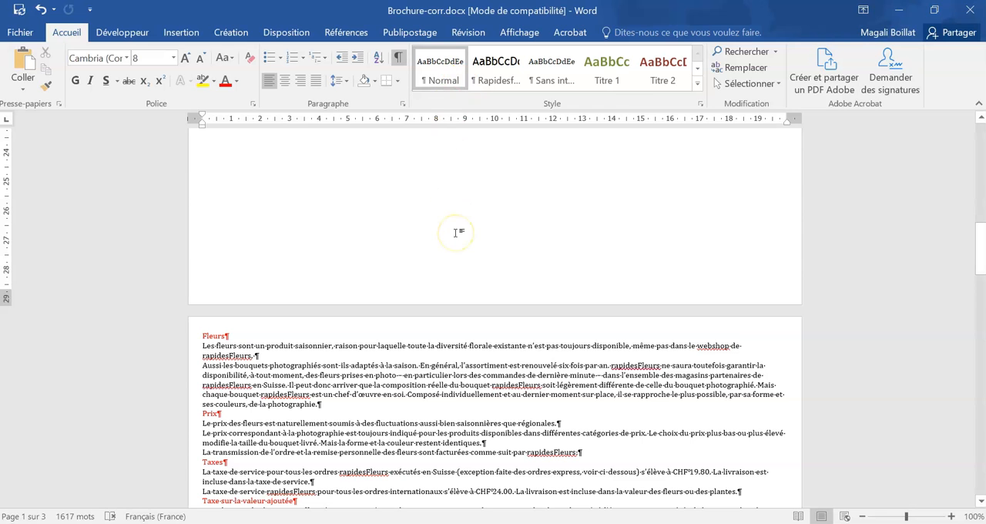
pyautogui.scroll(8, 609, 363)
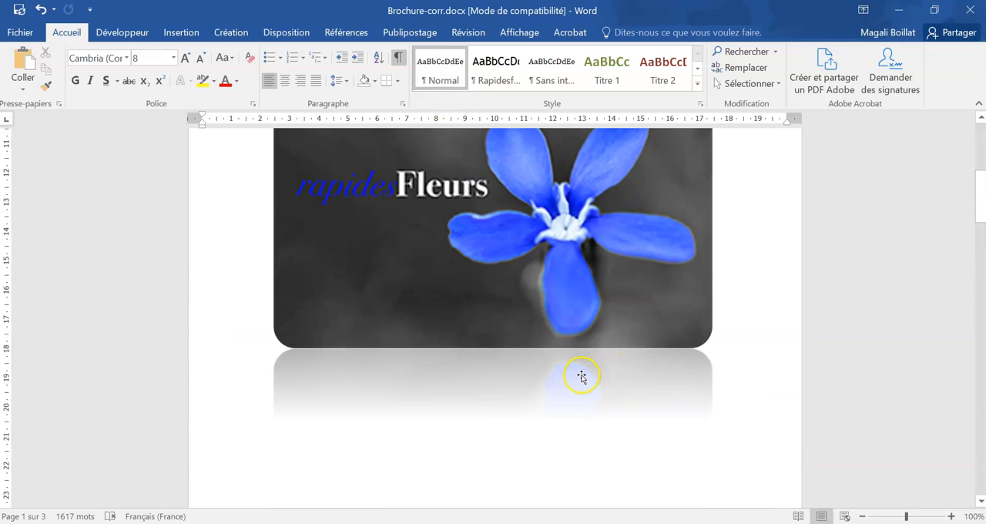
pyautogui.scroll(4, 581, 375)
pyautogui.scroll(-15, 584, 375)
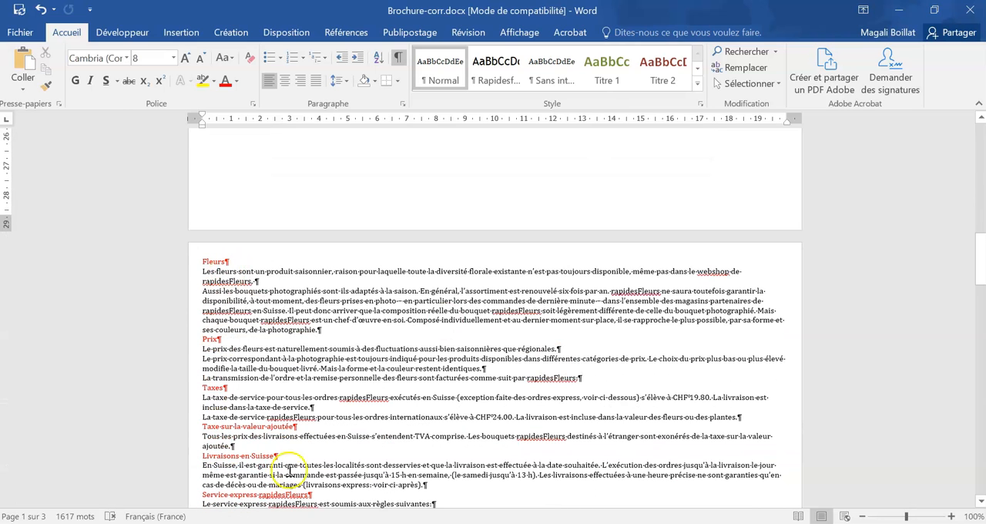
pyautogui.click(271, 31)
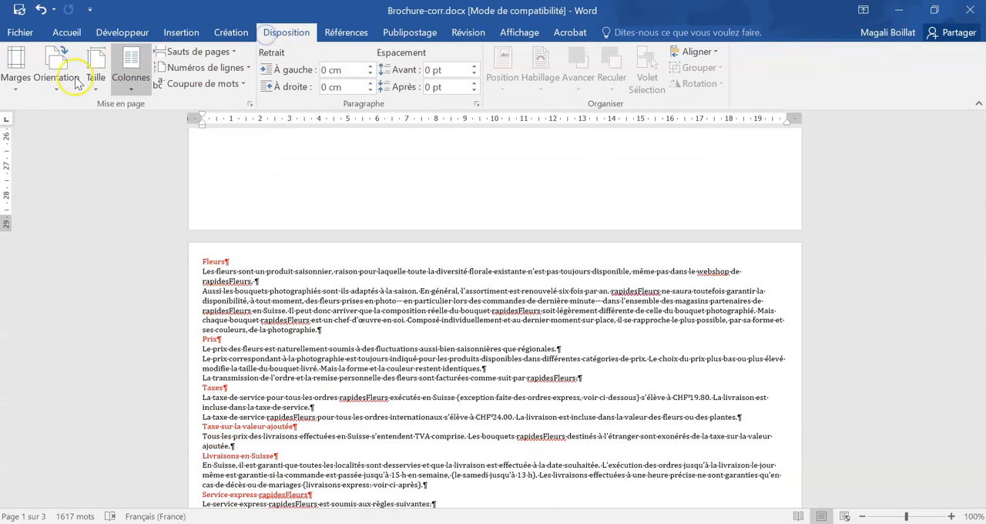
pyautogui.click(19, 73)
pyautogui.scroll(1, 80, 231)
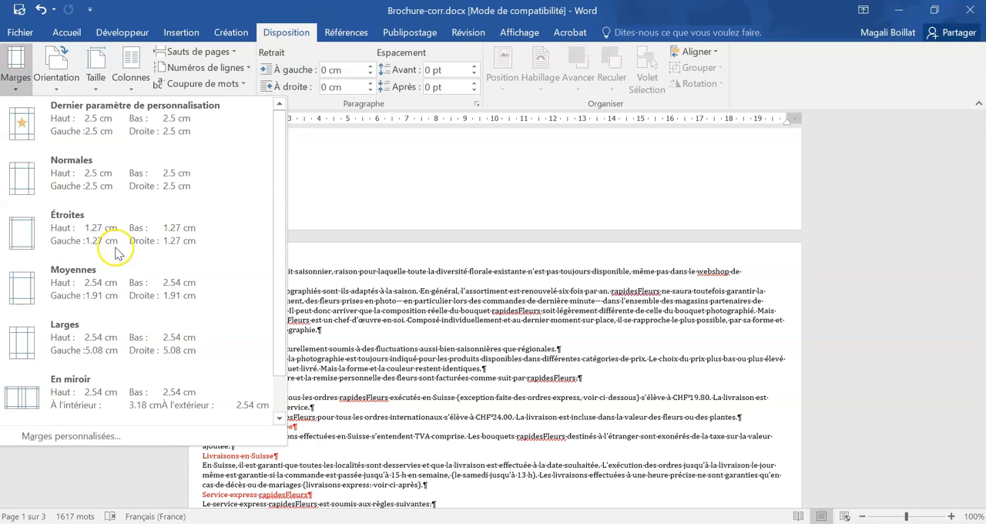
pyautogui.click(98, 169)
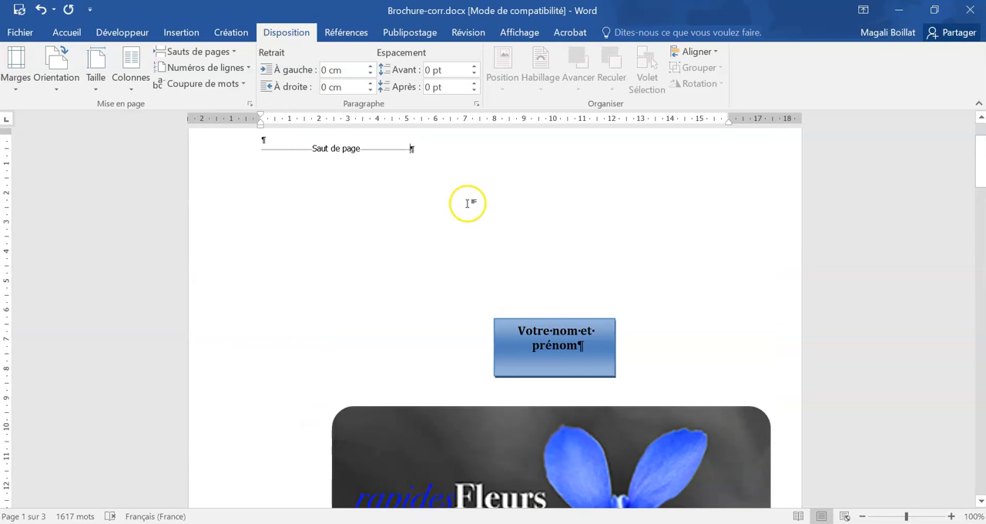
# - Centre the title page's flower image and the name text box horizontally between the margins
pyautogui.scroll(-4, 552, 239)
pyautogui.moveTo(558, 363); pyautogui.dragTo(483, 358)
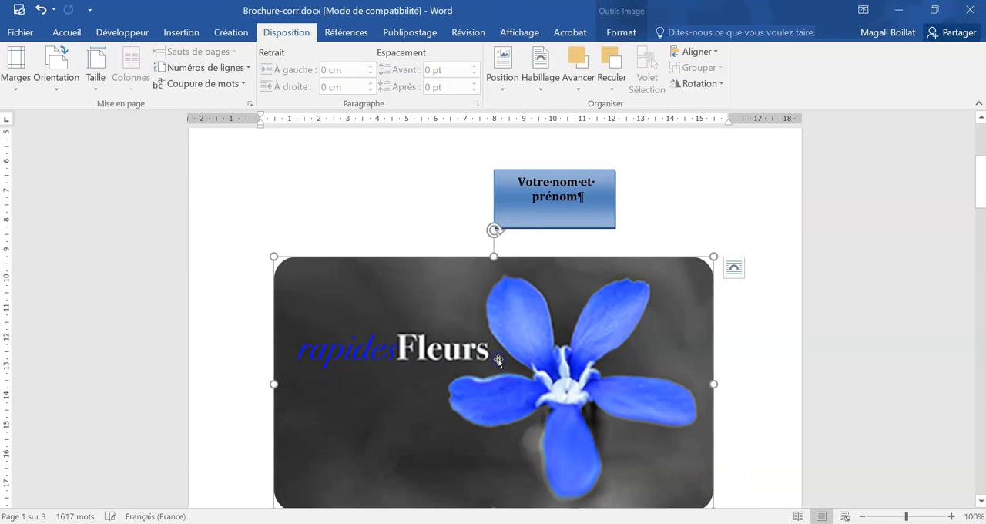
pyautogui.click(688, 52)
pyautogui.click(697, 89)
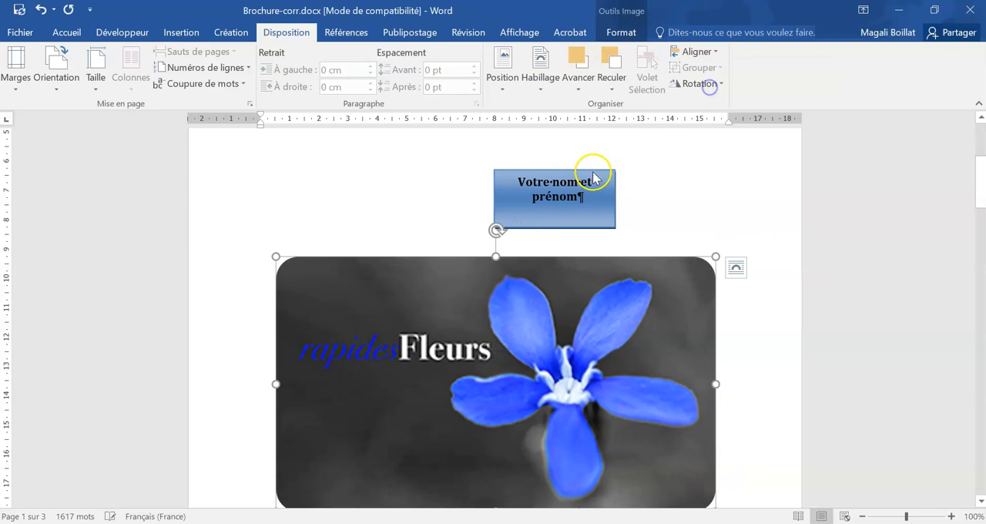
pyautogui.click(576, 170)
pyautogui.click(695, 52)
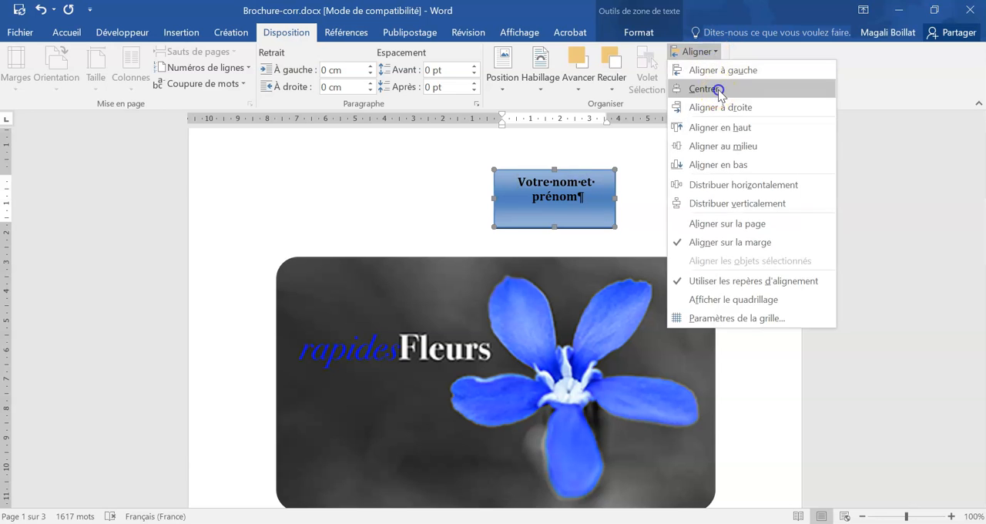
pyautogui.click(718, 90)
pyautogui.click(667, 177)
# - Insert a page break before the "Fleurs" heading to create a blank page after the title page
pyautogui.scroll(-3, 707, 198)
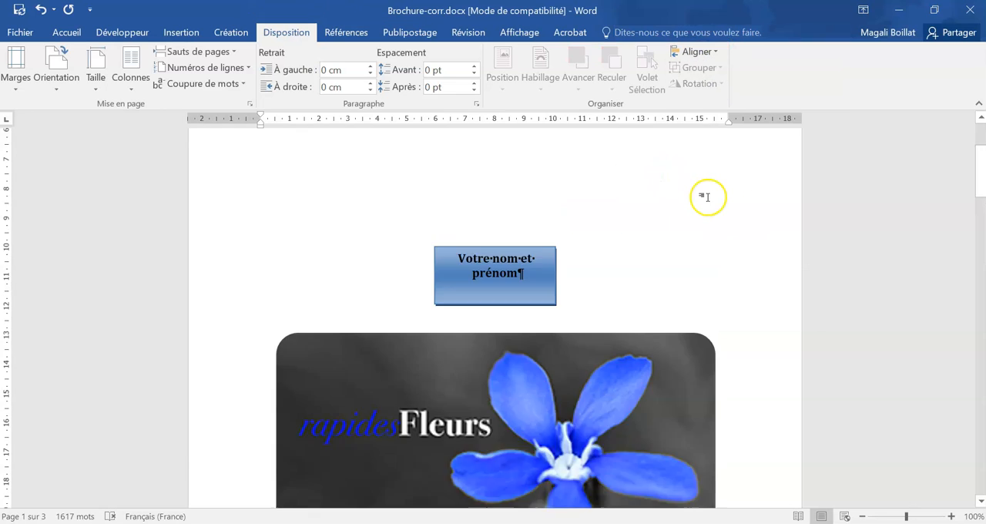
pyautogui.scroll(-12, 707, 197)
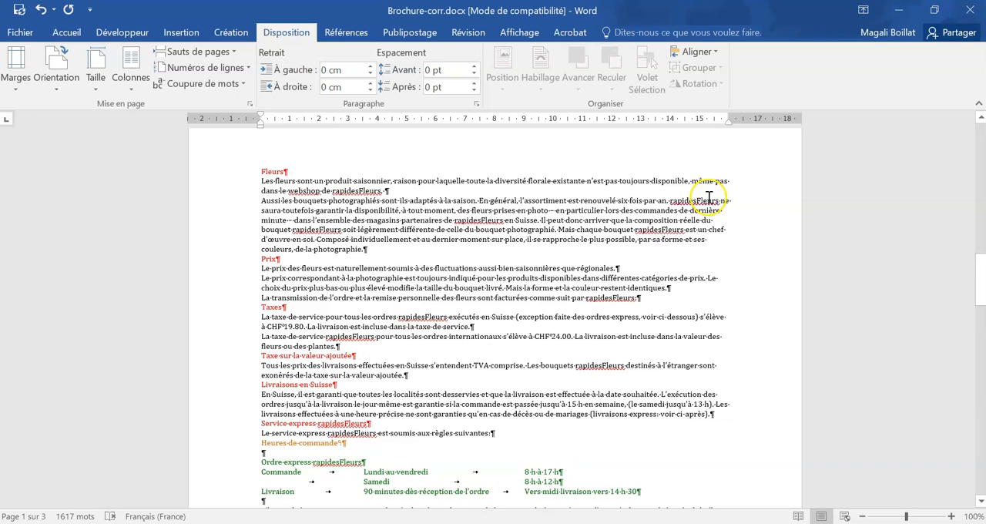
pyautogui.scroll(-3, 390, 266)
pyautogui.scroll(7, 390, 266)
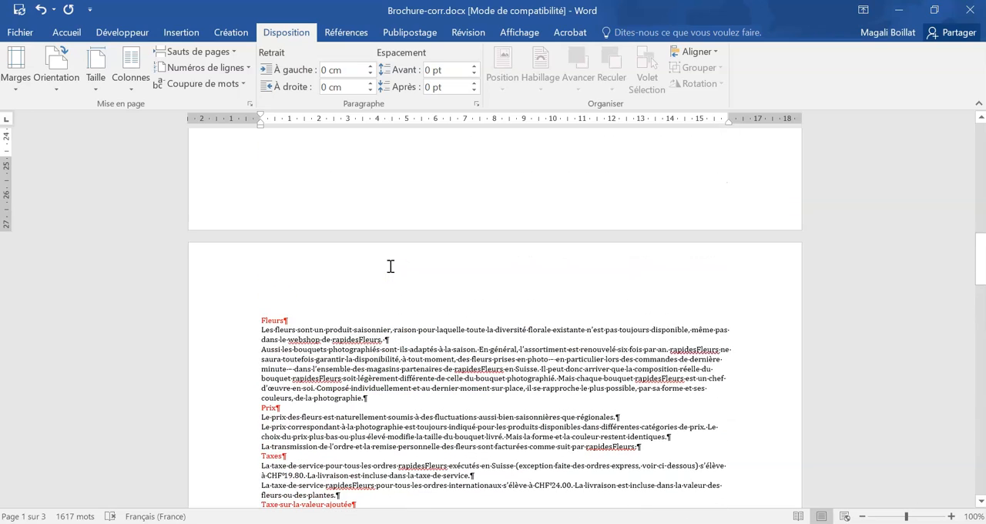
pyautogui.scroll(8, 391, 266)
pyautogui.scroll(-7, 391, 267)
pyautogui.click(255, 354)
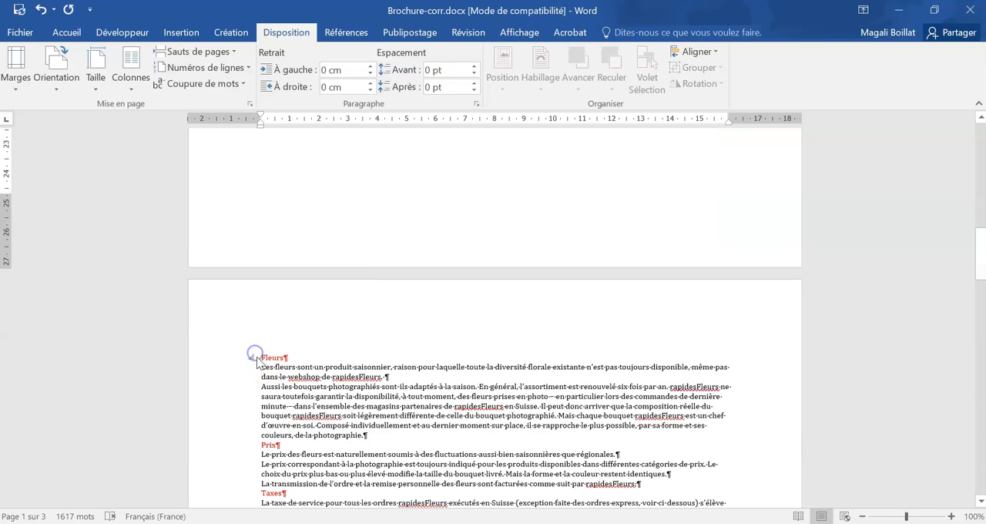
pyautogui.click(263, 356)
pyautogui.hotkey('ctrl', 'Return')
# - Apply the "Rapidesf..." style on the new blank page and enter the title "Sommaire" above the page break, with an empty paragraph below it
pyautogui.scroll(6, 512, 358)
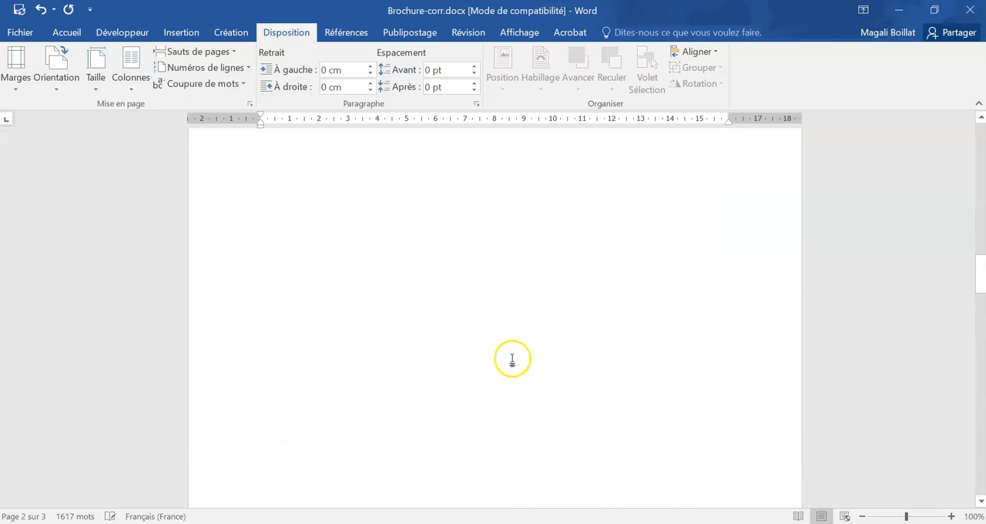
pyautogui.scroll(3, 270, 231)
pyautogui.click(231, 225)
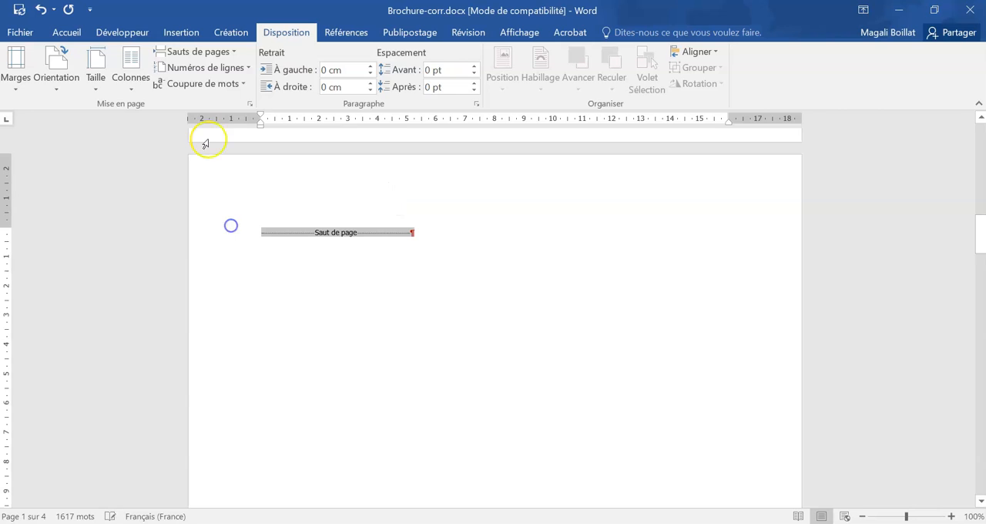
pyautogui.click(68, 32)
pyautogui.click(495, 66)
pyautogui.click(271, 235)
pyautogui.press('Return')
pyautogui.press('Return')
pyautogui.click(365, 230)
pyautogui.write('Sommaire')
pyautogui.press('Return')
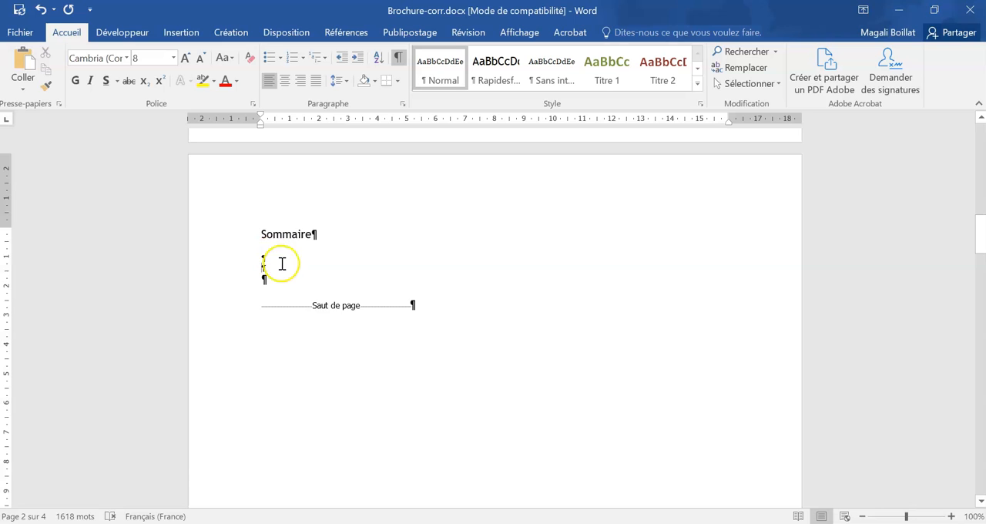
pyautogui.press('BackSpace')
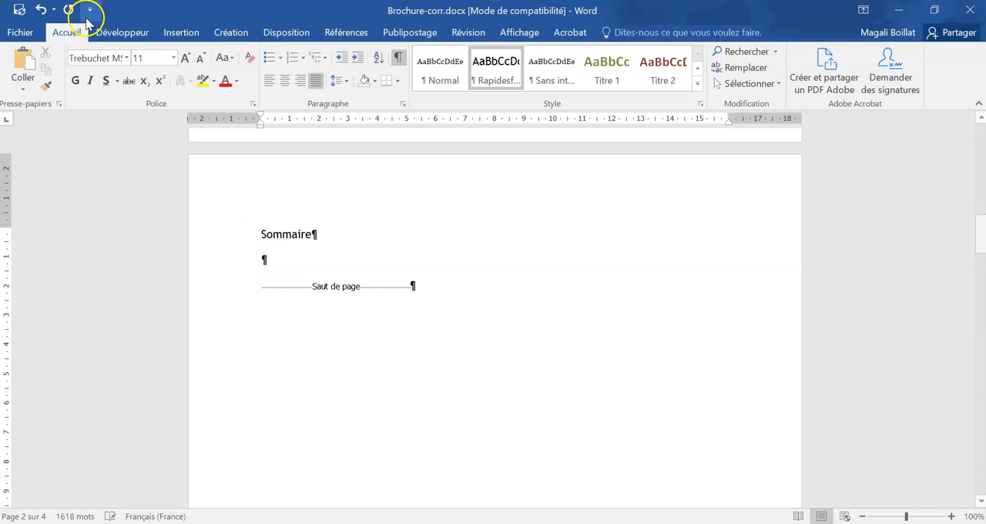
# - Insert an automatic table of contents in the empty paragraph below the "Sommaire" title
pyautogui.click(467, 34)
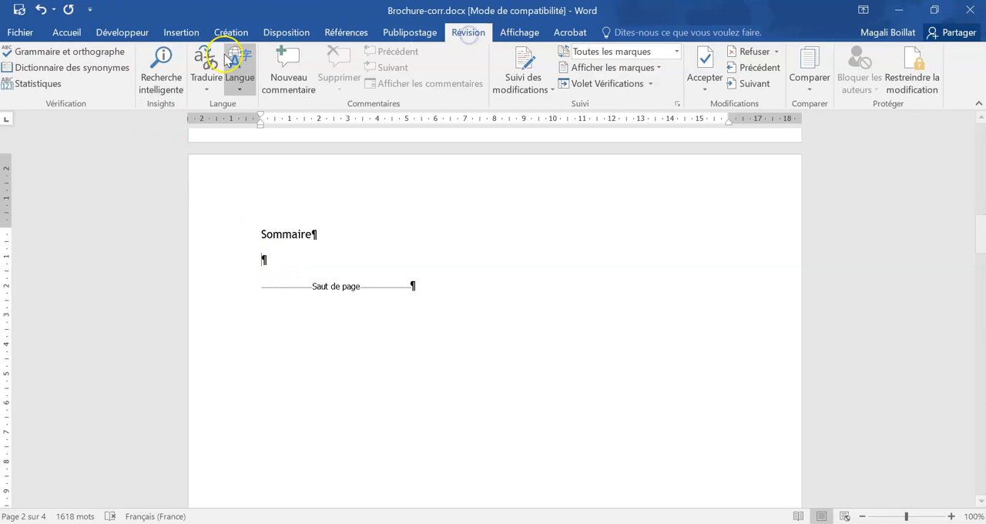
pyautogui.click(428, 33)
pyautogui.click(365, 36)
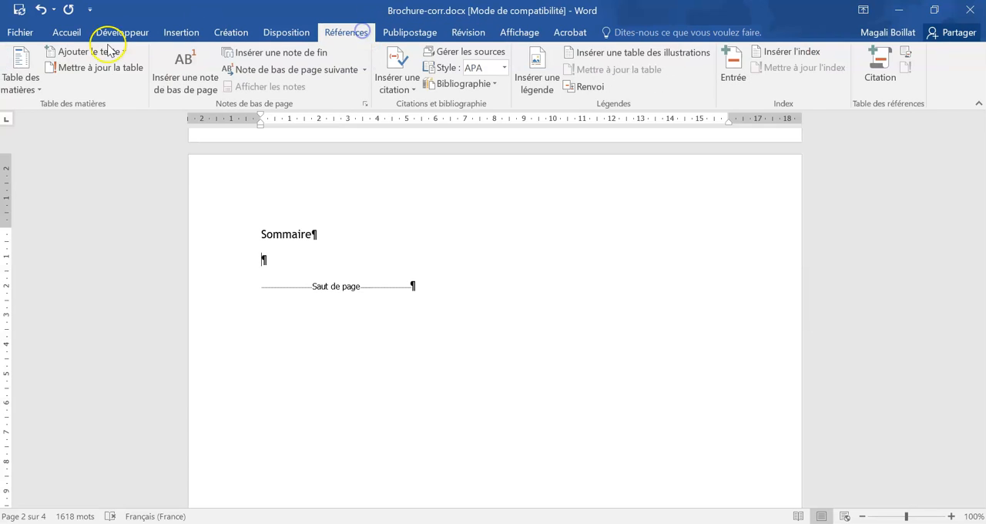
pyautogui.click(19, 73)
pyautogui.click(104, 275)
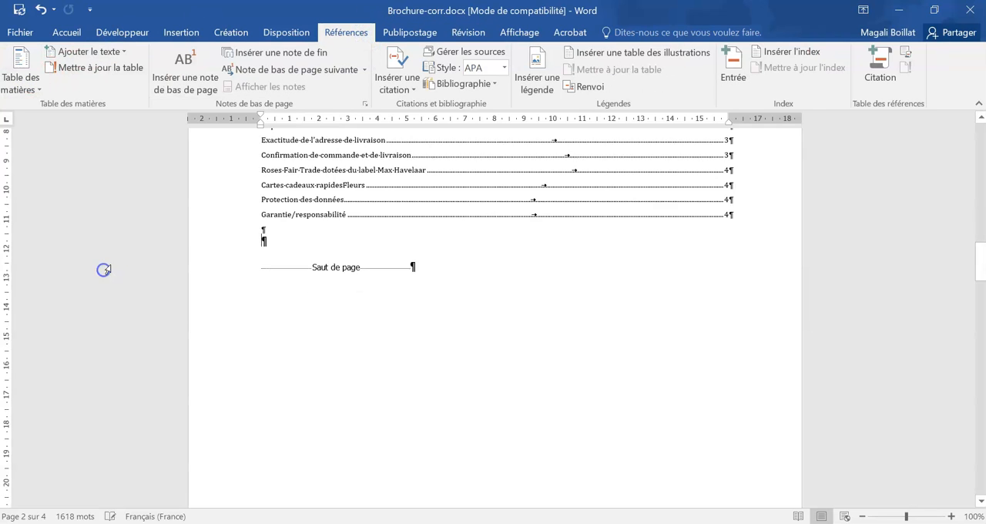
pyautogui.scroll(5, 427, 313)
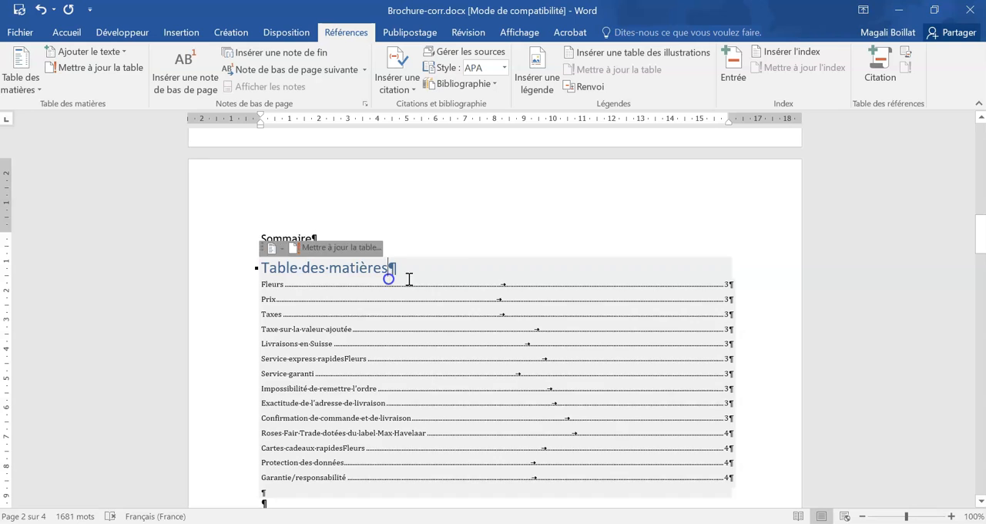
# - Delete the built-in "Table des matières" title text and give its empty paragraph the "Rapidesf..." style
pyautogui.moveTo(392, 269); pyautogui.dragTo(271, 269)
pyautogui.press('Delete')
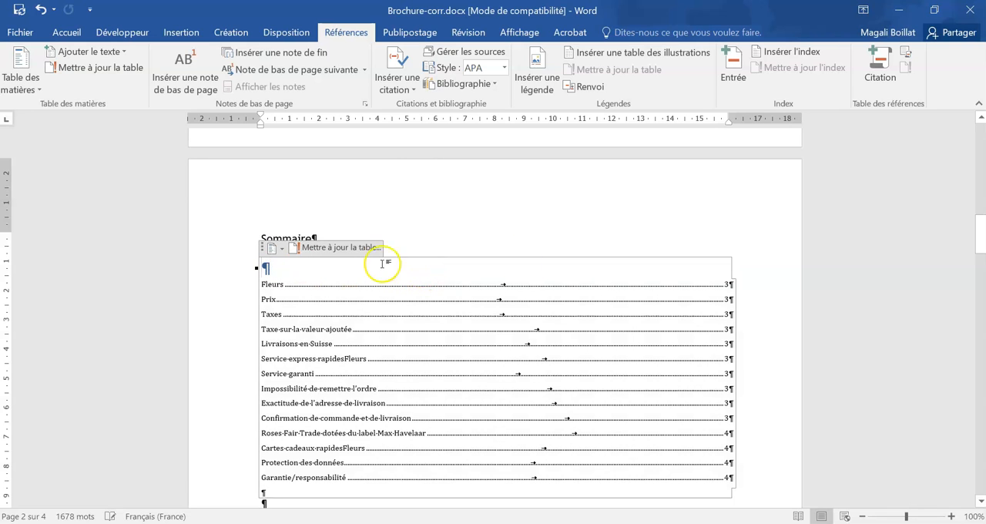
pyautogui.click(459, 231)
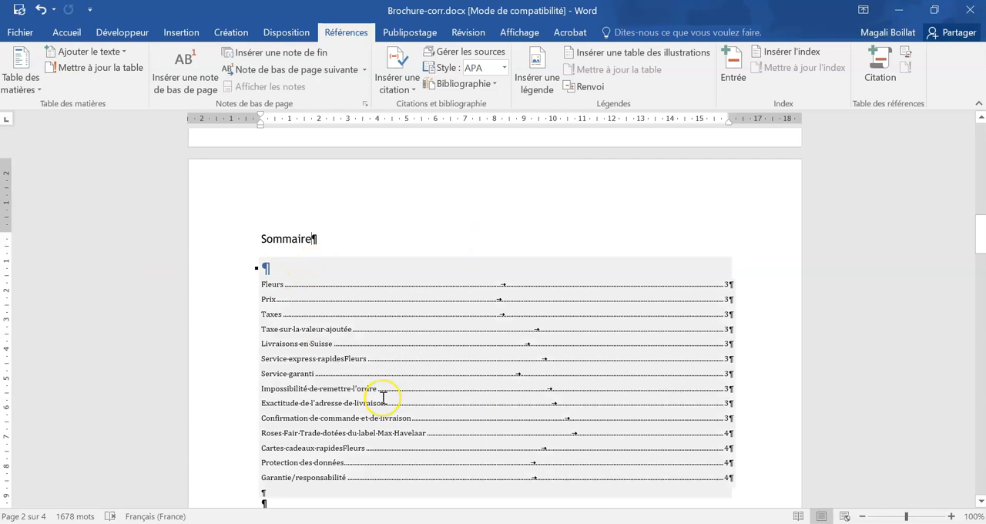
pyautogui.click(287, 268)
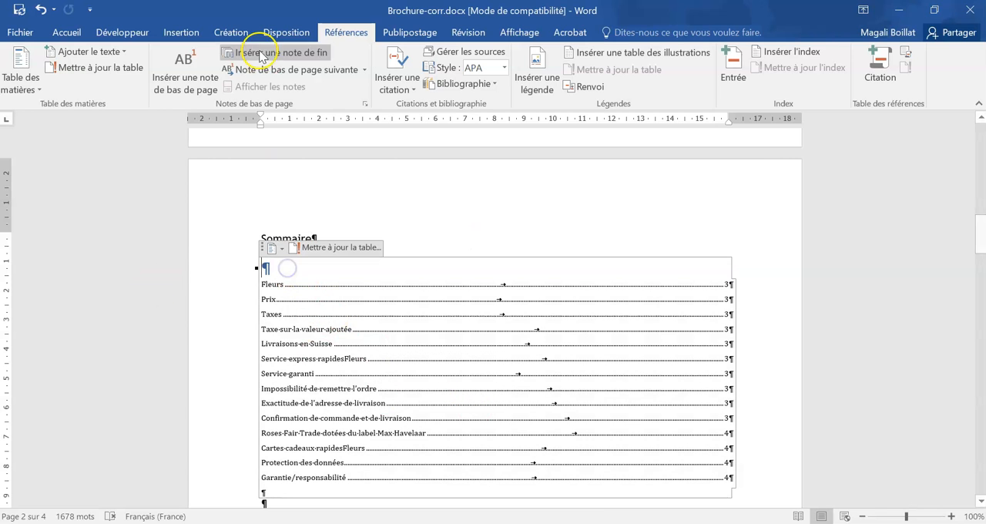
pyautogui.click(66, 33)
pyautogui.click(475, 71)
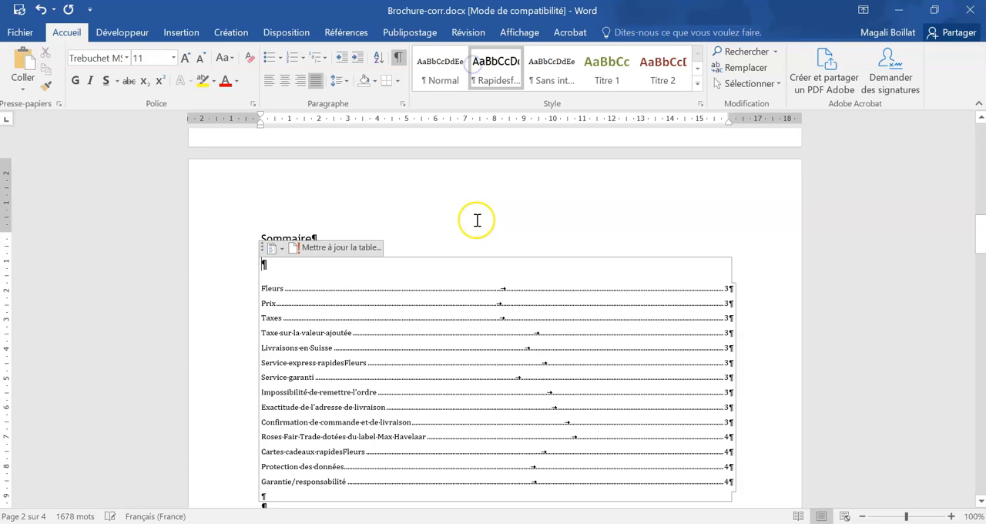
pyautogui.scroll(-2, 402, 245)
pyautogui.click(277, 434)
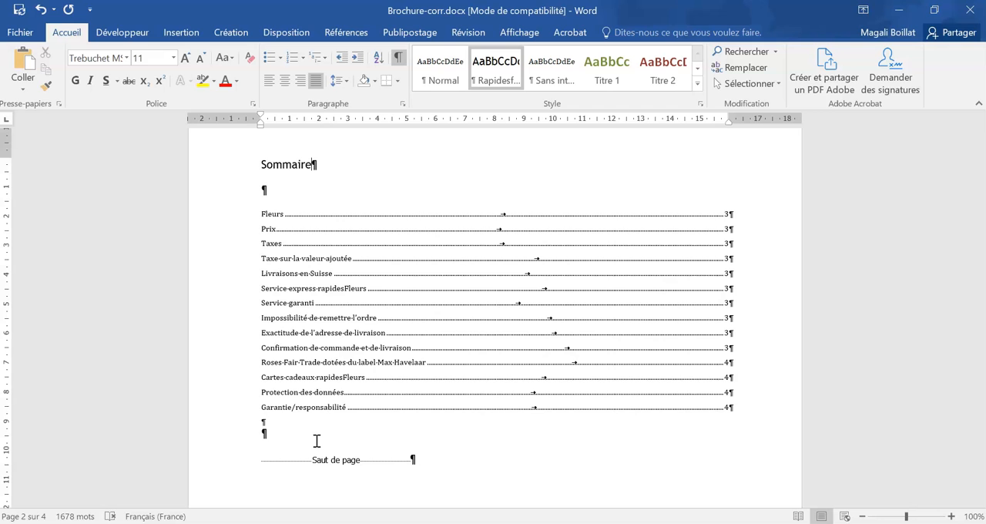
# - Apply the Titre 1 style to the "Fleurs" heading on page 3
pyautogui.scroll(-15, 326, 455)
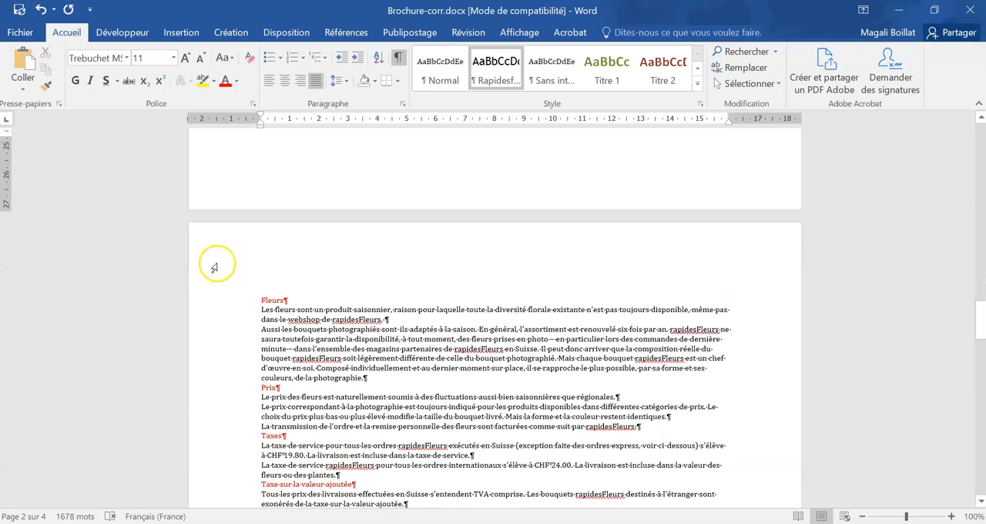
pyautogui.click(225, 297)
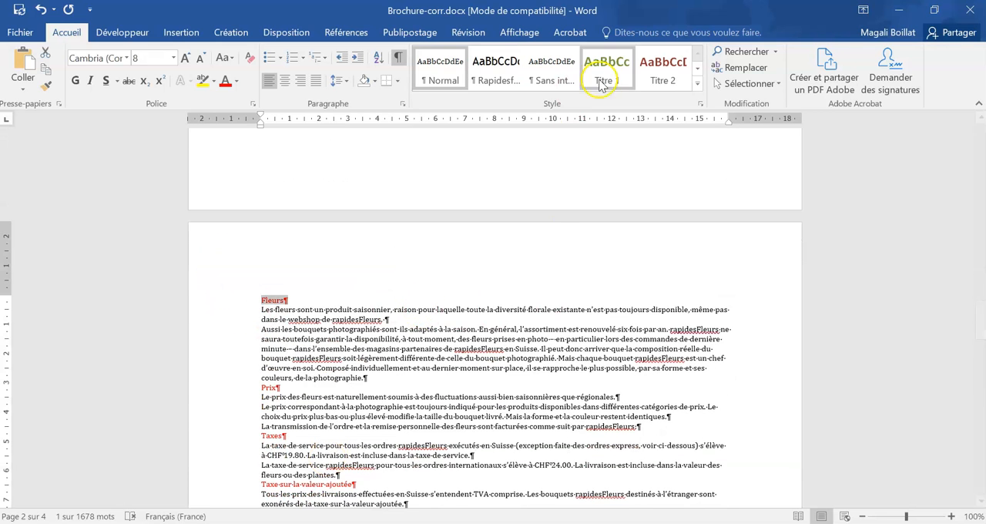
pyautogui.click(603, 73)
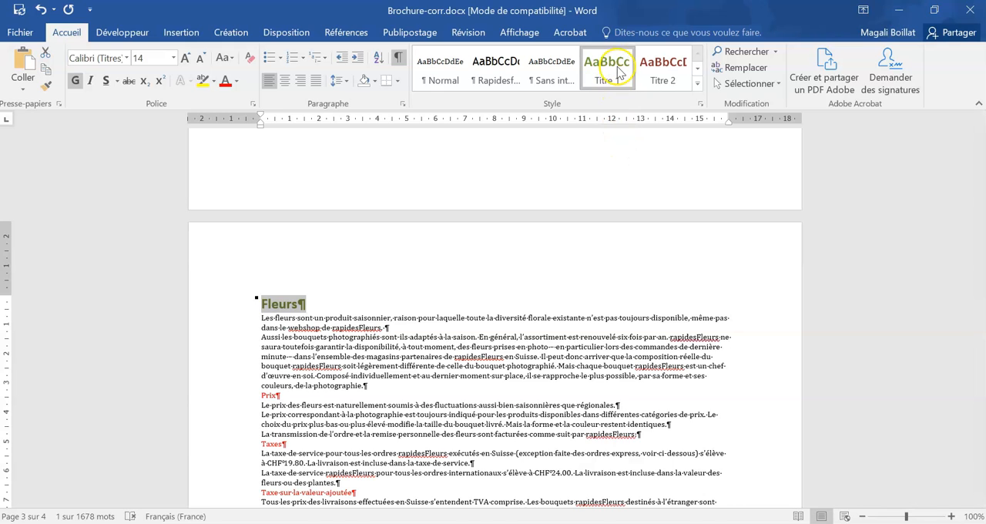
# - Colour the "Fleurs" heading in the dark blue theme colour and update the Titre 1 style to match it
pyautogui.click(236, 81)
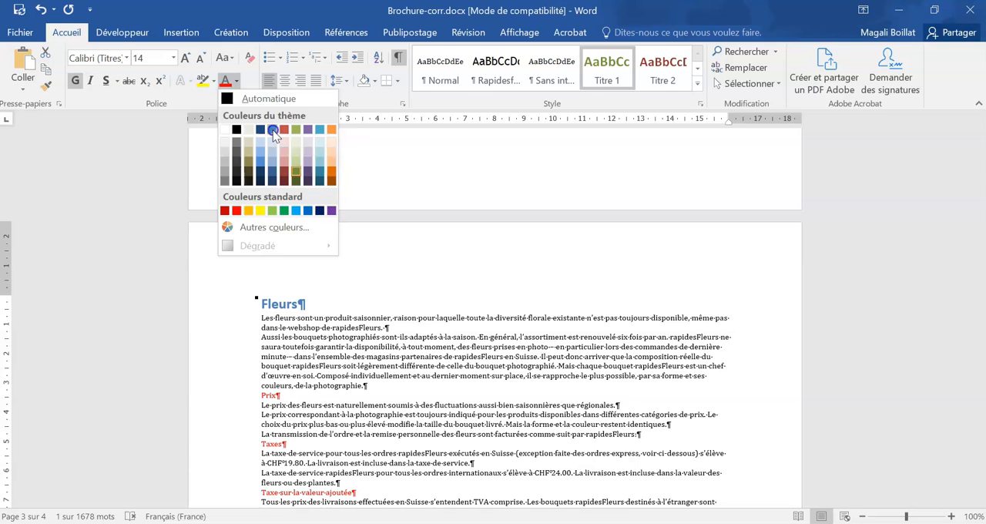
pyautogui.scroll(8, 578, 357)
pyautogui.scroll(15, 579, 355)
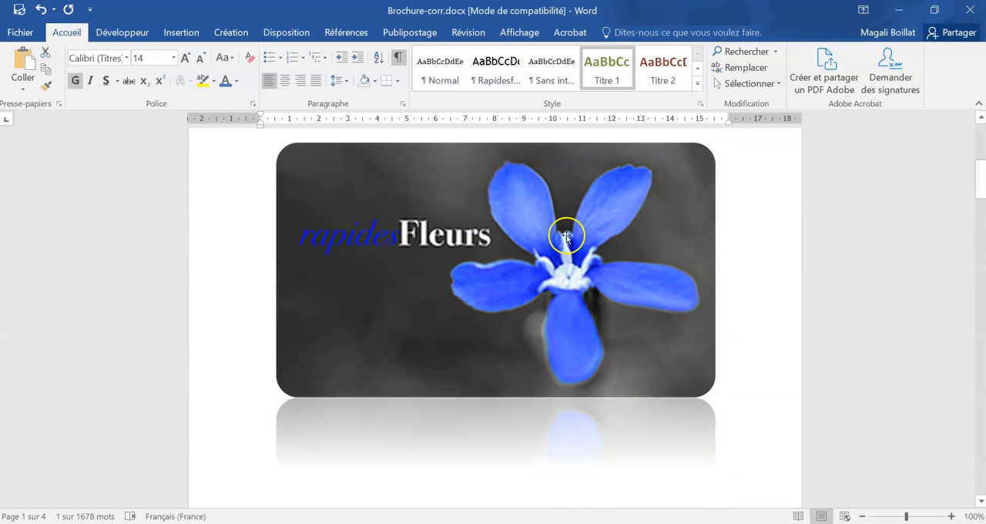
pyautogui.scroll(-20, 600, 223)
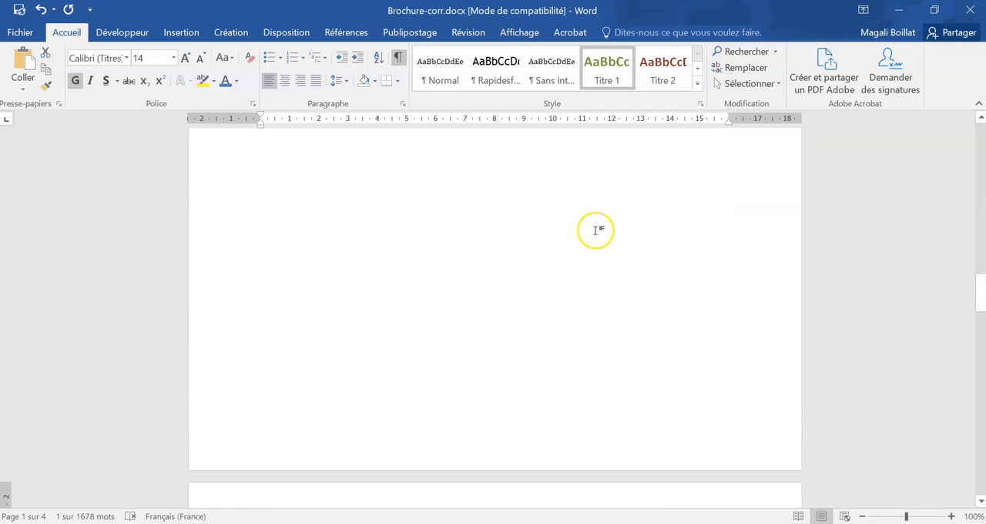
pyautogui.click(236, 81)
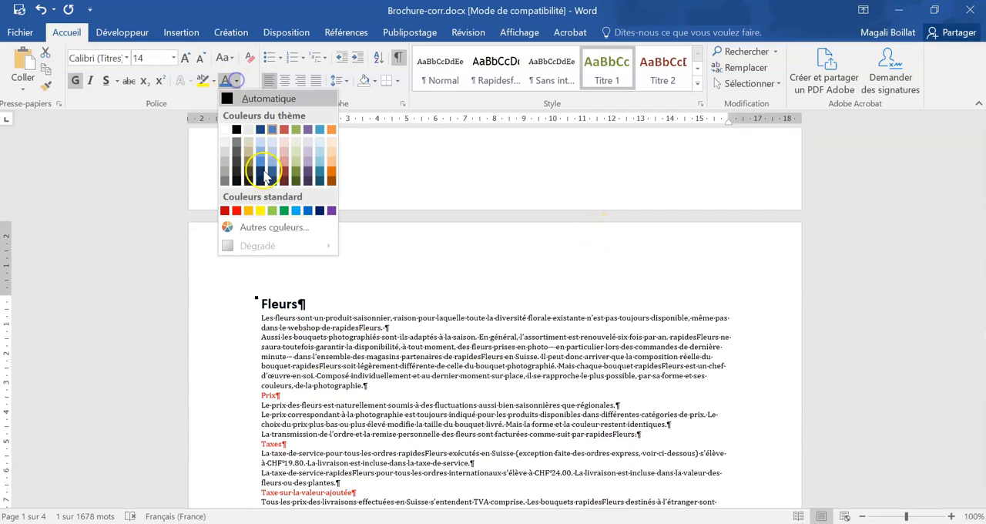
pyautogui.click(260, 130)
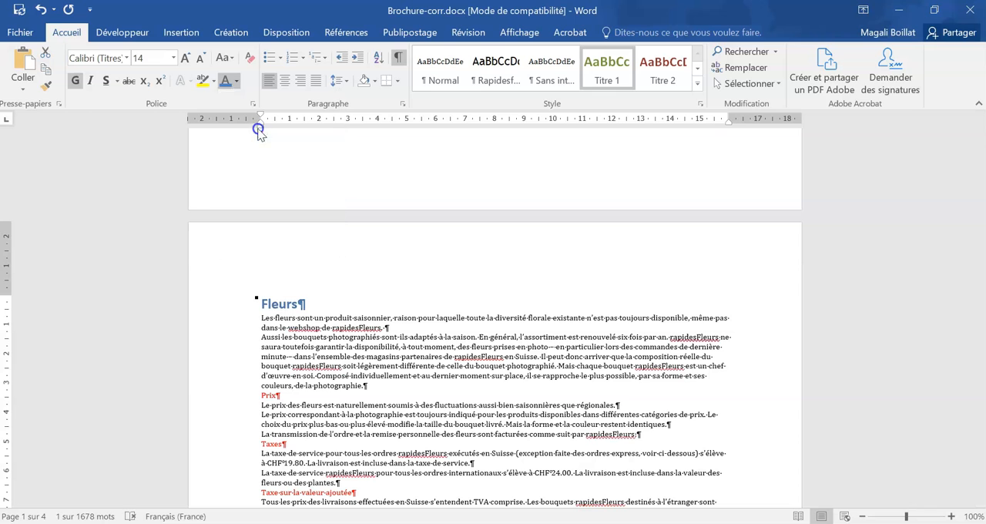
pyautogui.rightClick(594, 75)
pyautogui.click(621, 86)
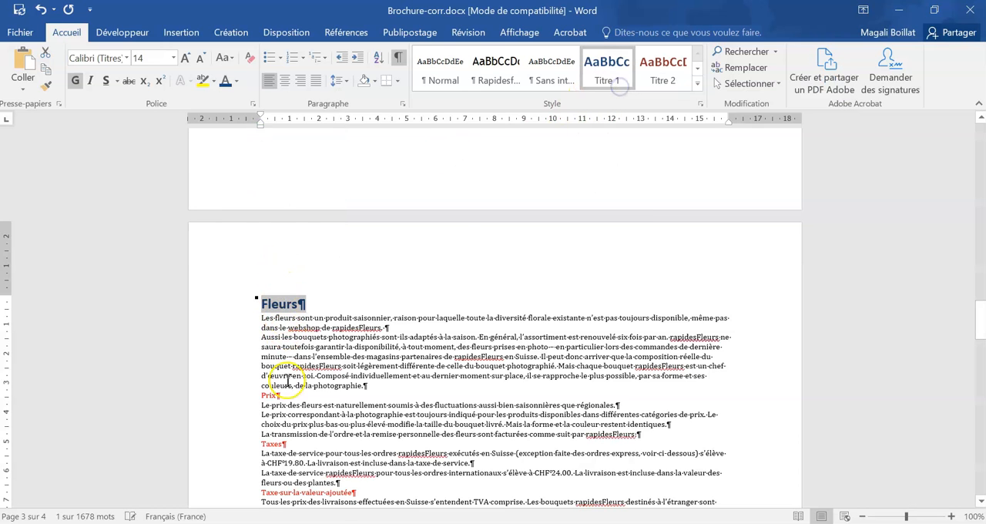
# - Enlarge the "Fleurs" heading on page 3 to 20 pt
pyautogui.scroll(-2, 287, 377)
pyautogui.click(186, 59)
pyautogui.click(185, 59)
pyautogui.click(186, 58)
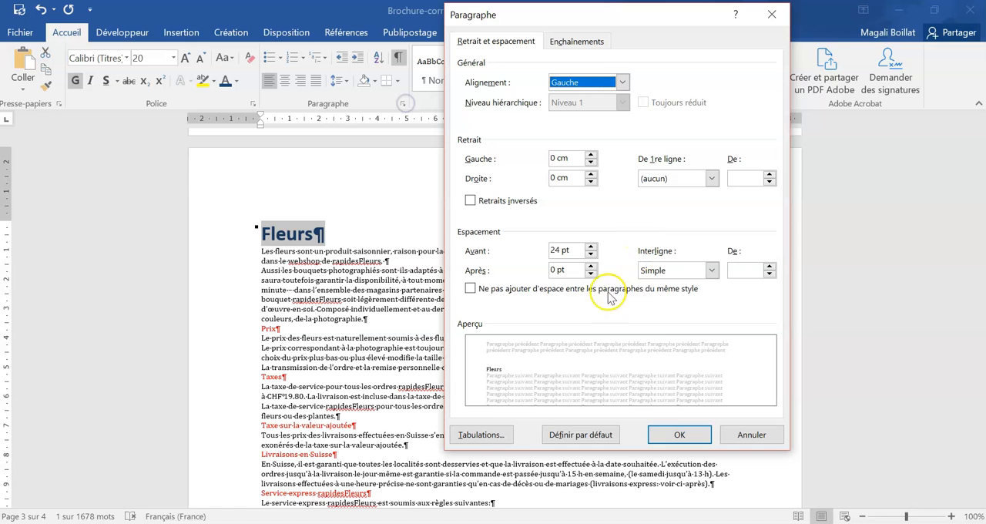
# - Set the "Fleurs" heading's spacing after to 6 pt and update the Titre 1 style to match it
pyautogui.click(591, 266)
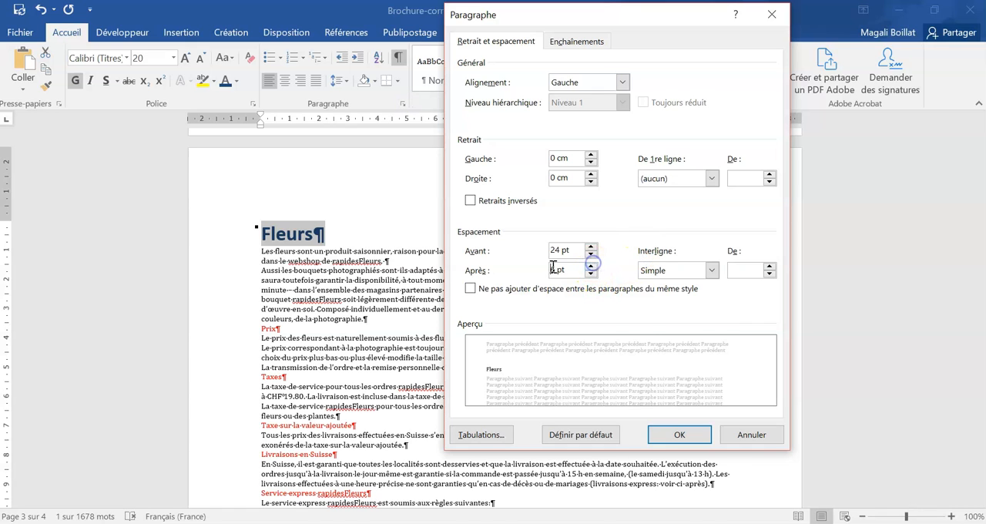
pyautogui.click(679, 435)
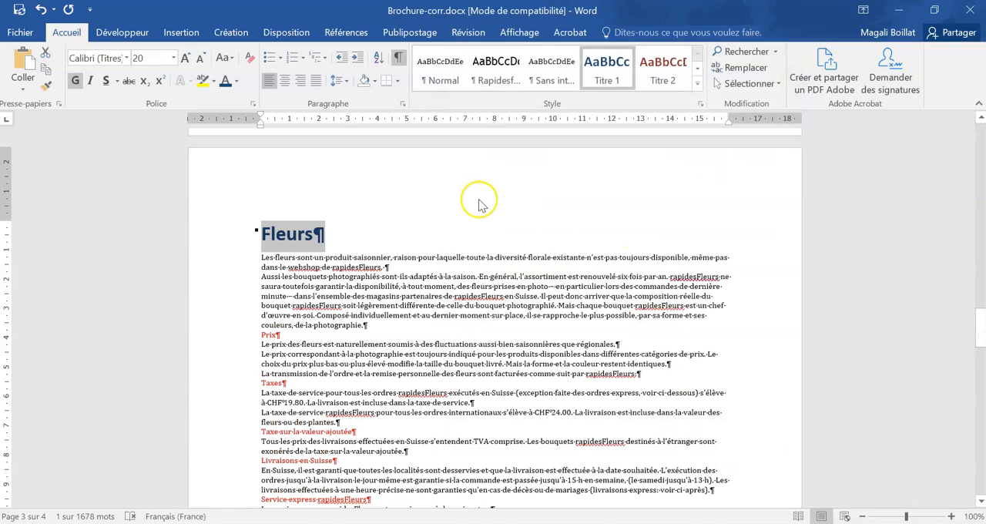
pyautogui.rightClick(606, 66)
pyautogui.click(661, 51)
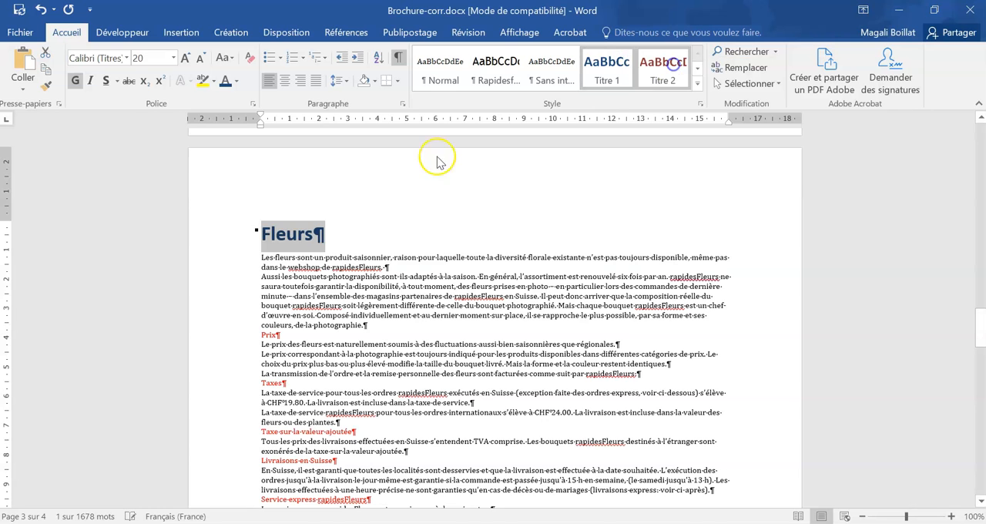
# - Apply the Titre 1 style to the red "Prix" and "Taxes" headings
pyautogui.click(249, 337)
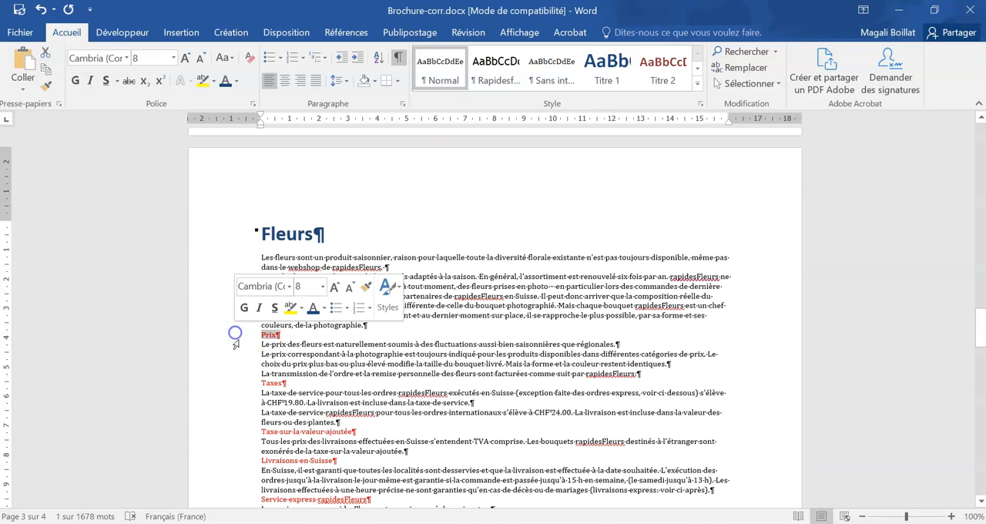
pyautogui.click(606, 65)
pyautogui.click(248, 429)
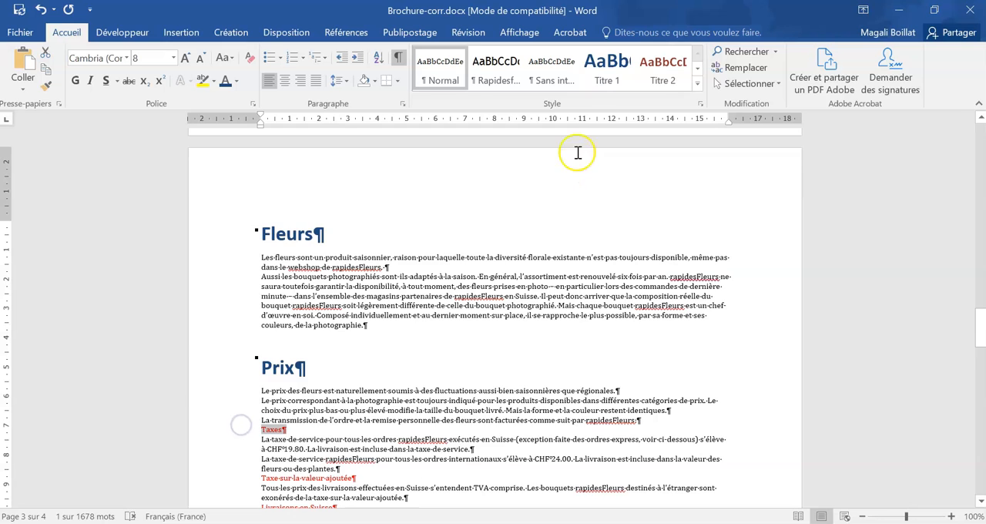
pyautogui.click(606, 65)
# - Apply the Titre 1 style to the headings "Taxe sur la valeur ajoutée", "Livraisons en Suisse" and "Service express rapidesFleurs"
pyautogui.scroll(-4, 244, 385)
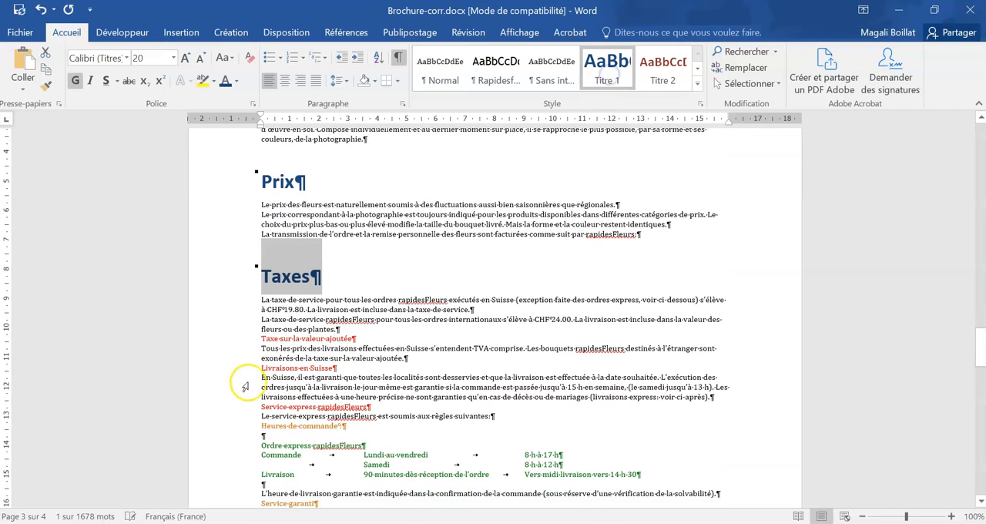
pyautogui.click(228, 340)
pyautogui.click(606, 65)
pyautogui.scroll(-3, 334, 400)
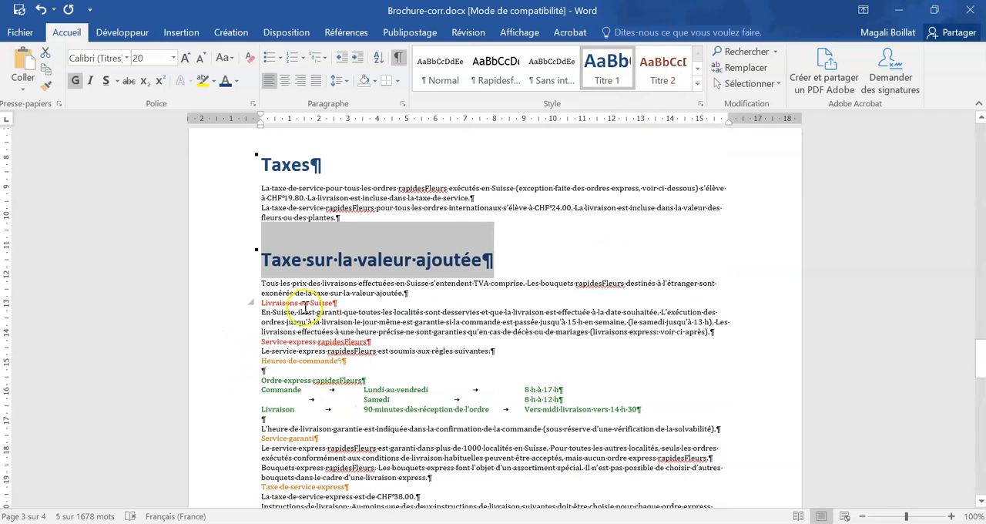
pyautogui.click(306, 302)
pyautogui.click(606, 66)
pyautogui.scroll(-2, 472, 266)
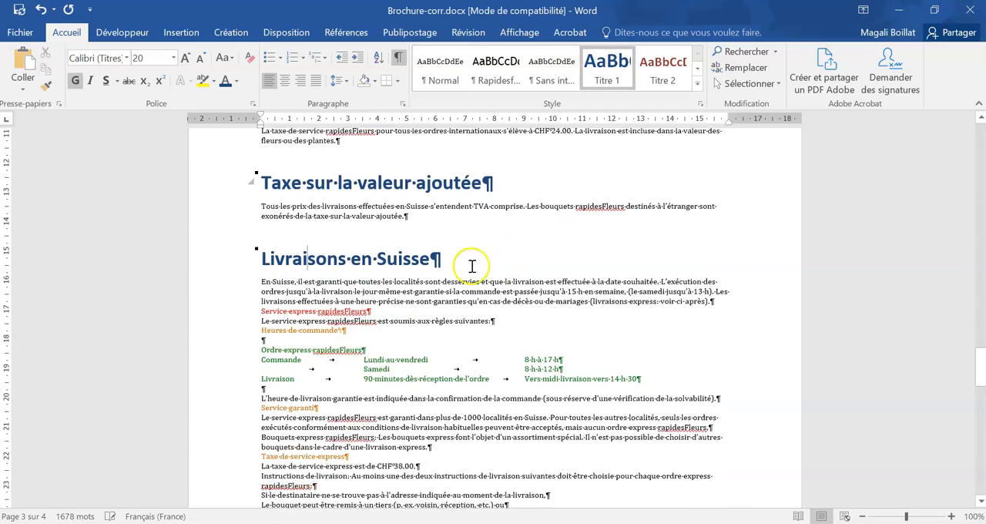
pyautogui.click(338, 276)
pyautogui.click(606, 66)
# - Apply Titre 1 to "Confirmation de commande et de livraison", "Roses Fair Trade dotées du label Max Havelaar" and "Cartes cadeaux rapidesFleurs"
pyautogui.scroll(-3, 448, 279)
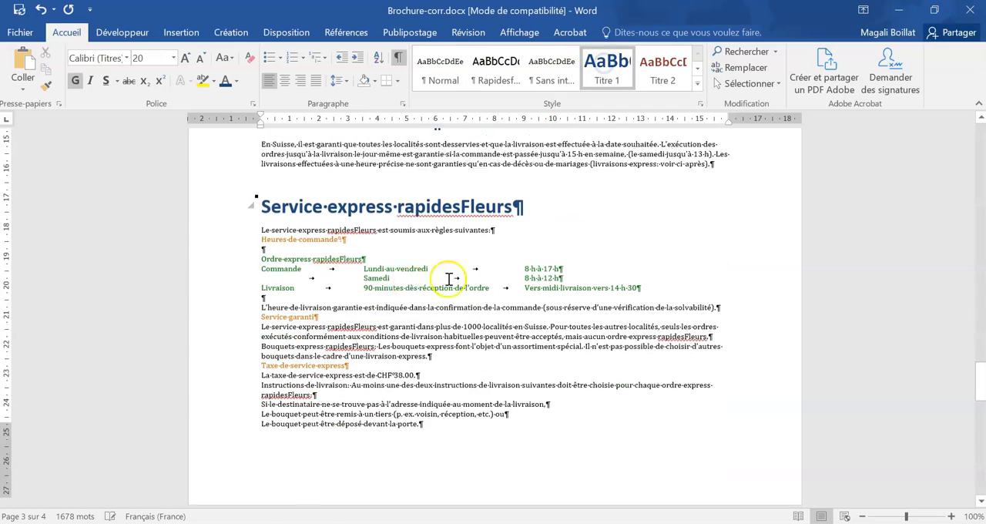
pyautogui.scroll(-8, 348, 387)
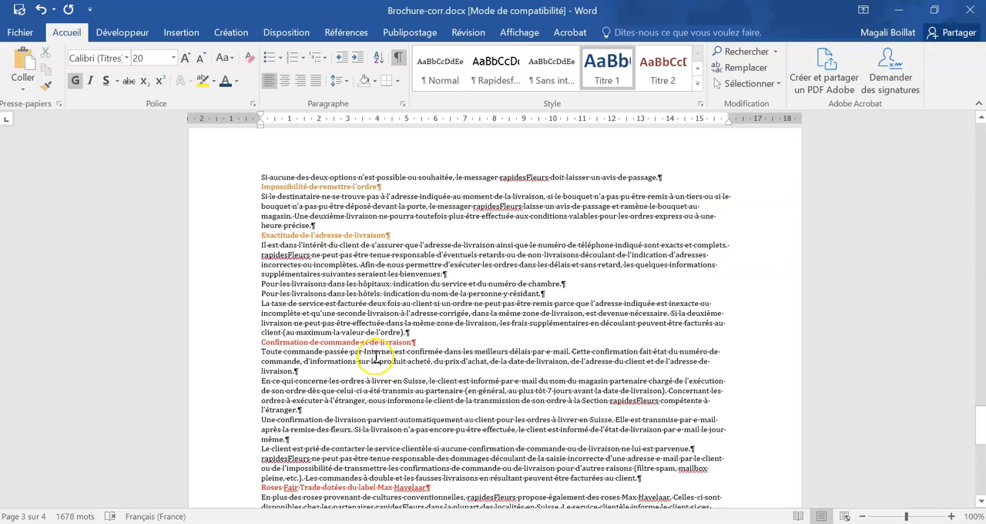
pyautogui.click(457, 340)
pyautogui.click(606, 65)
pyautogui.scroll(-3, 477, 292)
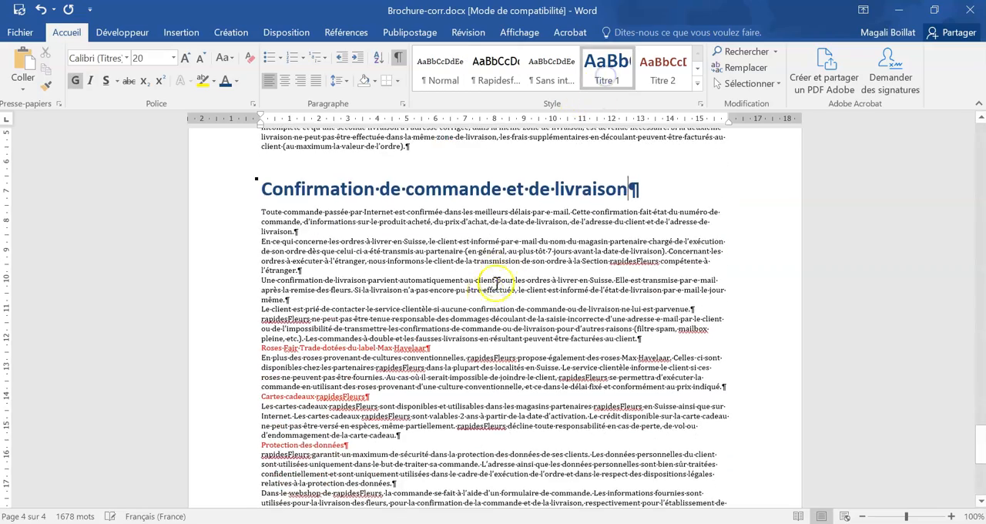
pyautogui.click(459, 347)
pyautogui.click(606, 65)
pyautogui.scroll(-5, 495, 336)
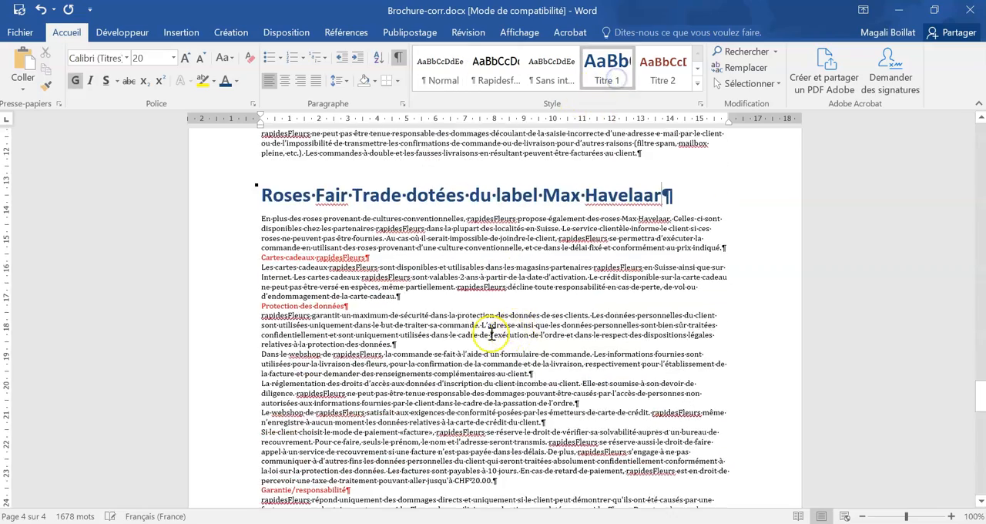
pyautogui.click(392, 260)
pyautogui.click(606, 65)
# - Apply the Titre 1 style to the headings "Protection des données", "Garantie/responsabilité" and "Droit applicable et for juridique"
pyautogui.scroll(-3, 431, 293)
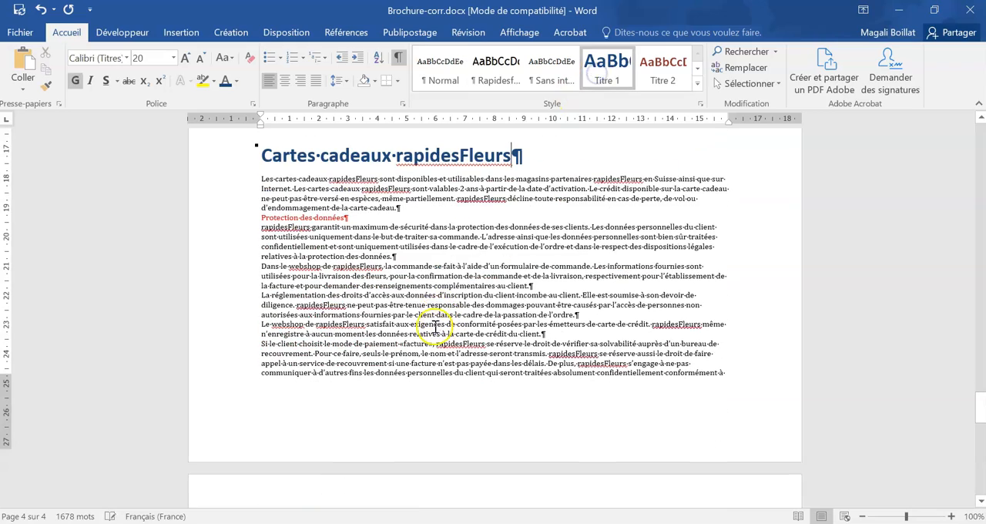
pyautogui.click(369, 199)
pyautogui.click(606, 66)
pyautogui.scroll(-5, 446, 385)
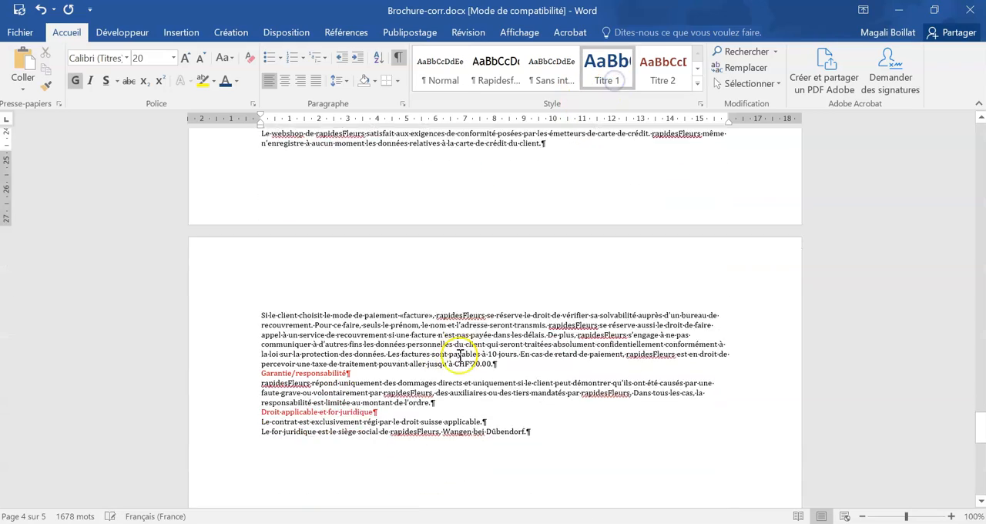
pyautogui.click(378, 299)
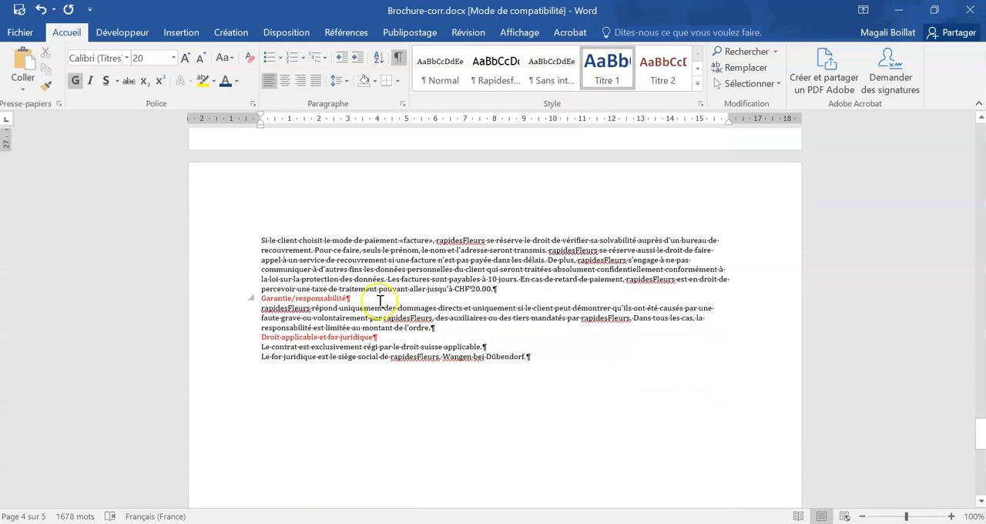
pyautogui.click(606, 65)
pyautogui.click(396, 383)
pyautogui.click(606, 66)
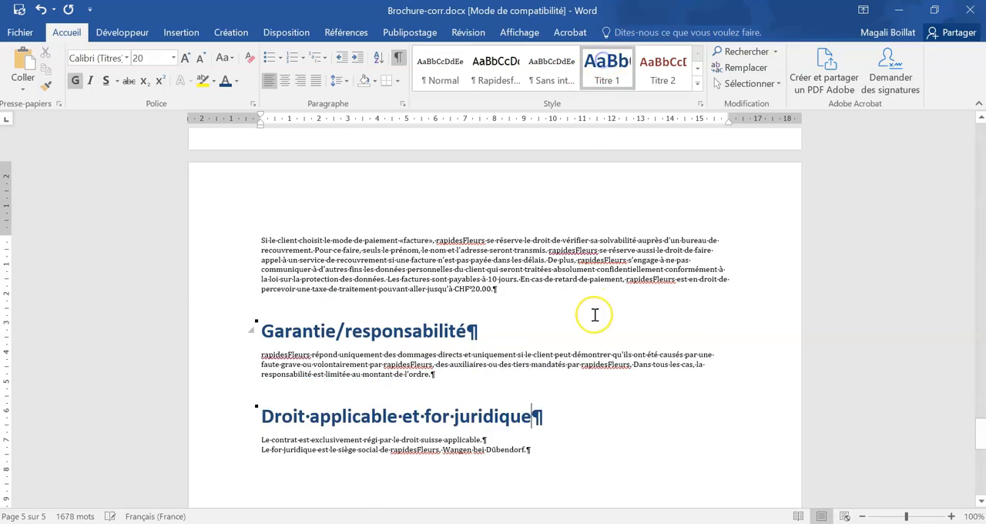
# - Apply the Titre 2 style to the orange "Exactitude de l'adresse de livraison" heading and colour it in a light blue theme colour
pyautogui.scroll(5, 594, 315)
pyautogui.scroll(12, 594, 314)
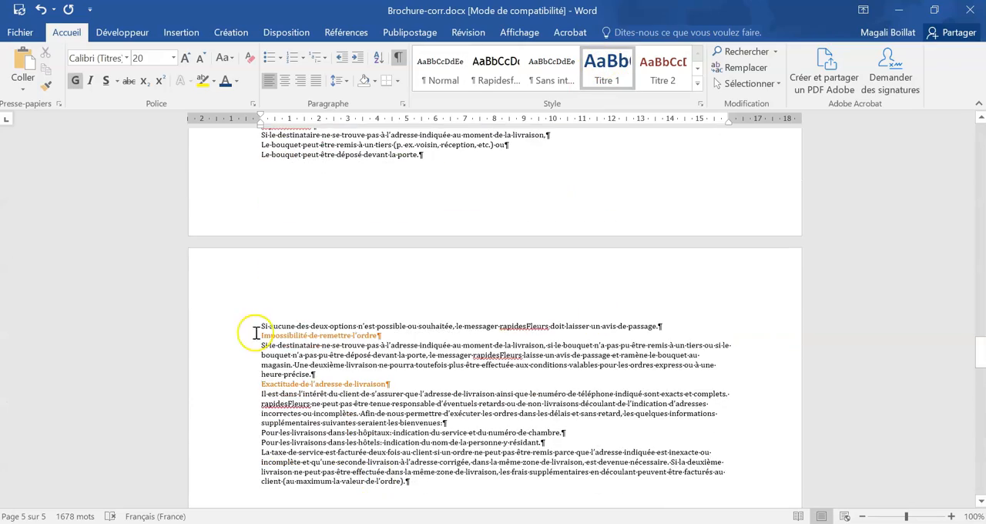
pyautogui.click(242, 388)
pyautogui.click(239, 386)
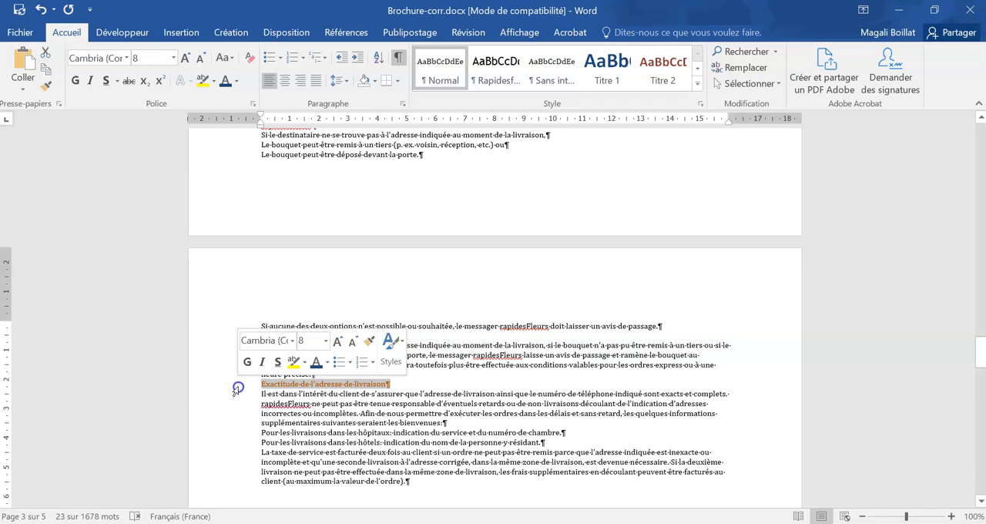
pyautogui.click(662, 69)
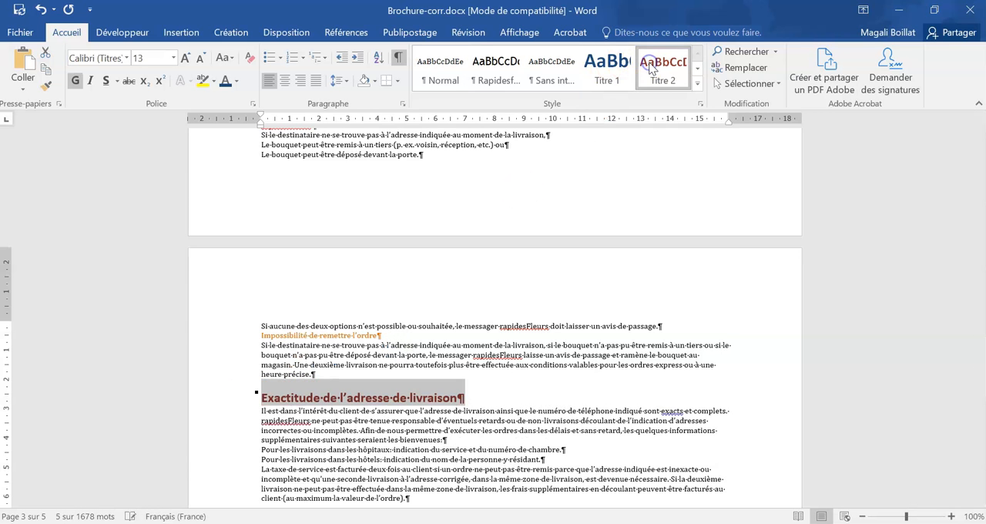
pyautogui.click(237, 81)
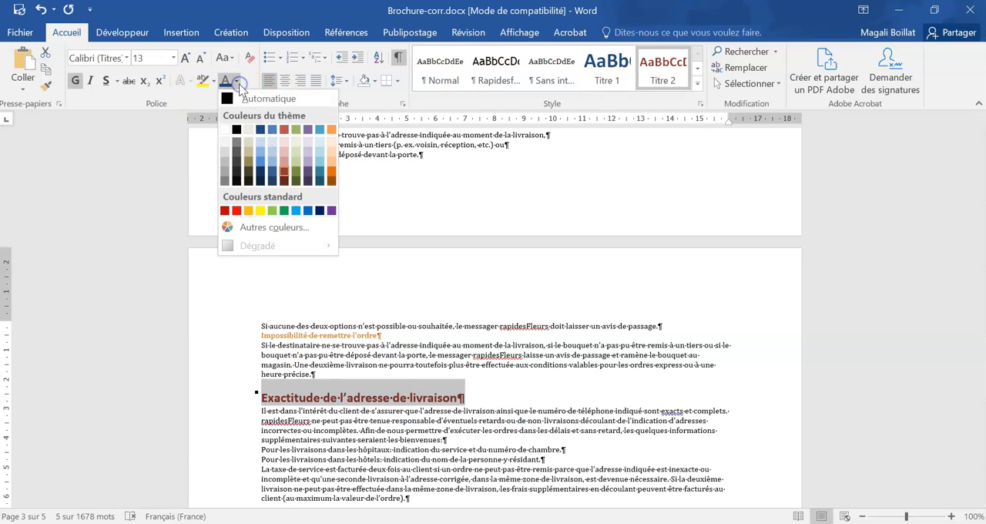
pyautogui.click(268, 164)
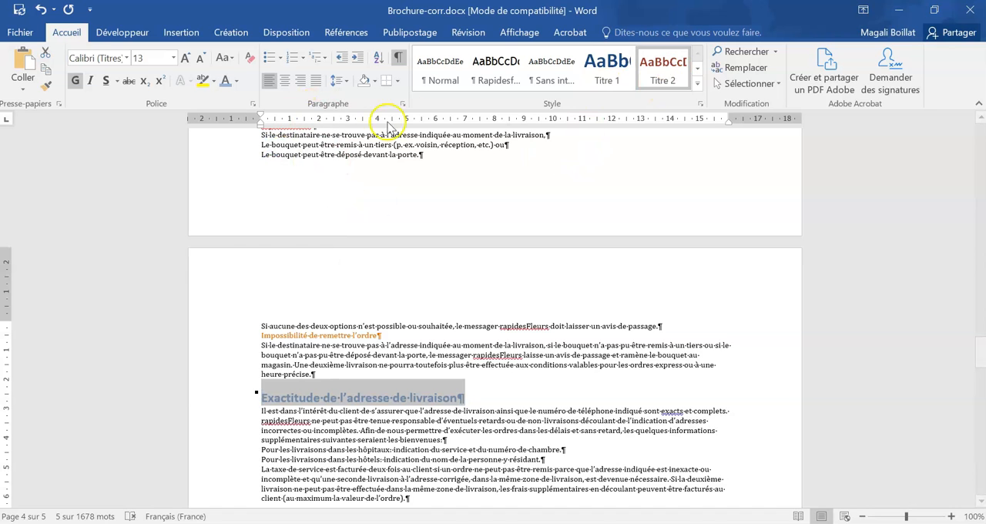
# - Set the "Exactitude de l'adresse de livraison" heading's spacing after to 6 pt and update the Titre 2 style to match it
pyautogui.click(403, 103)
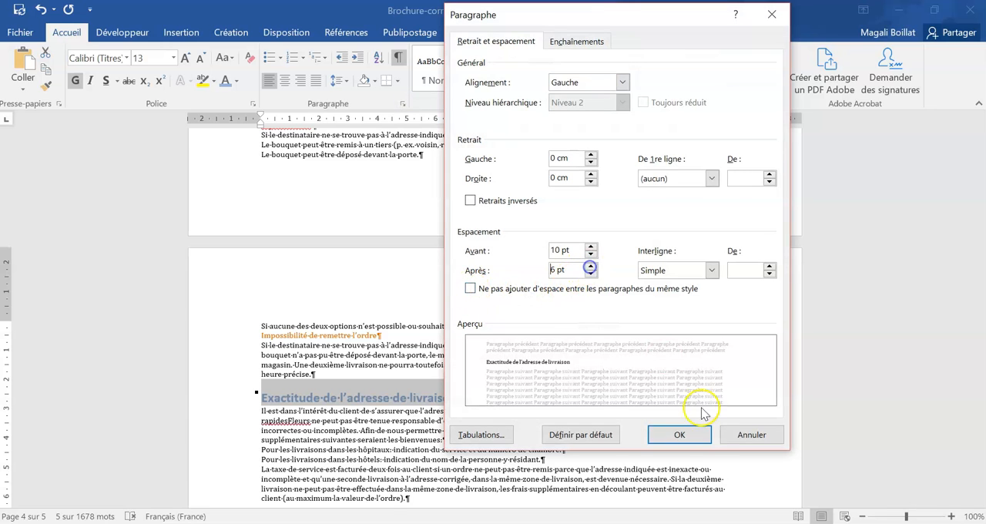
pyautogui.click(681, 435)
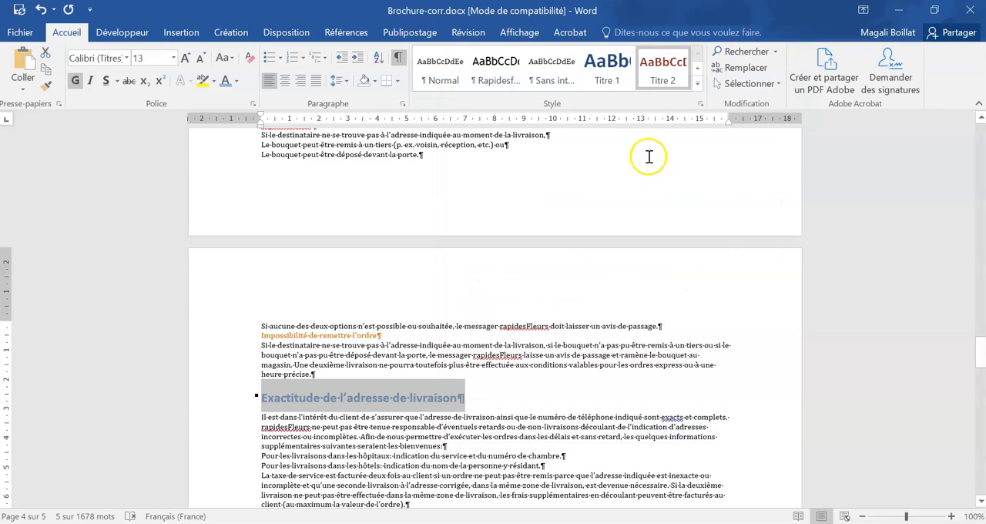
pyautogui.rightClick(662, 68)
pyautogui.click(695, 71)
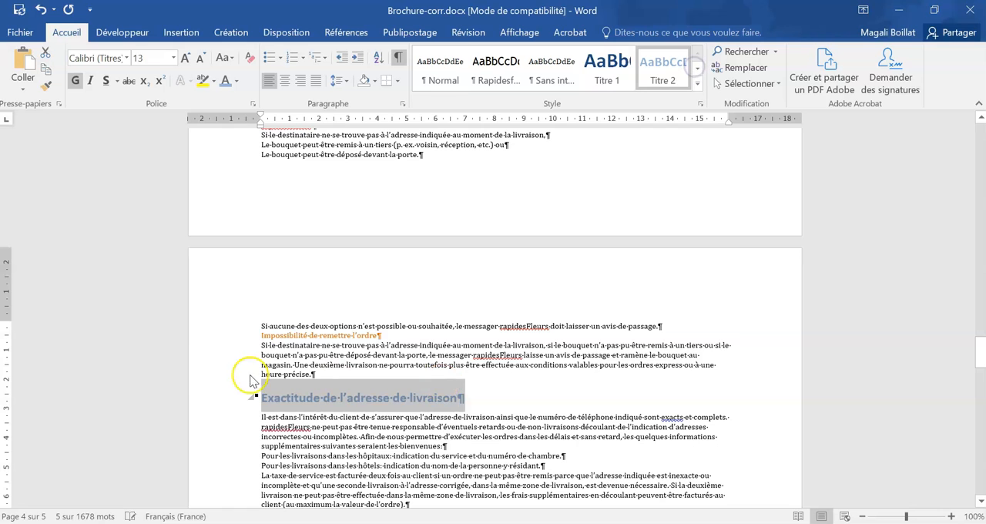
# - Apply the Titre 2 style to the orange headings "Impossibilité de remettre l'ordre", "Taxe de service express", "Service garanti" and "Heures de commande"
pyautogui.click(265, 336)
pyautogui.scroll(7, 425, 378)
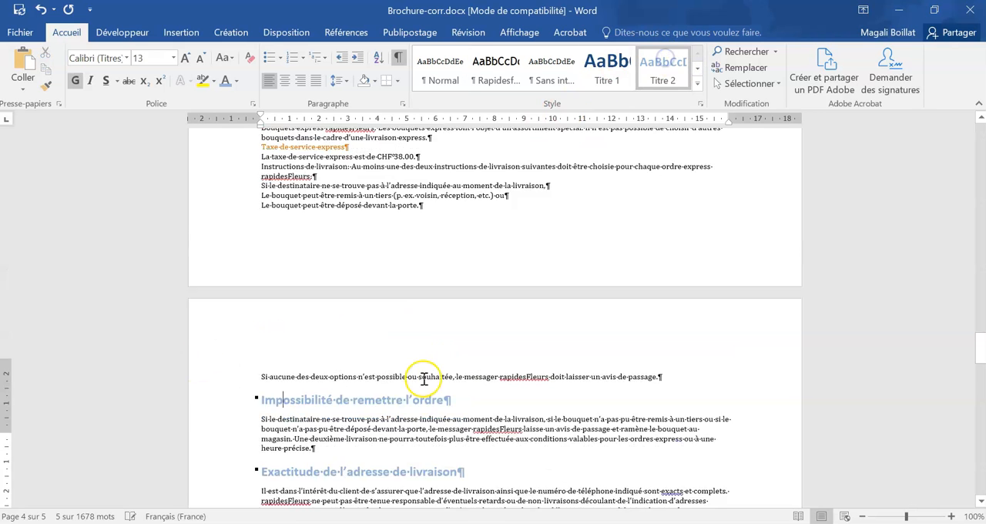
pyautogui.click(357, 395)
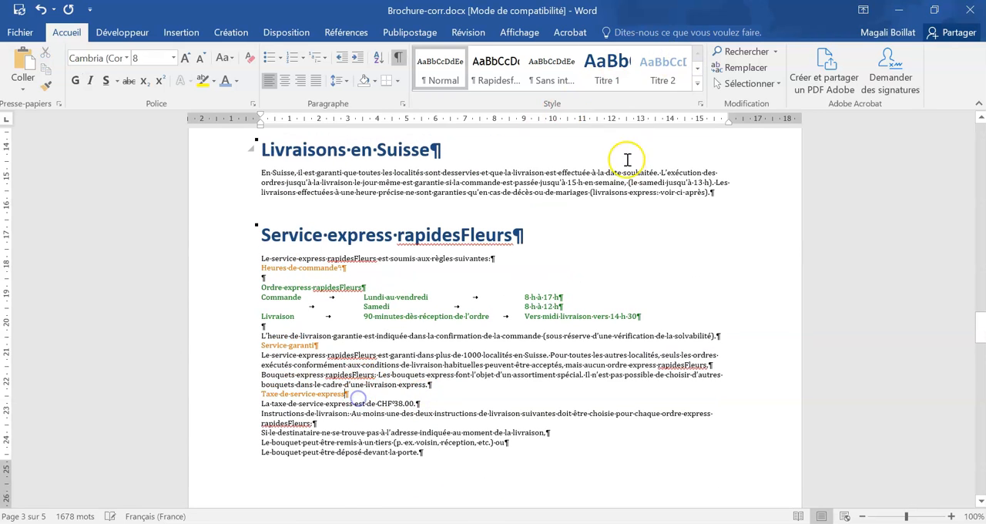
pyautogui.click(665, 73)
pyautogui.click(324, 347)
pyautogui.click(651, 77)
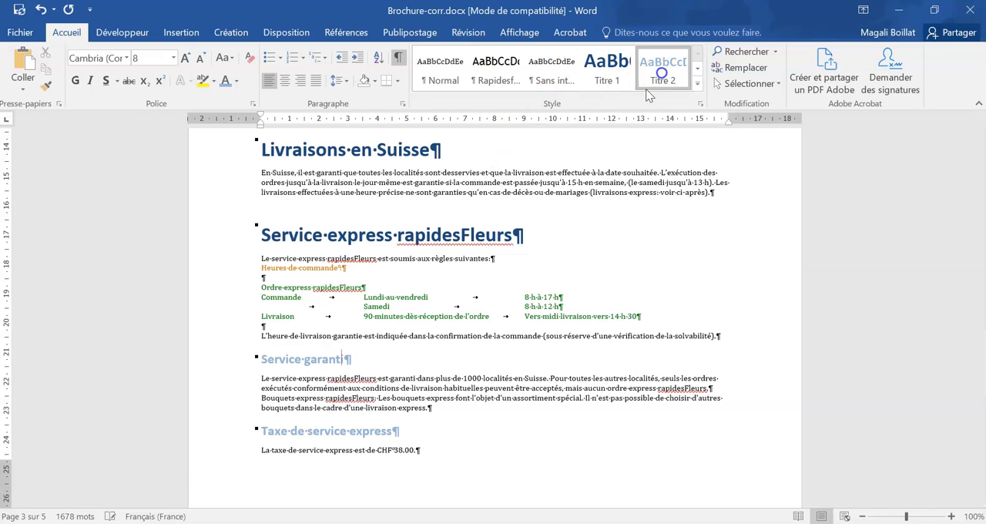
pyautogui.click(353, 270)
pyautogui.click(670, 73)
# - Number the headings from "Fleurs" onward with the multilevel list format "1 Titre 1, 1.1 Titre 2, 1.1.1 Titre 3"
pyautogui.scroll(15, 512, 366)
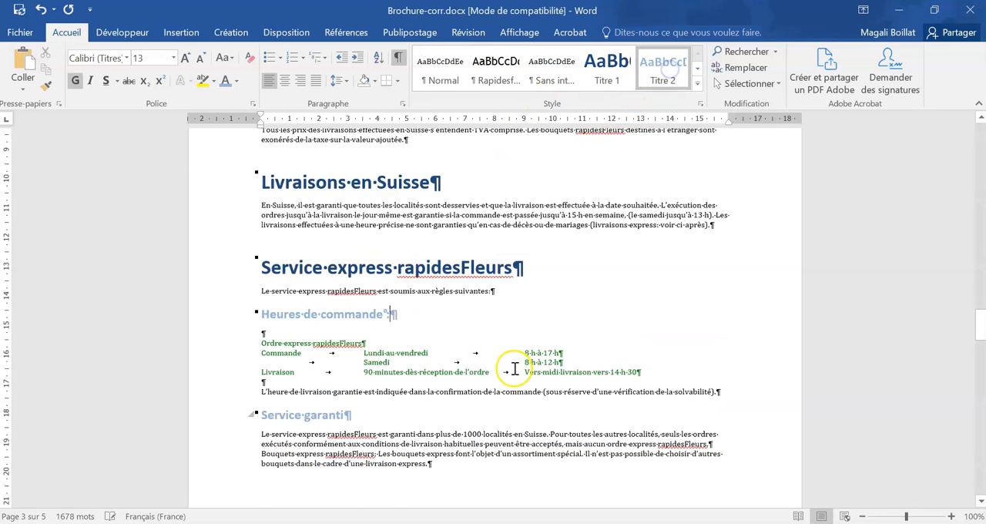
pyautogui.scroll(2, 513, 368)
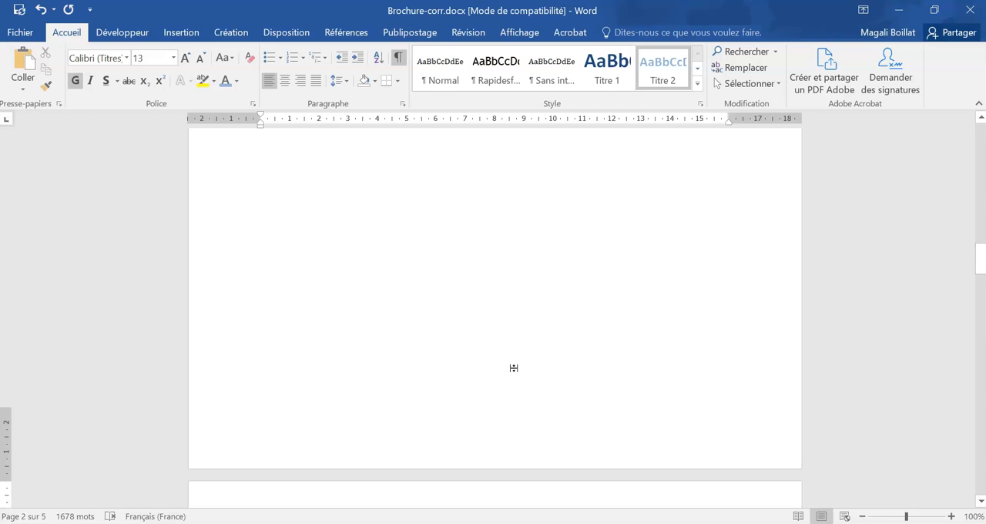
pyautogui.scroll(-4, 477, 369)
pyautogui.click(391, 376)
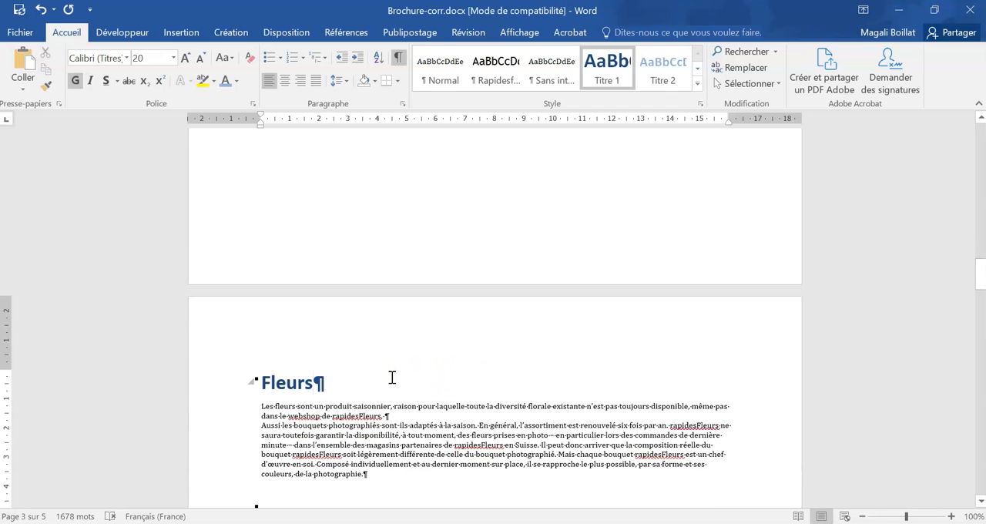
pyautogui.scroll(-2, 391, 377)
pyautogui.click(327, 310)
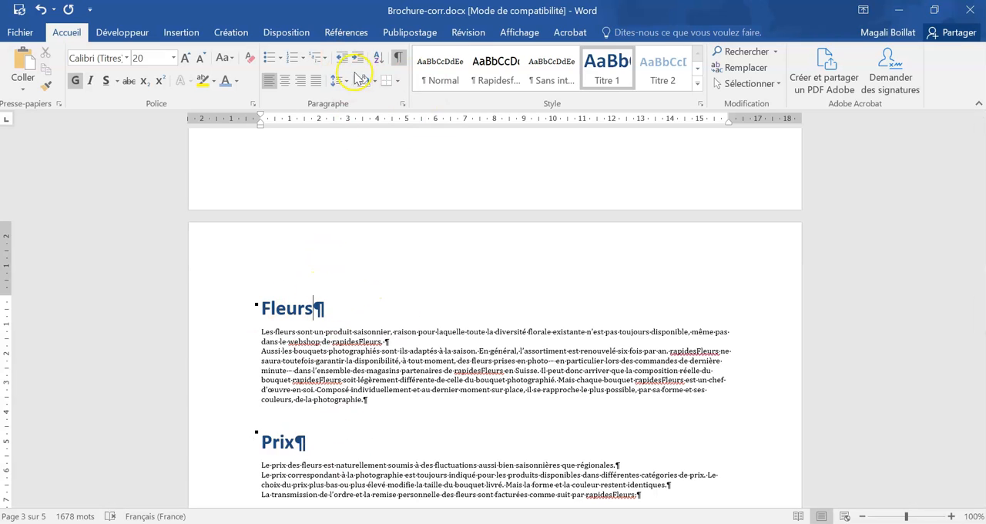
pyautogui.click(318, 59)
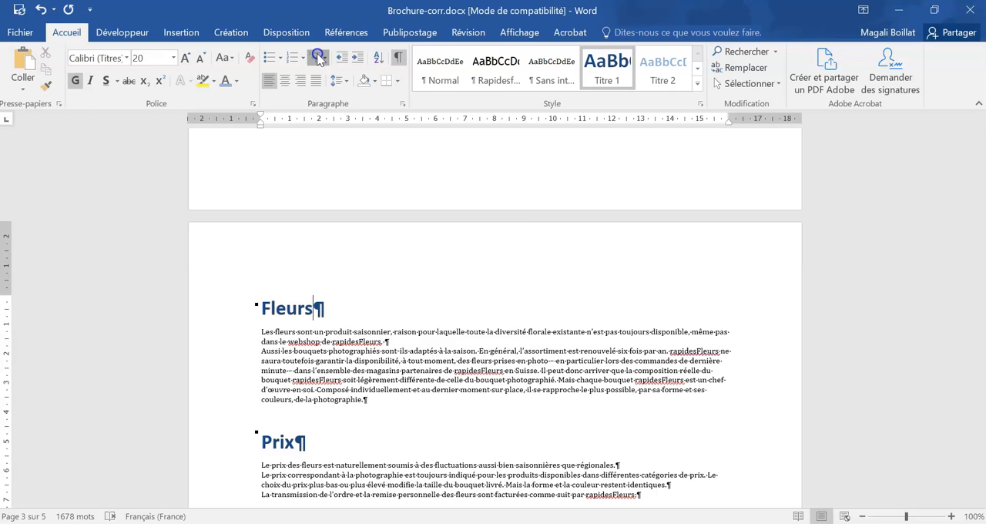
pyautogui.moveTo(480, 276)
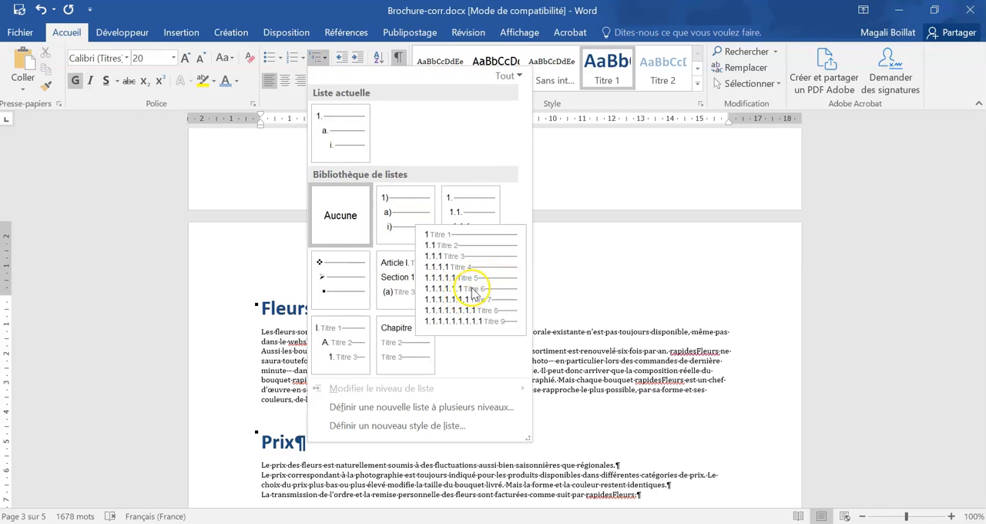
pyautogui.click(481, 296)
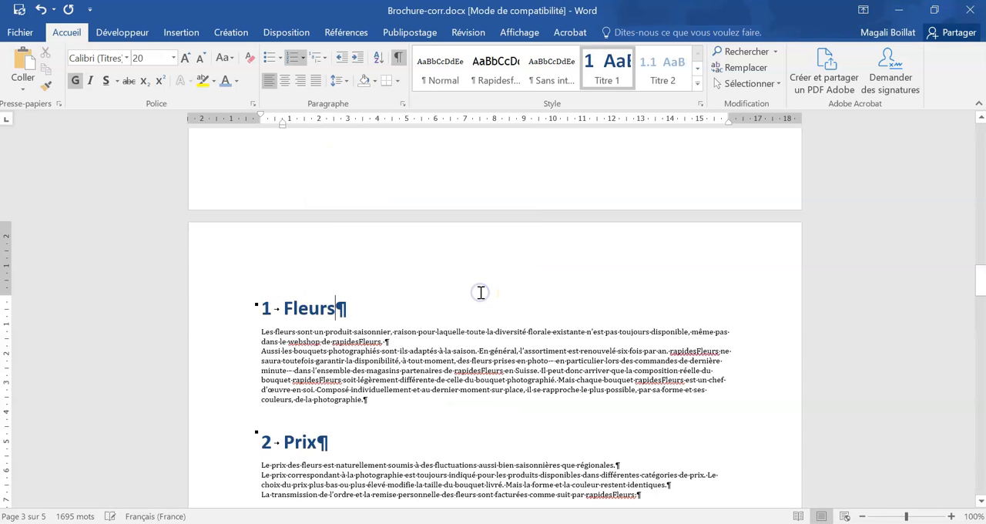
# - Insert the picture "image entete.jpg" from the "2016_ICA_B_série1_Dossier candidats" folder into the header of the Sommaire page
pyautogui.scroll(-9, 480, 292)
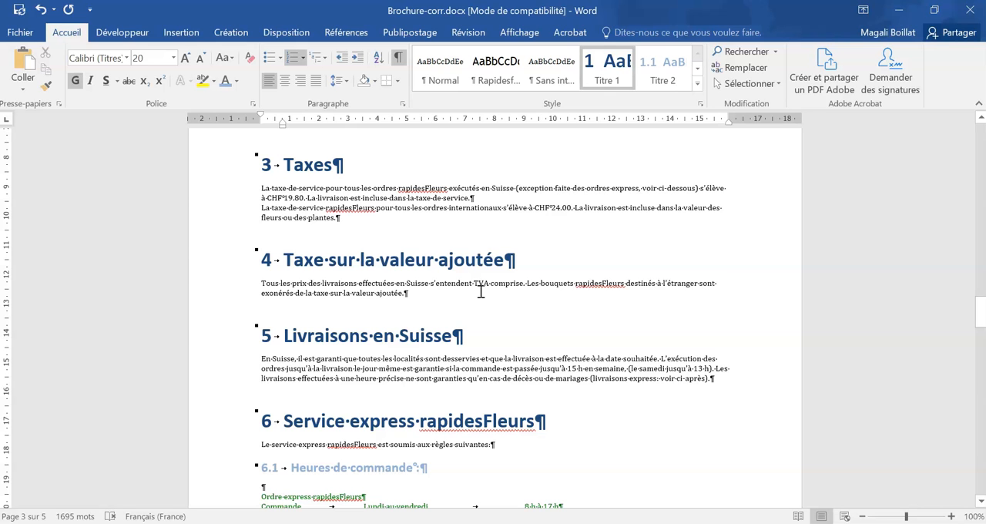
pyautogui.scroll(15, 481, 293)
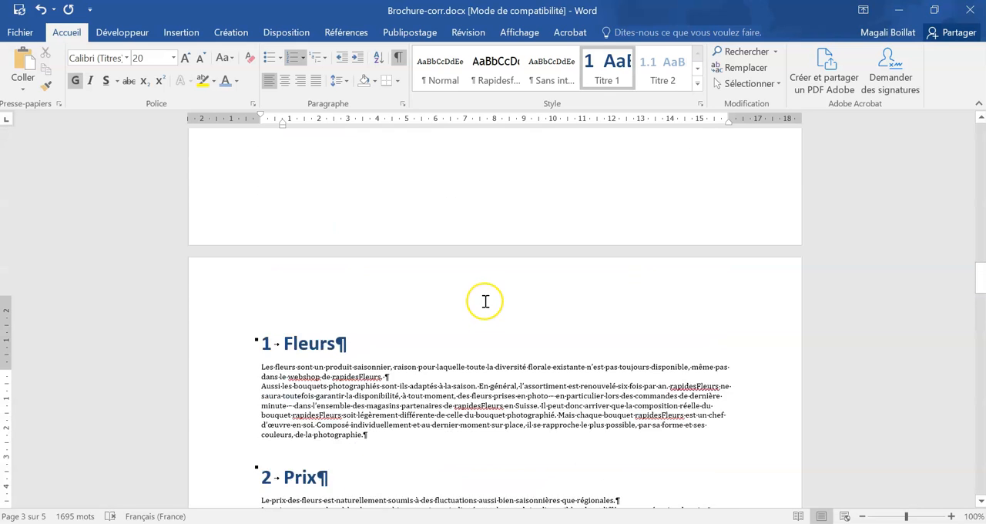
pyautogui.scroll(5, 484, 302)
pyautogui.doubleClick(321, 242)
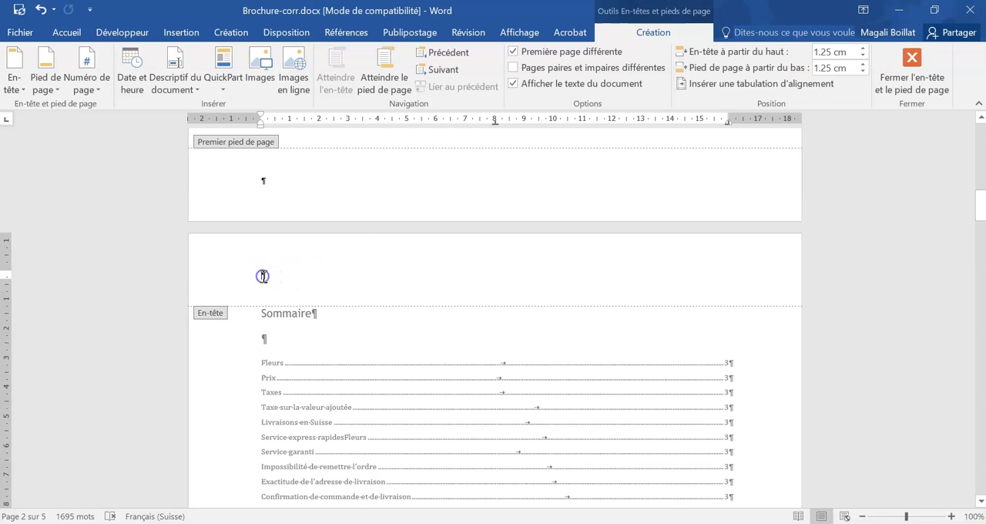
pyautogui.click(181, 32)
pyautogui.click(136, 71)
pyautogui.scroll(-3, 31, 147)
pyautogui.click(49, 137)
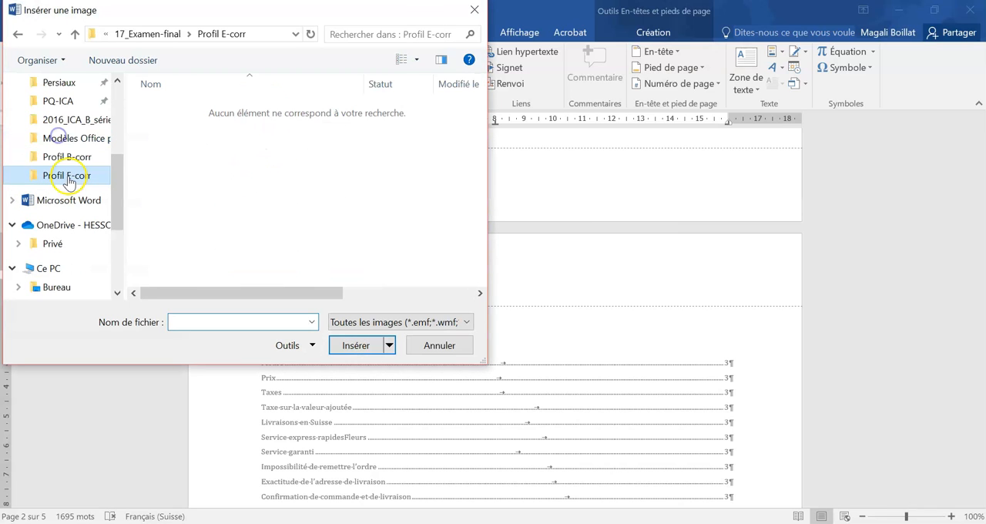
pyautogui.click(71, 121)
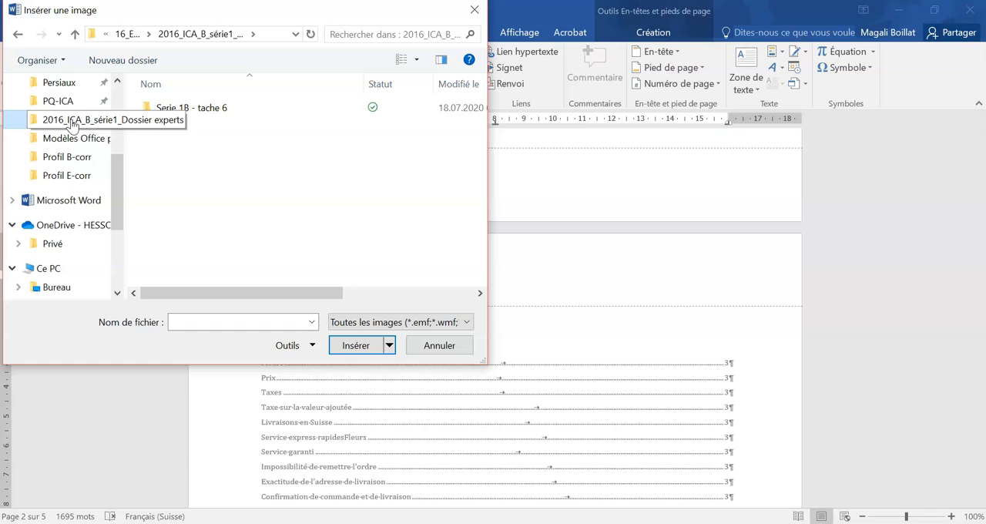
pyautogui.click(127, 34)
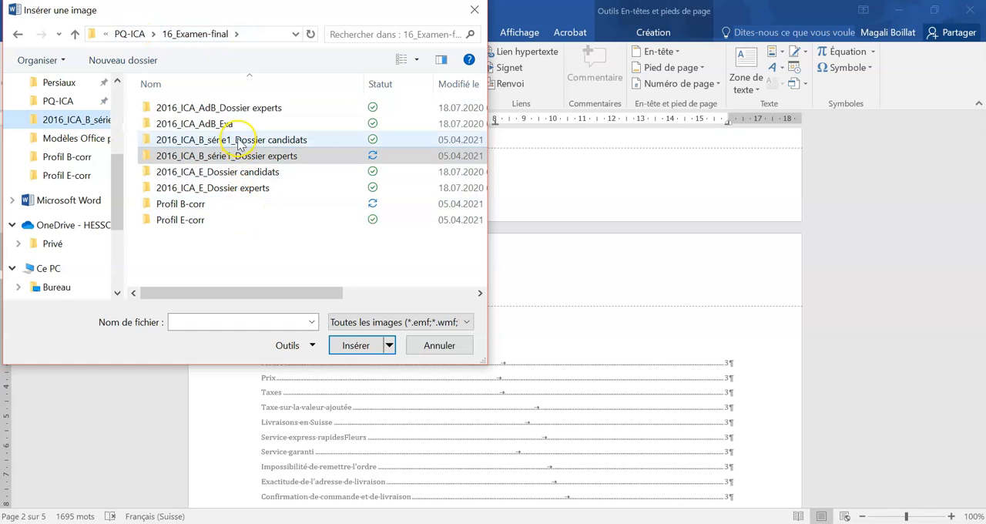
pyautogui.doubleClick(238, 141)
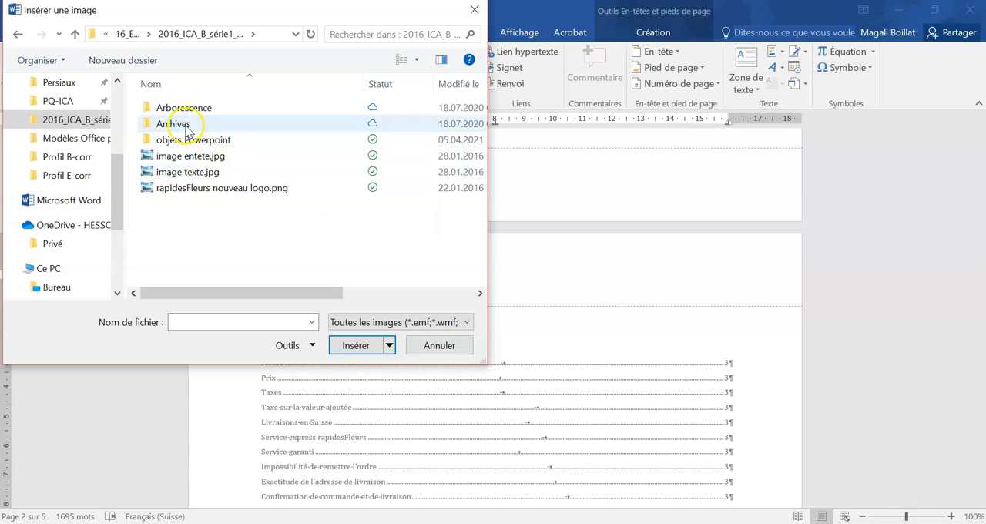
pyautogui.click(187, 156)
pyautogui.click(356, 345)
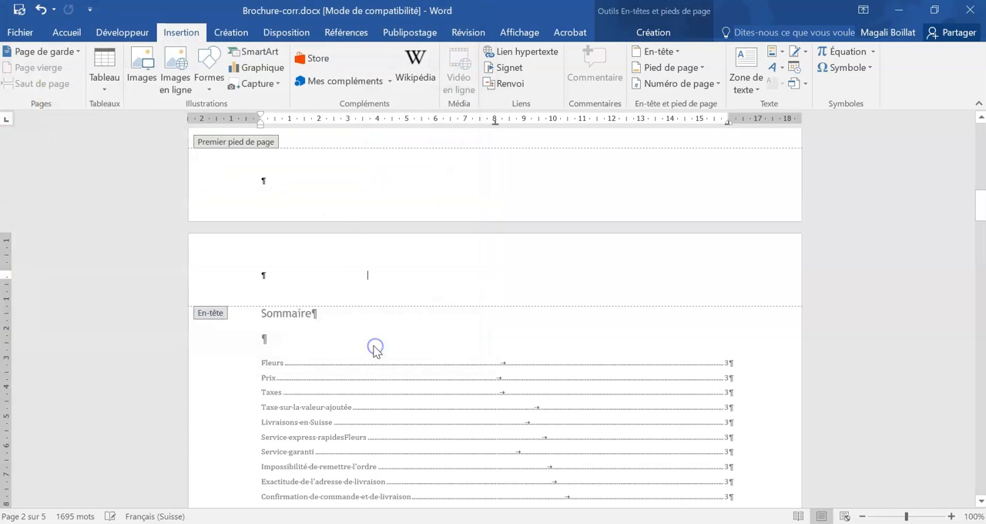
# - Shrink the header's bouquet picture to 1.52 cm high by 1.51 cm wide and centre it
pyautogui.moveTo(452, 465); pyautogui.dragTo(307, 315)
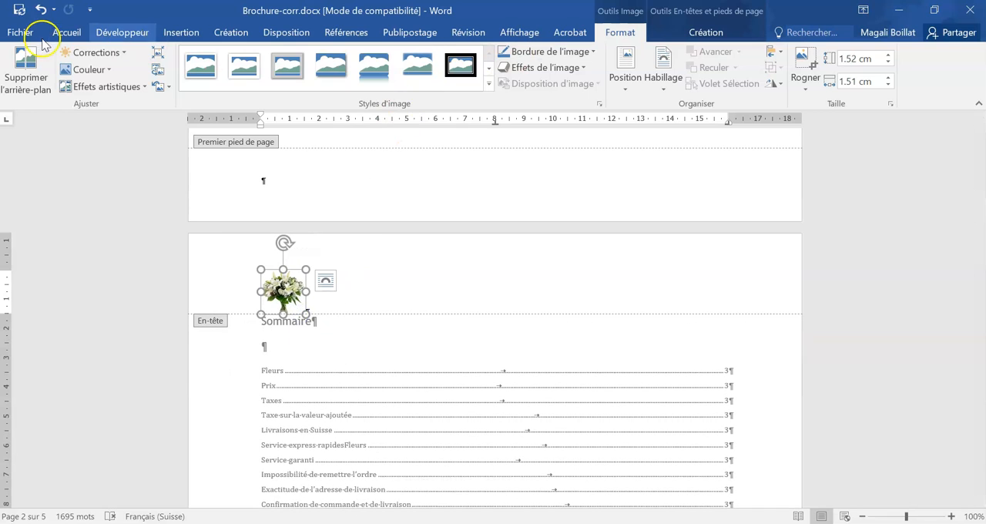
pyautogui.click(67, 32)
pyautogui.click(282, 81)
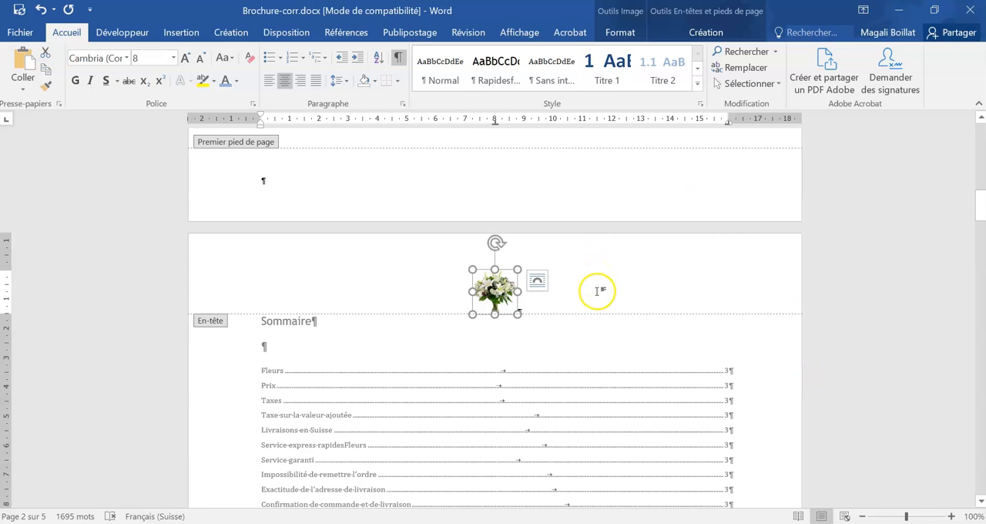
# - Insert the file name field at the start of the Sommaire page's footer
pyautogui.scroll(-14, 597, 290)
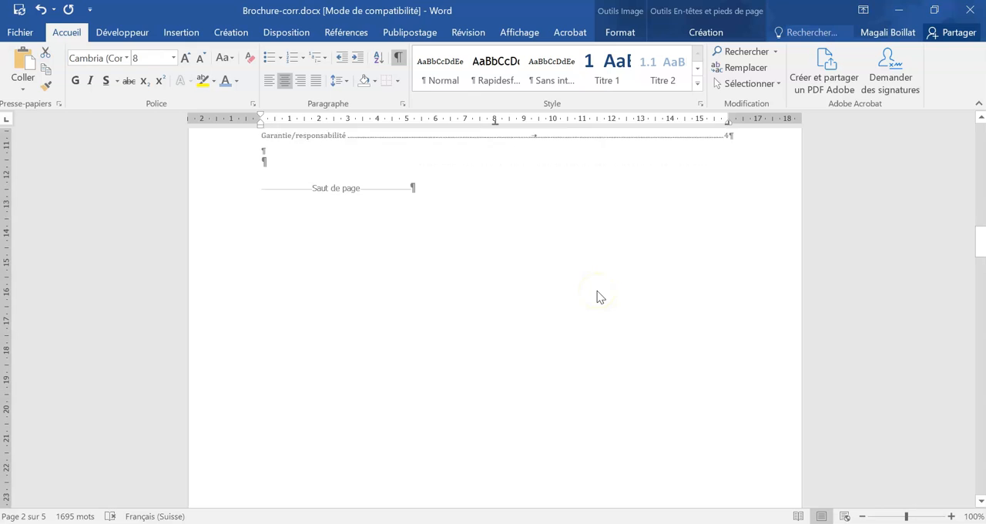
pyautogui.click(271, 466)
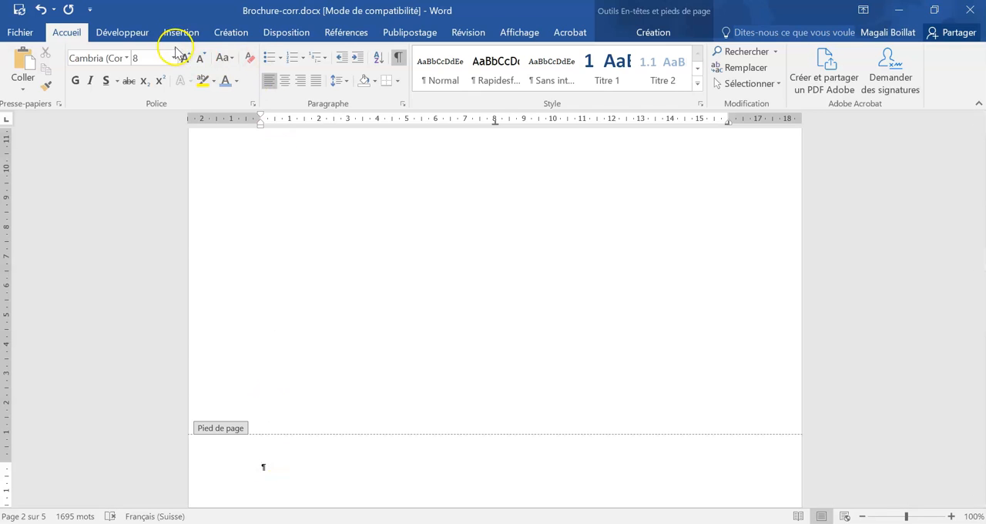
pyautogui.click(603, 31)
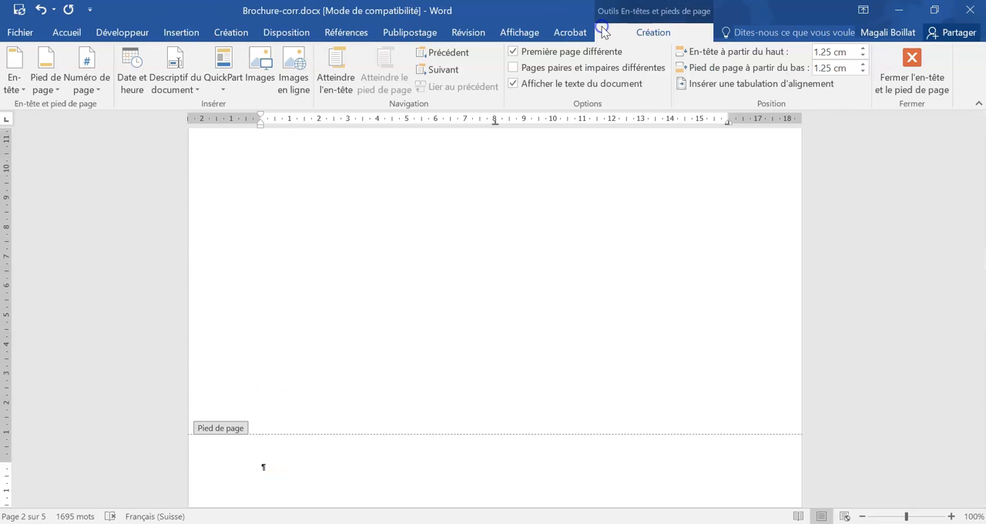
pyautogui.click(187, 77)
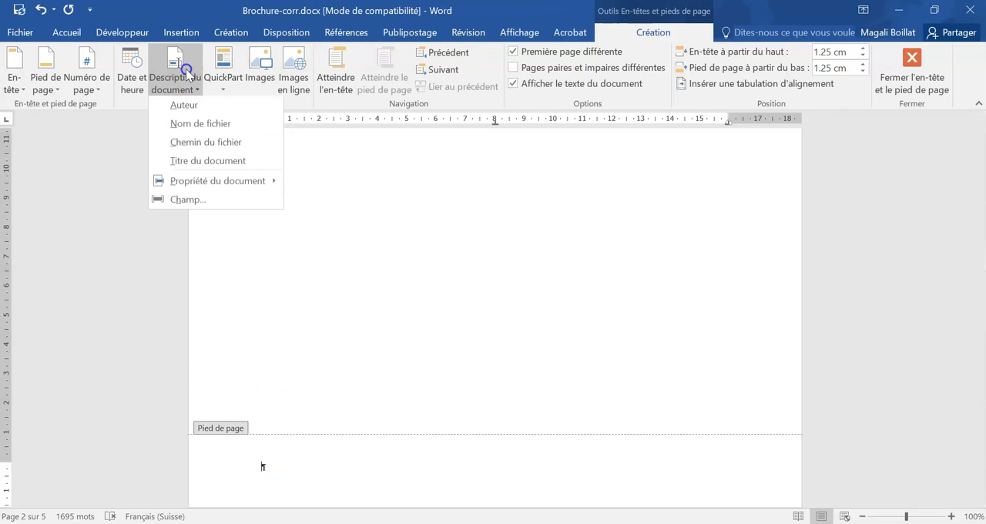
pyautogui.click(197, 127)
# - Add "Page", the Page field and the word "sur" at the footer's right-aligned tab stop
pyautogui.press('Tab')
pyautogui.press('Tab')
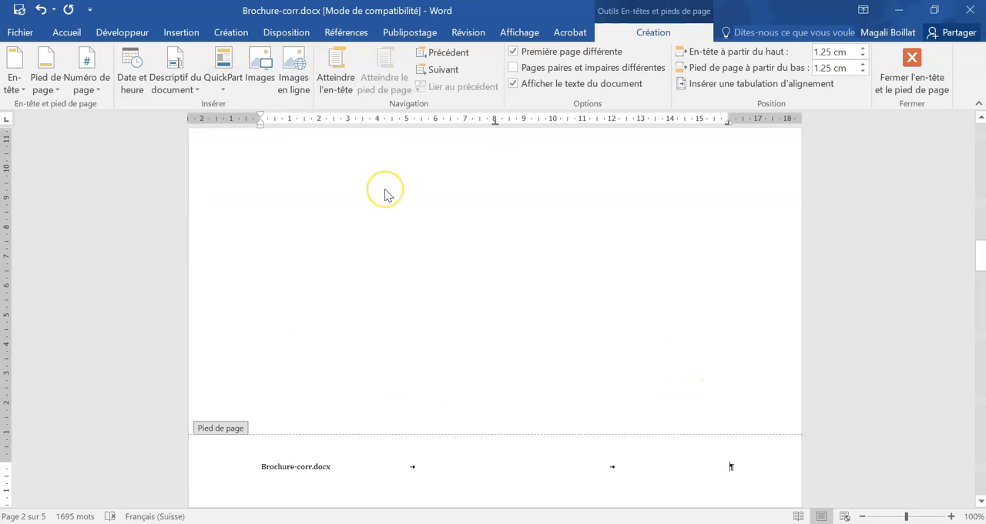
pyautogui.write('Page')
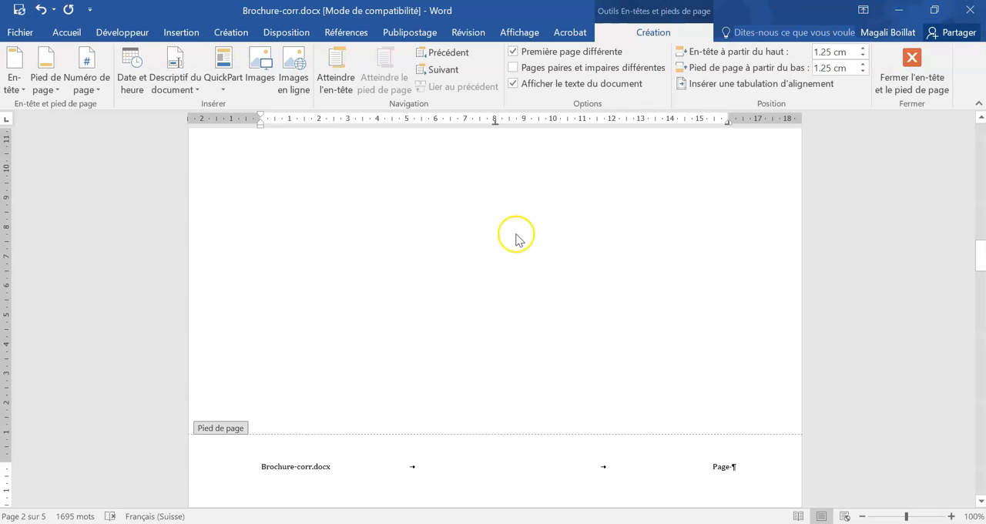
pyautogui.click(176, 69)
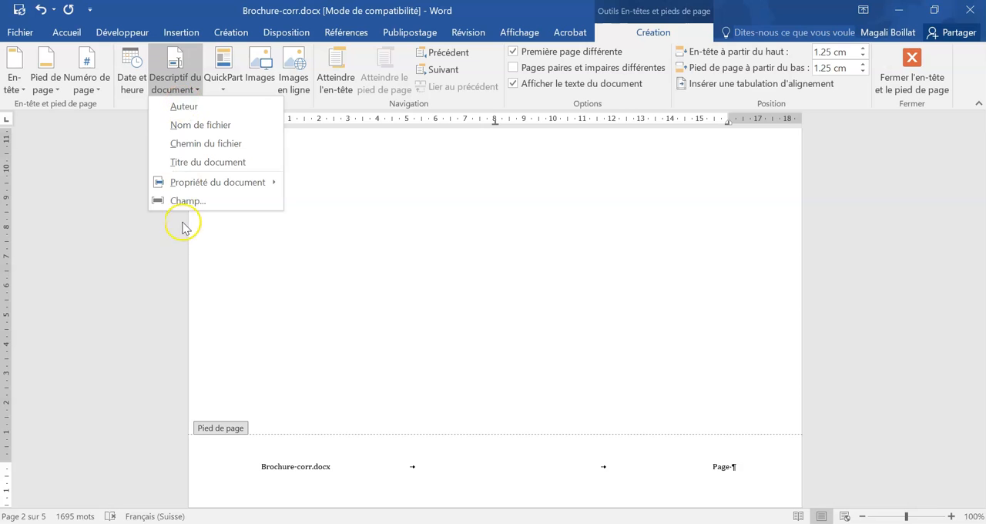
pyautogui.click(187, 203)
pyautogui.scroll(-13, 325, 213)
pyautogui.scroll(-1, 325, 213)
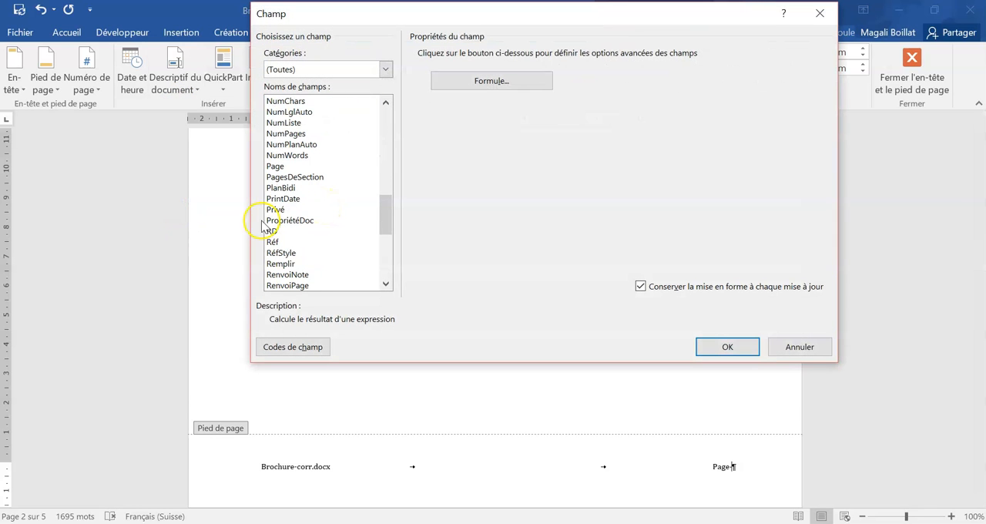
pyautogui.click(281, 165)
pyautogui.click(727, 347)
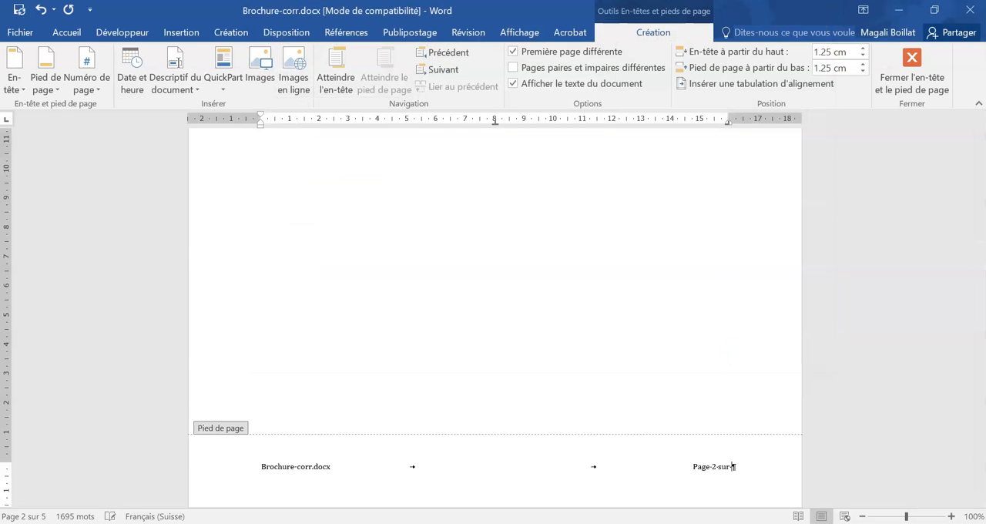
# - Insert the NumPages field after "sur" in the footer and return to the document body
pyautogui.click(191, 73)
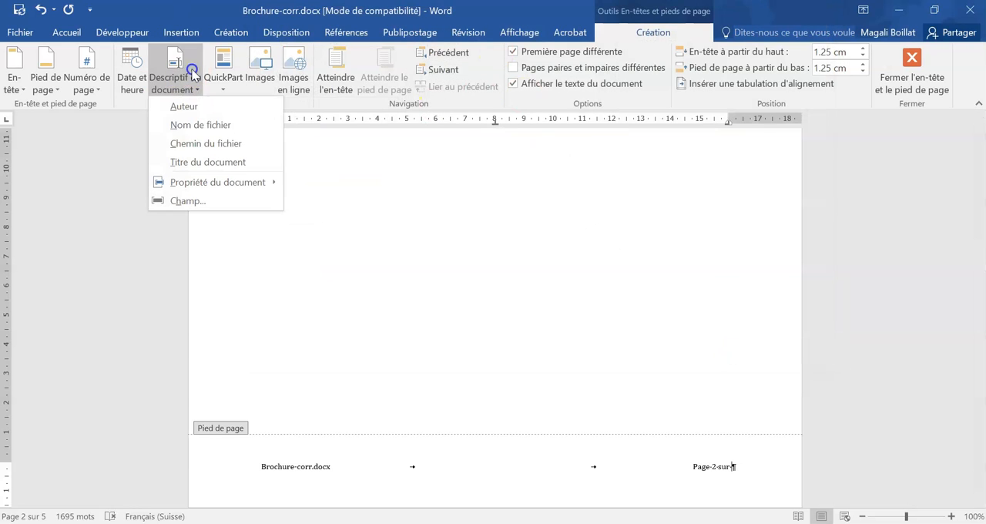
pyautogui.click(189, 201)
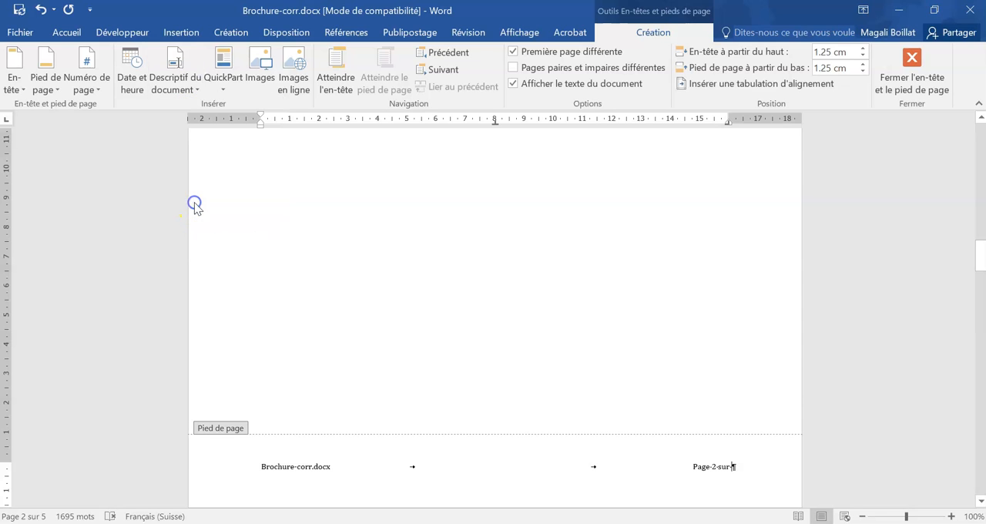
pyautogui.scroll(-5, 332, 240)
pyautogui.scroll(-5, 332, 239)
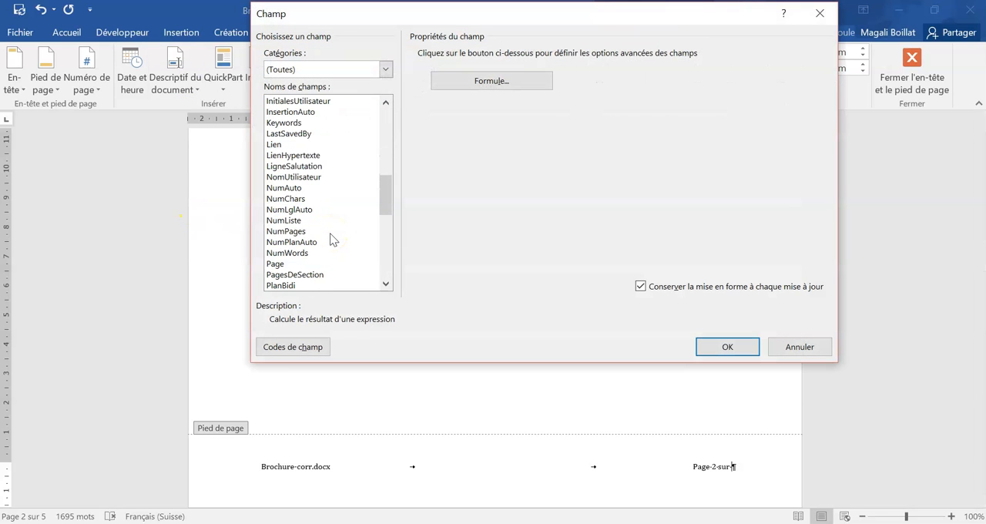
pyautogui.click(286, 232)
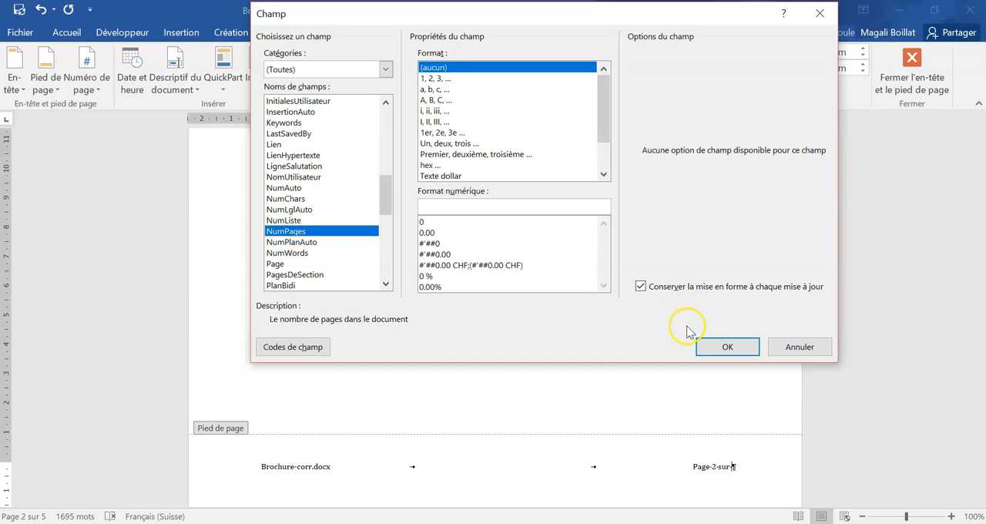
pyautogui.click(727, 346)
pyautogui.scroll(-1, 760, 419)
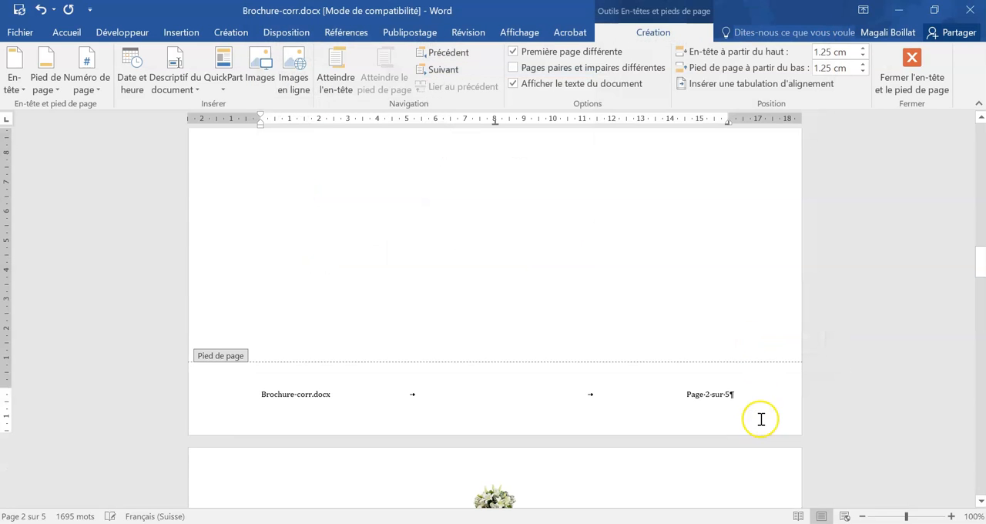
pyautogui.moveTo(732, 392); pyautogui.dragTo(636, 394)
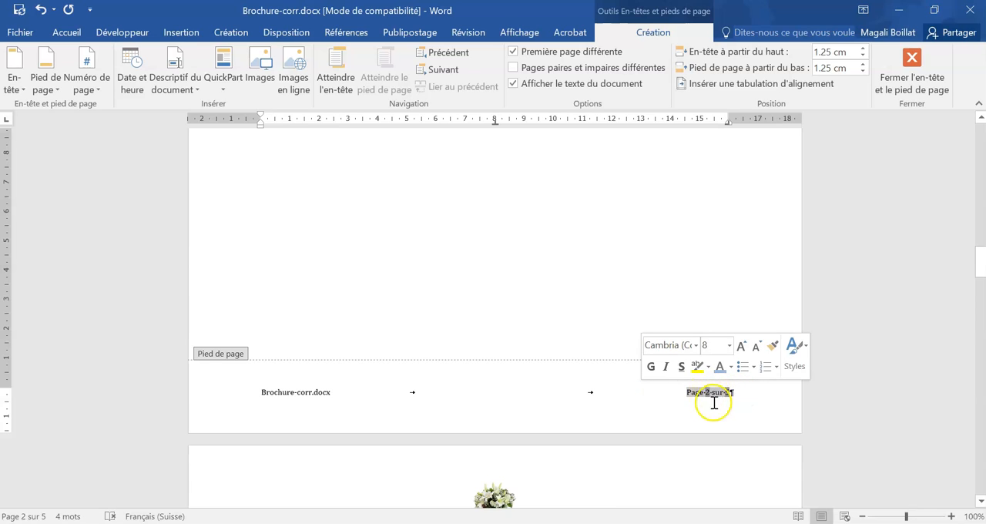
pyautogui.doubleClick(559, 285)
# - Convert the green tabbed text under "Heures de commande" into a 3-column table separated at tabs, with automatic fixed column width
pyautogui.scroll(-3, 559, 280)
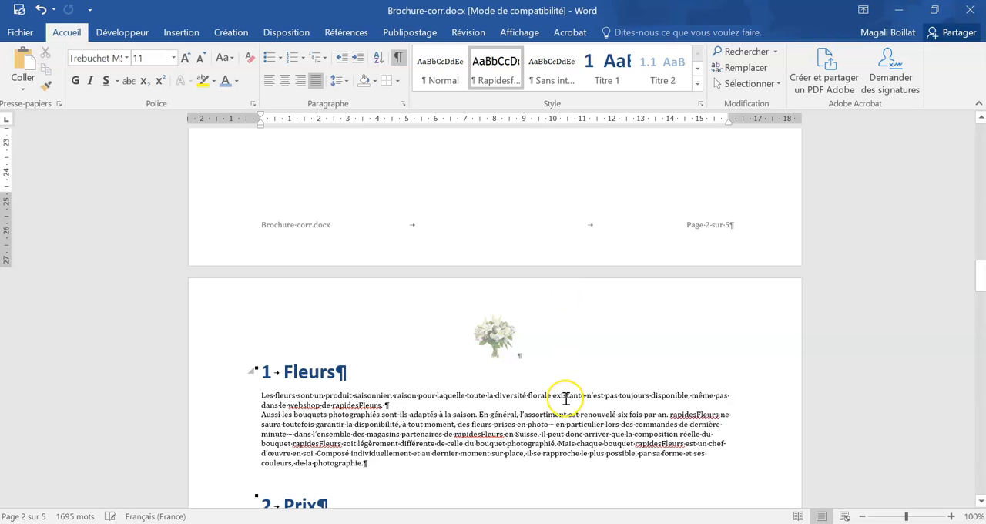
pyautogui.scroll(-10, 571, 397)
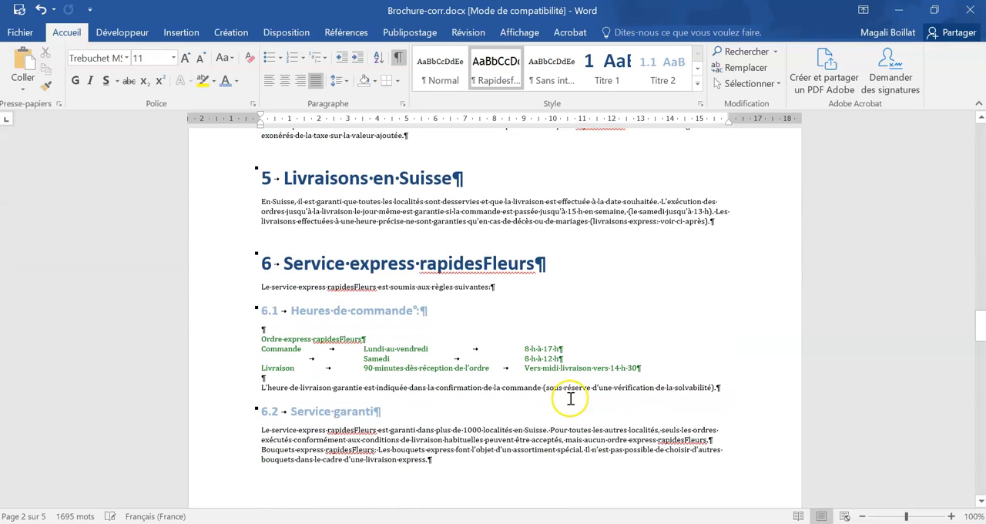
pyautogui.moveTo(642, 366); pyautogui.dragTo(210, 337)
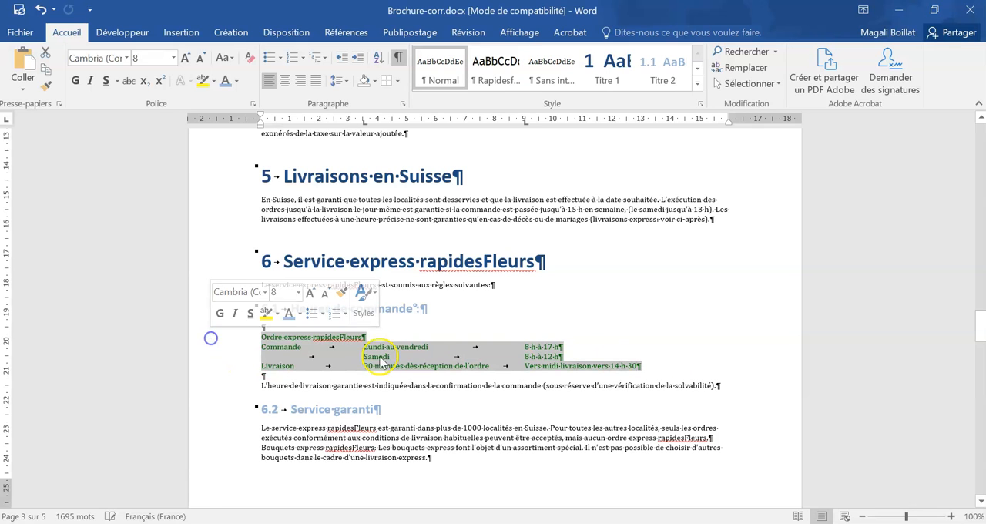
pyautogui.click(188, 34)
pyautogui.click(104, 71)
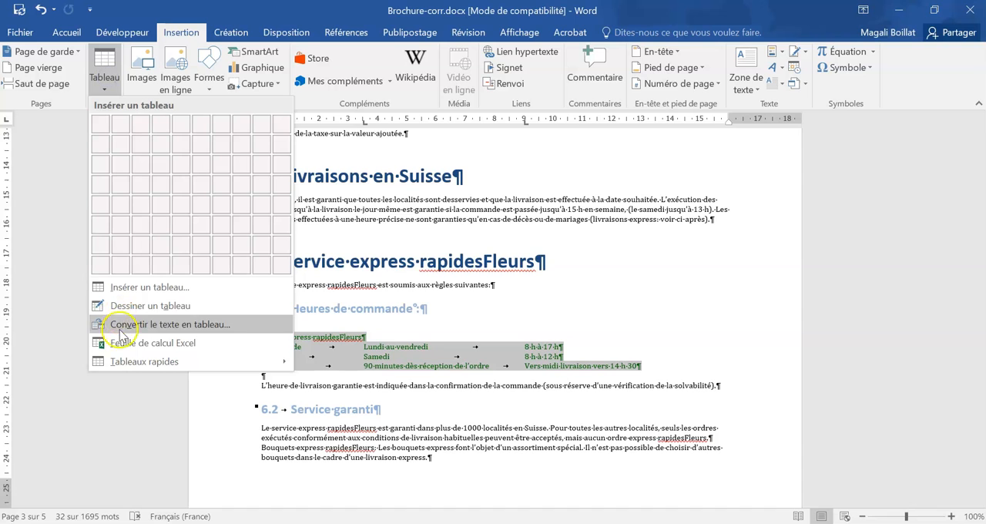
pyautogui.click(161, 325)
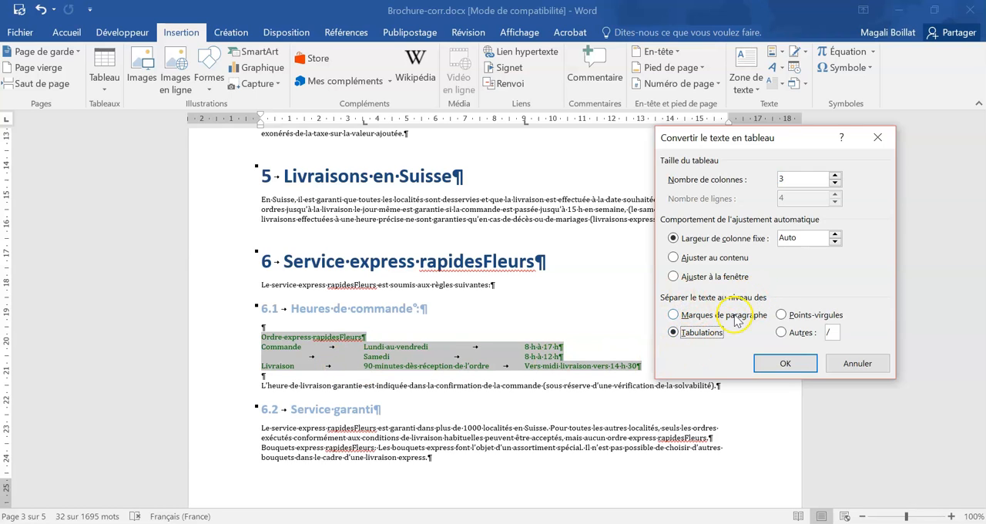
pyautogui.click(784, 364)
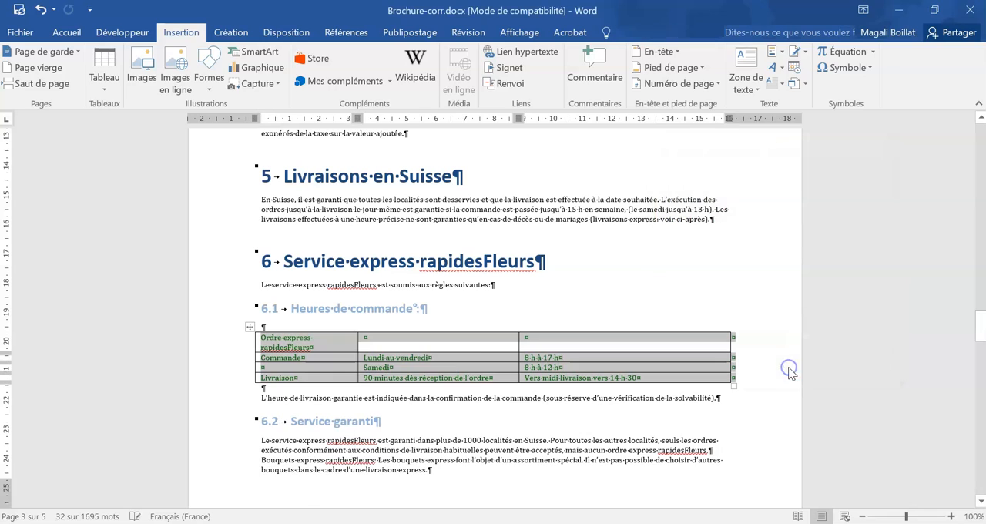
# - Apply the "Tableau Grille 1 Clair - Accentuation 1" style to the whole "Ordre express rapidesFleurs" table
pyautogui.click(416, 358)
pyautogui.moveTo(638, 378); pyautogui.dragTo(285, 340)
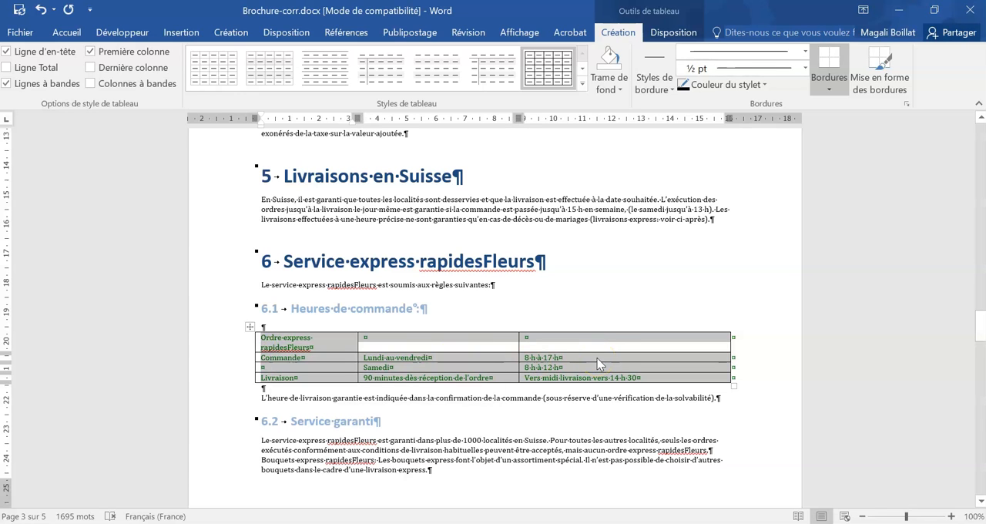
pyautogui.click(583, 84)
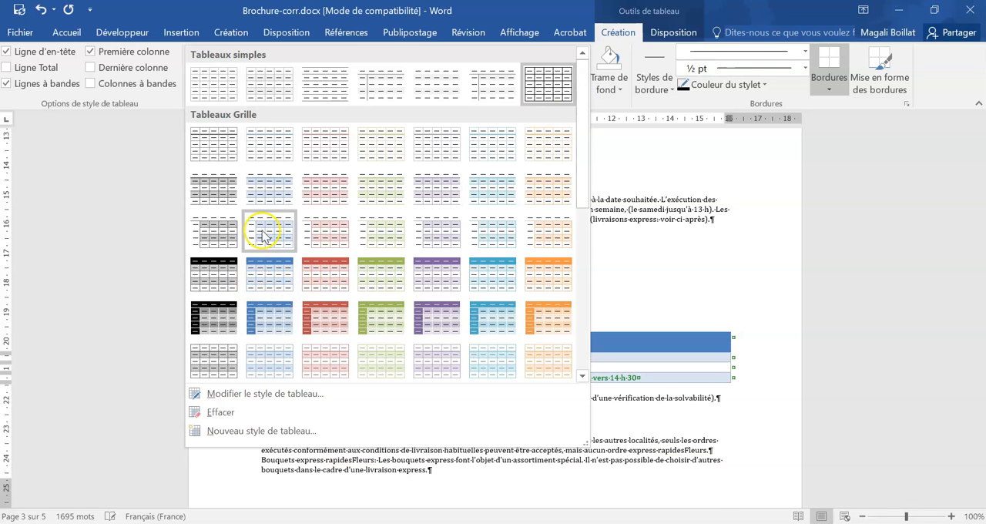
pyautogui.click(266, 150)
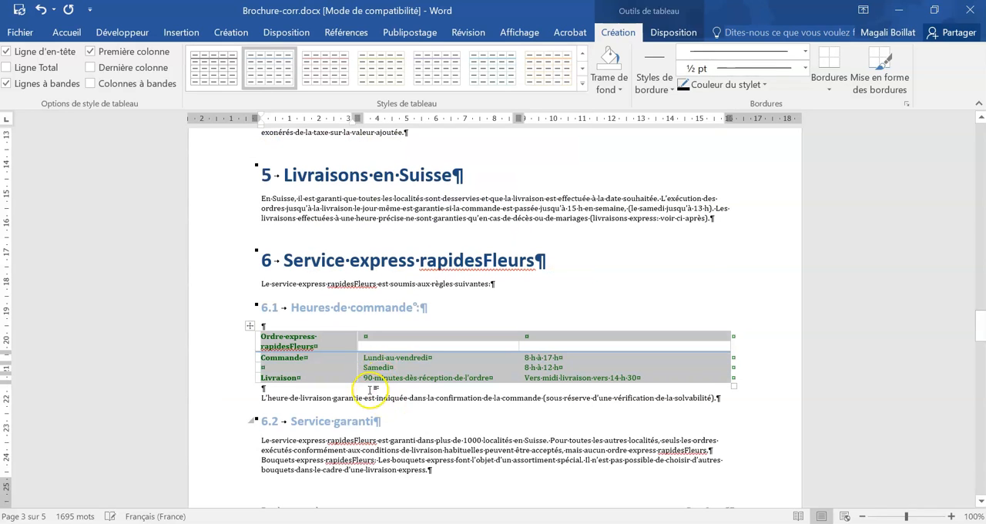
pyautogui.click(68, 32)
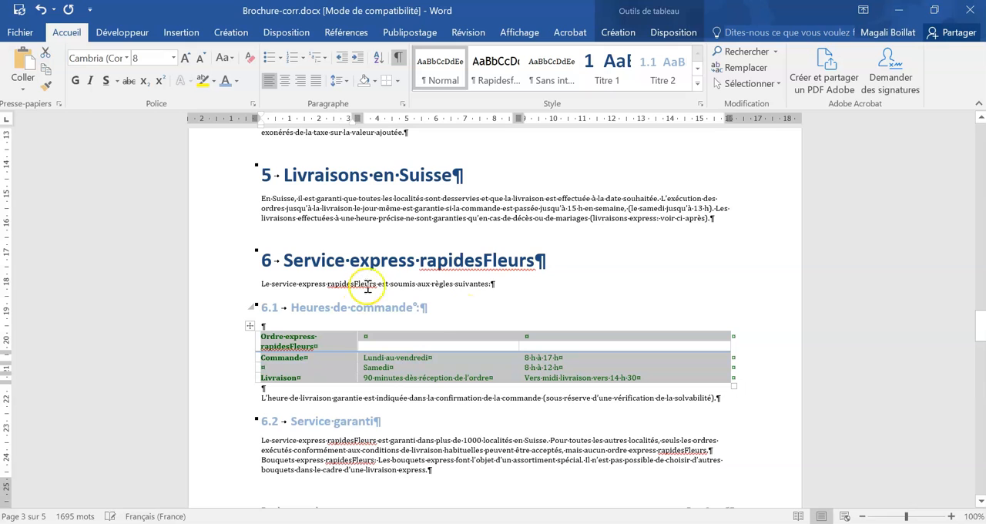
# - Recolour all text in the "Ordre express rapidesFleurs" table with the dark blue theme colour and centre it in the cells
pyautogui.click(236, 81)
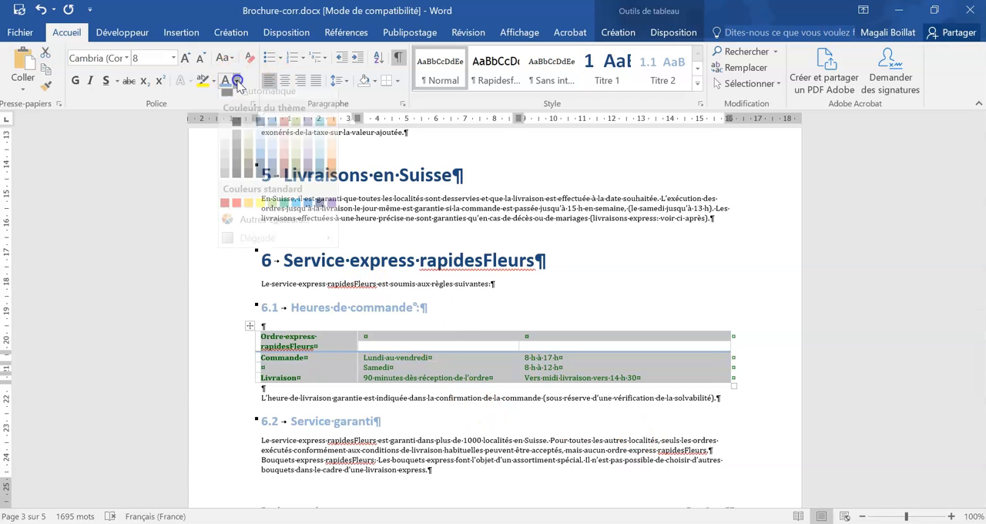
pyautogui.click(261, 130)
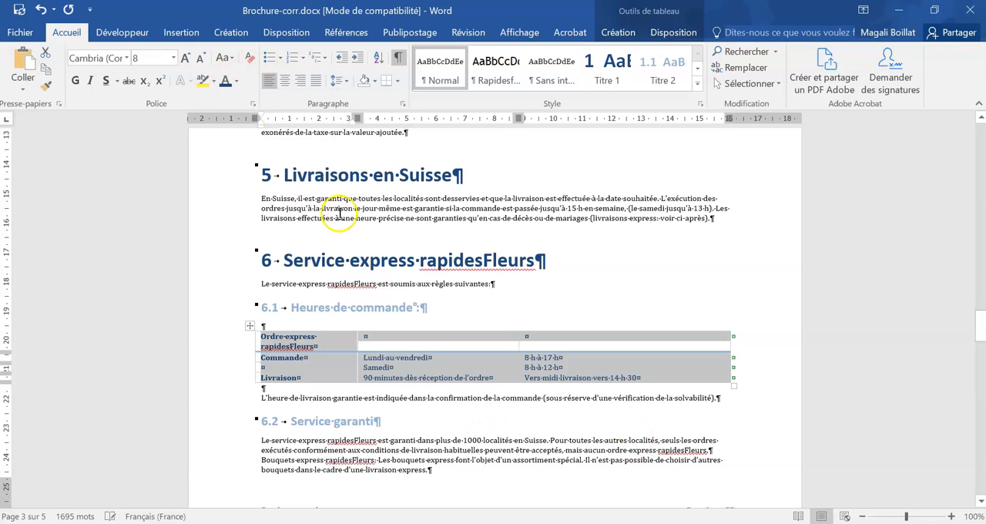
pyautogui.click(284, 80)
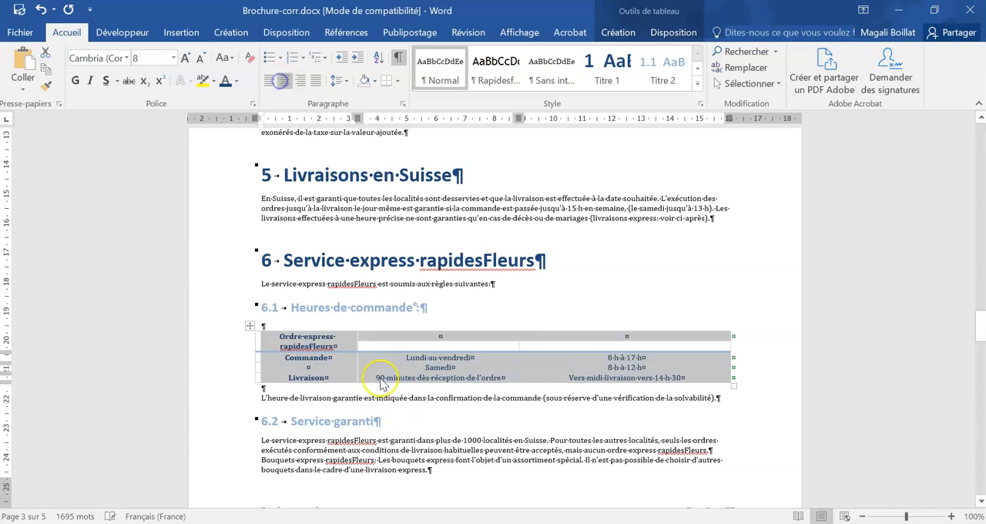
pyautogui.click(339, 340)
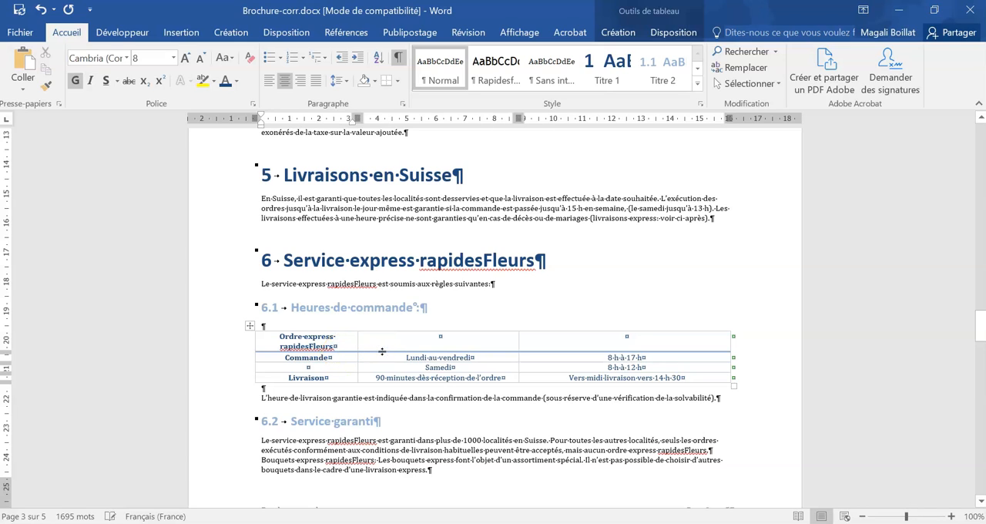
# - Give the whole table a 2 ¼ pt light blue border on its four outer edges
pyautogui.moveTo(329, 339); pyautogui.dragTo(637, 375)
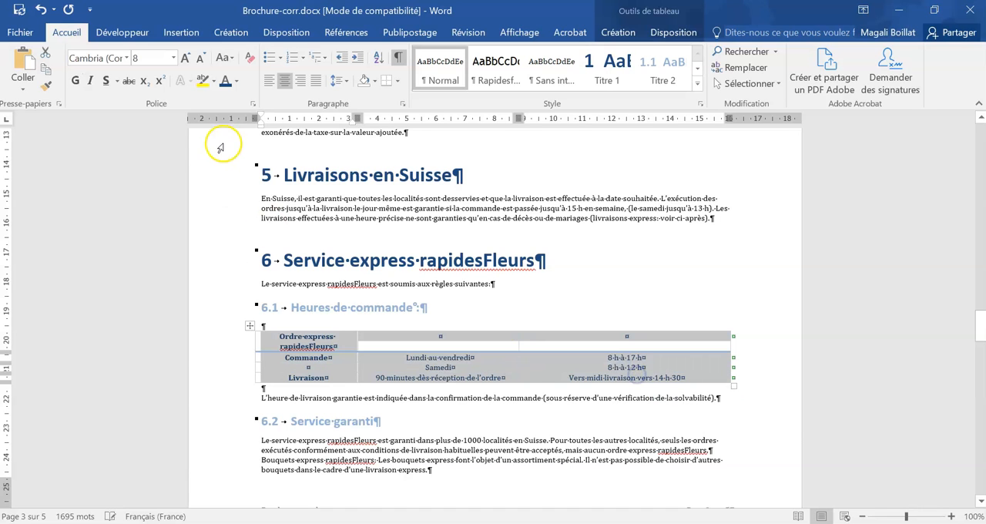
pyautogui.click(396, 81)
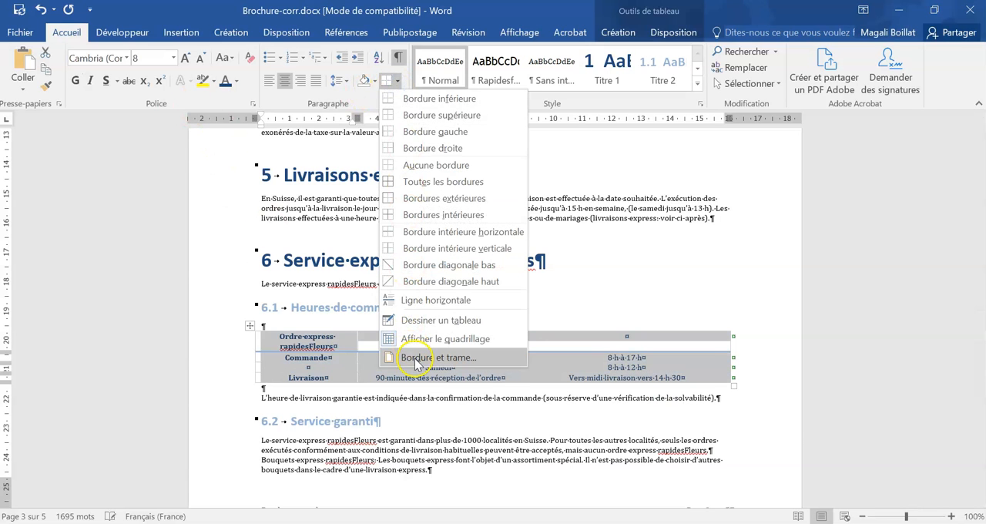
pyautogui.click(415, 359)
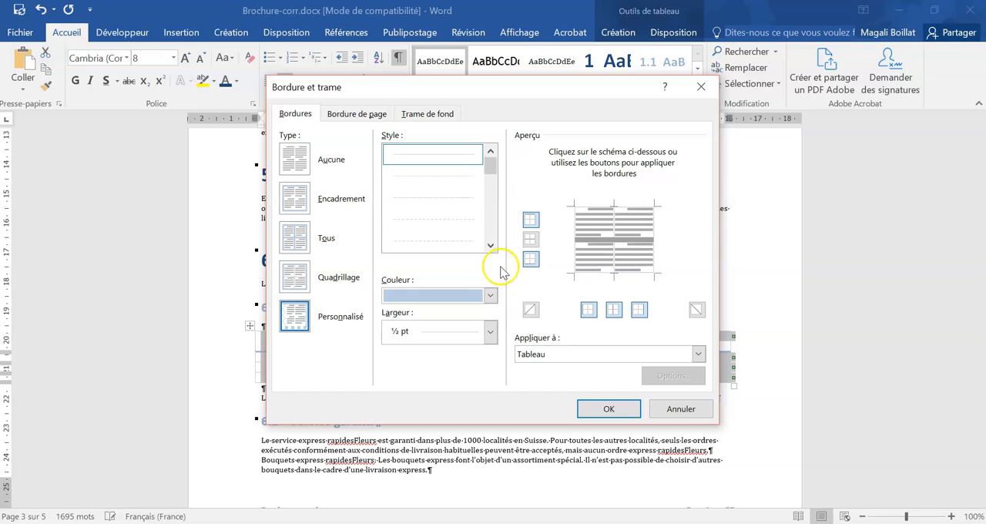
pyautogui.click(455, 333)
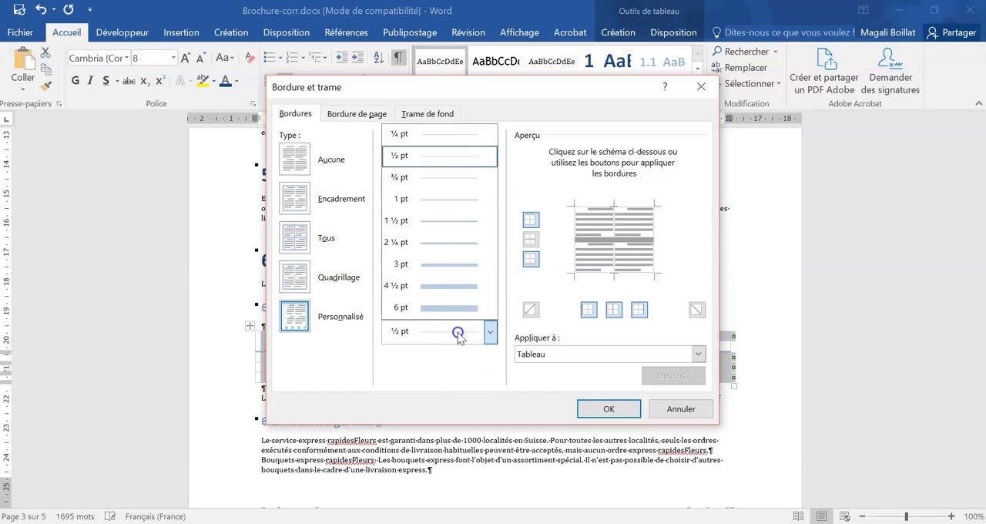
pyautogui.click(444, 244)
pyautogui.click(531, 221)
pyautogui.click(529, 221)
pyautogui.click(530, 259)
pyautogui.click(529, 259)
pyautogui.click(588, 308)
pyautogui.click(639, 309)
pyautogui.click(627, 408)
# - Shade the table's first row light blue and merge its three cells into one
pyautogui.moveTo(308, 341); pyautogui.dragTo(639, 341)
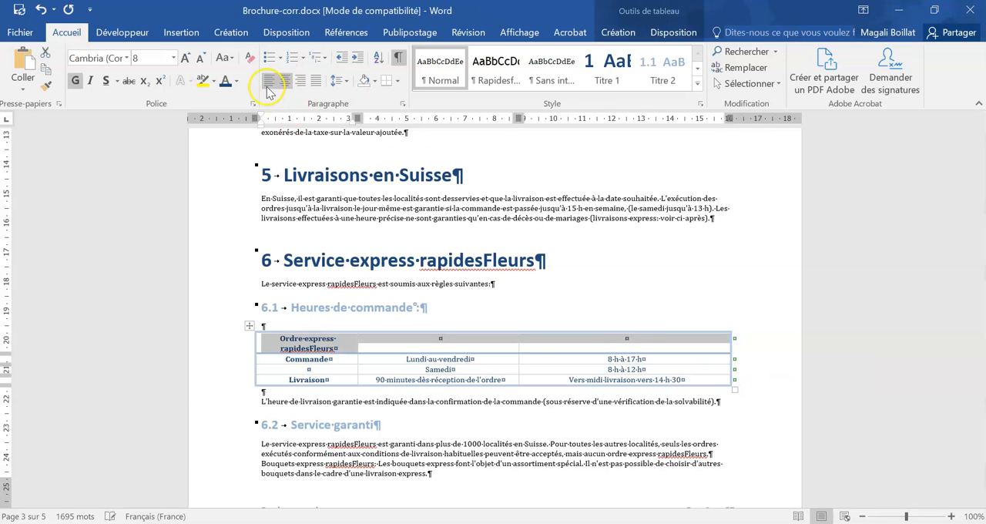
pyautogui.click(375, 81)
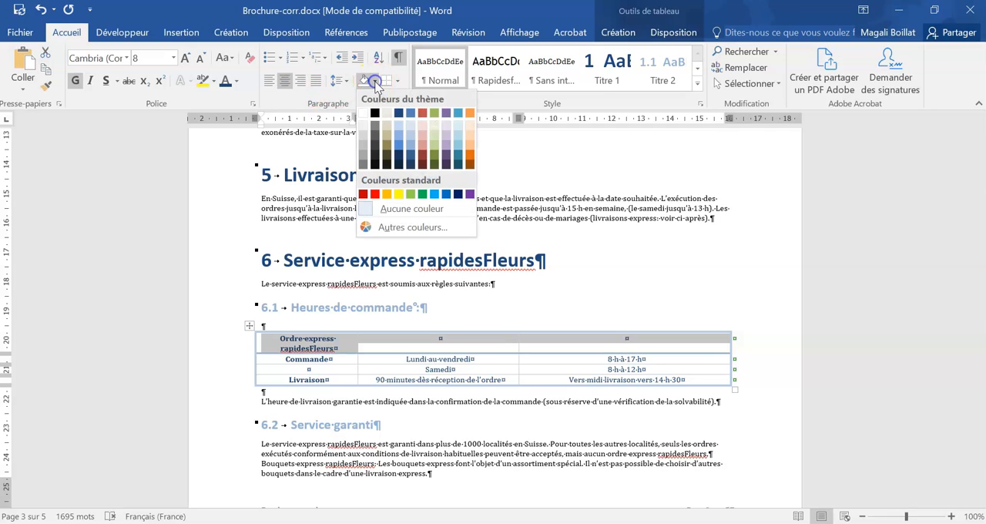
pyautogui.click(411, 126)
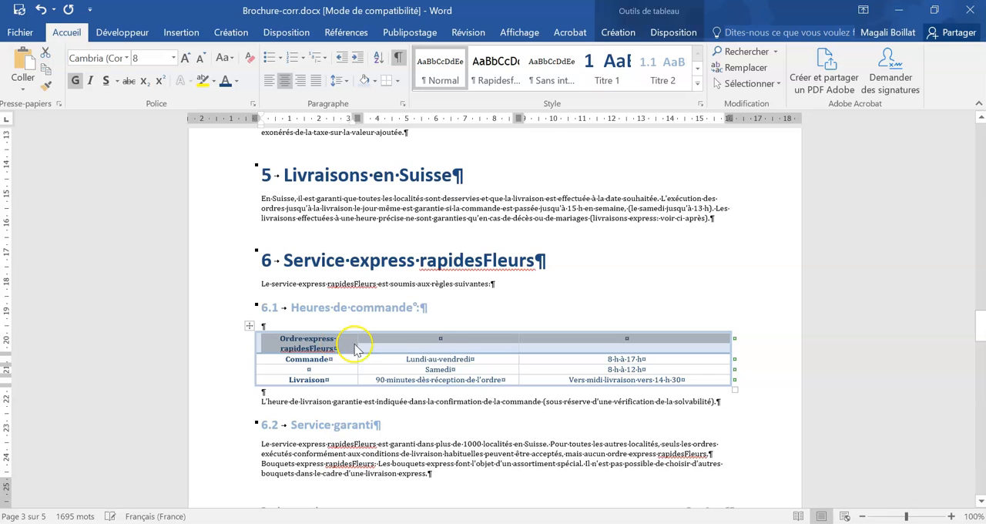
pyautogui.click(673, 32)
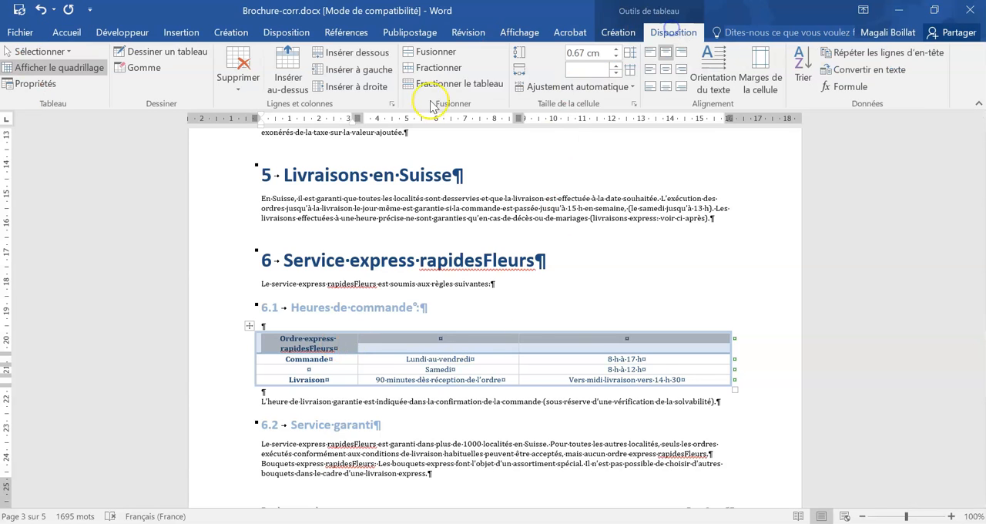
pyautogui.click(431, 51)
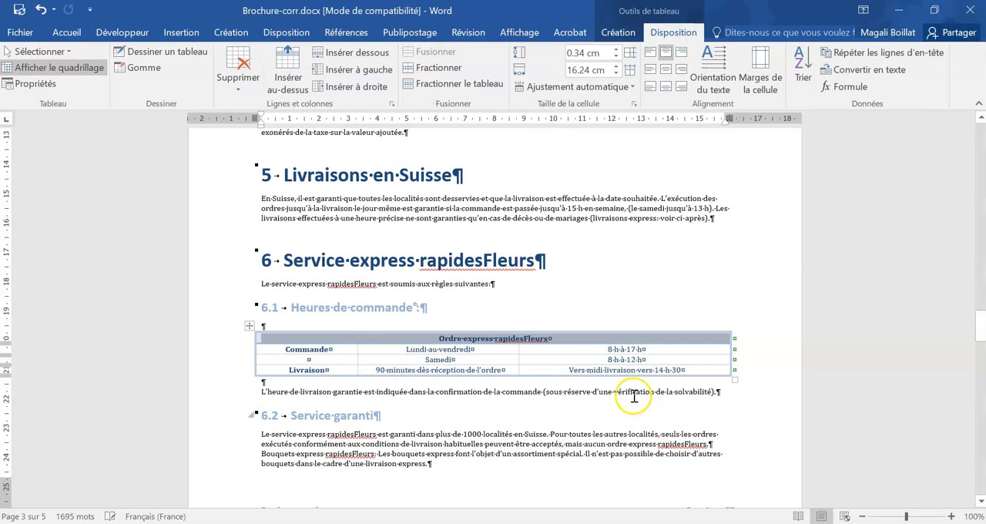
# - Resize the table to about 8.5 cm wide with taller rows
pyautogui.moveTo(734, 379); pyautogui.dragTo(507, 441)
pyautogui.click(257, 333)
pyautogui.moveTo(297, 341); pyautogui.dragTo(438, 413)
pyautogui.click(290, 346)
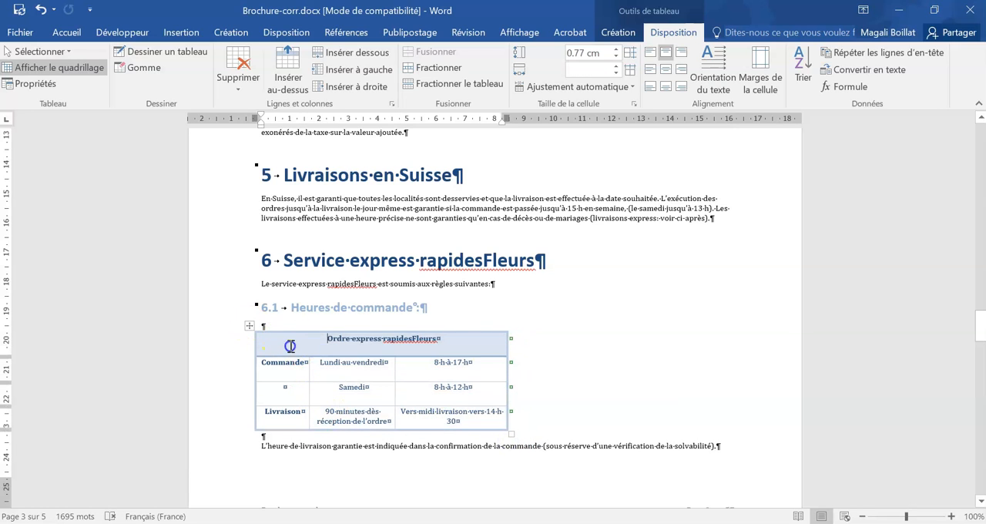
# - Increase the font size of all the table's text to 10 pt
pyautogui.moveTo(289, 346); pyautogui.dragTo(402, 410)
pyautogui.click(119, 37)
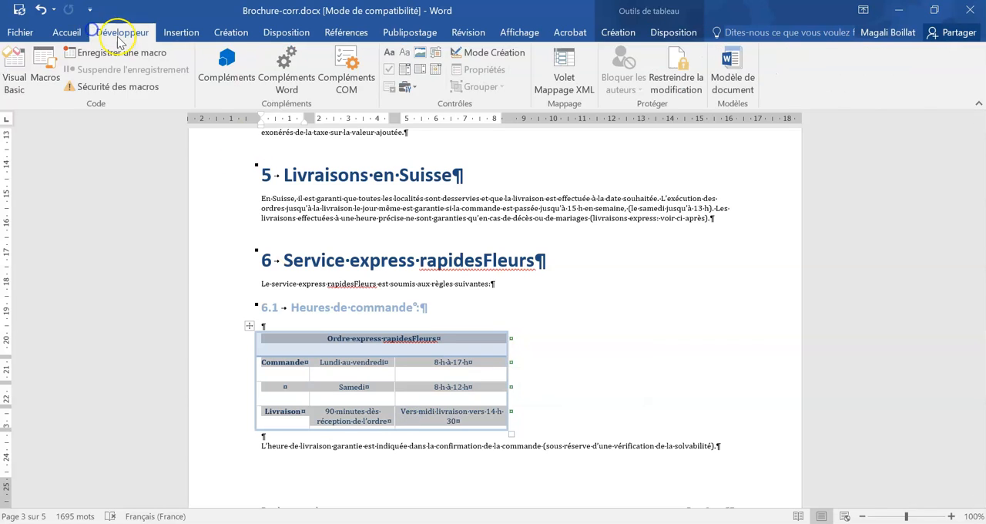
pyautogui.click(66, 32)
pyautogui.click(186, 59)
pyautogui.click(186, 58)
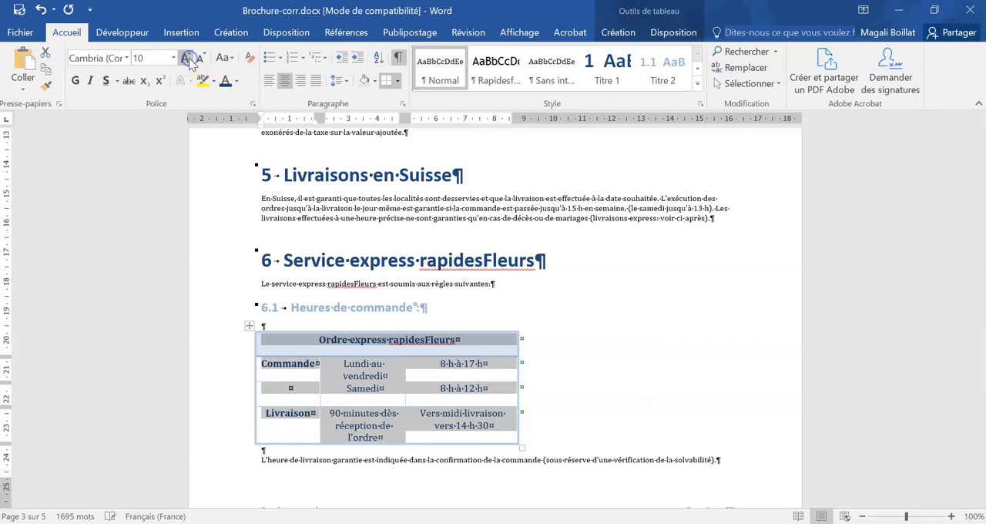
pyautogui.click(380, 305)
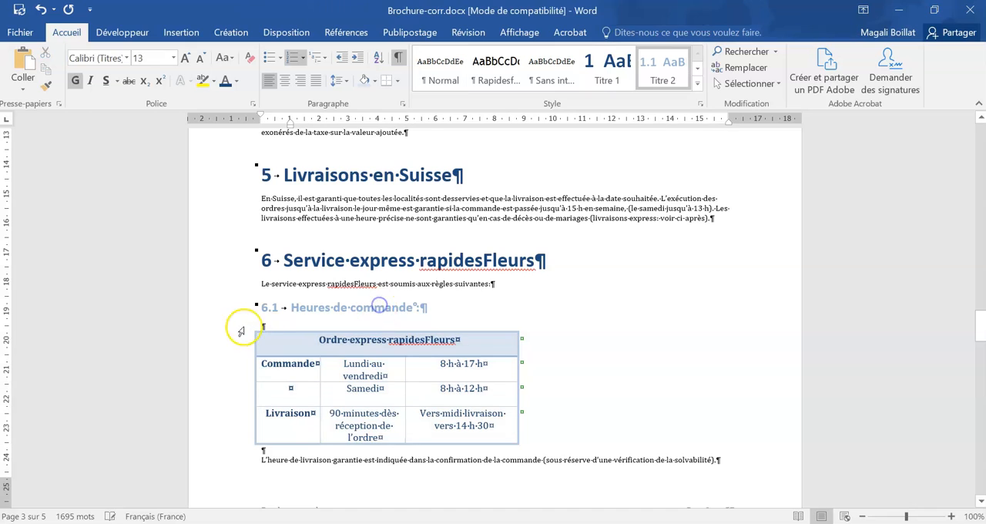
# - Move the table horizontally to about the middle of the page, below the "Heures de commande" heading
pyautogui.click(336, 362)
pyautogui.moveTo(248, 326); pyautogui.dragTo(376, 326)
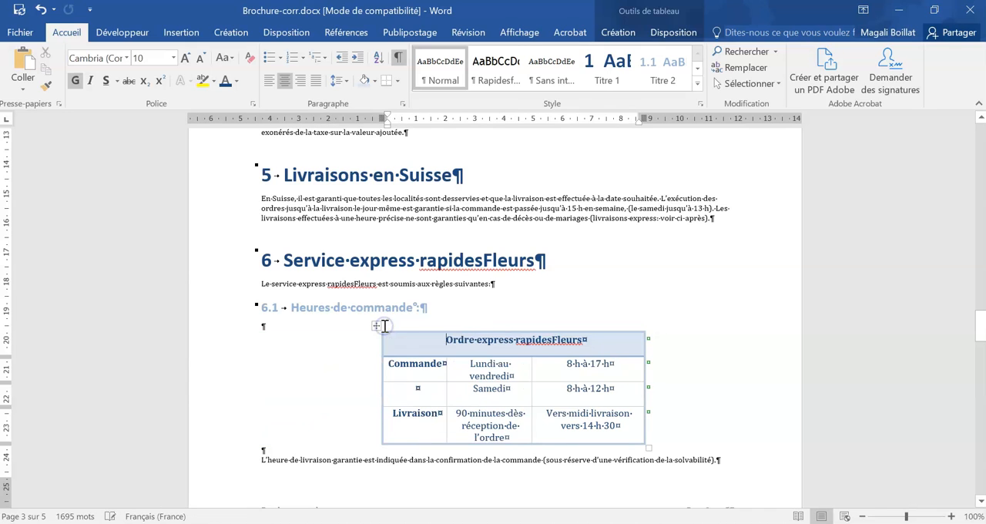
pyautogui.click(316, 326)
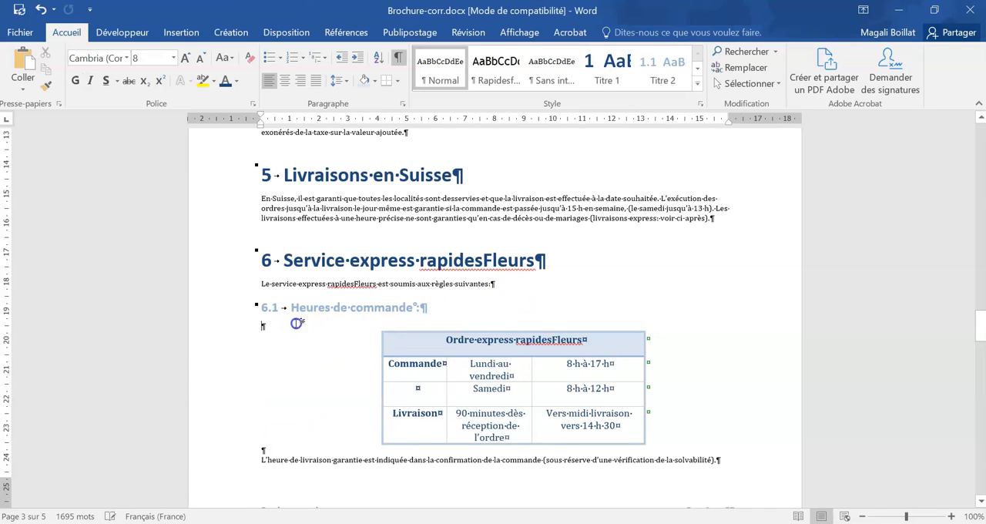
# - Apply the Rapidesfleurs_base style to the body paragraphs under "2 Prix" and "1 Fleurs"
pyautogui.scroll(-2, 295, 323)
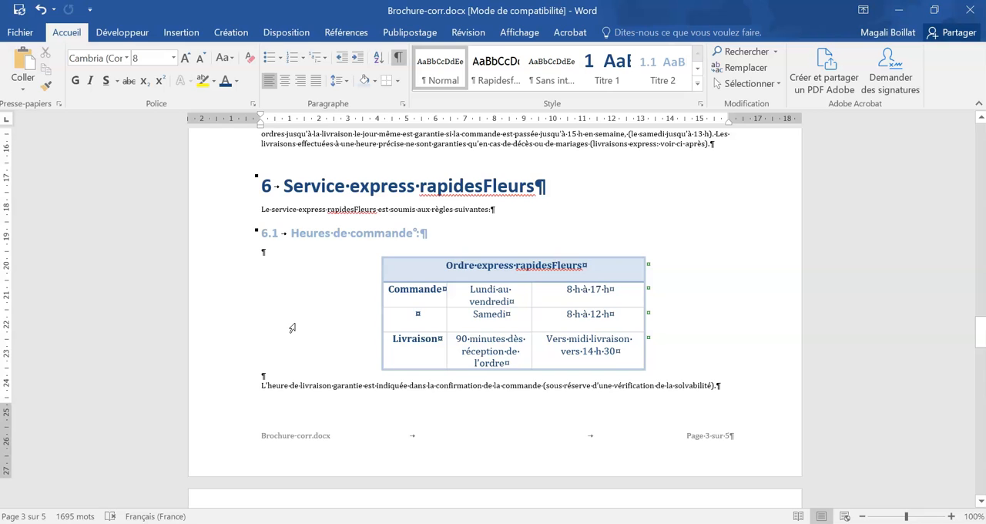
pyautogui.scroll(10, 292, 328)
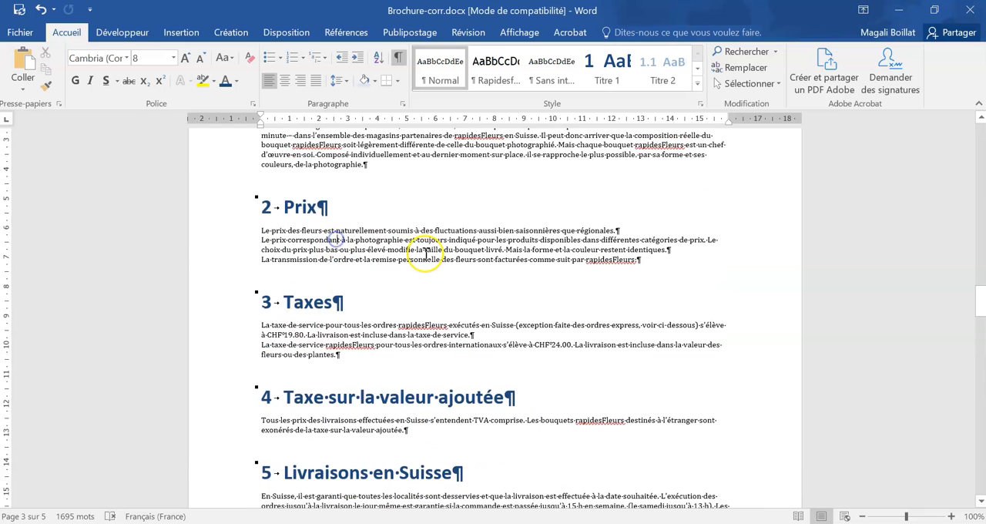
pyautogui.scroll(2, 677, 331)
pyautogui.moveTo(666, 334); pyautogui.dragTo(218, 303)
pyautogui.click(495, 70)
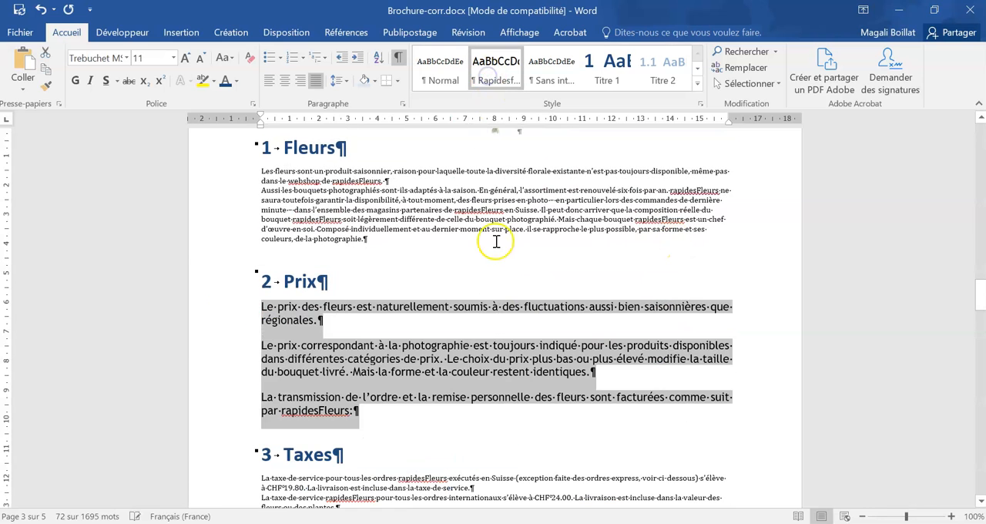
pyautogui.scroll(2, 369, 231)
pyautogui.moveTo(375, 316); pyautogui.dragTo(230, 244)
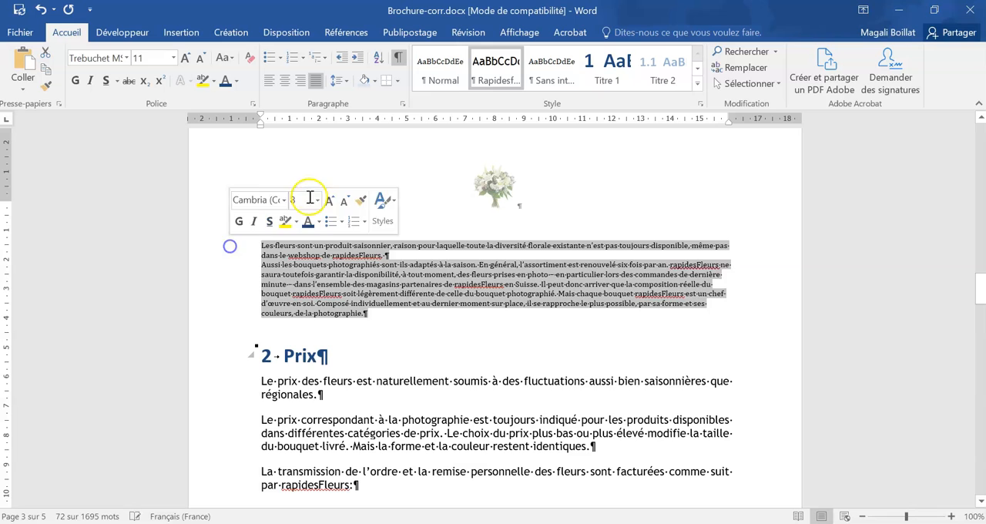
pyautogui.click(493, 70)
# - Apply the Rapidesfleurs_base style to the body text under "3 Taxes" and "4 Taxe sur la valeur ajoutée"
pyautogui.scroll(-8, 462, 293)
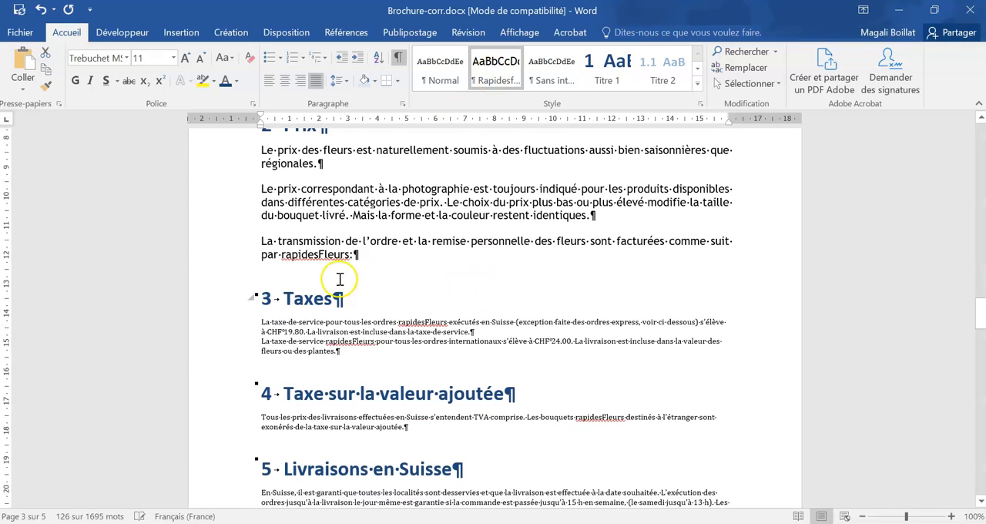
pyautogui.moveTo(348, 352); pyautogui.dragTo(235, 321)
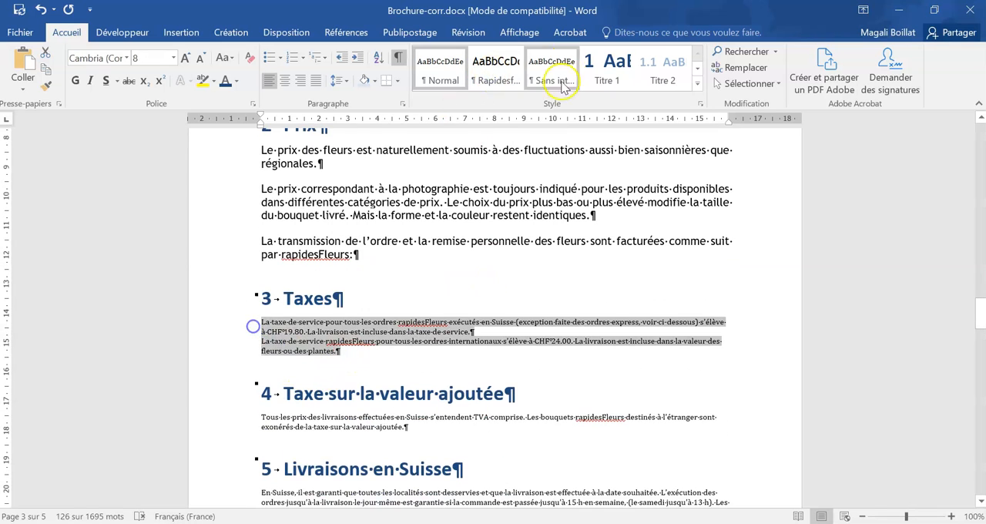
pyautogui.click(495, 69)
pyautogui.scroll(-3, 468, 322)
pyautogui.moveTo(408, 355); pyautogui.dragTo(282, 344)
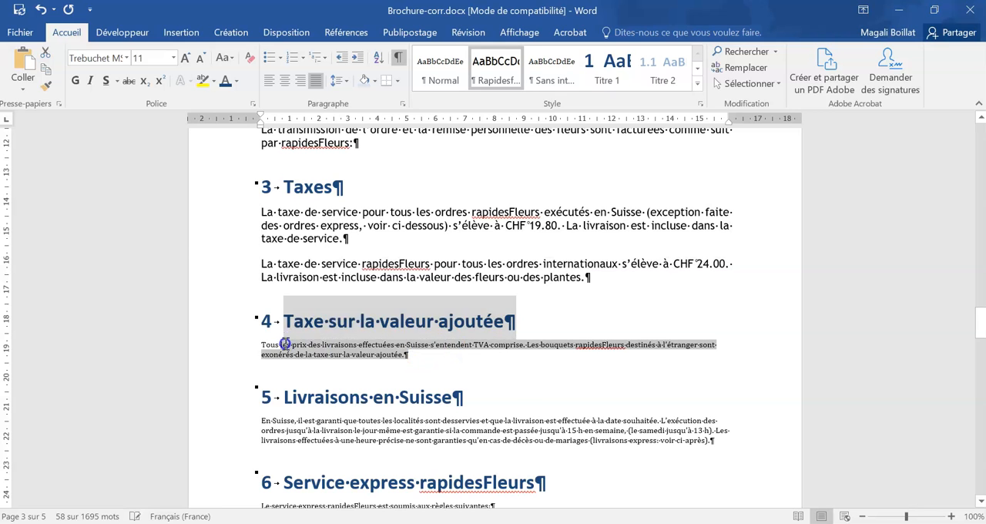
pyautogui.click(495, 69)
# - Apply the Rapidesfleurs_base style to the paragraph under "5 Livraisons en Suisse" and the introductory line of "6 Service express rapidesFleurs"
pyautogui.scroll(-4, 437, 323)
pyautogui.click(437, 325)
pyautogui.click(495, 65)
pyautogui.scroll(-12, 484, 285)
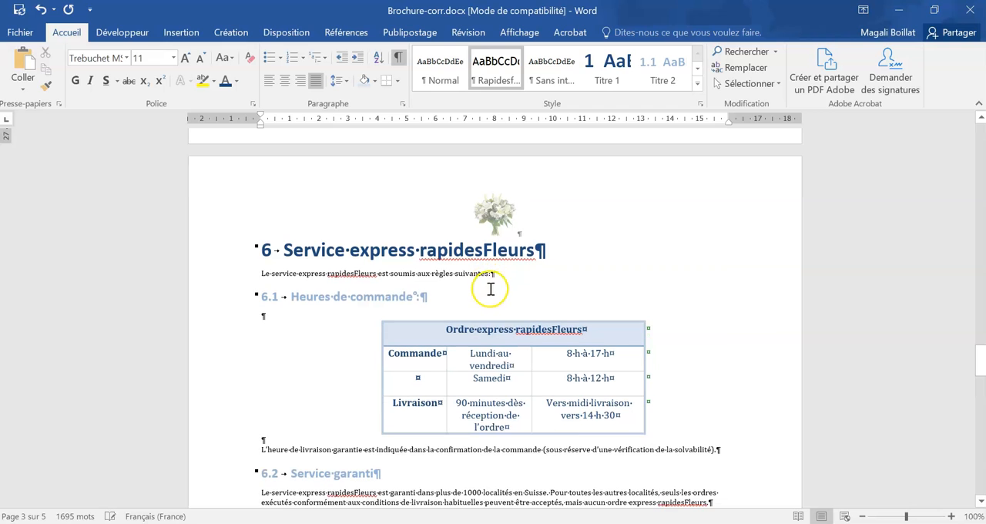
pyautogui.click(390, 281)
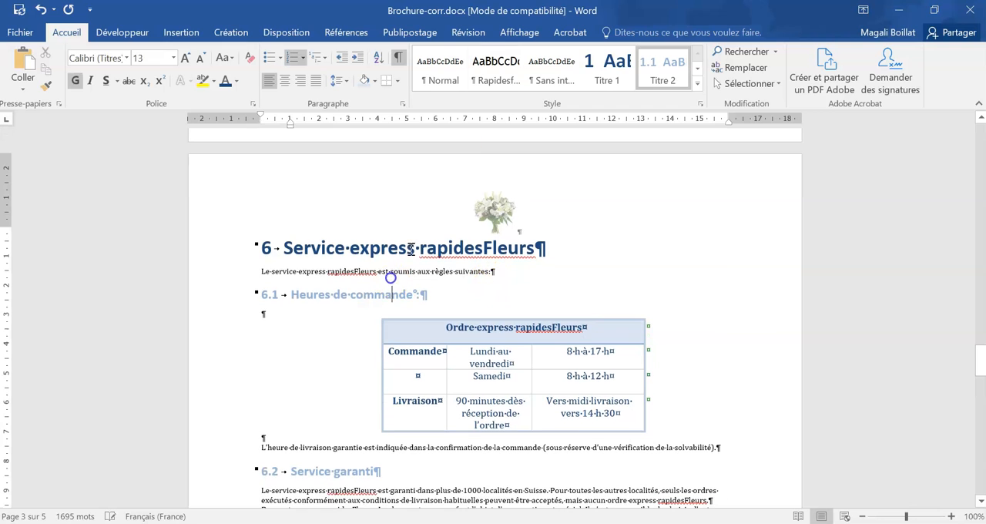
pyautogui.click(459, 270)
pyautogui.click(495, 68)
# - Apply the Rapidesfleurs_base style to the delivery-time sentence below the table and the paragraphs under "6.2 Service garanti"
pyautogui.scroll(-6, 238, 259)
pyautogui.click(304, 256)
pyautogui.click(337, 266)
pyautogui.click(495, 65)
pyautogui.moveTo(216, 329); pyautogui.dragTo(220, 356)
pyautogui.click(495, 65)
# - Apply the Rapidesfleurs_base style to the body text under "6.3 Taxe de service express" and "6.4 Impossibilité de remettre l'ordre"
pyautogui.scroll(-3, 408, 333)
pyautogui.moveTo(661, 327); pyautogui.dragTo(261, 268)
pyautogui.click(513, 85)
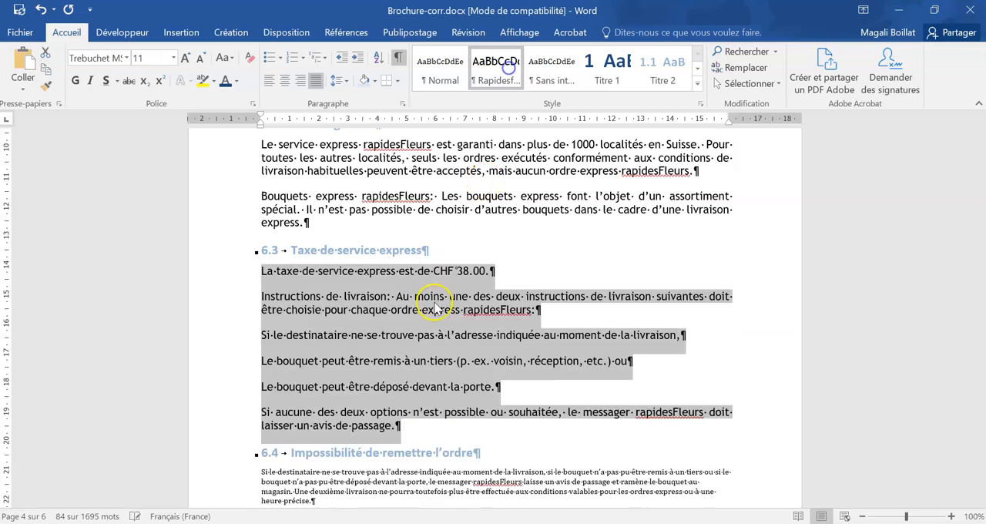
pyautogui.scroll(-3, 428, 303)
pyautogui.doubleClick(248, 334)
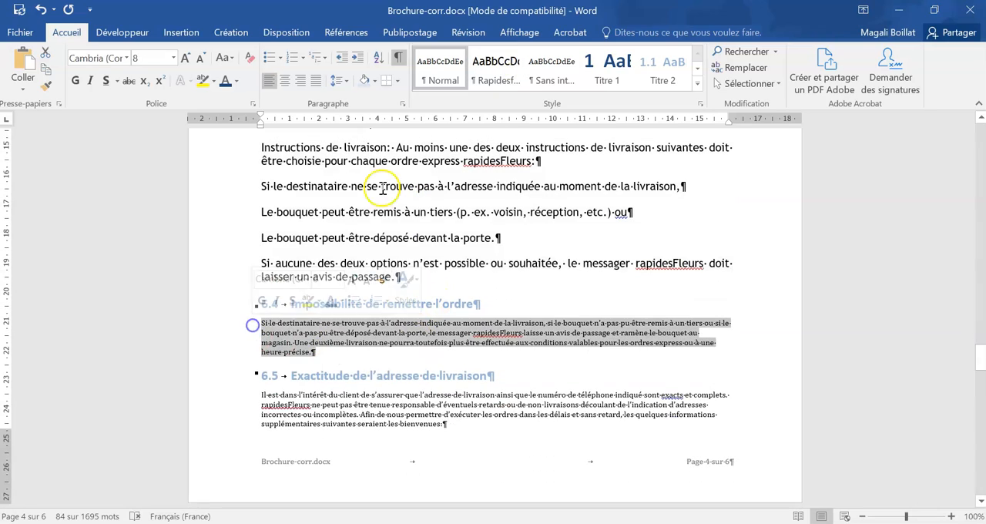
pyautogui.click(497, 68)
# - Apply the Rapidesfleurs_base style to the body text under "6.5 Exactitude de l'adresse de livraison" and "7 Confirmation de commande et de livraison"
pyautogui.scroll(-6, 497, 335)
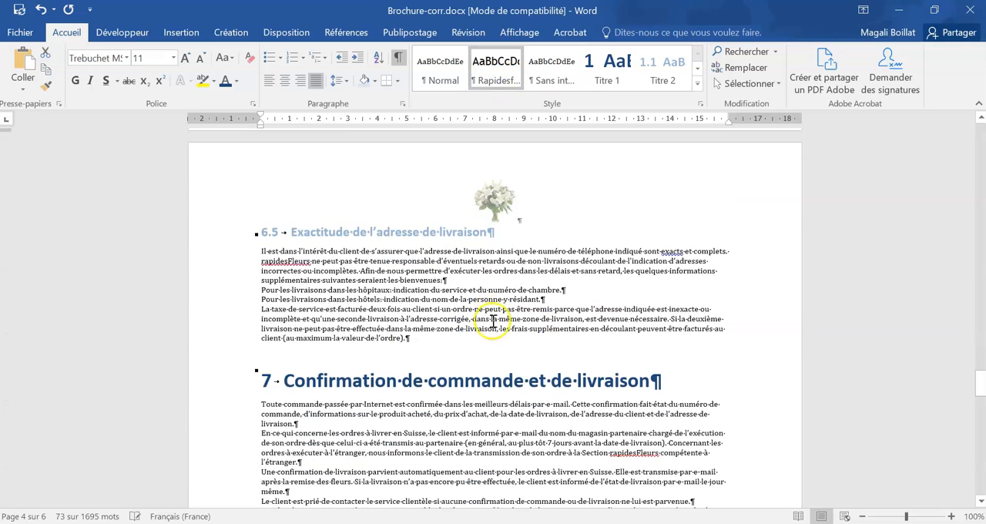
pyautogui.moveTo(406, 341); pyautogui.dragTo(192, 249)
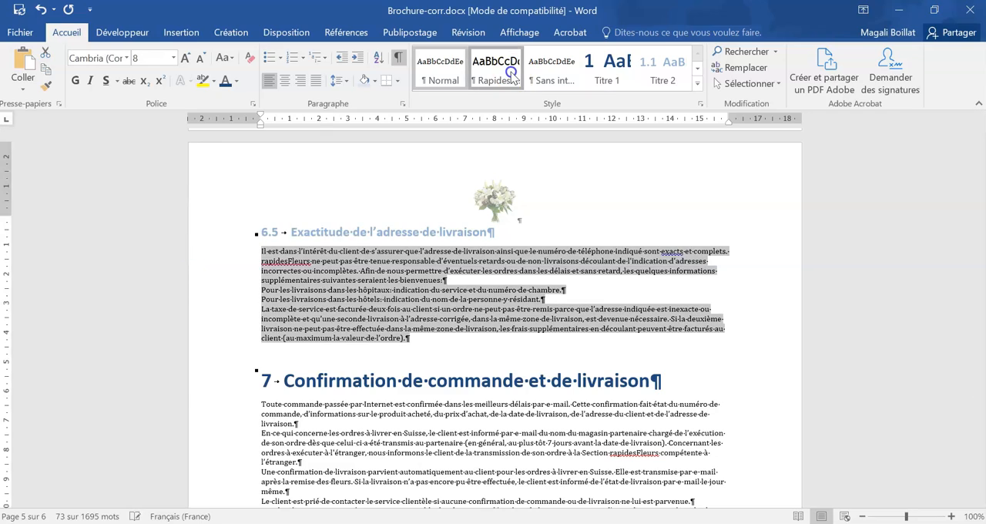
pyautogui.click(497, 69)
pyautogui.scroll(-4, 437, 377)
pyautogui.scroll(-3, 436, 378)
pyautogui.moveTo(641, 368); pyautogui.dragTo(260, 242)
pyautogui.click(495, 69)
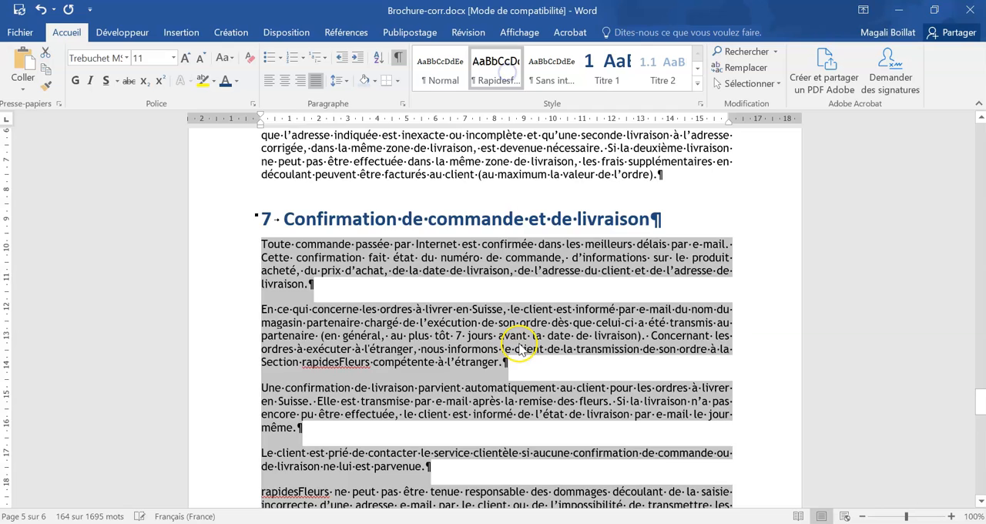
# - Apply the Rapidesfleurs_base style to the paragraph under "8 Roses Fair Trade dotées du label Max Havelaar"
pyautogui.scroll(-2, 520, 343)
pyautogui.scroll(-5, 519, 342)
pyautogui.moveTo(751, 201); pyautogui.dragTo(240, 164)
pyautogui.click(507, 81)
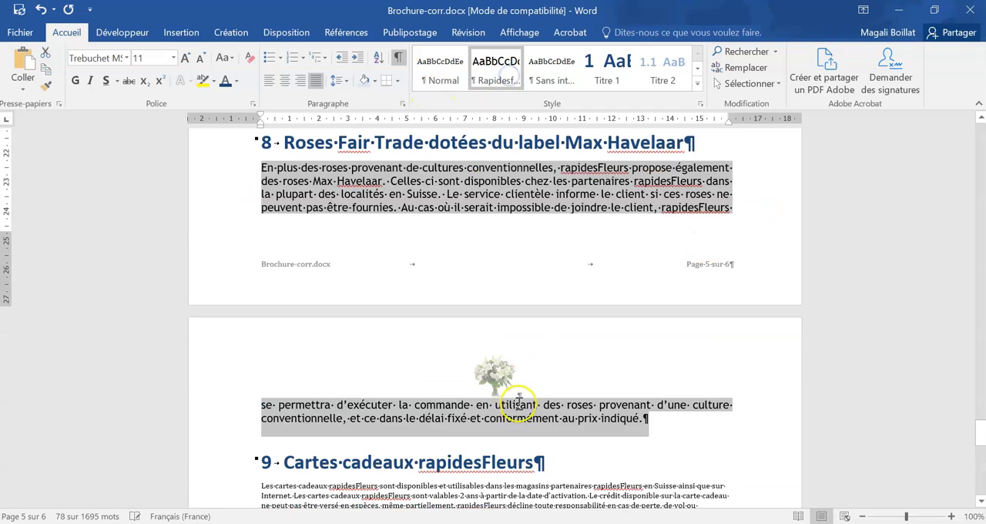
# - Apply the Rapidesfleurs_base style to the body text under "9 Cartes cadeaux rapidesFleurs" and "10 Protection des données"
pyautogui.scroll(-4, 511, 385)
pyautogui.moveTo(408, 367); pyautogui.dragTo(249, 339)
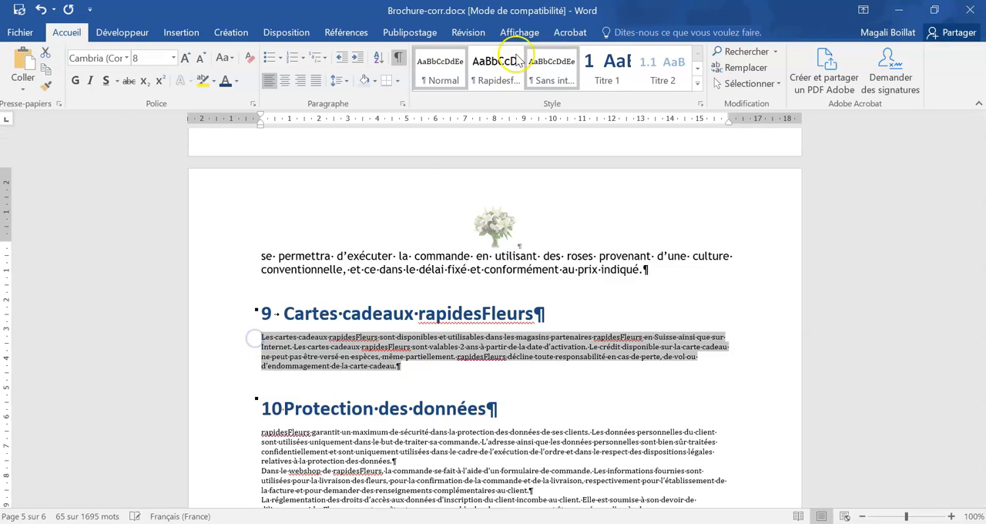
pyautogui.click(495, 69)
pyautogui.scroll(-5, 455, 342)
pyautogui.moveTo(224, 274); pyautogui.dragTo(221, 441)
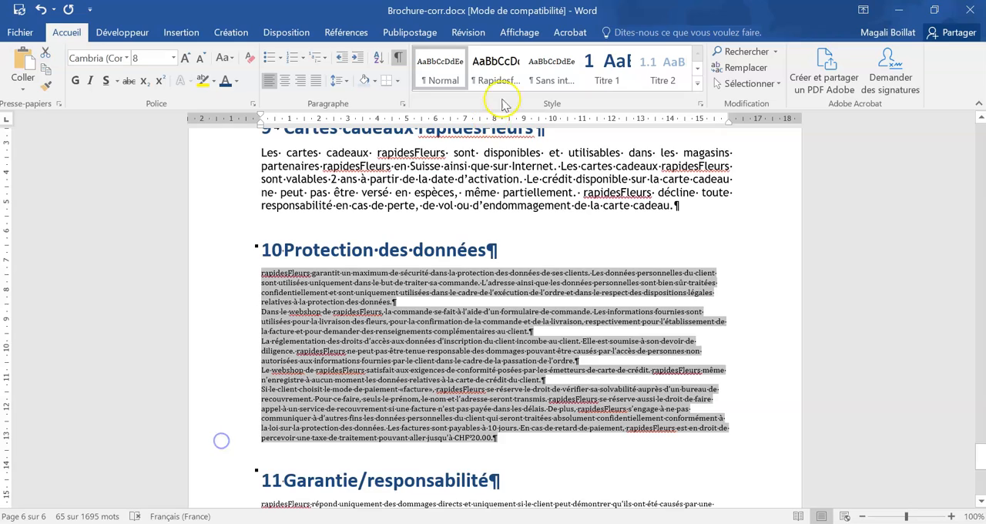
pyautogui.click(495, 69)
# - Apply the Rapidesfleurs_base style to the body text under "11 Garantie/responsabilité" and "12 Droit applicable et for juridique"
pyautogui.scroll(-5, 462, 308)
pyautogui.moveTo(224, 226); pyautogui.dragTo(554, 246)
pyautogui.click(495, 70)
pyautogui.scroll(-5, 512, 231)
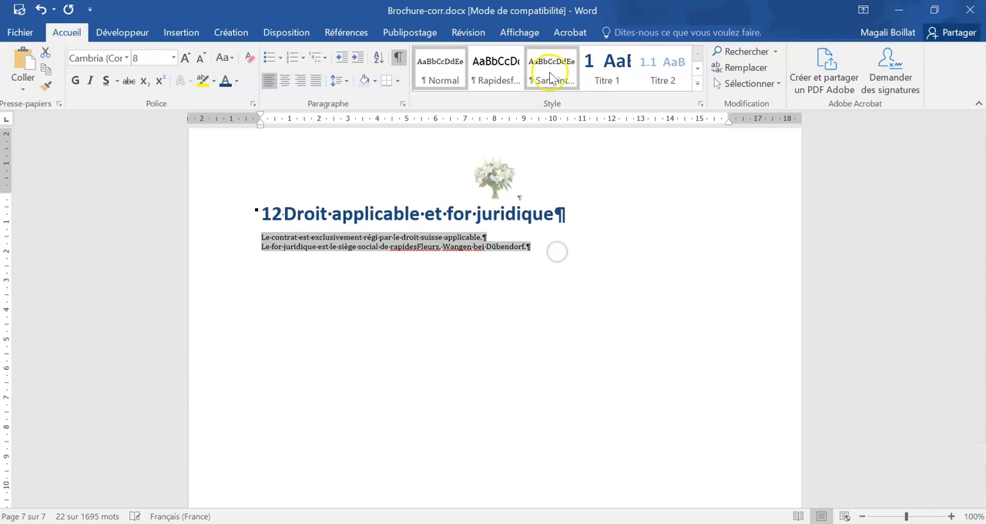
pyautogui.click(495, 68)
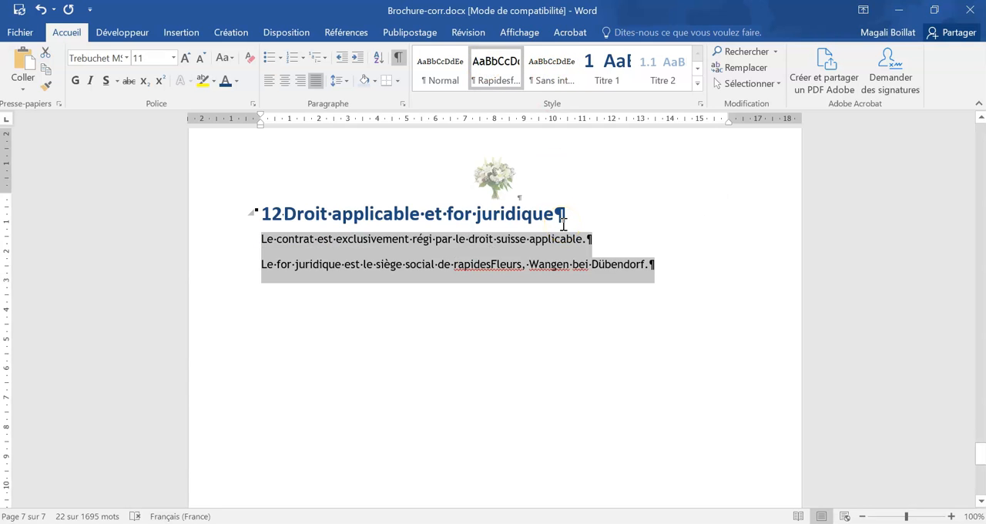
# - Add two empty paragraphs after the last line of section 12 and insert the picture image texte.jpg there
pyautogui.click(613, 289)
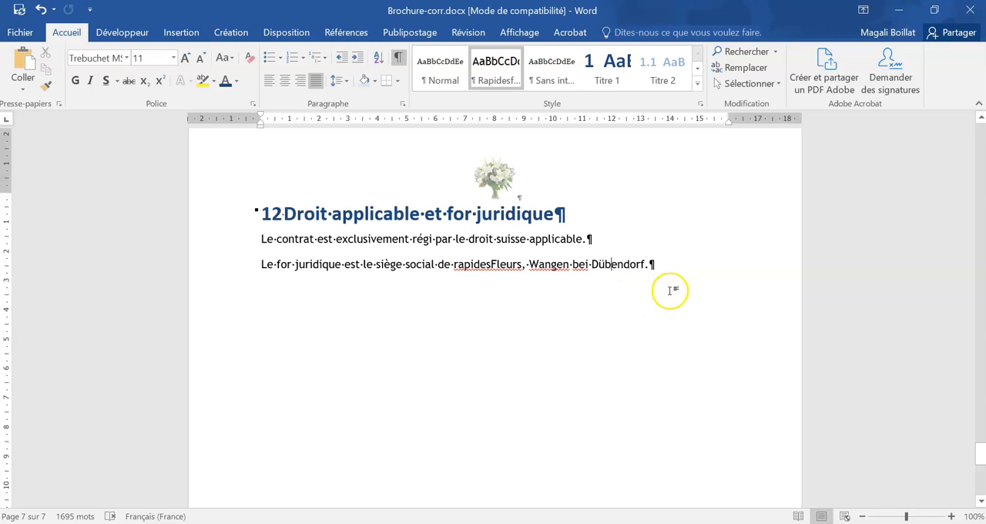
pyautogui.write('»')
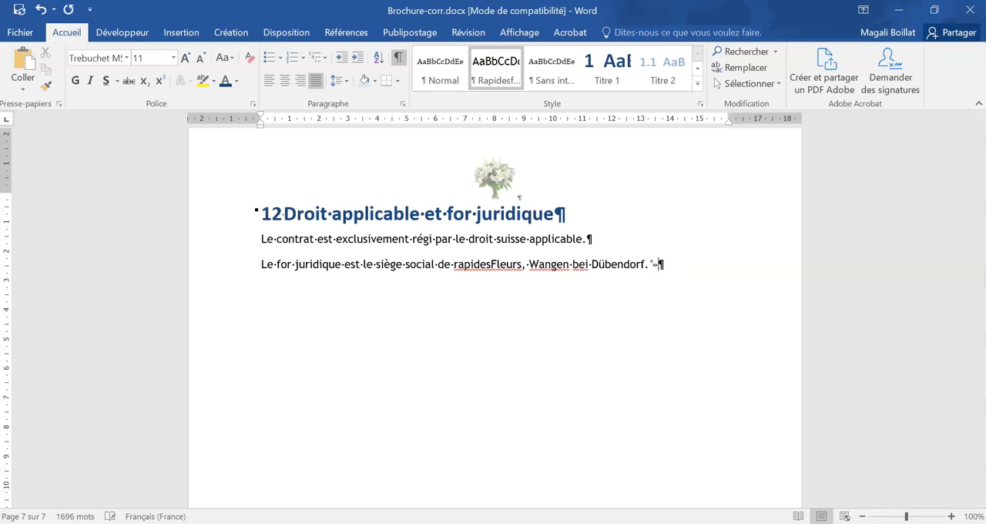
pyautogui.press('Return')
pyautogui.press('Return')
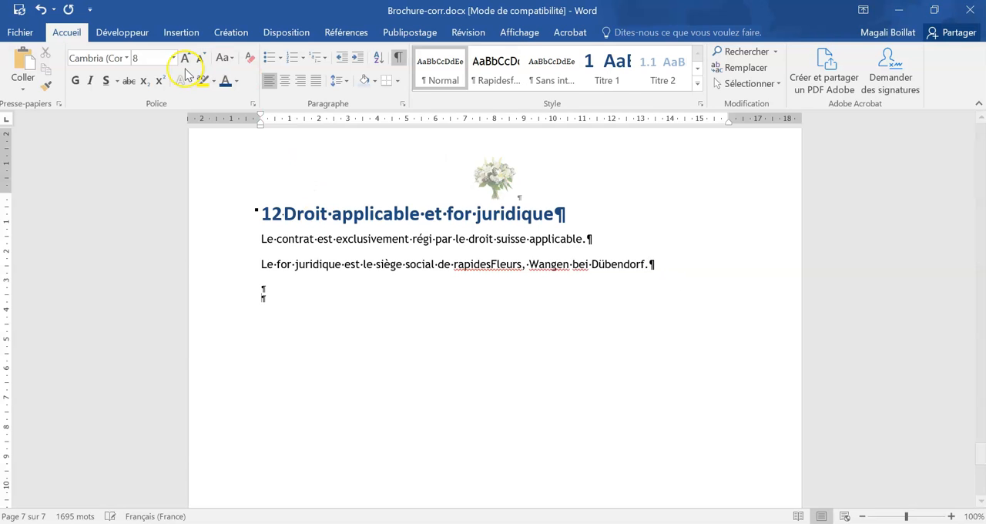
pyautogui.click(180, 32)
pyautogui.click(140, 61)
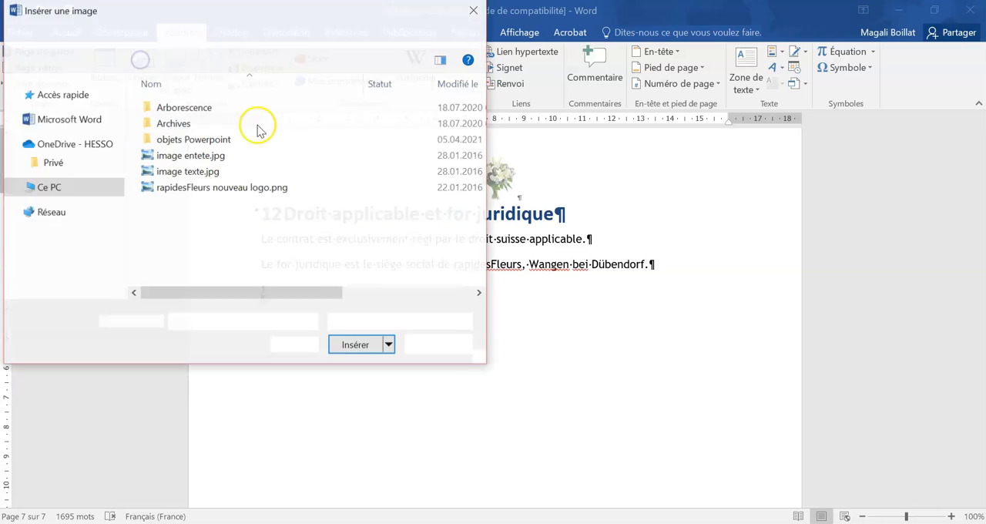
pyautogui.click(193, 172)
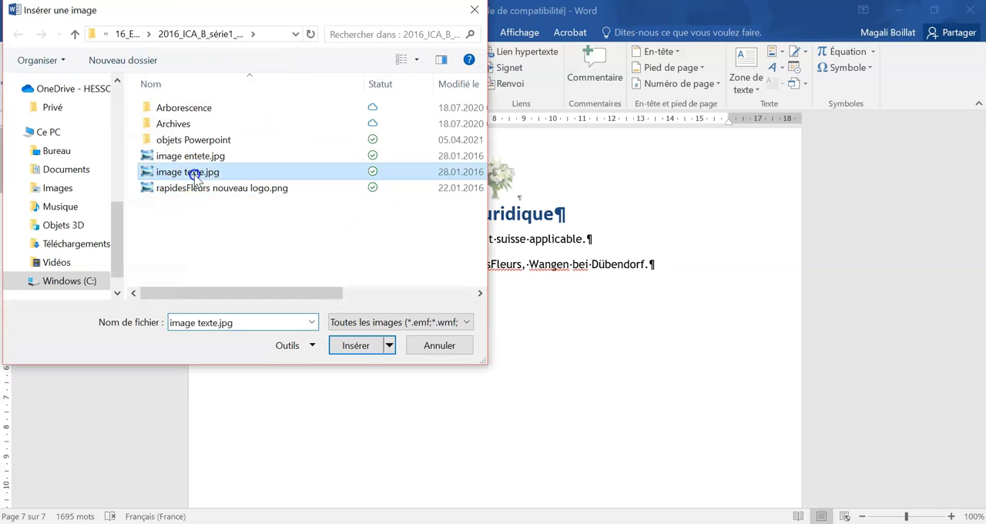
pyautogui.click(356, 346)
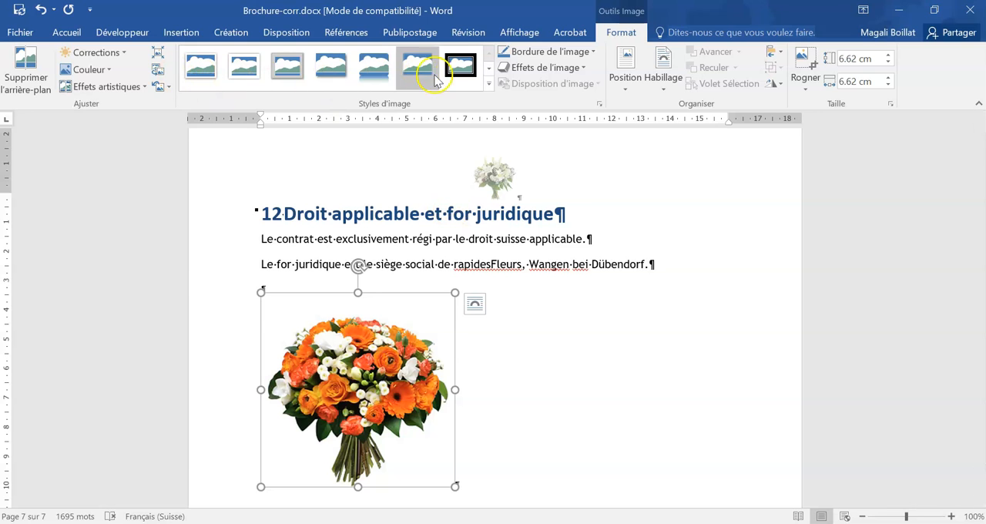
# - Give the bouquet picture the rectangular style with a soft shadow all around and shrink it to about 2.79 cm square
pyautogui.click(489, 84)
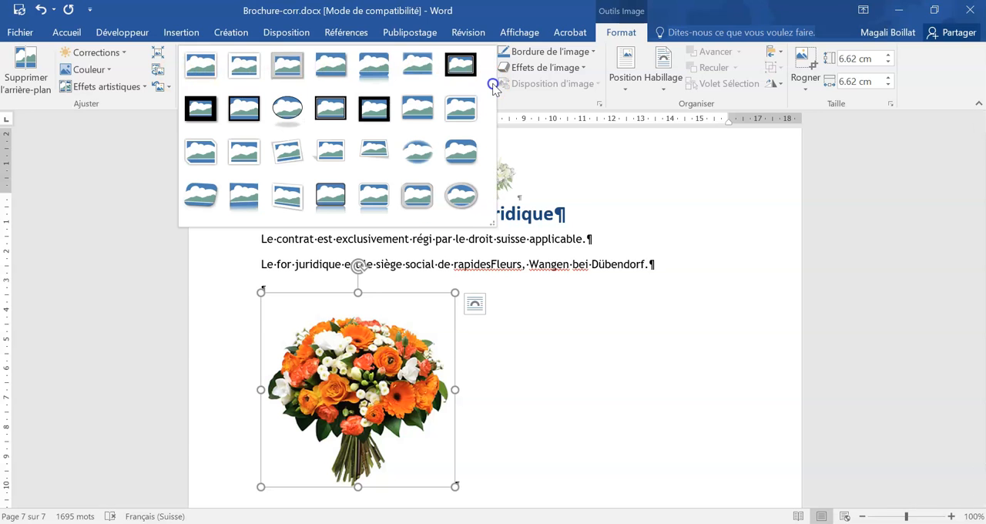
pyautogui.click(423, 103)
pyautogui.moveTo(469, 501); pyautogui.dragTo(357, 391)
# - Set the bouquet picture's text wrapping to square
pyautogui.click(378, 321)
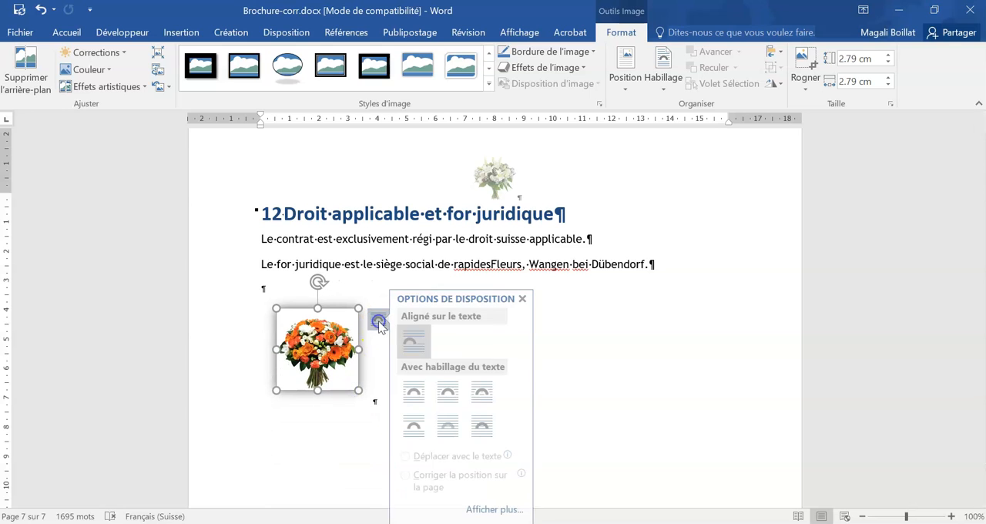
pyautogui.click(424, 393)
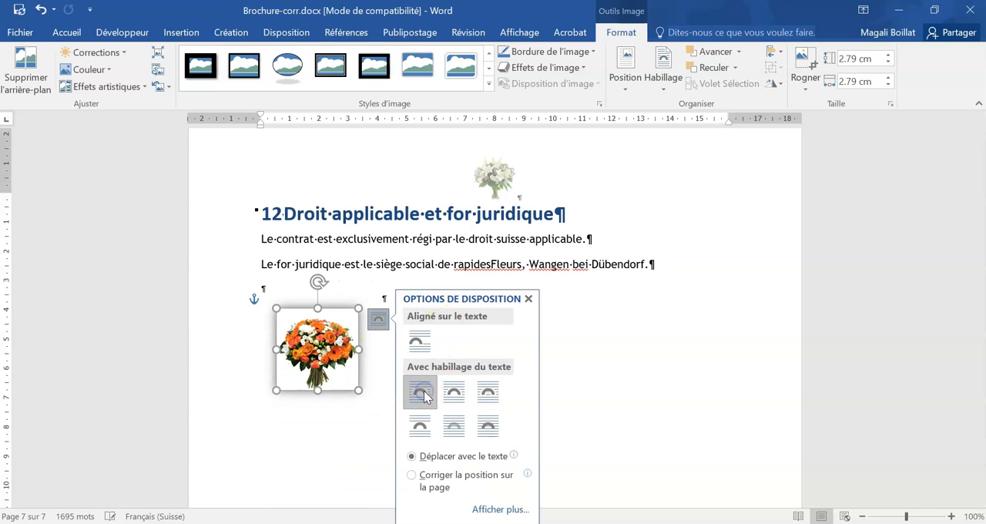
# - Look back through the formatted pages up to "1 Fleurs" and return to the bouquet picture at the document's end
pyautogui.scroll(12, 304, 356)
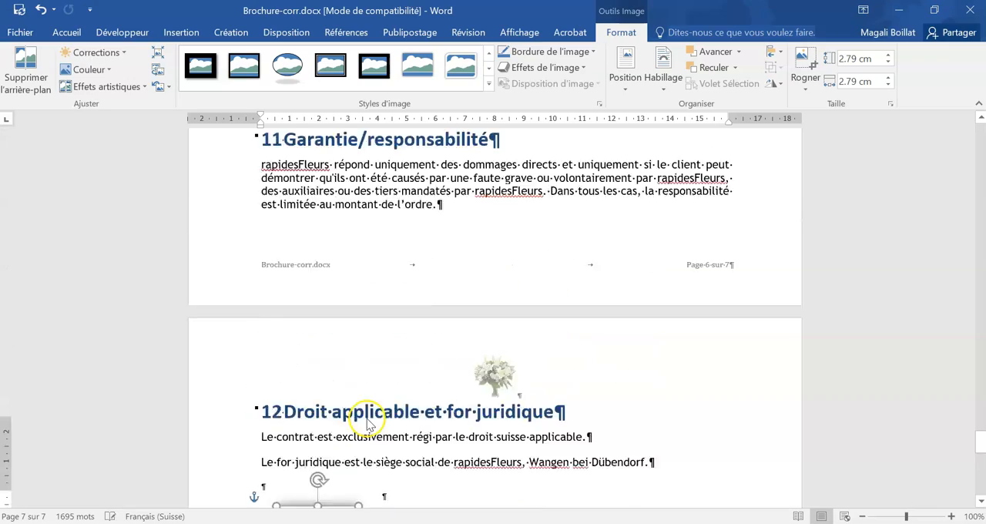
pyautogui.scroll(10, 368, 418)
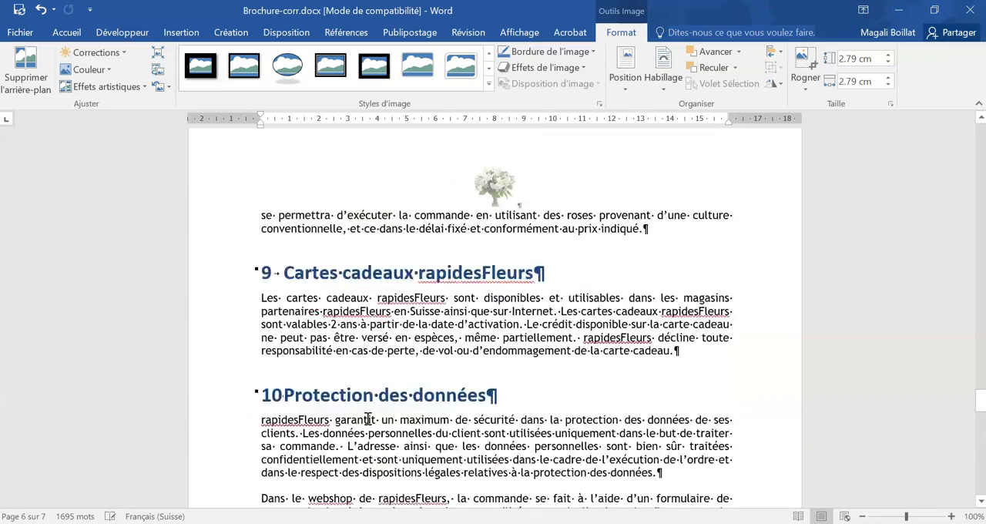
pyautogui.scroll(-3, 367, 418)
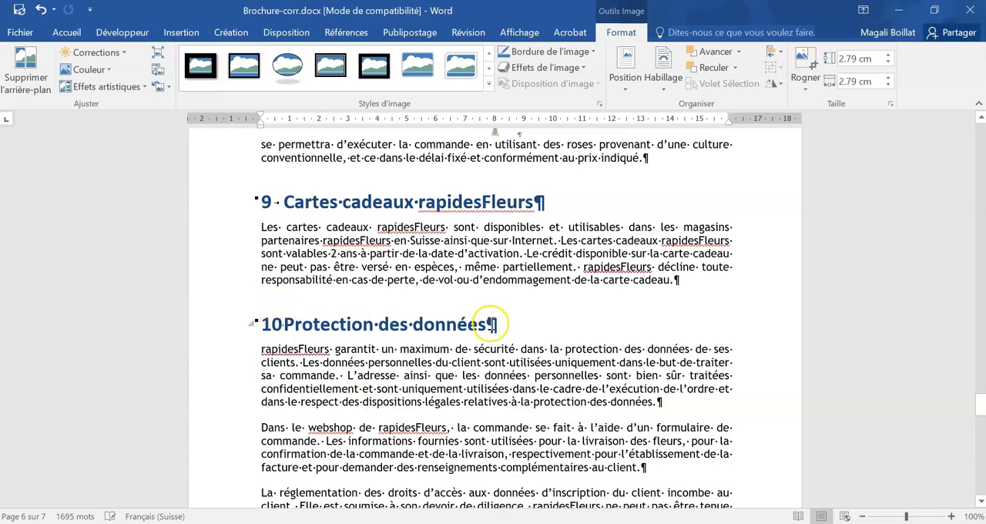
pyautogui.scroll(15, 524, 368)
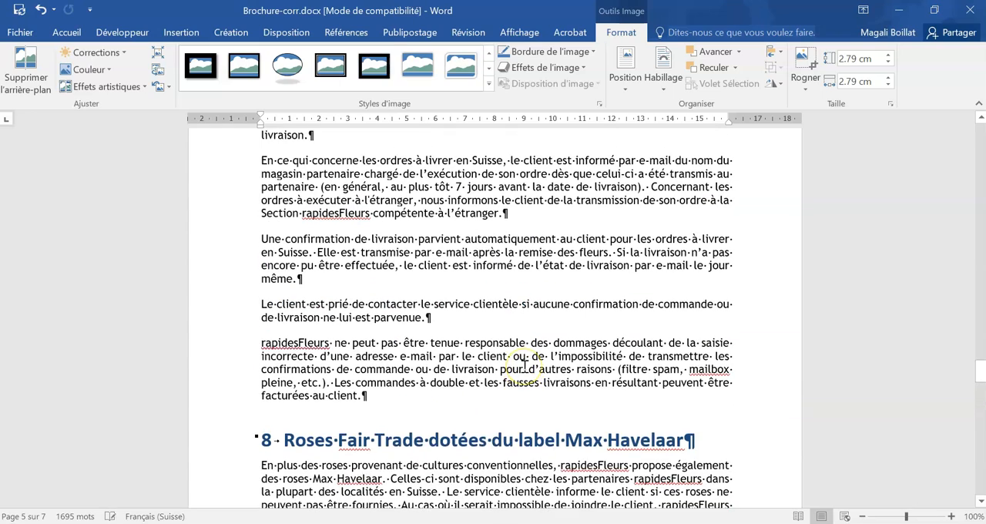
pyautogui.scroll(6, 523, 366)
pyautogui.scroll(17, 524, 366)
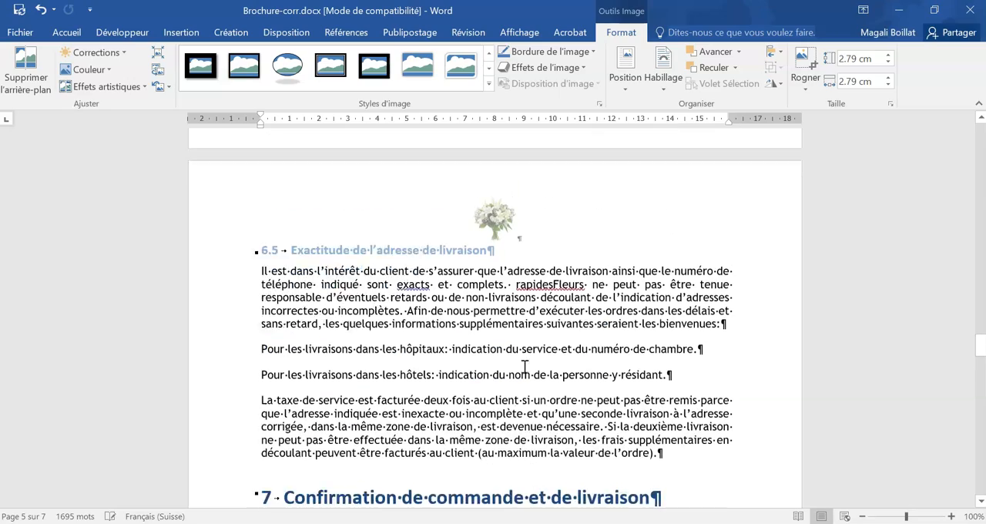
pyautogui.scroll(15, 524, 367)
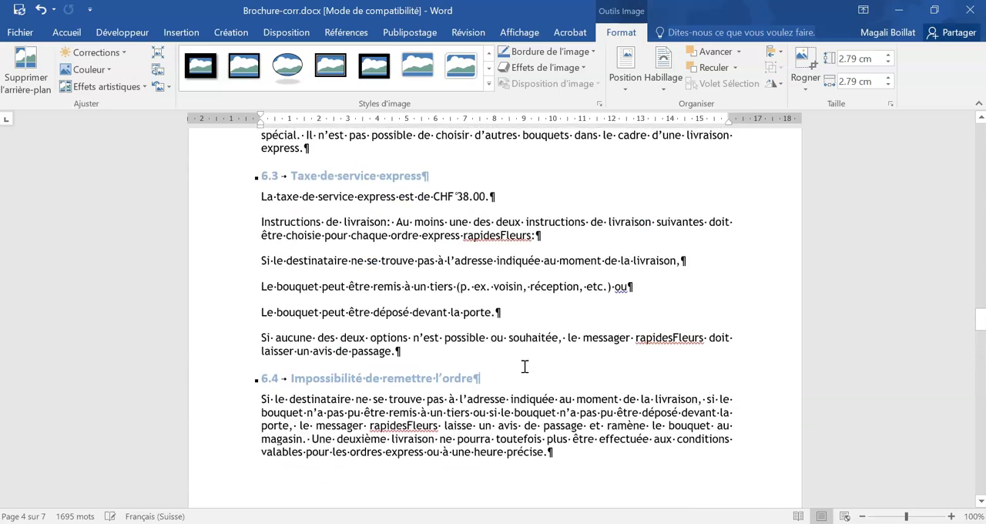
pyautogui.scroll(15, 523, 372)
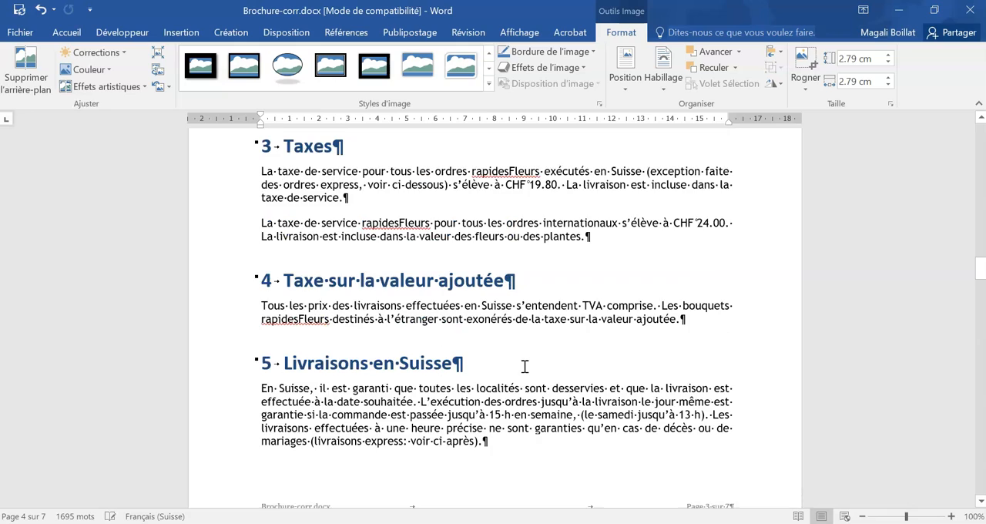
pyautogui.scroll(4, 524, 366)
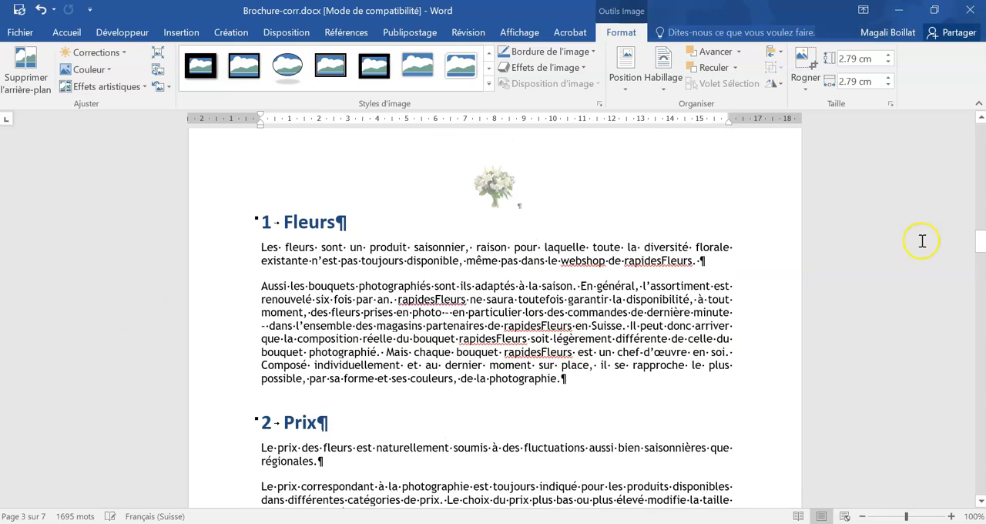
pyautogui.moveTo(982, 241); pyautogui.dragTo(979, 455)
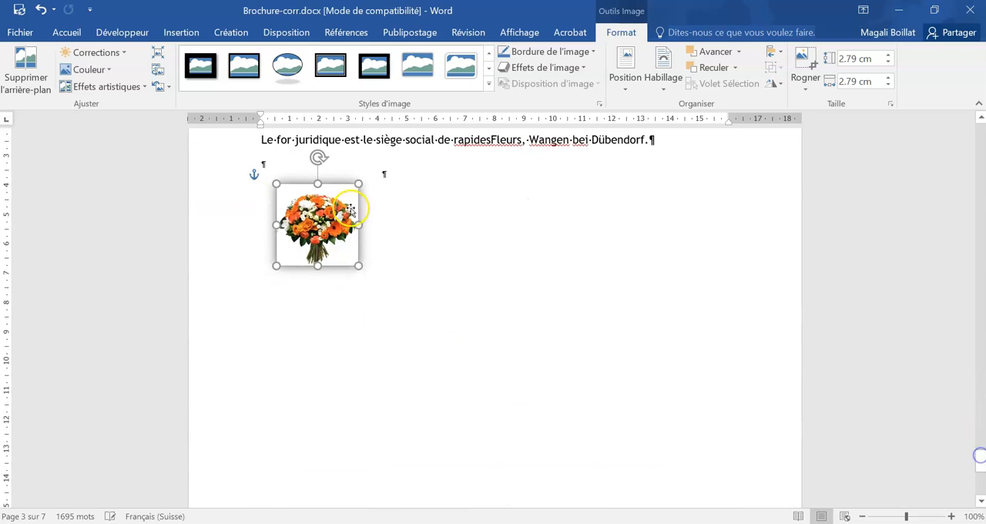
# - Move the bouquet picture from the last page to the left margin beside the opening paragraphs under "1 Fleurs"
pyautogui.scroll(5, 338, 131)
pyautogui.moveTo(338, 131); pyautogui.dragTo(338, 131)
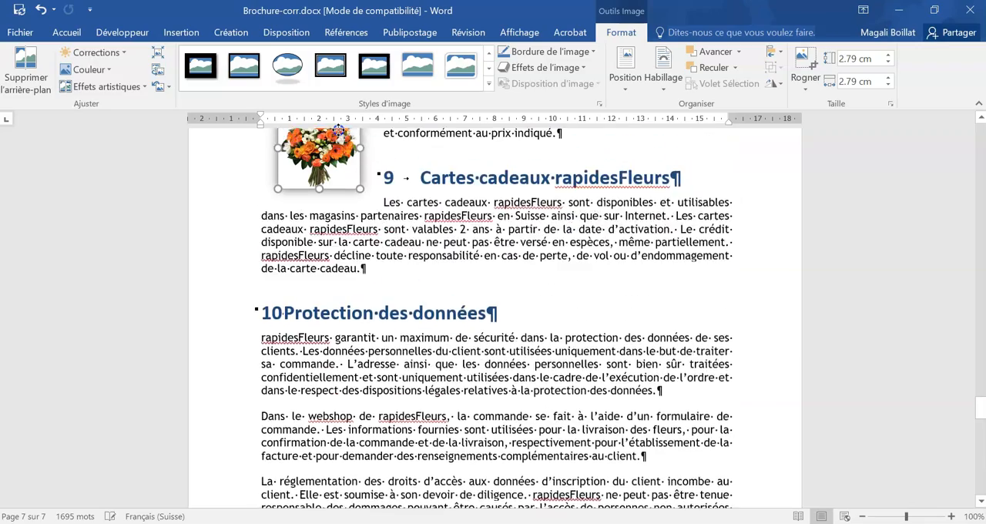
pyautogui.moveTo(338, 131); pyautogui.dragTo(338, 131)
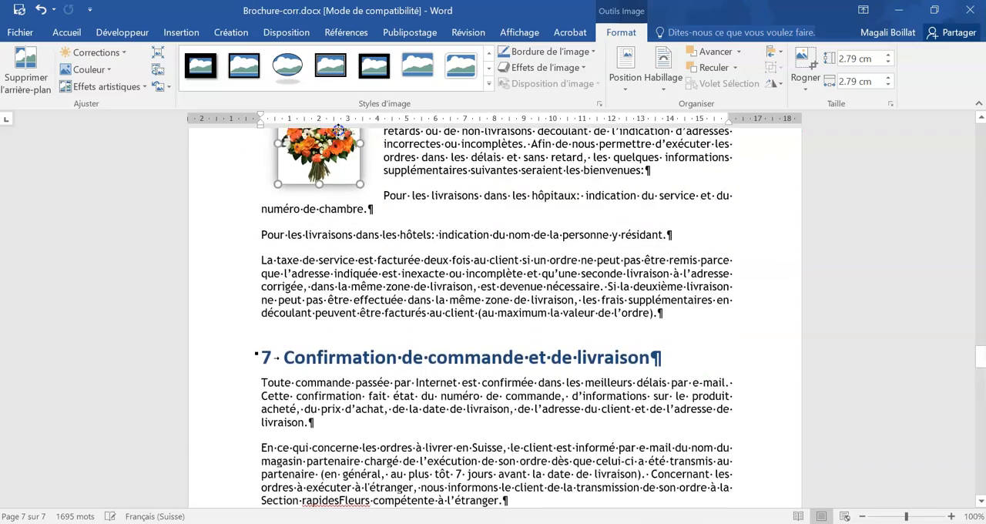
pyautogui.moveTo(338, 131); pyautogui.dragTo(338, 131)
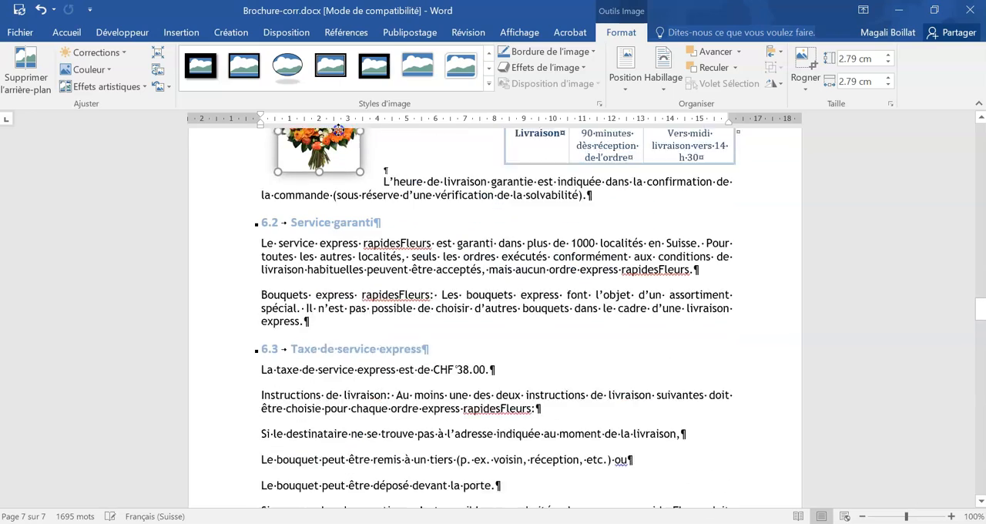
pyautogui.moveTo(338, 131); pyautogui.dragTo(328, 310)
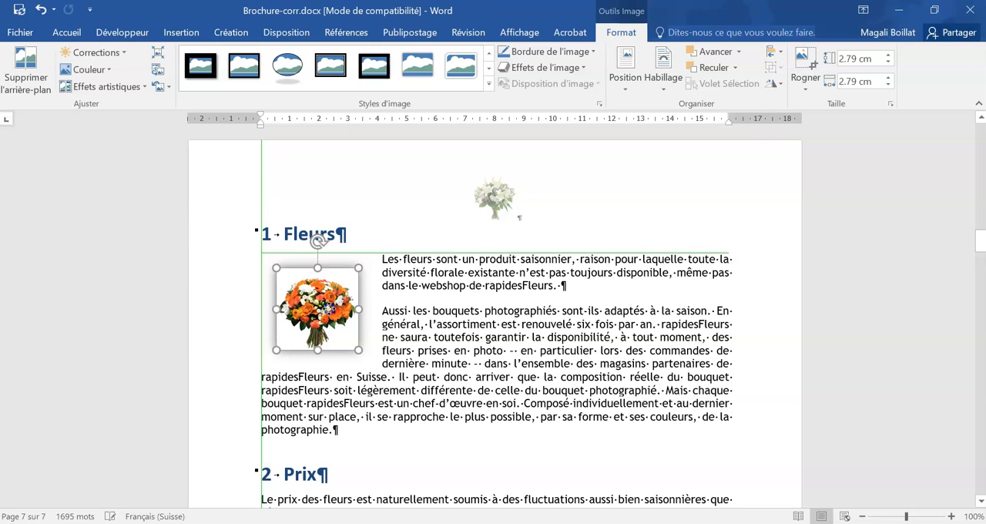
pyautogui.click(567, 318)
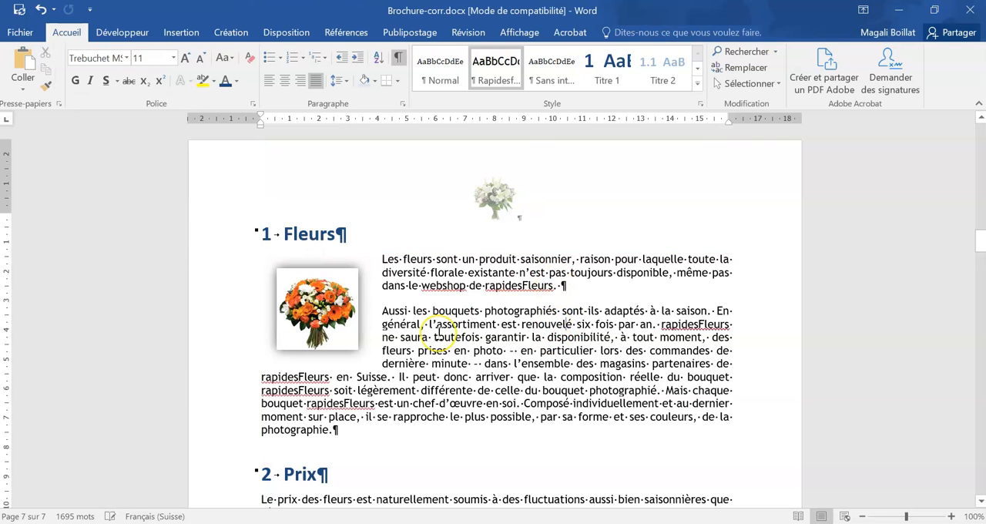
# - Set up a case-sensitive replacement of rapidesFleurs with RapidesFleurs
pyautogui.scroll(-2, 438, 335)
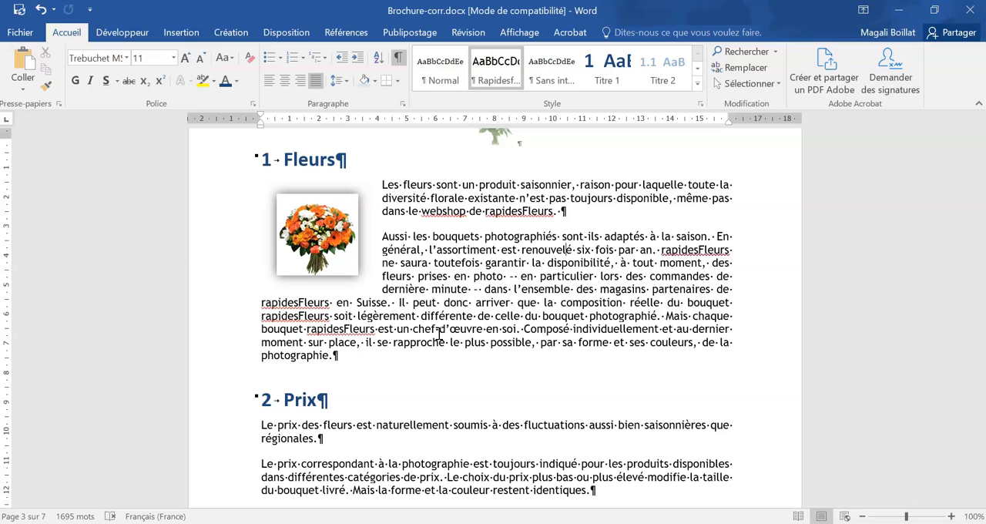
pyautogui.click(513, 368)
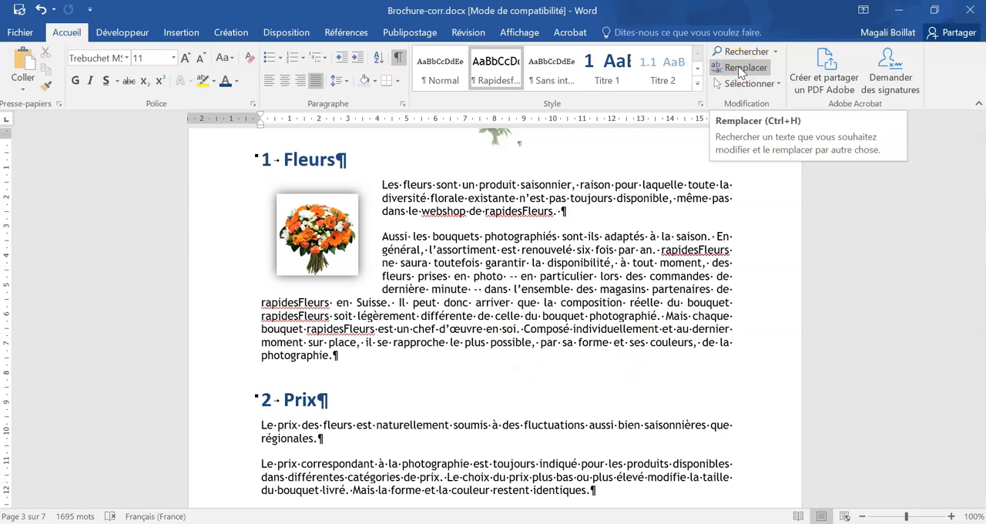
pyautogui.click(741, 70)
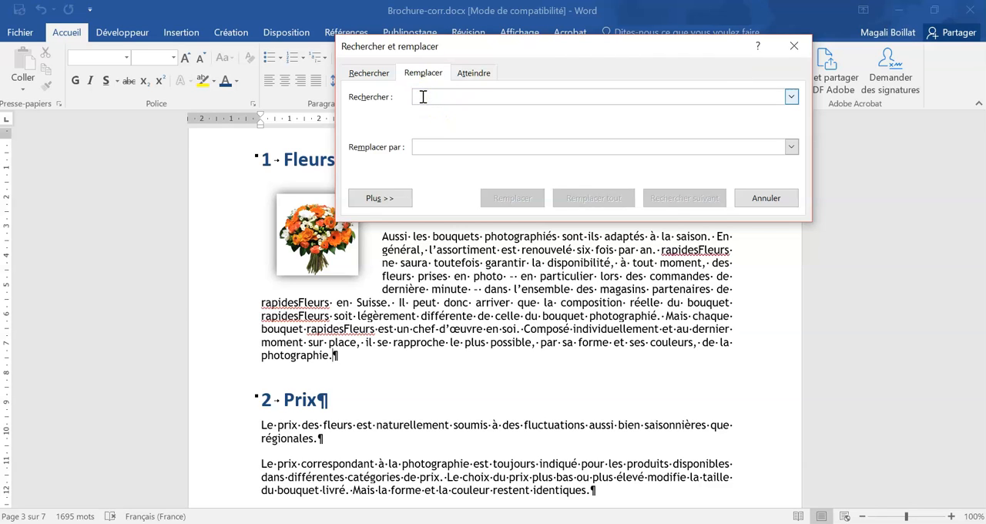
pyautogui.write('rapidesFleurs')
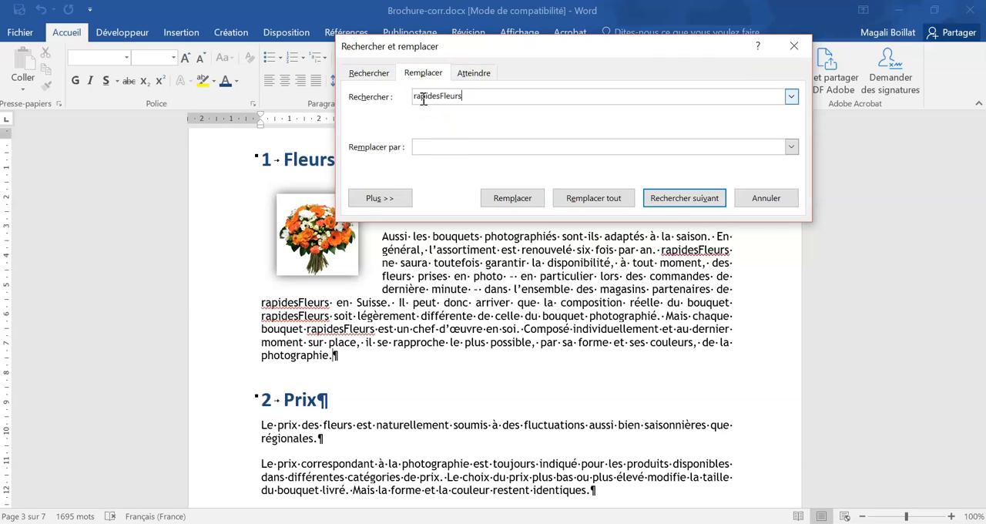
pyautogui.click(440, 145)
pyautogui.write('RapidesFleurs')
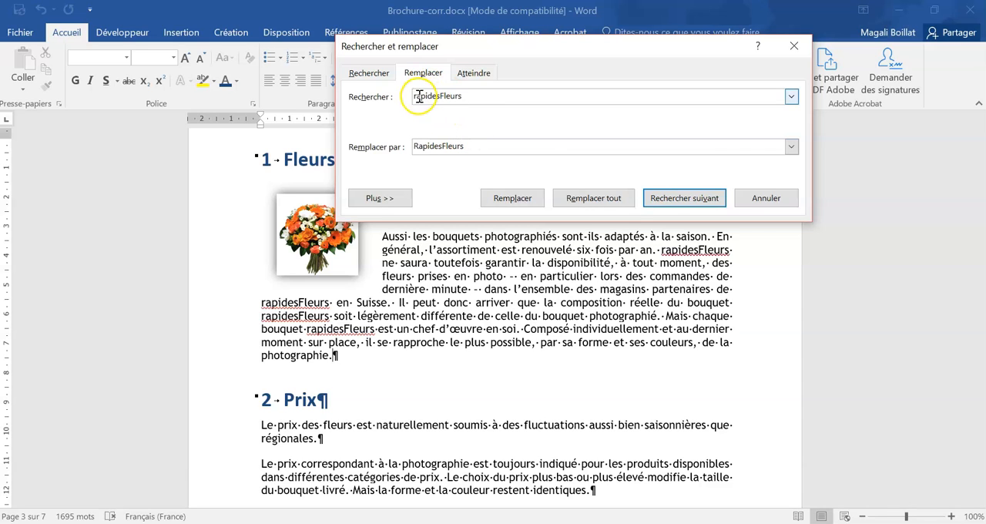
pyautogui.moveTo(418, 96); pyautogui.dragTo(411, 97)
pyautogui.moveTo(418, 146); pyautogui.dragTo(418, 147)
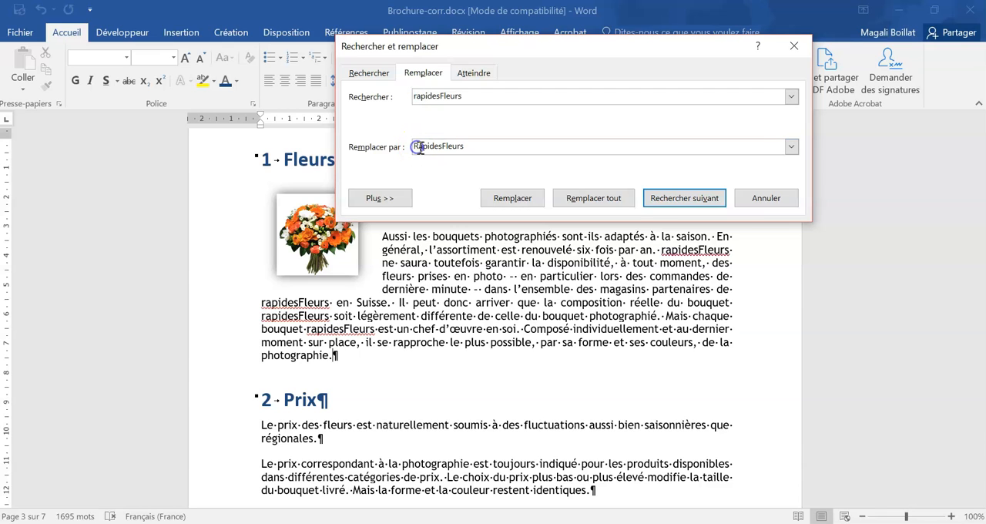
pyautogui.click(469, 150)
pyautogui.click(379, 198)
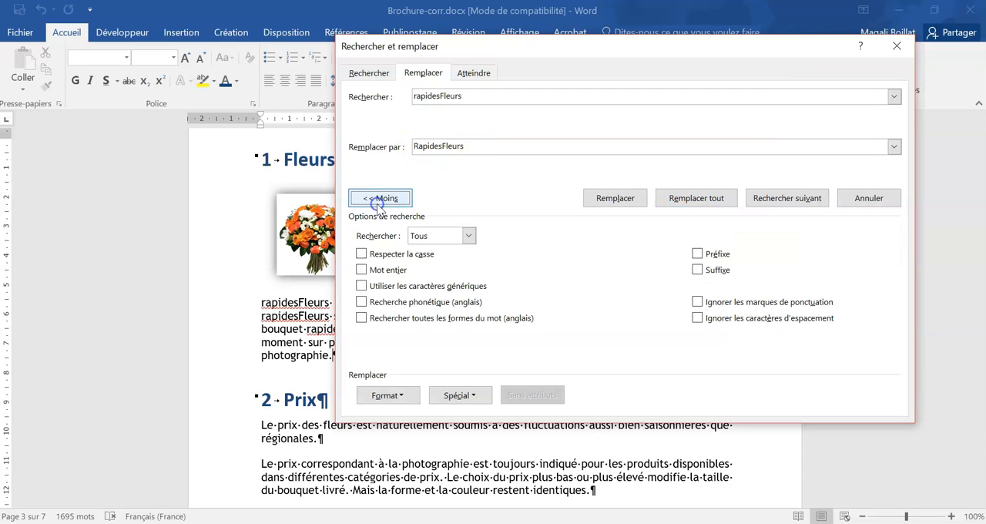
pyautogui.click(386, 255)
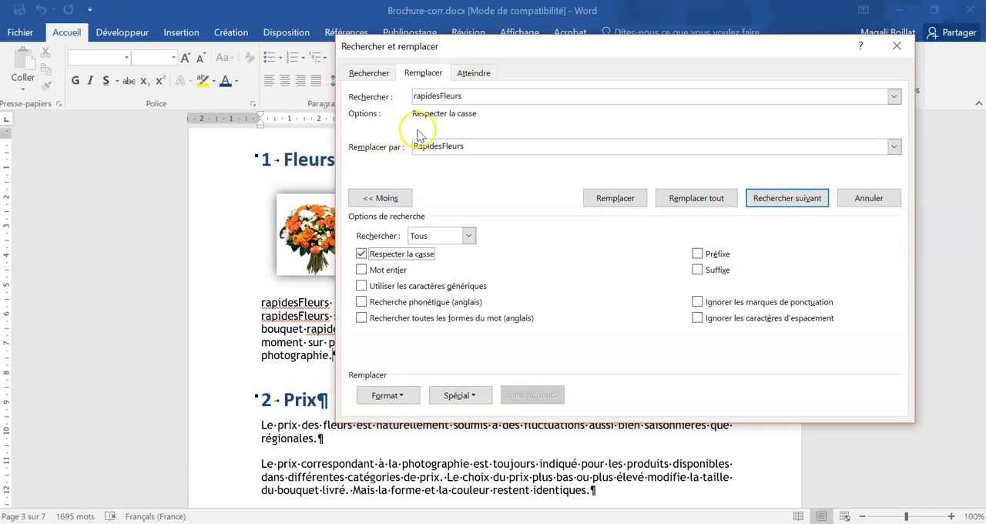
pyautogui.click(490, 146)
pyautogui.click(400, 147)
pyautogui.click(510, 143)
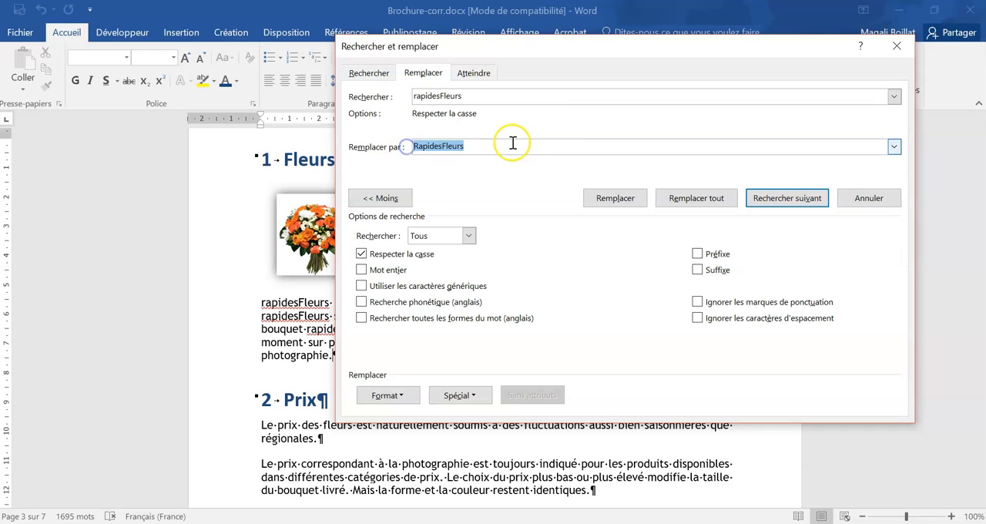
pyautogui.click(391, 146)
pyautogui.click(466, 146)
pyautogui.click(360, 147)
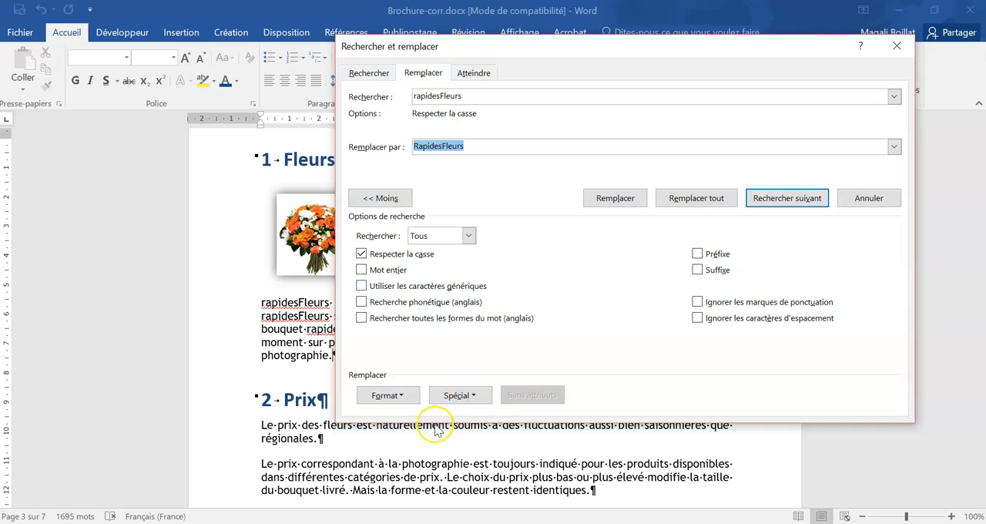
pyautogui.click(389, 395)
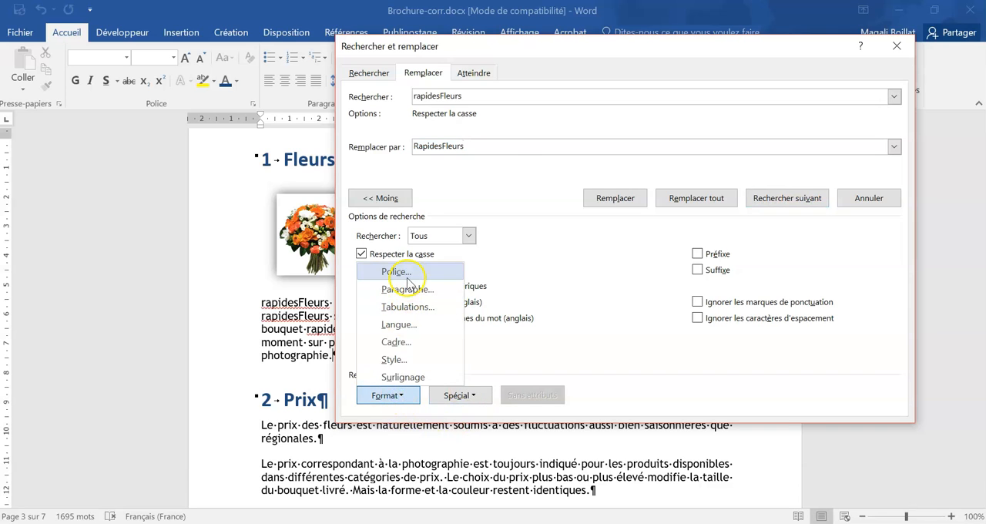
pyautogui.click(500, 146)
pyautogui.click(375, 147)
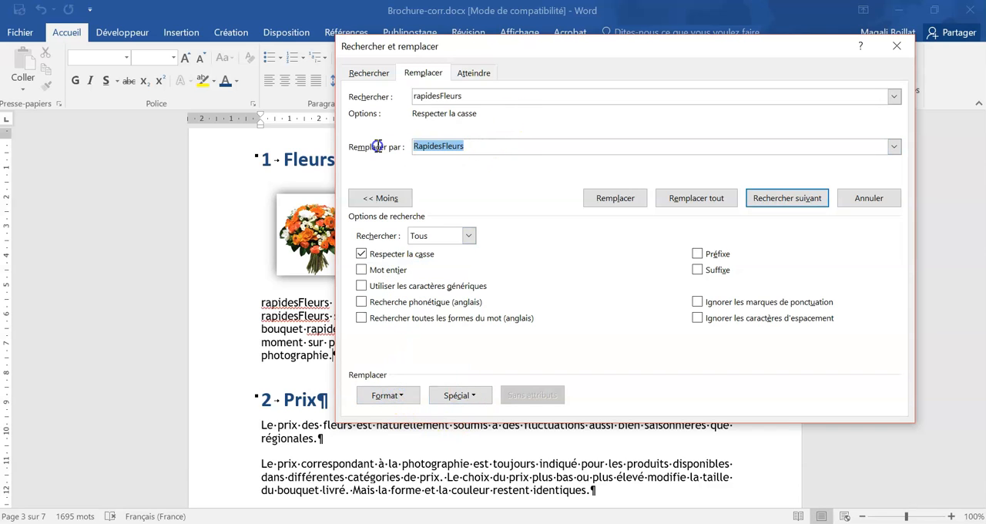
pyautogui.click(471, 95)
pyautogui.click(475, 146)
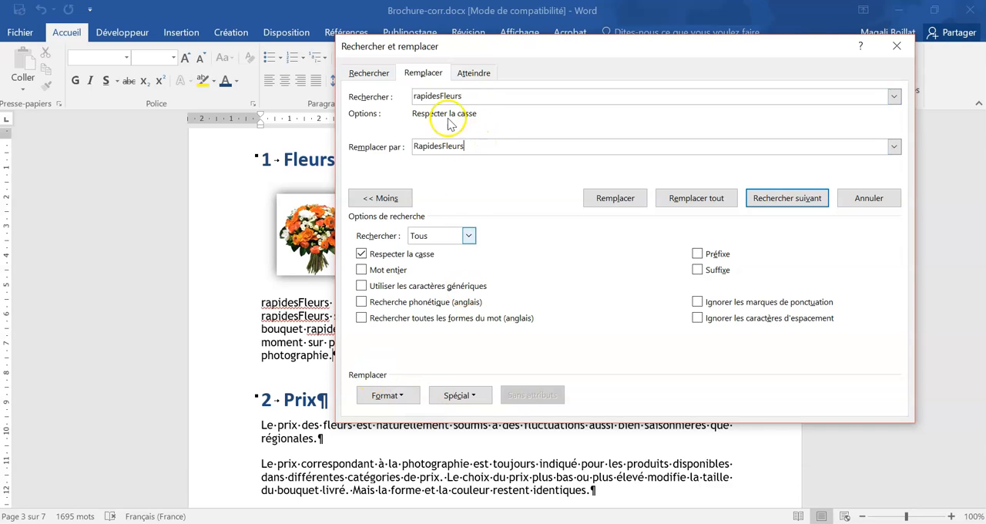
pyautogui.click(473, 95)
# - Format the replacement text RapidesFleurs as bold (Gras) with the theme's light blue Accent 1 font colour
pyautogui.click(473, 146)
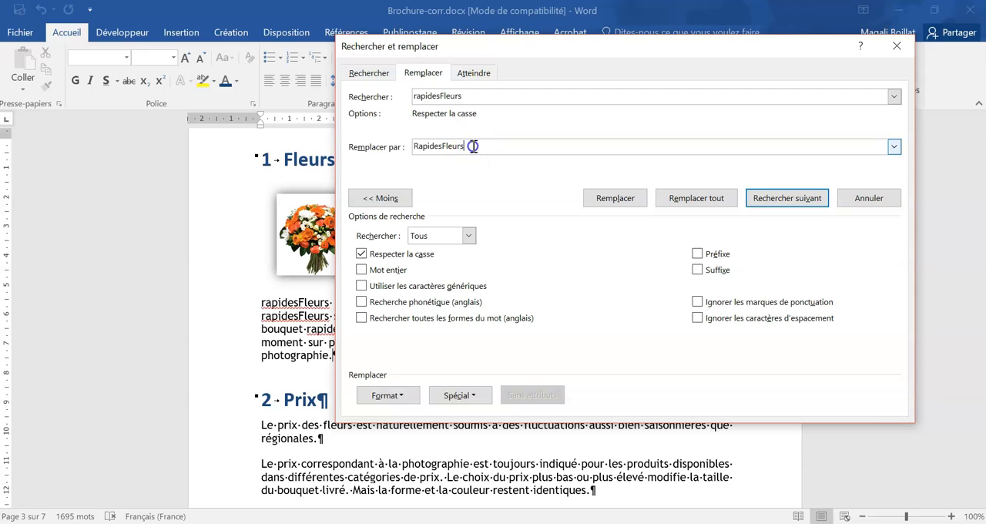
pyautogui.click(386, 395)
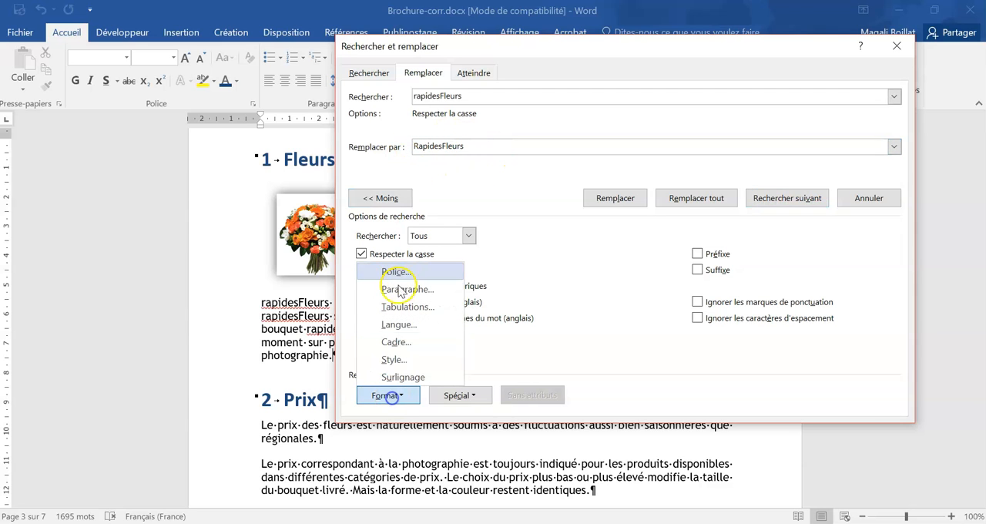
pyautogui.click(396, 271)
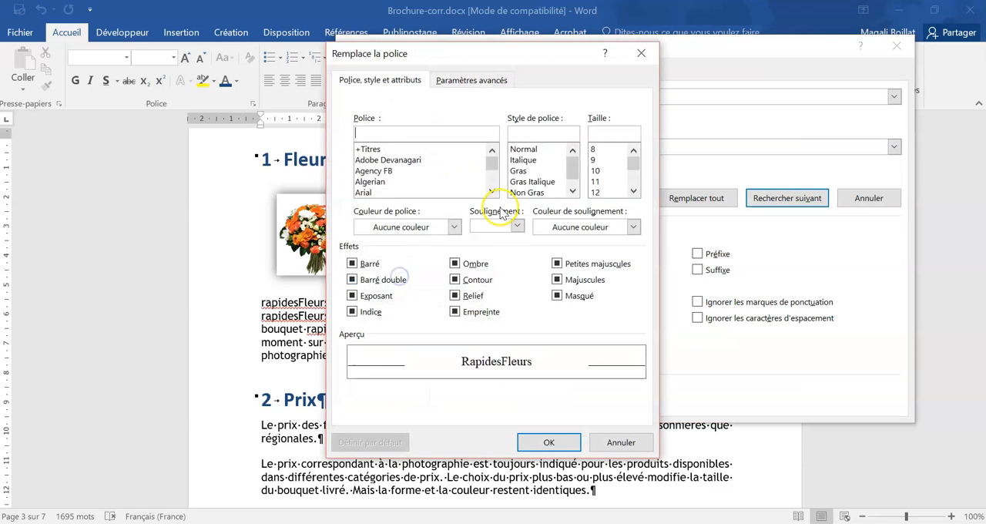
pyautogui.click(519, 171)
pyautogui.click(452, 227)
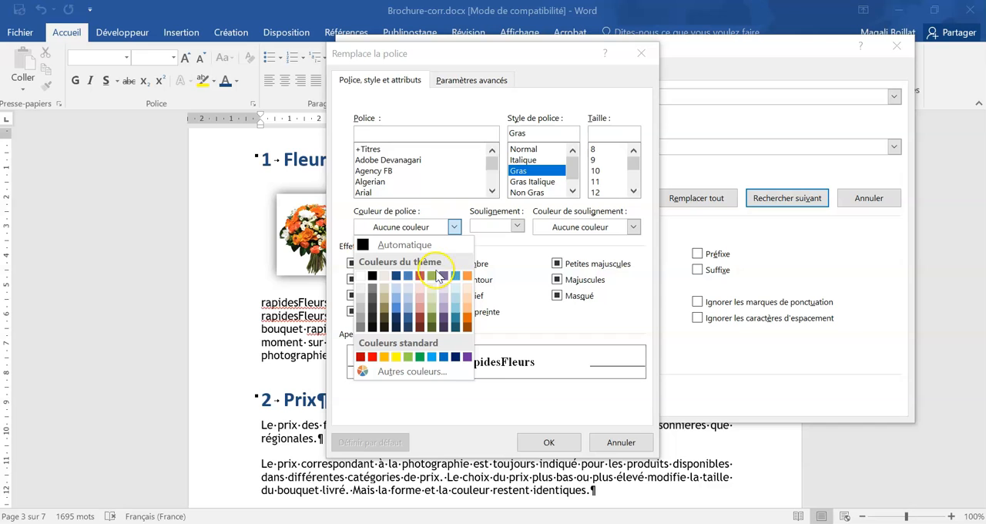
pyautogui.click(407, 277)
pyautogui.click(549, 442)
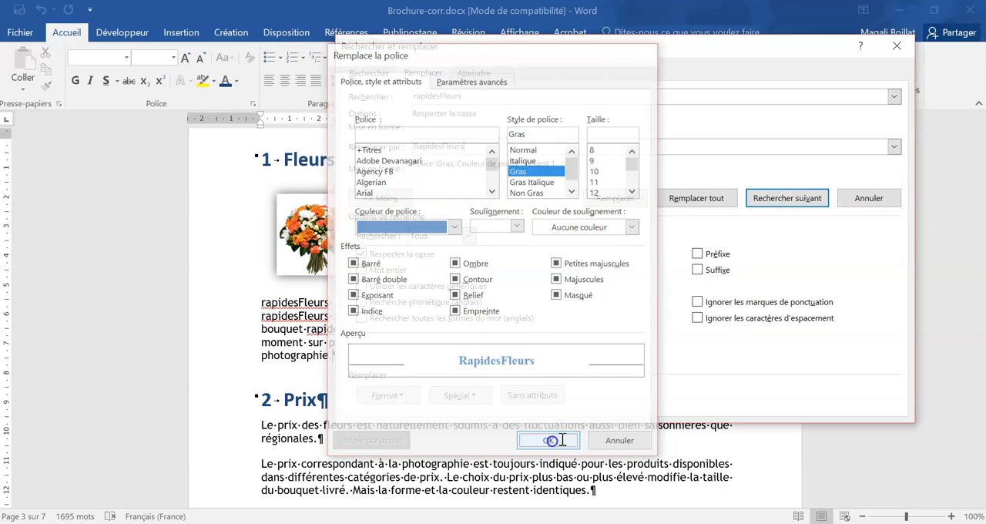
# - Replace every occurrence of rapidesFleurs in the document and close the find and replace dialog
pyautogui.click(674, 198)
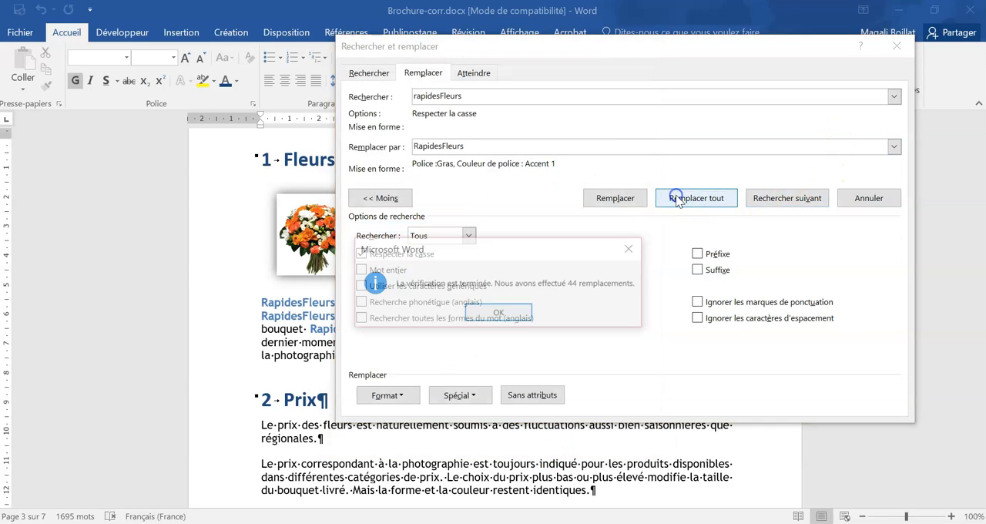
pyautogui.click(507, 311)
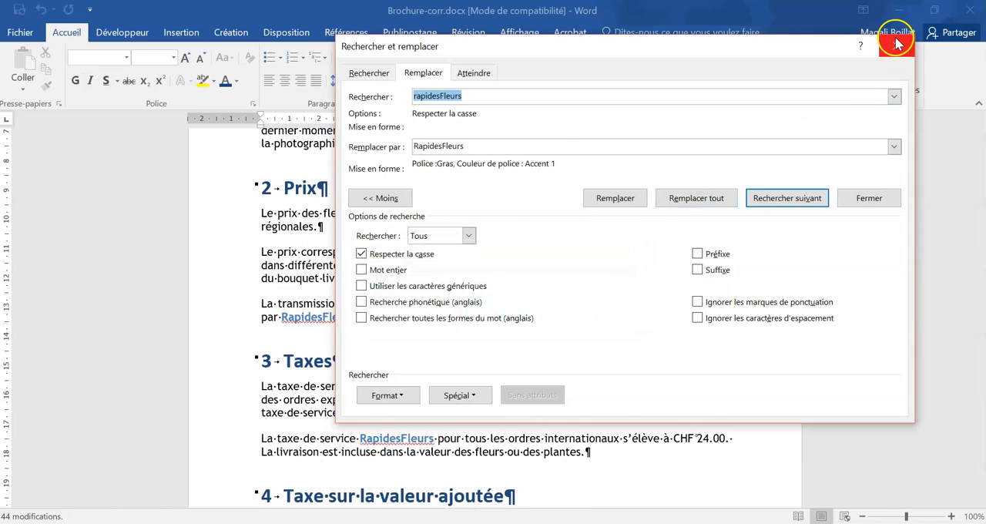
pyautogui.click(897, 46)
# - Check the replaced names in the following sections and update the entire table of contents under Sommaire
pyautogui.scroll(-1, 523, 385)
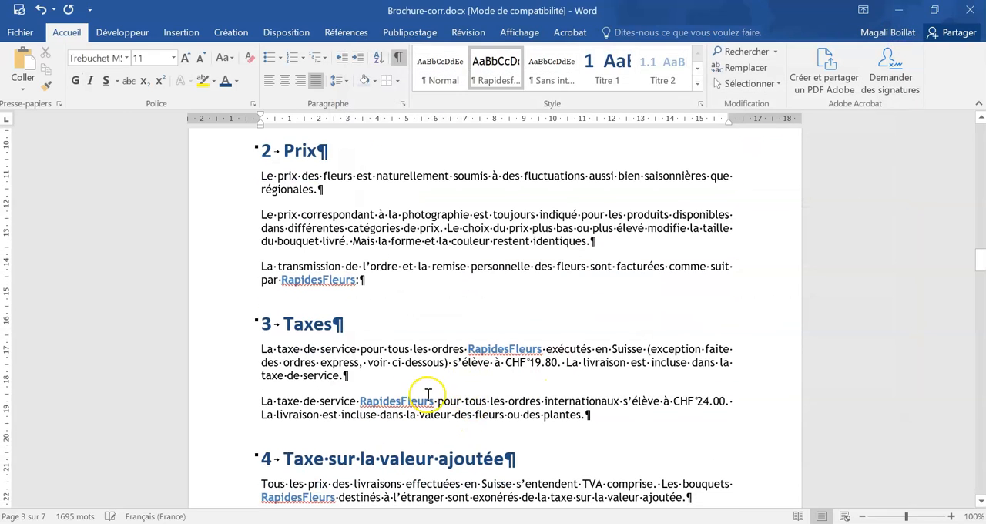
pyautogui.scroll(-5, 429, 395)
pyautogui.scroll(-2, 500, 331)
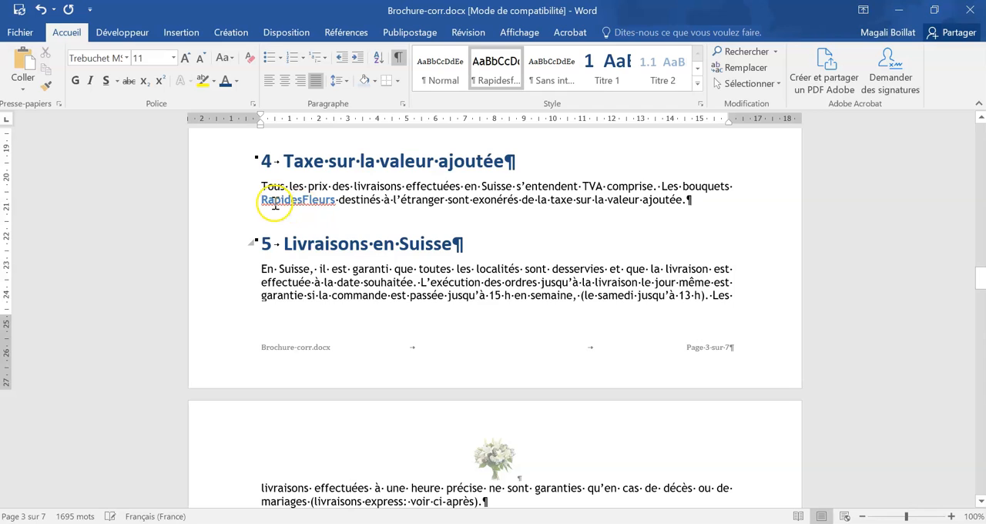
pyautogui.scroll(-10, 551, 242)
pyautogui.scroll(-1, 552, 242)
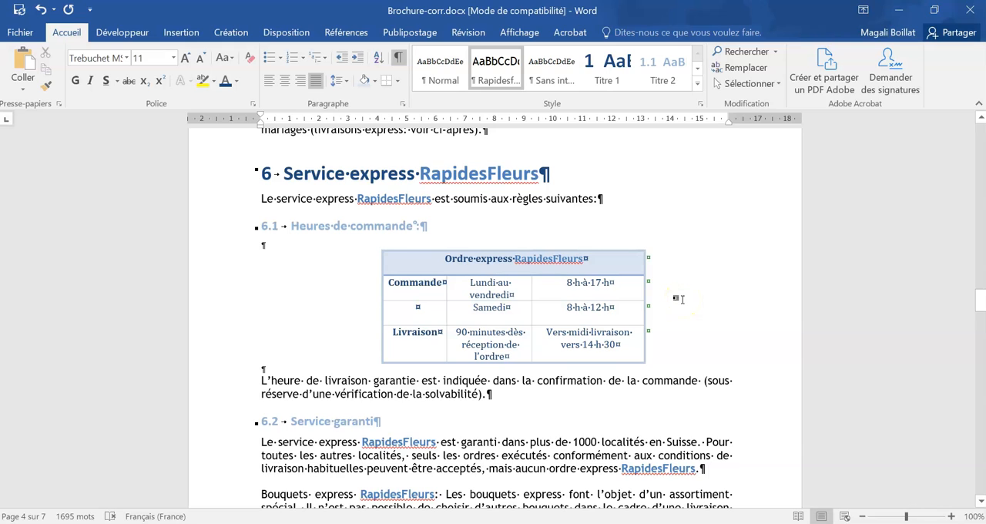
pyautogui.scroll(20, 680, 346)
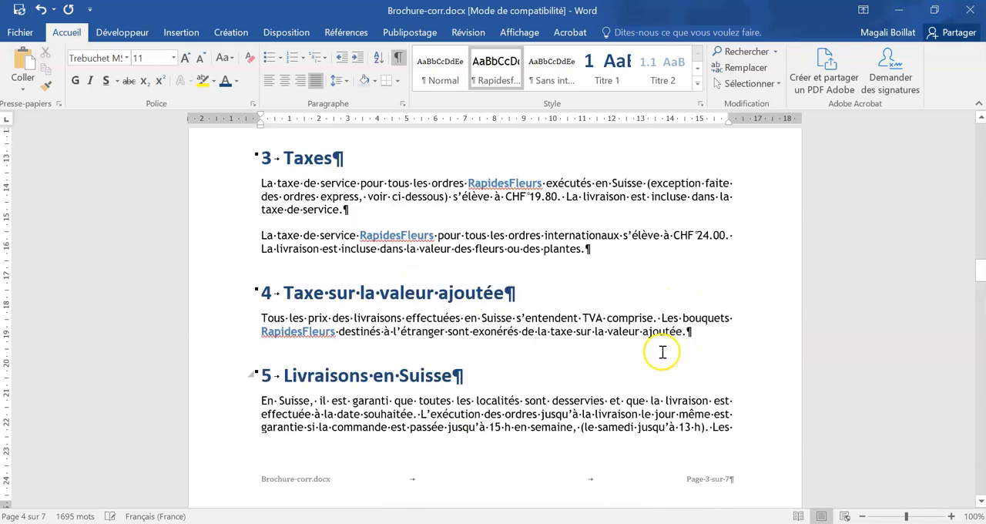
pyautogui.scroll(6, 663, 351)
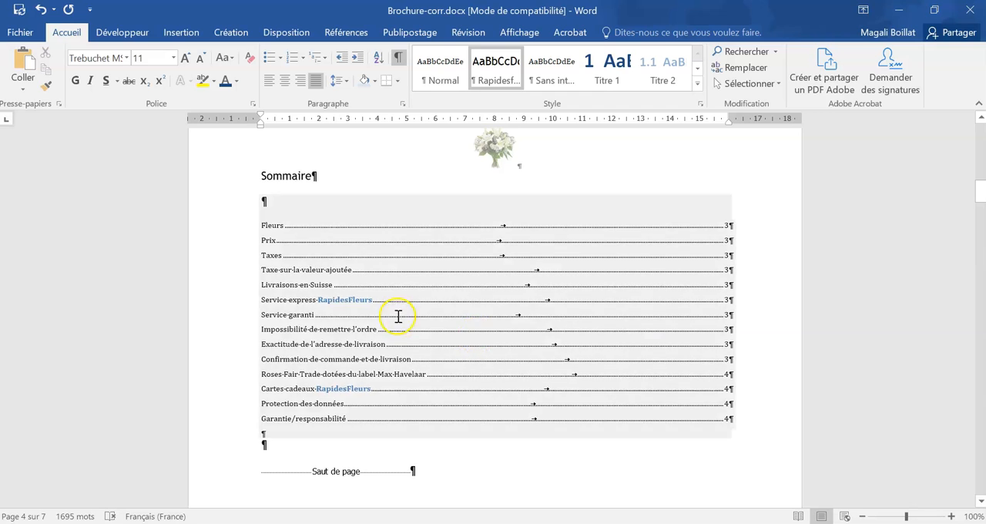
pyautogui.rightClick(396, 315)
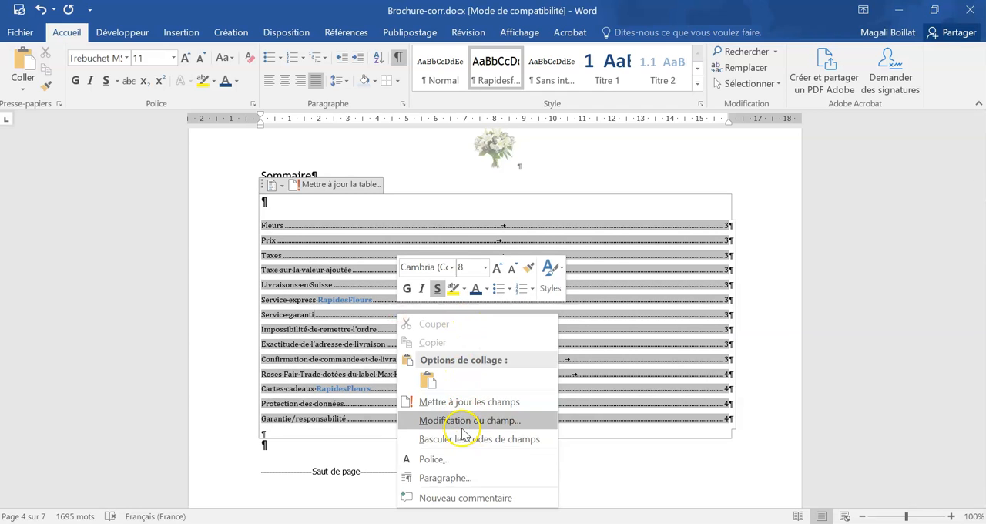
pyautogui.click(461, 401)
pyautogui.click(461, 262)
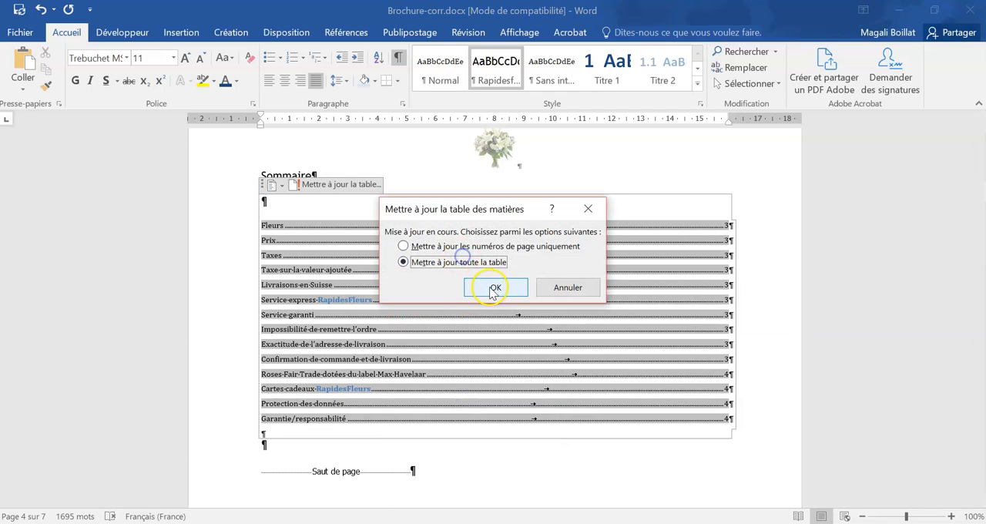
pyautogui.click(495, 285)
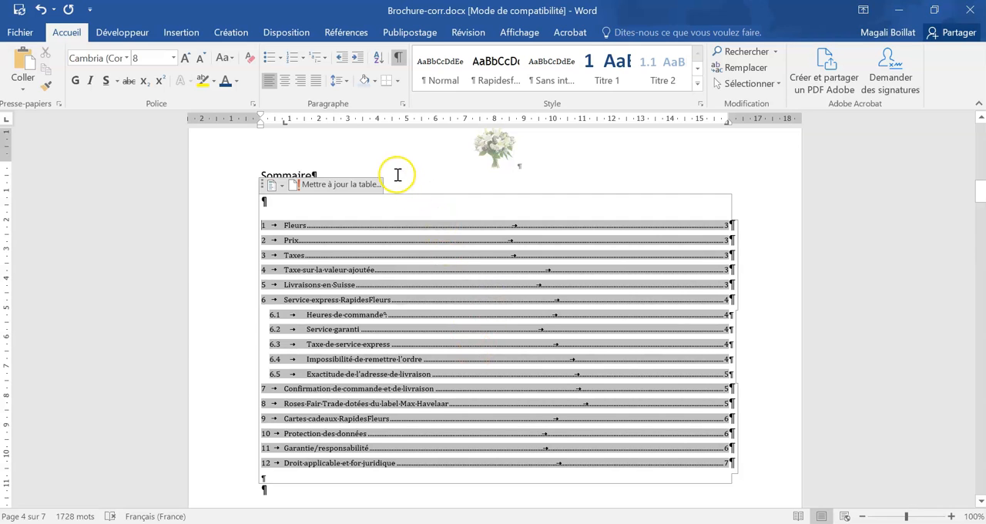
# - Apply the En-tête style from the style gallery to the Sommaire title above the table of contents
pyautogui.click(396, 175)
pyautogui.scroll(-1, 608, 403)
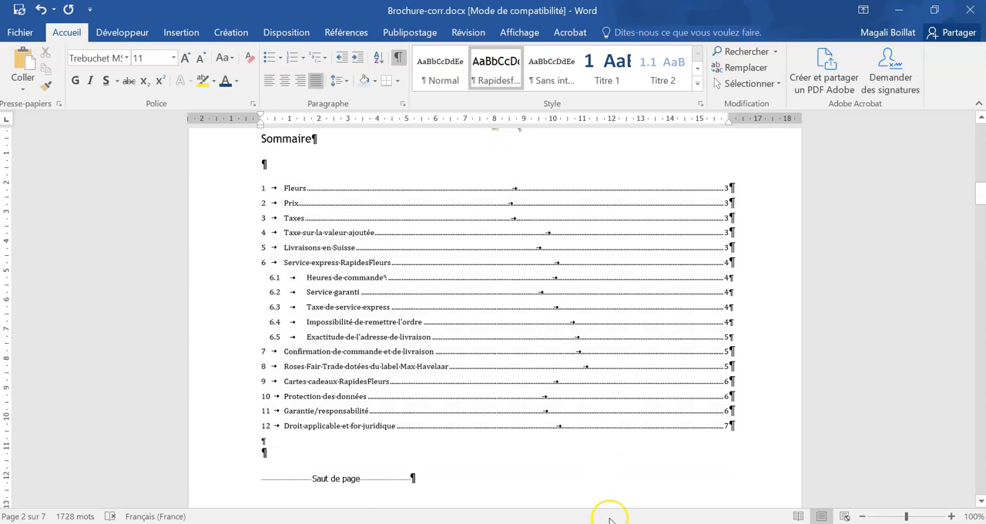
pyautogui.click(226, 136)
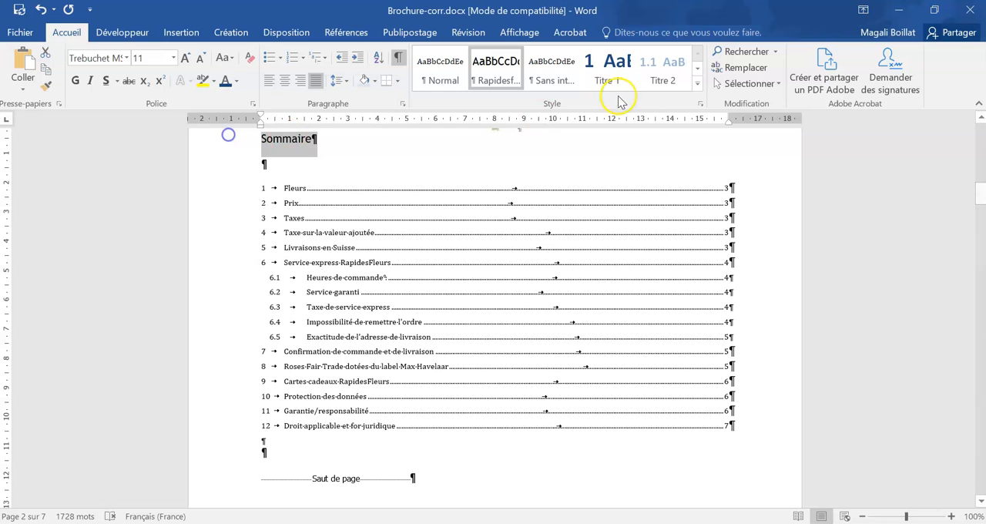
pyautogui.click(698, 86)
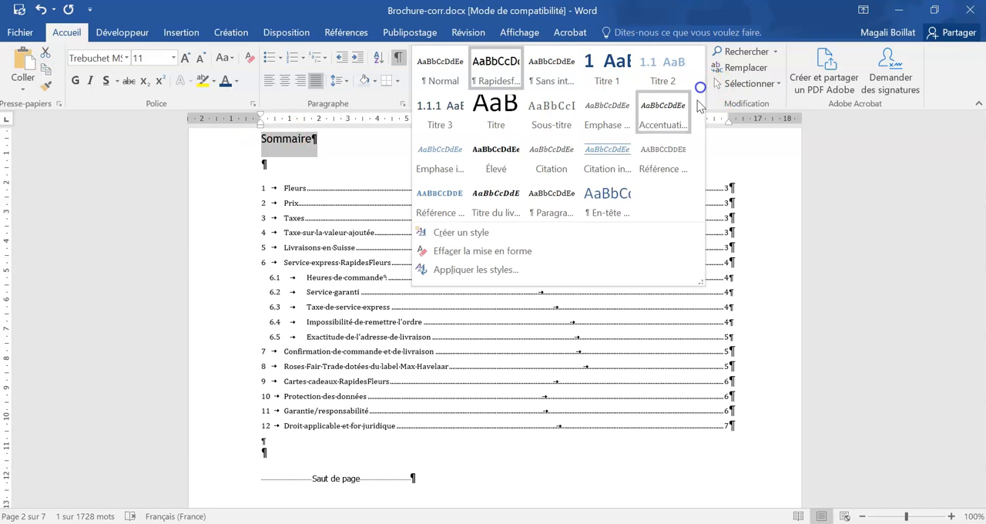
pyautogui.click(605, 199)
pyautogui.scroll(2, 344, 222)
pyautogui.click(345, 222)
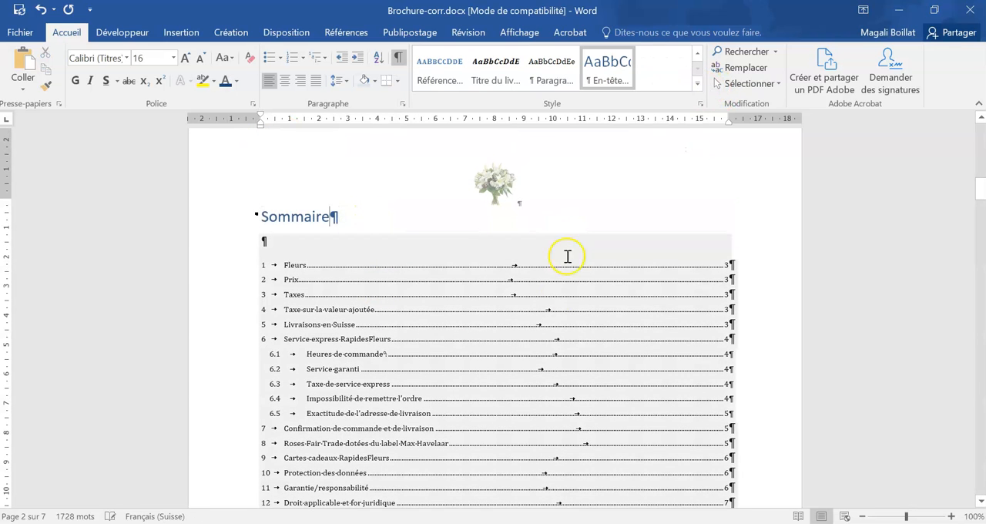
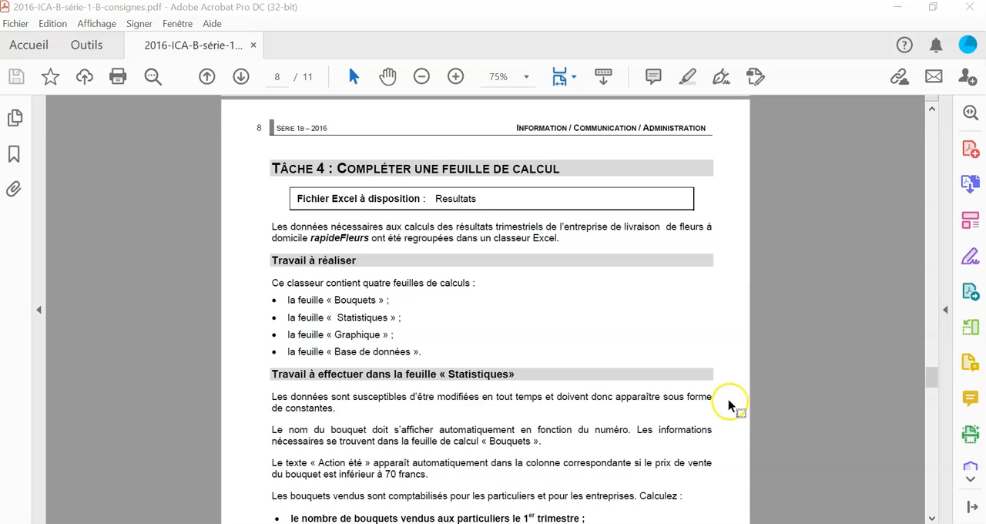
# - Switch to the Resultats-corr.xlsx workbook in Excel and examine the Bouquets list, then the bouquet numbers and empty areas of the Statistiques sheet
pyautogui.click(292, 478)
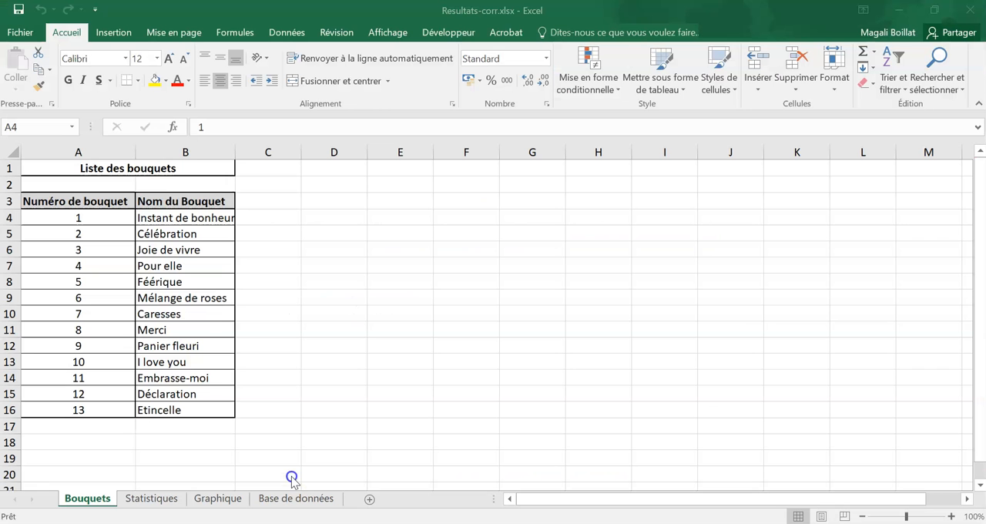
pyautogui.click(297, 413)
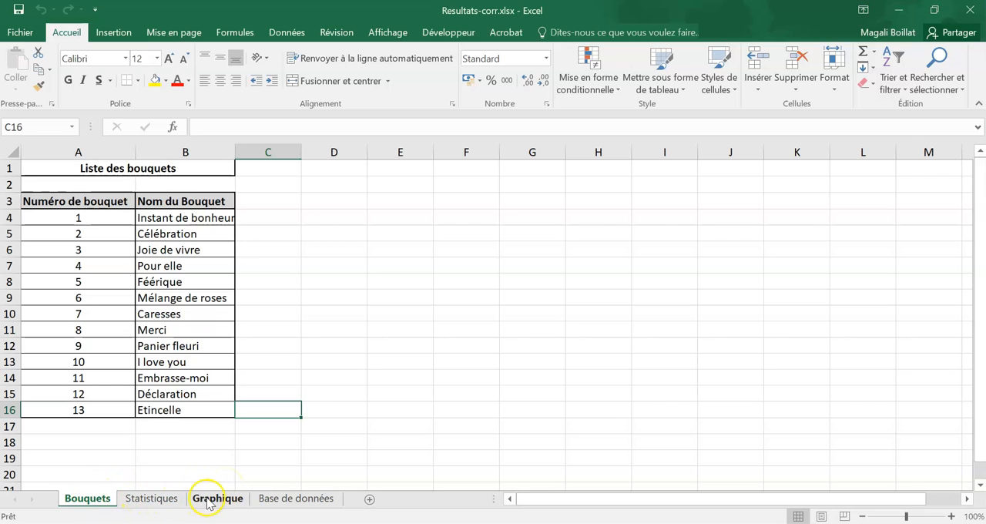
pyautogui.click(300, 445)
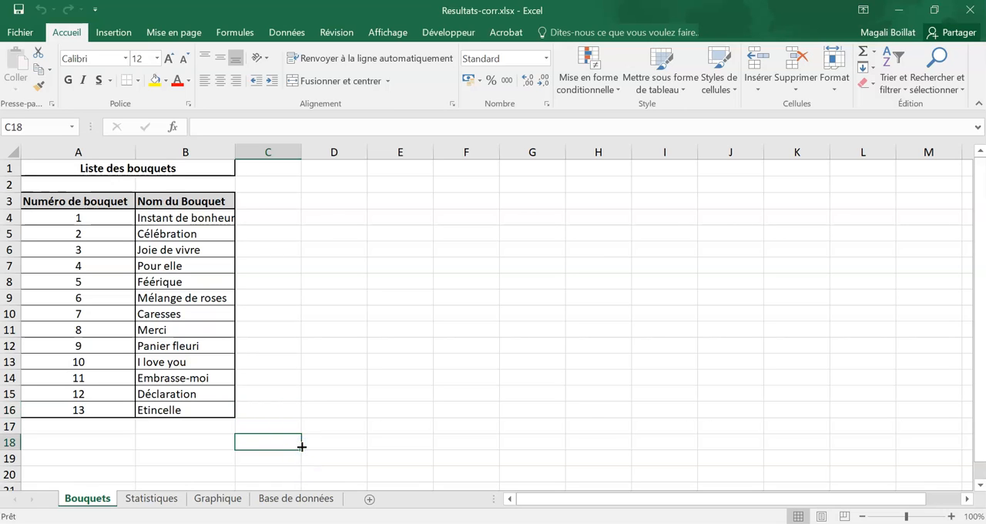
pyautogui.click(154, 500)
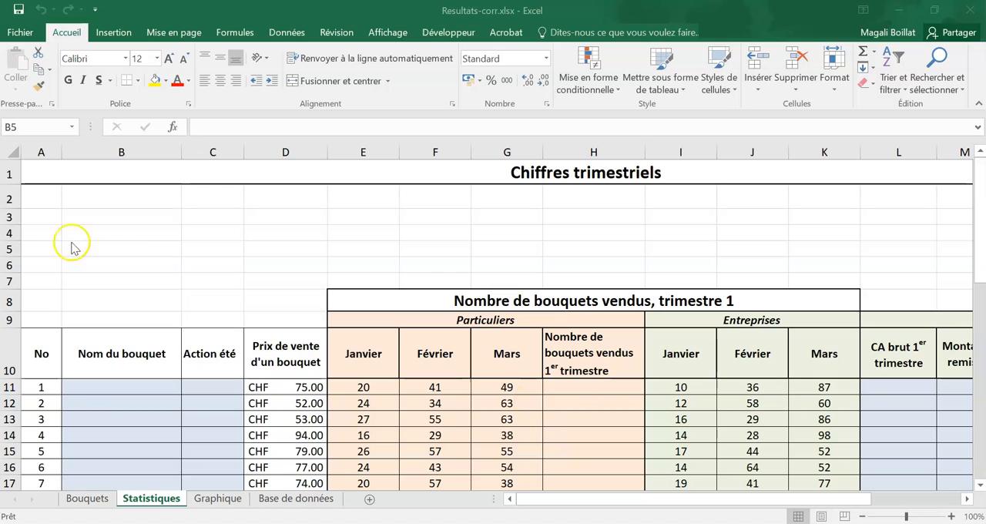
pyautogui.moveTo(9, 199); pyautogui.dragTo(9, 280)
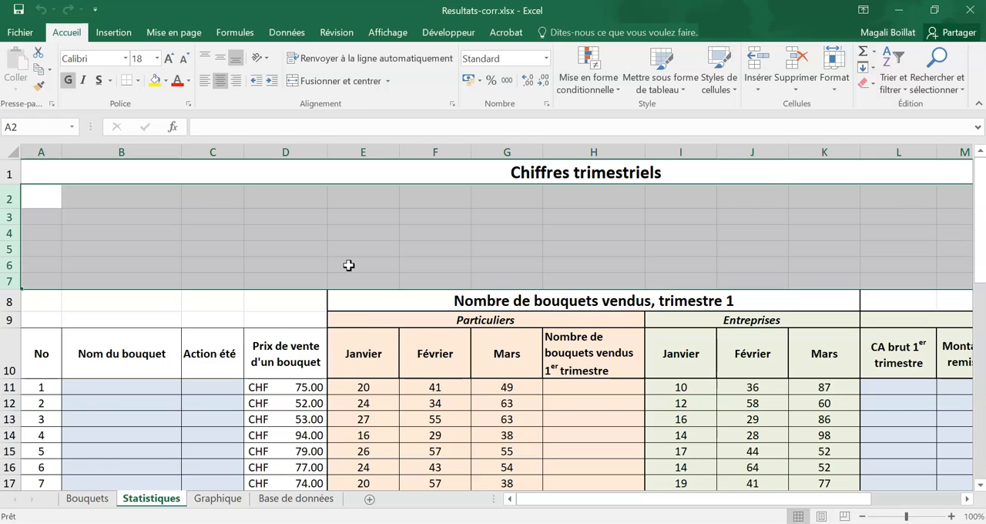
pyautogui.click(158, 381)
pyautogui.scroll(-1, 159, 381)
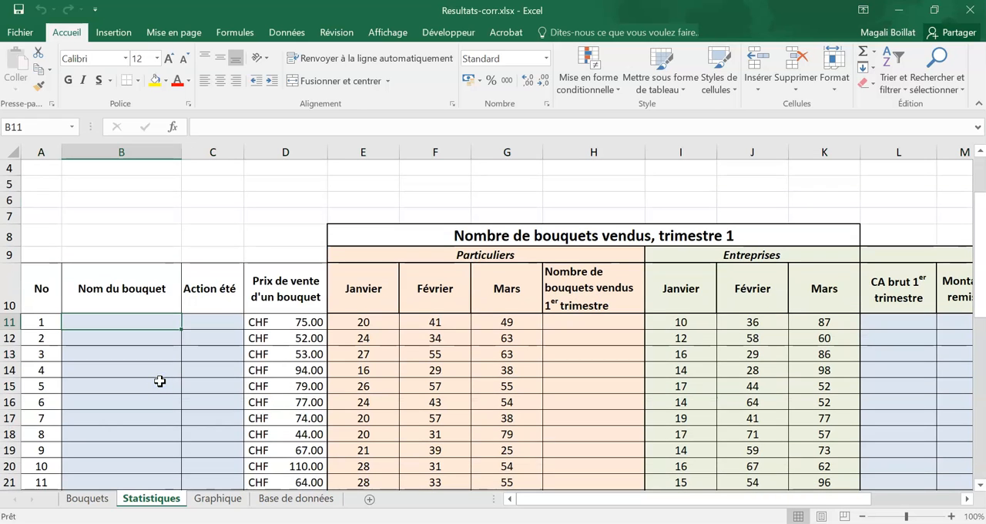
pyautogui.moveTo(46, 323); pyautogui.dragTo(45, 432)
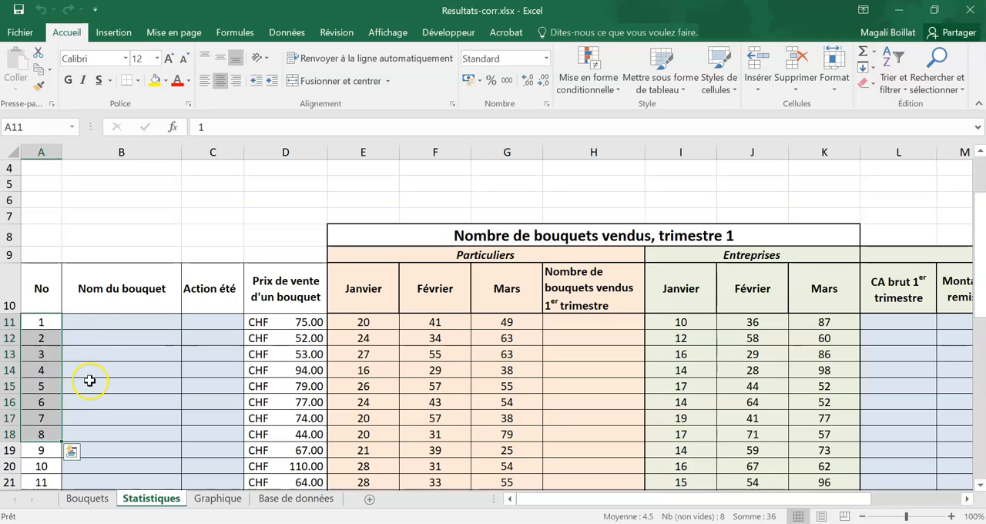
pyautogui.click(110, 322)
# - Examine the number and name columns in A4:B16 of the Bouquets sheet against the Nom du bouquet column in Statistiques
pyautogui.click(97, 504)
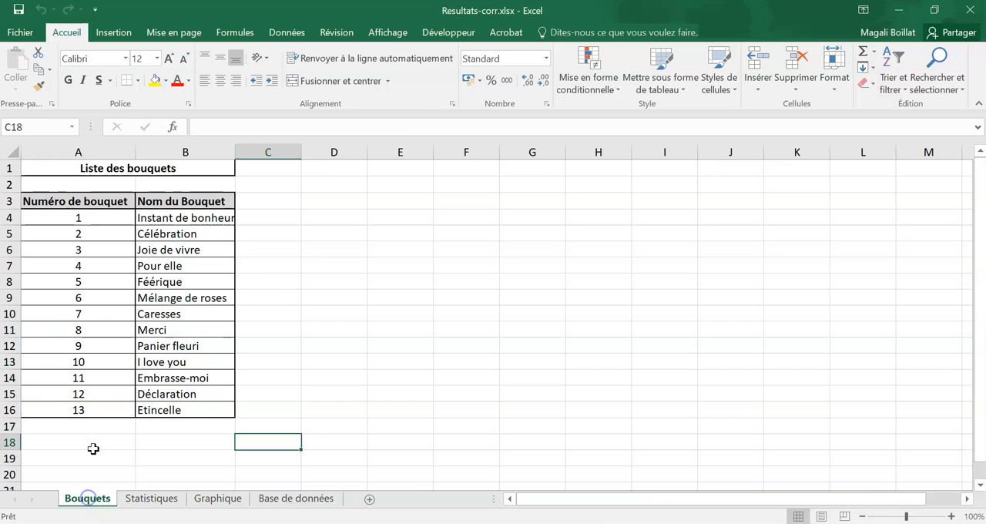
pyautogui.moveTo(146, 409); pyautogui.dragTo(91, 213)
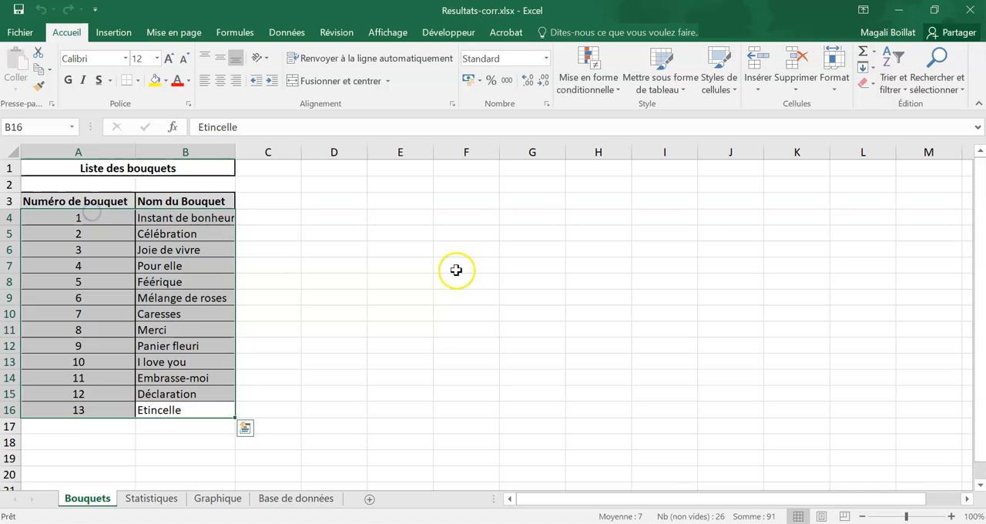
pyautogui.click(279, 279)
pyautogui.click(160, 502)
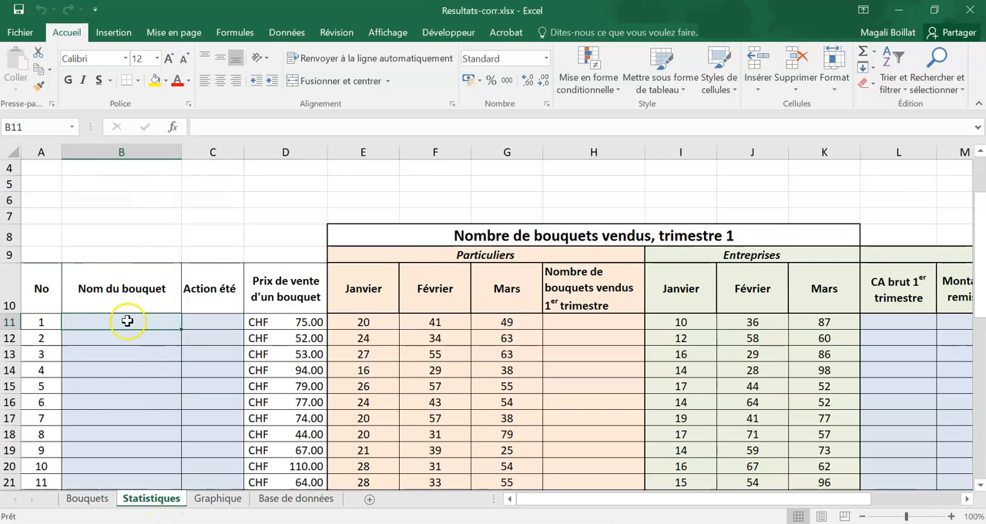
pyautogui.click(87, 498)
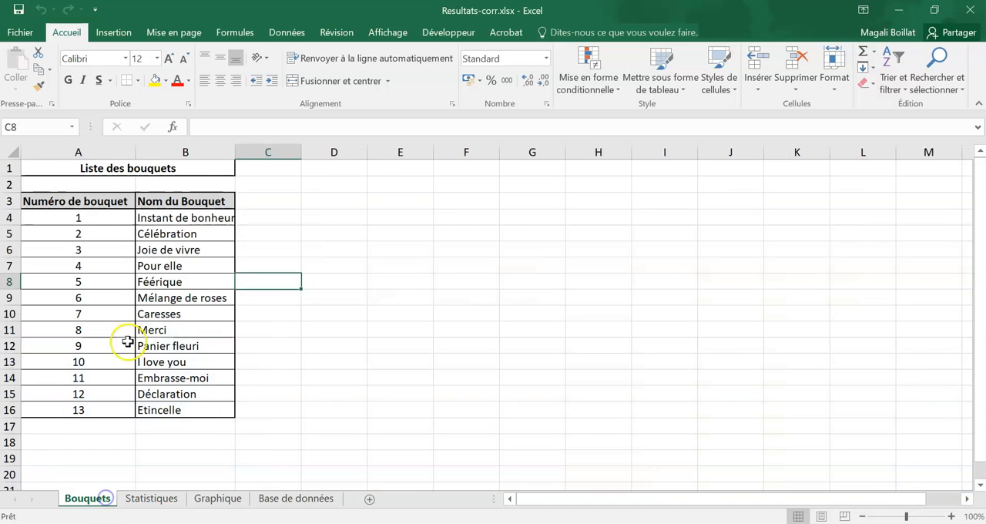
pyautogui.moveTo(84, 207); pyautogui.dragTo(83, 410)
pyautogui.moveTo(194, 210); pyautogui.dragTo(187, 411)
pyautogui.click(315, 317)
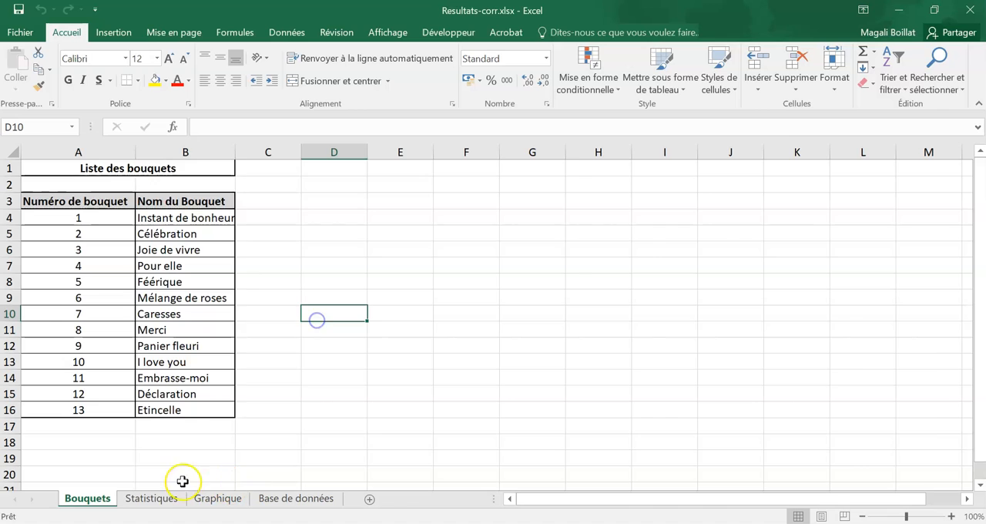
# - Start a RECHERCHEV function in cell B11 of the Statistiques sheet with A11 as the lookup value
pyautogui.click(171, 499)
pyautogui.write('=rec')
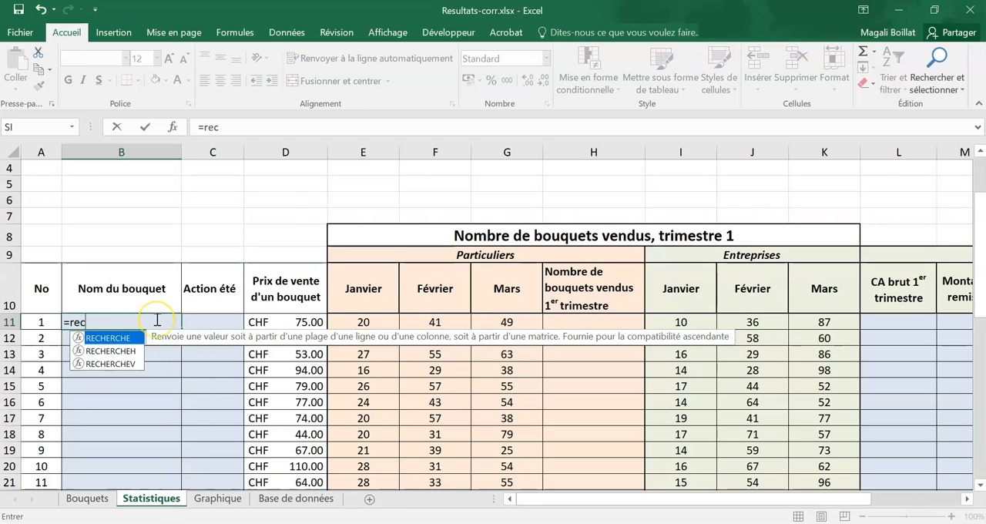
pyautogui.write('herche')
pyautogui.click(123, 363)
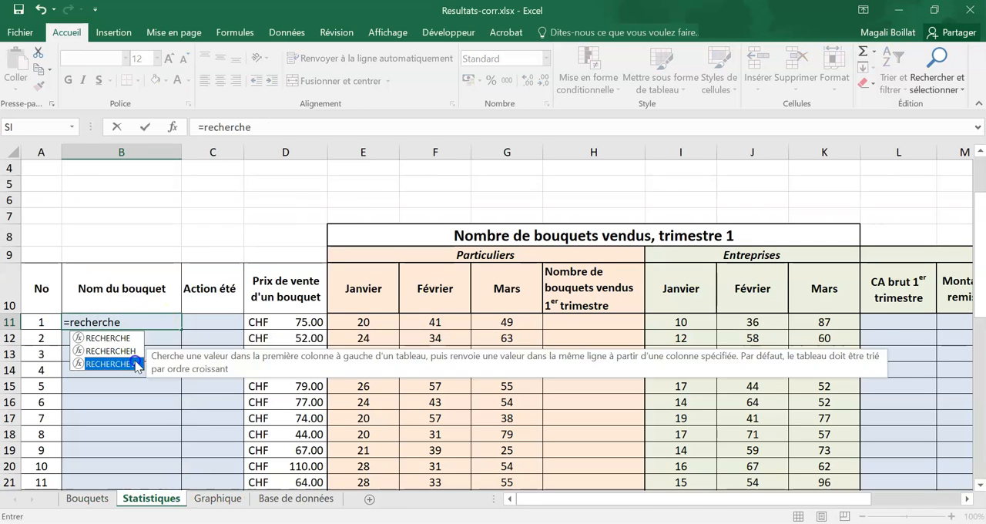
pyautogui.doubleClick(123, 364)
pyautogui.click(172, 127)
pyautogui.moveTo(492, 137); pyautogui.dragTo(412, 218)
pyautogui.click(518, 258)
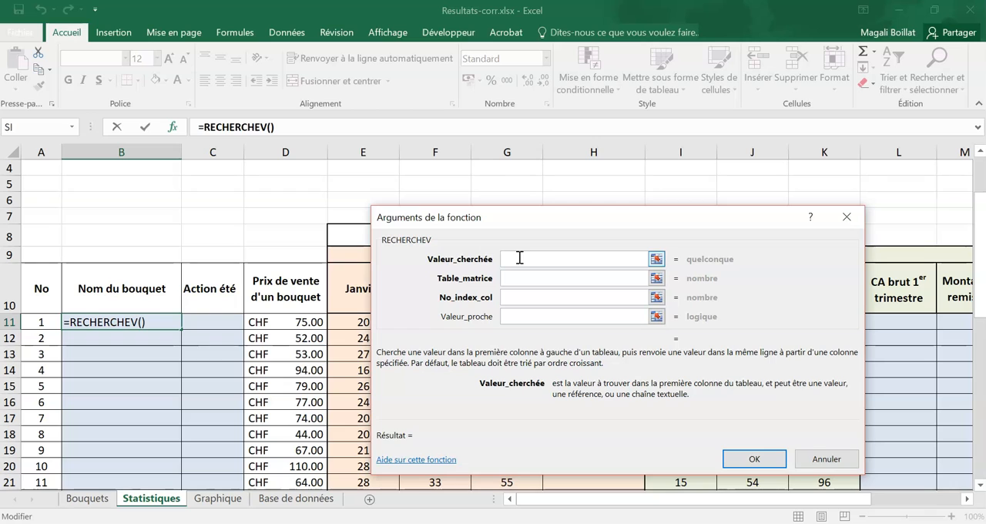
pyautogui.click(34, 322)
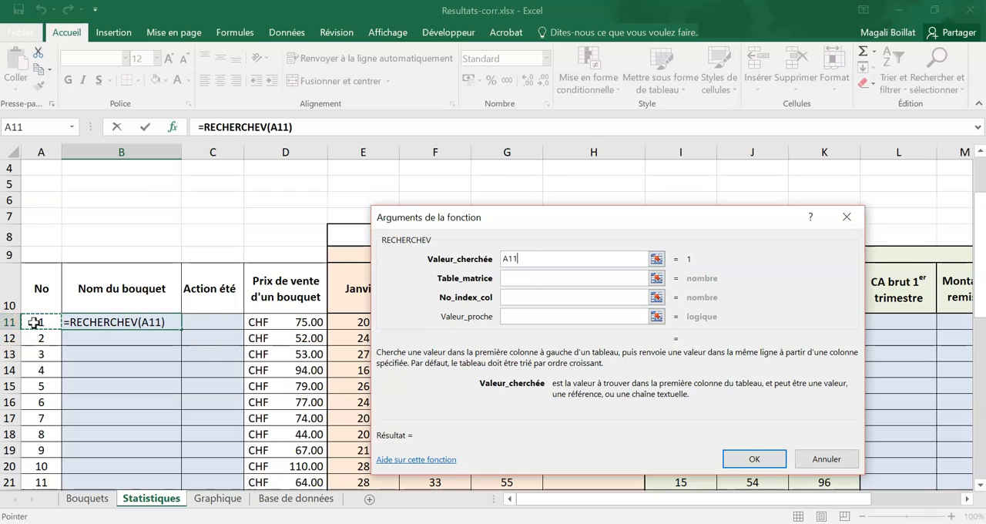
# - Complete the RECHERCHEV arguments with table range Bouquets!$A$4:$B$16, column index 2 and Valeur_proche 0, and confirm the function
pyautogui.click(531, 276)
pyautogui.click(88, 498)
pyautogui.moveTo(81, 216); pyautogui.dragTo(183, 405)
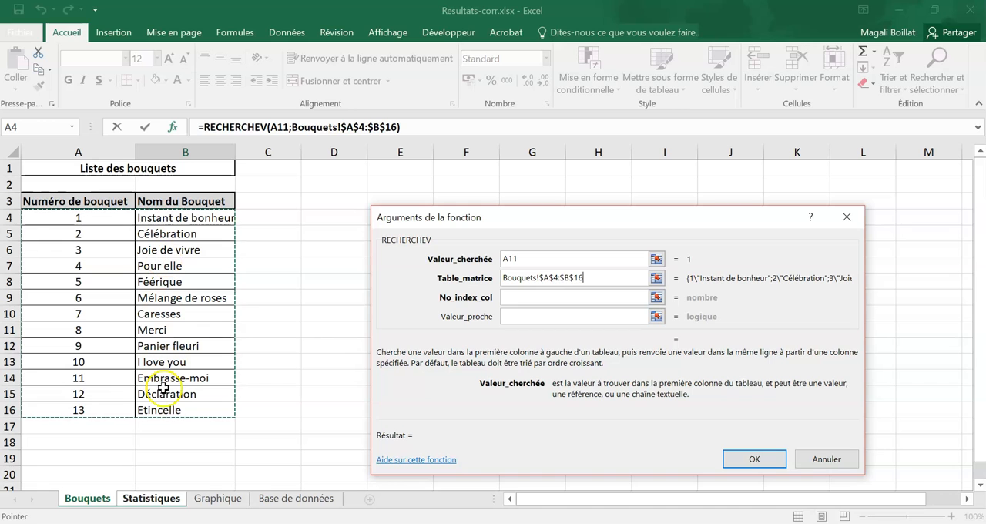
pyautogui.click(556, 297)
pyautogui.write('2')
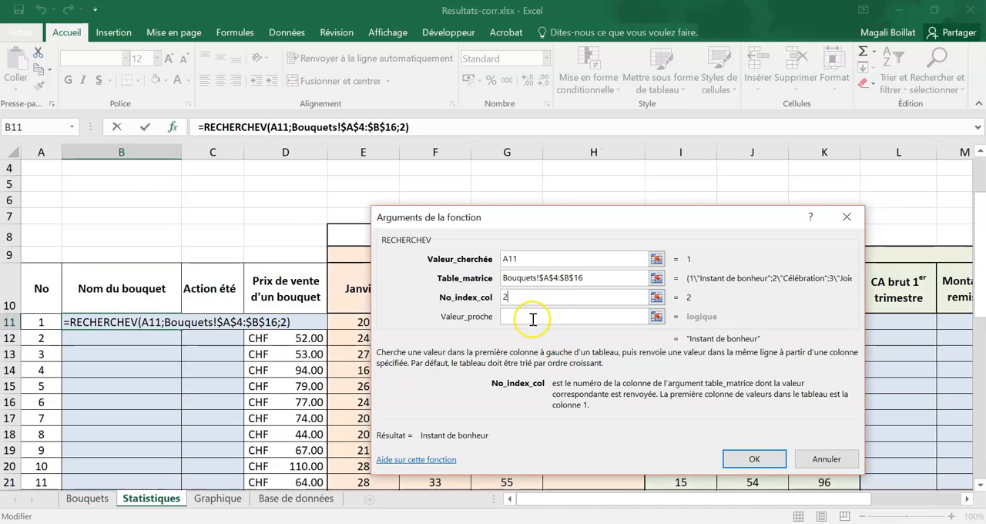
pyautogui.click(530, 316)
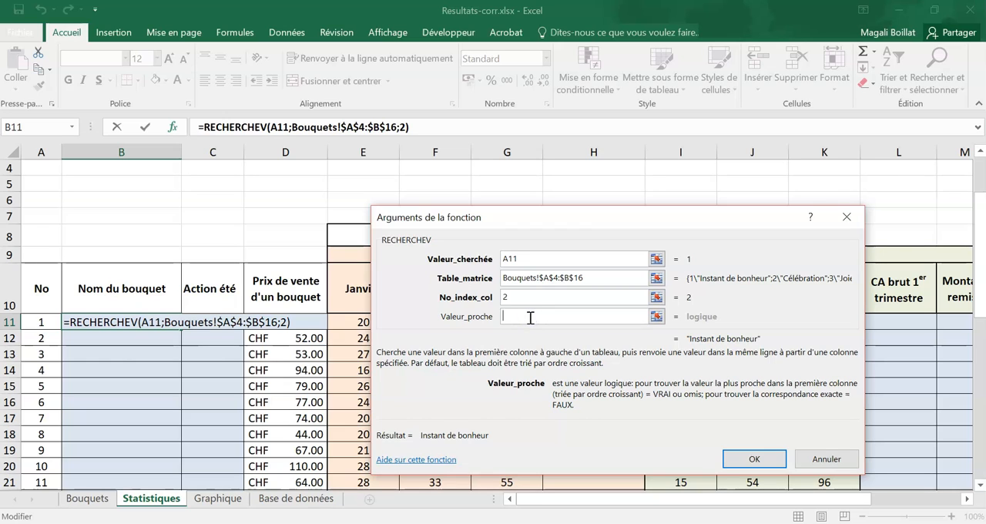
pyautogui.click(85, 498)
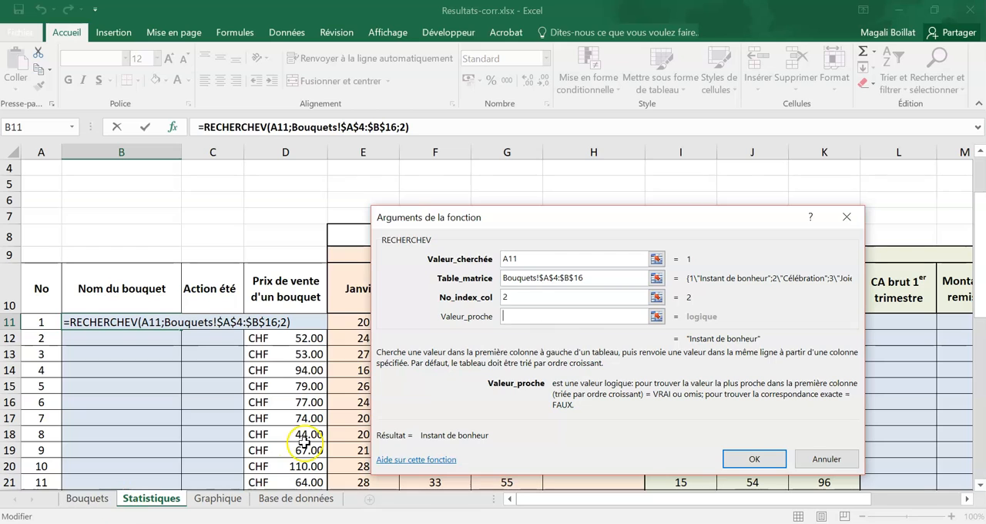
pyautogui.write('0')
pyautogui.click(607, 442)
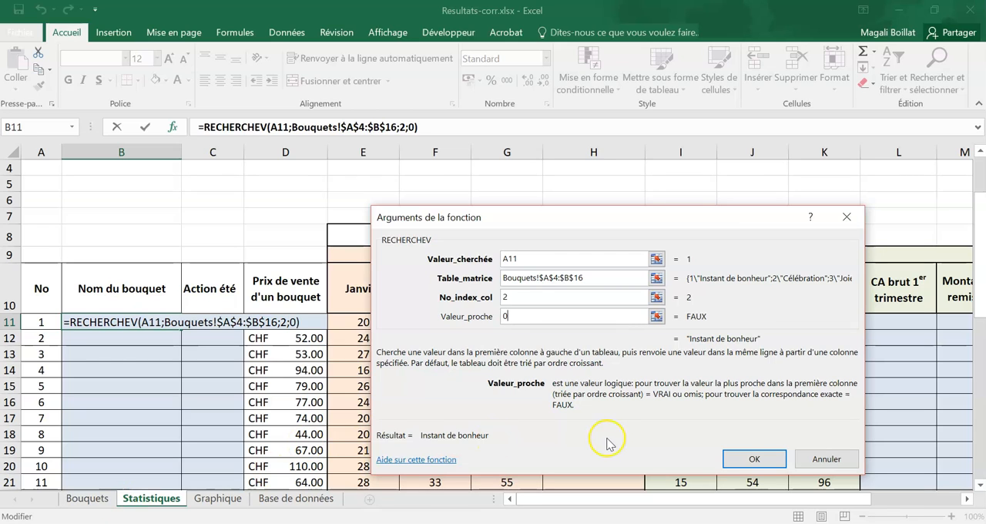
pyautogui.click(751, 459)
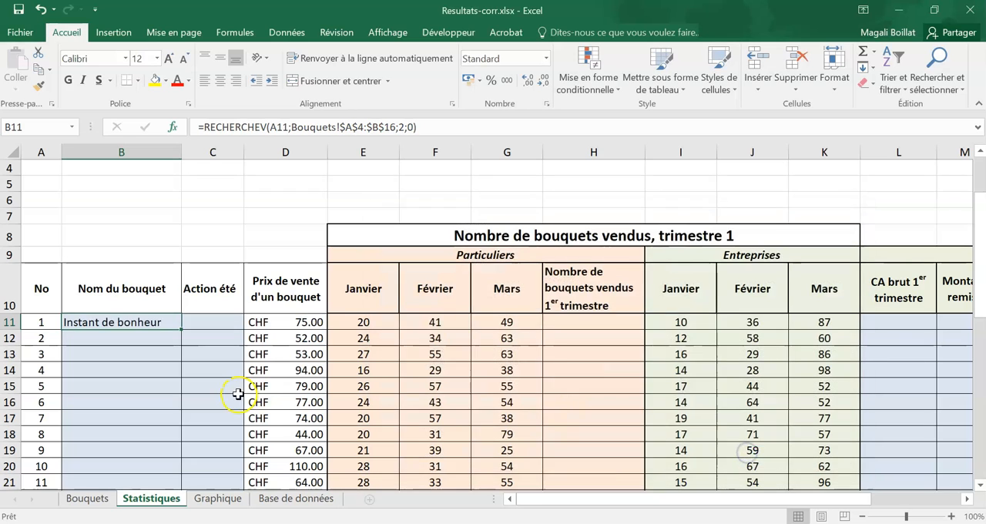
# - Fill the B11 bouquet name formula down to B23, copying it without the formatting
pyautogui.scroll(-2, 235, 391)
pyautogui.moveTo(182, 226); pyautogui.dragTo(180, 416)
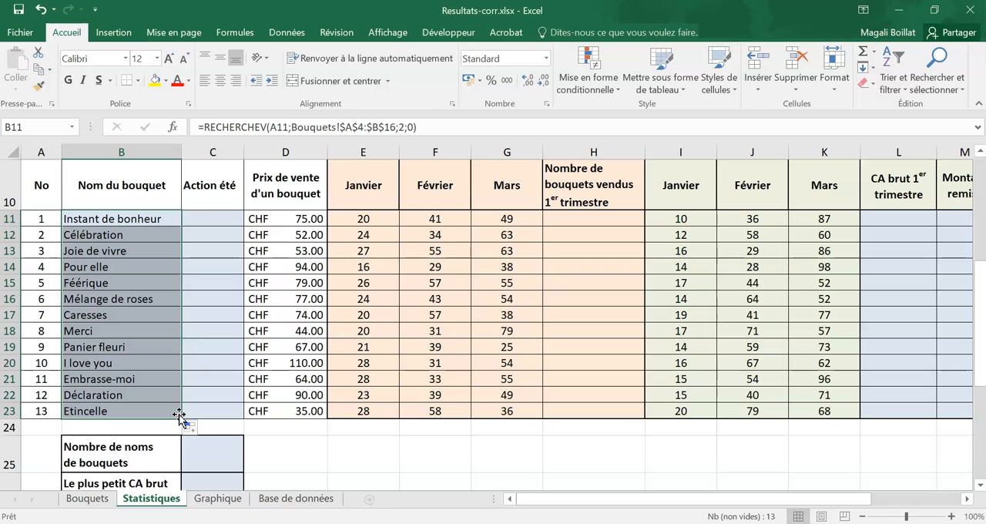
pyautogui.click(194, 428)
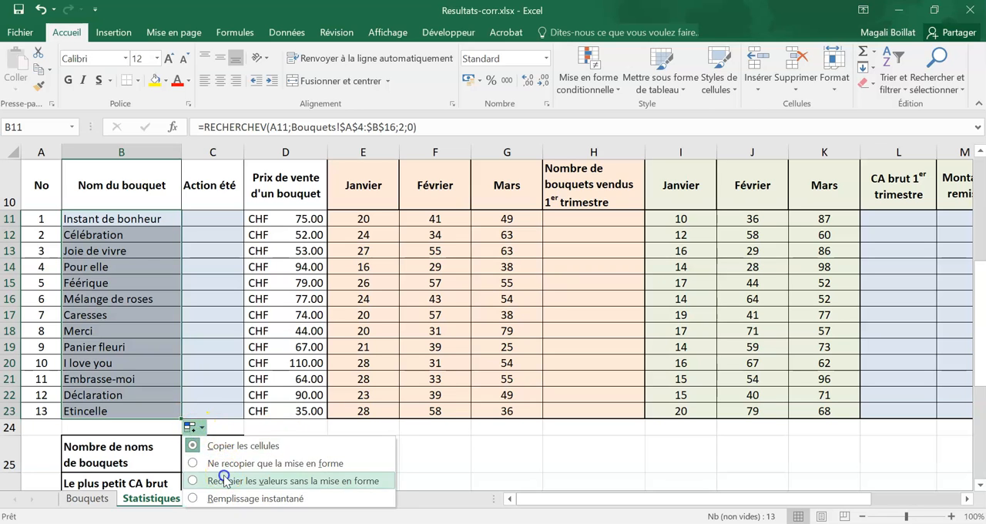
pyautogui.click(223, 471)
pyautogui.click(306, 439)
# - Enter the summer action criterion above the table: Action été in B3, < in C3 and 70 in D3
pyautogui.scroll(1, 304, 436)
pyautogui.click(232, 271)
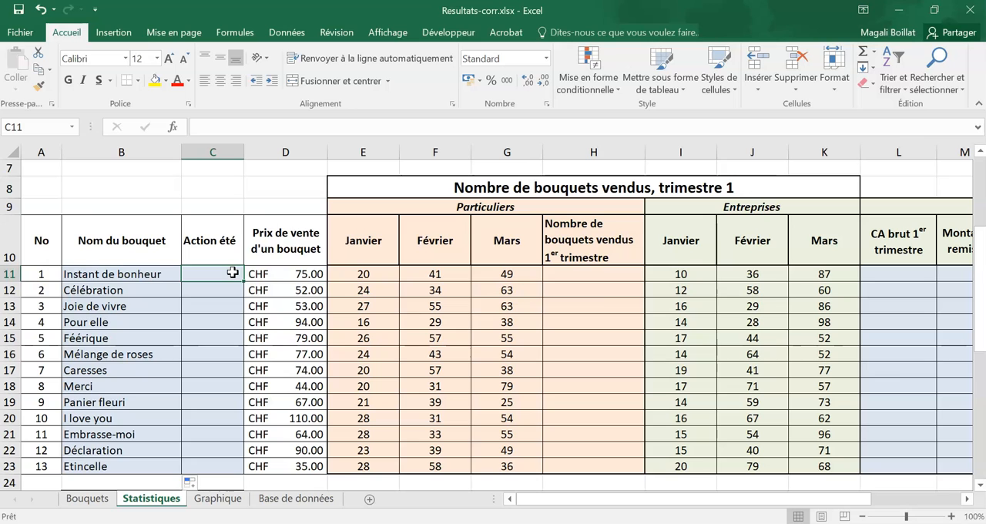
pyautogui.scroll(2, 270, 319)
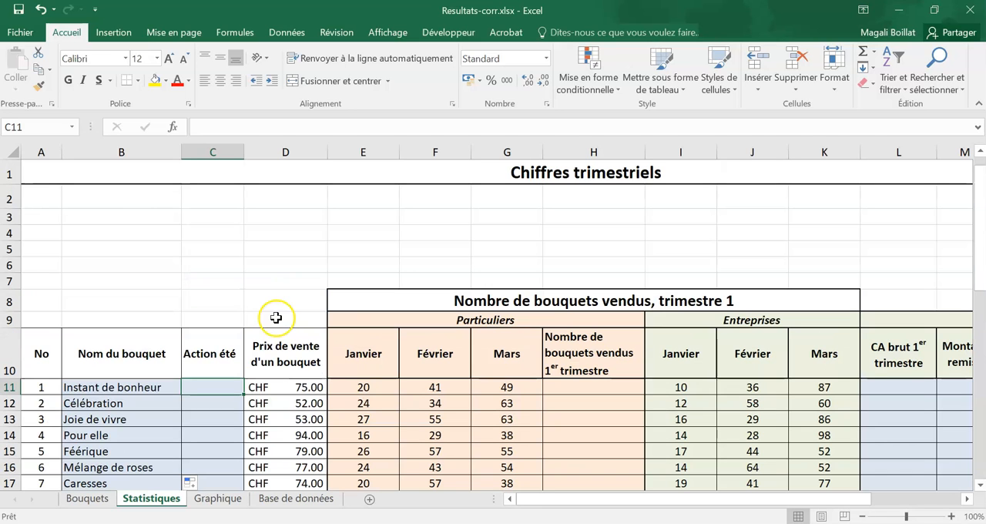
pyautogui.click(104, 218)
pyautogui.write('Action été')
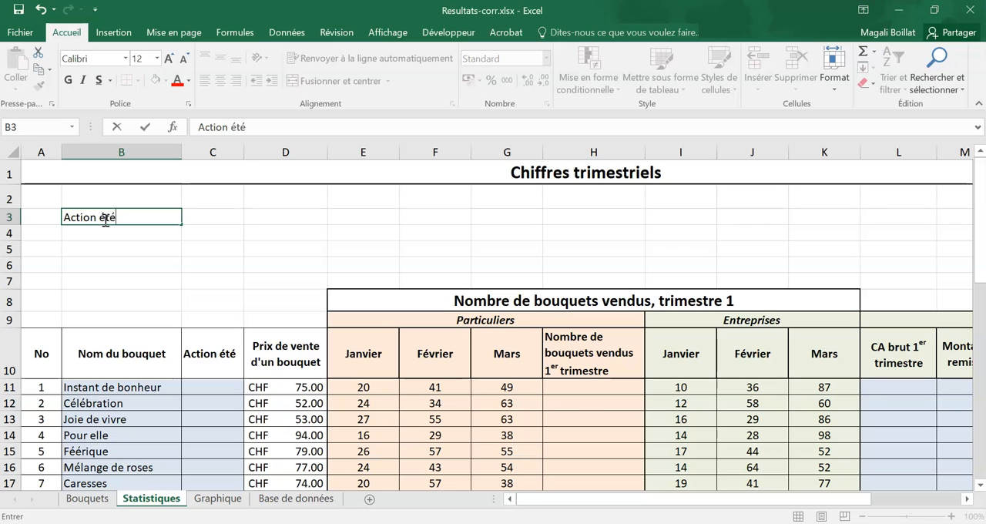
pyautogui.press('Tab')
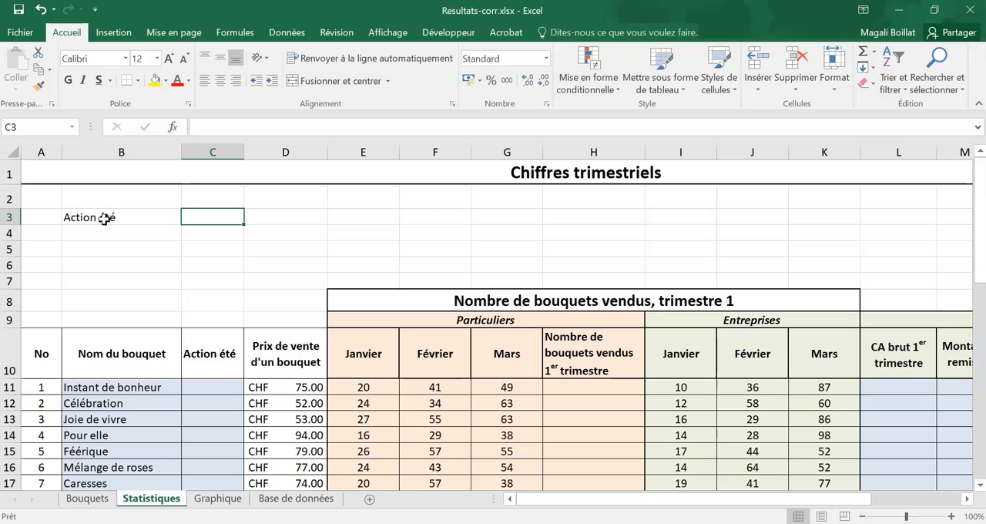
pyautogui.write('>')
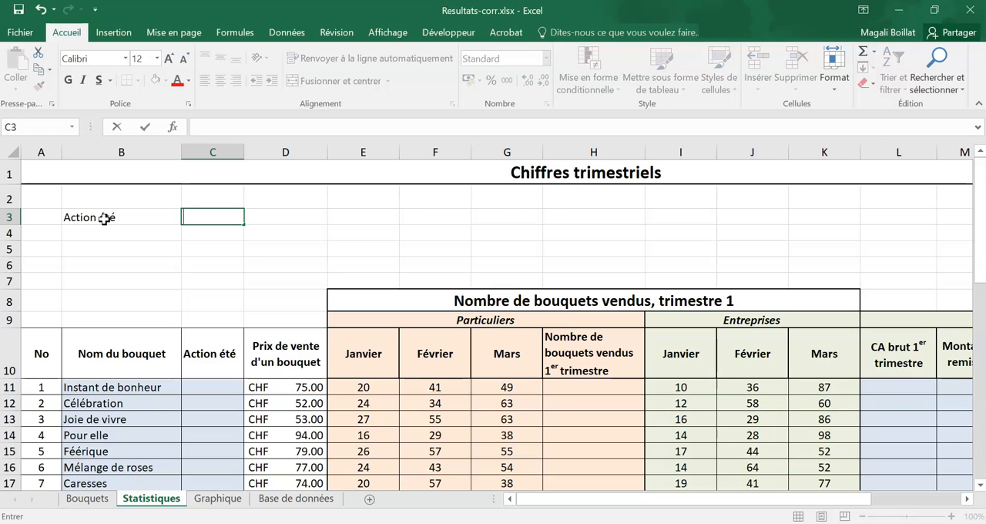
pyautogui.write('<')
pyautogui.press('Tab')
pyautogui.write('70')
pyautogui.press('Return')
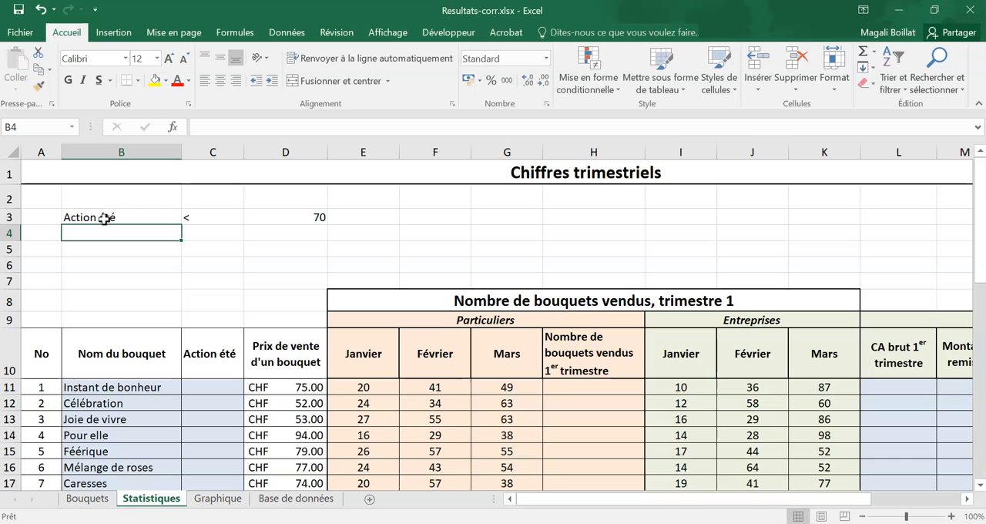
# - Start a SI function in cell C11 with the logical test D11<$D$3
pyautogui.click(223, 385)
pyautogui.write('=si(')
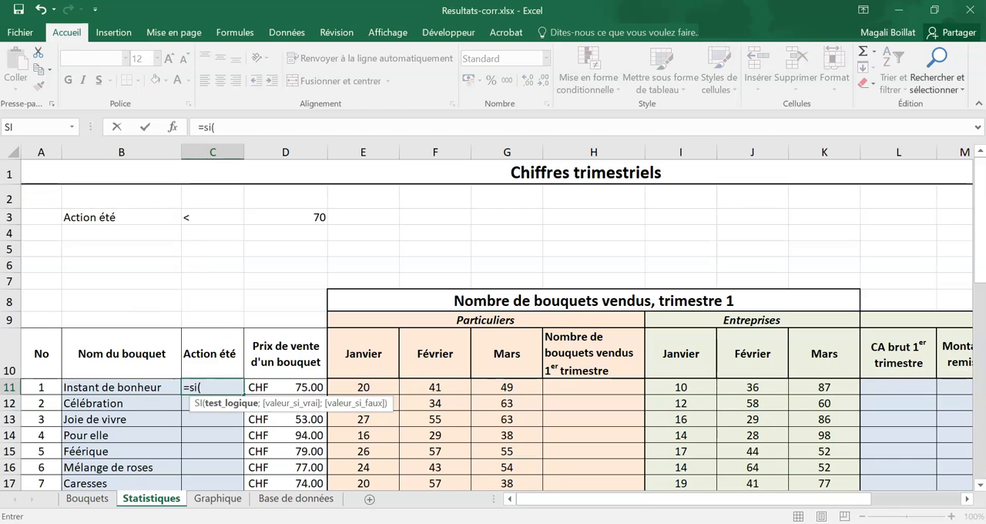
pyautogui.click(172, 126)
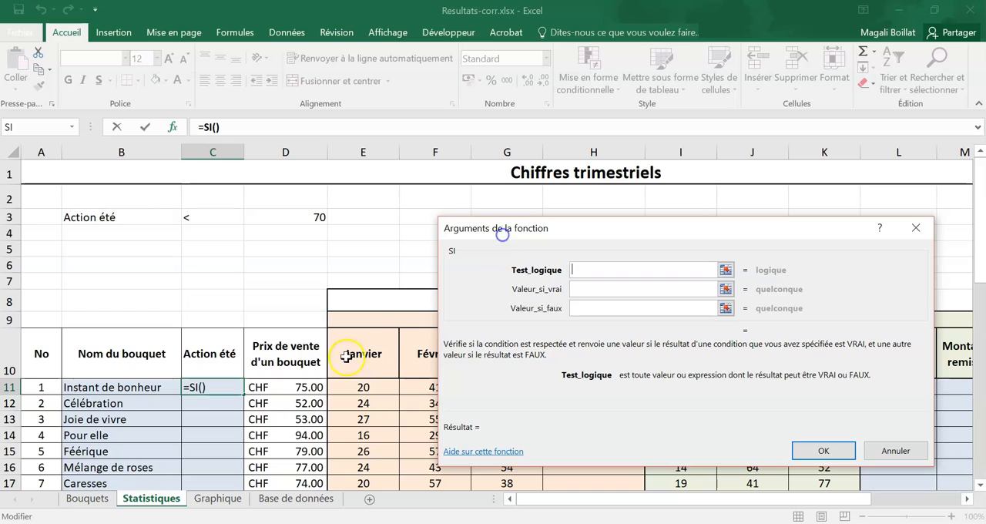
pyautogui.click(305, 386)
pyautogui.write('>')
pyautogui.write('<')
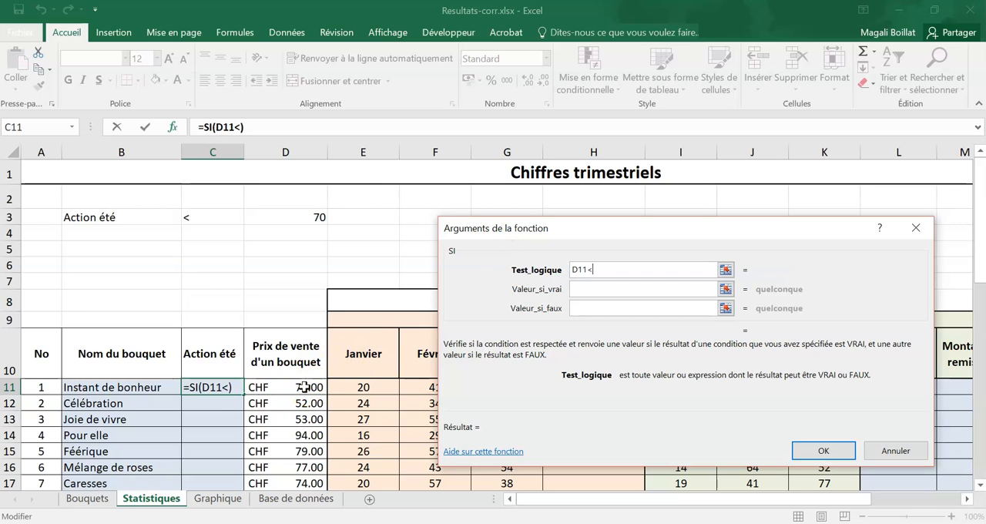
pyautogui.click(313, 218)
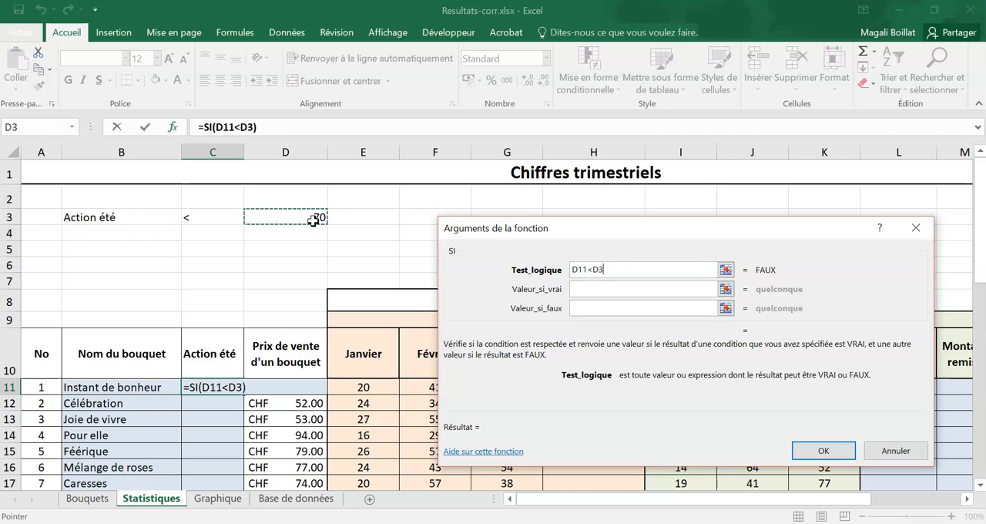
pyautogui.press('F4')
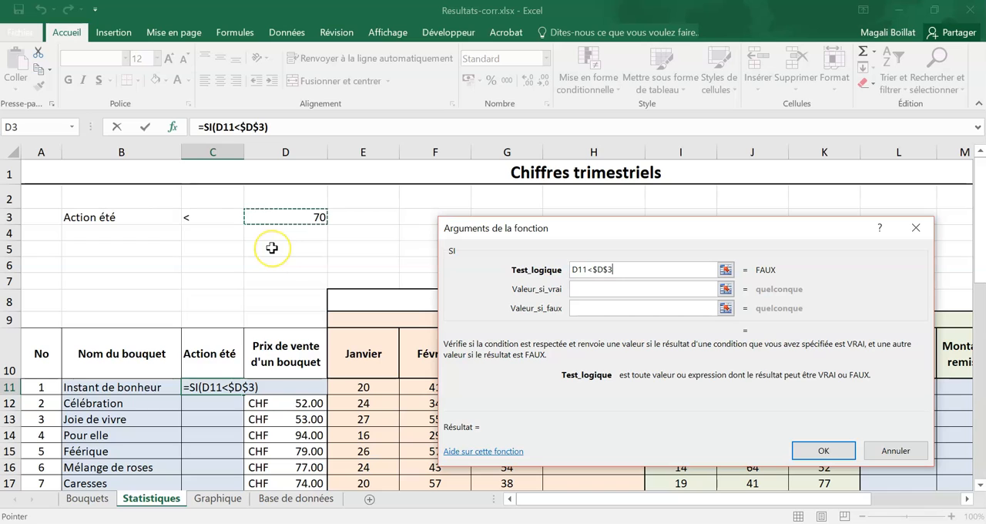
# - Complete the SI function with $B$3 as the value if true and "" as the value if false, and confirm it
pyautogui.click(608, 288)
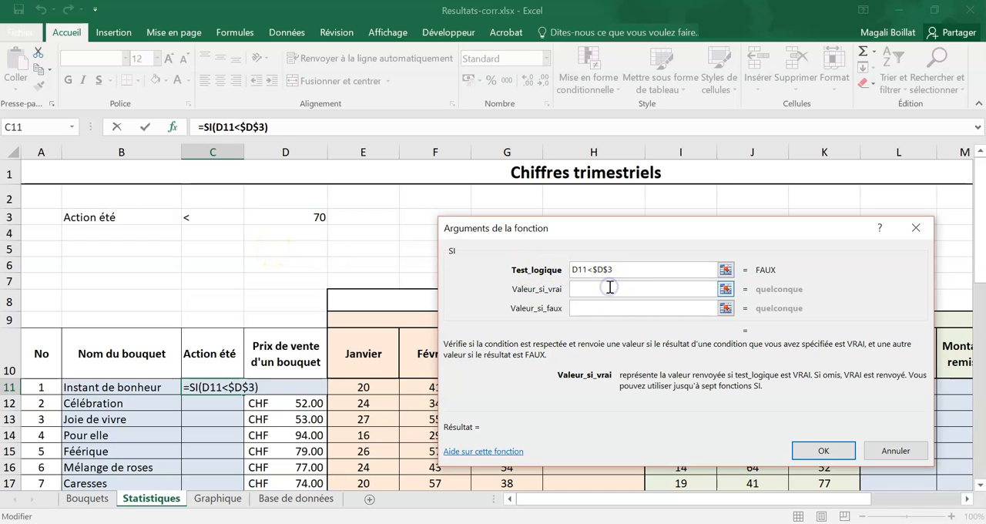
pyautogui.click(172, 216)
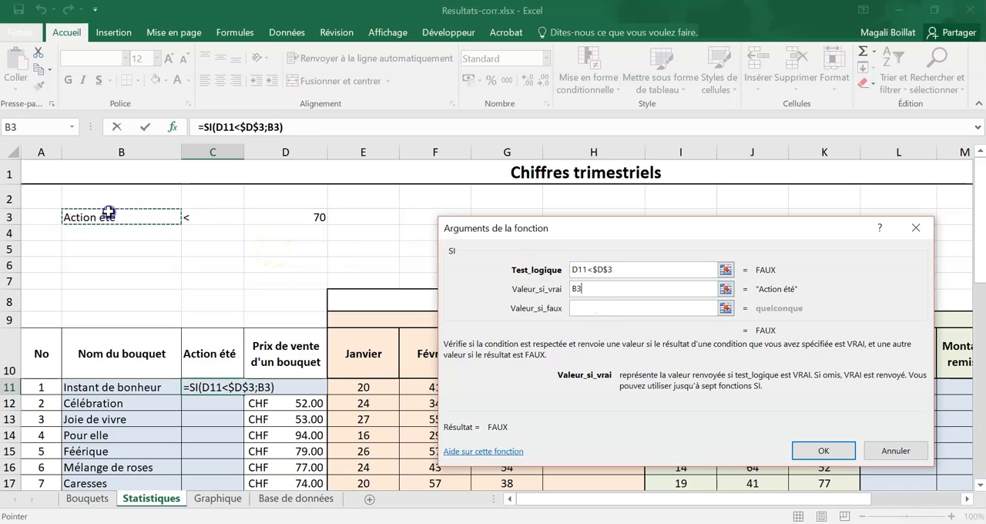
pyautogui.press('F4')
pyautogui.click(619, 308)
pyautogui.write('""')
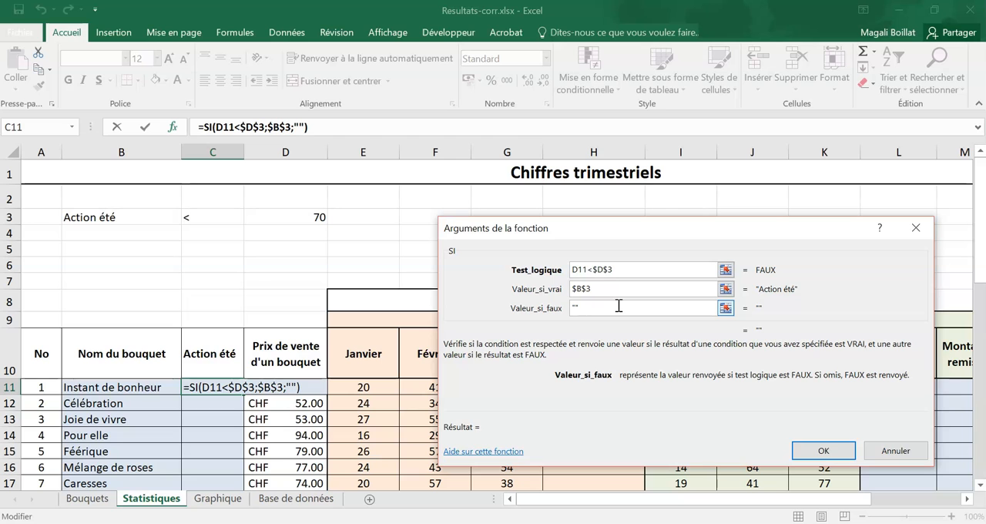
pyautogui.click(844, 455)
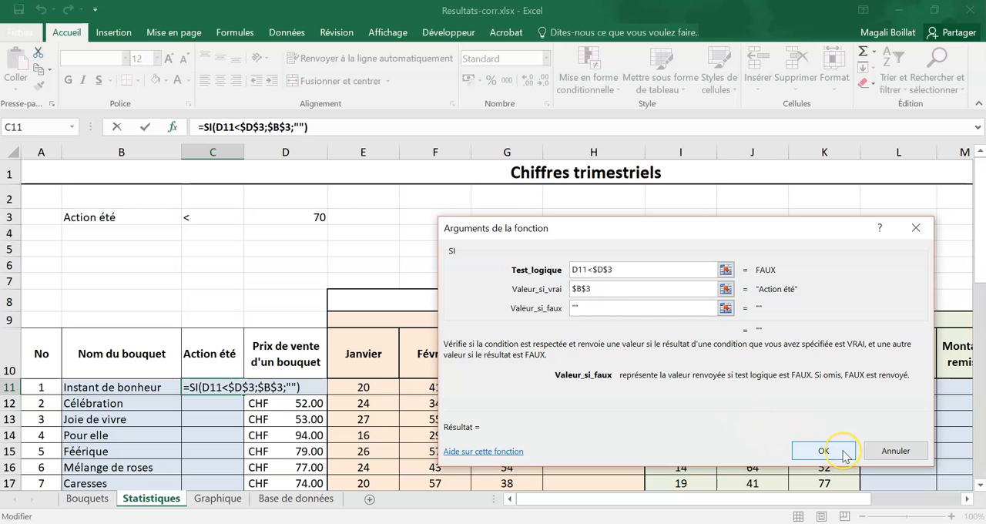
# - Fill the C11 summer action formula down to C23, copying it without the formatting
pyautogui.scroll(-2, 320, 377)
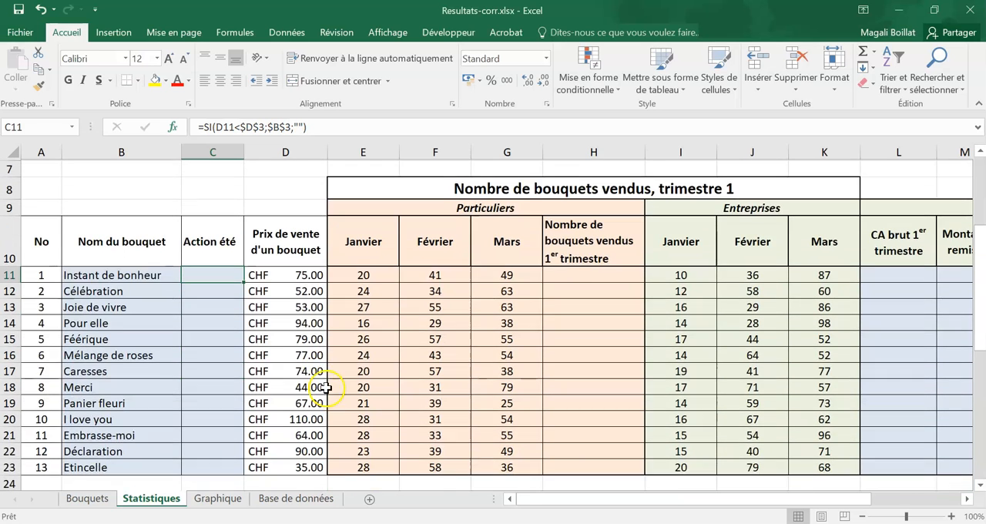
pyautogui.moveTo(247, 282); pyautogui.dragTo(233, 467)
pyautogui.scroll(-1, 243, 454)
pyautogui.click(252, 426)
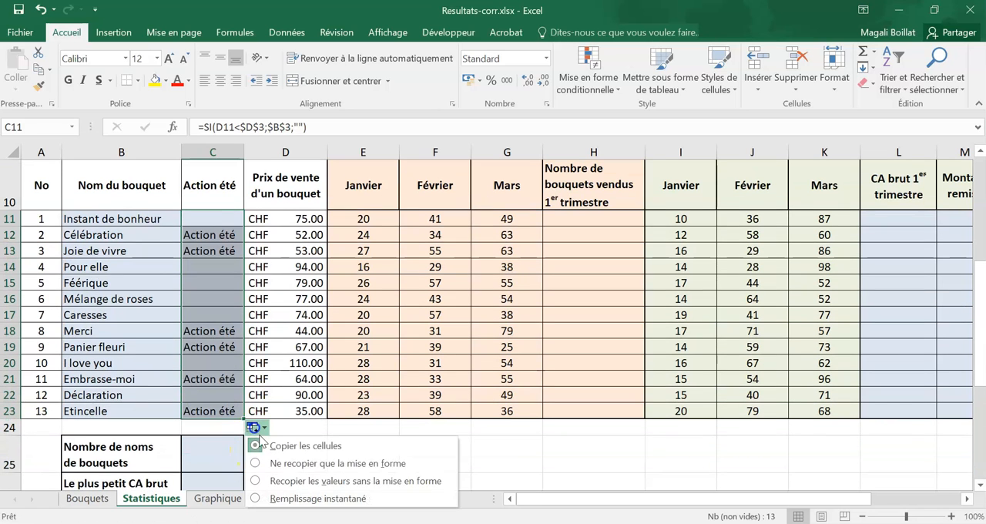
pyautogui.click(274, 480)
pyautogui.click(286, 441)
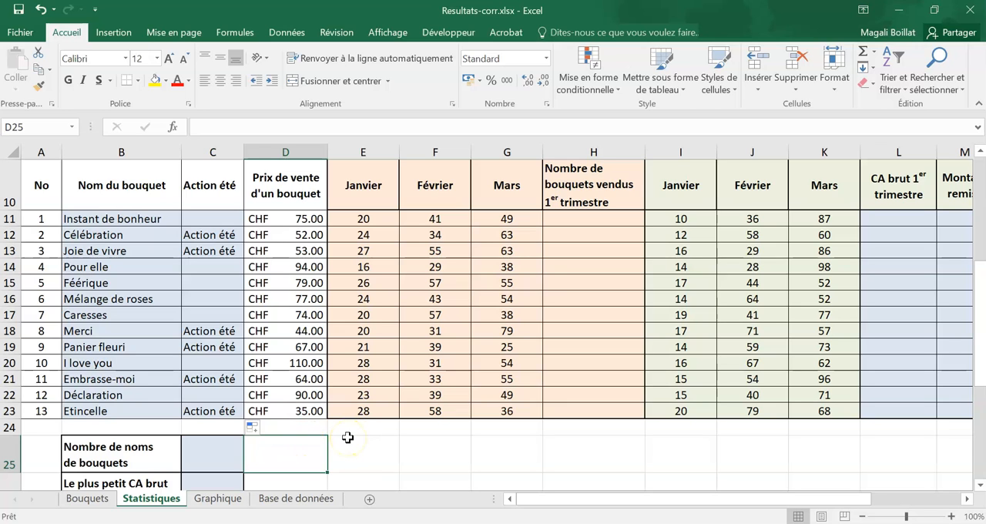
# - Examine the Particuliers and Entreprises columns, including the monthly sales, remise and rabais columns, to see which figures need calculating
pyautogui.scroll(1, 347, 437)
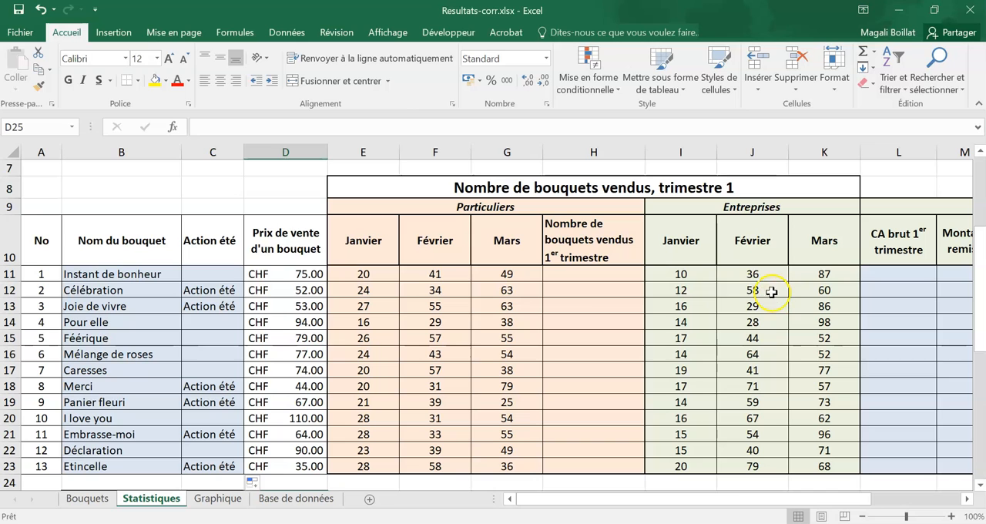
pyautogui.moveTo(532, 207); pyautogui.dragTo(524, 464)
pyautogui.moveTo(719, 208); pyautogui.dragTo(872, 462)
pyautogui.moveTo(877, 500); pyautogui.dragTo(900, 502)
pyautogui.click(741, 241)
pyautogui.click(798, 245)
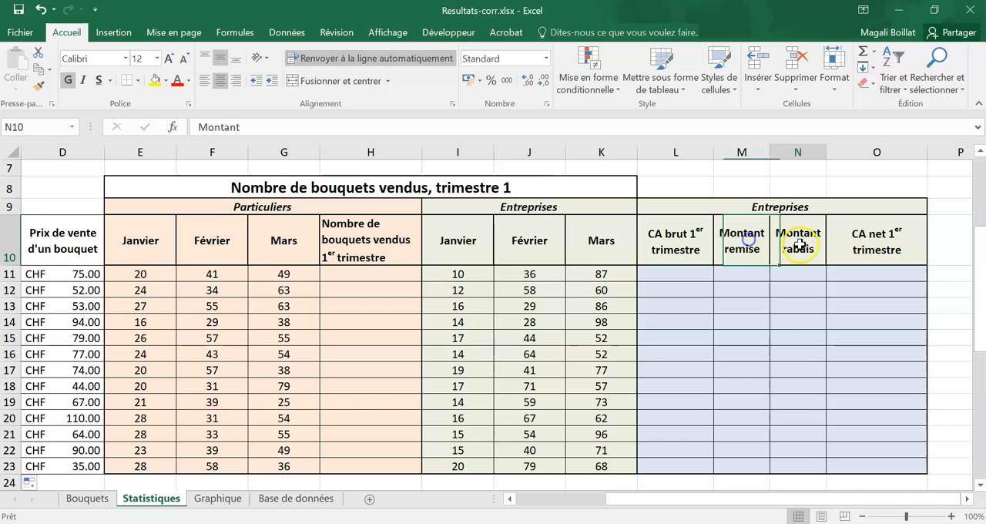
pyautogui.moveTo(785, 501); pyautogui.dragTo(692, 499)
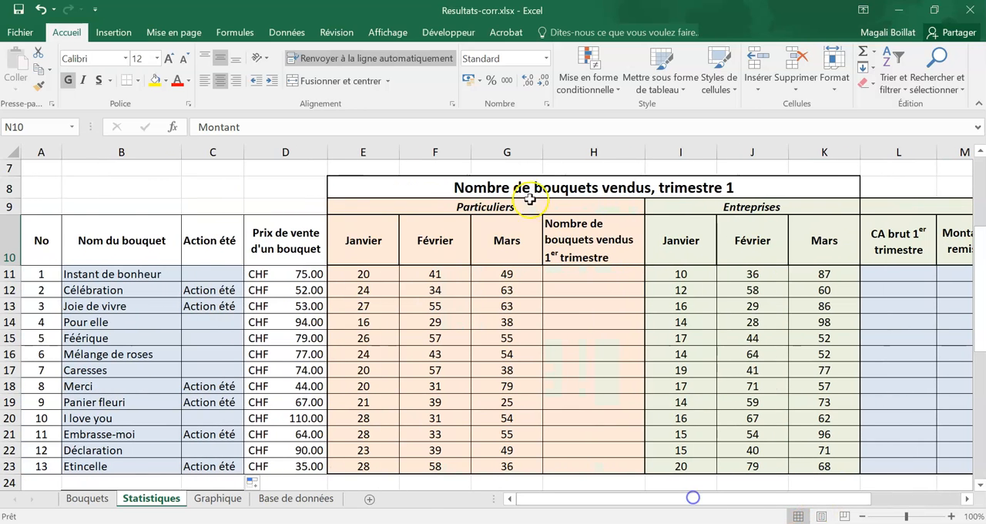
pyautogui.click(606, 274)
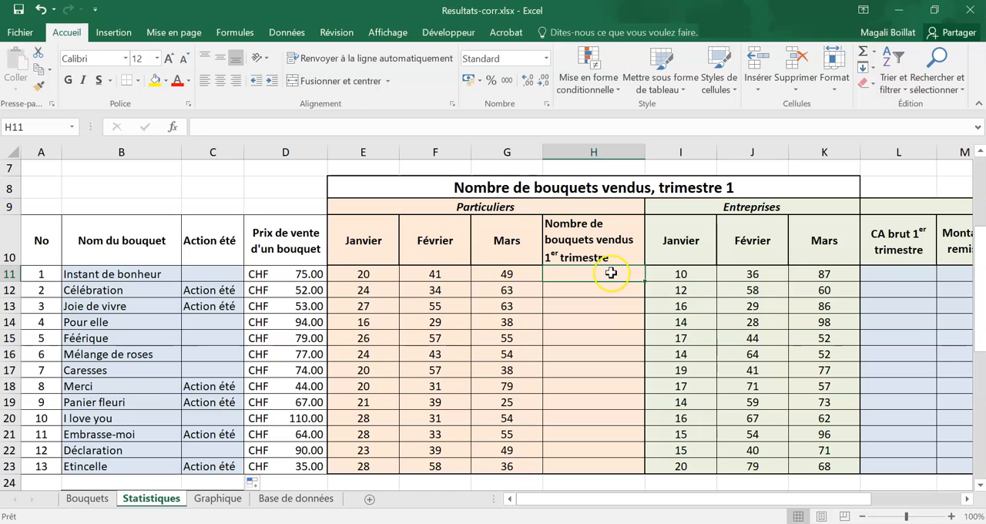
pyautogui.moveTo(363, 274); pyautogui.dragTo(363, 462)
pyautogui.moveTo(418, 275); pyautogui.dragTo(437, 464)
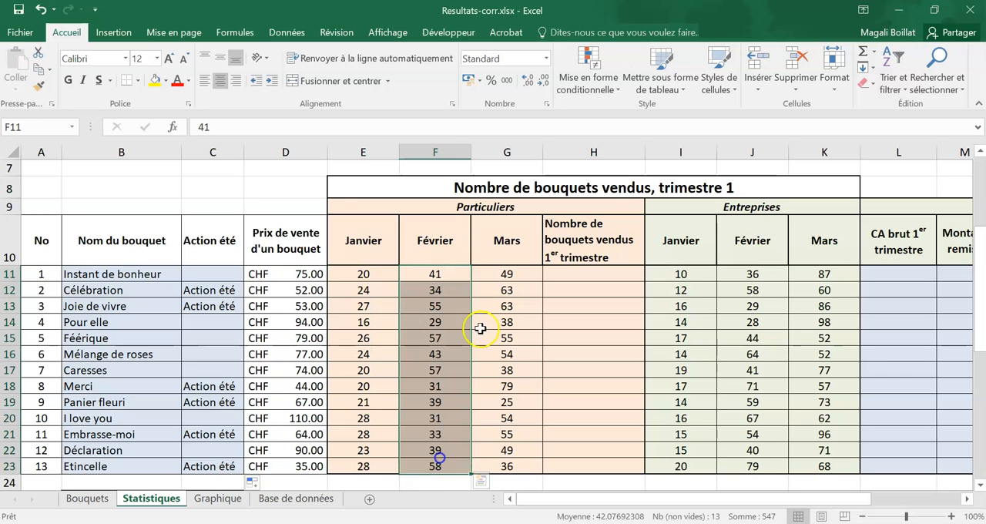
pyautogui.click(498, 278)
pyautogui.moveTo(497, 288); pyautogui.dragTo(499, 465)
pyautogui.moveTo(42, 275); pyautogui.dragTo(636, 274)
# - Enter a SOMME formula over E11:G11 in cell H11 for the first-quarter bouquets sold to private customers
pyautogui.click(604, 274)
pyautogui.write('=')
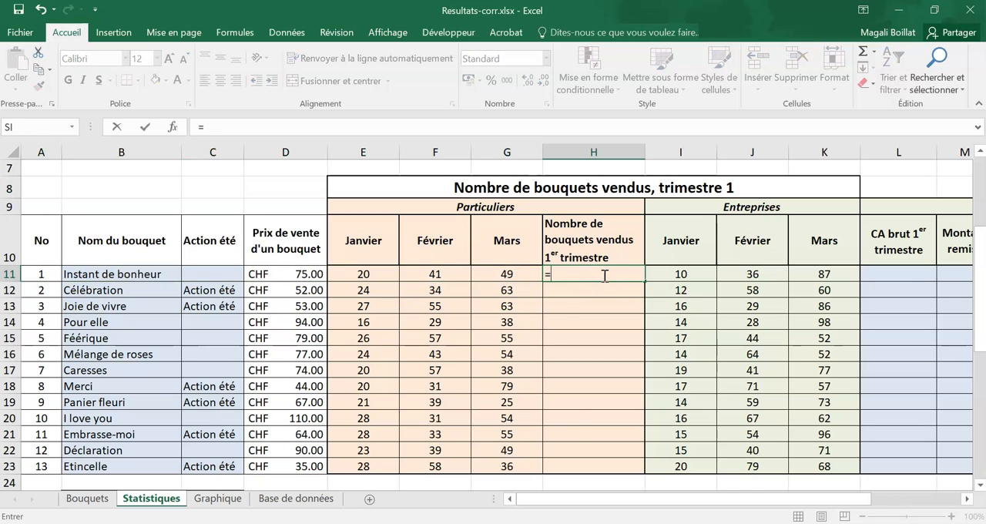
pyautogui.write('somme(')
pyautogui.moveTo(391, 275); pyautogui.dragTo(493, 274)
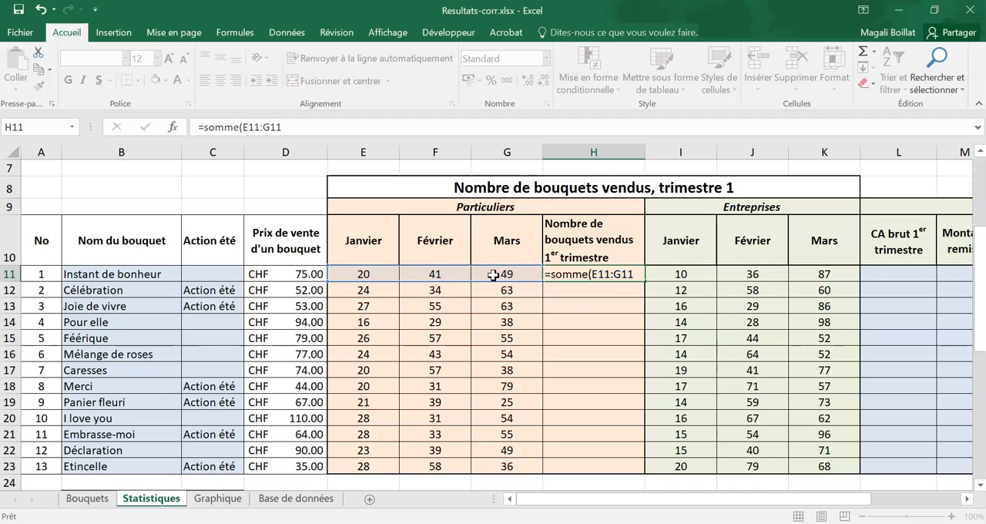
pyautogui.press('Return')
# - Fill the H11 sum down to H23 without the formatting and ignore the formula error flags on these cells
pyautogui.click(599, 274)
pyautogui.moveTo(644, 281); pyautogui.dragTo(643, 471)
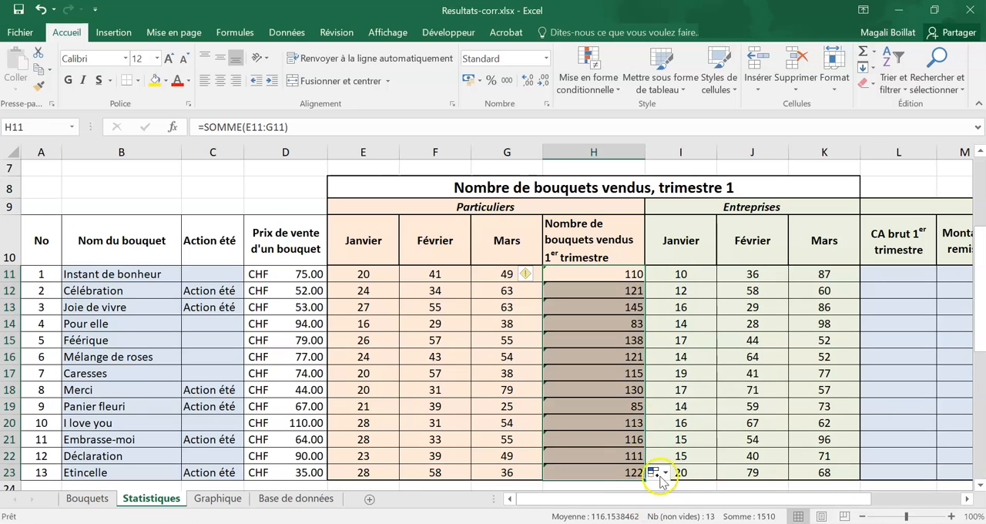
pyautogui.click(652, 471)
pyautogui.click(664, 439)
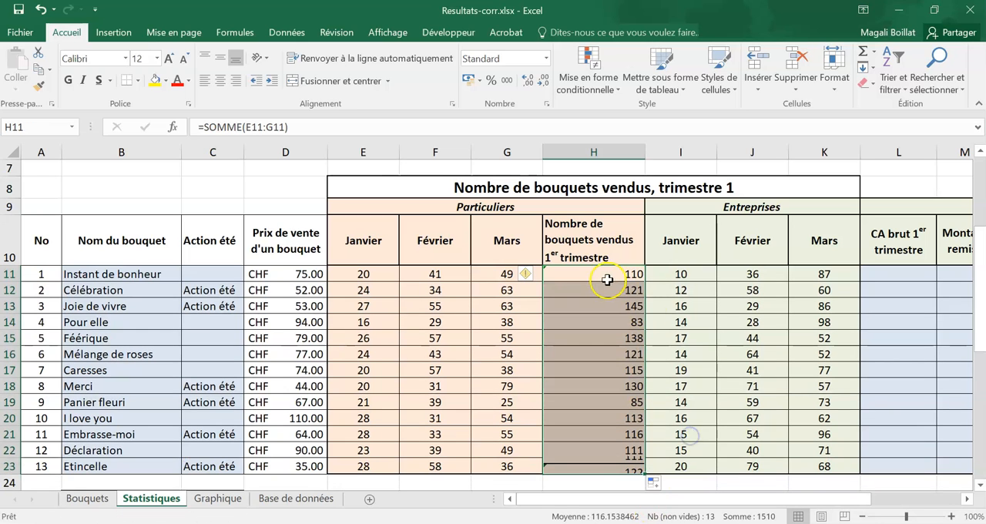
pyautogui.click(525, 274)
pyautogui.click(559, 348)
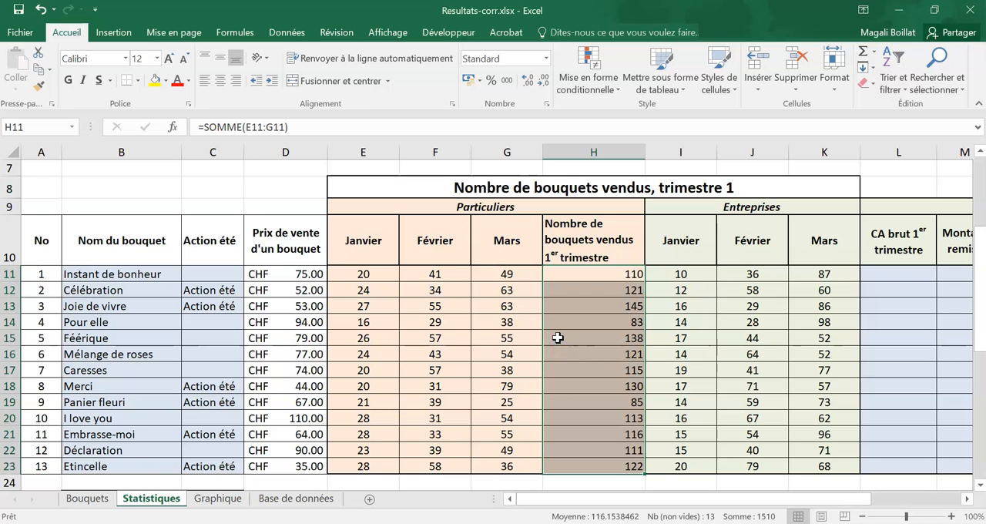
# - Enter the gross revenue formula =SOMME(I11:K11)*D11 in cell L11
pyautogui.click(889, 276)
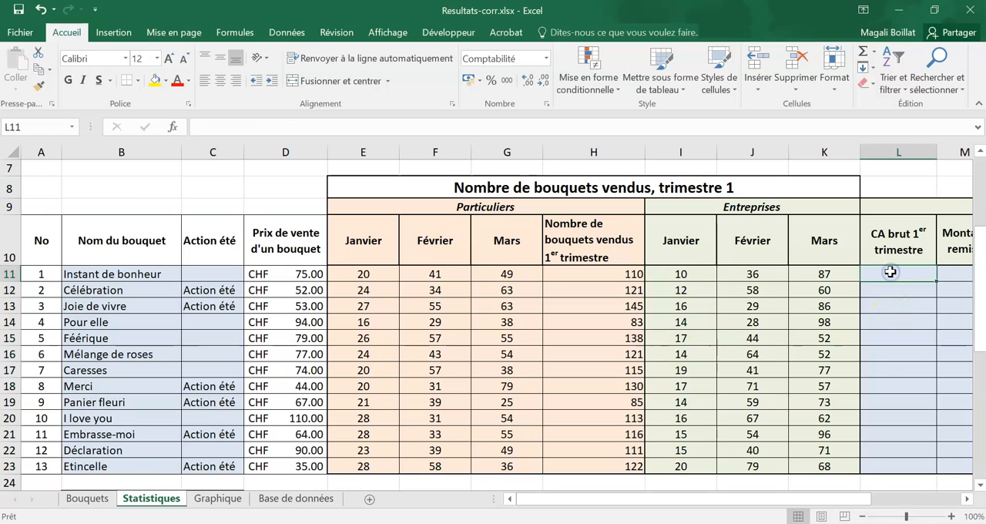
pyautogui.write('=somme(')
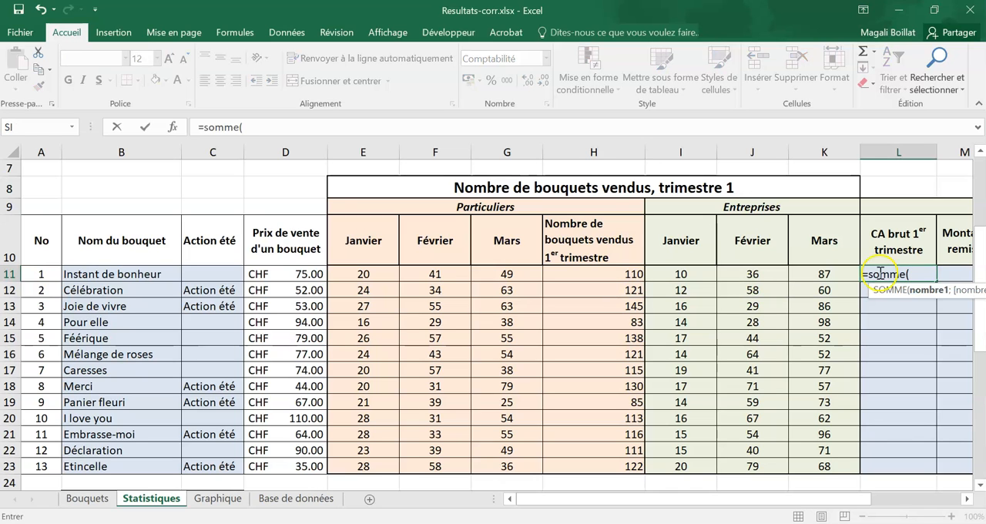
pyautogui.moveTo(689, 273); pyautogui.dragTo(805, 273)
pyautogui.write(')')
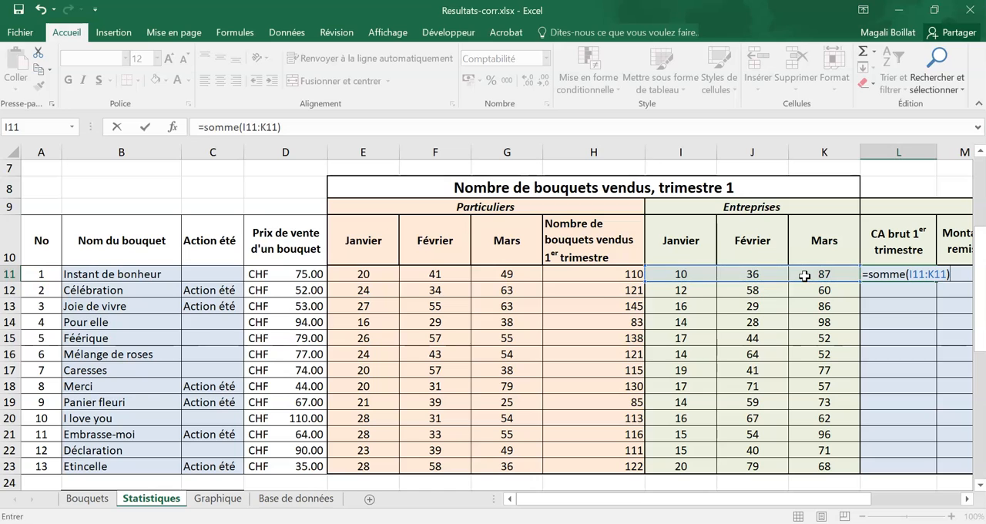
pyautogui.write('*')
pyautogui.click(312, 273)
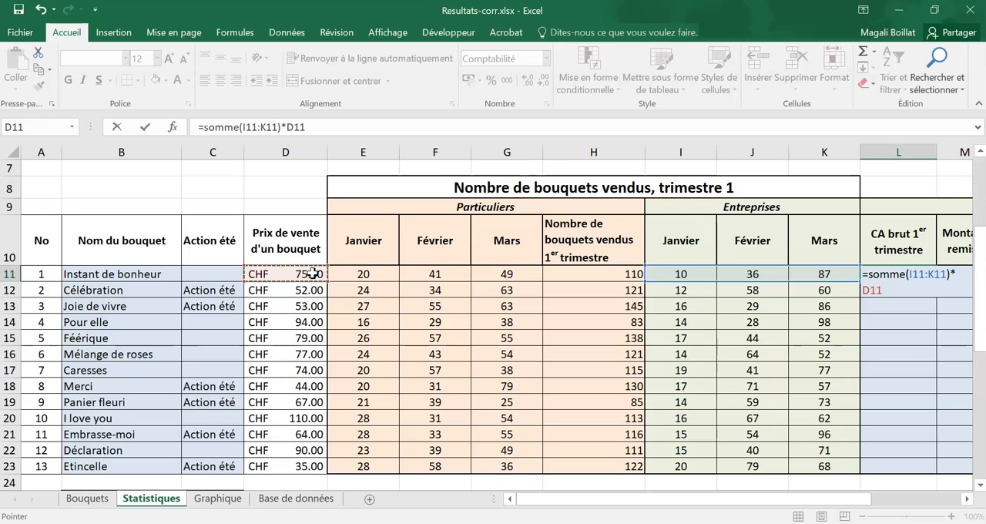
pyautogui.press('Return')
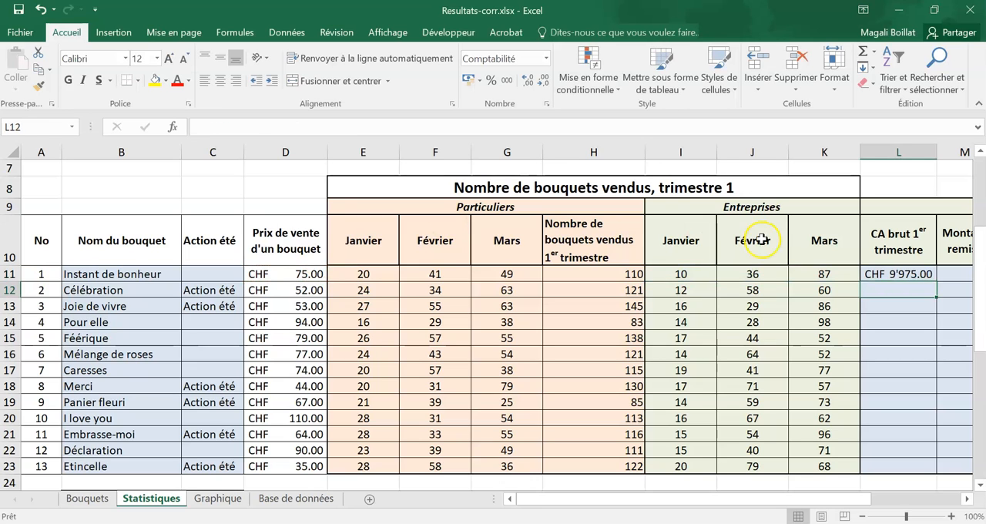
# - Fill the L11 gross revenue formula down to L23 without the formatting and widen column L to fit the amounts
pyautogui.click(903, 271)
pyautogui.moveTo(936, 282); pyautogui.dragTo(927, 472)
pyautogui.click(944, 481)
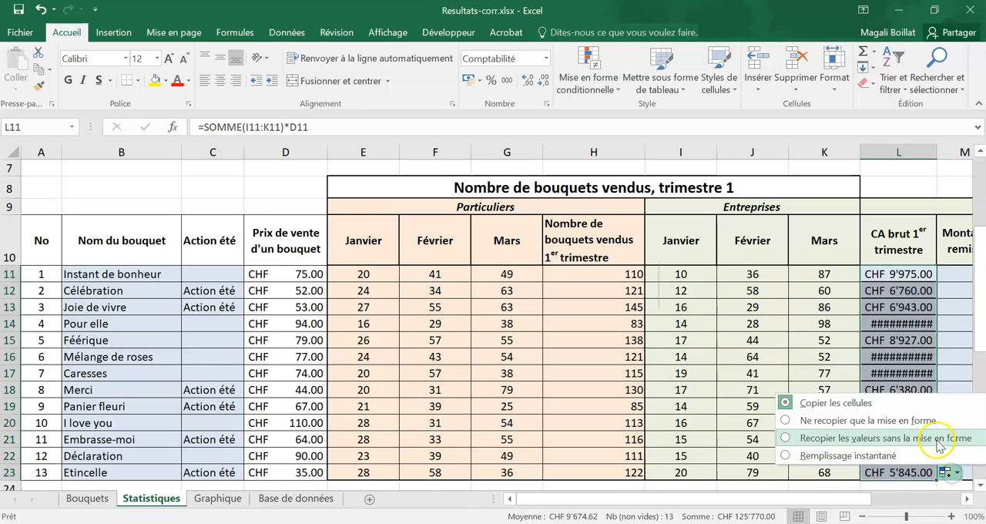
pyautogui.click(924, 501)
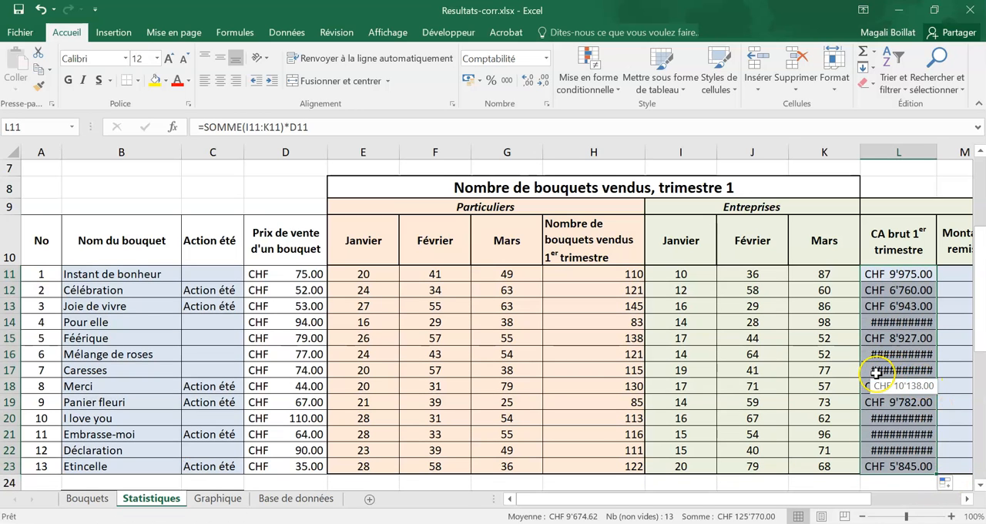
pyautogui.moveTo(939, 153); pyautogui.dragTo(945, 154)
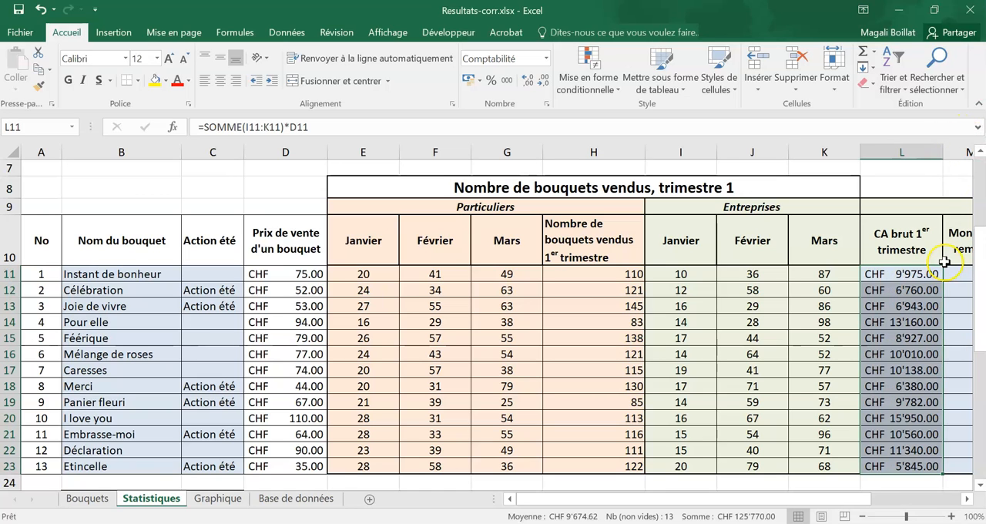
# - Enter the label Remise in cell G3 and the rate 8% in cell H3
pyautogui.click(966, 498)
pyautogui.click(966, 499)
pyautogui.click(966, 499)
pyautogui.click(744, 274)
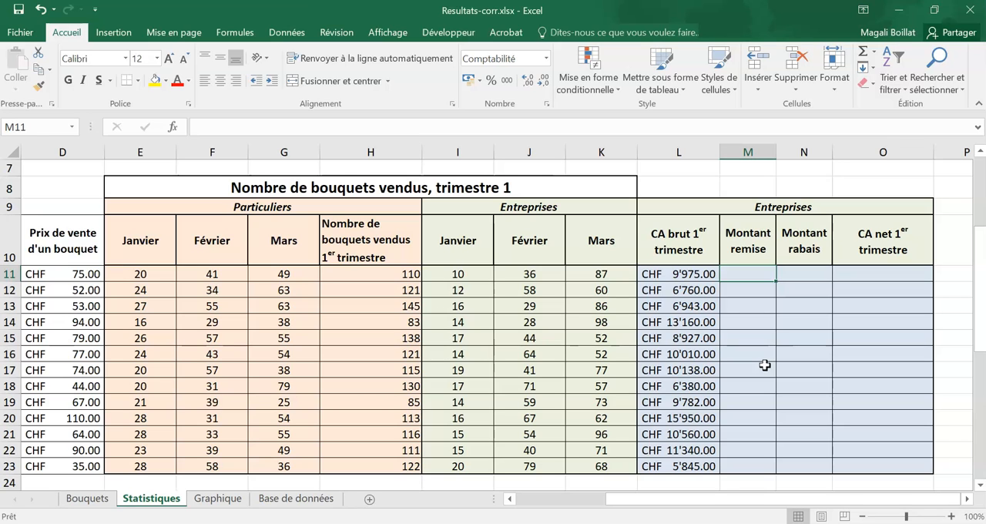
pyautogui.click(661, 279)
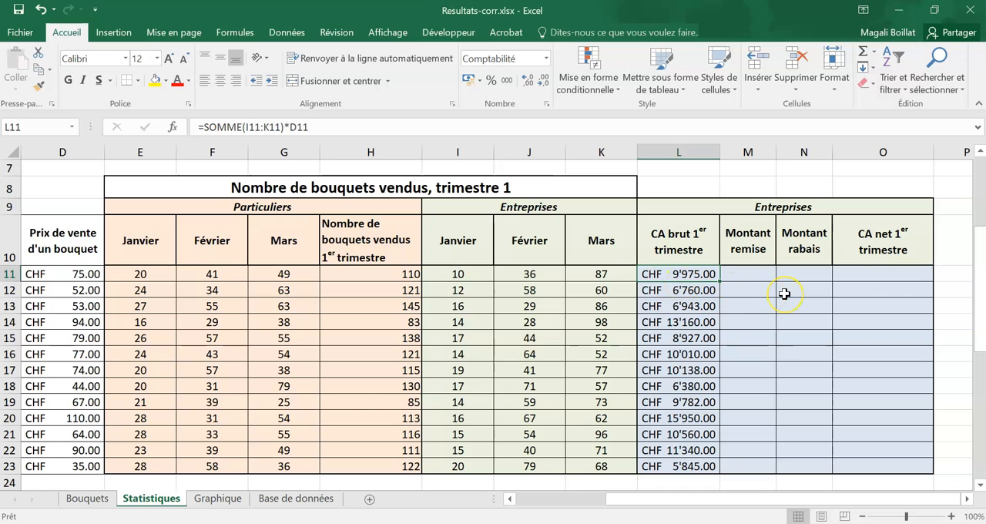
pyautogui.scroll(2, 783, 292)
pyautogui.click(398, 198)
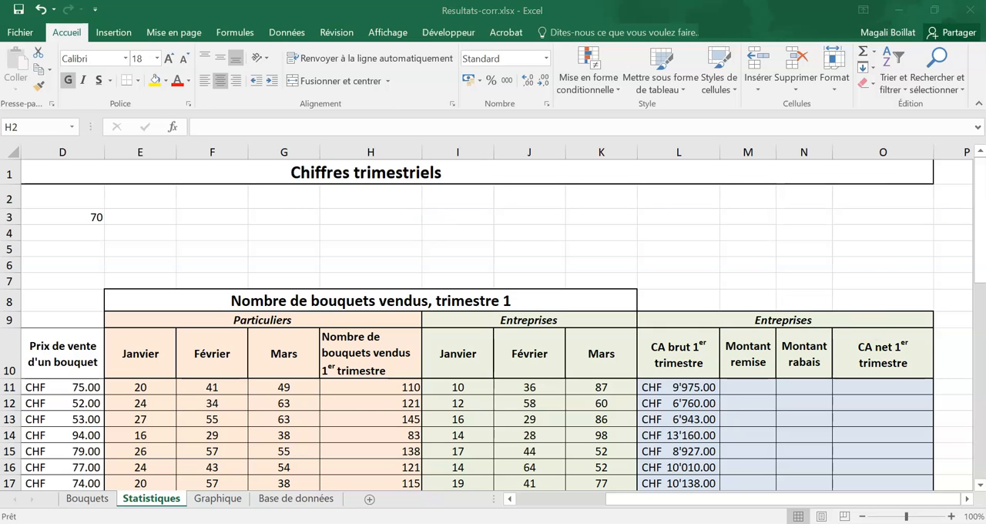
pyautogui.click(271, 217)
pyautogui.write('Remise')
pyautogui.press('Tab')
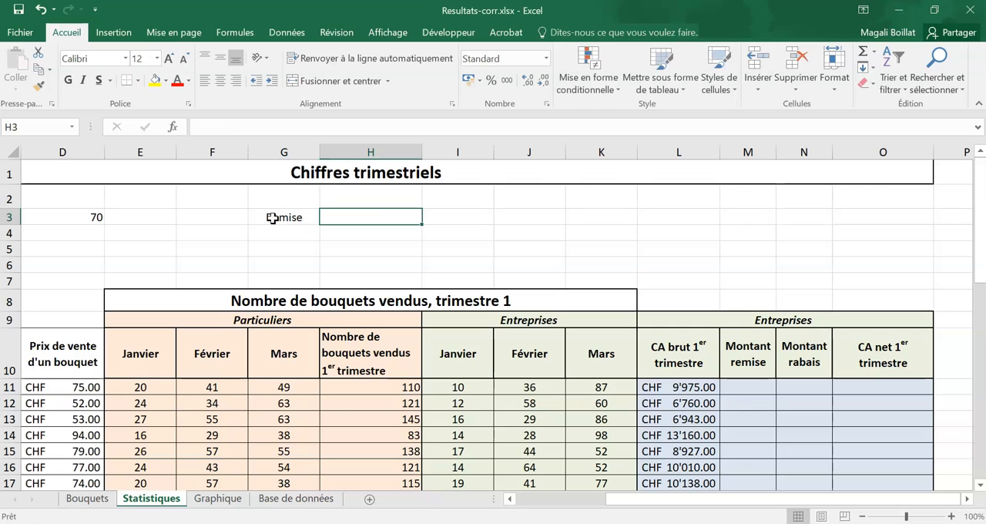
pyautogui.write('8')
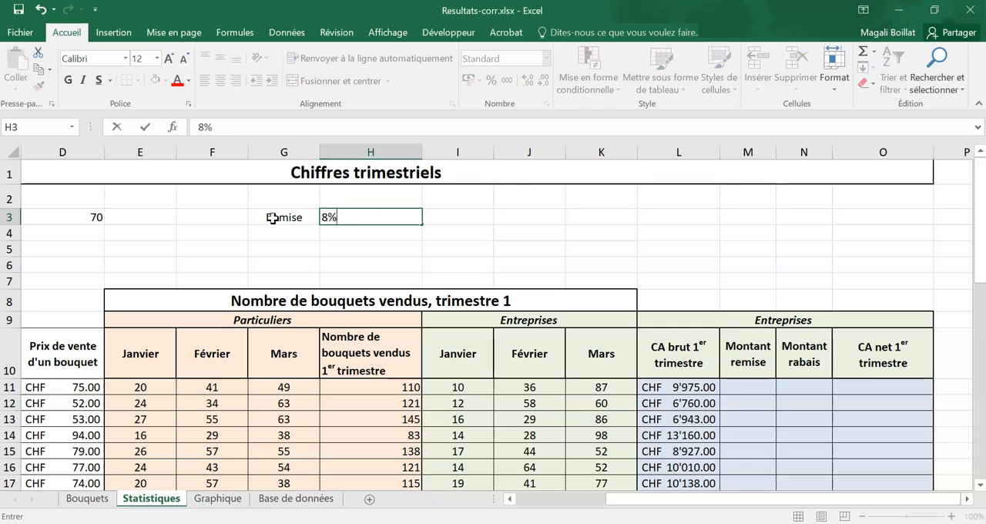
pyautogui.press('Return')
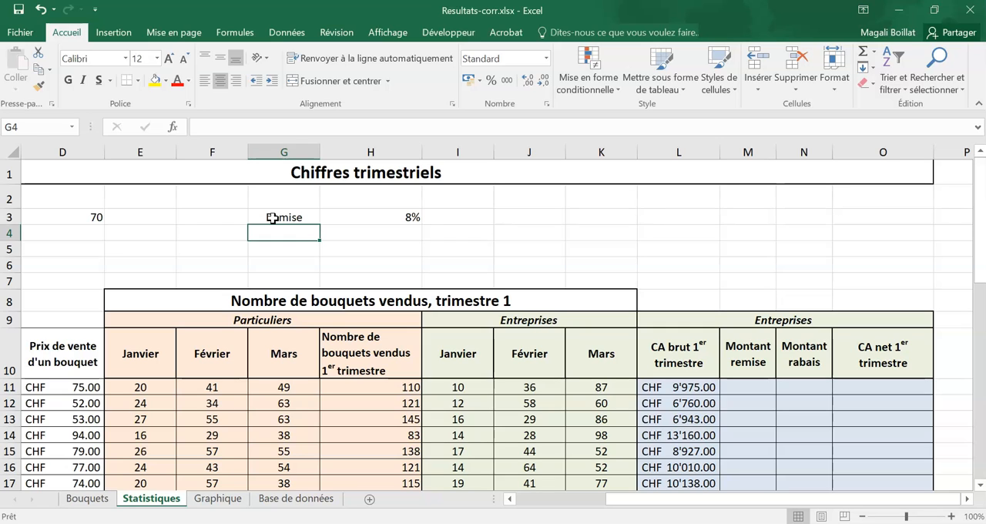
# - Enter the label Nbre de bouquets vendu in G4, the sign > in H4 and the threshold 75 in I4
pyautogui.write('Nbre de bouquets rendu')
pyautogui.press('BackSpace')
pyautogui.press('BackSpace')
pyautogui.press('BackSpace')
pyautogui.press('BackSpace')
pyautogui.press('BackSpace')
pyautogui.write('vendu')
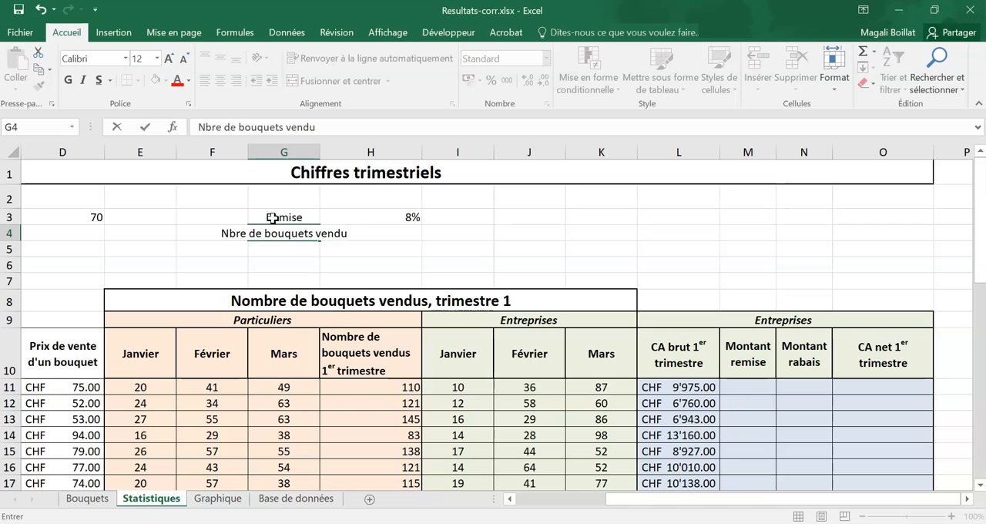
pyautogui.press('Tab')
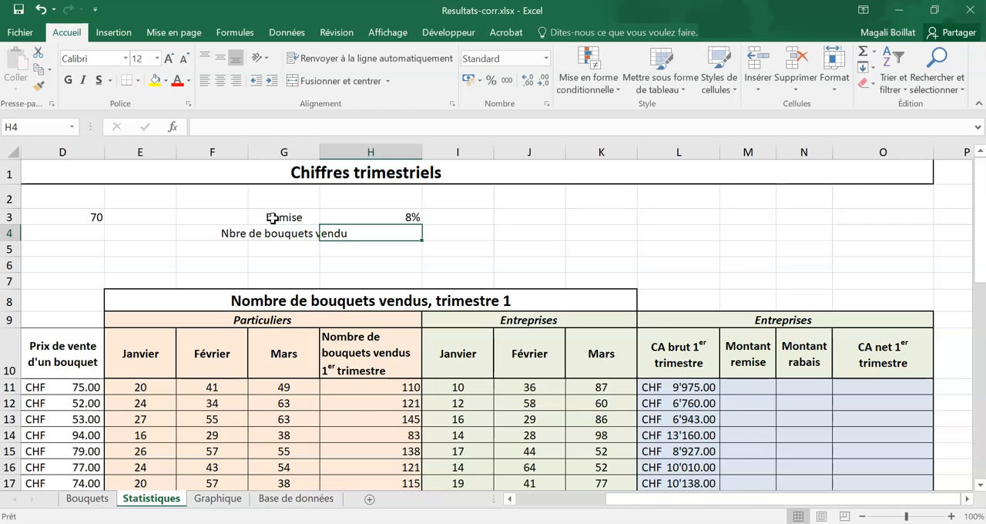
pyautogui.write('>')
pyautogui.press('Tab')
pyautogui.write('75')
pyautogui.press('Return')
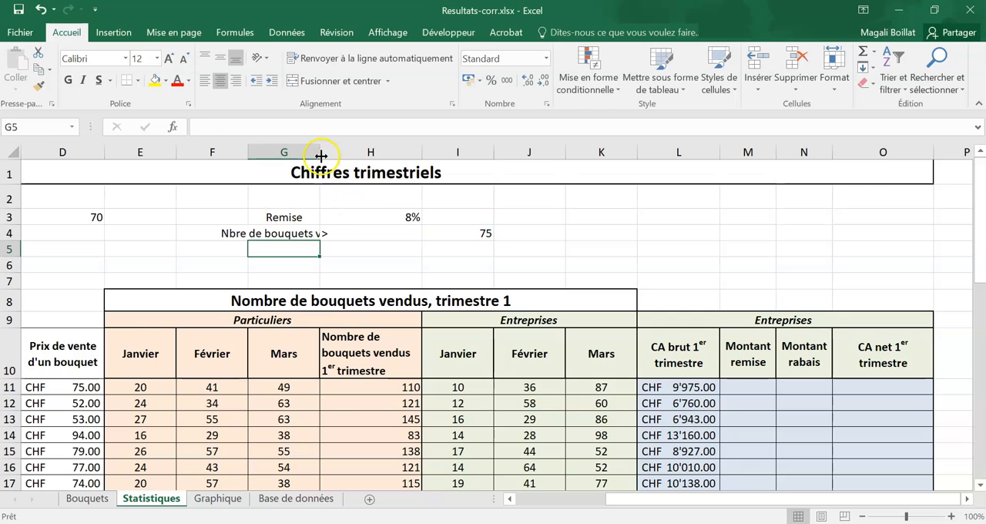
# - Right-align the Nbre de bouquets vendu label in cell G4
pyautogui.click(294, 233)
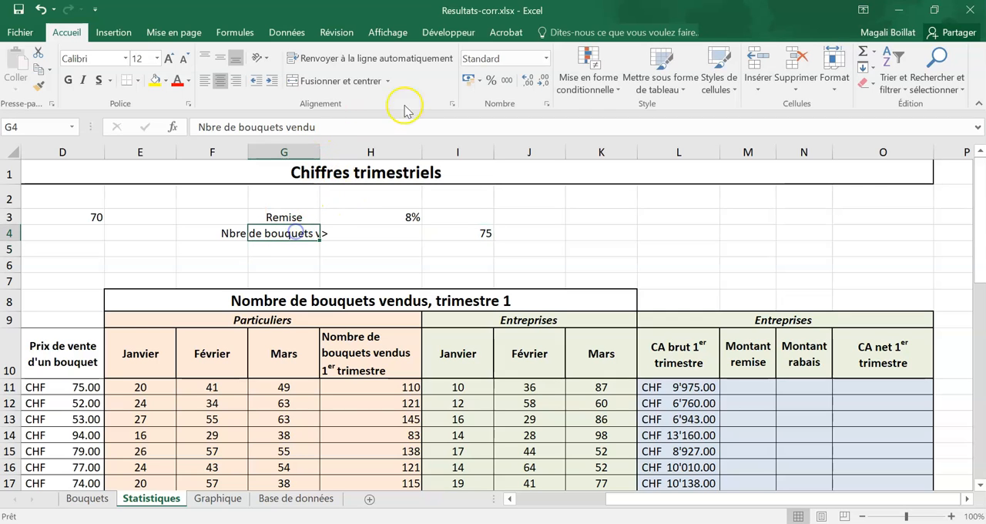
pyautogui.click(231, 80)
pyautogui.click(655, 248)
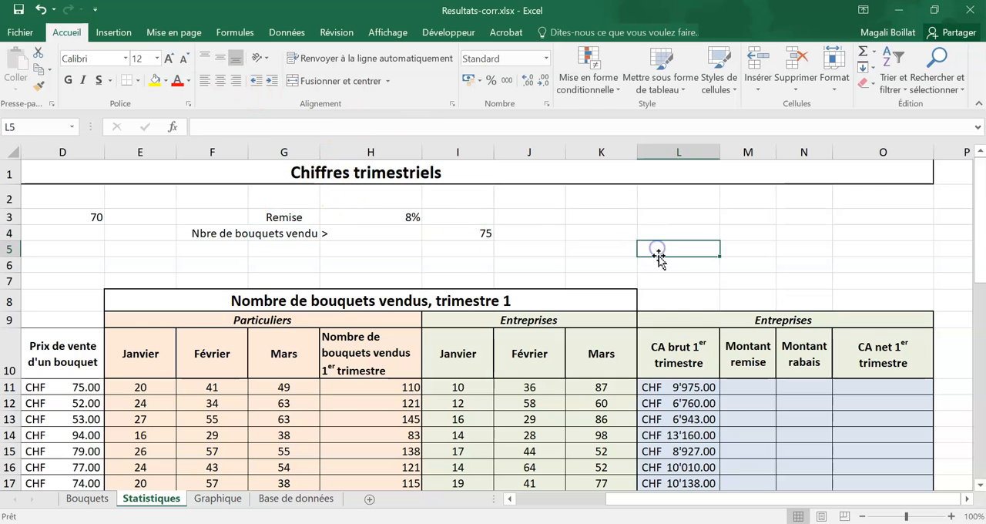
# - Start a SI formula in cell M11 with a nested OU function as its logical test, using the function arguments dialog
pyautogui.click(740, 393)
pyautogui.write('=si')
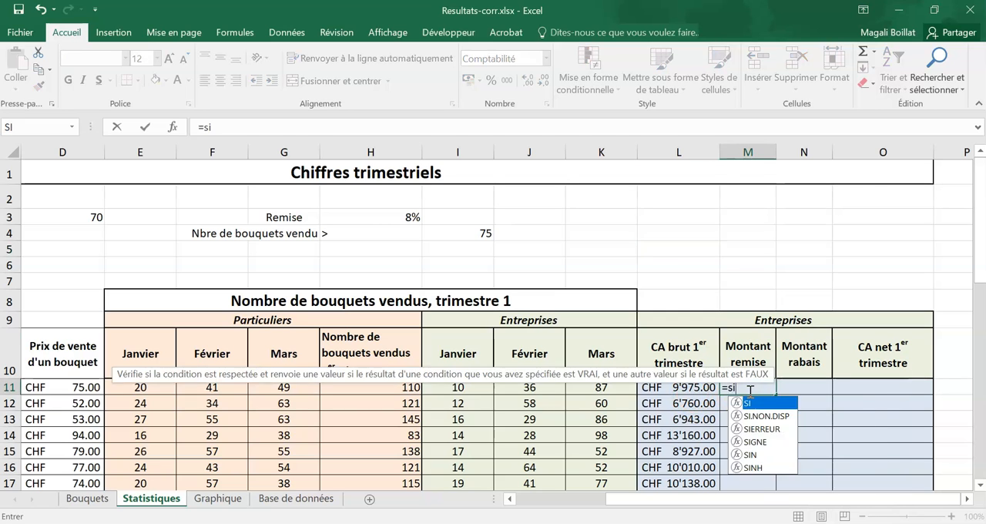
pyautogui.write('(')
pyautogui.click(748, 381)
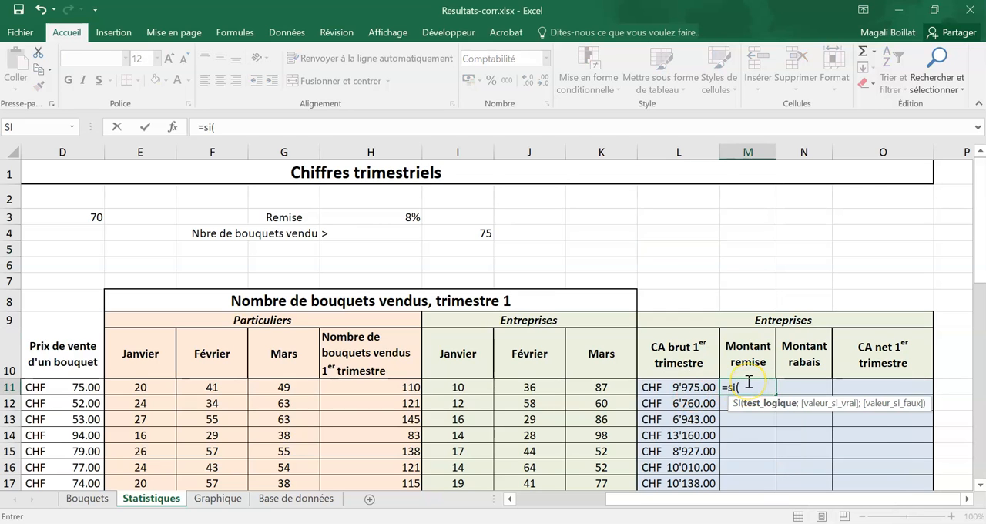
pyautogui.click(176, 126)
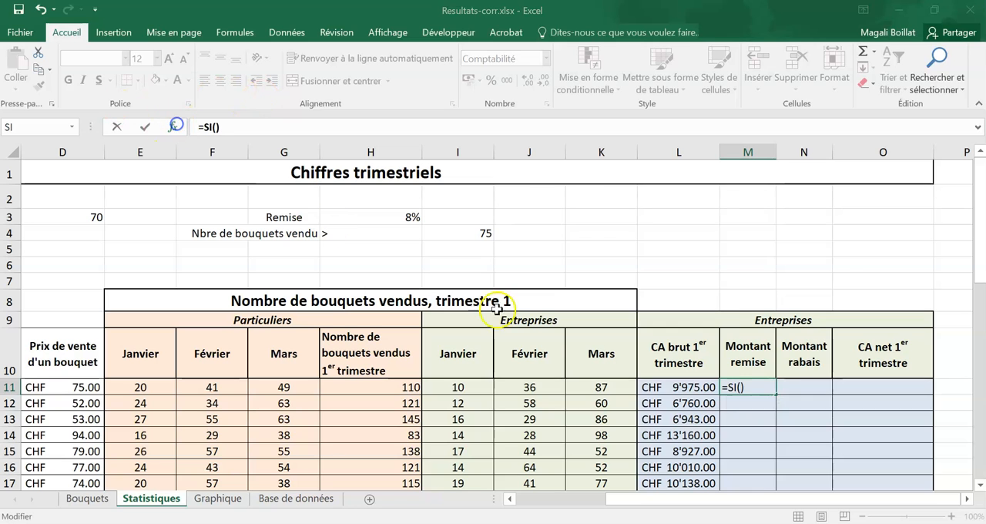
pyautogui.moveTo(522, 219); pyautogui.dragTo(537, 414)
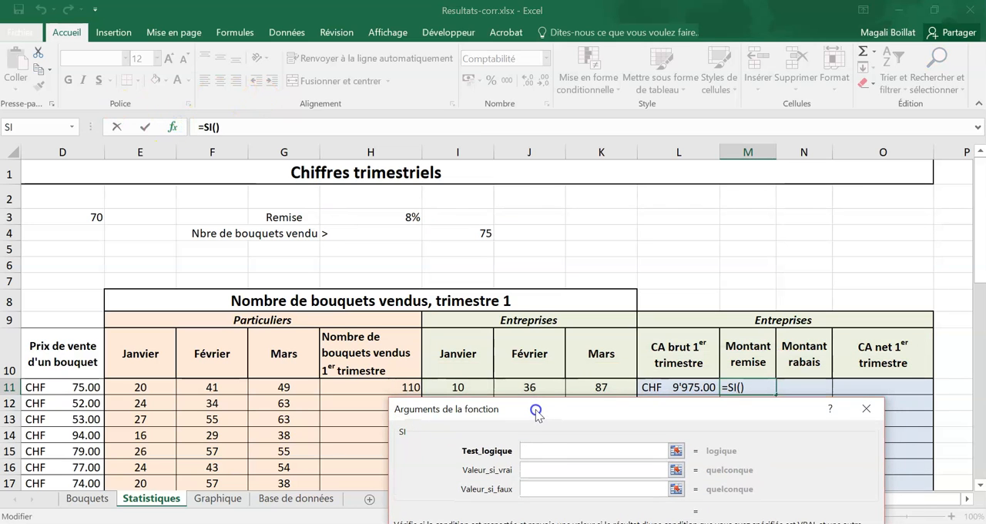
pyautogui.click(538, 449)
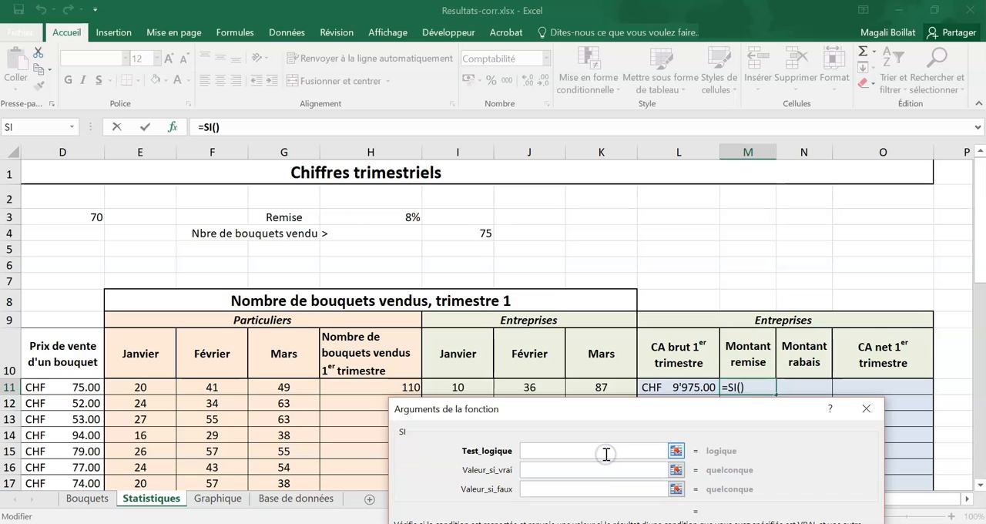
pyautogui.write('ou(')
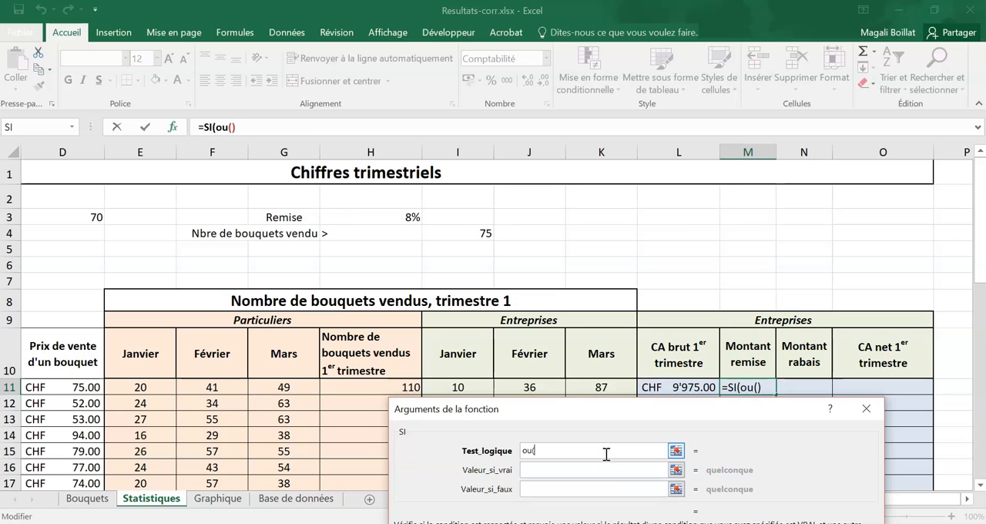
pyautogui.click(221, 127)
pyautogui.click(510, 452)
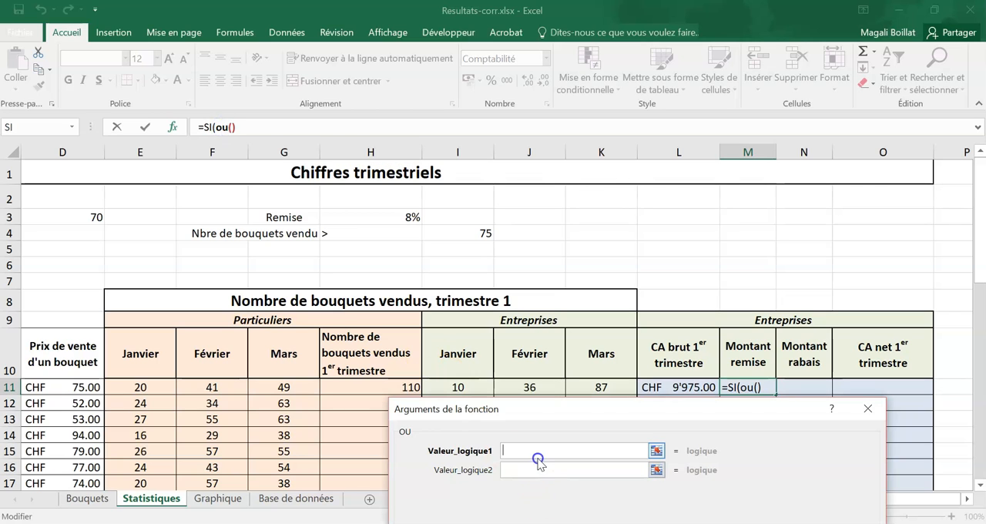
# - Set the first two OU conditions to I11>$I$4 and J11>$I$4
pyautogui.click(457, 387)
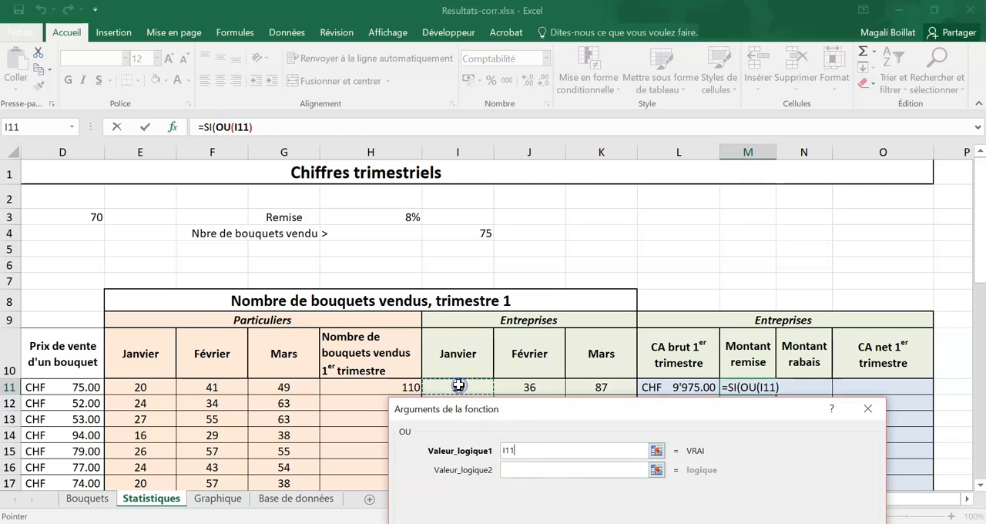
pyautogui.write('>')
pyautogui.click(465, 233)
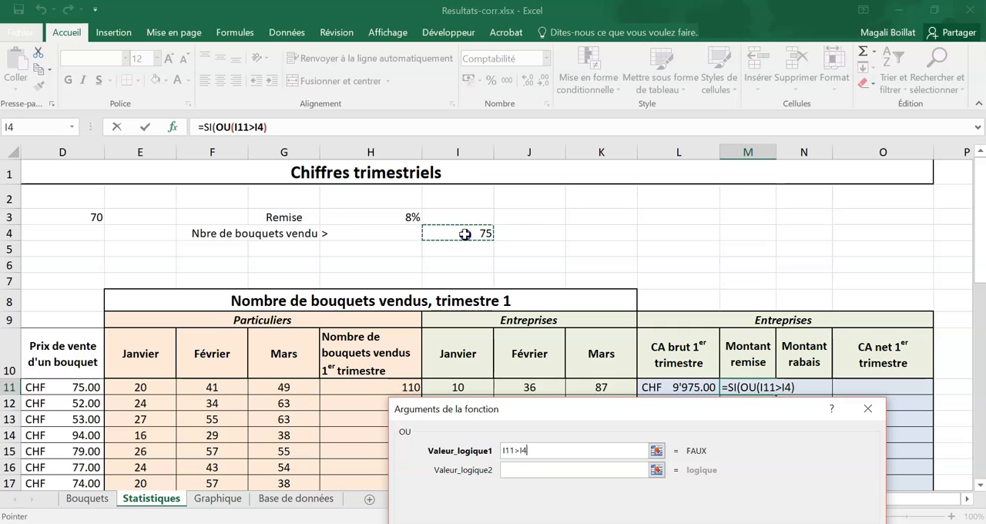
pyautogui.press('F4')
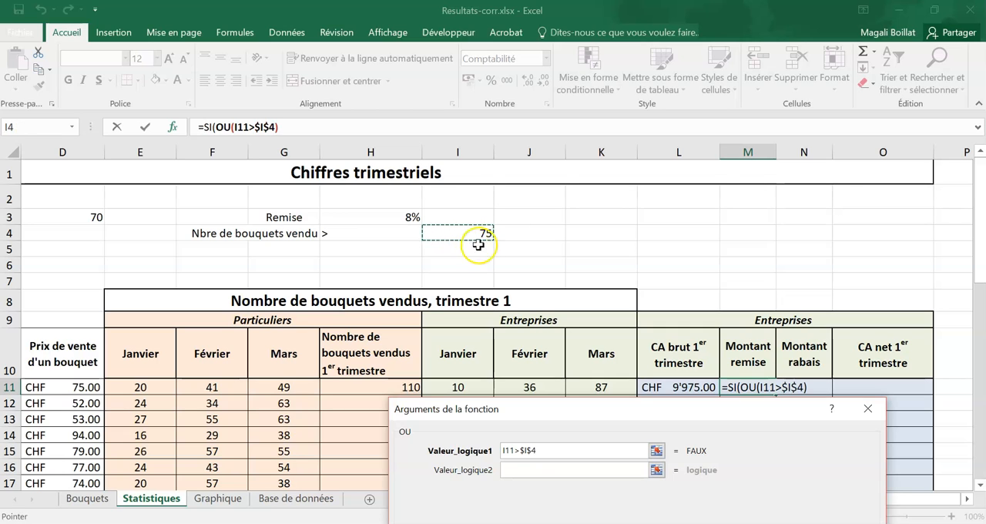
pyautogui.click(525, 469)
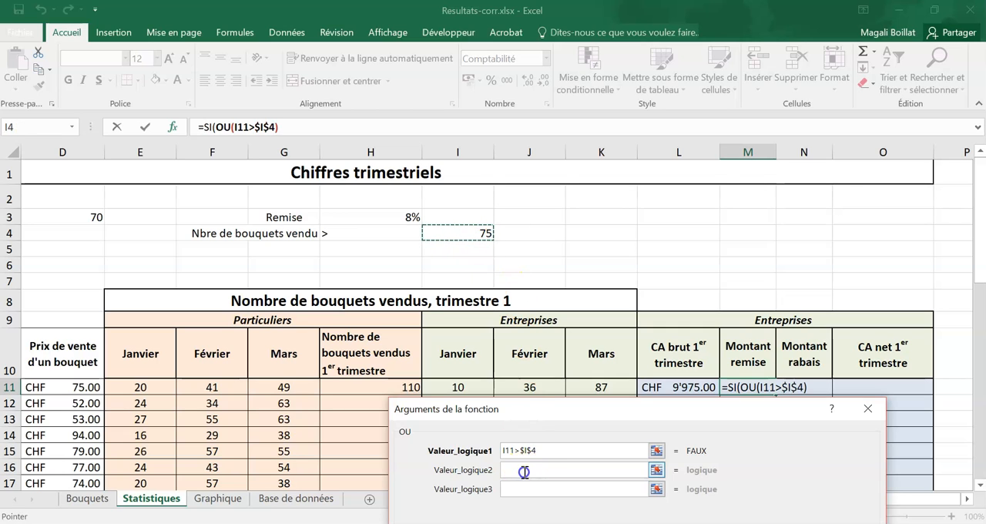
pyautogui.click(531, 387)
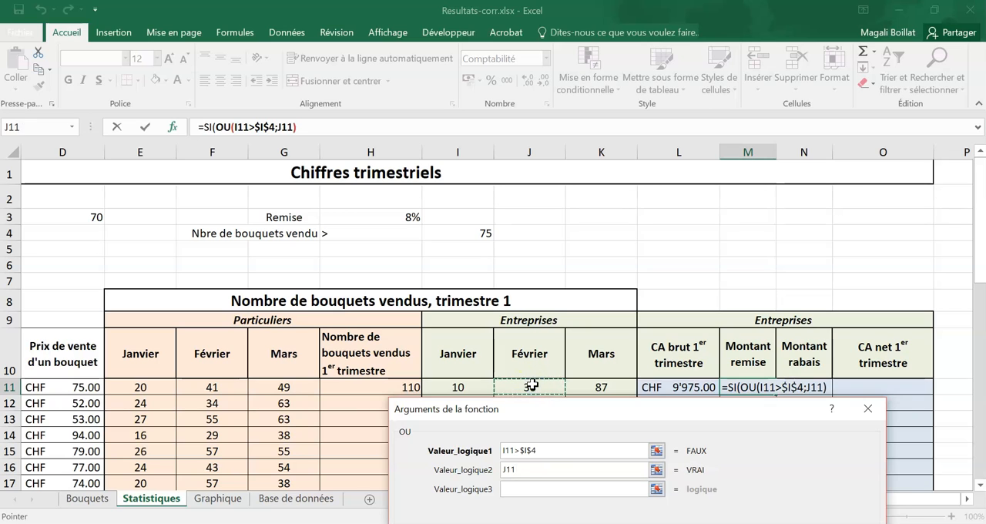
pyautogui.write('>')
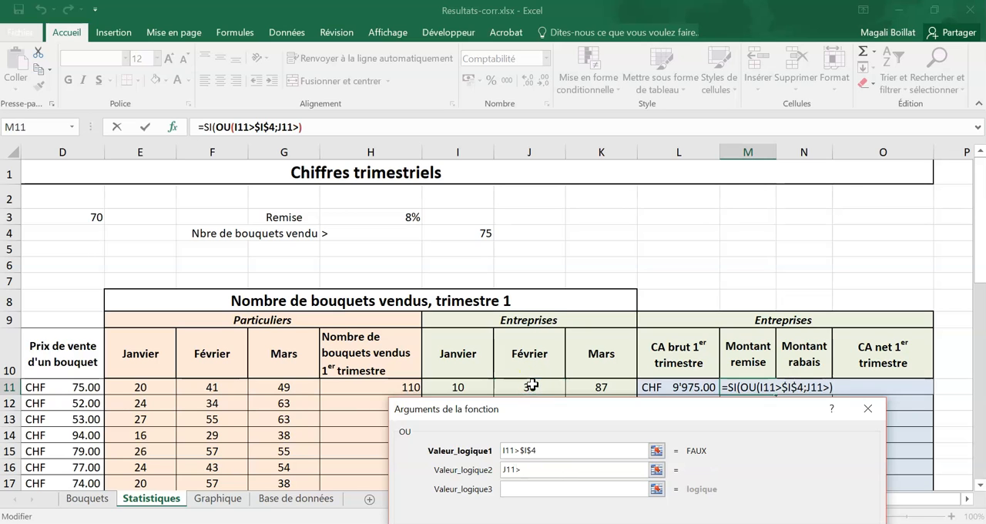
pyautogui.click(457, 234)
pyautogui.press('F4')
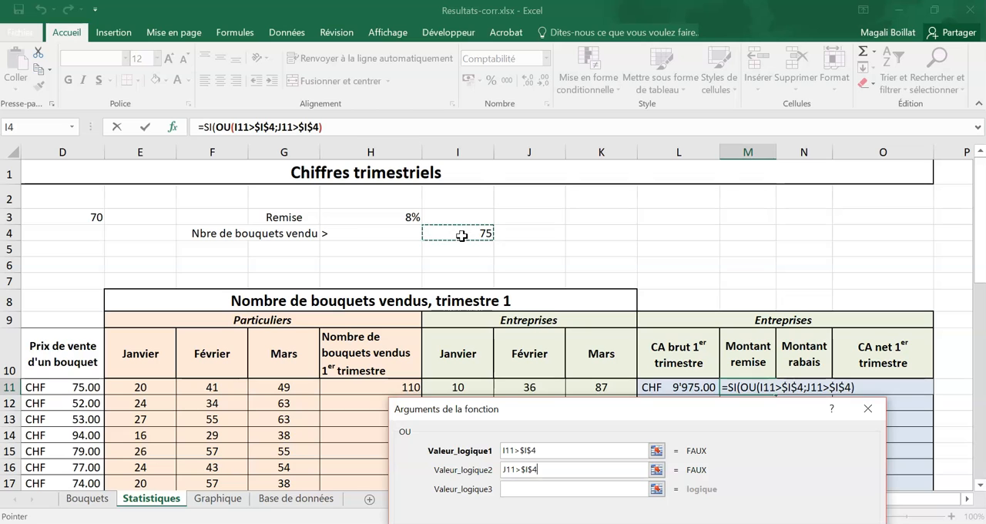
# - Set the third OU condition to K11>$I$4
pyautogui.click(524, 489)
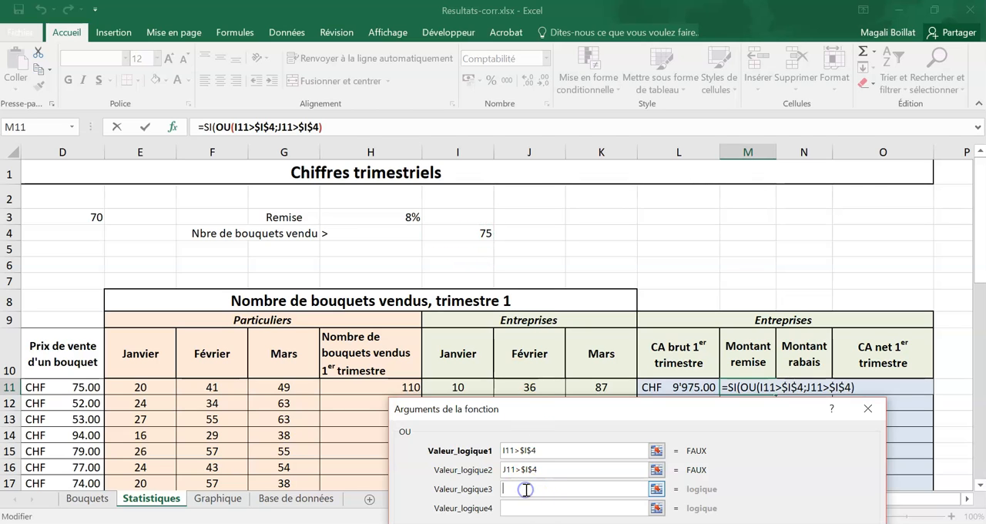
pyautogui.click(597, 387)
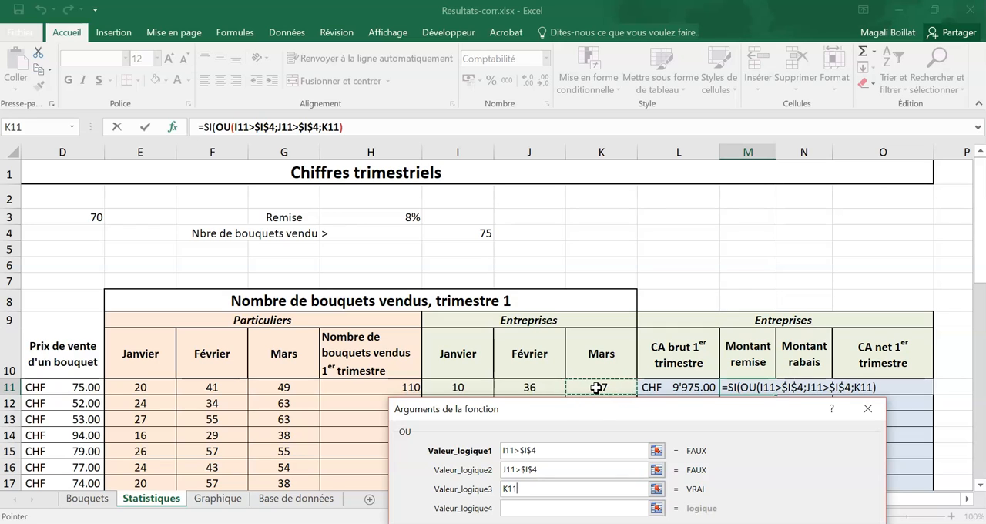
pyautogui.write('>')
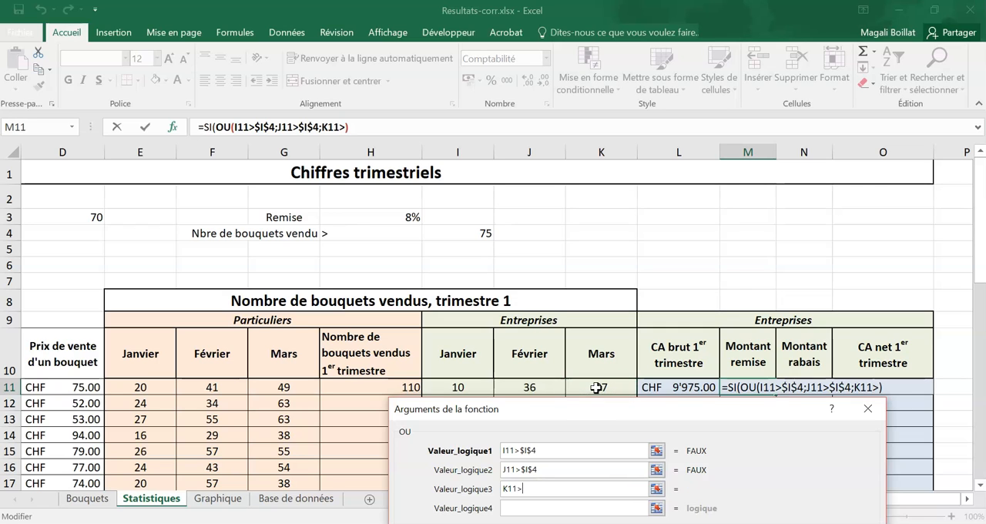
pyautogui.click(458, 234)
pyautogui.press('F4')
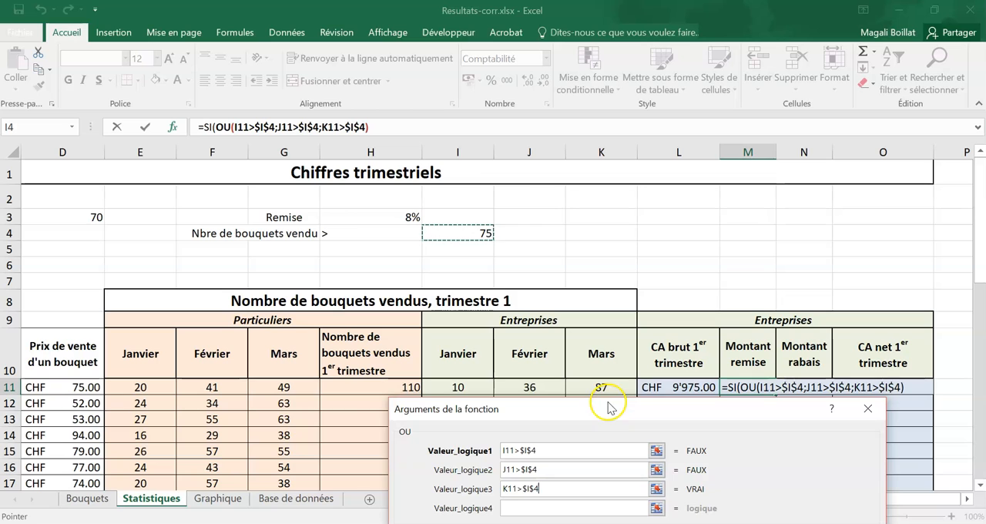
# - Return to the SI function's arguments and set its value if true to $H$3*L11
pyautogui.click(211, 127)
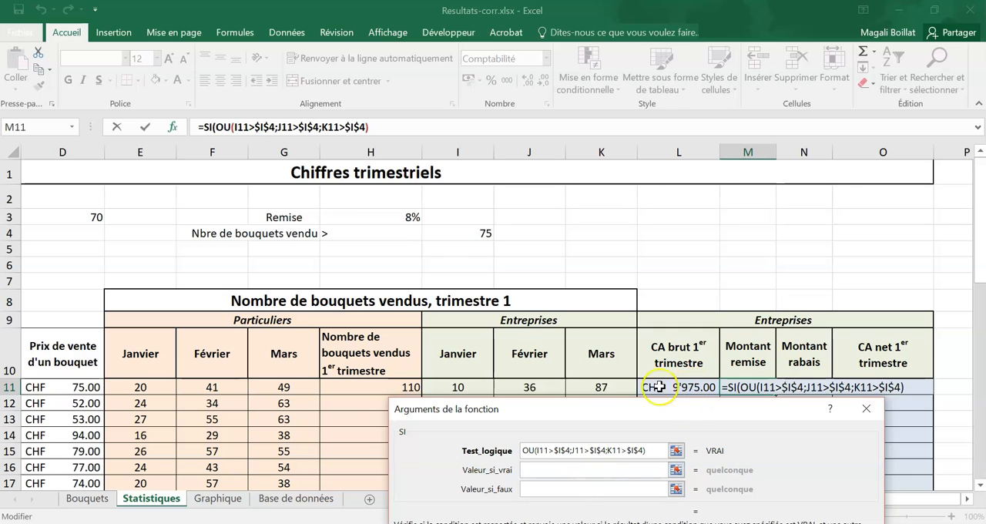
pyautogui.click(400, 218)
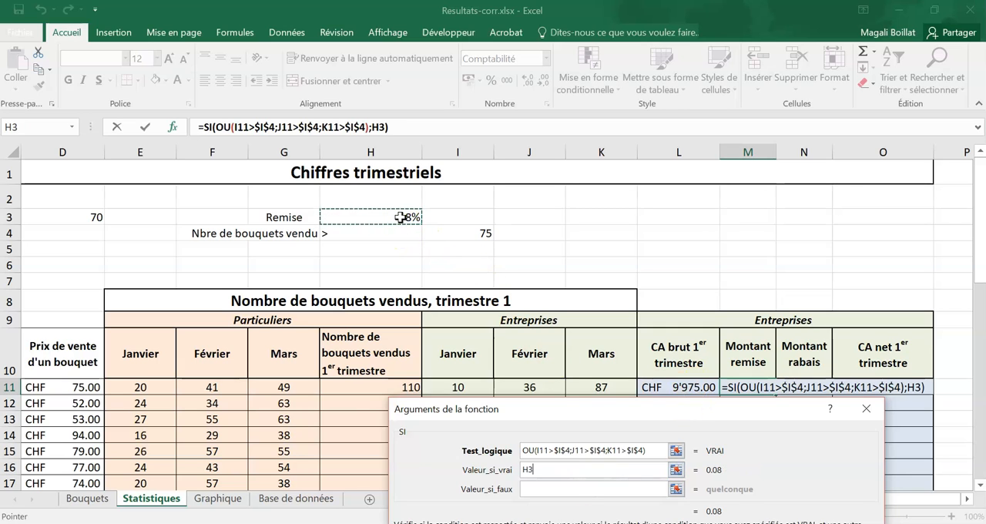
pyautogui.press('F4')
pyautogui.write('*')
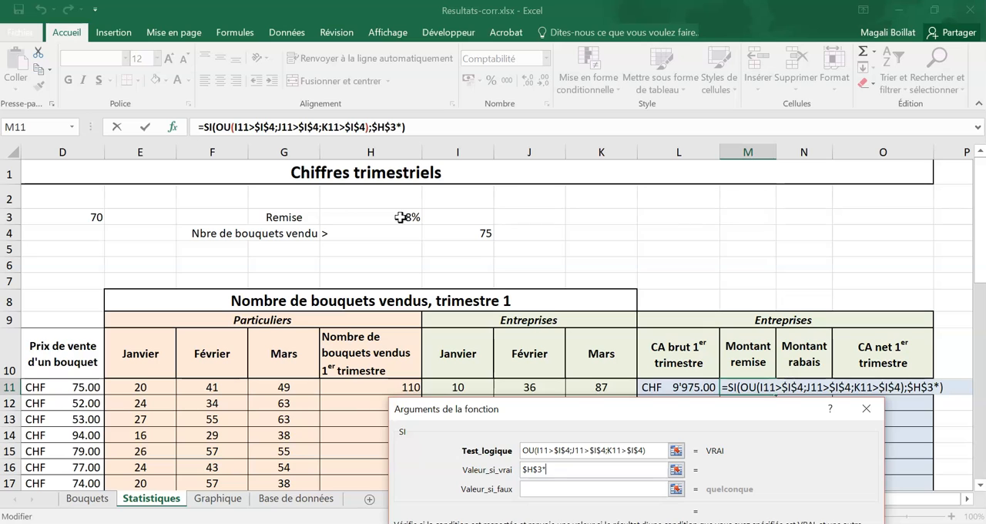
pyautogui.click(701, 389)
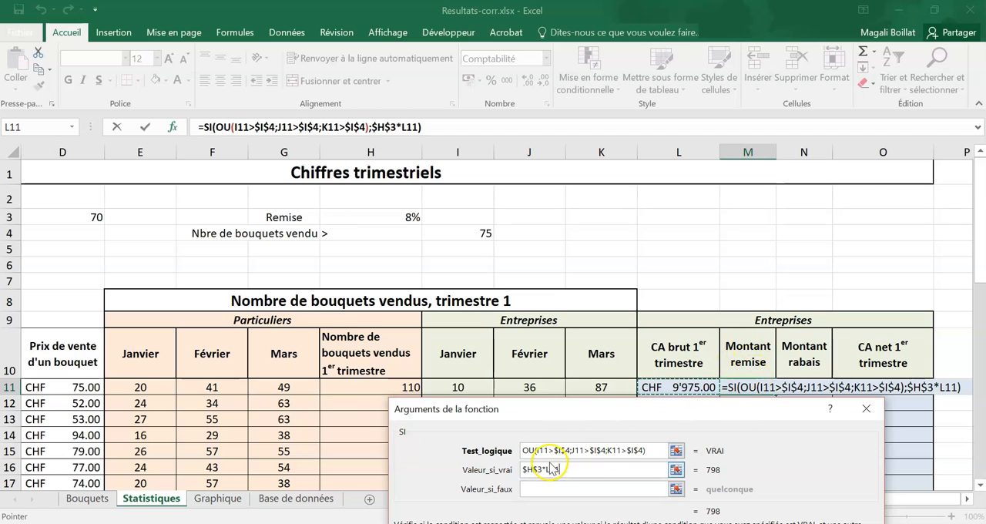
# - Remove the *L11 factor from the SI function's value if true and re-enter it
pyautogui.moveTo(568, 469); pyautogui.dragTo(544, 467)
pyautogui.press('Delete')
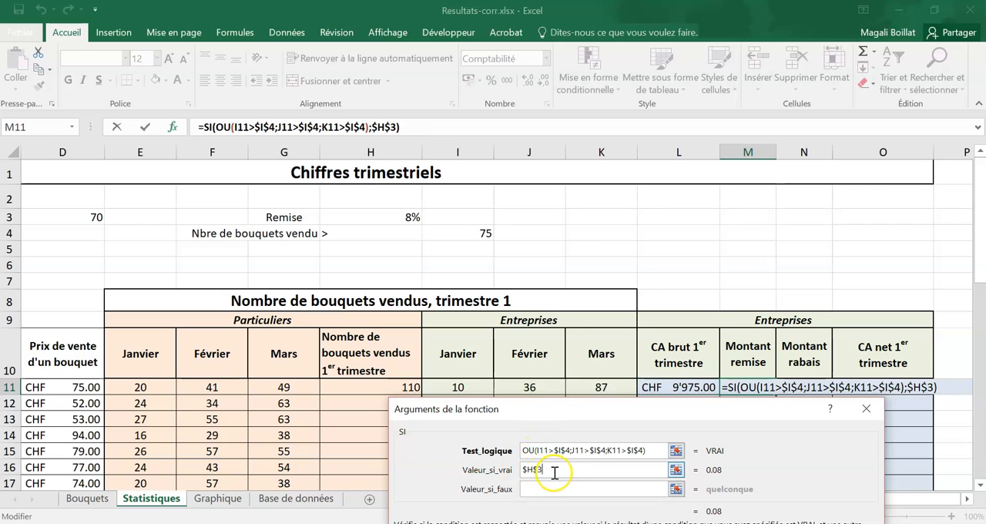
pyautogui.write('*')
pyautogui.click(649, 387)
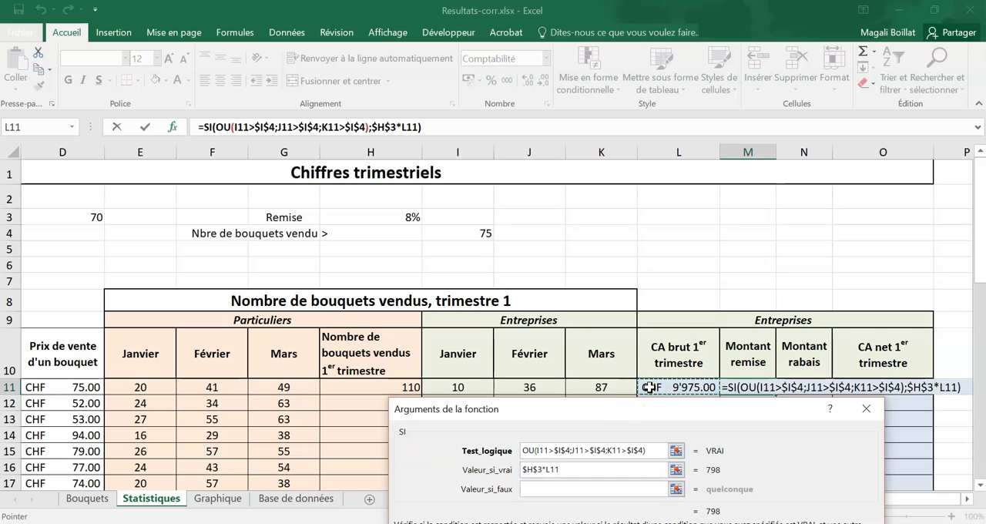
# - Set the SI function's value if false to 0 and confirm the remise formula in M11
pyautogui.click(625, 489)
pyautogui.write('0')
pyautogui.moveTo(612, 409); pyautogui.dragTo(405, 139)
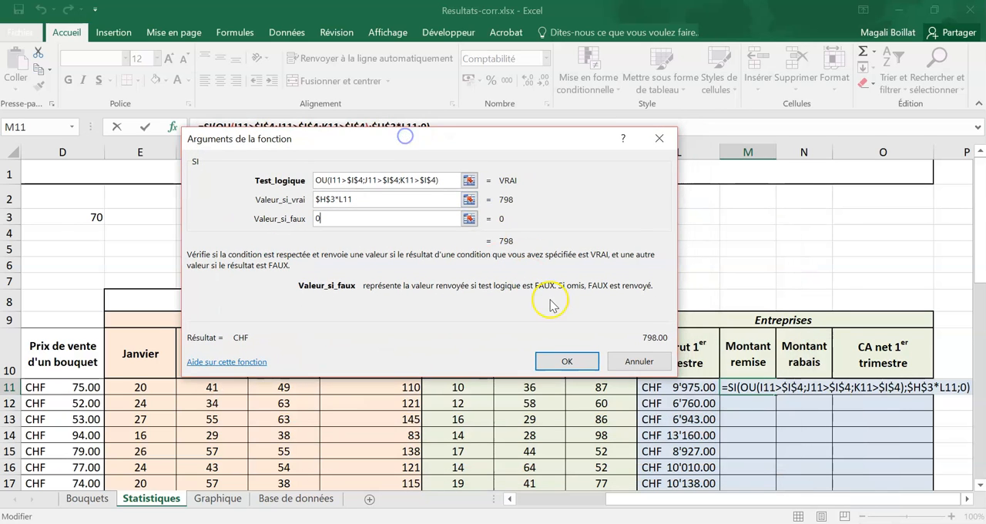
pyautogui.click(566, 361)
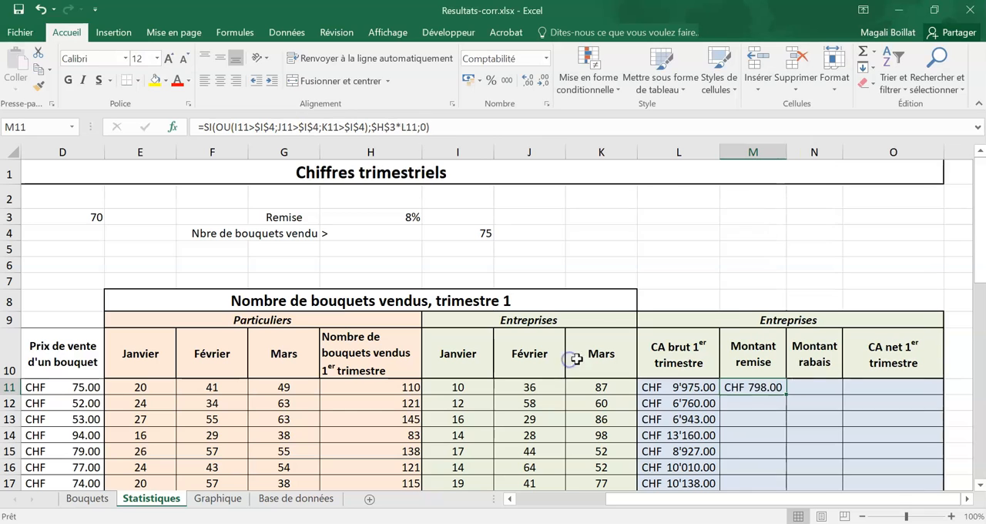
# - Fill the remise formula down from M11 to M23 without formatting and autofit column M's width
pyautogui.moveTo(787, 394); pyautogui.dragTo(779, 474)
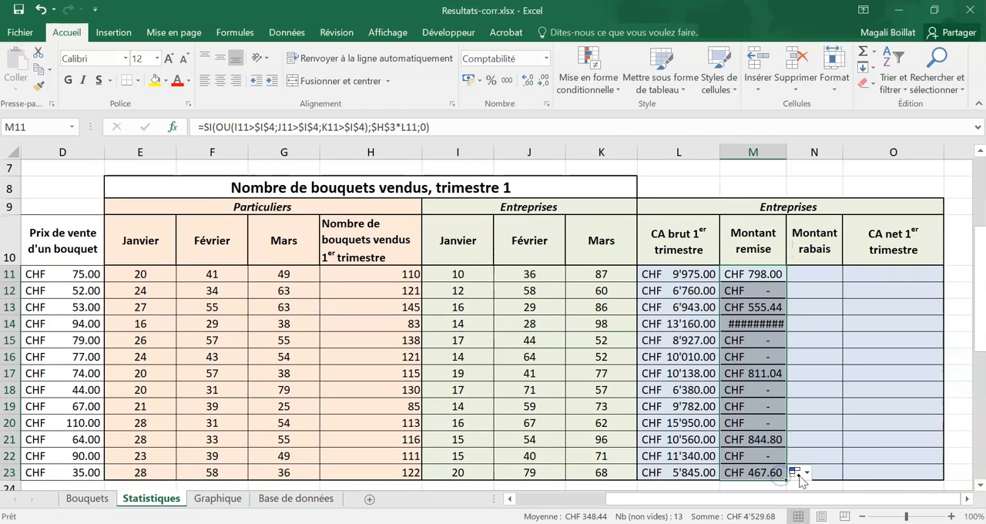
pyautogui.click(794, 473)
pyautogui.click(819, 435)
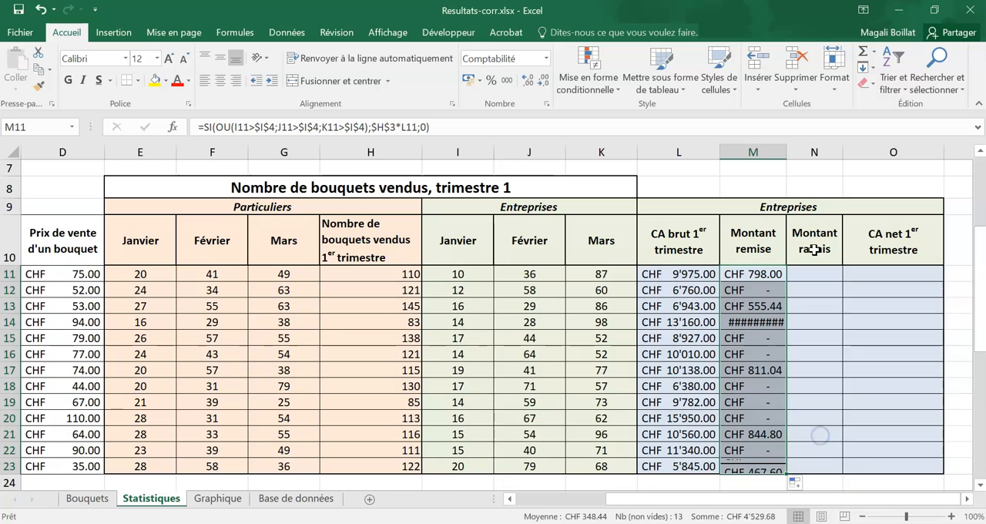
pyautogui.doubleClick(785, 152)
# - Enter the heading Rabais in M3 and the rate 2.50% in M4
pyautogui.click(821, 276)
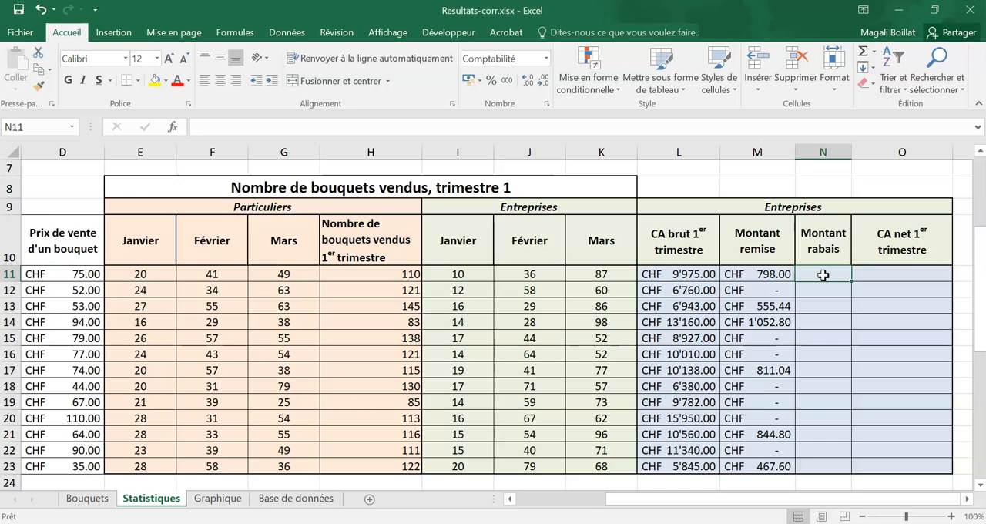
pyautogui.scroll(2, 822, 275)
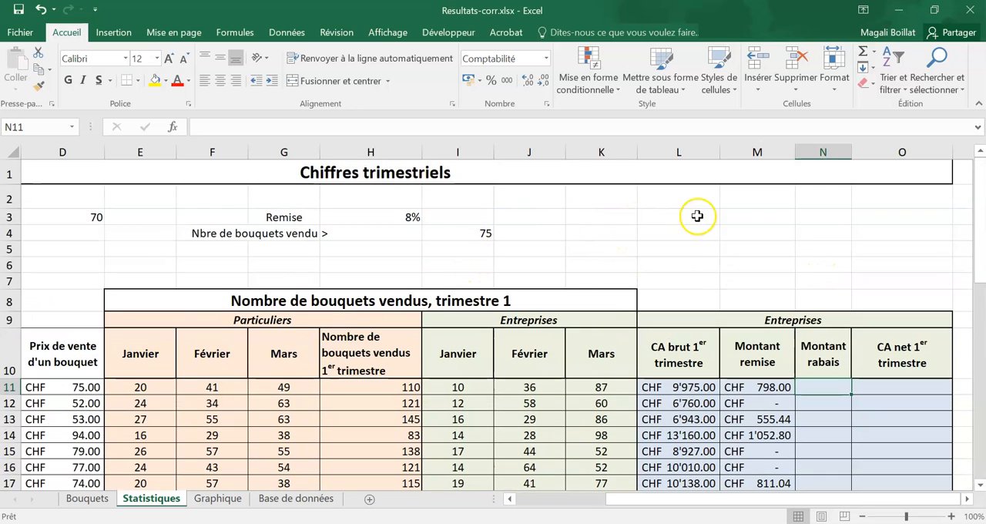
pyautogui.click(753, 213)
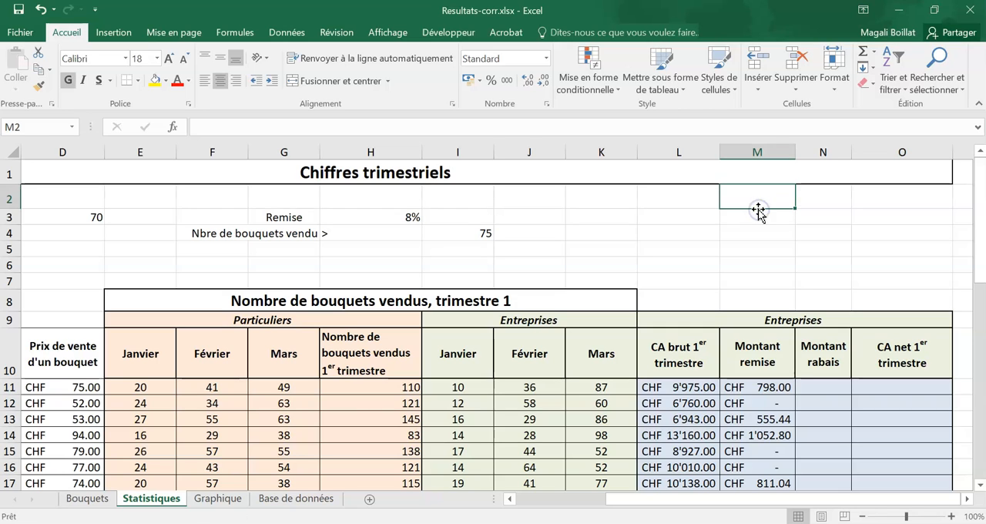
pyautogui.write('Rabais')
pyautogui.press('Return')
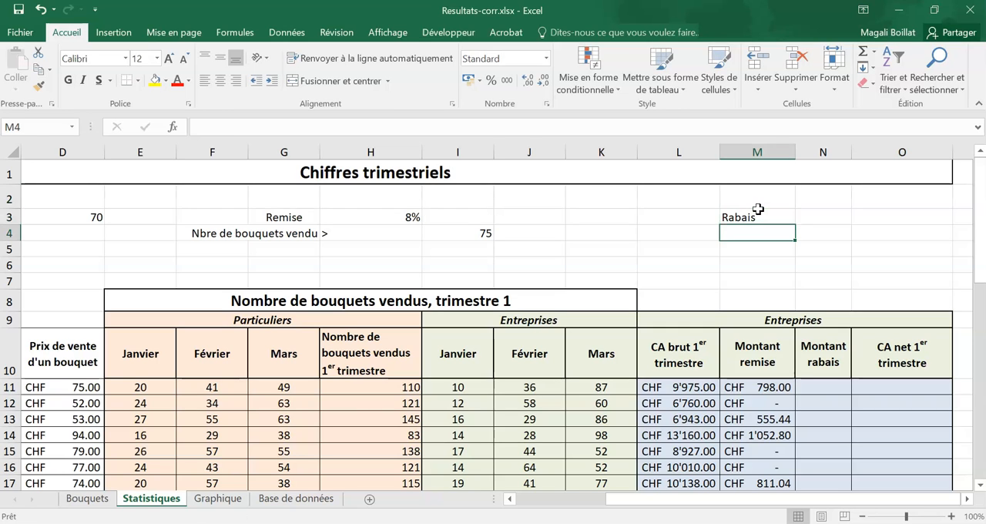
pyautogui.write('2.50')
pyautogui.write('%')
pyautogui.hotkey('ctrl', 'Return')
# - Enter the label "CA brut <" in K4 and the threshold 8000 in L4
pyautogui.press('Left')
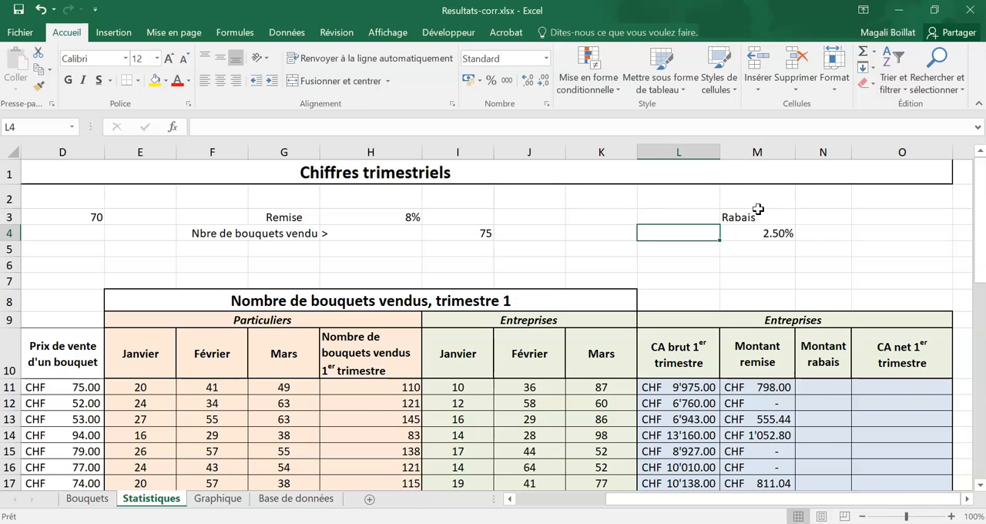
pyautogui.press('Left')
pyautogui.write('CA')
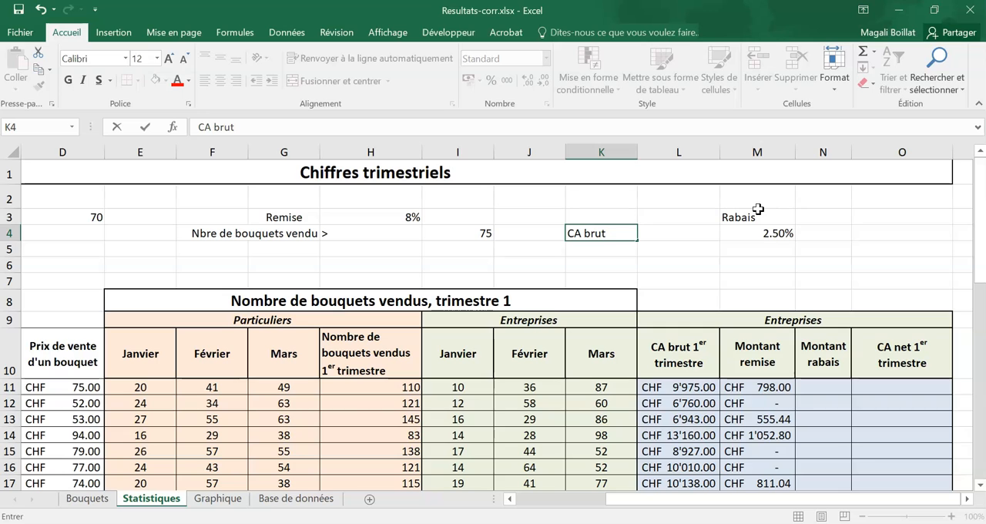
pyautogui.write(' brut <')
pyautogui.press('Tab')
pyautogui.write('800')
pyautogui.press('Return')
pyautogui.press('Up')
pyautogui.press('Right')
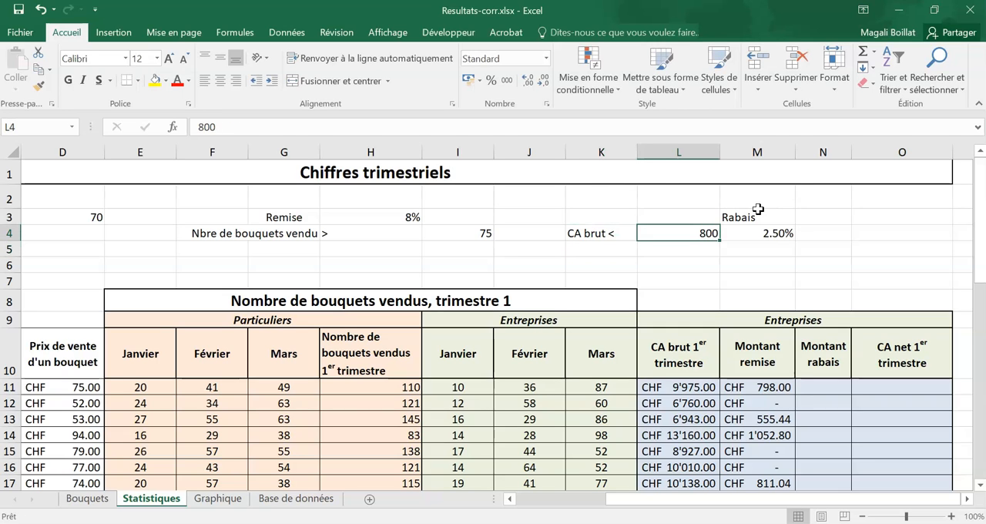
pyautogui.write('8000')
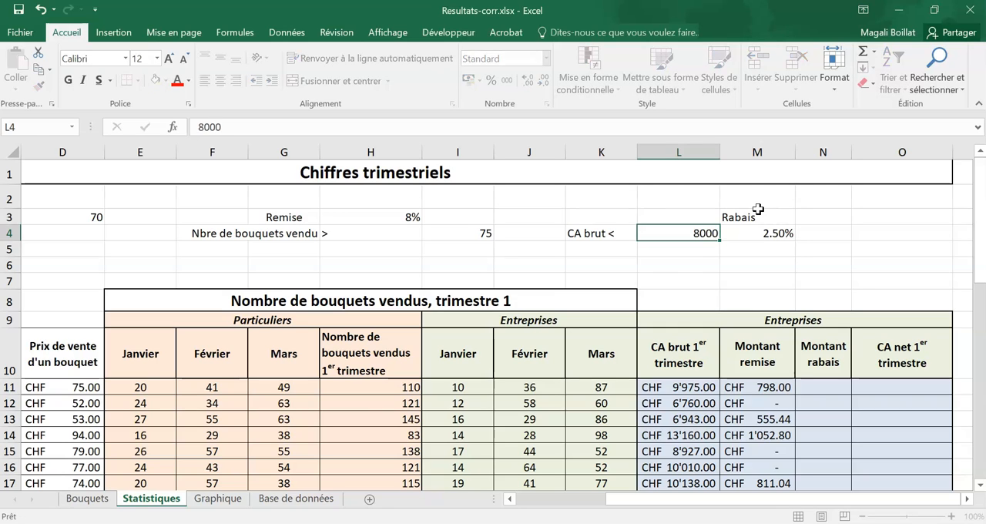
pyautogui.press('Return')
# - Enter the rate 3.50% in M5 and the label "CA brut compris entre 8'000 et 10'000" in K5
pyautogui.press('Right')
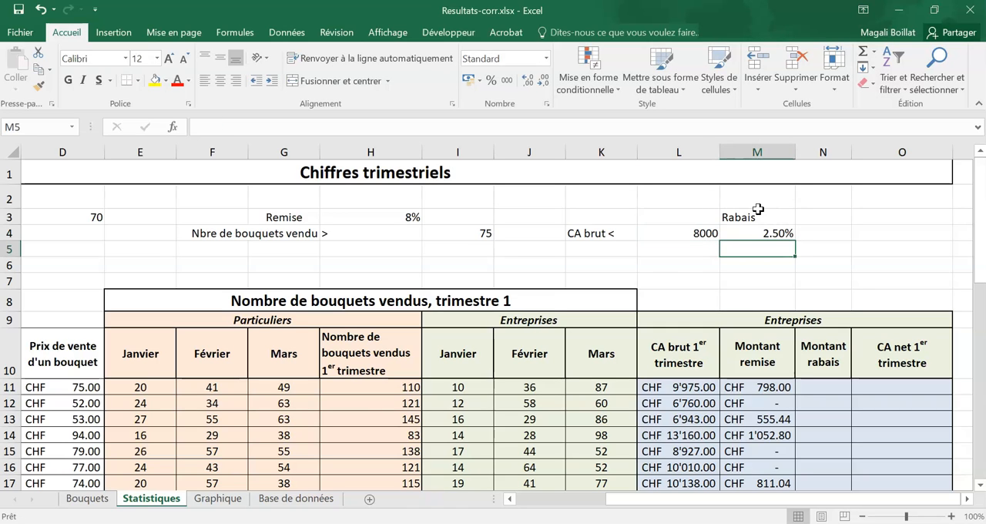
pyautogui.write('3')
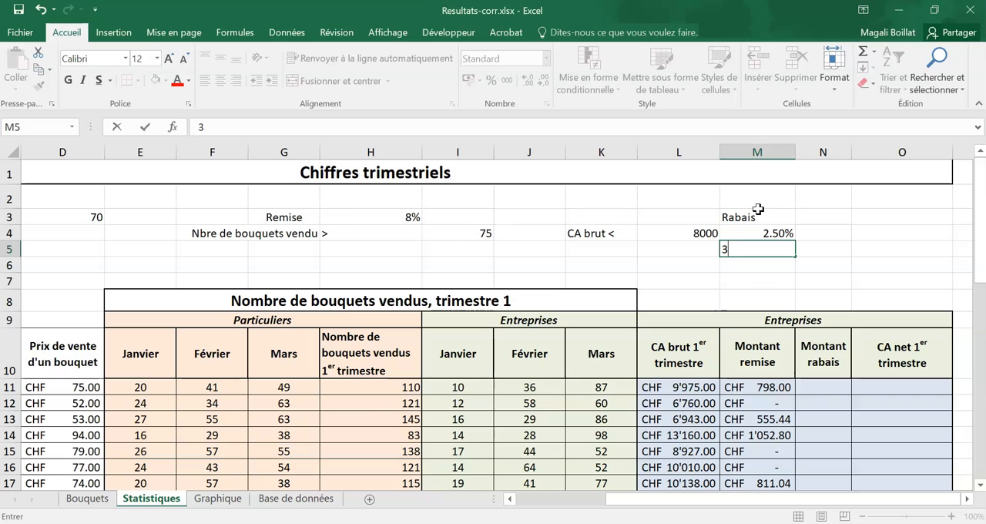
pyautogui.write('.50%')
pyautogui.press('Left')
pyautogui.press('Left')
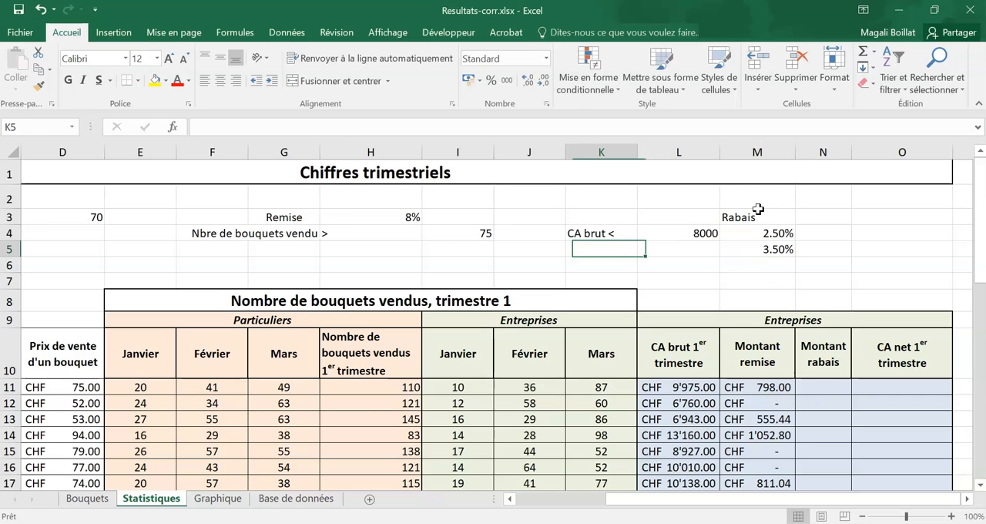
pyautogui.write('CA brut compris entre')
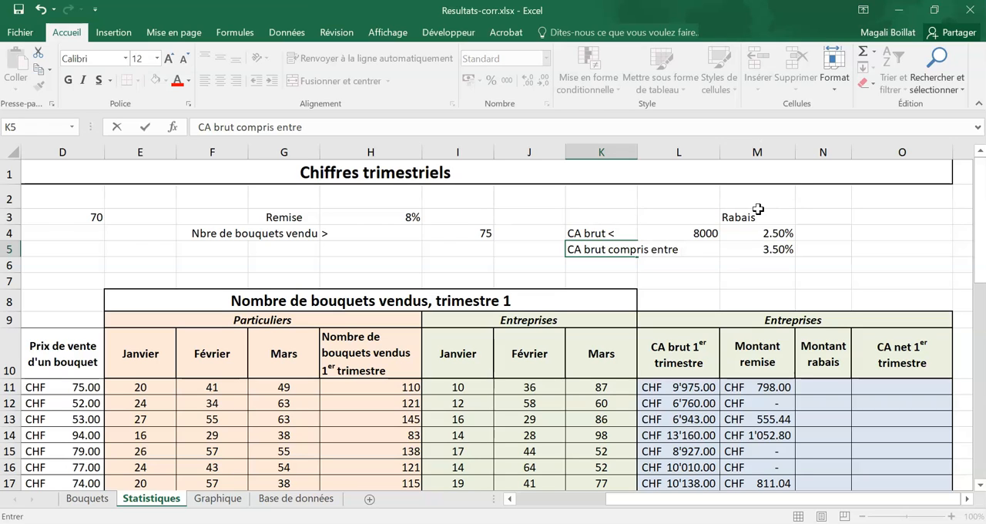
pyautogui.write(" 8'000 et 10'000")
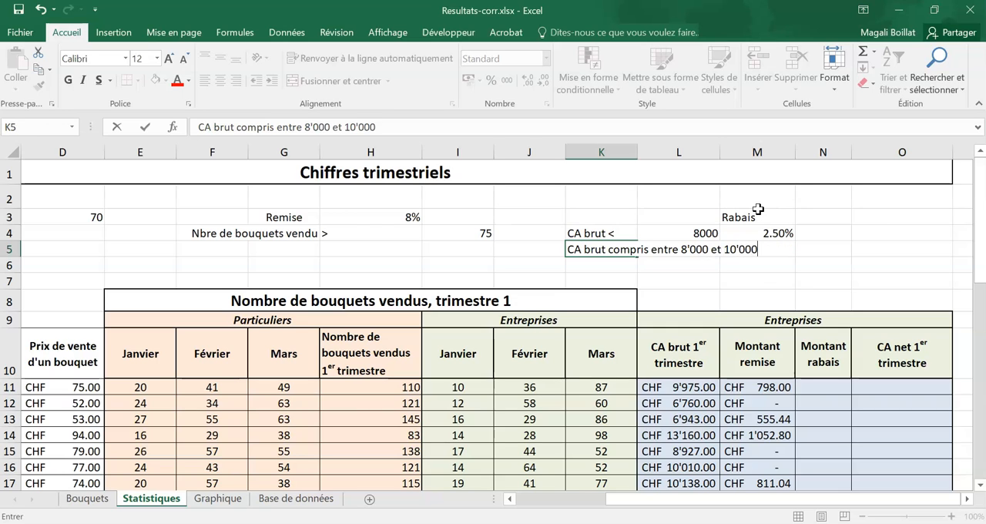
pyautogui.press('Return')
# - Move the label text from K5 to L5 and align it right
pyautogui.click(621, 248)
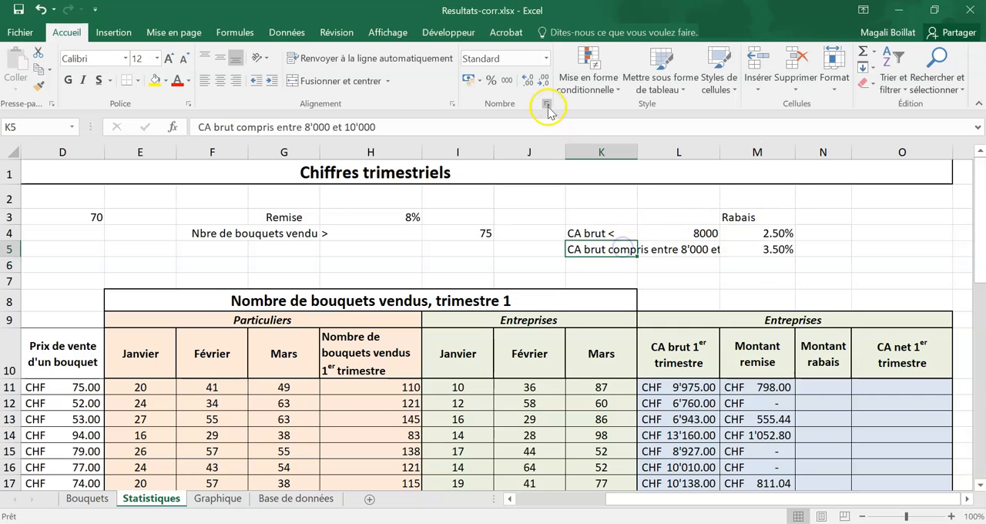
pyautogui.moveTo(590, 249); pyautogui.dragTo(688, 248)
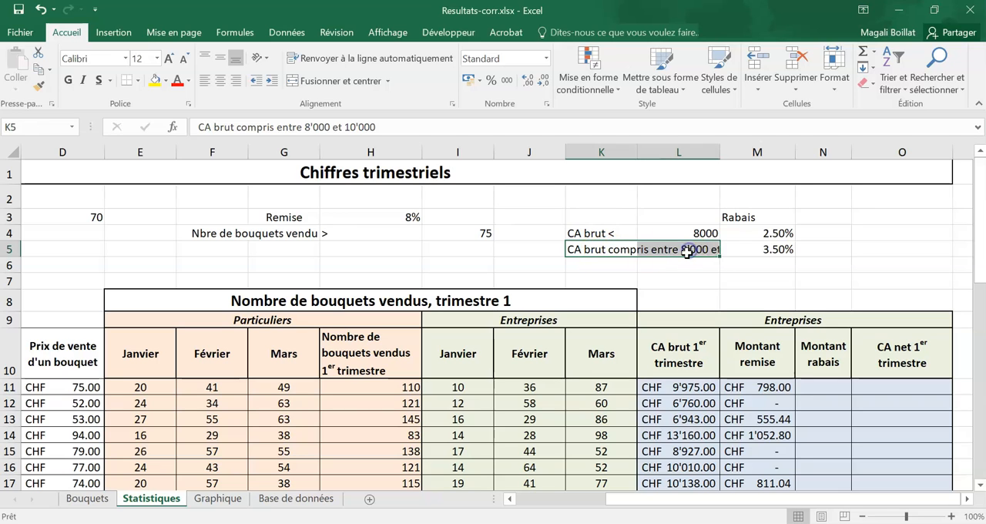
pyautogui.click(619, 250)
pyautogui.moveTo(377, 127); pyautogui.dragTo(97, 127)
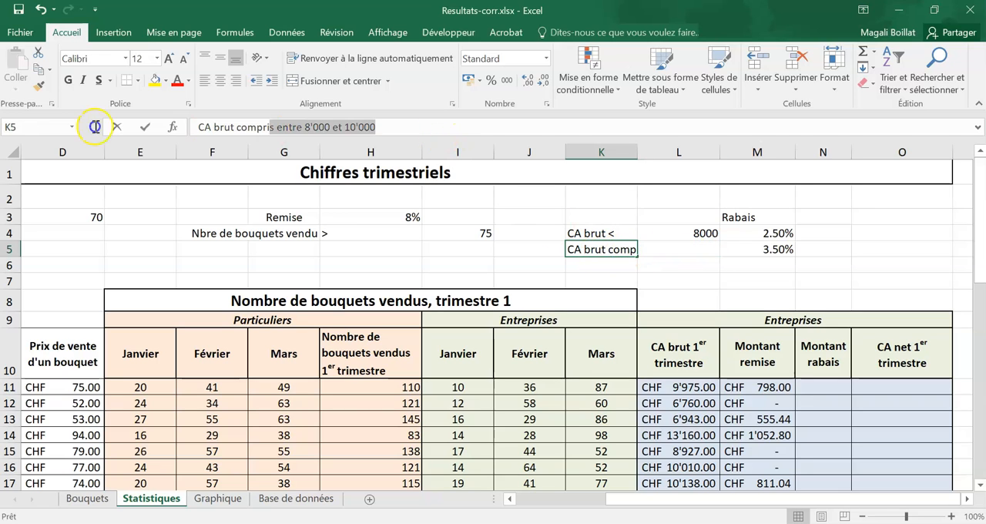
pyautogui.press('BackSpace')
pyautogui.click(677, 244)
pyautogui.hotkey('ctrl', 'v')
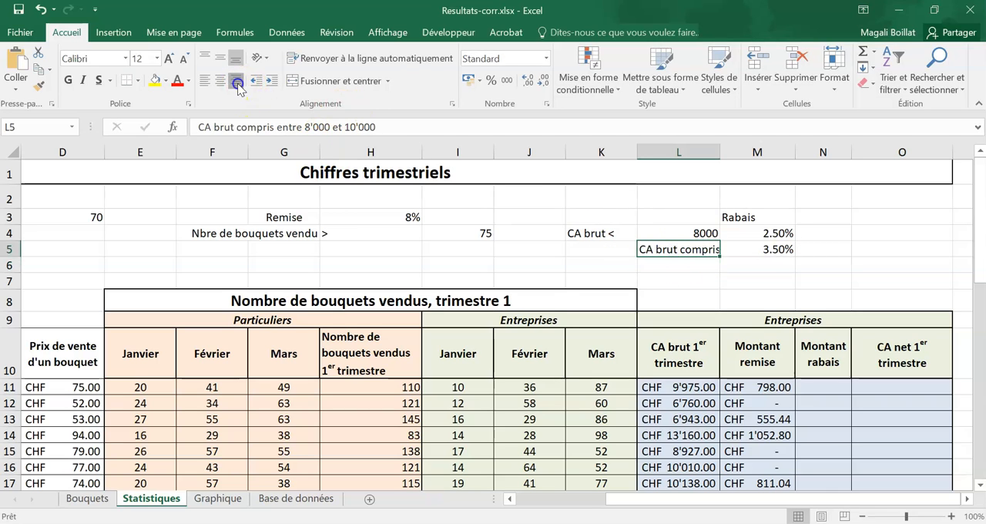
pyautogui.click(236, 80)
# - Enter the third rabais rate, 4.5%, in M6
pyautogui.click(611, 266)
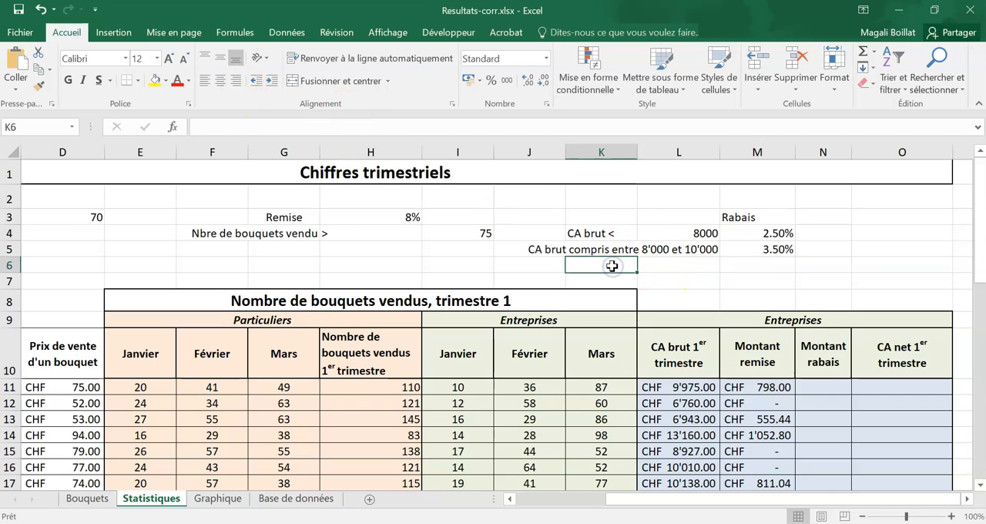
pyautogui.press('Right')
pyautogui.press('Right')
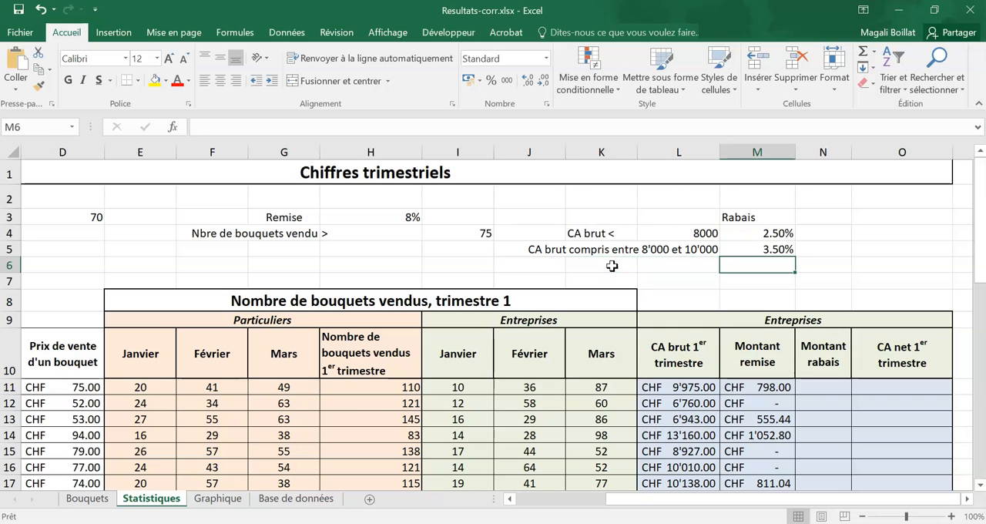
pyautogui.write('4.')
pyautogui.press('Return')
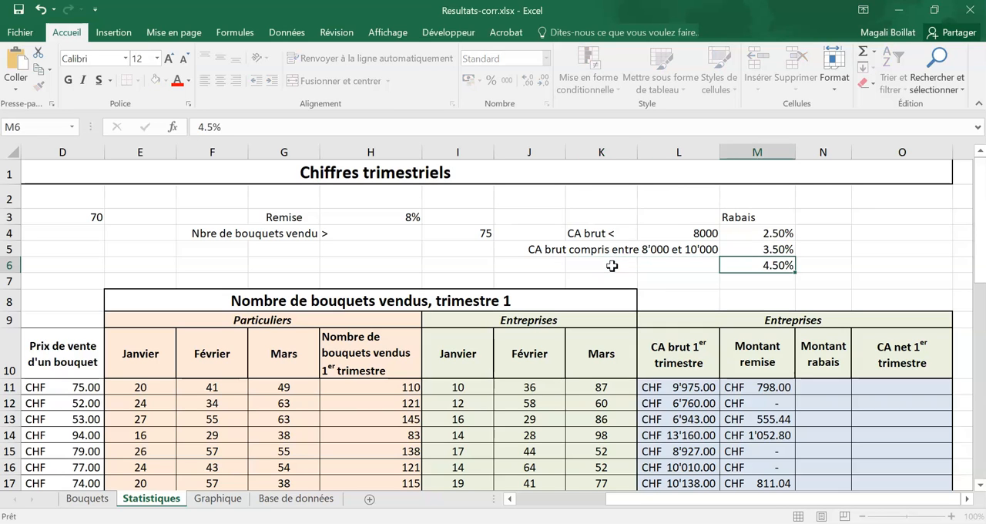
# - Enter the label "CA brut >" in K6 and the threshold 10000 in L6
pyautogui.click(612, 265)
pyautogui.write('CA')
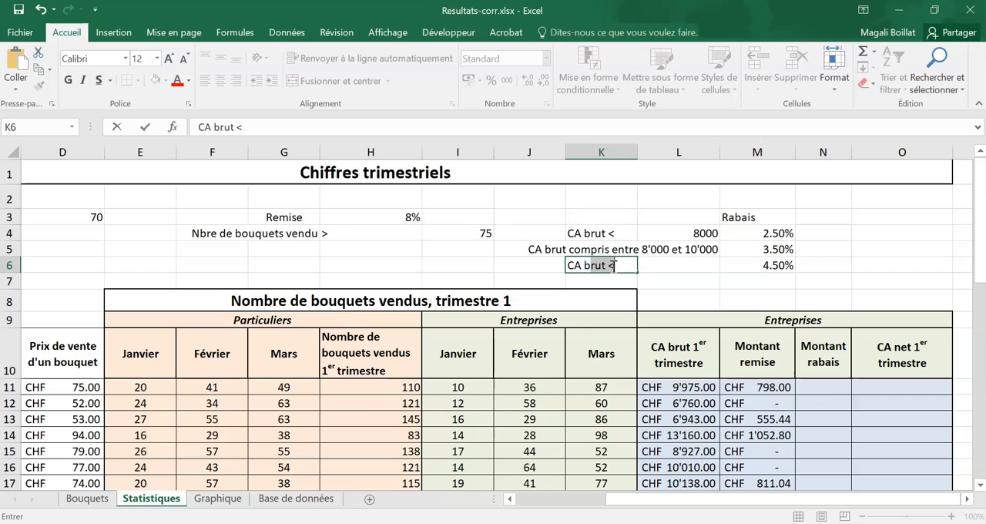
pyautogui.write(' brut >')
pyautogui.press('Tab')
pyautogui.write('1000')
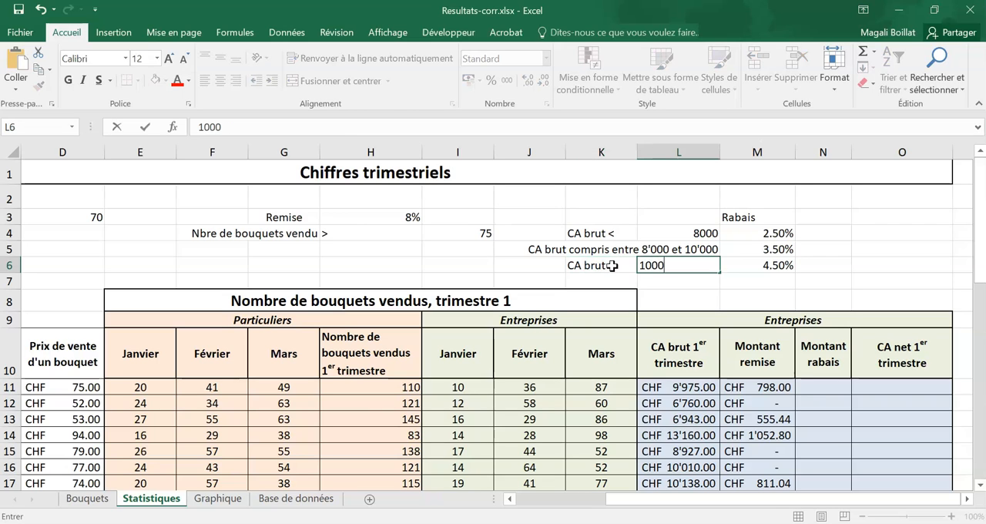
pyautogui.write('0')
pyautogui.press('Return')
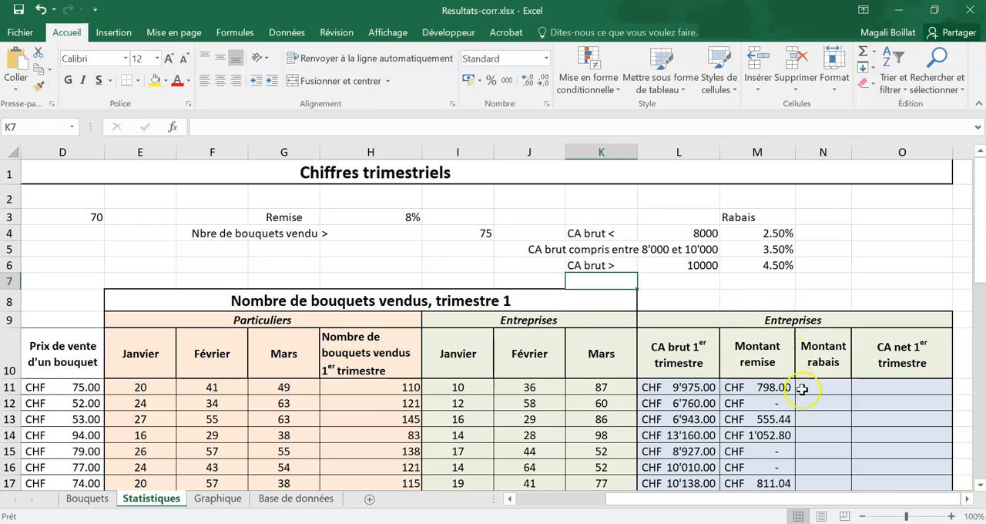
# - Start an SI function in N11 and set its logical test to L11<$L$4
pyautogui.click(812, 390)
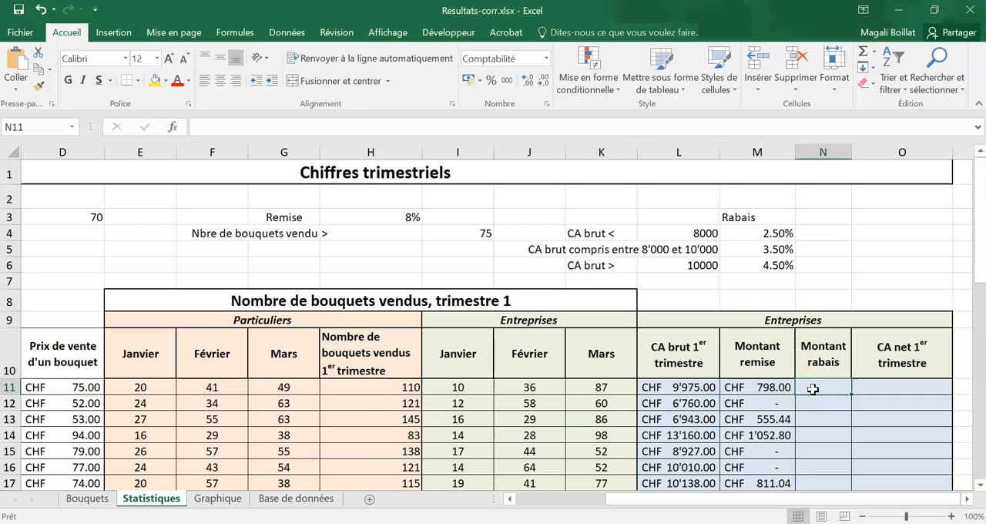
pyautogui.write('=si(')
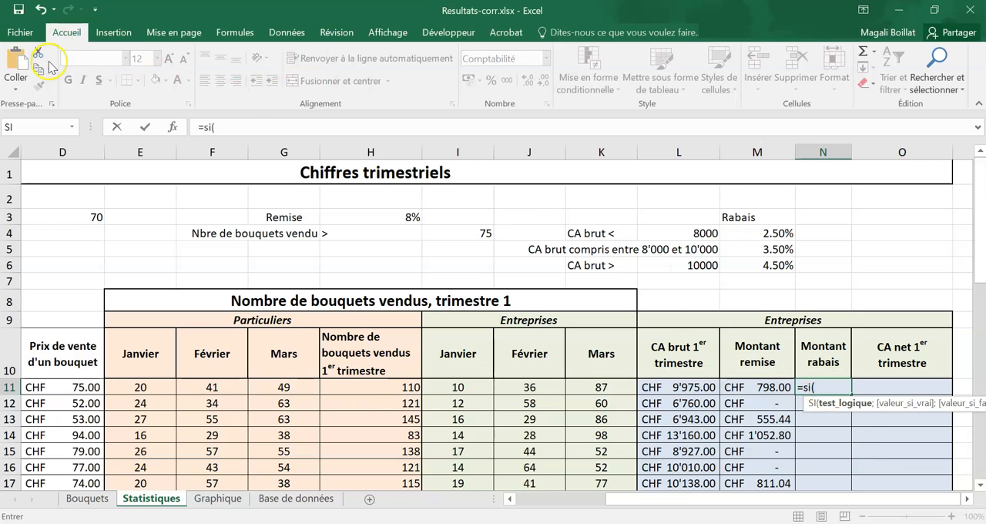
pyautogui.click(173, 128)
pyautogui.moveTo(462, 143); pyautogui.dragTo(297, 221)
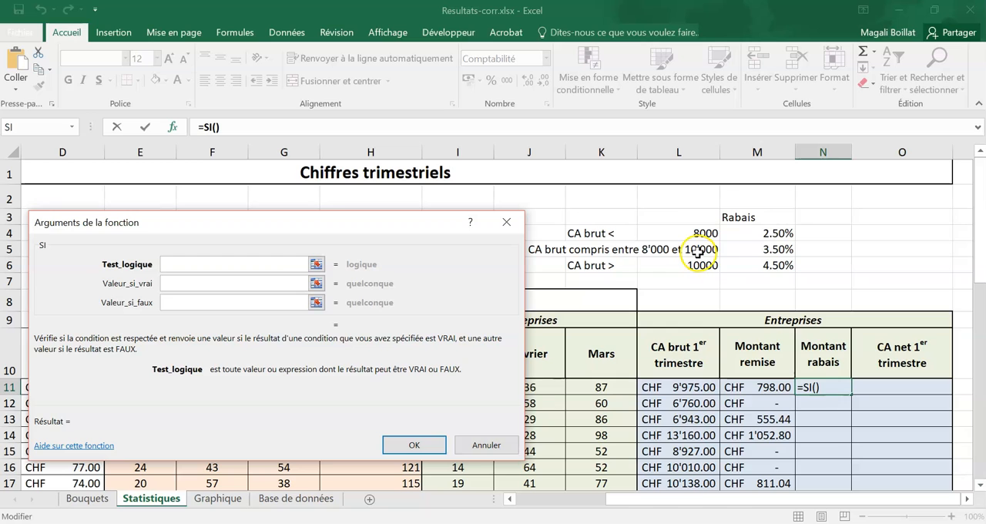
pyautogui.click(688, 387)
pyautogui.write('>')
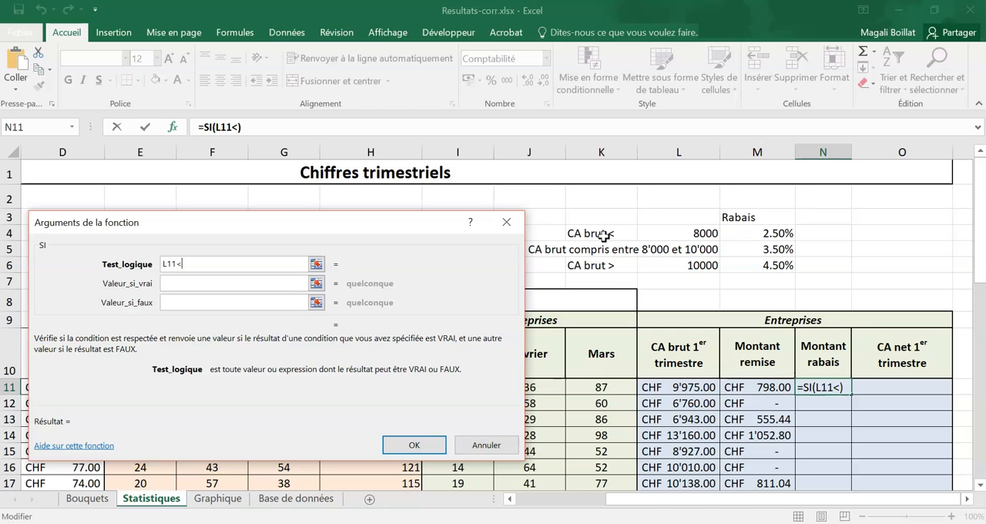
pyautogui.click(683, 234)
pyautogui.press('F4')
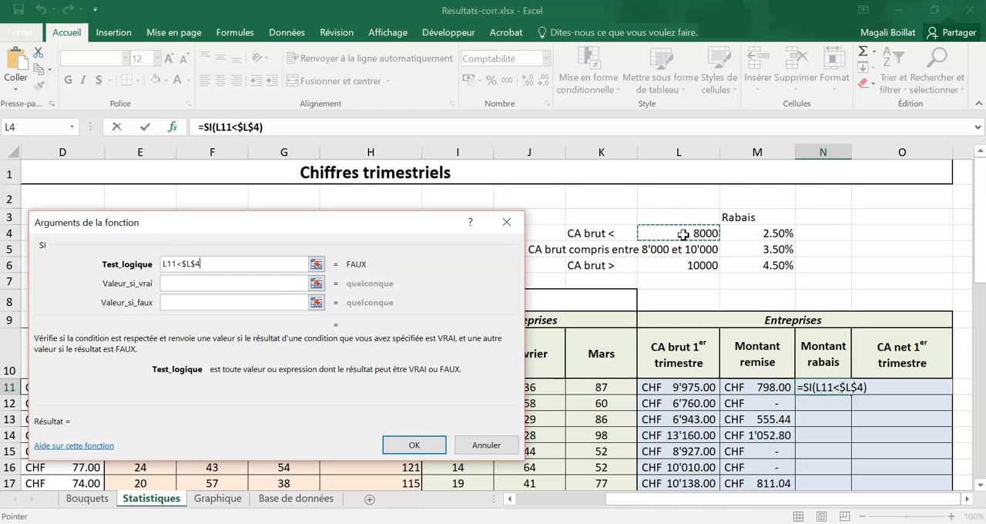
# - Set the value if true of the SI function in N11 to $M$4*L11
pyautogui.click(293, 283)
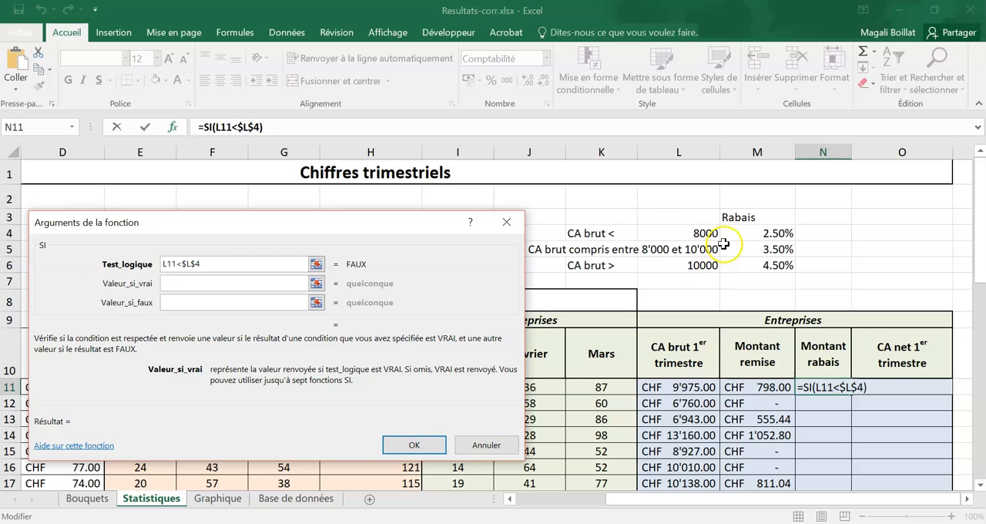
pyautogui.click(757, 234)
pyautogui.press('F4')
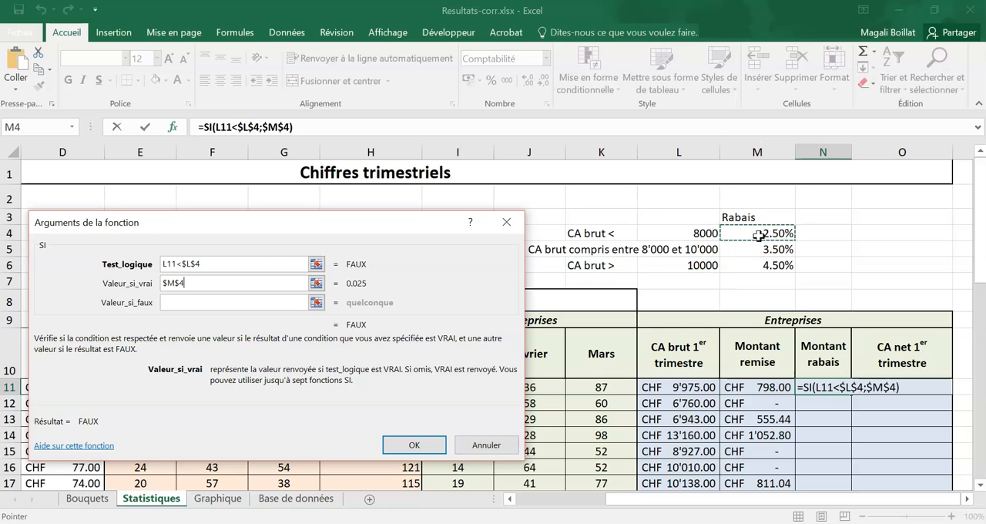
pyautogui.write('*')
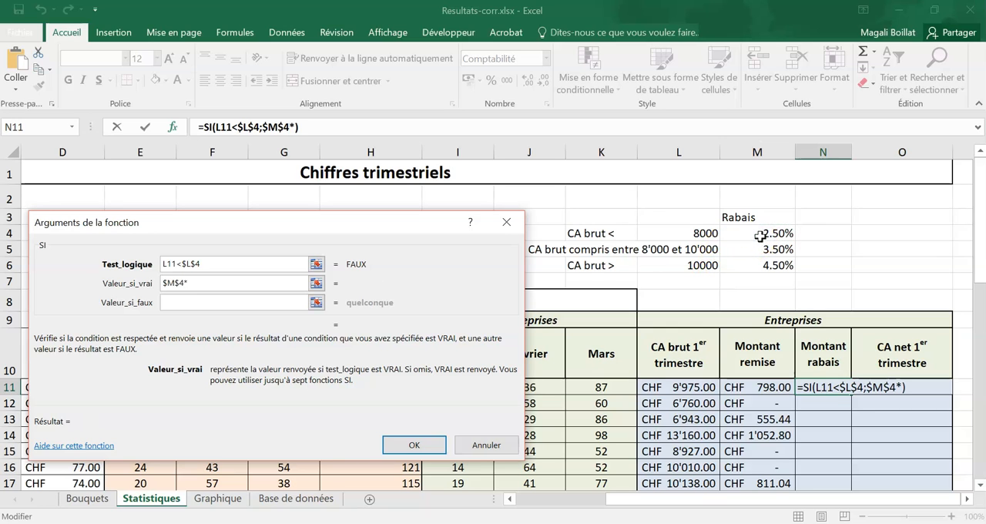
pyautogui.click(671, 387)
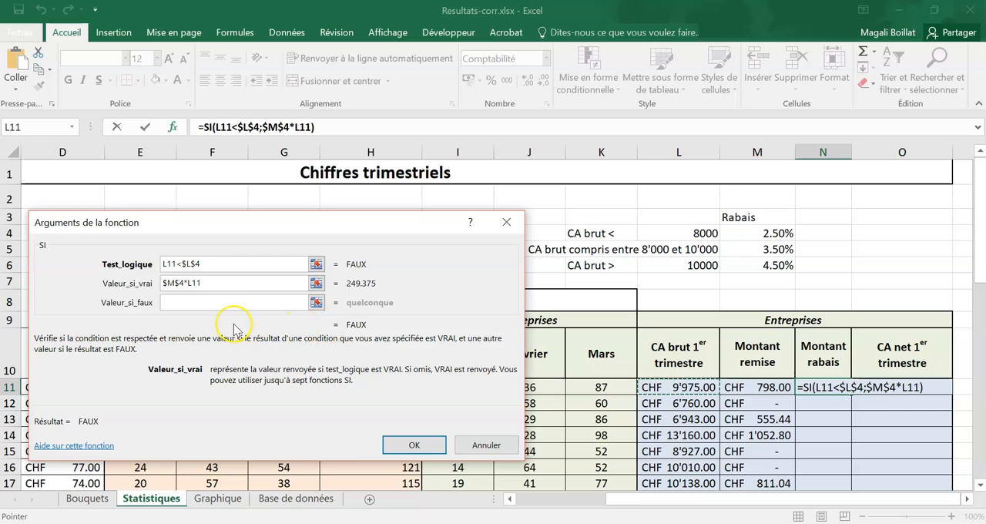
# - Nest a second SI function as the value if false, with the logical test L11>$L$6
pyautogui.click(213, 302)
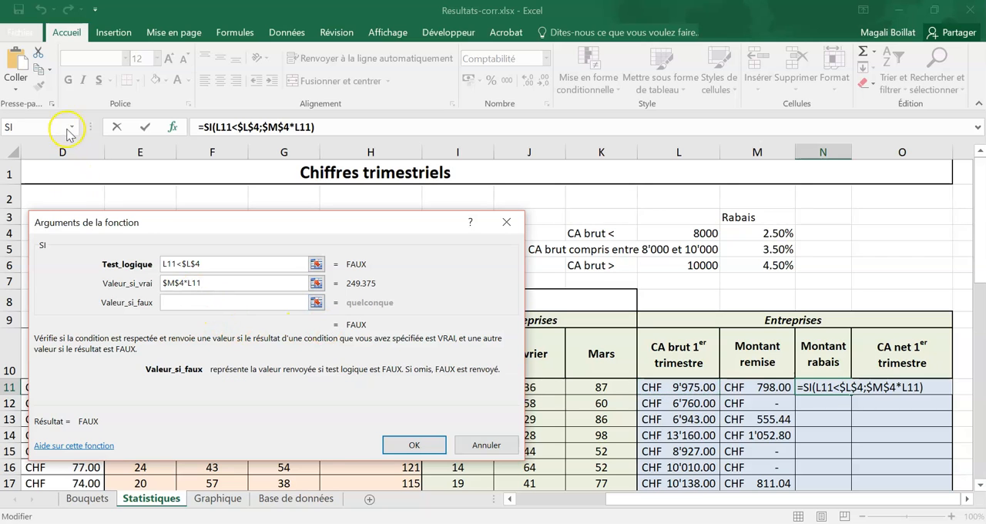
pyautogui.click(72, 126)
pyautogui.click(54, 146)
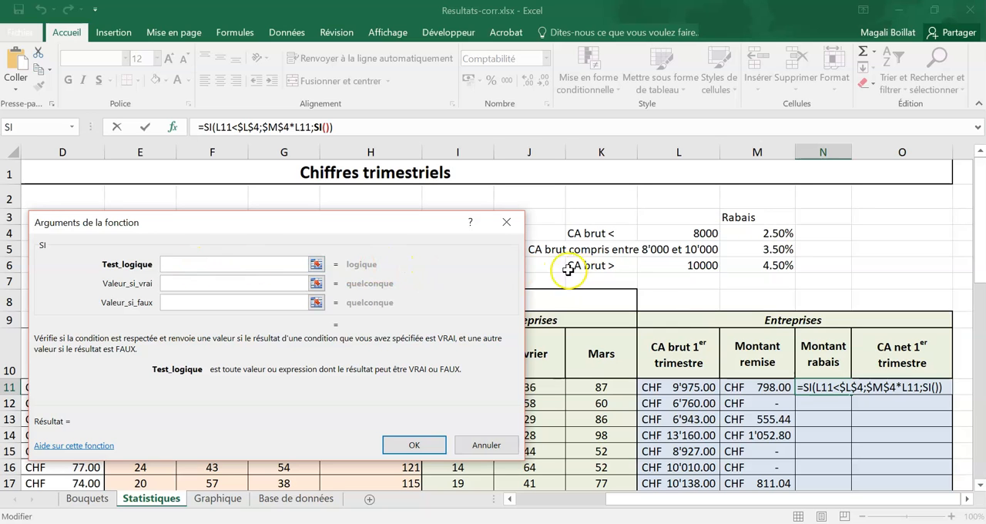
pyautogui.click(671, 389)
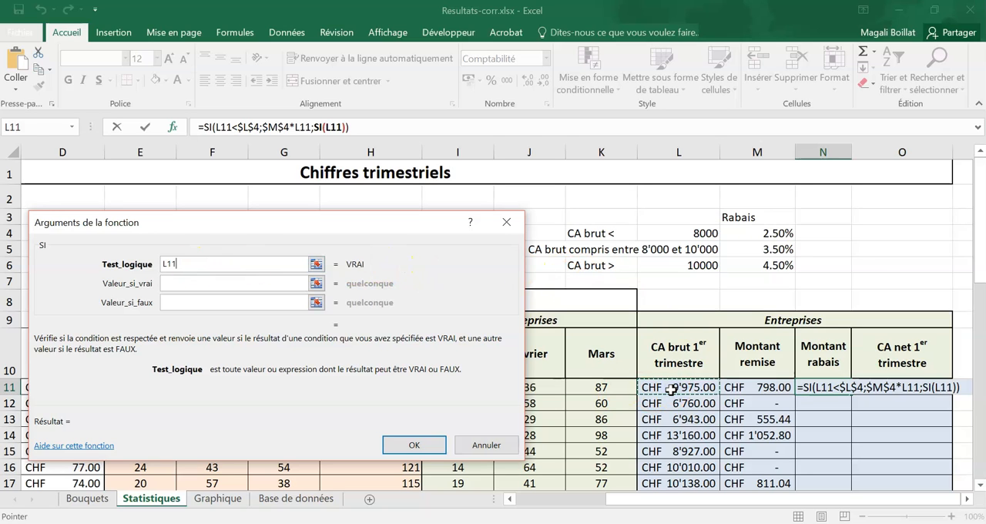
pyautogui.write('>')
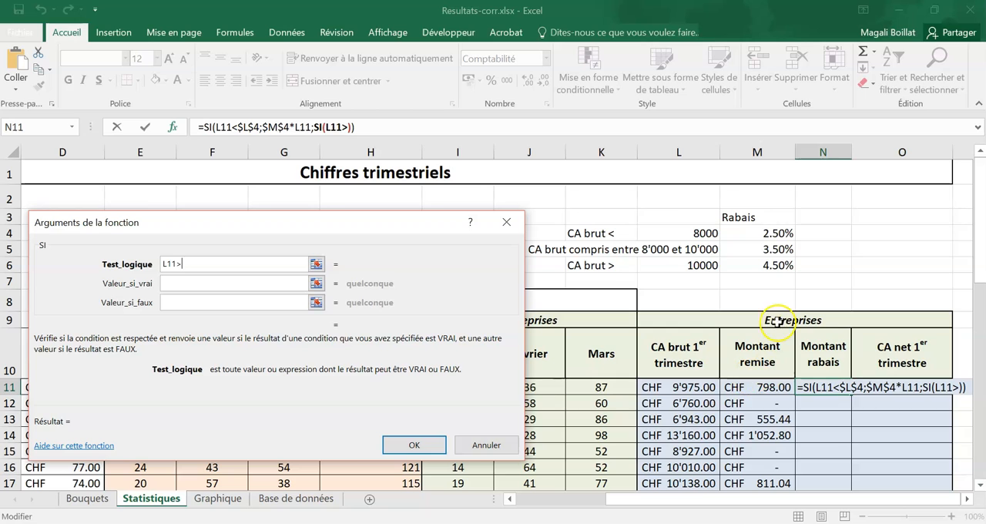
pyautogui.click(703, 264)
pyautogui.press('F4')
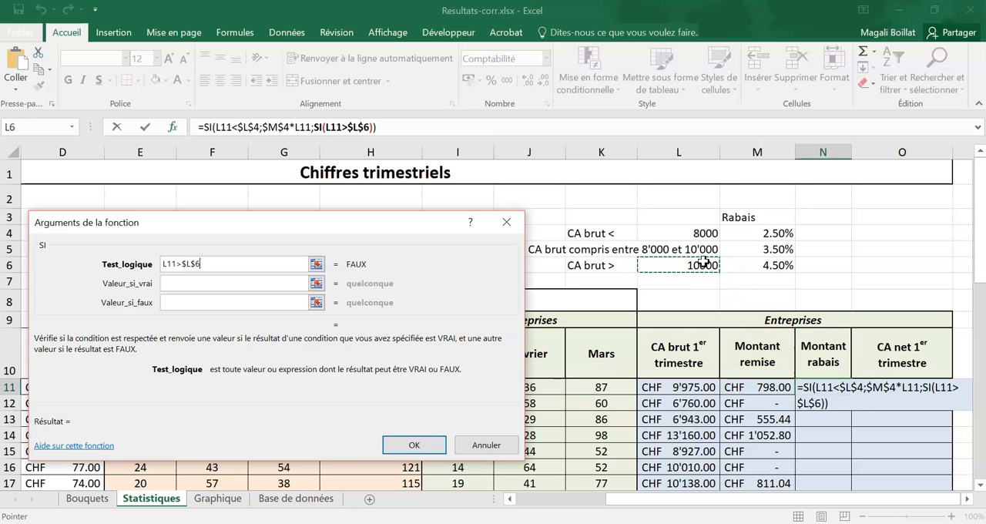
# - Set the value if true of the nested SI function to $M$6*L11
pyautogui.click(264, 282)
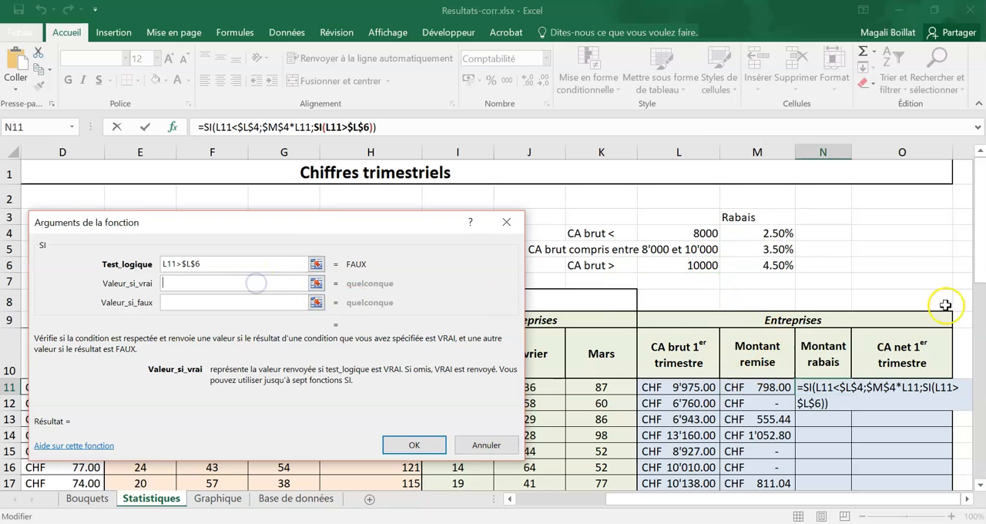
pyautogui.click(771, 265)
pyautogui.press('F4')
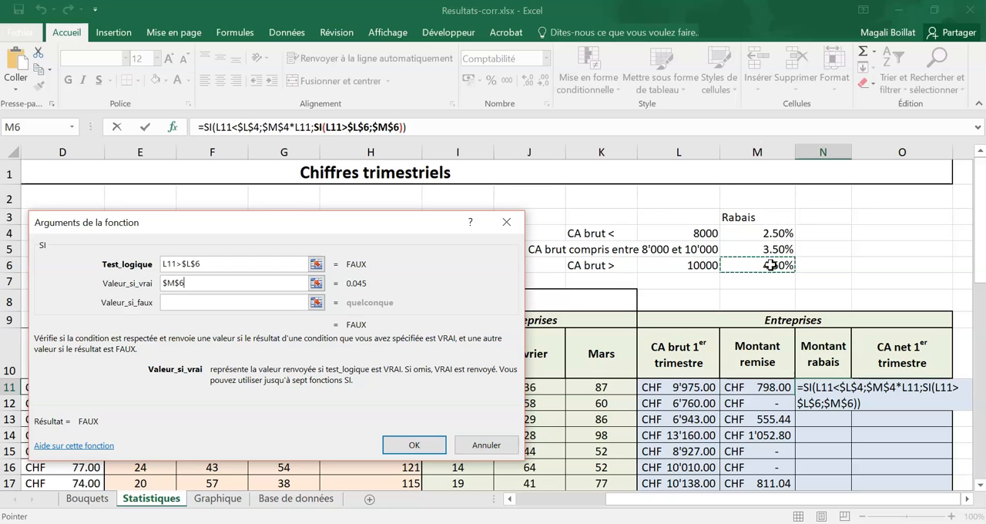
pyautogui.write('*')
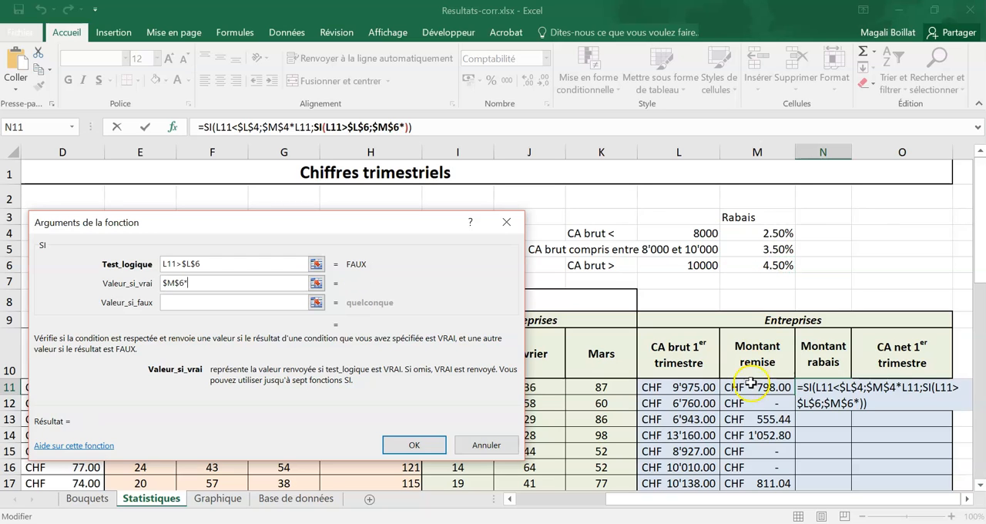
pyautogui.click(667, 389)
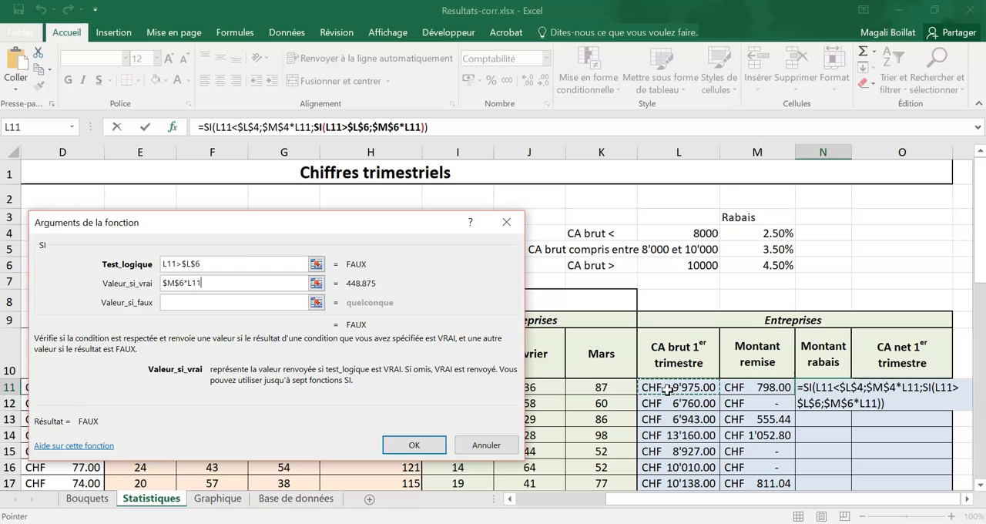
# - Set the nested SI function's value if false to $M$5*L11 and validate the rabais formula
pyautogui.click(259, 301)
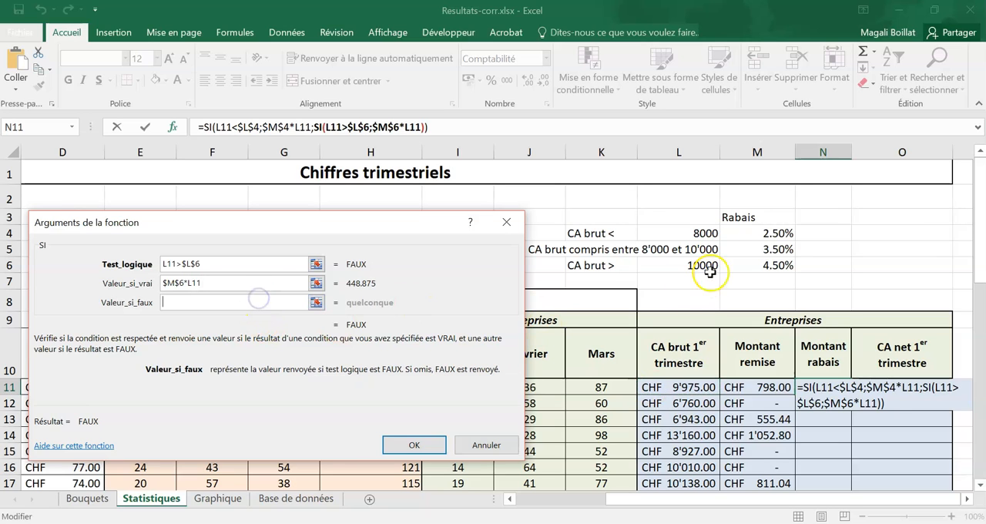
pyautogui.click(747, 248)
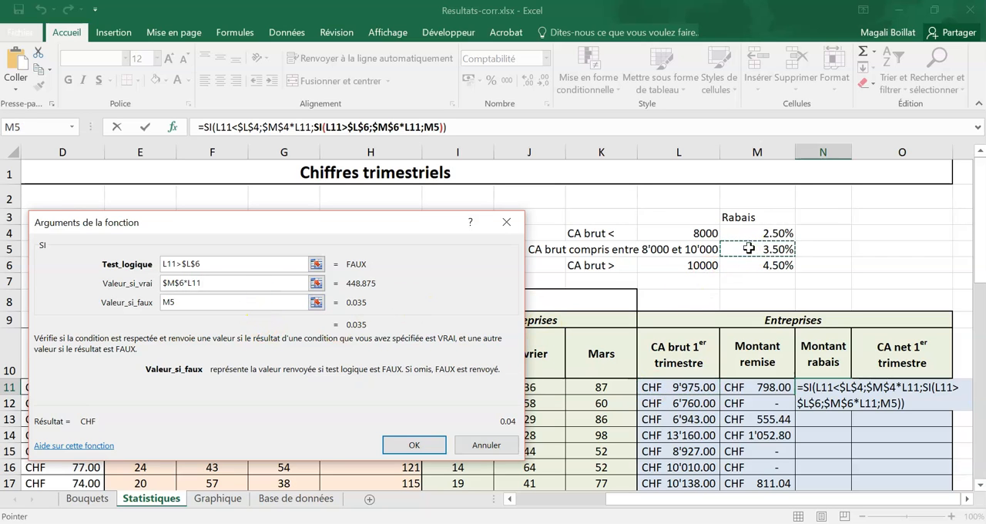
pyautogui.press('F4')
pyautogui.write('*')
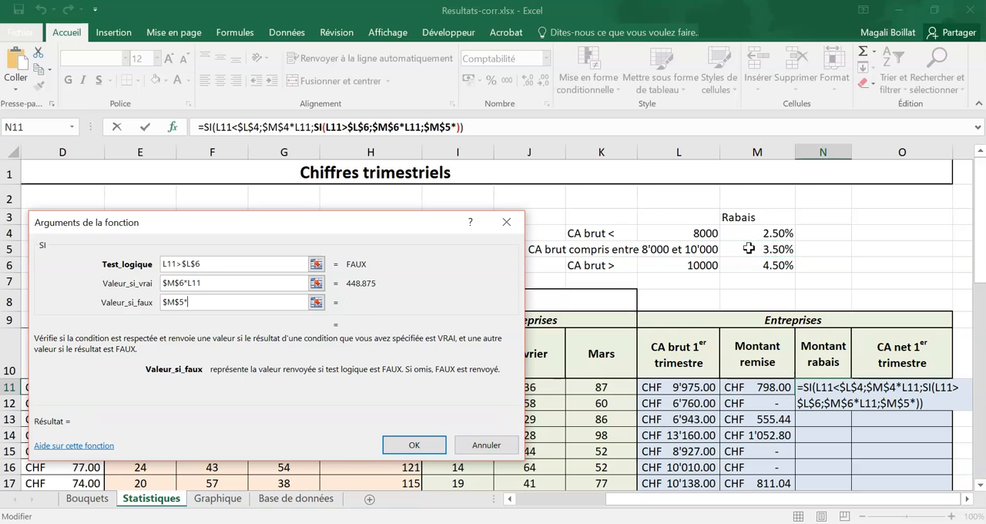
pyautogui.click(695, 386)
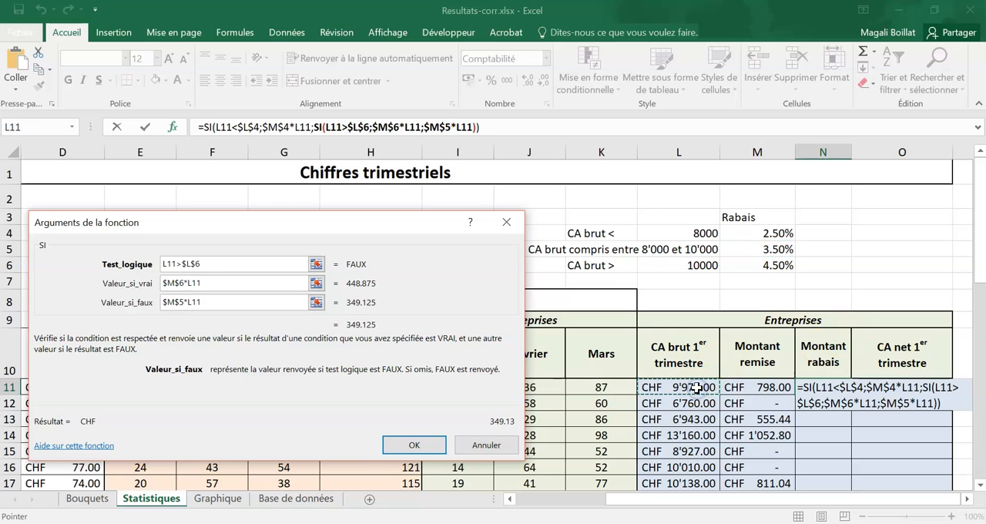
pyautogui.click(433, 446)
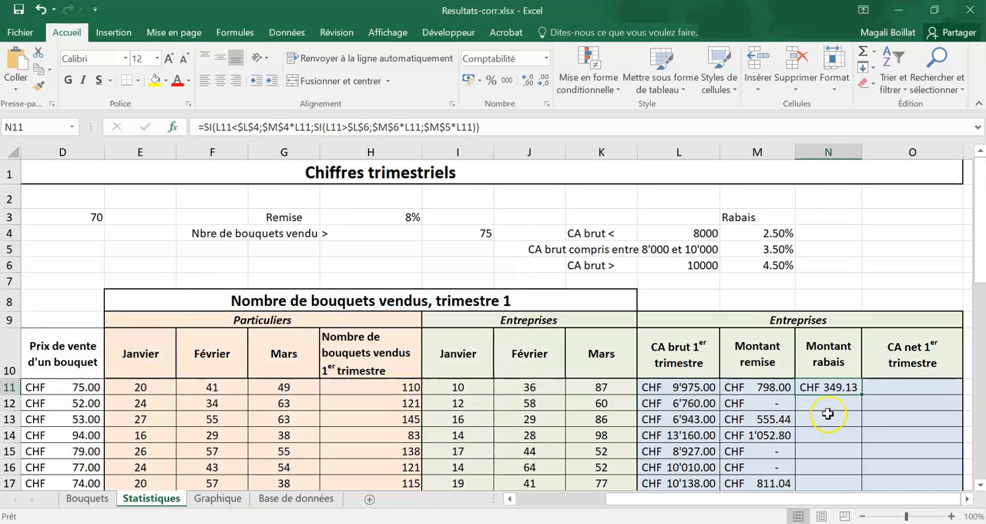
# - Copy the Montant rabais formula from N11 down to N23 without the formatting
pyautogui.moveTo(863, 393); pyautogui.dragTo(861, 468)
pyautogui.click(870, 473)
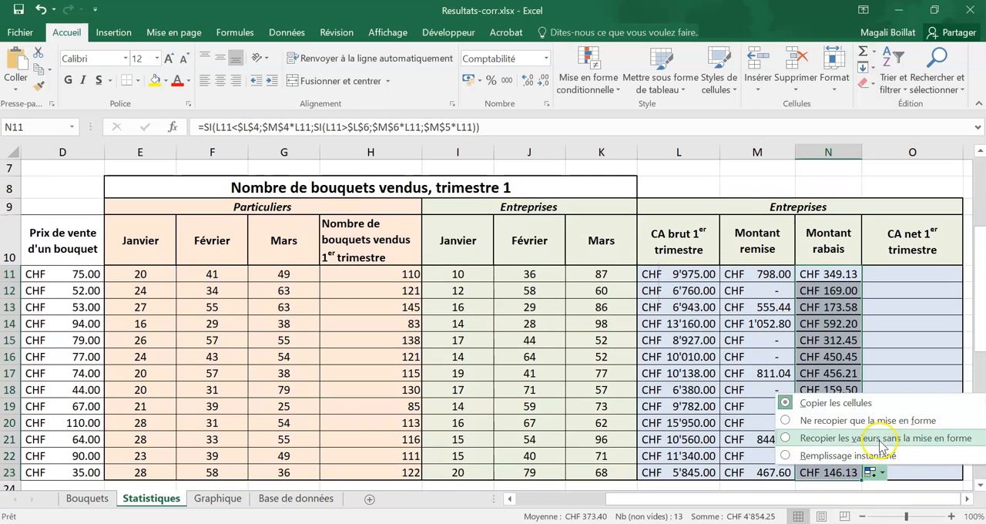
pyautogui.click(880, 440)
pyautogui.click(898, 421)
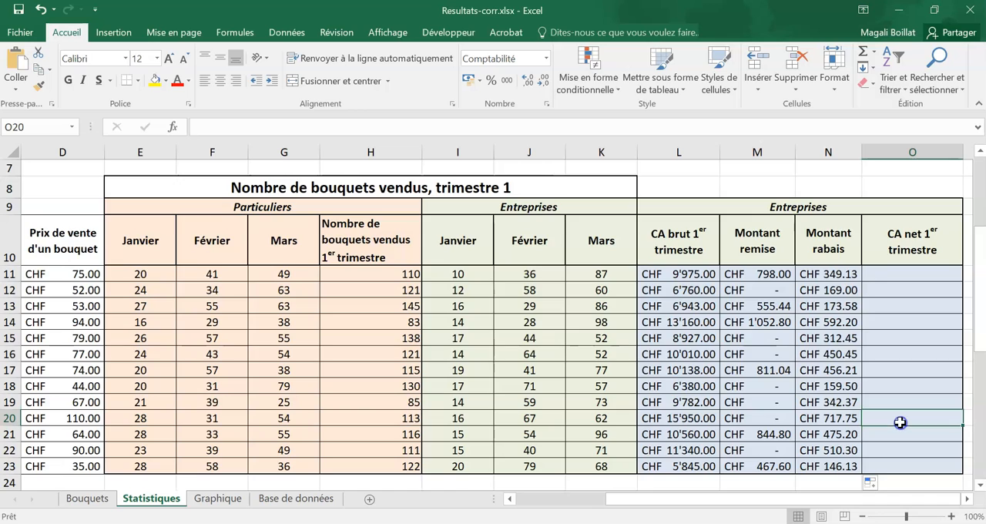
# - Review the action, remise and rabais criteria in rows 3 to 6 above the table
pyautogui.scroll(2, 900, 422)
pyautogui.moveTo(774, 267); pyautogui.dragTo(41, 232)
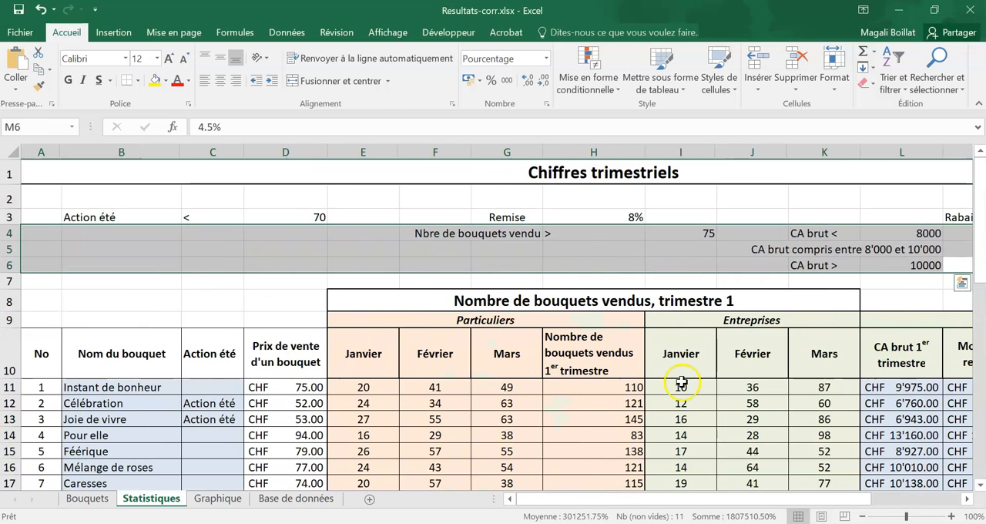
pyautogui.moveTo(824, 497); pyautogui.dragTo(913, 497)
pyautogui.click(924, 436)
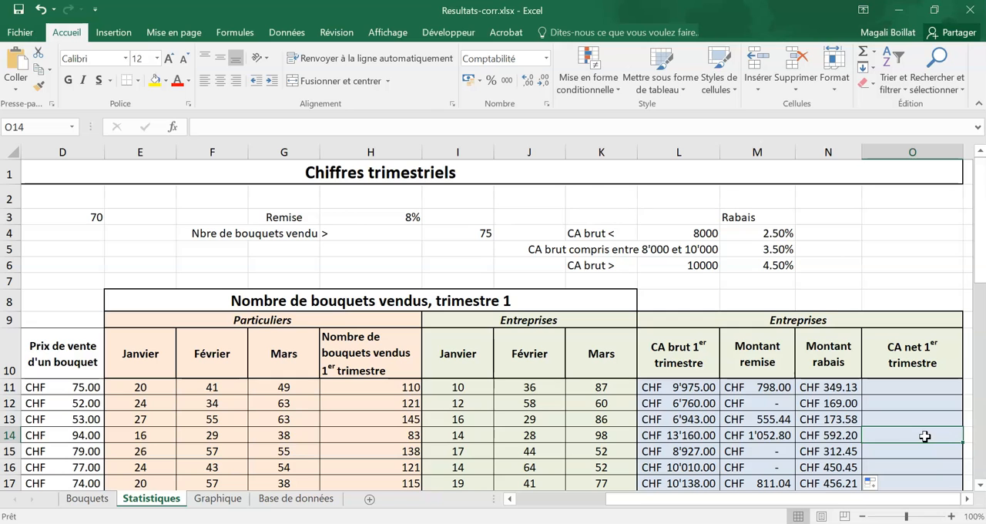
pyautogui.moveTo(803, 264); pyautogui.dragTo(156, 204)
pyautogui.click(750, 227)
pyautogui.moveTo(780, 265); pyautogui.dragTo(42, 217)
pyautogui.click(728, 234)
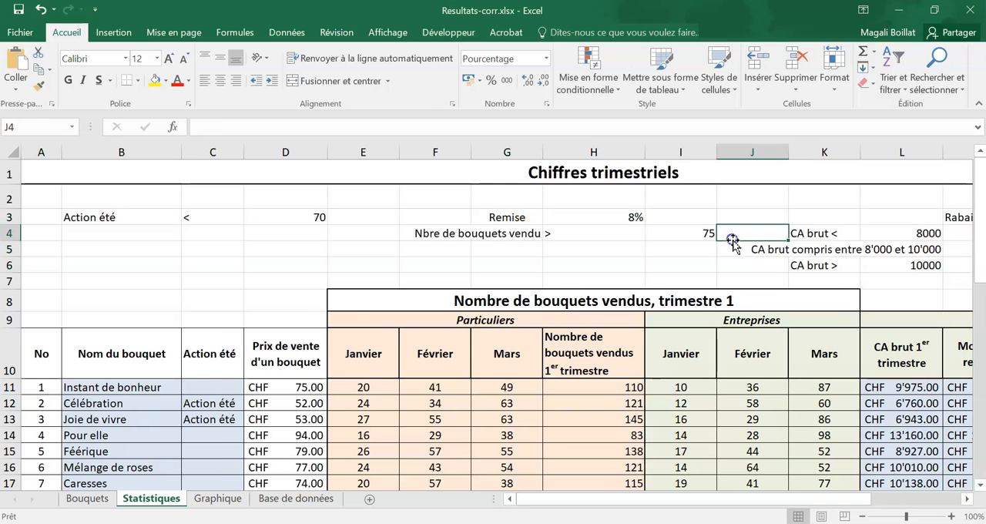
pyautogui.moveTo(854, 499); pyautogui.dragTo(918, 501)
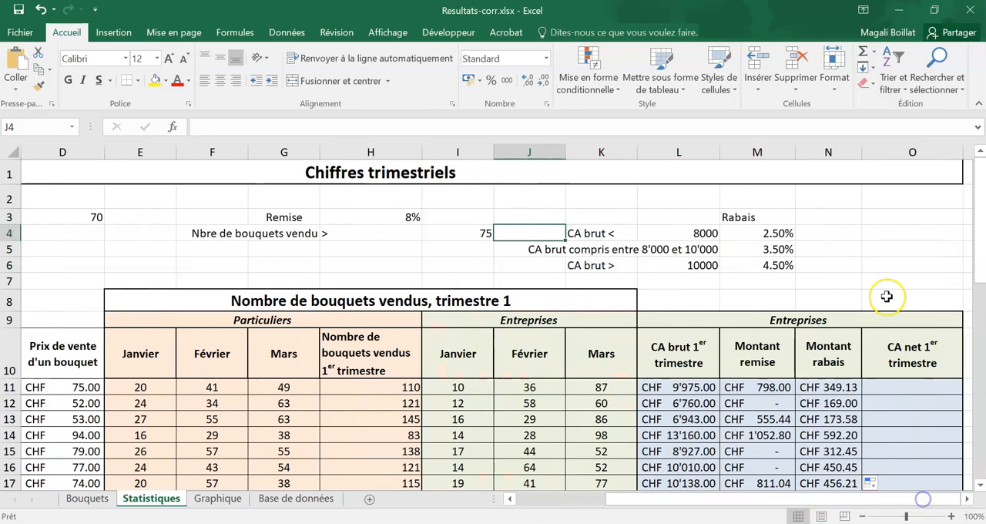
# - Start an ARRONDI.AU.MULTIPLE function in O11 and set its Nombre argument to L11-M11-N11
pyautogui.click(911, 388)
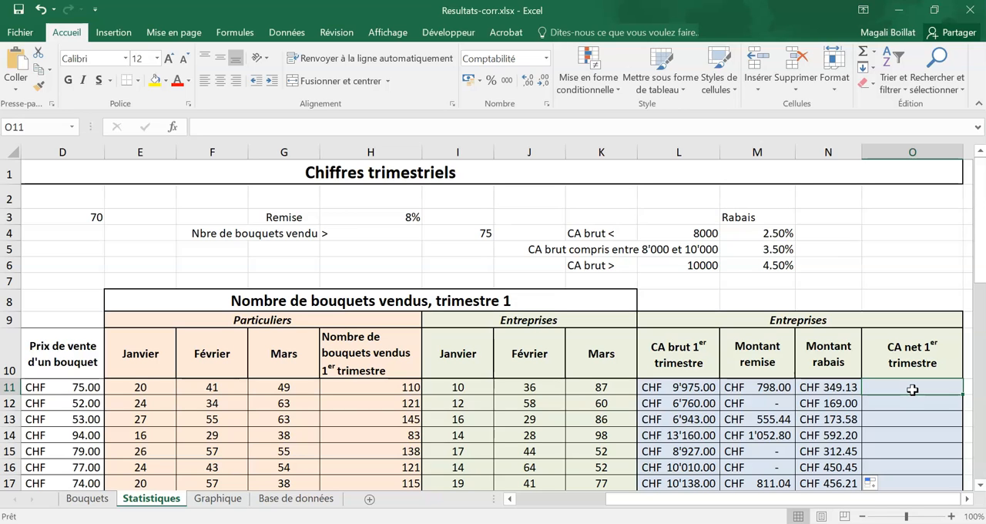
pyautogui.write('=arrondi')
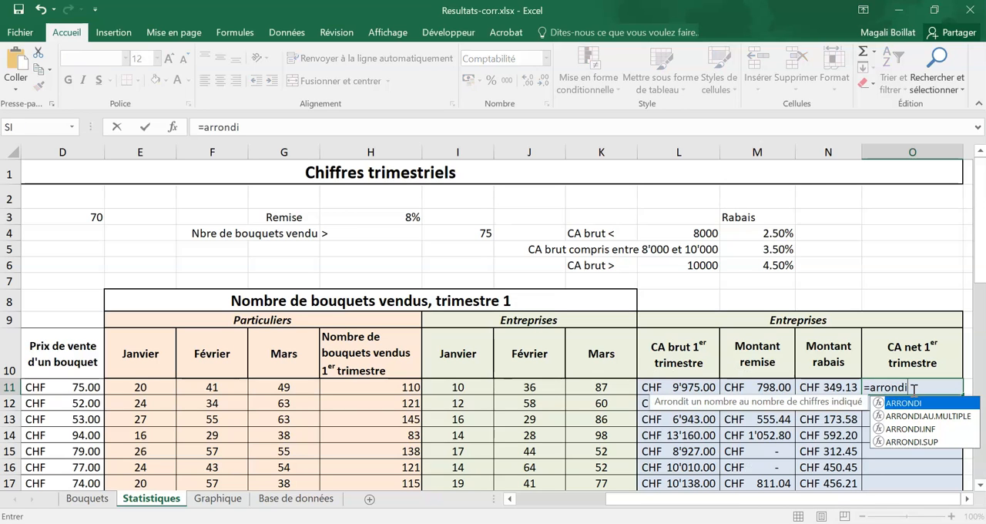
pyautogui.doubleClick(928, 416)
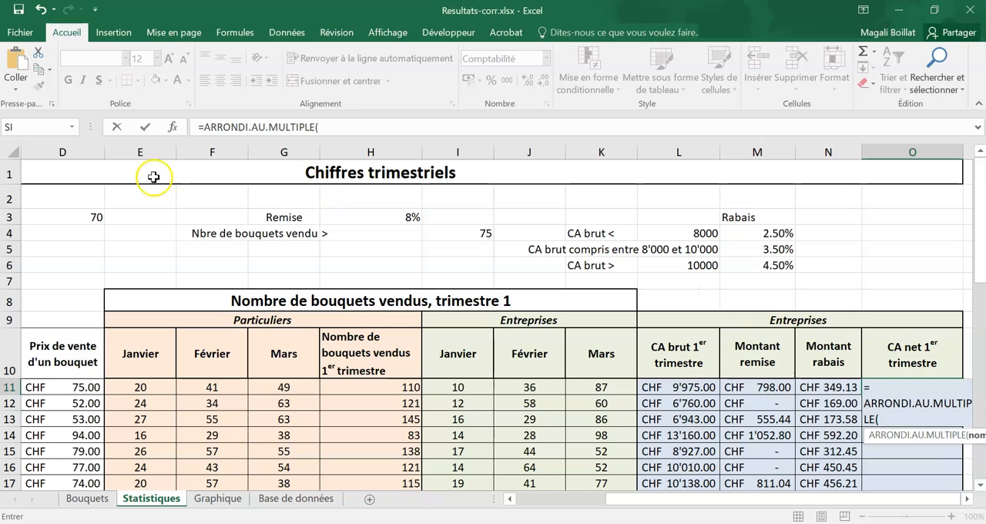
pyautogui.click(171, 133)
pyautogui.moveTo(344, 242); pyautogui.dragTo(369, 208)
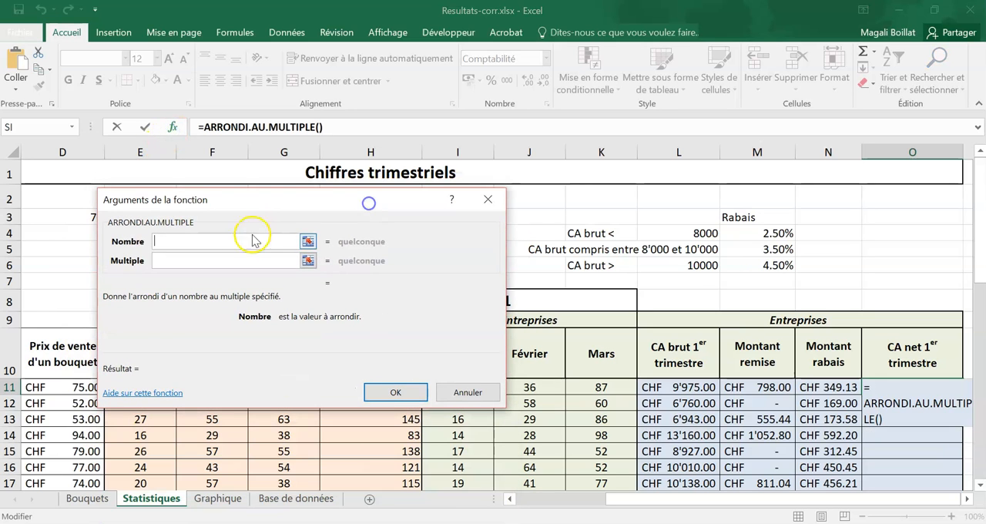
pyautogui.click(684, 387)
pyautogui.write('-M11-')
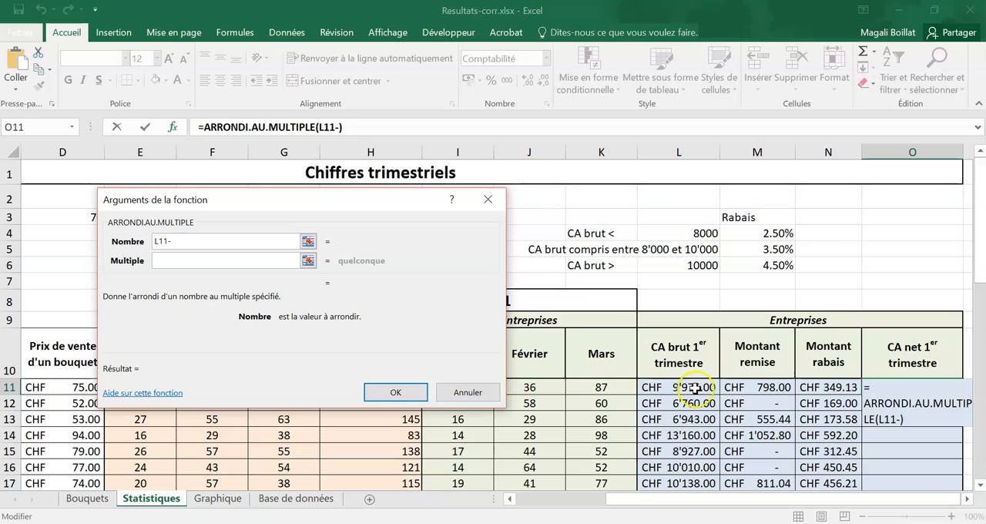
pyautogui.click(735, 387)
pyautogui.write('-N11')
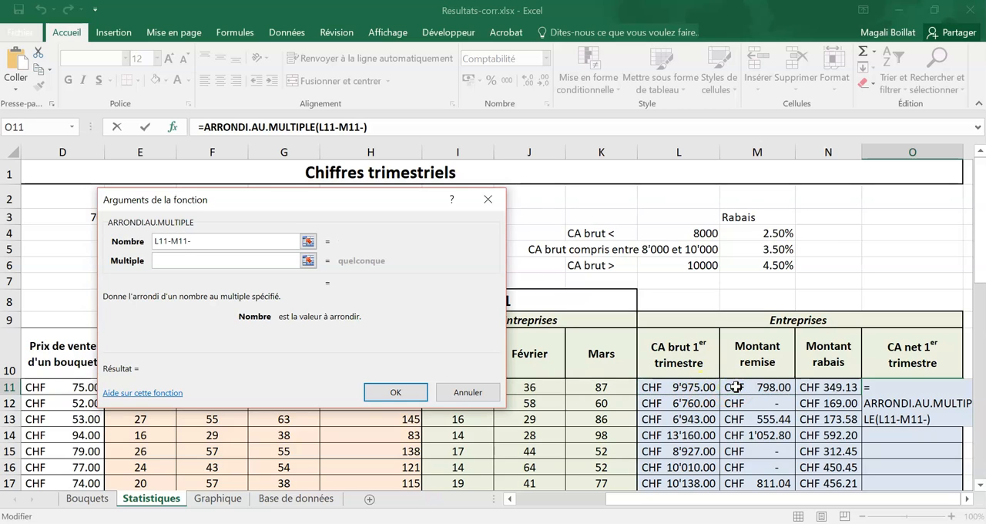
pyautogui.click(830, 388)
# - Set the rounding multiple to 0.10 and validate the CA net formula in O11
pyautogui.click(216, 260)
pyautogui.write('0.10')
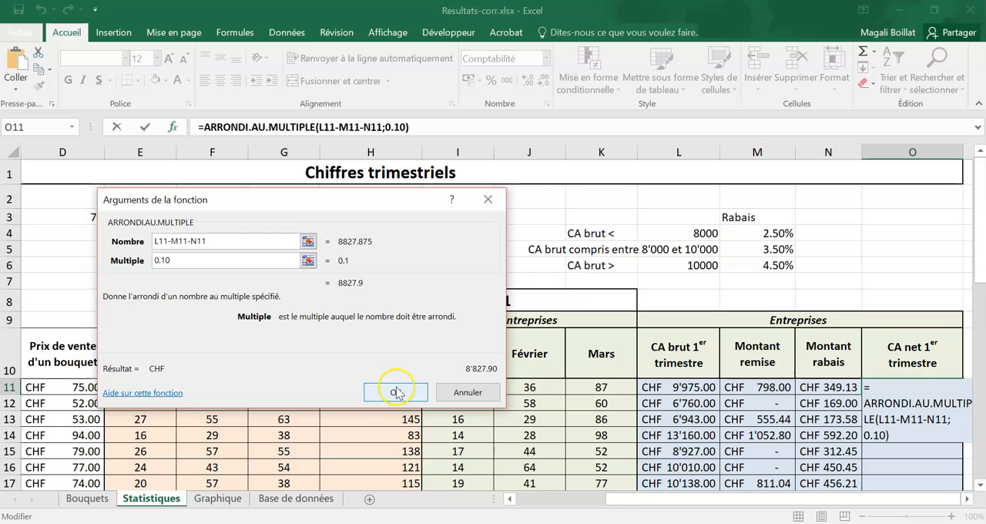
pyautogui.click(395, 392)
# - Copy the CA net formula from O11 down to O23 without the formatting
pyautogui.moveTo(955, 394); pyautogui.dragTo(959, 474)
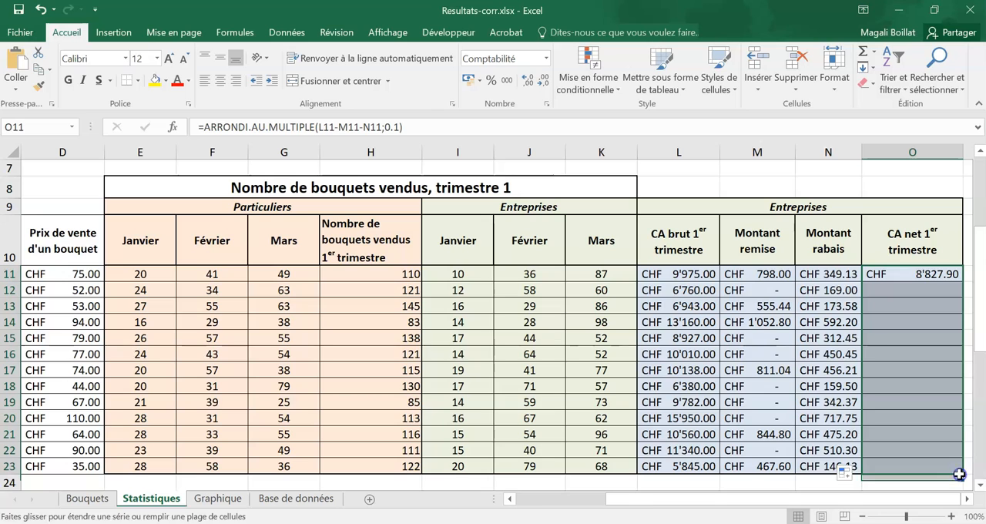
pyautogui.click(846, 473)
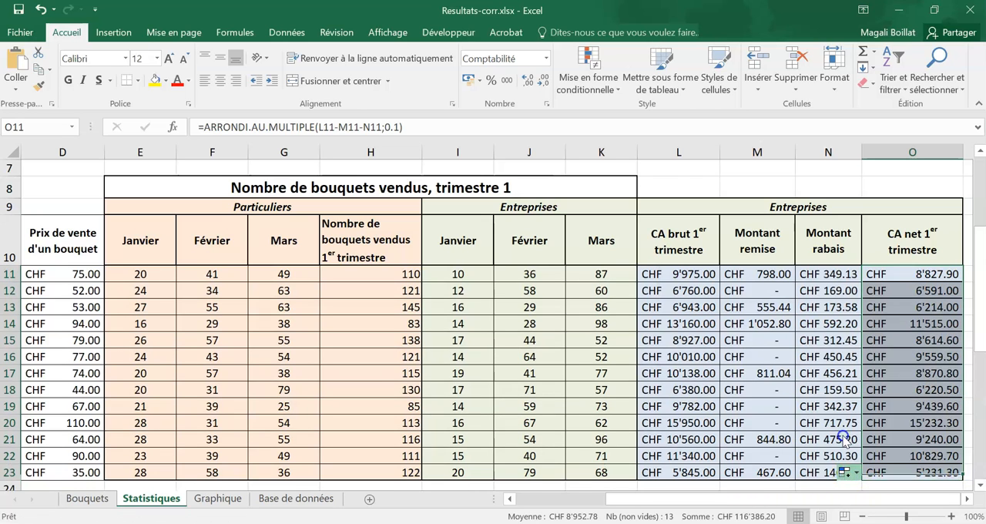
pyautogui.click(843, 437)
pyautogui.click(774, 415)
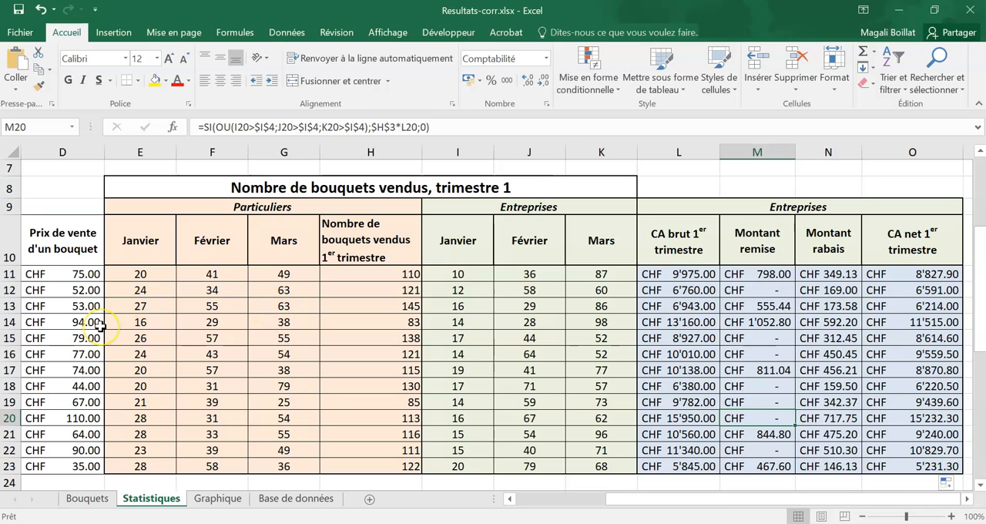
# - Apply the custom number format Standard "bouquets" to the sales quantities in E11:K23
pyautogui.moveTo(144, 275); pyautogui.dragTo(604, 461)
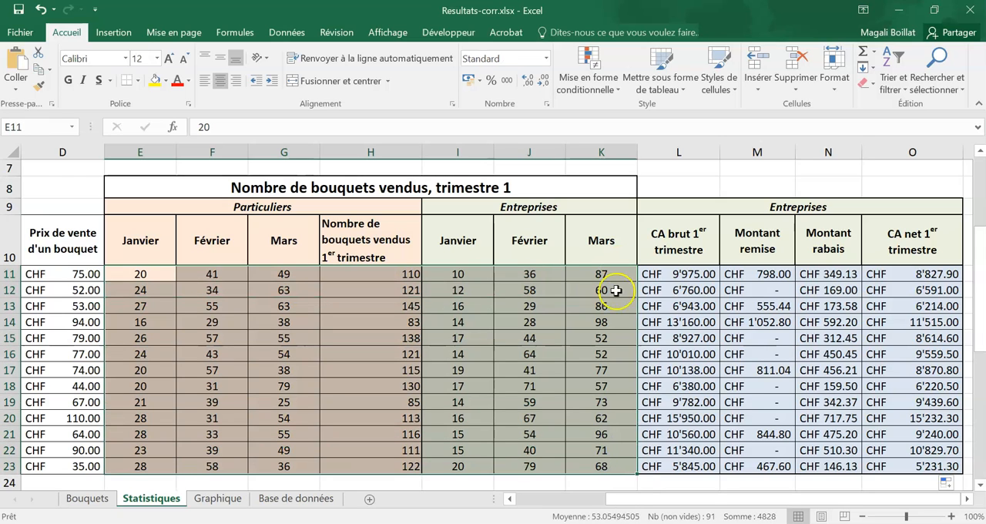
pyautogui.click(546, 59)
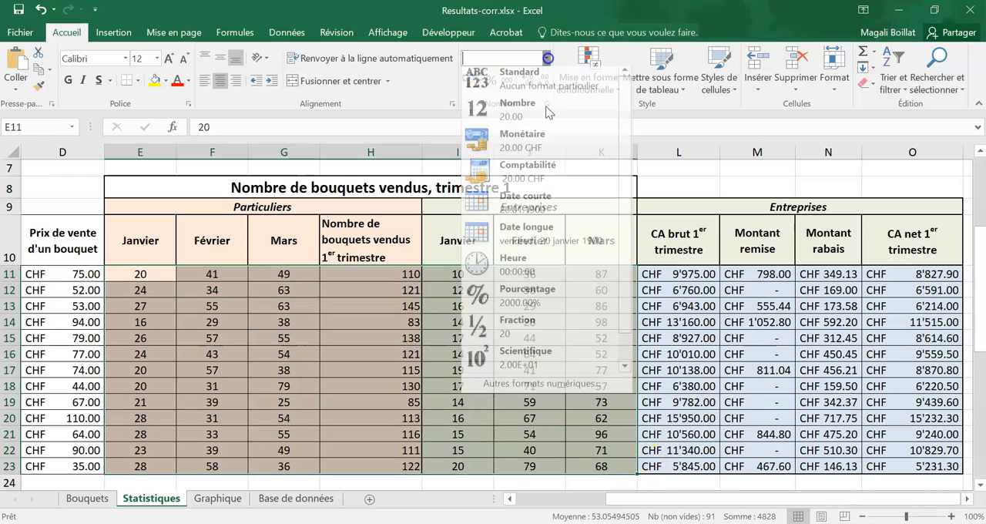
pyautogui.click(556, 386)
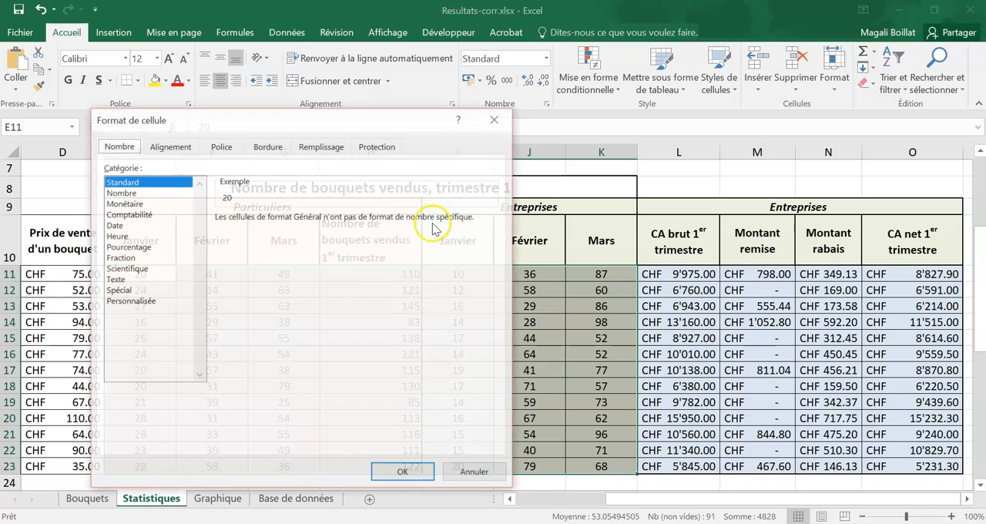
pyautogui.click(141, 299)
pyautogui.click(262, 230)
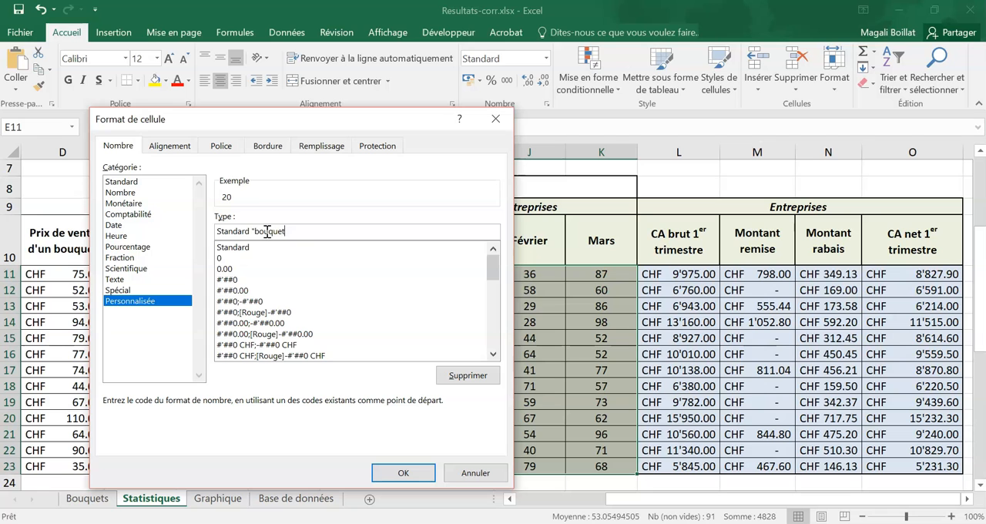
pyautogui.click(400, 472)
# - Apply the custom number format Standard "bouquets" to the criteria cells D3 and I4 above the table
pyautogui.moveTo(636, 504); pyautogui.dragTo(499, 504)
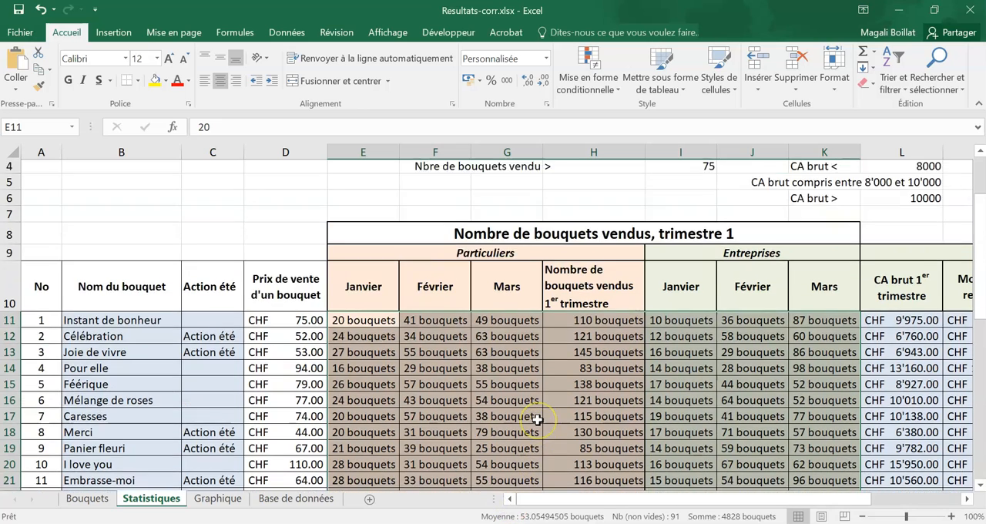
pyautogui.scroll(2, 534, 413)
pyautogui.click(300, 219)
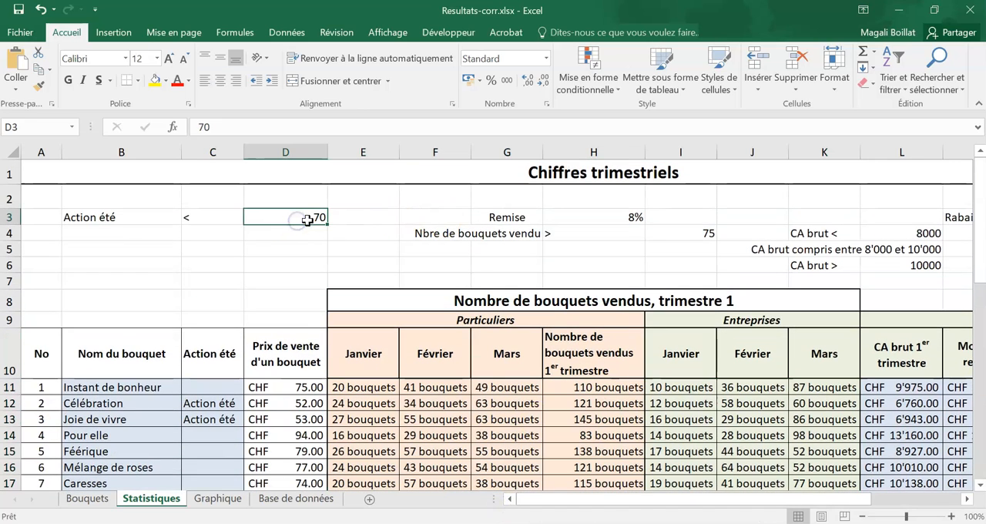
pyautogui.keyDown('ctrl'); pyautogui.click(706, 235); pyautogui.keyUp('ctrl')
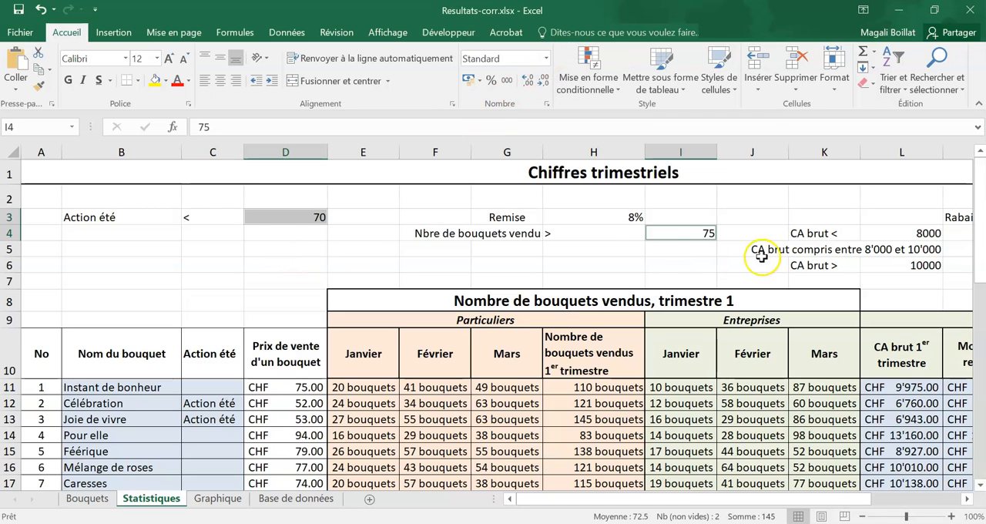
pyautogui.click(546, 60)
pyautogui.click(539, 387)
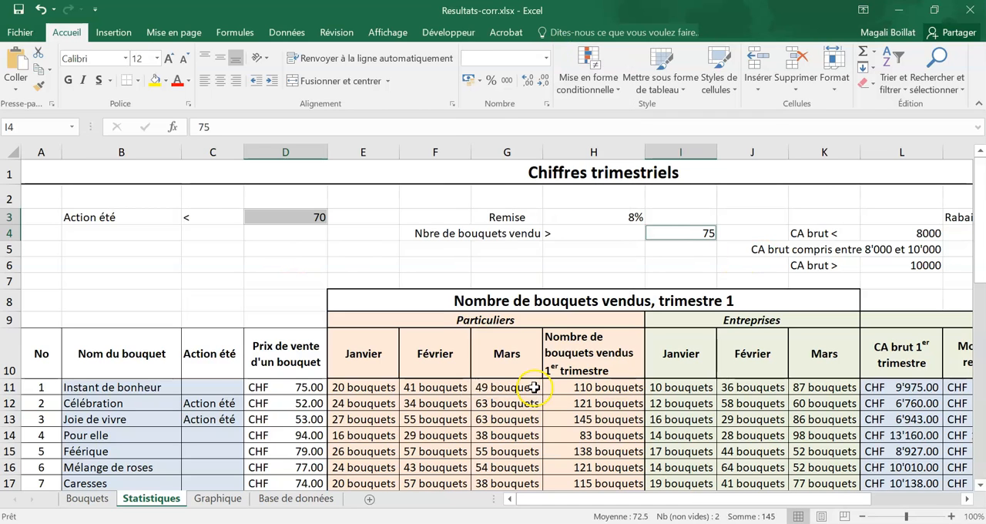
pyautogui.click(137, 300)
pyautogui.click(288, 231)
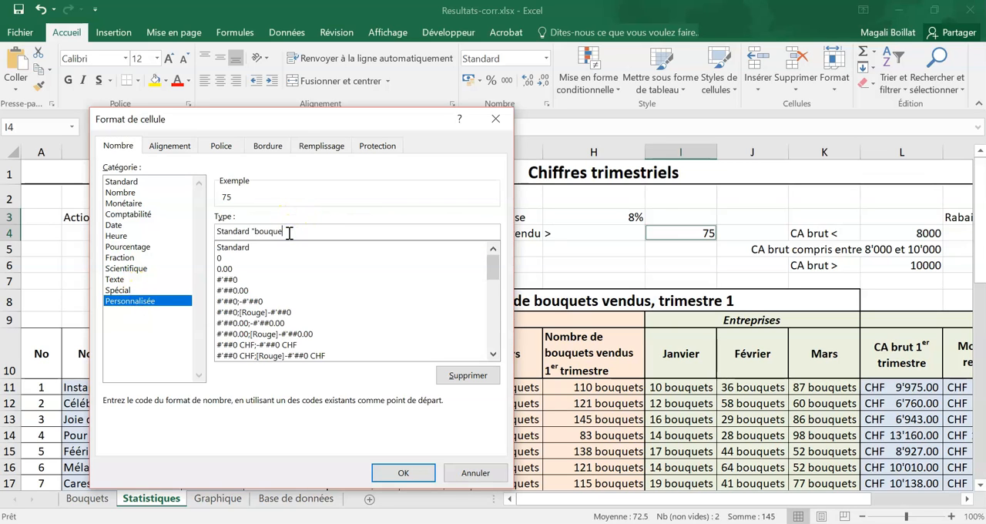
pyautogui.write('"bouquets"')
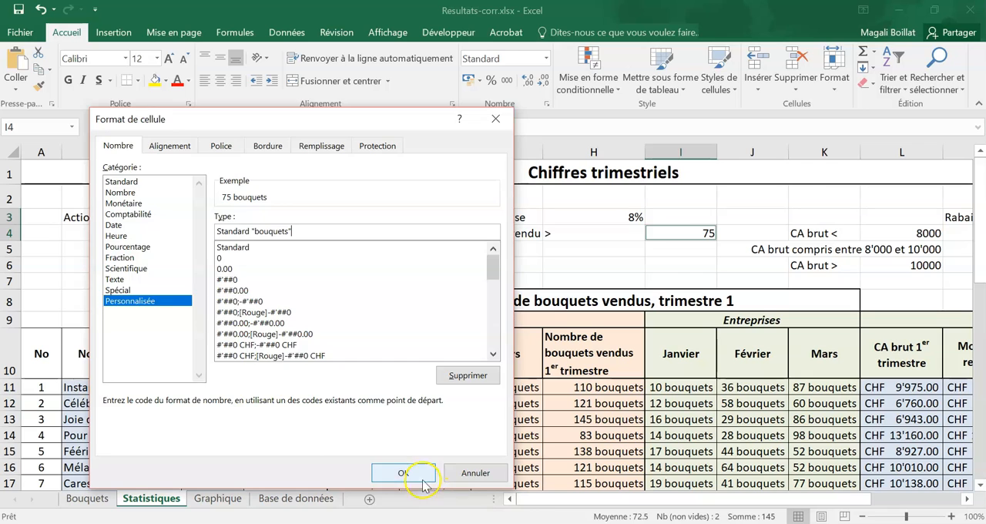
pyautogui.click(408, 472)
pyautogui.click(466, 379)
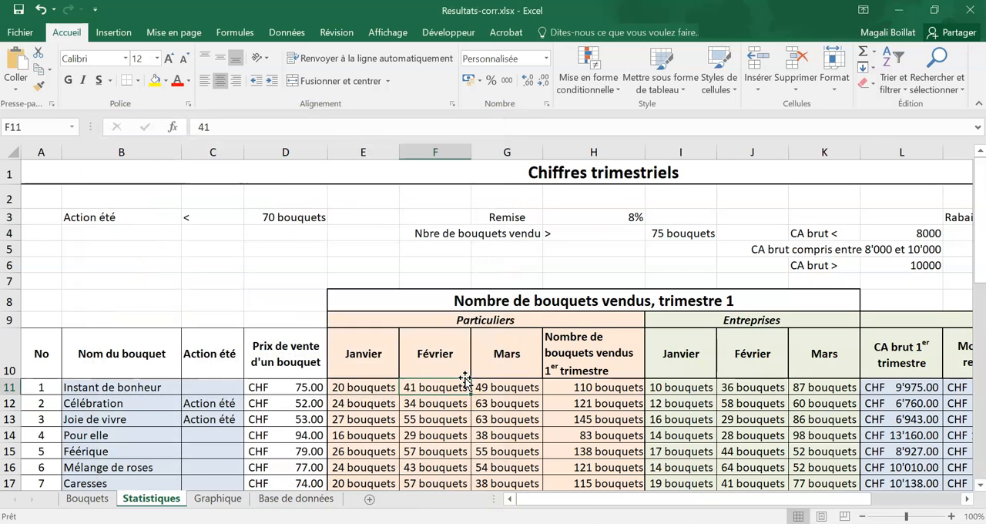
# - Set the number format category of the CA brut thresholds in L4 and L6 to Comptabilité
pyautogui.moveTo(677, 508); pyautogui.dragTo(726, 504)
pyautogui.click(743, 235)
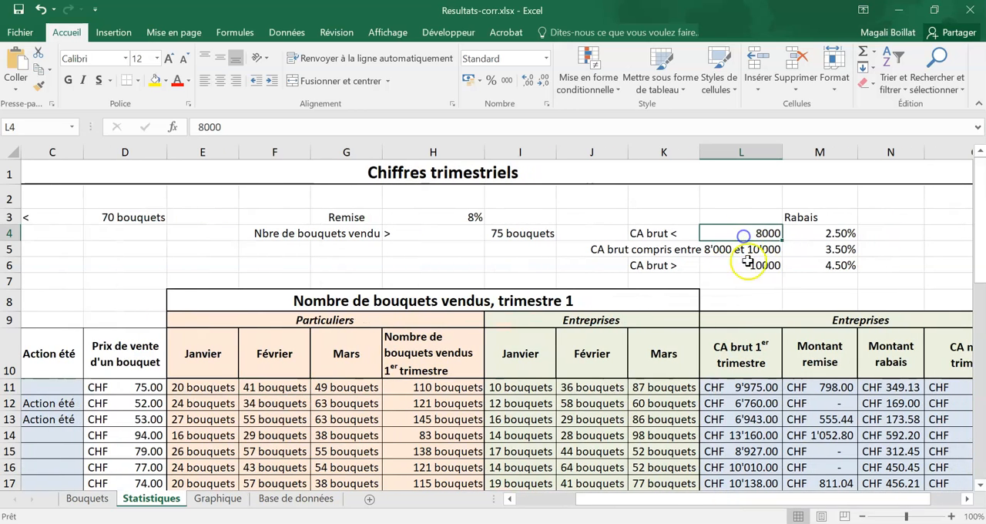
pyautogui.keyDown('ctrl'); pyautogui.click(748, 265); pyautogui.keyUp('ctrl')
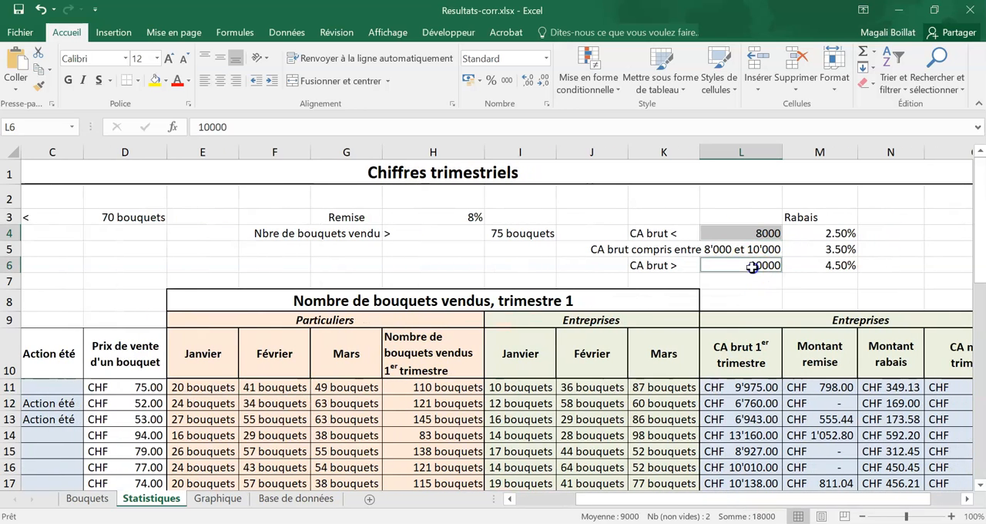
pyautogui.click(545, 59)
pyautogui.hotkey('ctrl', '1')
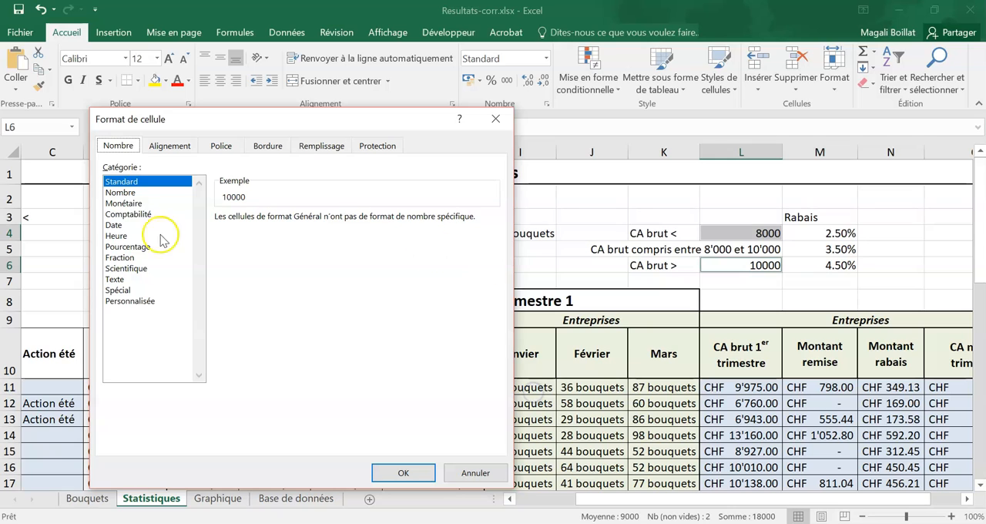
pyautogui.click(129, 214)
# - Choose CHF Allemand (Liechtenstein) as the currency symbol for L4 and L6 and validate the format
pyautogui.click(418, 235)
pyautogui.scroll(-10, 423, 298)
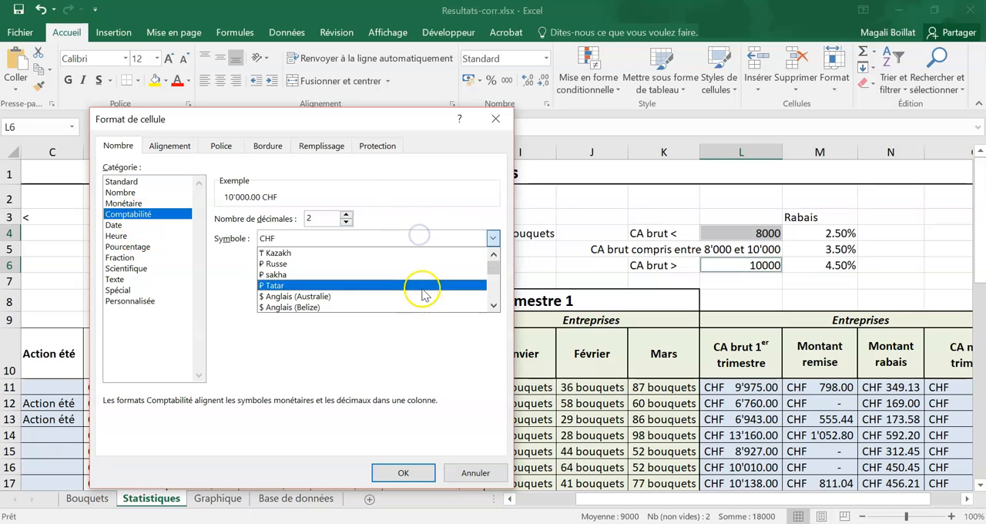
pyautogui.click(502, 306)
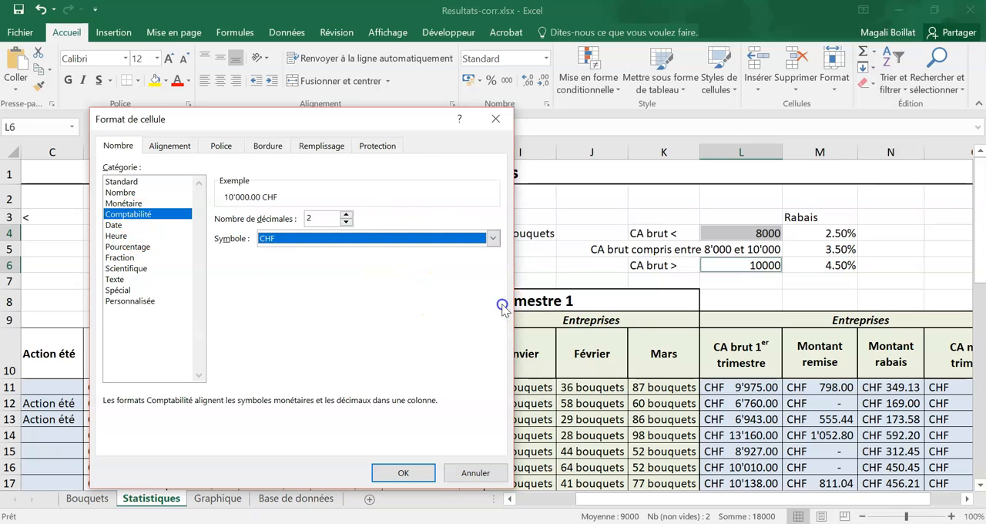
pyautogui.click(492, 238)
pyautogui.moveTo(493, 258); pyautogui.dragTo(493, 278)
pyautogui.scroll(10, 429, 279)
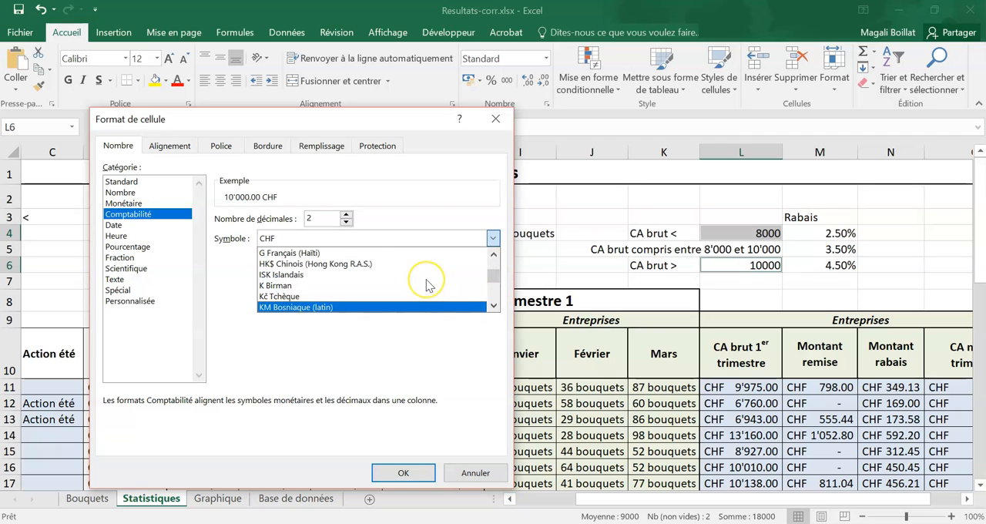
pyautogui.click(326, 296)
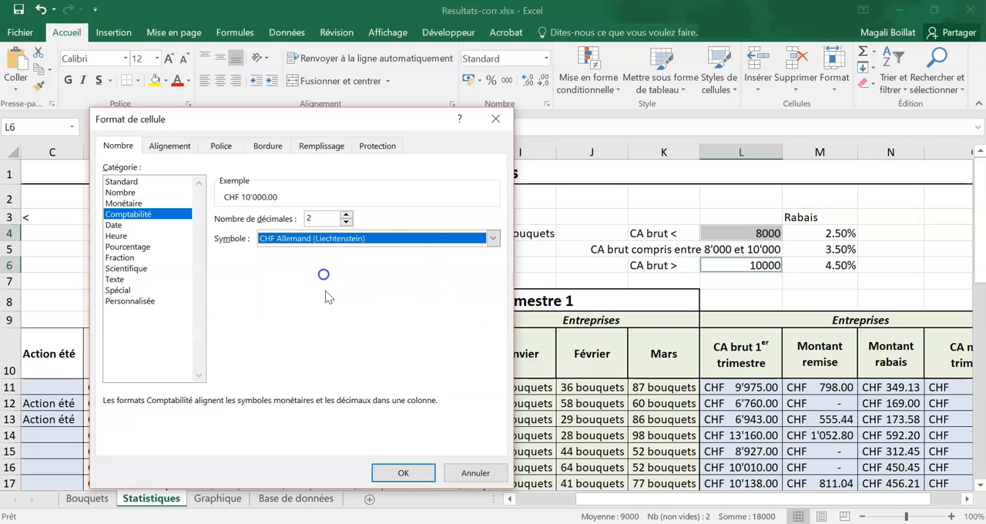
pyautogui.click(402, 472)
pyautogui.click(705, 365)
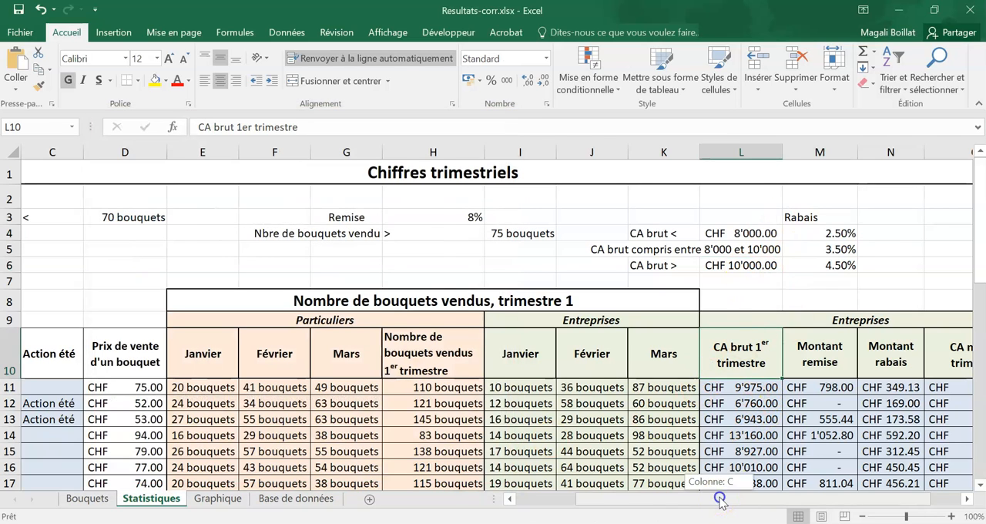
# - Examine the summary cells C25 to C28 below the table and the figure each label asks for
pyautogui.moveTo(719, 496); pyautogui.dragTo(659, 497)
pyautogui.scroll(-6, 428, 346)
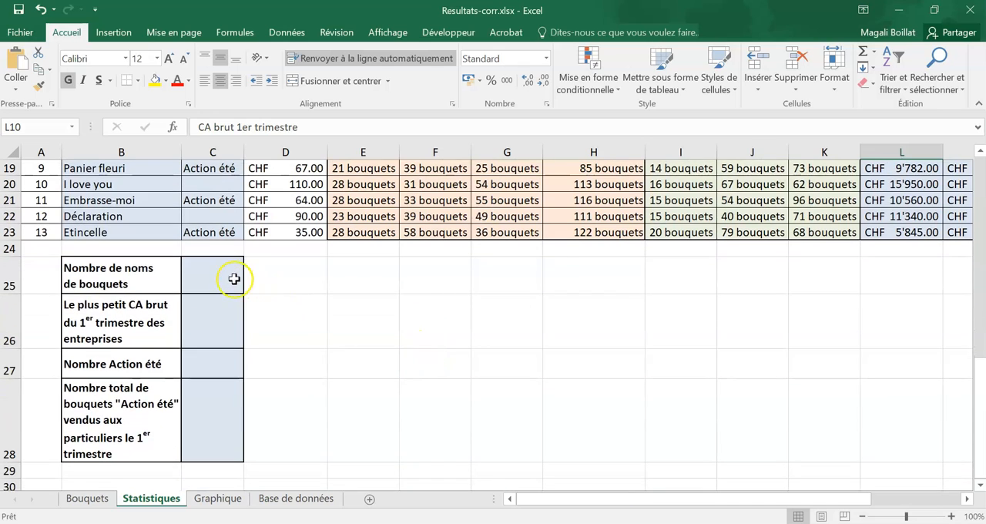
pyautogui.moveTo(229, 275); pyautogui.dragTo(221, 434)
pyautogui.click(213, 264)
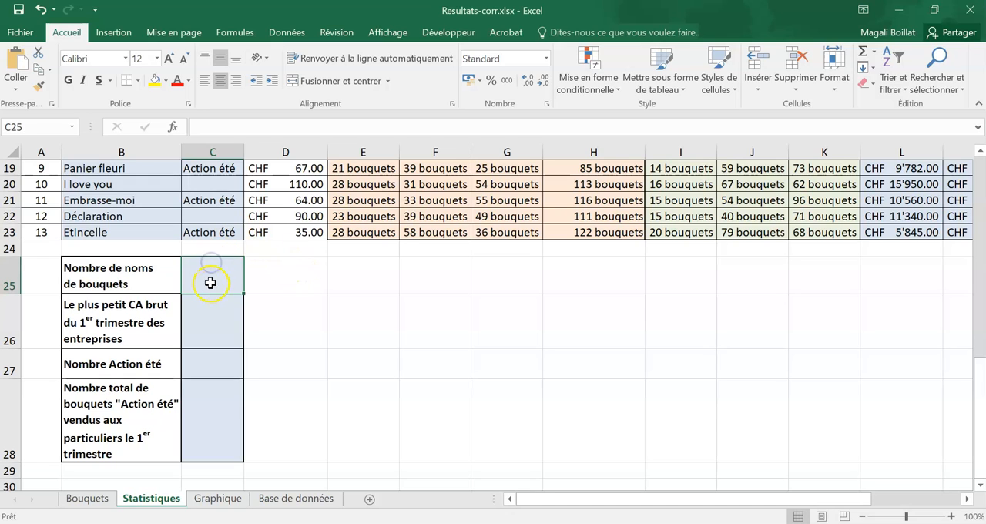
pyautogui.click(208, 318)
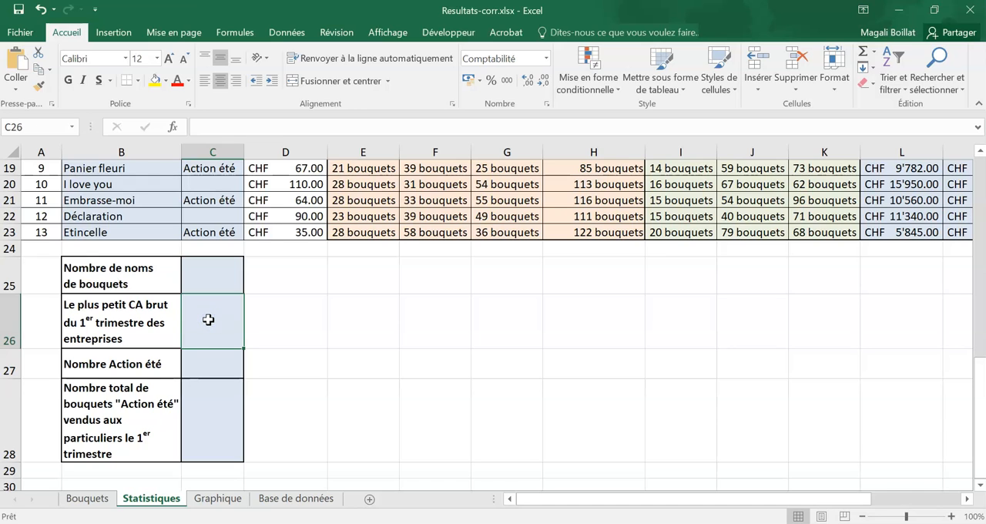
pyautogui.click(209, 360)
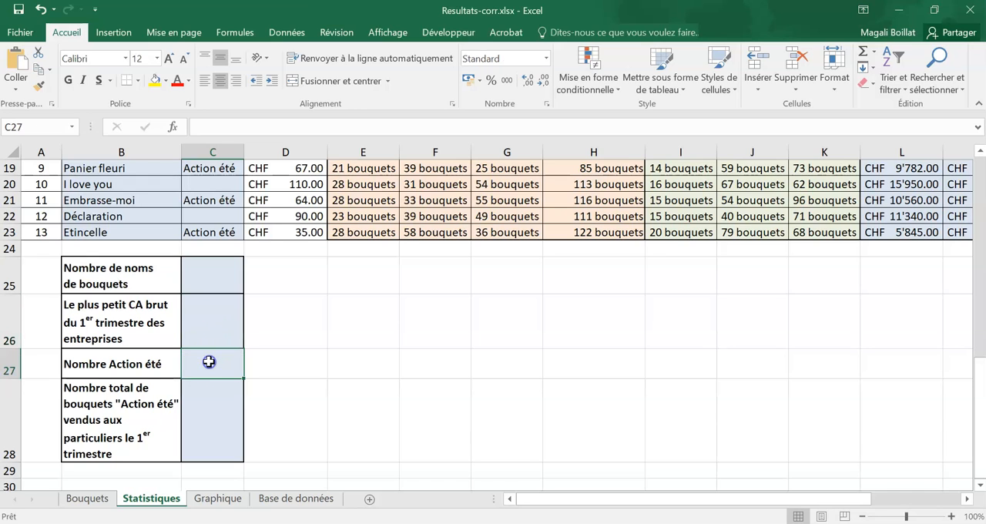
pyautogui.click(209, 401)
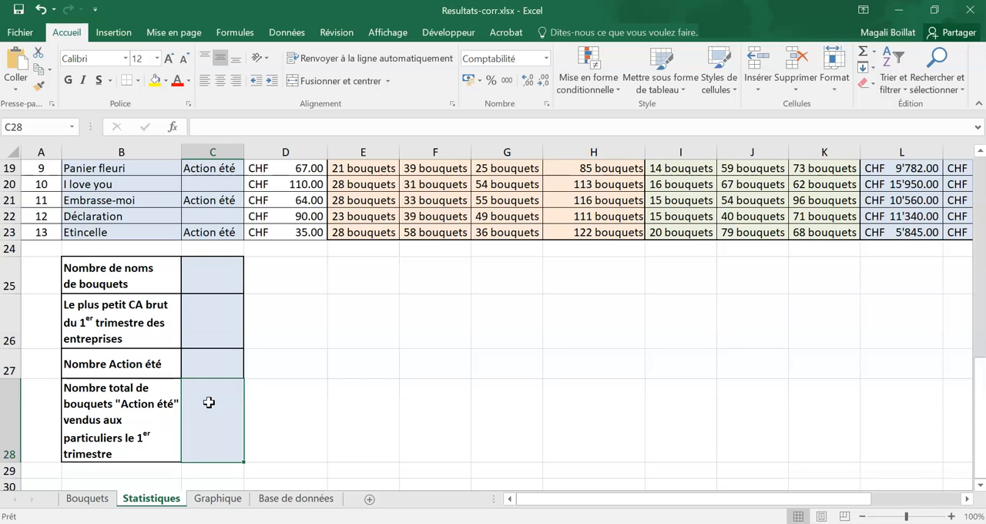
pyautogui.scroll(1, 250, 393)
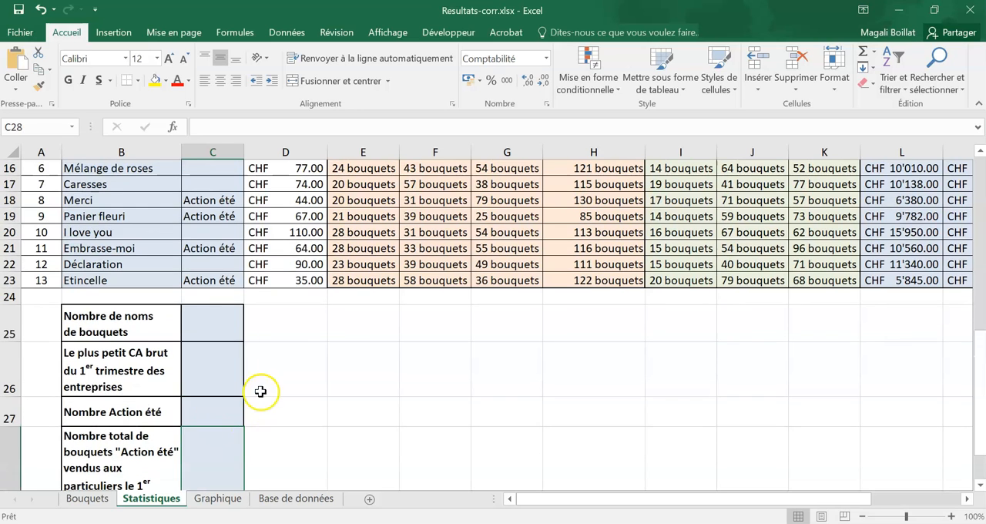
# - Count the bouquet names in B11:B23 with an NBVAL formula in C25, and check it against the numbering in column A
pyautogui.click(224, 315)
pyautogui.scroll(1, 385, 381)
pyautogui.write('=n')
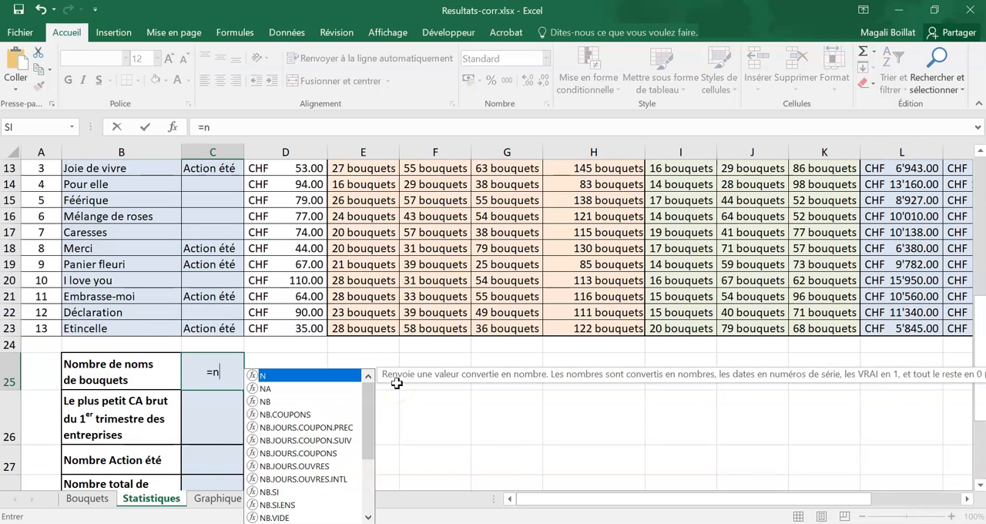
pyautogui.write('bval(')
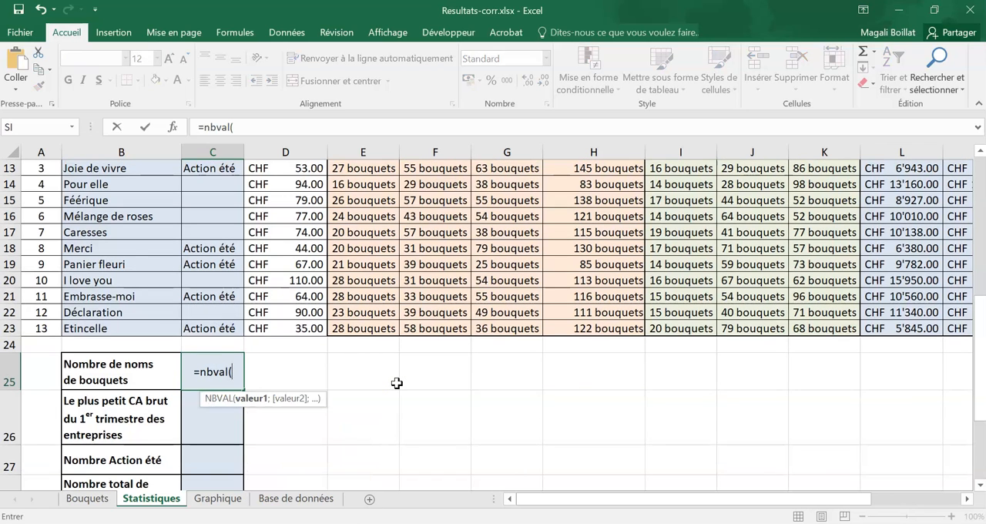
pyautogui.scroll(1, 396, 382)
pyautogui.moveTo(123, 410); pyautogui.dragTo(122, 218)
pyautogui.press('Return')
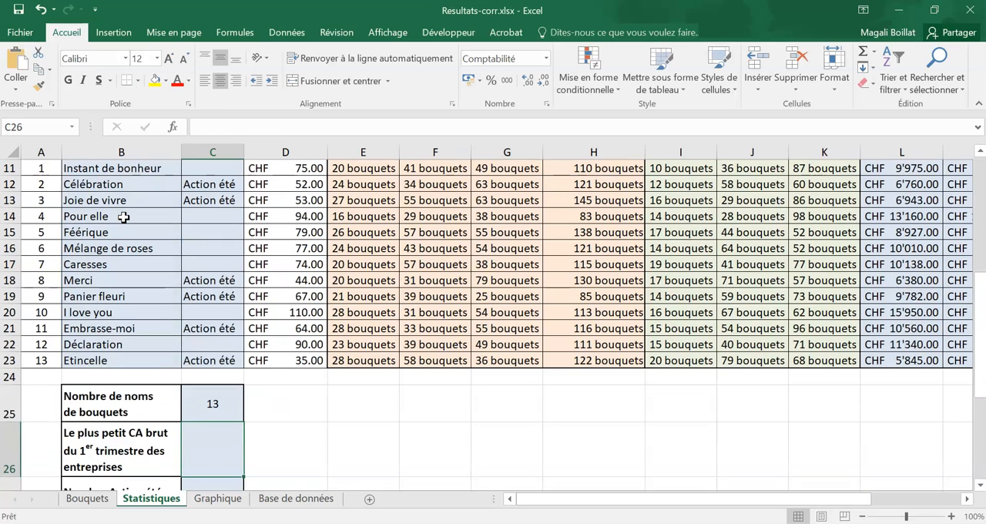
pyautogui.moveTo(35, 360); pyautogui.dragTo(45, 171)
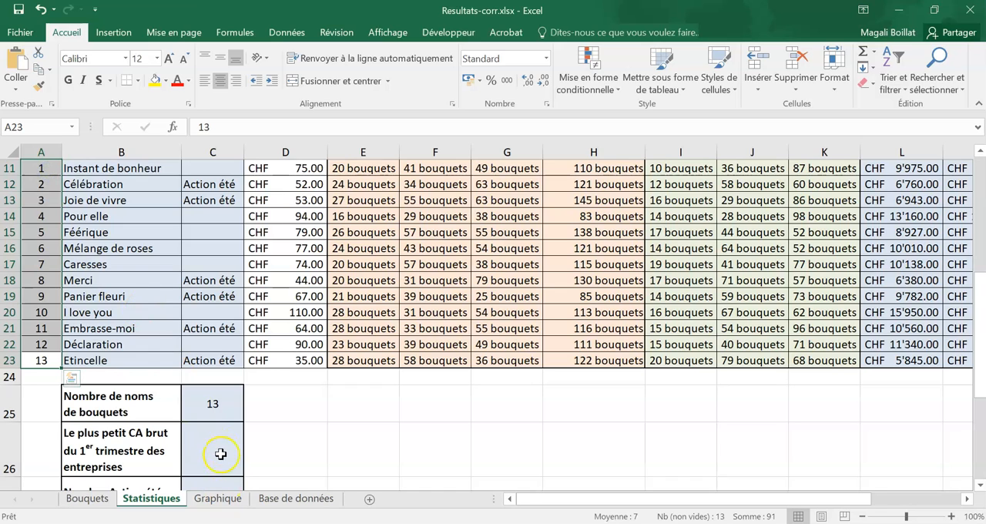
# - Enter a MIN formula over L11:L23 in C26 for the smallest first-quarter CA brut of the entreprises
pyautogui.click(219, 445)
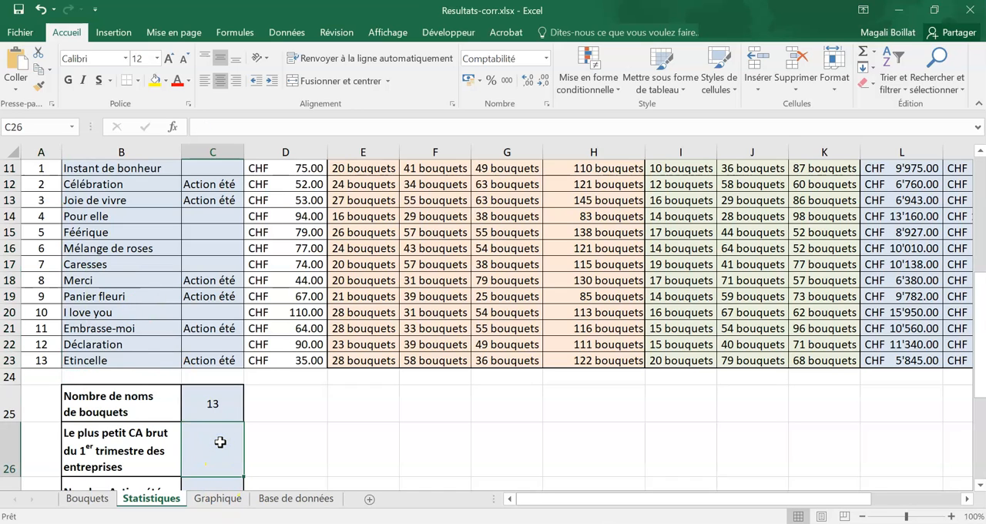
pyautogui.write('=')
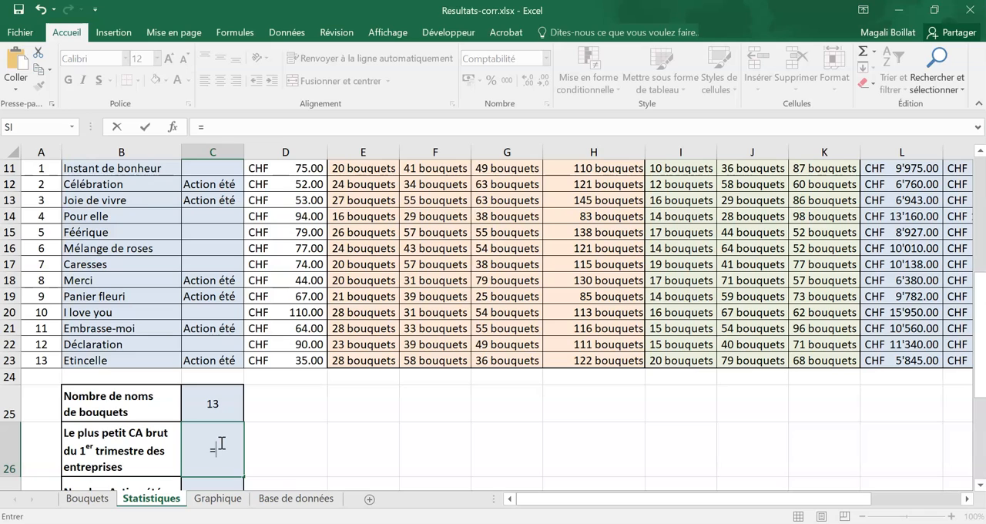
pyautogui.write('min(')
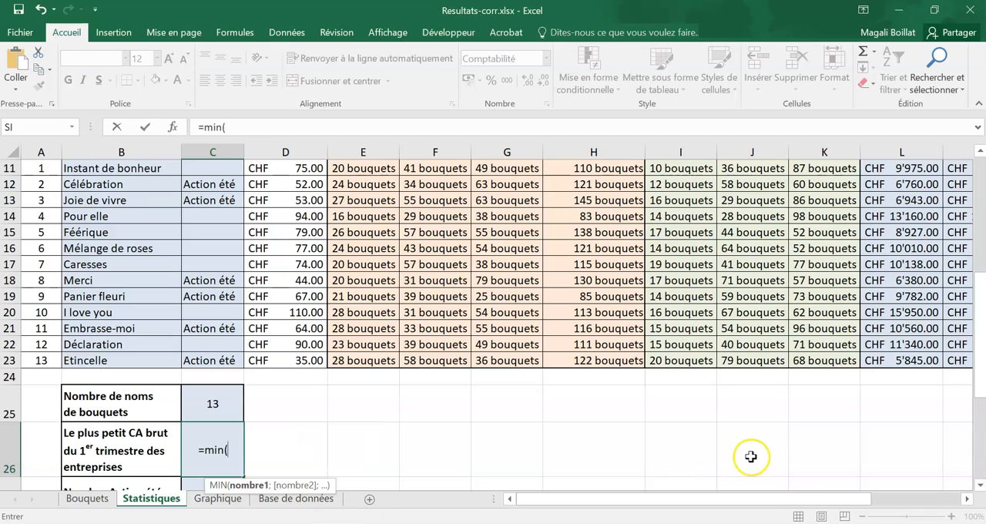
pyautogui.moveTo(792, 499); pyautogui.dragTo(823, 499)
pyautogui.scroll(1, 828, 463)
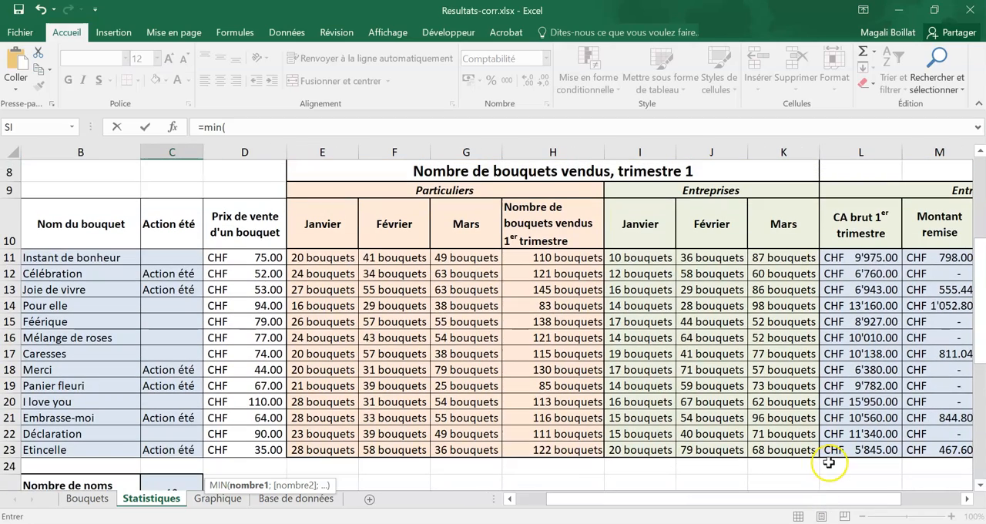
pyautogui.moveTo(868, 252); pyautogui.dragTo(864, 449)
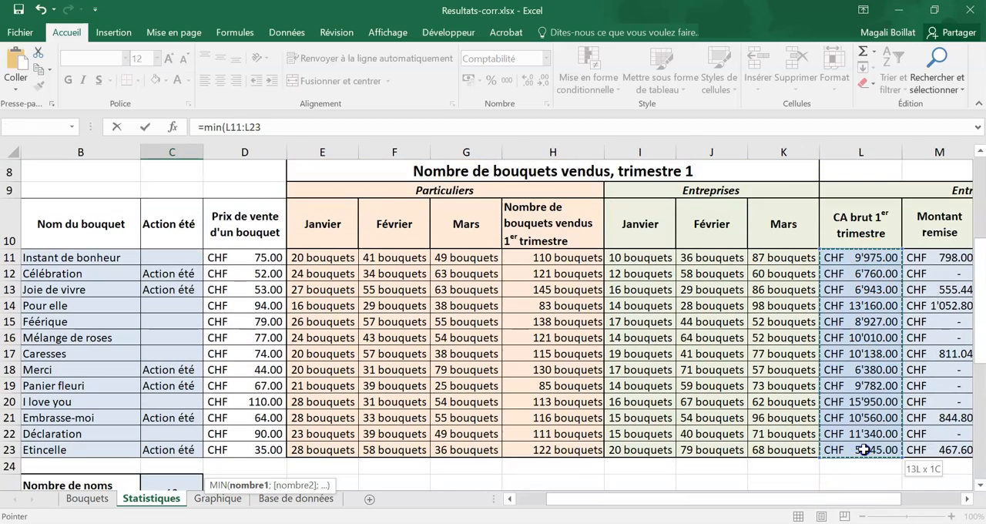
pyautogui.press('Return')
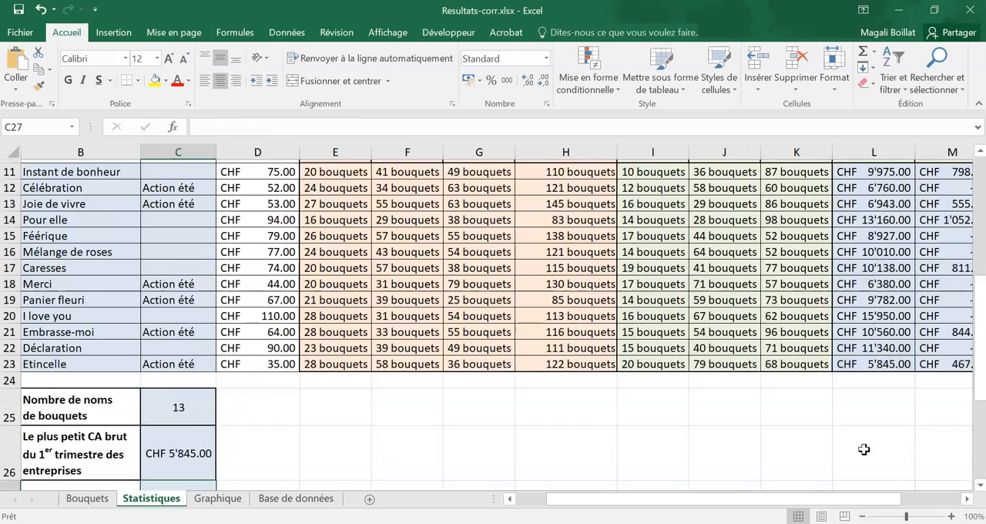
# - Try counting the Action été entries with an NBVAL formula over C11:C23 in C27
pyautogui.scroll(-1, 278, 436)
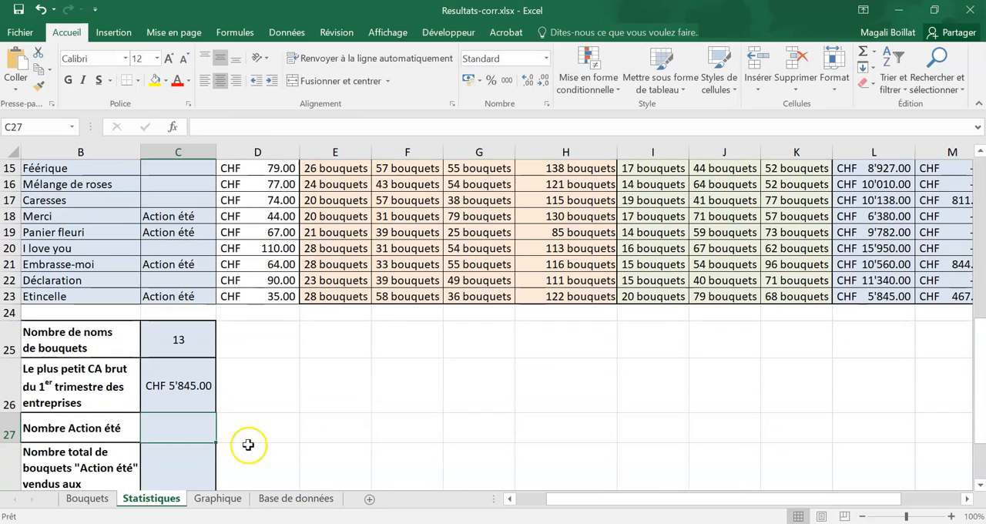
pyautogui.write('=')
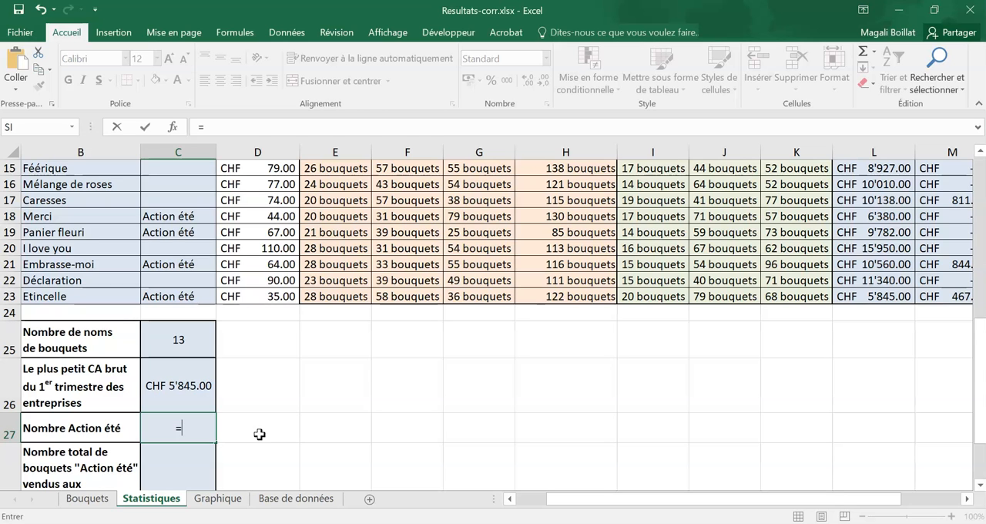
pyautogui.scroll(1, 268, 438)
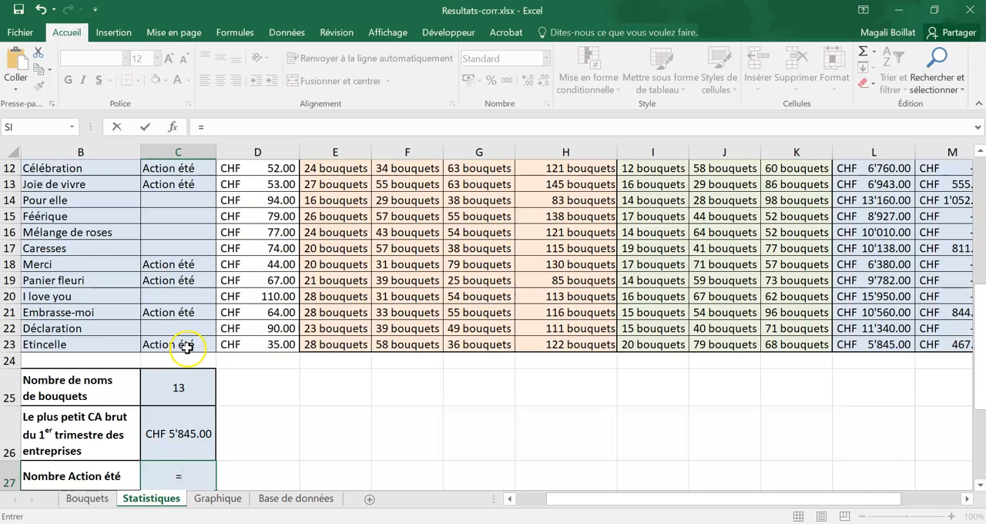
pyautogui.scroll(1, 187, 347)
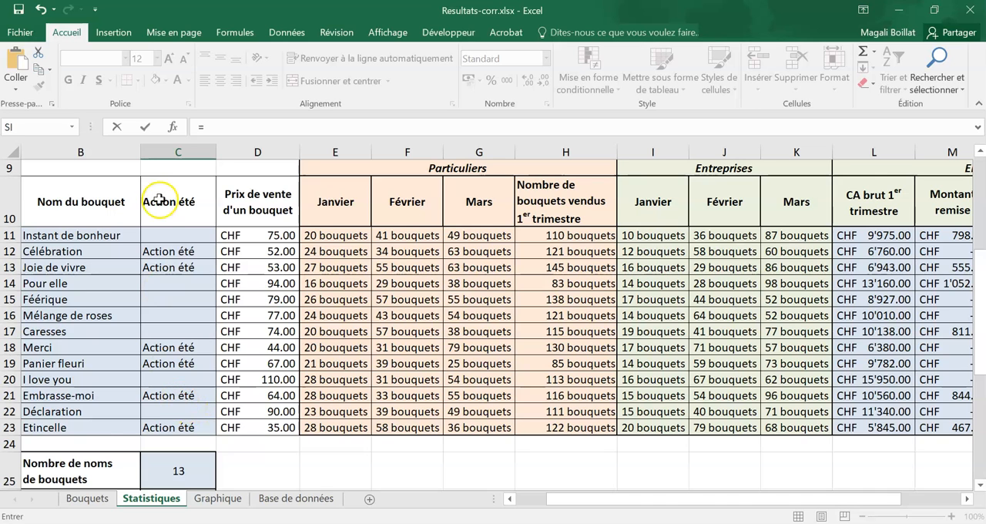
pyautogui.scroll(-1, 170, 346)
pyautogui.write('nbval(')
pyautogui.moveTo(189, 346); pyautogui.dragTo(188, 219)
pyautogui.press('Return')
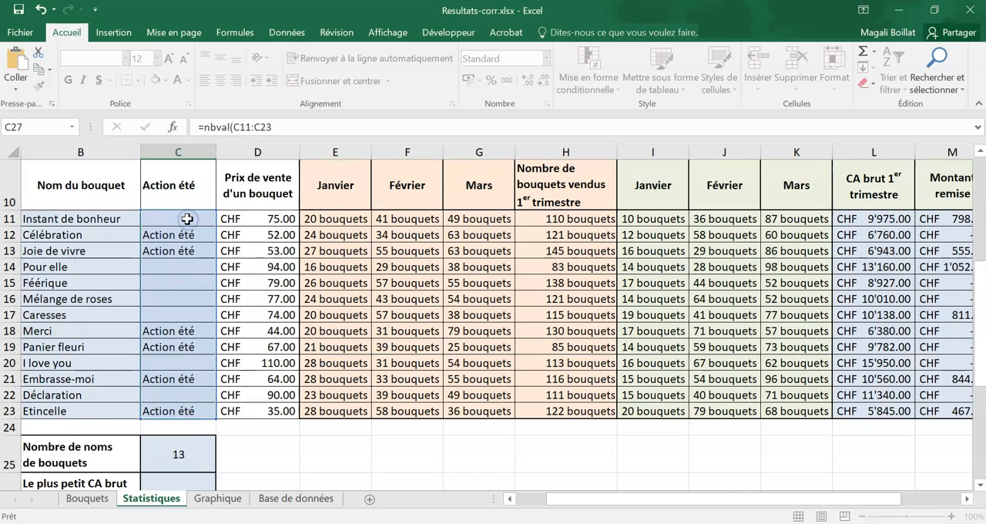
# - Examine the bouquet names and the Action été cells in C11:C23 to see which cells the NBVAL formula counts
pyautogui.click(193, 377)
pyautogui.scroll(1, 193, 382)
pyautogui.scroll(2, 62, 308)
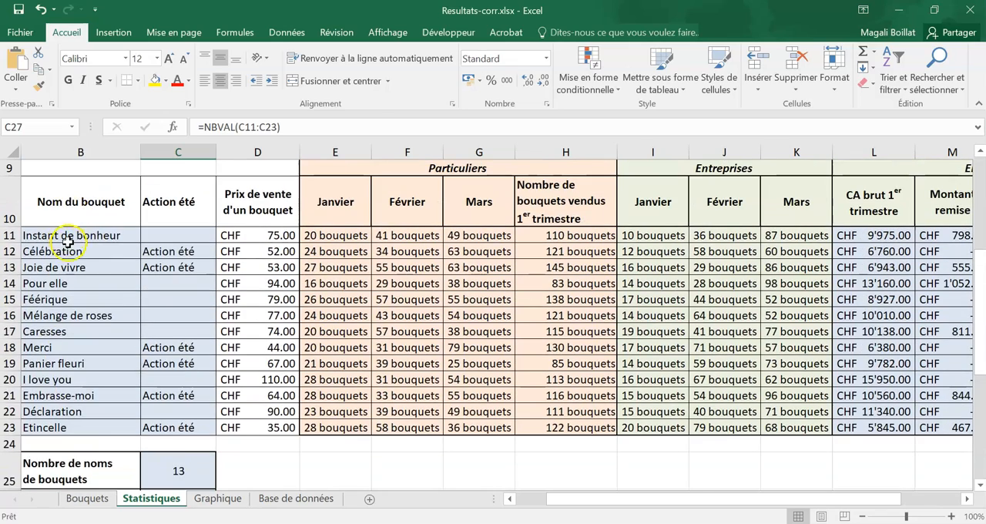
pyautogui.moveTo(71, 235); pyautogui.dragTo(68, 422)
pyautogui.click(186, 255)
pyautogui.moveTo(186, 258); pyautogui.dragTo(187, 266)
pyautogui.moveTo(189, 347); pyautogui.dragTo(190, 363)
pyautogui.click(192, 394)
pyautogui.click(202, 423)
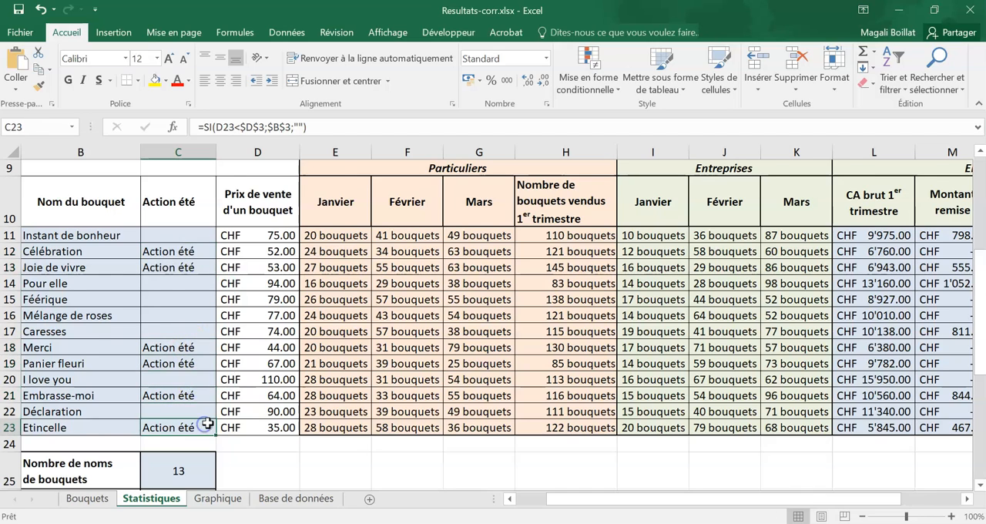
# - Replace the C27 formula with an NB.SI function and set its Plage argument to C11:C23
pyautogui.scroll(-4, 275, 396)
pyautogui.click(189, 332)
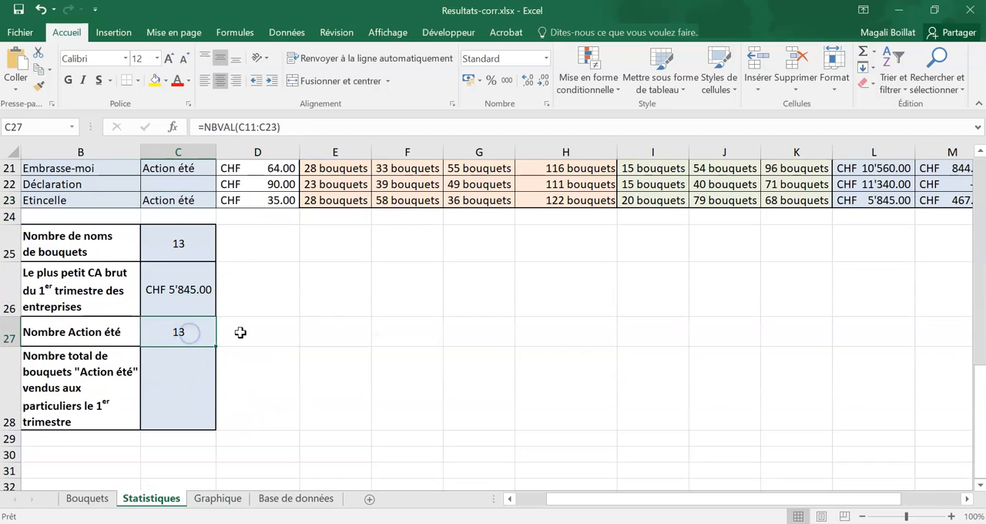
pyautogui.write('=nb.si(')
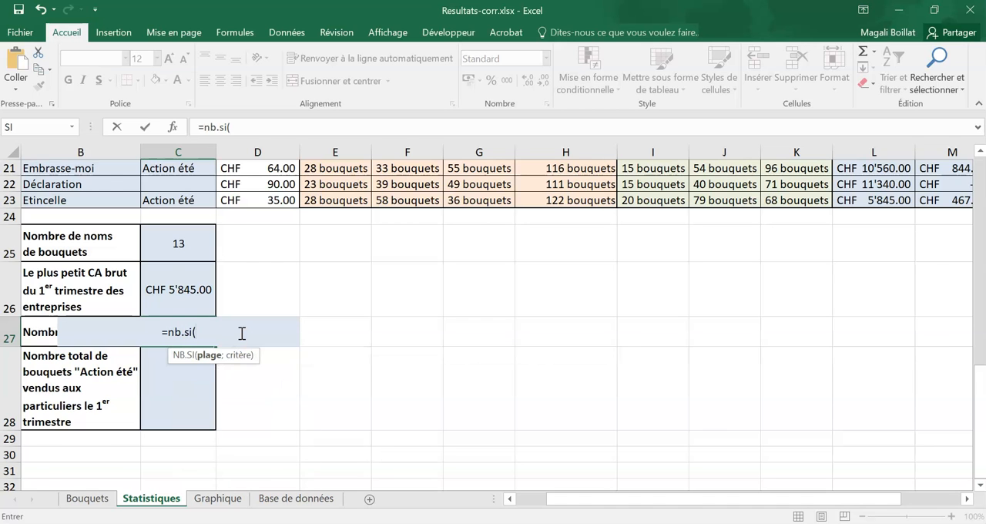
pyautogui.scroll(2, 242, 333)
pyautogui.click(172, 126)
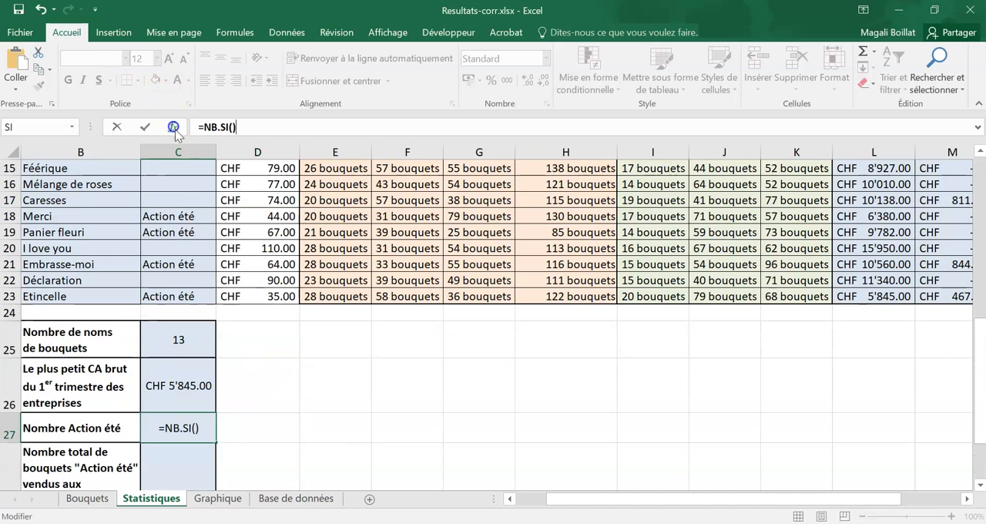
pyautogui.moveTo(325, 207); pyautogui.dragTo(627, 209)
pyautogui.scroll(2, 264, 385)
pyautogui.moveTo(178, 235); pyautogui.dragTo(173, 426)
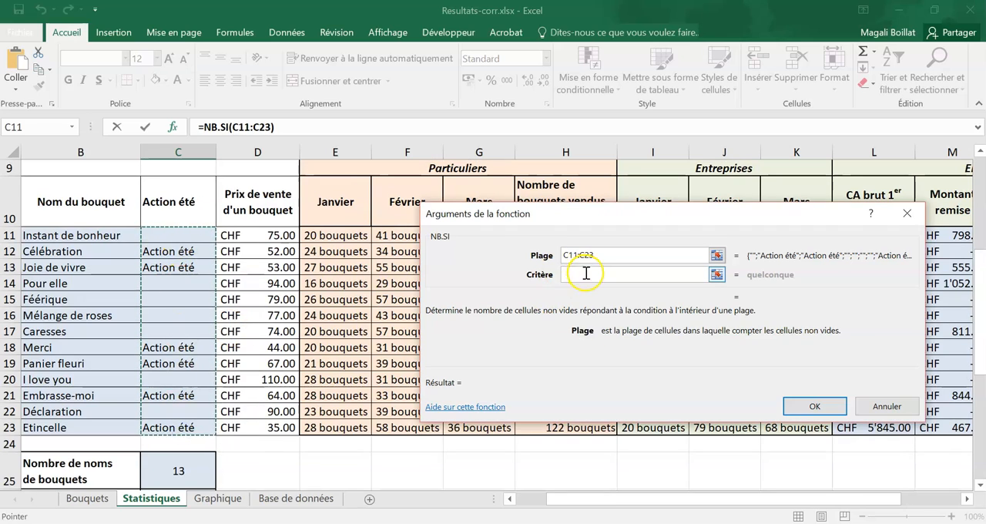
# - Set the NB.SI Critère to the absolute reference $B$3 and validate the formula in C27
pyautogui.click(585, 273)
pyautogui.scroll(3, 202, 278)
pyautogui.click(39, 218)
pyautogui.press('F4')
pyautogui.scroll(-7, 280, 233)
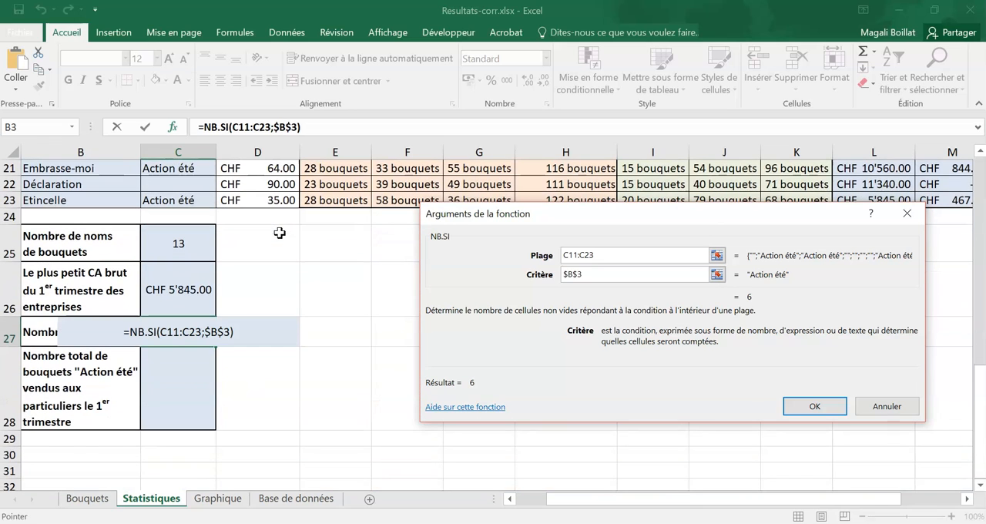
pyautogui.click(808, 415)
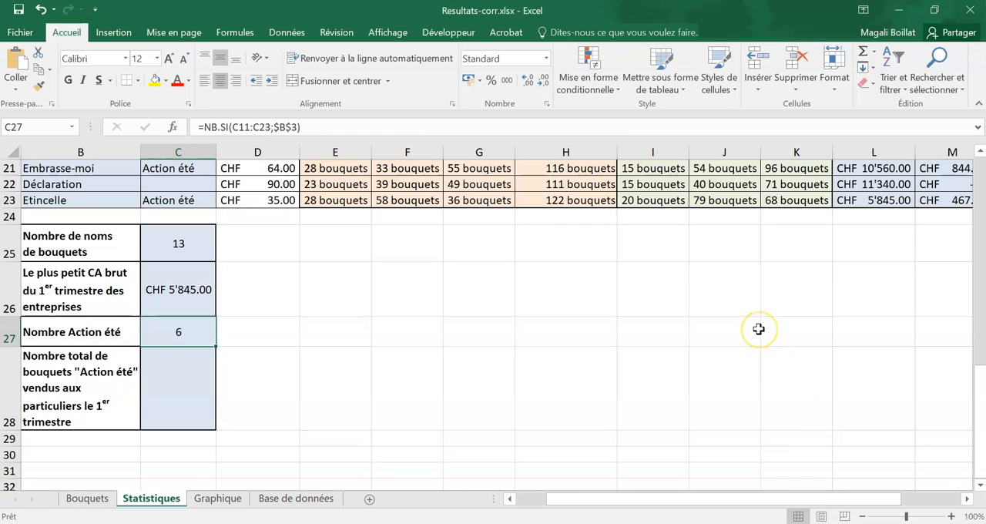
# - Examine the Action été rows in column C and their first-quarter Particuliers totals in column H, which C28 must add up
pyautogui.click(192, 376)
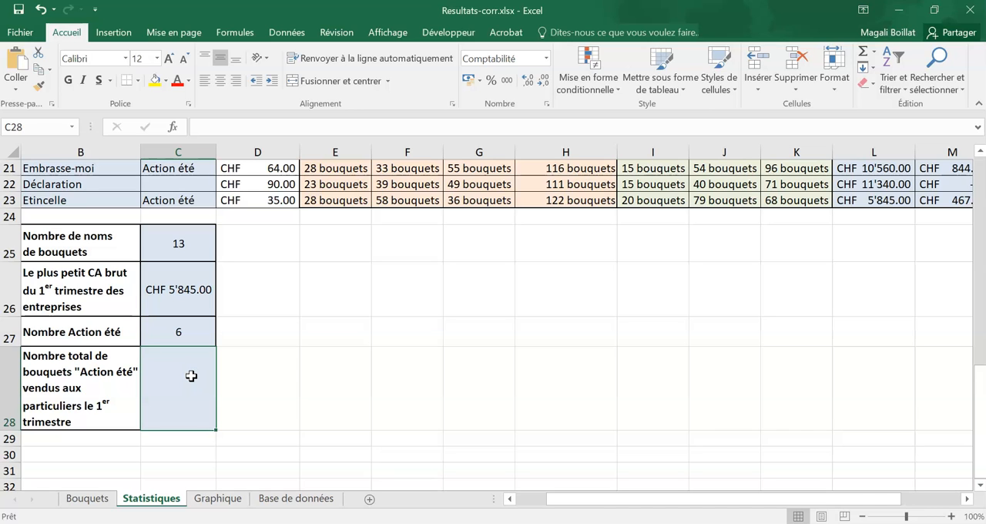
pyautogui.scroll(4, 424, 424)
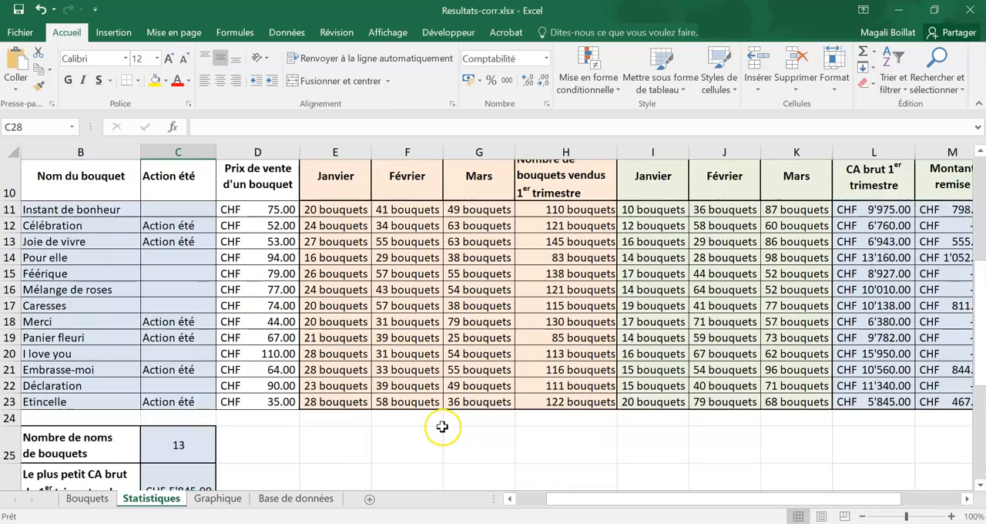
pyautogui.moveTo(182, 251); pyautogui.dragTo(184, 264)
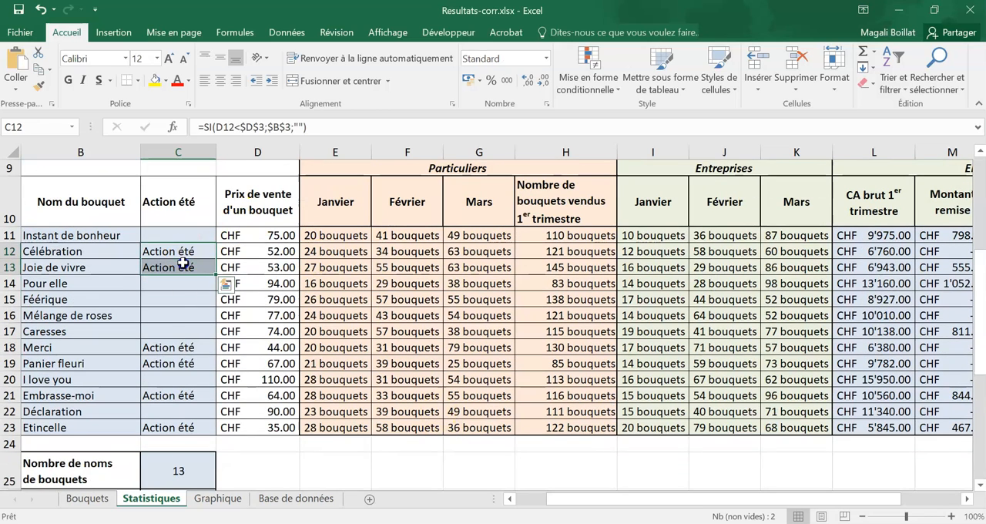
pyautogui.keyDown('ctrl'); pyautogui.click(185, 348); pyautogui.keyUp('ctrl')
pyautogui.keyDown('ctrl'); pyautogui.click(183, 362); pyautogui.keyUp('ctrl')
pyautogui.keyDown('ctrl'); pyautogui.click(185, 395); pyautogui.keyUp('ctrl')
pyautogui.keyDown('ctrl'); pyautogui.click(186, 427); pyautogui.keyUp('ctrl')
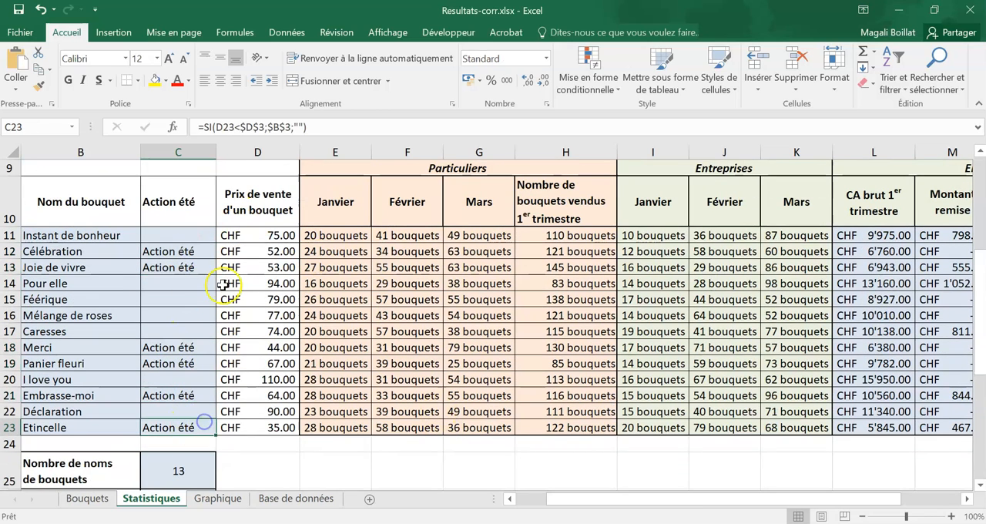
pyautogui.moveTo(550, 252); pyautogui.dragTo(552, 263)
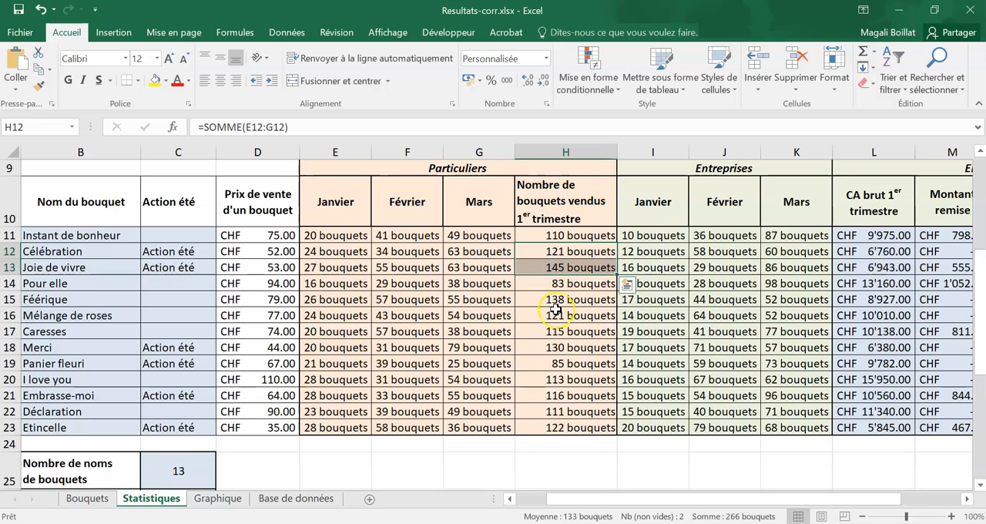
pyautogui.moveTo(555, 347); pyautogui.dragTo(574, 362)
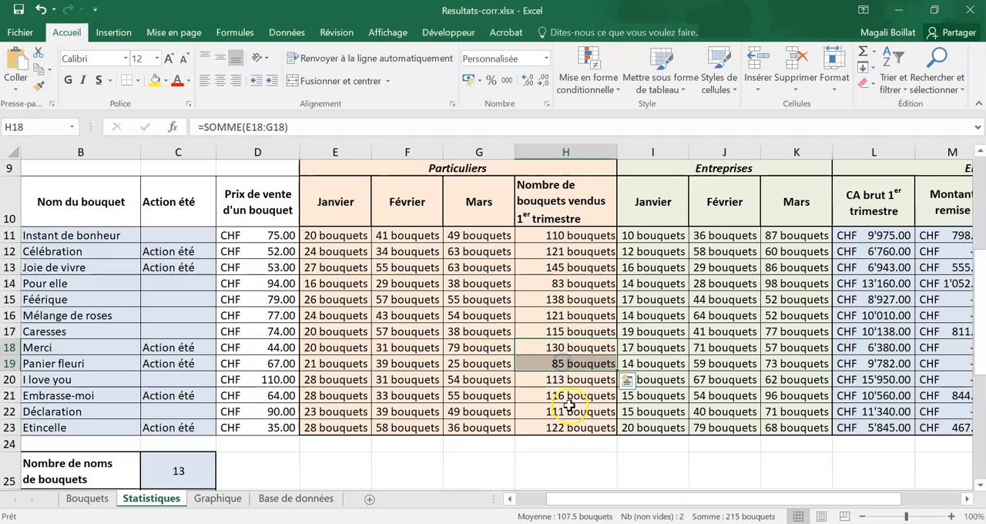
pyautogui.keyDown('ctrl'); pyautogui.click(566, 396); pyautogui.keyUp('ctrl')
pyautogui.keyDown('ctrl'); pyautogui.click(568, 427); pyautogui.keyUp('ctrl')
pyautogui.scroll(-4, 264, 375)
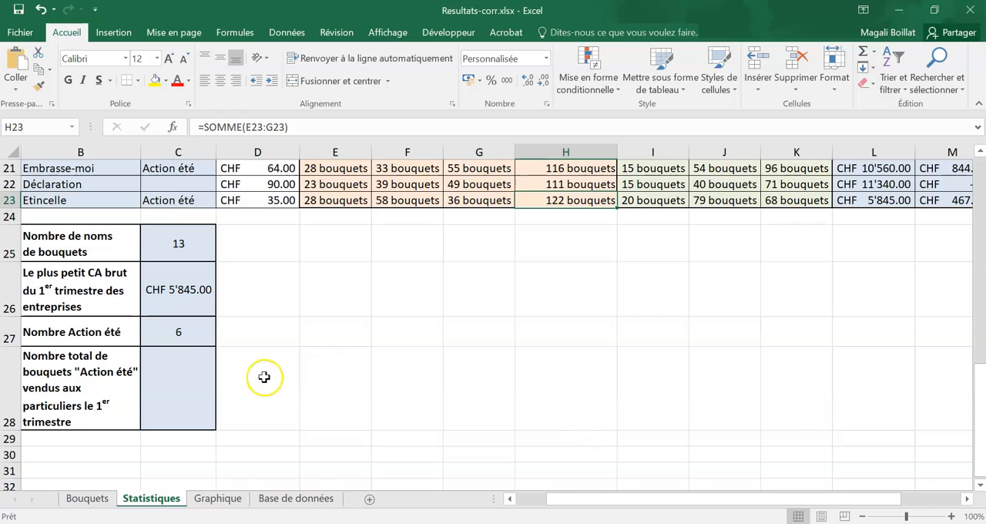
# - Start a SOMME.SI function in C28 with its arguments dialog and set Plage to C11:C23
pyautogui.click(189, 406)
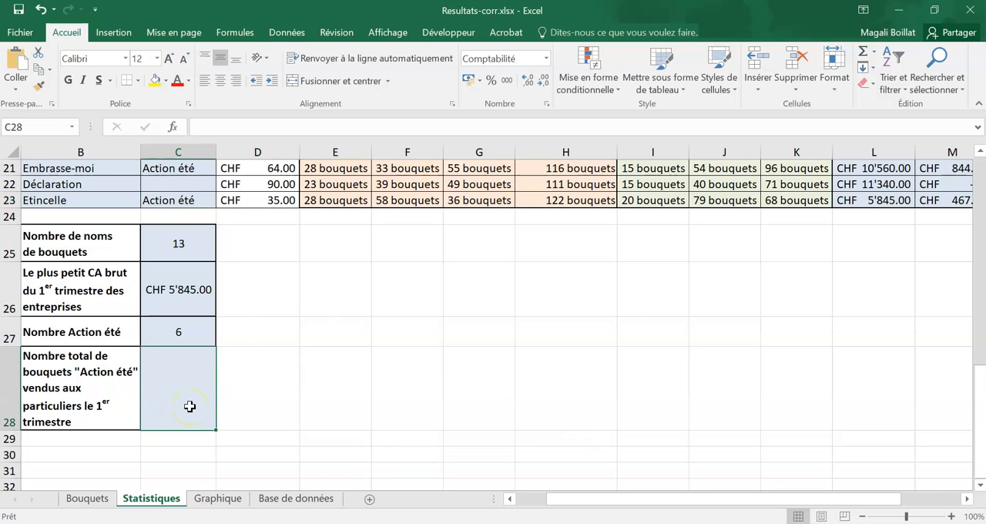
pyautogui.write('=somme.si(')
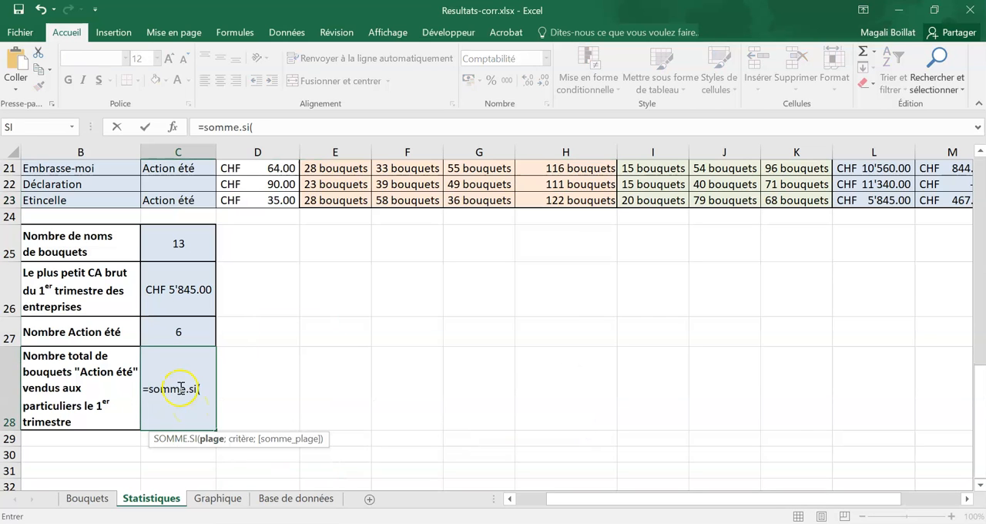
pyautogui.click(170, 126)
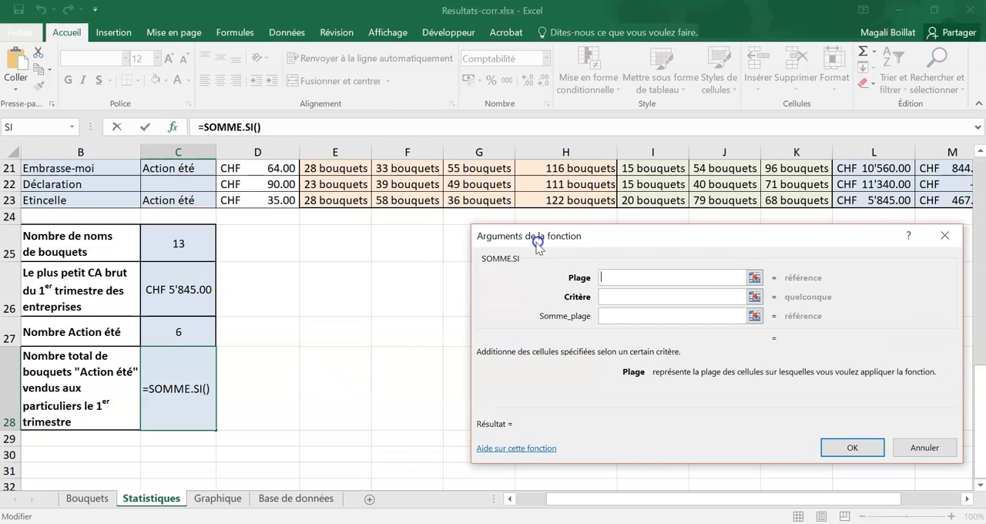
pyautogui.scroll(3, 382, 296)
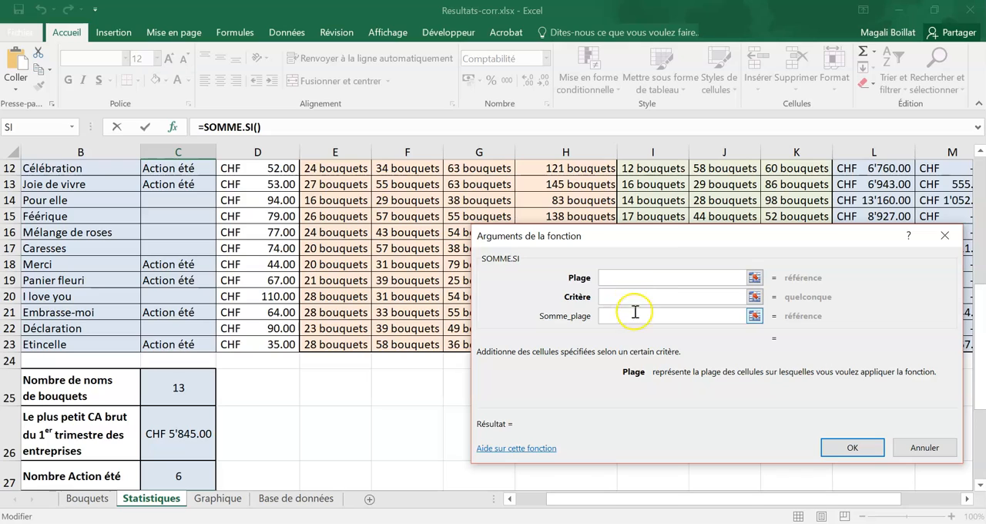
pyautogui.scroll(2, 393, 385)
pyautogui.scroll(-1, 204, 395)
pyautogui.moveTo(202, 235); pyautogui.dragTo(200, 428)
# - Set the SOMME.SI Critère to the absolute reference $B$3 and go to the Somme_plage argument
pyautogui.click(696, 298)
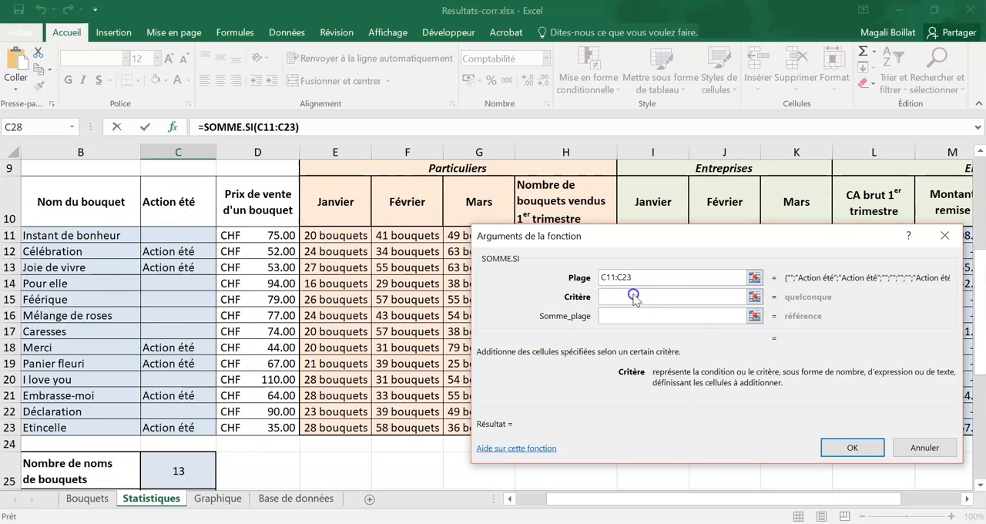
pyautogui.scroll(3, 257, 321)
pyautogui.click(90, 216)
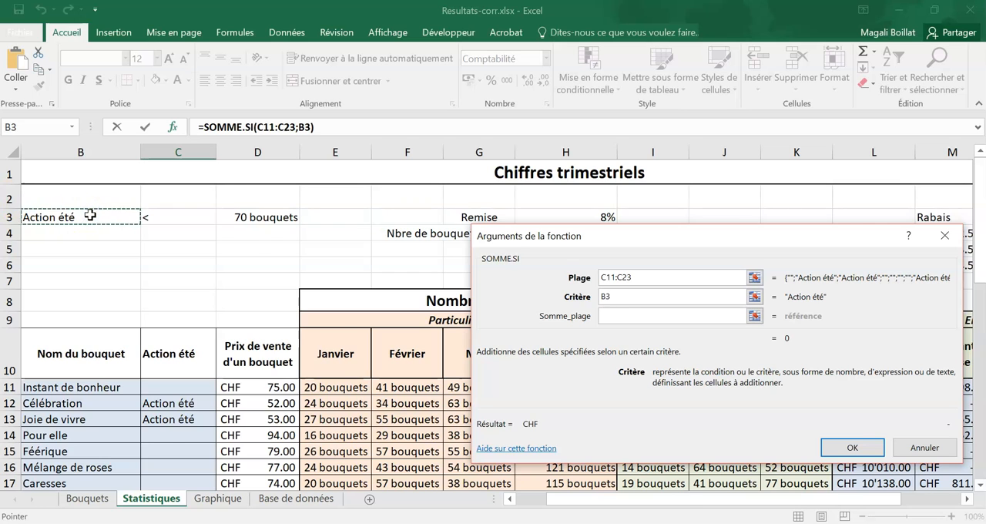
pyautogui.press('F4')
pyautogui.click(613, 316)
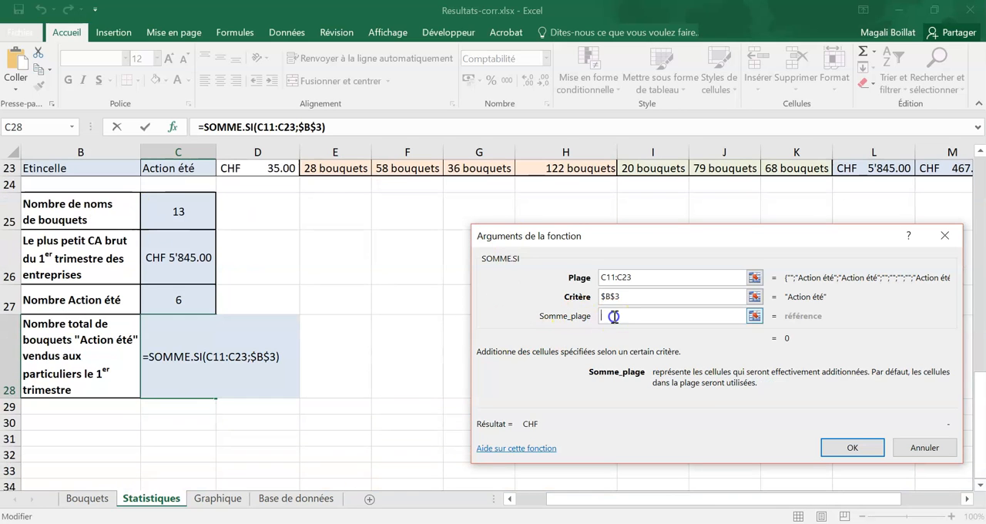
# - Try to set the SOMME.SI Somme_plage to $H$11:$H$23, moving the arguments dialog clear of the cells
pyautogui.moveTo(582, 236); pyautogui.dragTo(132, 224)
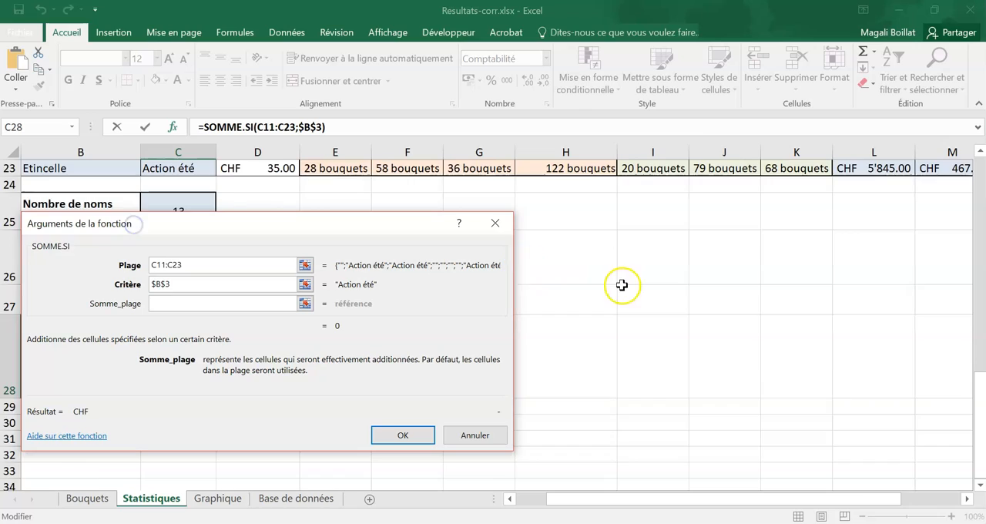
pyautogui.scroll(5, 621, 285)
pyautogui.moveTo(565, 273); pyautogui.dragTo(596, 463)
pyautogui.press('F4')
pyautogui.scroll(-5, 337, 362)
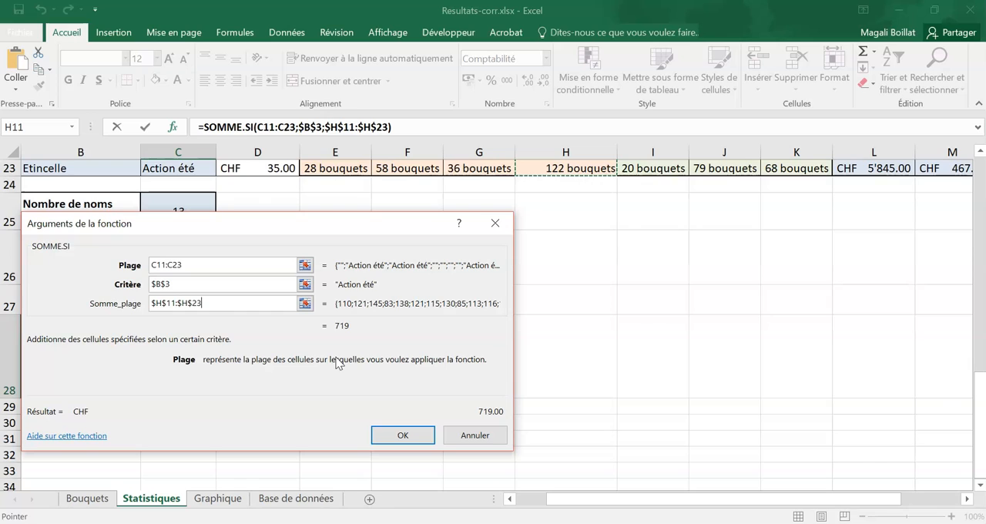
pyautogui.click(218, 205)
pyautogui.moveTo(211, 222); pyautogui.dragTo(38, 199)
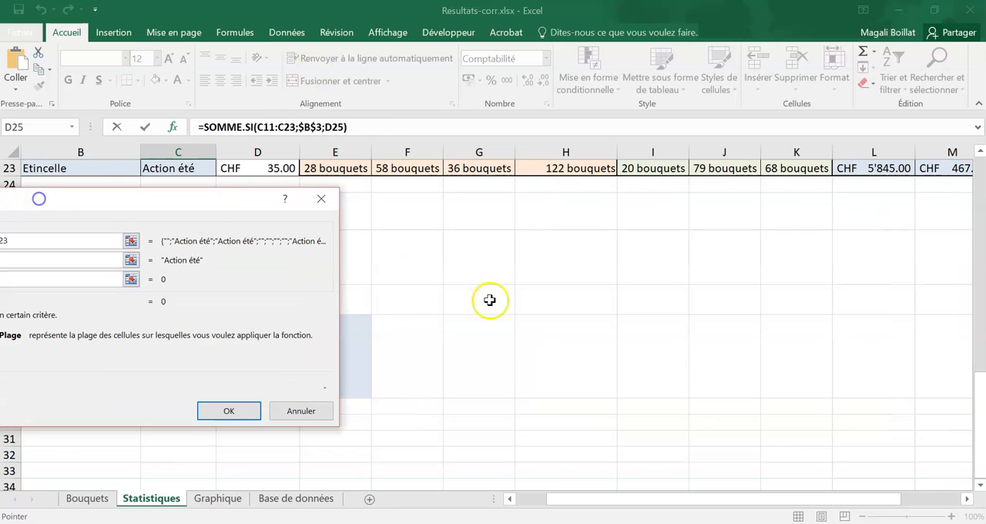
# - Set Somme_plage to the first-quarter Particuliers totals as absolute range $H$11:$H$23 and validate the SOMME.SI formula in C28
pyautogui.scroll(4, 489, 299)
pyautogui.moveTo(577, 361); pyautogui.dragTo(568, 218)
pyautogui.moveTo(107, 193); pyautogui.dragTo(655, 206)
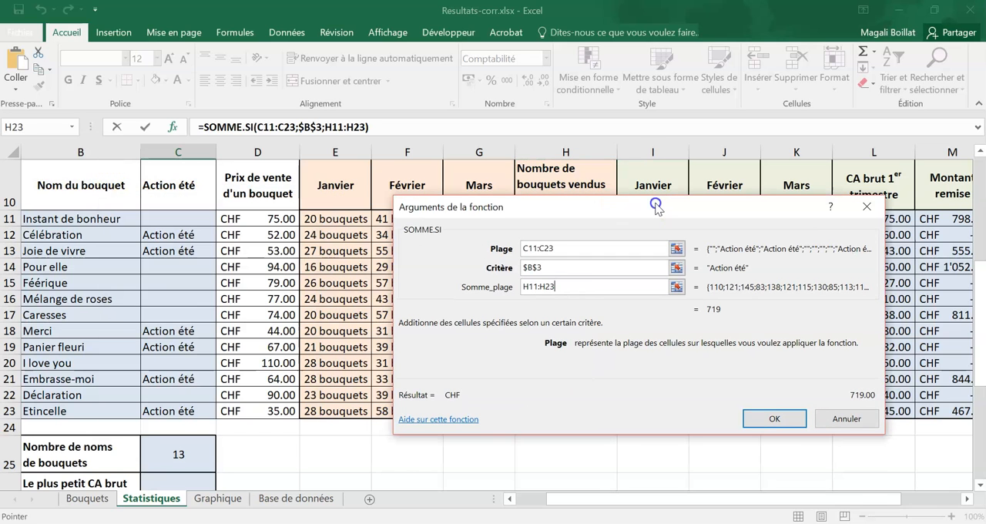
pyautogui.press('F4')
pyautogui.scroll(-4, 655, 207)
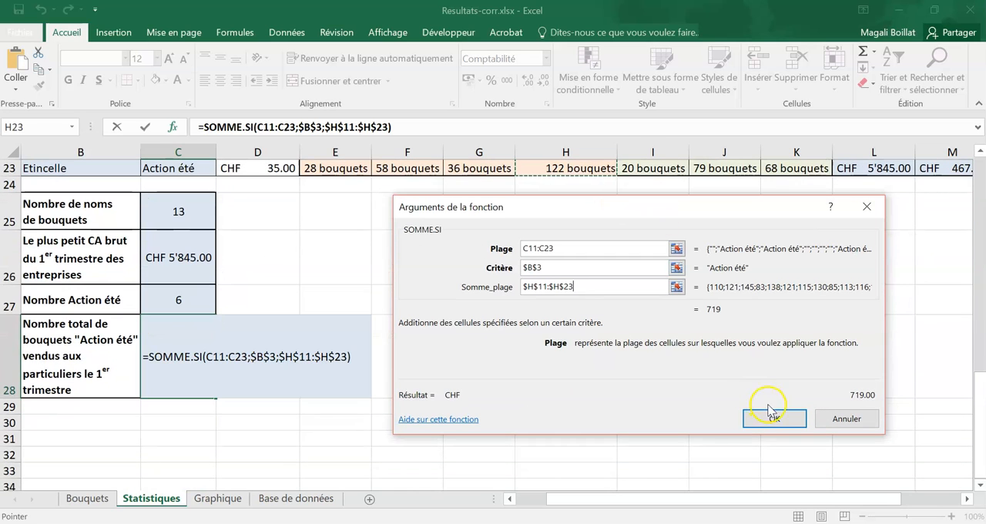
pyautogui.click(781, 419)
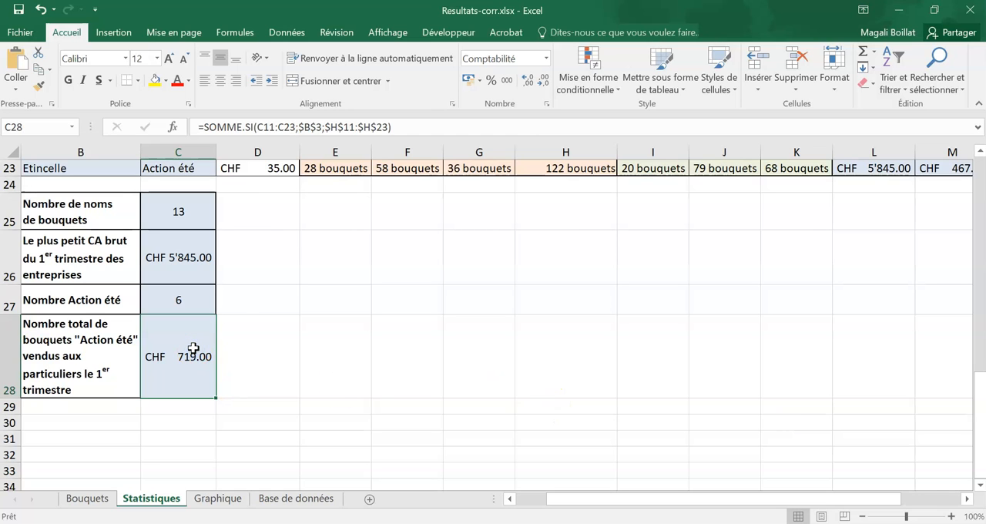
# - Apply the custom number format Standard "bouquets" to the SOMME.SI result in C28
pyautogui.click(546, 59)
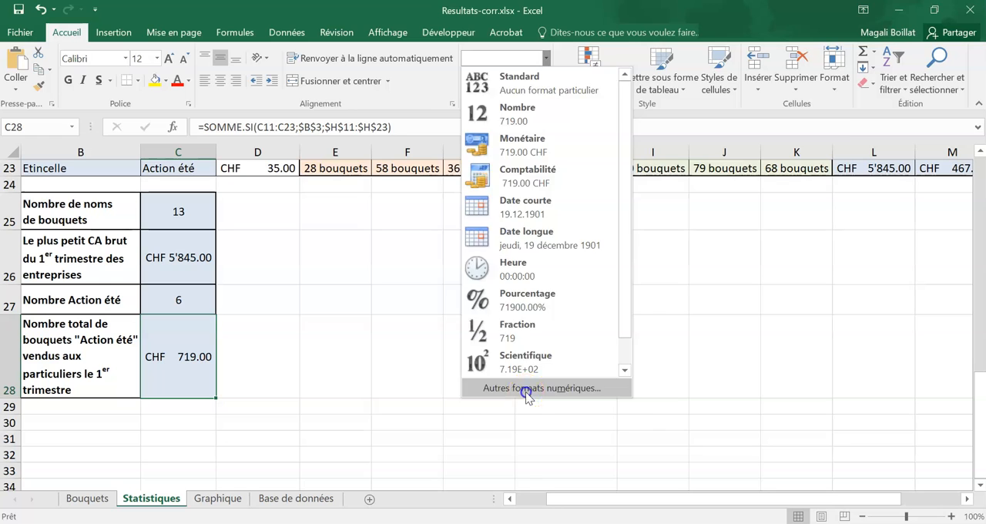
pyautogui.click(525, 389)
pyautogui.click(469, 317)
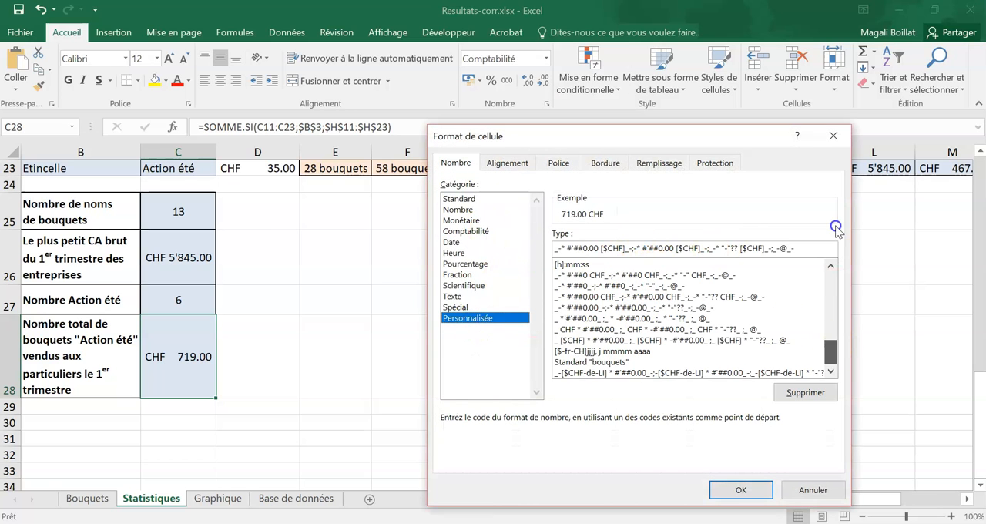
pyautogui.moveTo(828, 352); pyautogui.dragTo(830, 270)
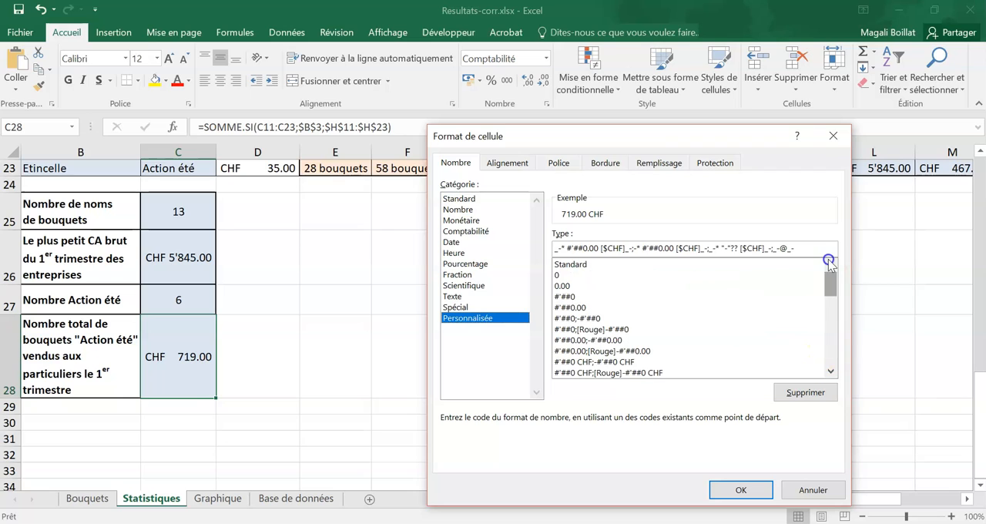
pyautogui.click(681, 264)
pyautogui.write('"bouquets')
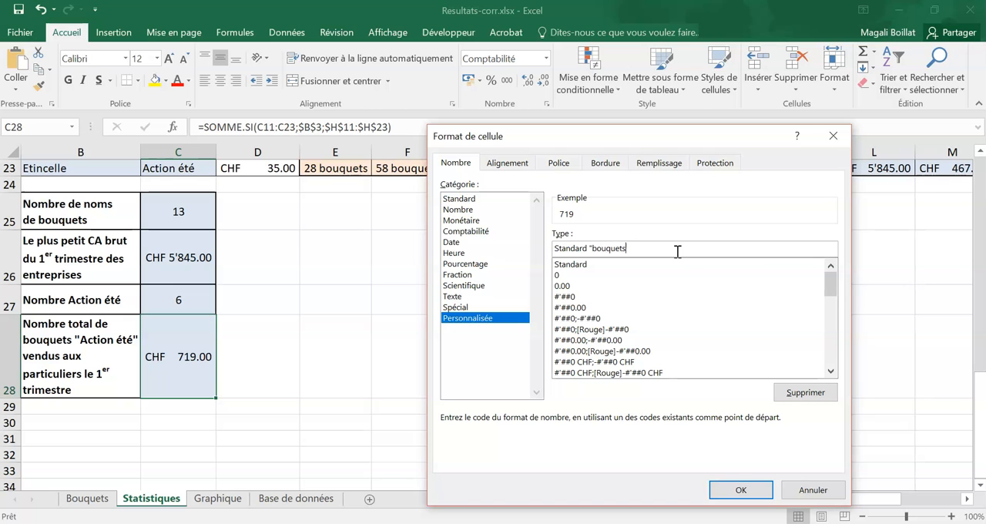
pyautogui.click(716, 490)
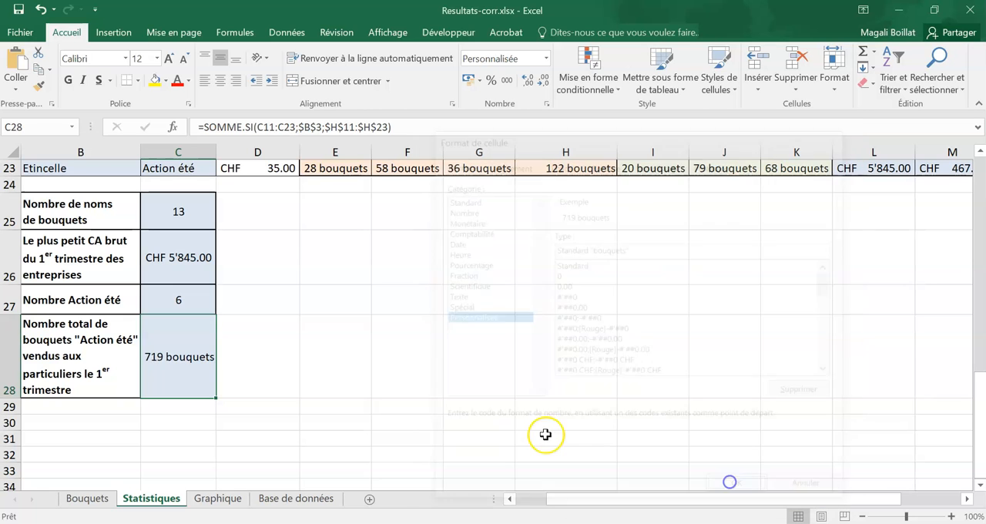
pyautogui.scroll(5, 544, 431)
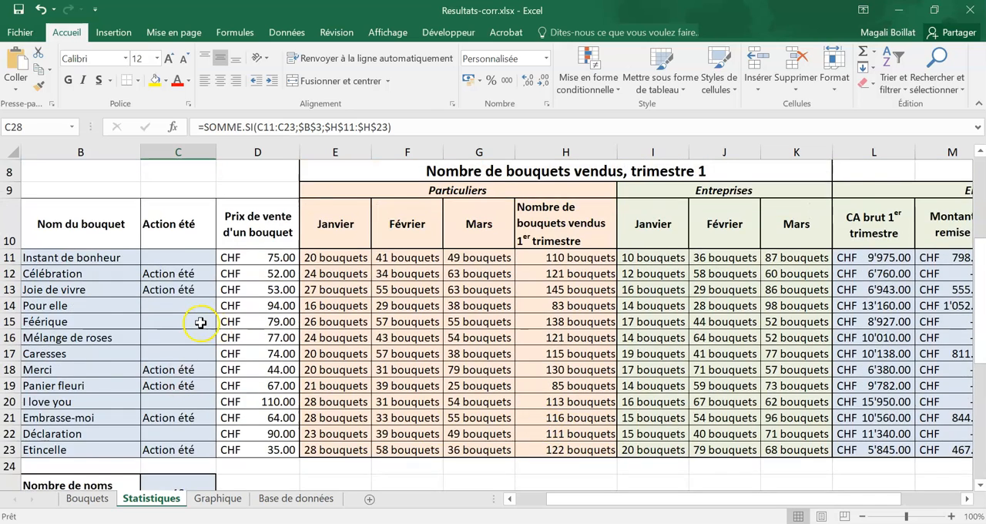
pyautogui.scroll(-4, 200, 322)
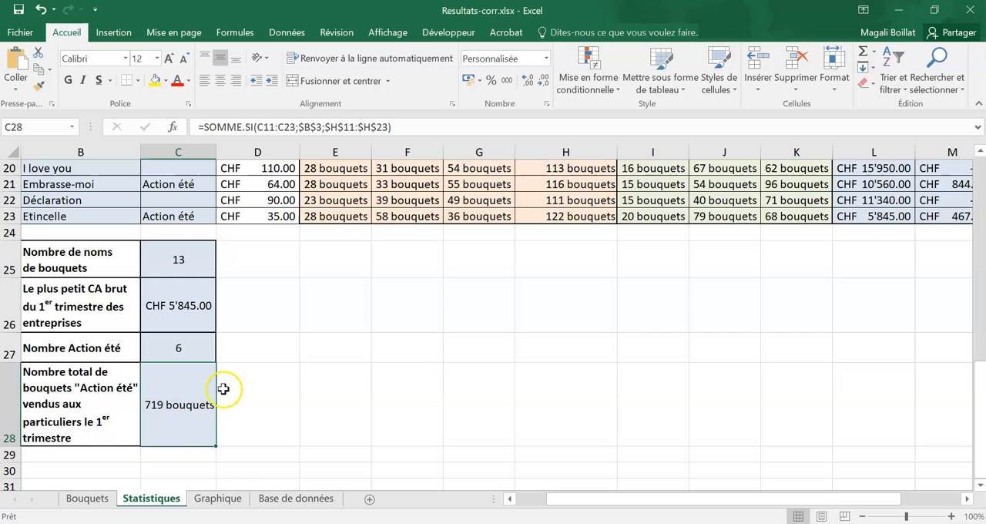
# - Apply the custom number format Standard "bouquets" to cells C25 and C27 together
pyautogui.click(185, 351)
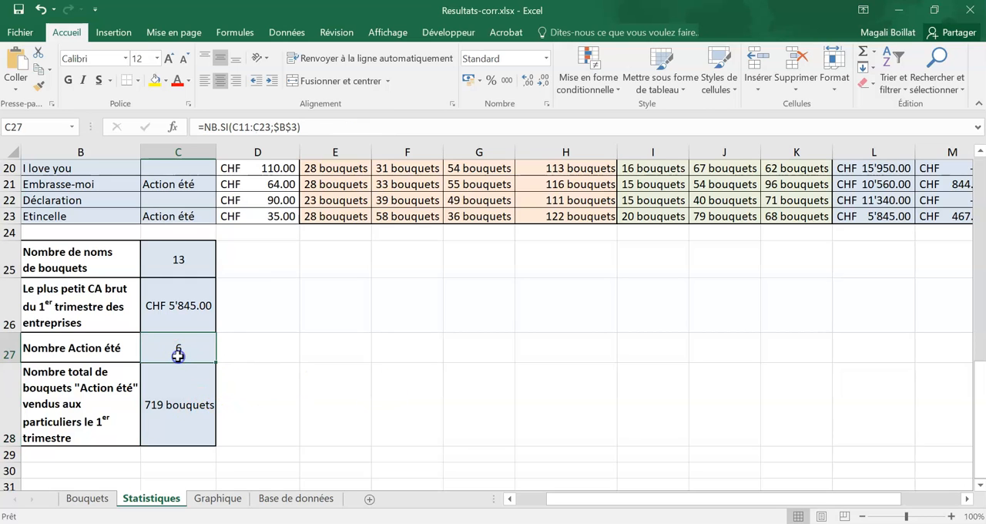
pyautogui.click(177, 263)
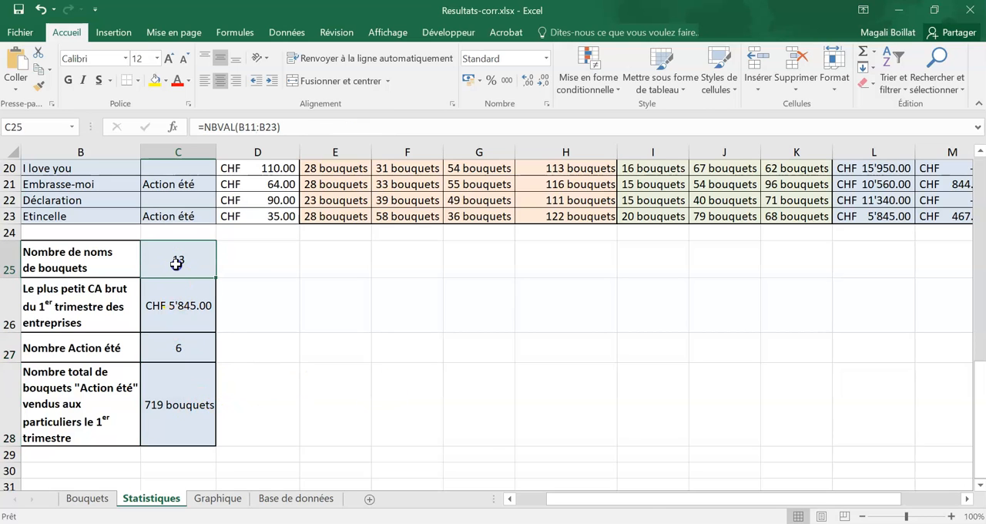
pyautogui.keyDown('ctrl'); pyautogui.click(178, 350); pyautogui.keyUp('ctrl')
pyautogui.click(545, 65)
pyautogui.click(544, 390)
pyautogui.click(482, 317)
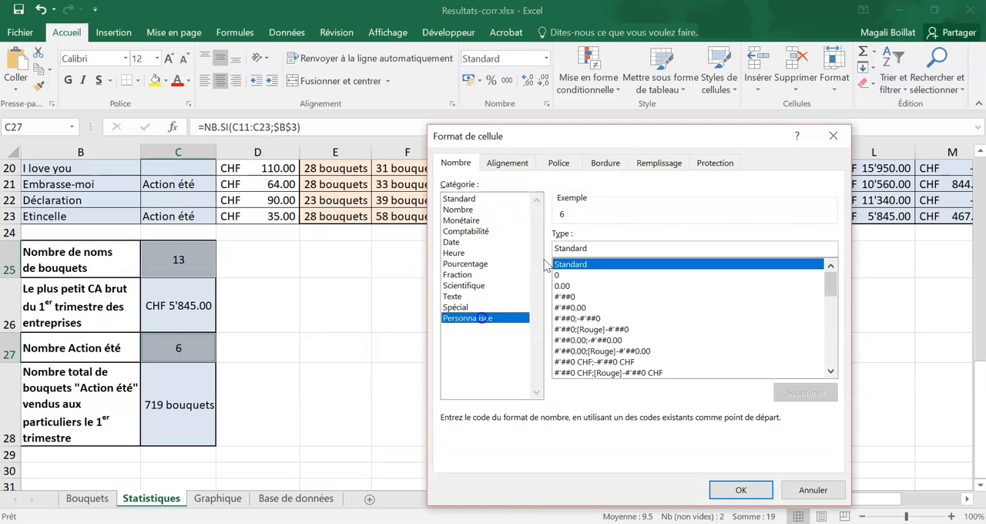
pyautogui.click(600, 247)
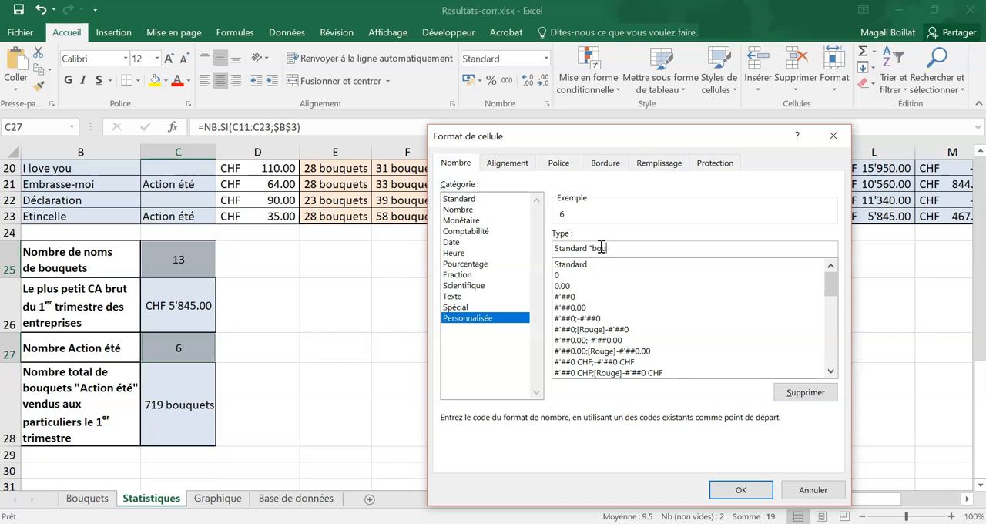
pyautogui.click(743, 490)
pyautogui.click(480, 345)
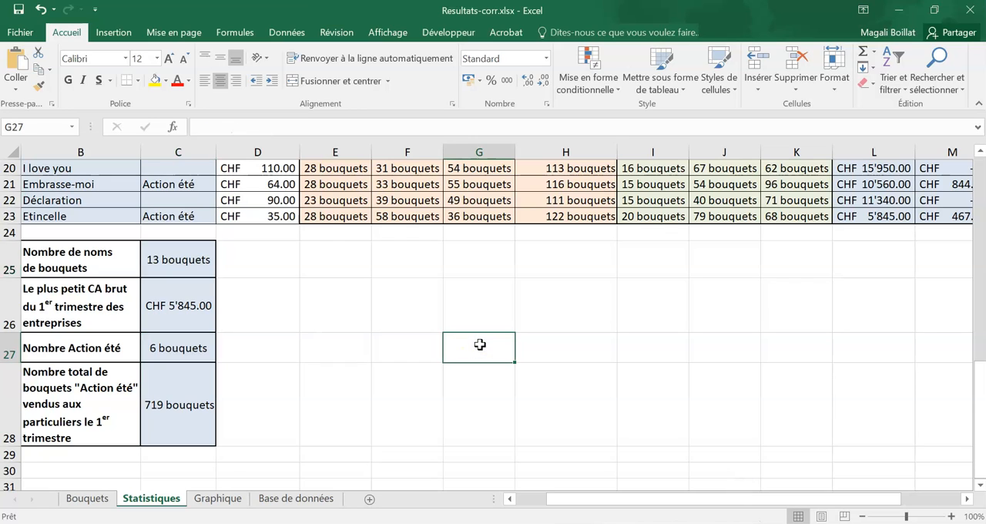
# - Go to the Graphique sheet and select the bouquet names and annual CA with their headings, B1:C14
pyautogui.click(212, 500)
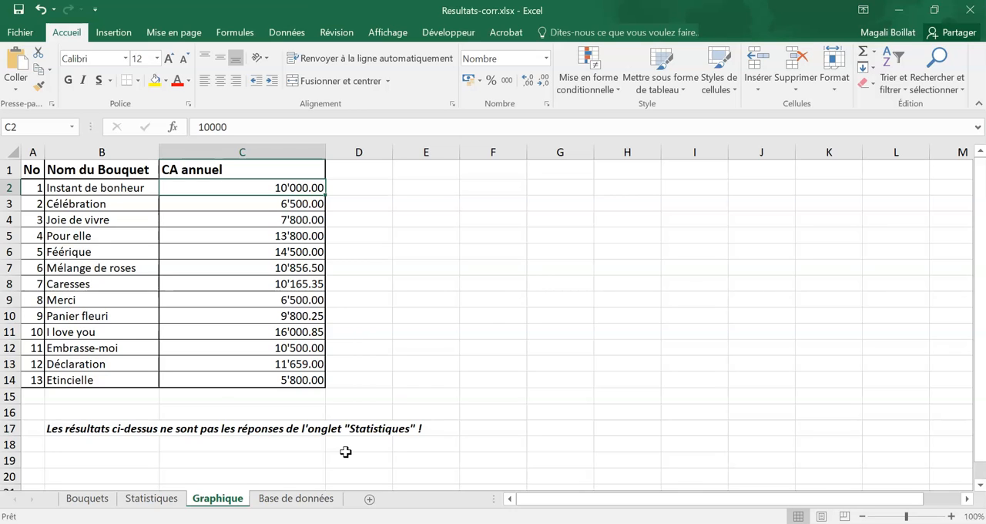
pyautogui.hotkey('alt', 'Tab')
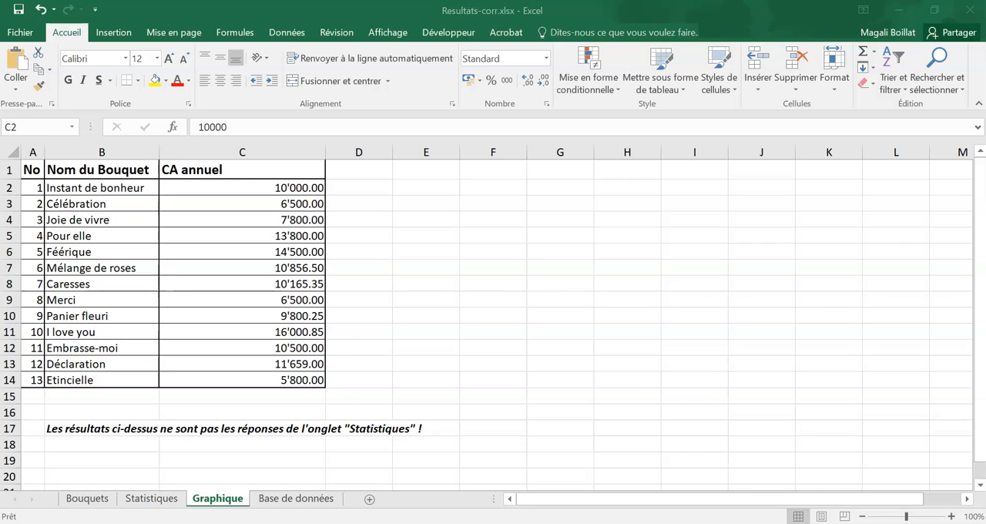
pyautogui.hotkey('alt', 'Tab')
pyautogui.moveTo(223, 169); pyautogui.dragTo(218, 382)
pyautogui.keyDown('ctrl'); pyautogui.moveTo(134, 170); pyautogui.dragTo(100, 383); pyautogui.keyUp('ctrl')
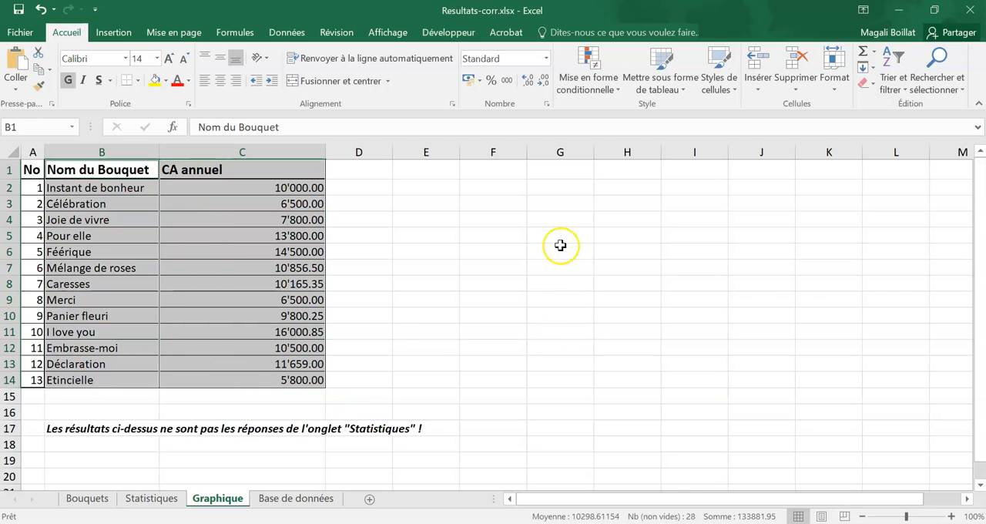
# - Bring up the recommended charts for the selected data and preview the Barres groupées and Histogramme groupé types
pyautogui.click(112, 33)
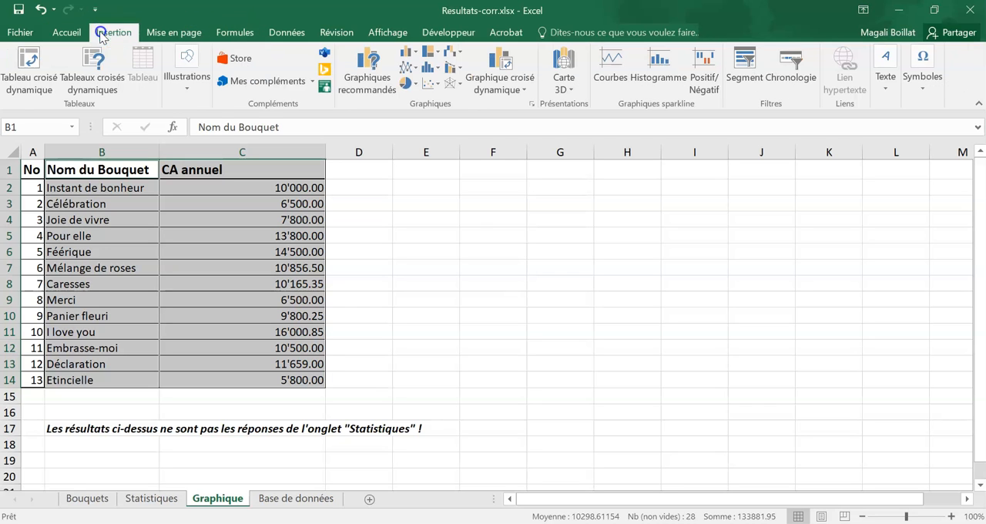
pyautogui.click(370, 68)
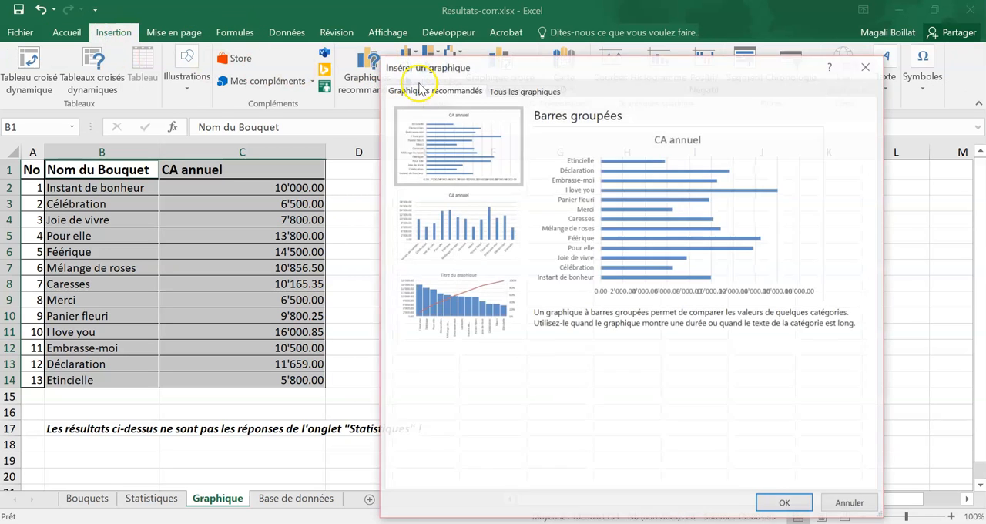
pyautogui.moveTo(449, 68); pyautogui.dragTo(480, 13)
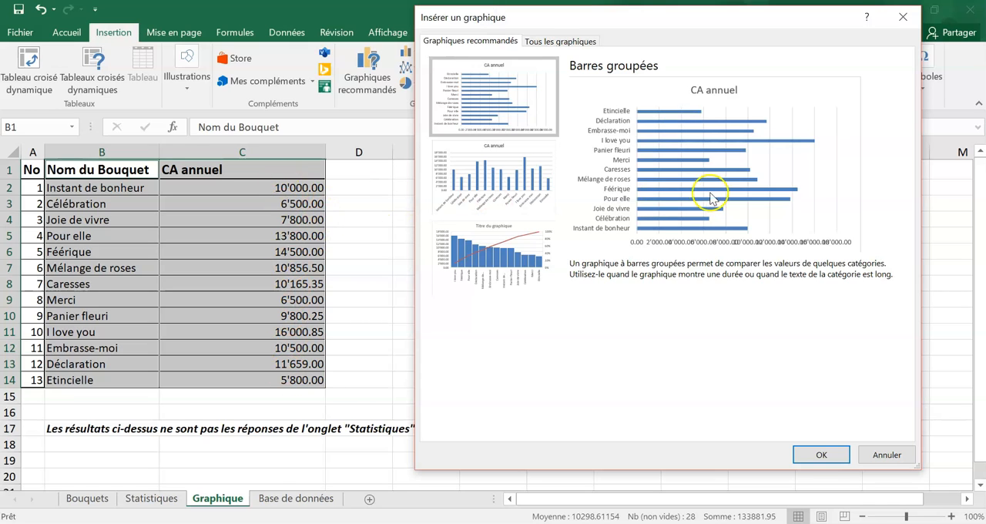
pyautogui.click(517, 184)
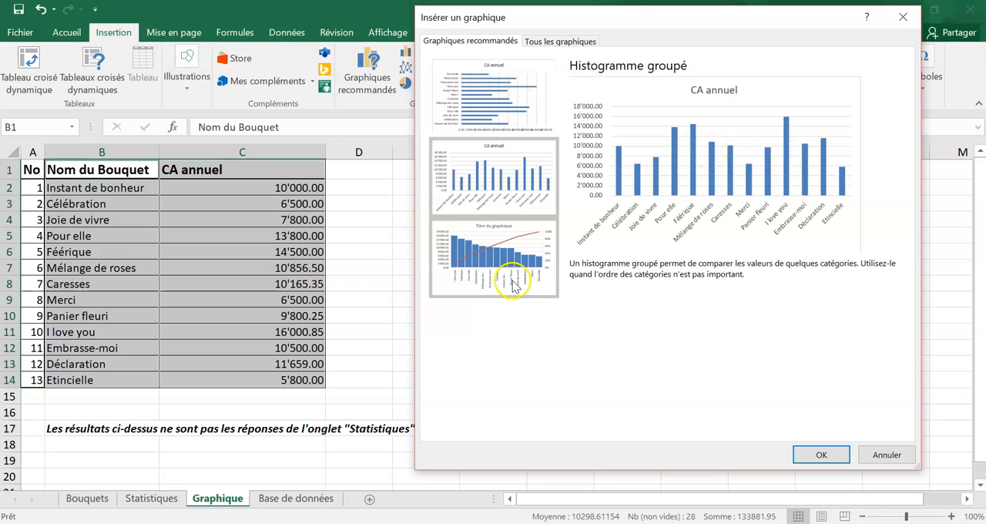
pyautogui.click(503, 90)
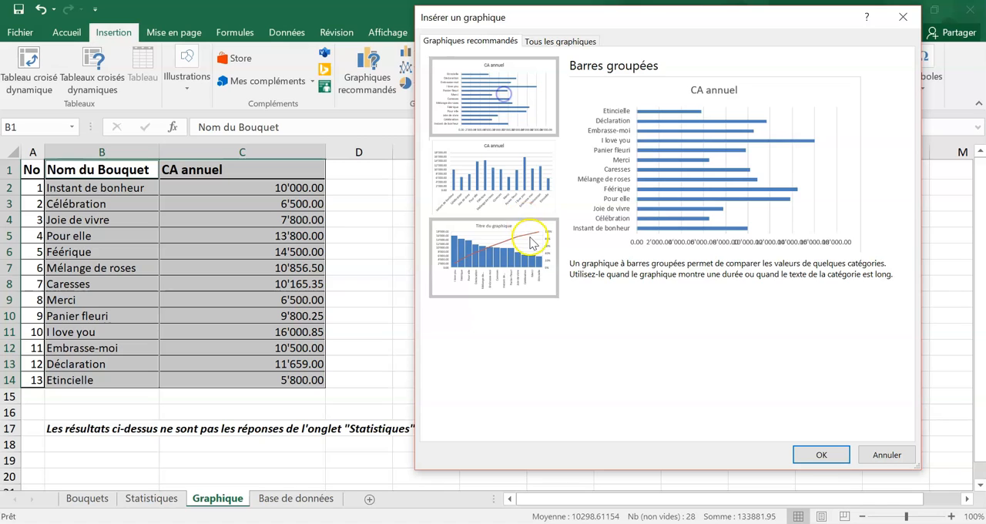
pyautogui.click(532, 170)
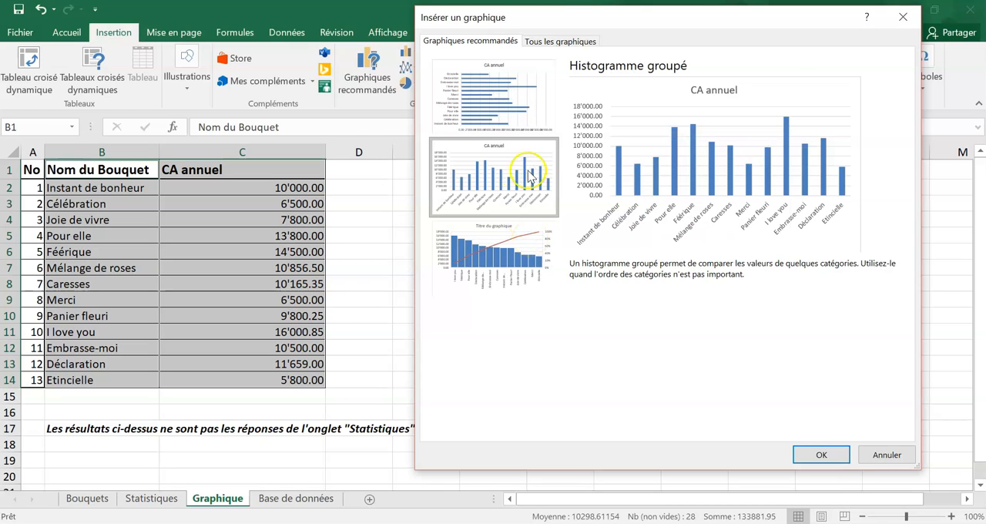
# - Compare the Secteurs chart variants, insert a Secteurs en 3D chart and place it beside the table, around columns E to K
pyautogui.click(559, 42)
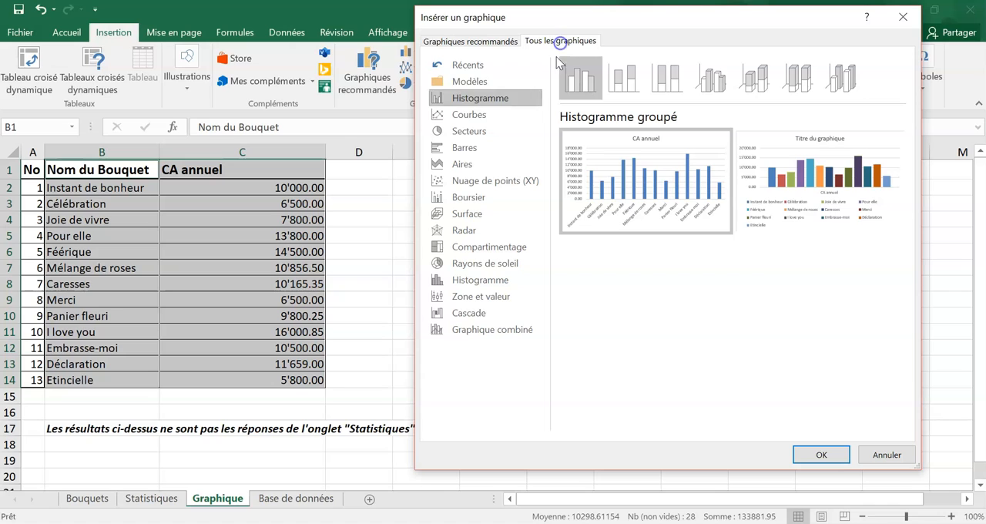
pyautogui.click(491, 132)
pyautogui.click(626, 88)
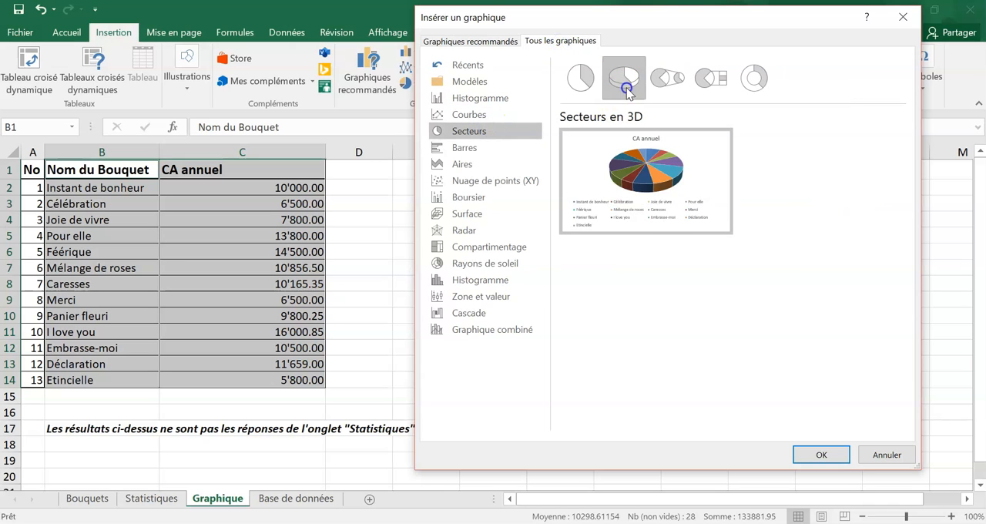
pyautogui.click(667, 78)
pyautogui.click(710, 78)
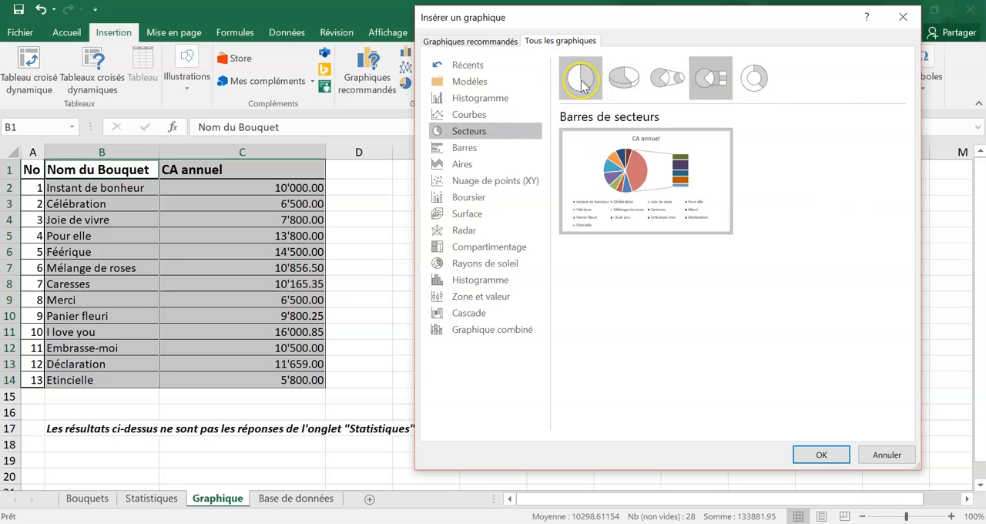
pyautogui.click(582, 84)
pyautogui.click(623, 79)
pyautogui.click(753, 79)
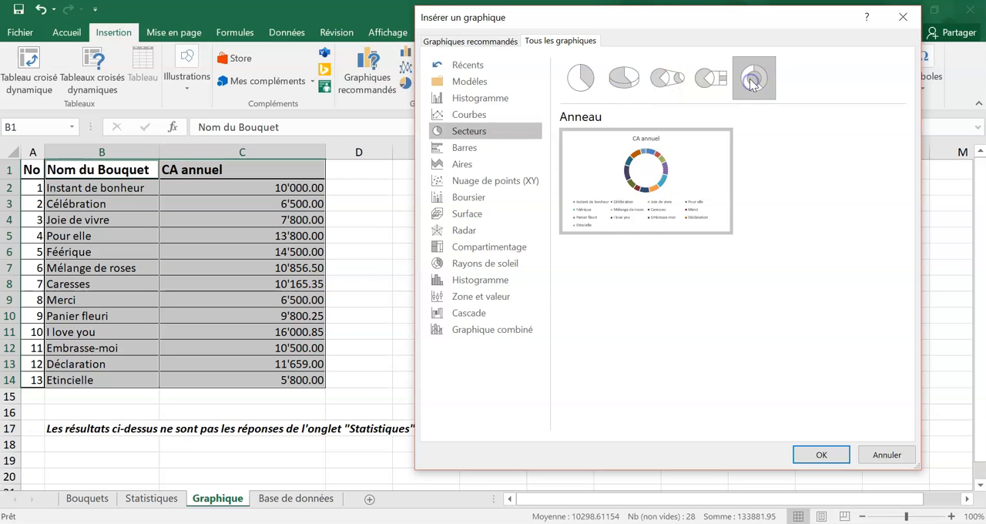
pyautogui.moveTo(635, 148)
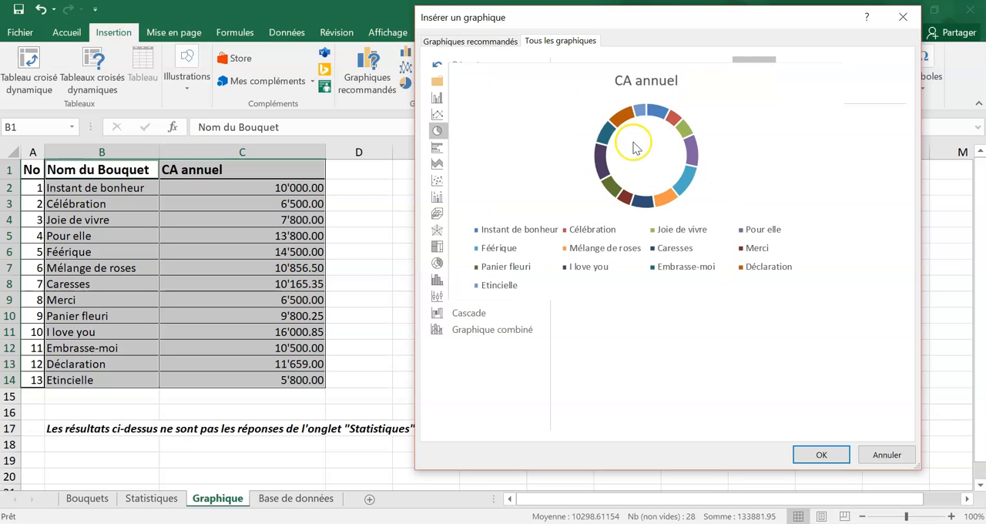
pyautogui.click(625, 78)
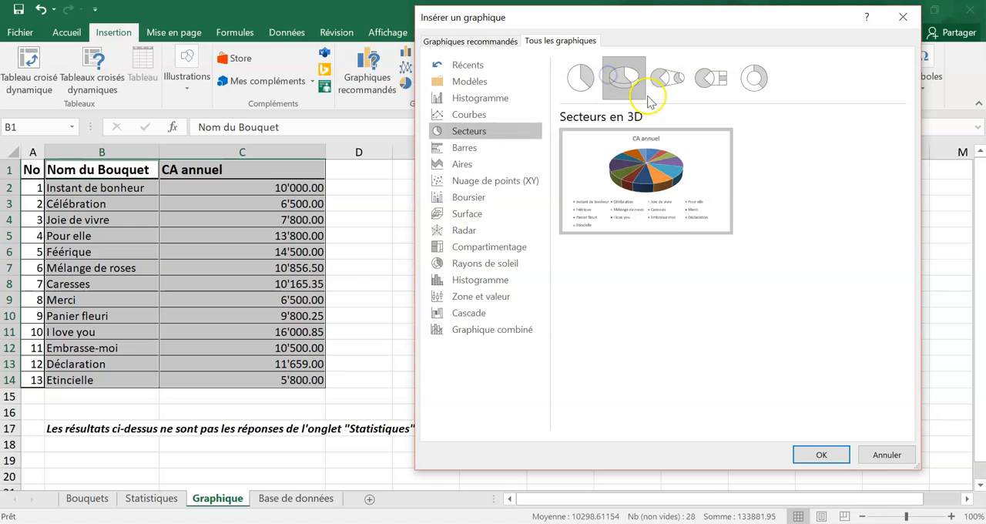
pyautogui.click(820, 454)
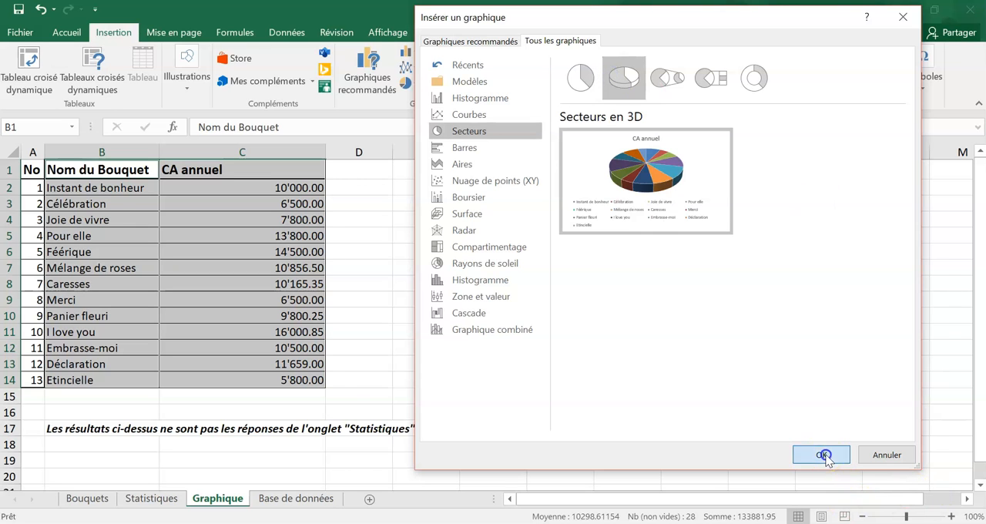
pyautogui.moveTo(513, 223); pyautogui.dragTo(641, 180)
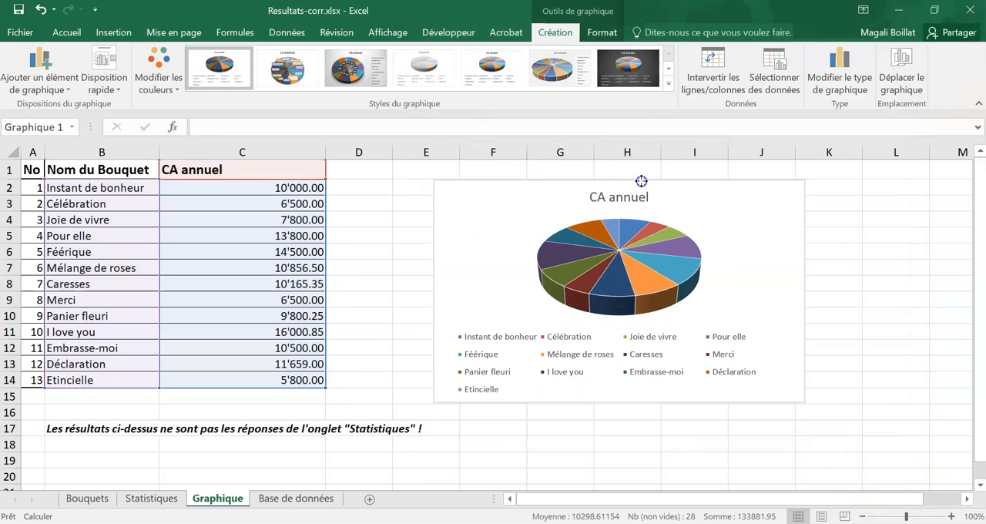
# - Change the pie chart's title to "RapidesFleurs CA annuel en %"
pyautogui.click(620, 198)
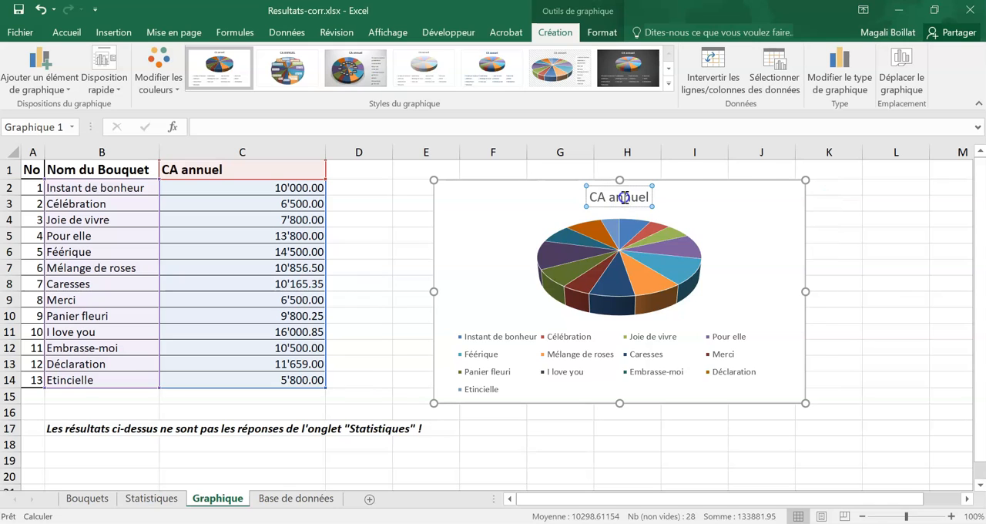
pyautogui.tripleClick(624, 198)
pyautogui.click(632, 199)
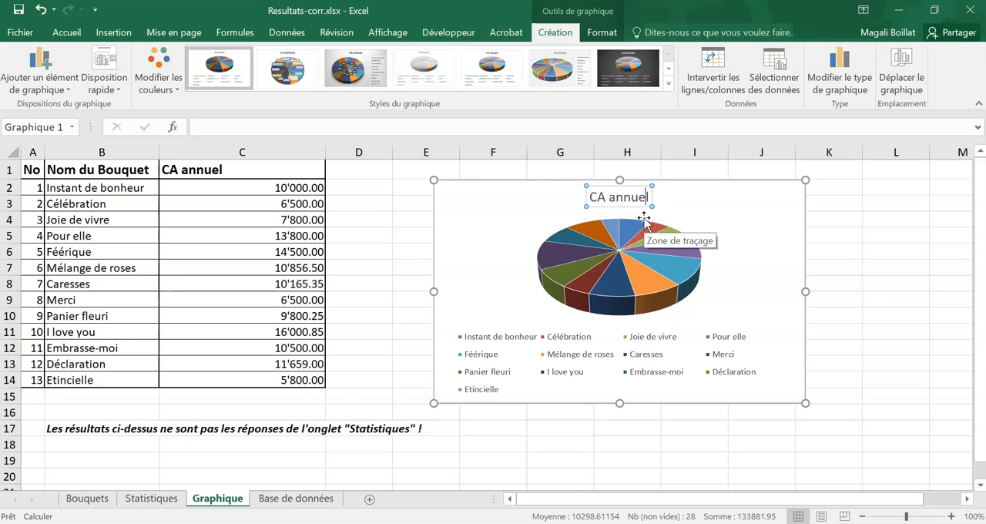
pyautogui.write('Rapid')
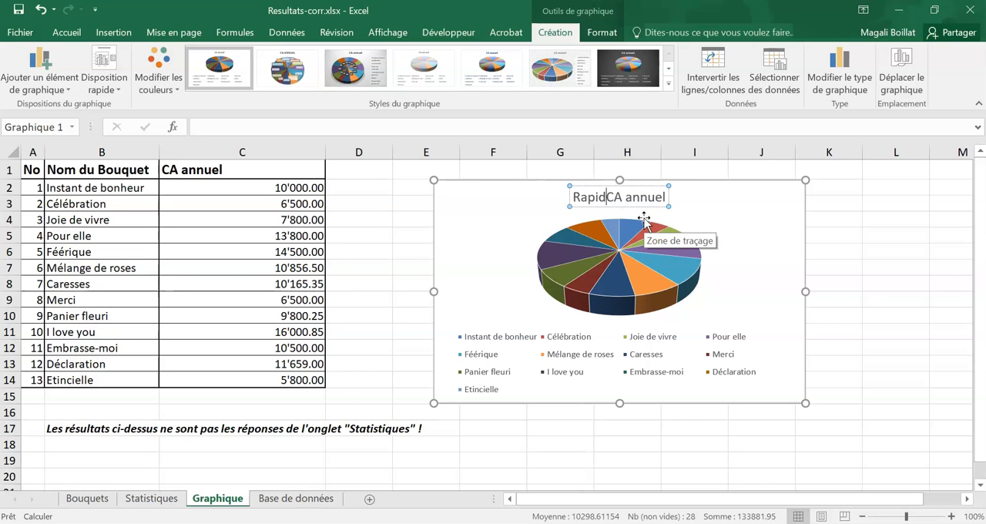
pyautogui.write('esFleurs CA')
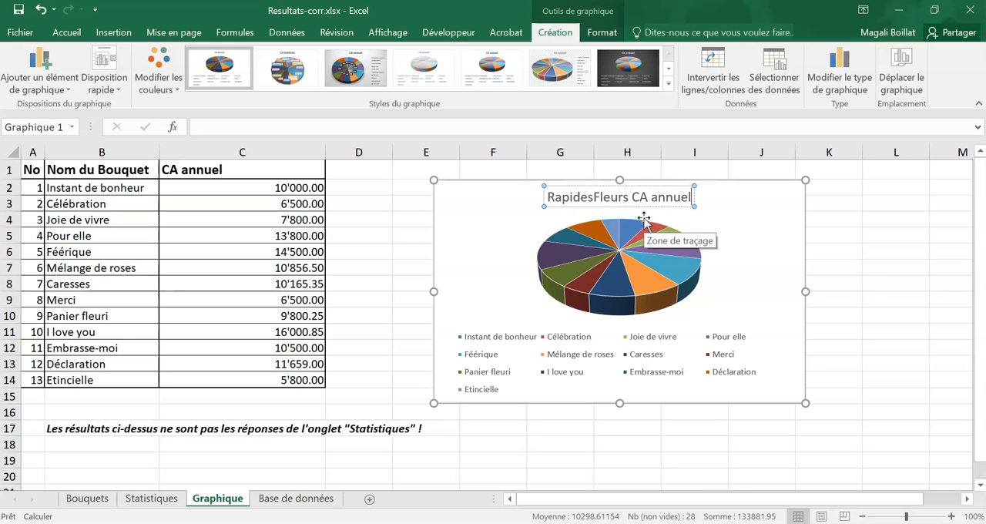
pyautogui.write(' annuel en %')
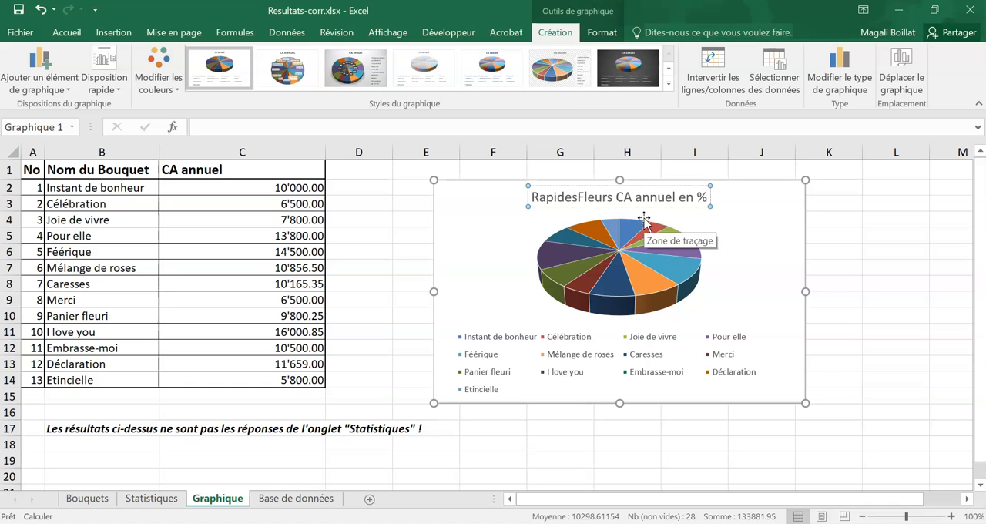
pyautogui.click(799, 275)
pyautogui.click(756, 222)
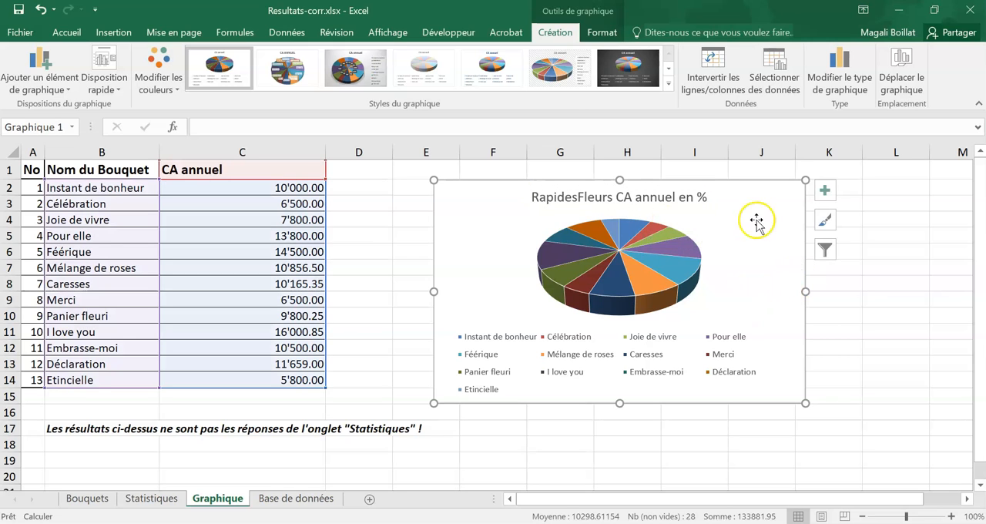
# - Move the pie chart up beside the table and enlarge it to cover about columns D to J, rows 1 to 18
pyautogui.moveTo(627, 198); pyautogui.dragTo(562, 159)
pyautogui.moveTo(720, 385); pyautogui.dragTo(810, 447)
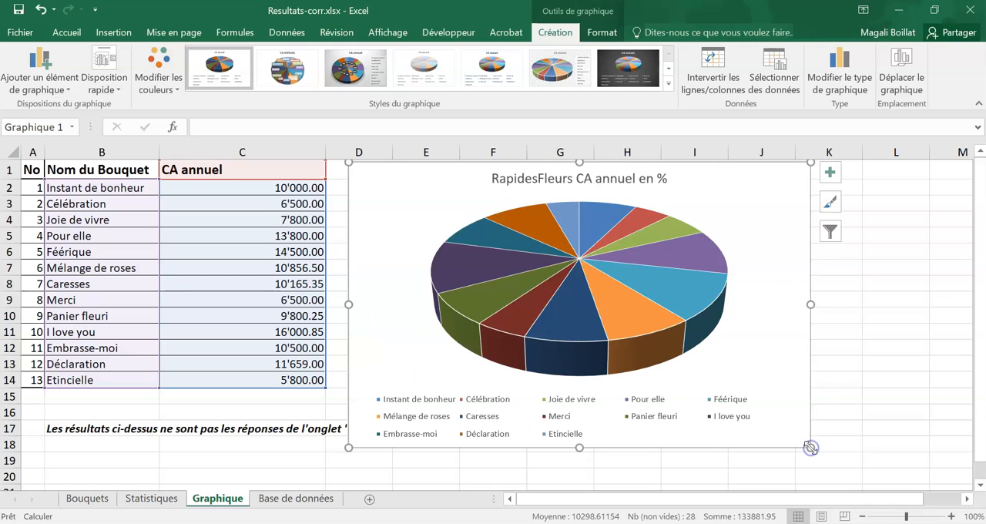
# - Place the chart's legend at Droite and widen its box slightly toward the pie
pyautogui.click(829, 171)
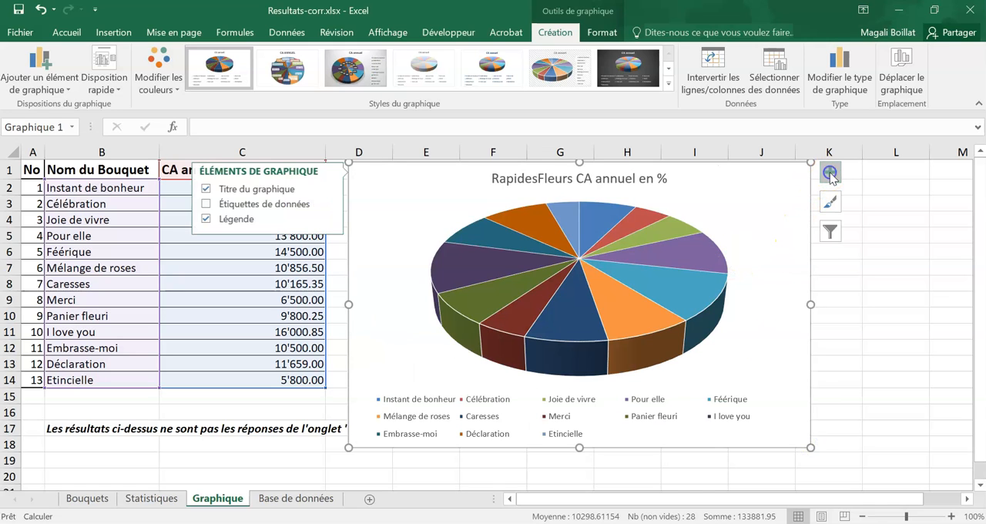
pyautogui.click(325, 219)
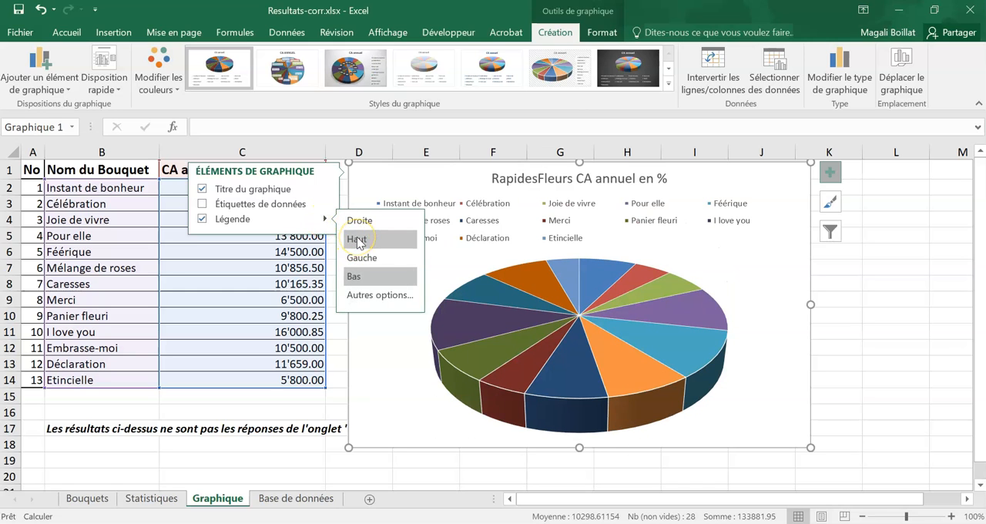
pyautogui.click(359, 220)
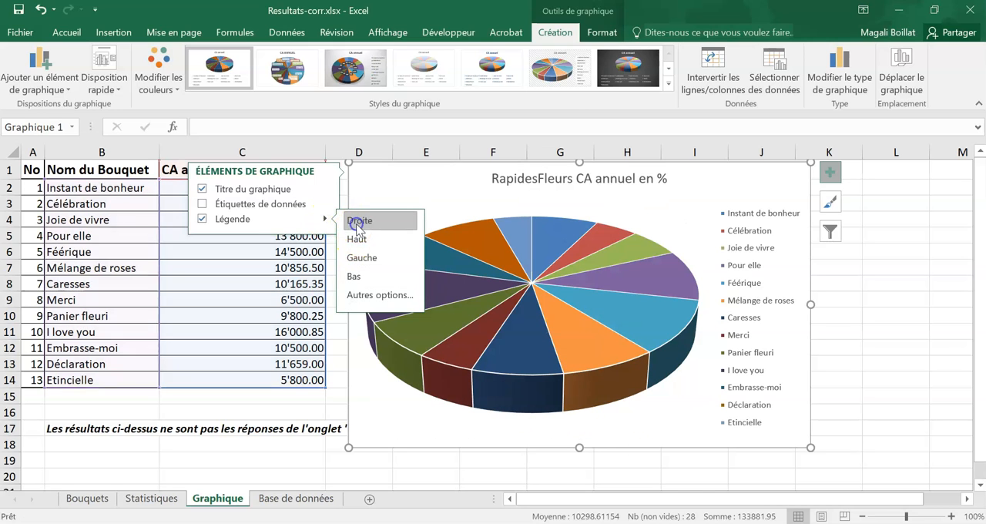
pyautogui.click(725, 281)
pyautogui.moveTo(714, 317); pyautogui.dragTo(693, 317)
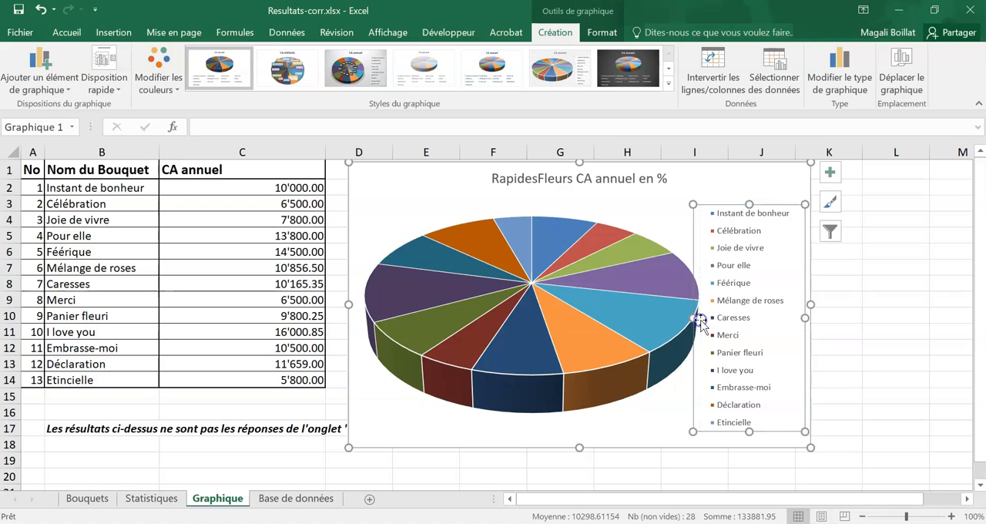
# - Add data labels to the pie chart and position them at Bord extérieur
pyautogui.click(830, 174)
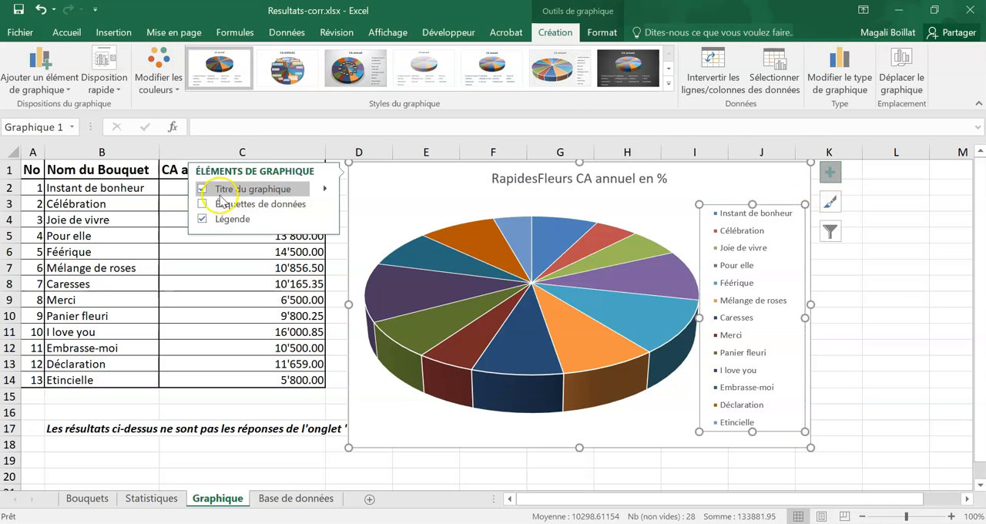
pyautogui.click(202, 204)
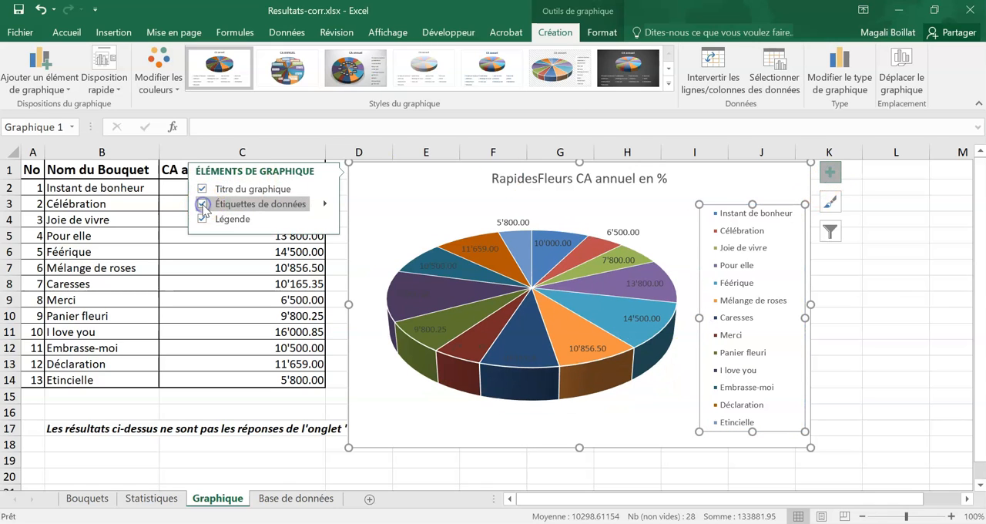
pyautogui.click(324, 203)
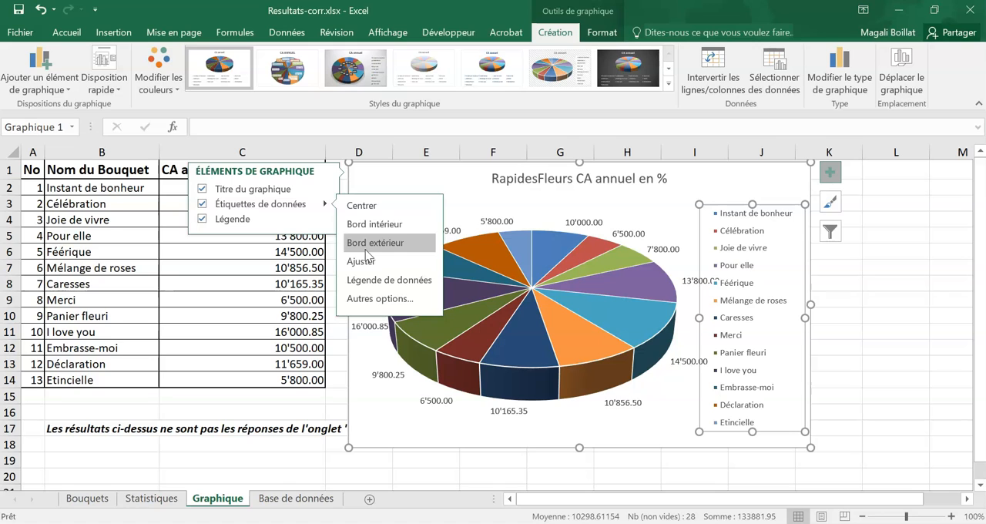
pyautogui.click(378, 263)
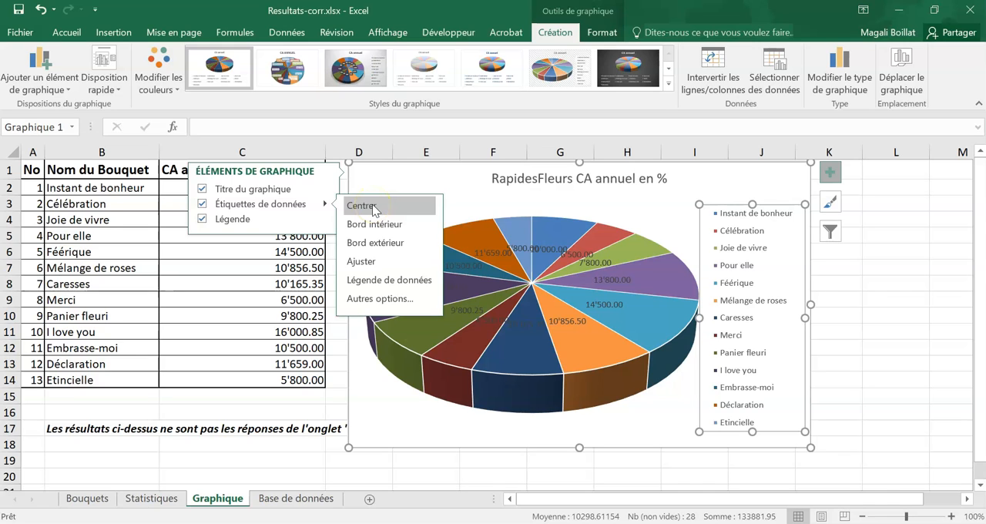
pyautogui.click(376, 249)
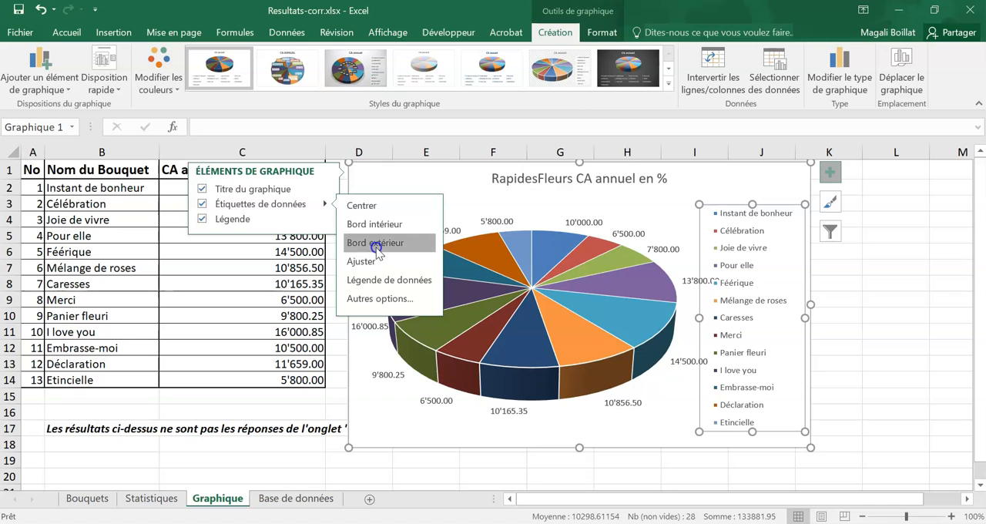
# - Make the pie's data labels show Pourcentage instead of Valeur
pyautogui.click(378, 299)
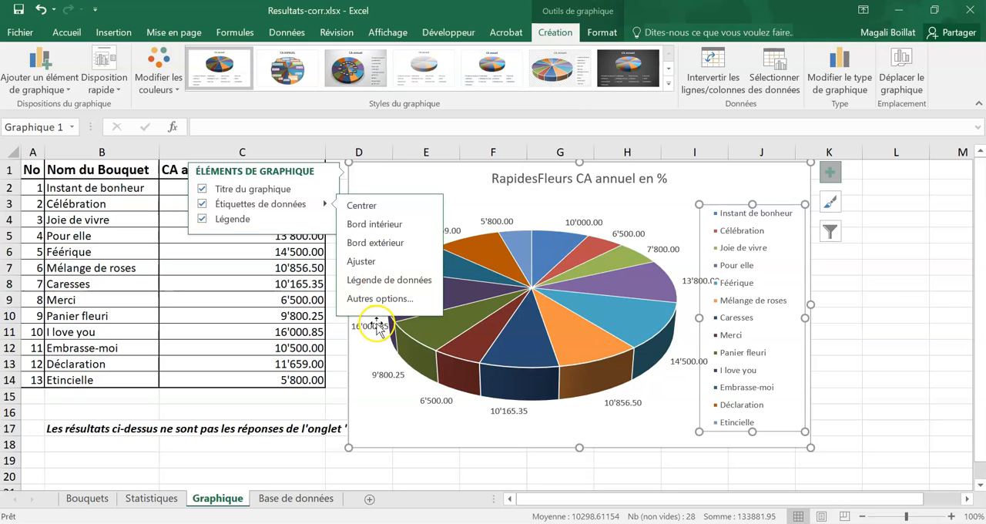
pyautogui.click(382, 299)
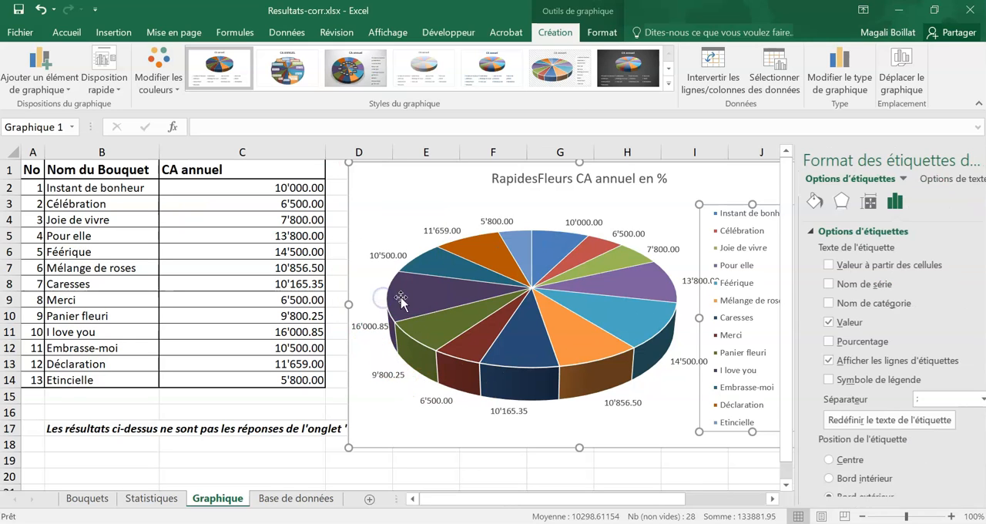
pyautogui.click(822, 322)
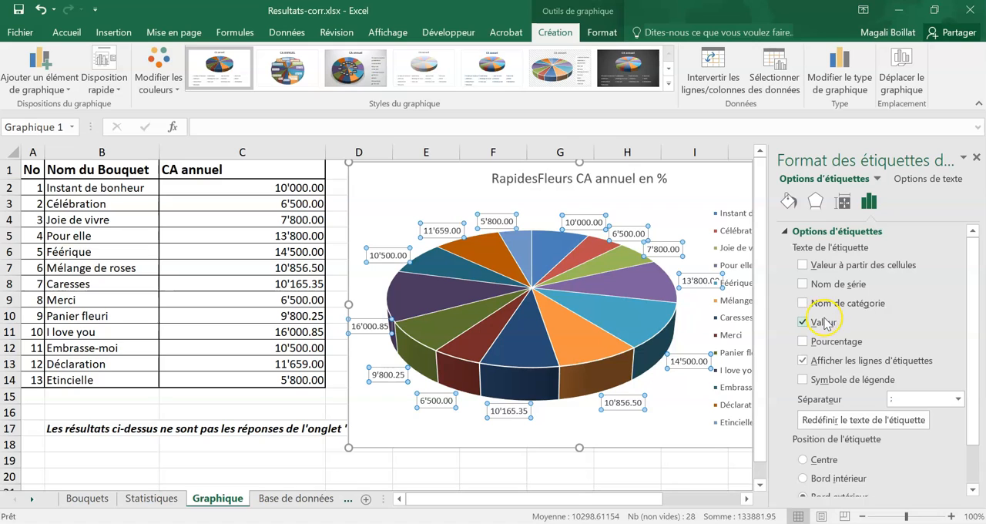
pyautogui.click(803, 341)
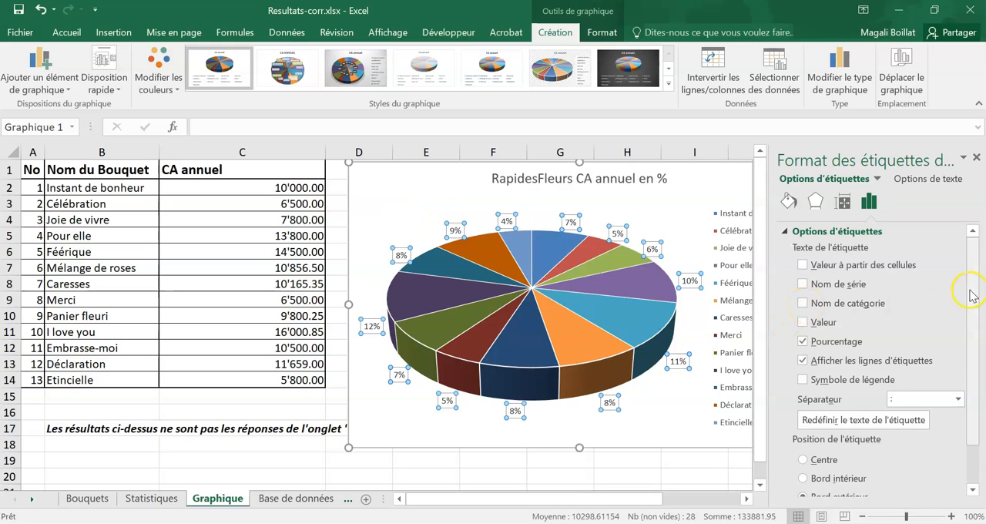
# - Format the data label numbers as Pourcentage with 2 decimals, then close the label formatting options and deselect the chart
pyautogui.moveTo(970, 307); pyautogui.dragTo(972, 365)
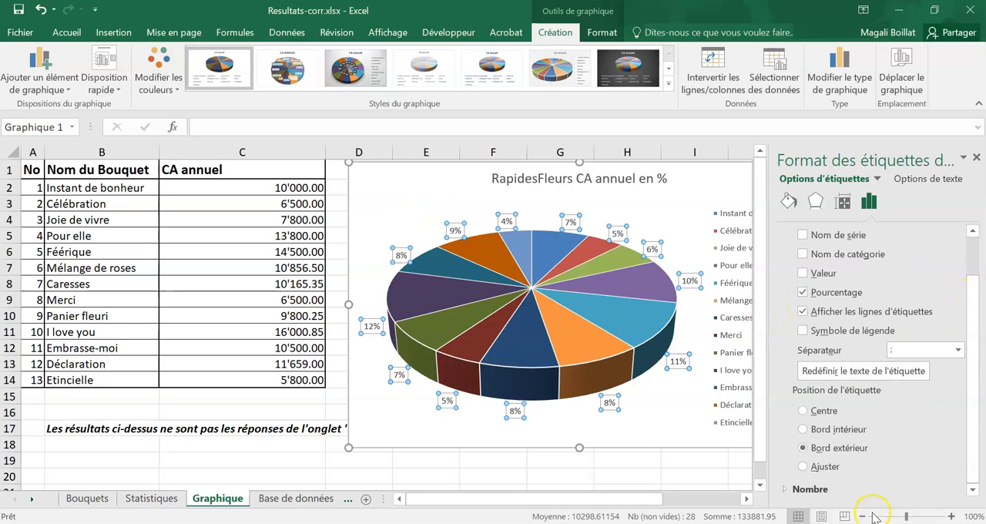
pyautogui.click(792, 488)
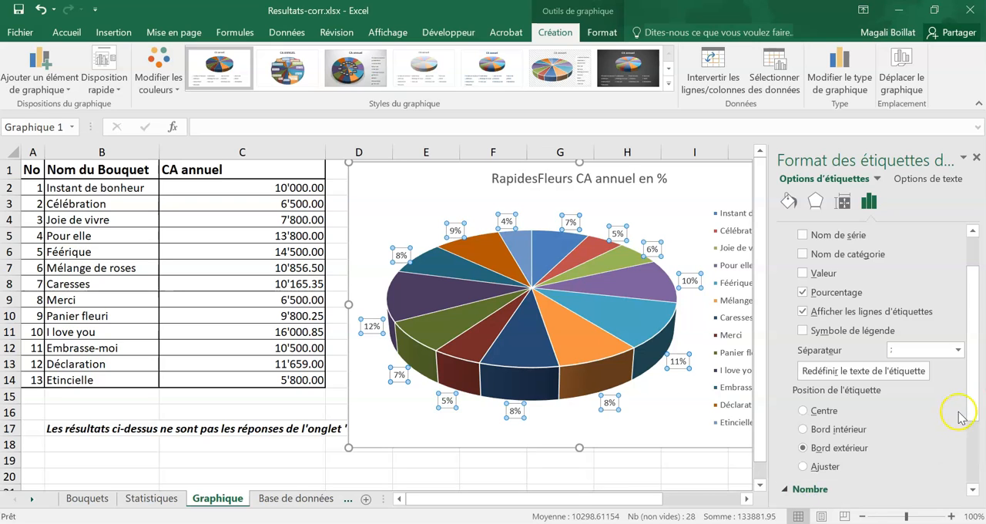
pyautogui.click(934, 417)
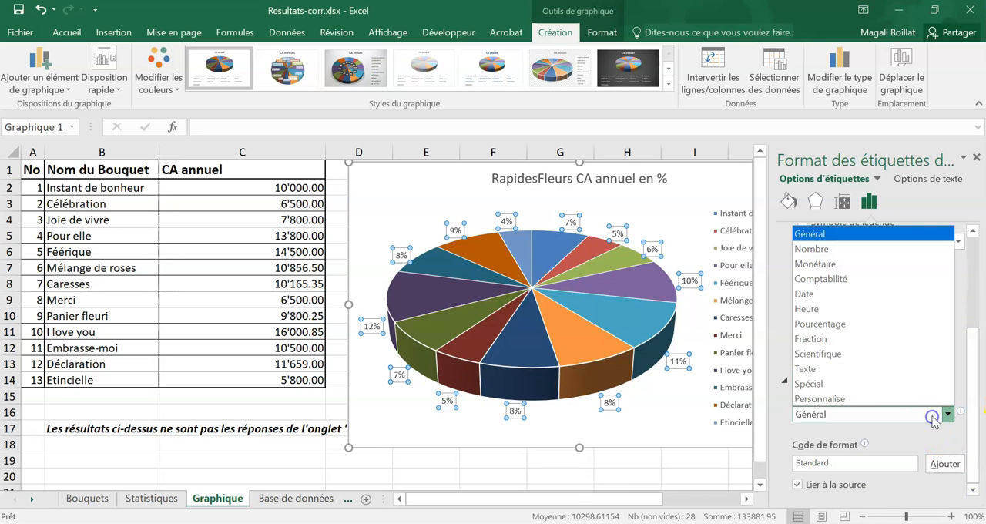
pyautogui.click(833, 323)
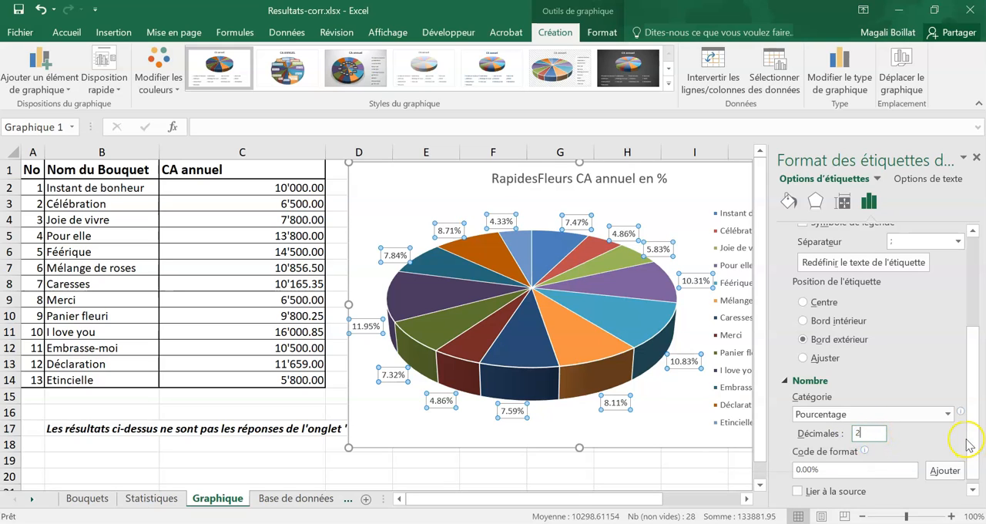
pyautogui.click(976, 158)
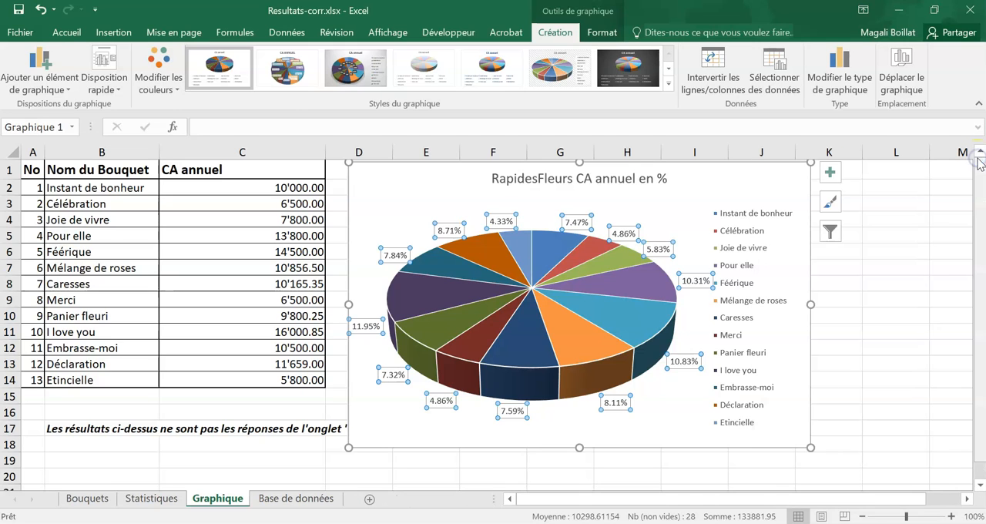
pyautogui.click(899, 379)
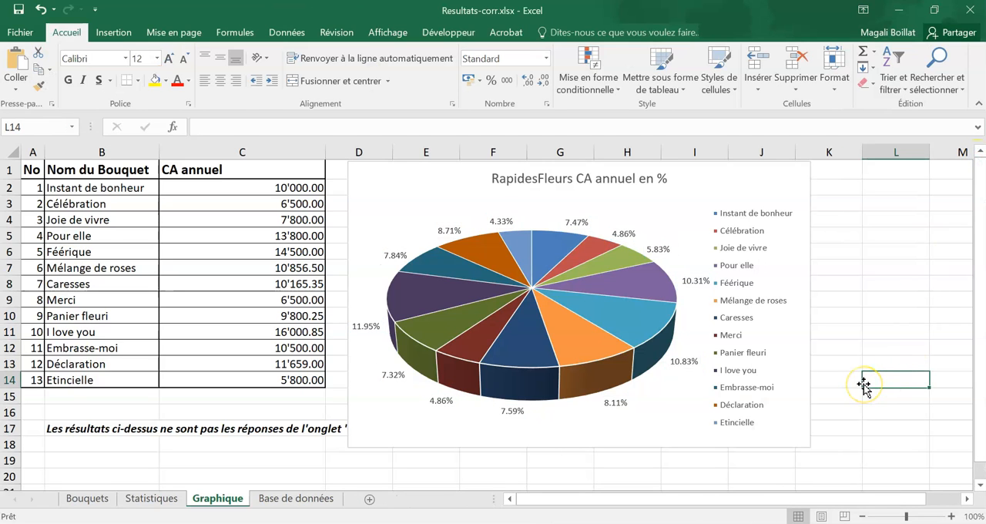
# - Narrow the legend box slightly on the side facing the pie and deselect the chart
pyautogui.click(749, 302)
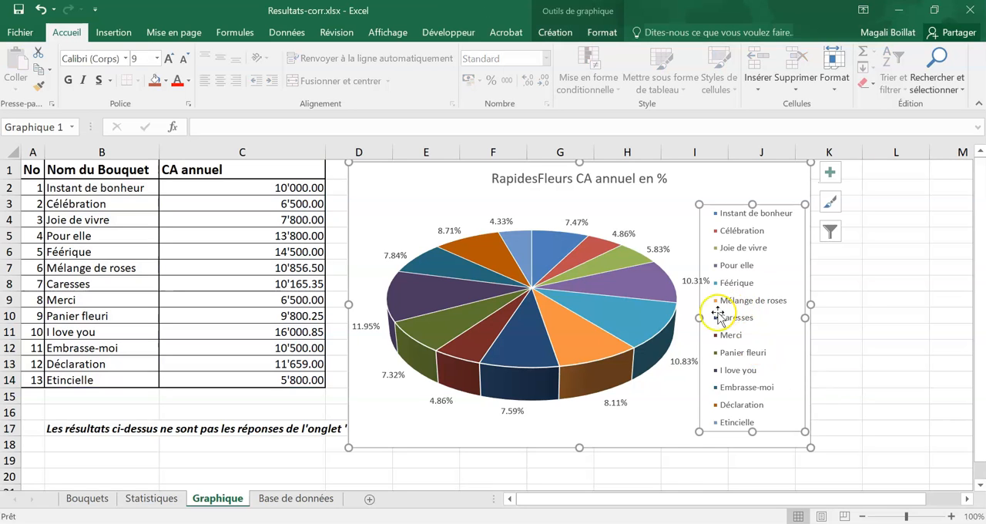
pyautogui.moveTo(698, 317); pyautogui.dragTo(706, 317)
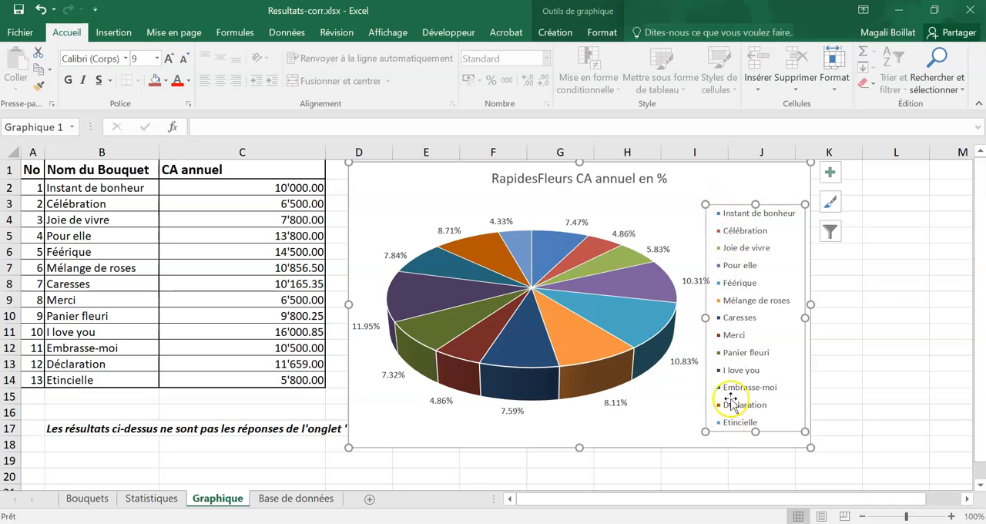
pyautogui.click(733, 351)
pyautogui.click(878, 282)
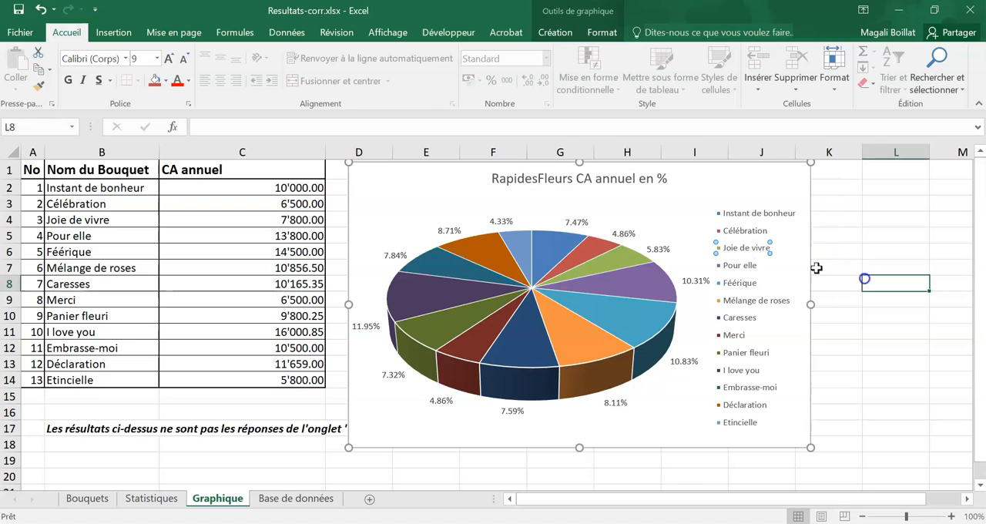
# - Change the chart's horizontal axis label range to =Graphique!$A$2:$B$14 so the legend includes the bouquet numbers
pyautogui.click(753, 209)
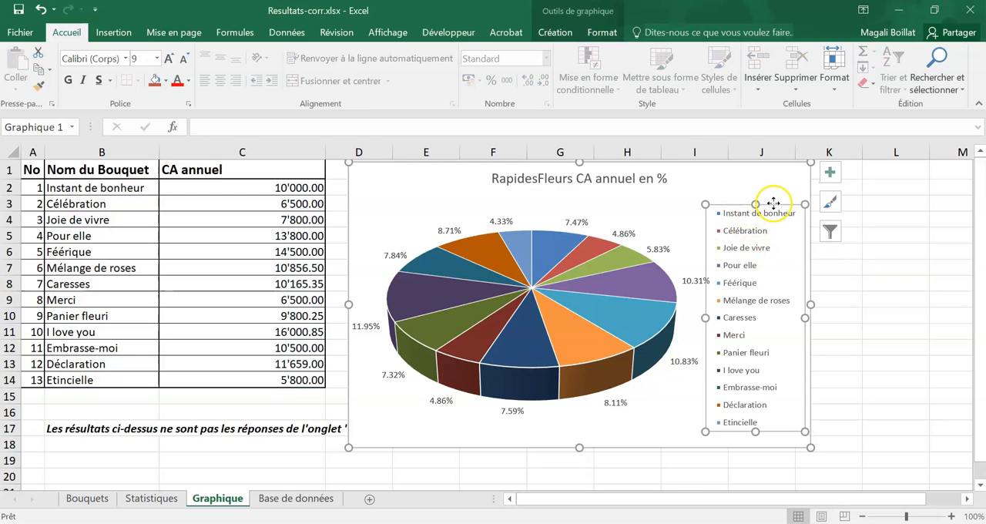
pyautogui.click(590, 33)
pyautogui.click(570, 33)
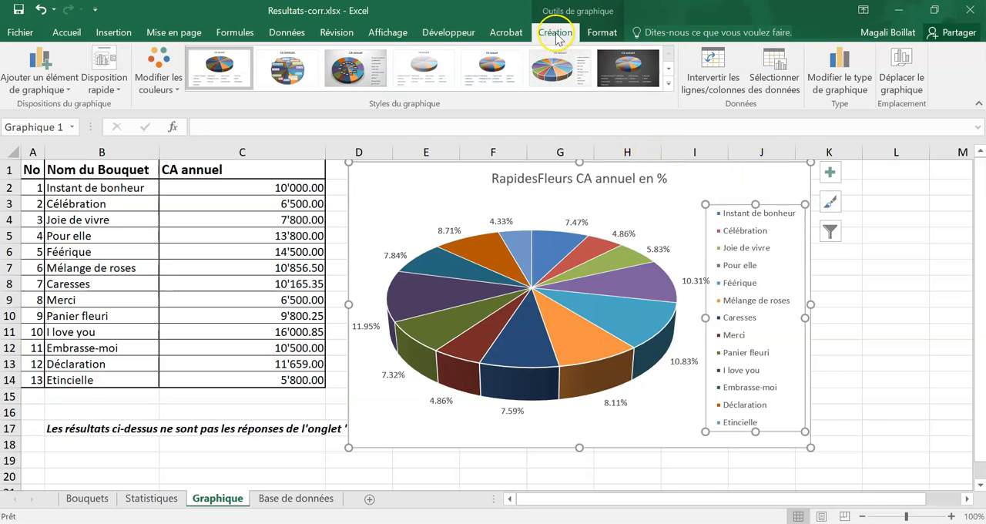
pyautogui.click(770, 73)
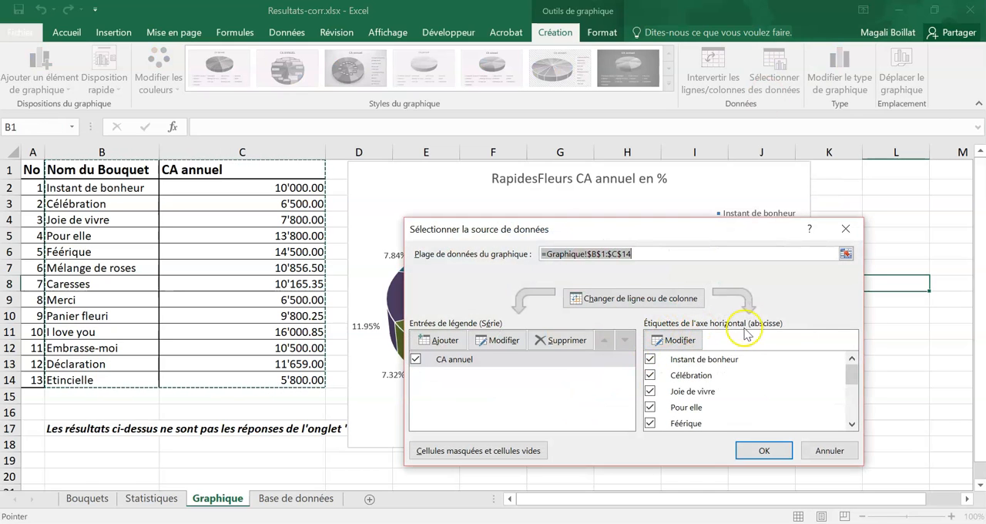
pyautogui.moveTo(851, 375); pyautogui.dragTo(850, 415)
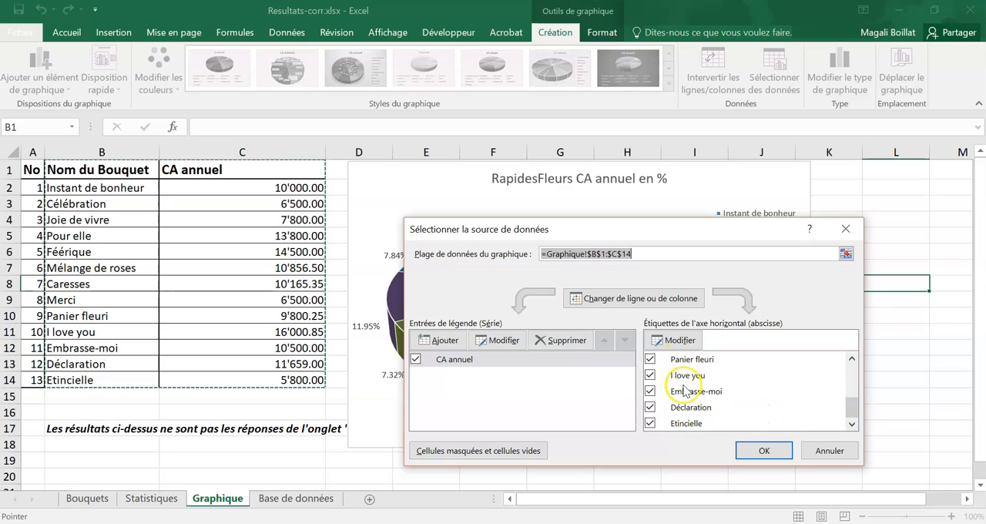
pyautogui.click(675, 339)
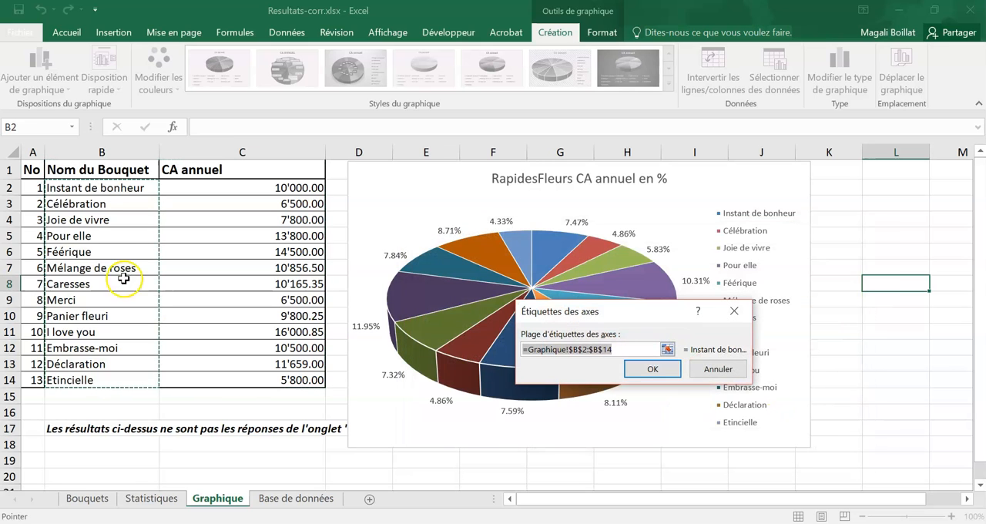
pyautogui.click(63, 188)
pyautogui.moveTo(63, 188); pyautogui.dragTo(32, 380)
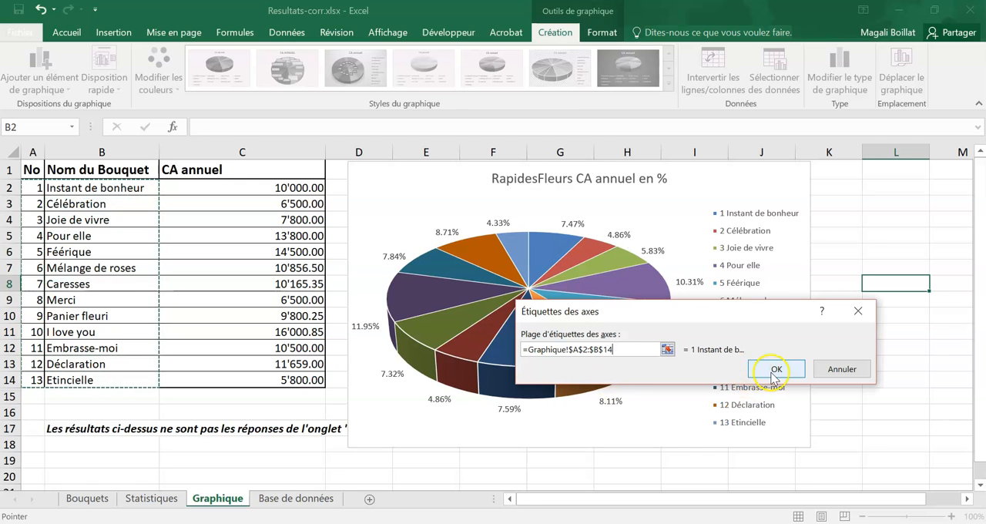
pyautogui.click(773, 373)
pyautogui.click(760, 450)
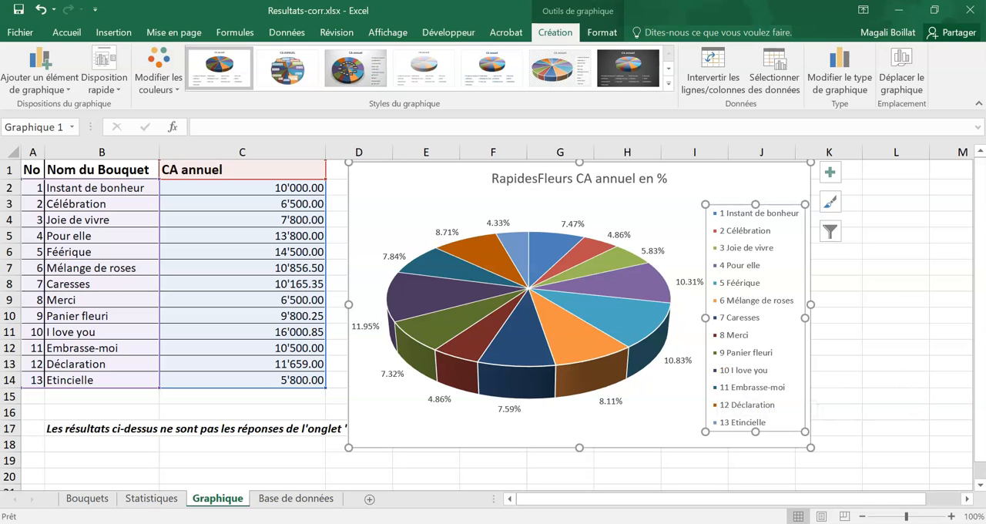
# - Add filters to the header row A1:D1 of the Base de données sheet
pyautogui.click(911, 392)
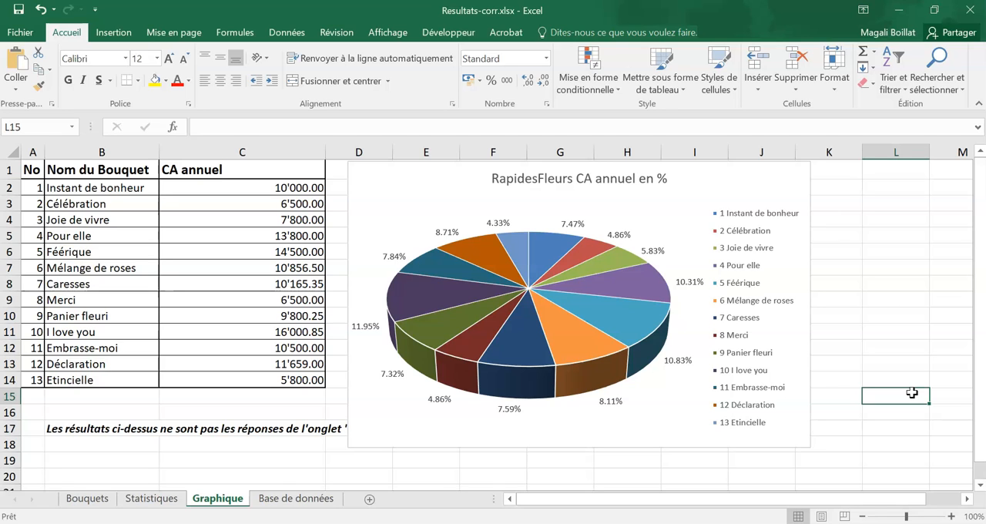
pyautogui.click(302, 499)
pyautogui.click(329, 445)
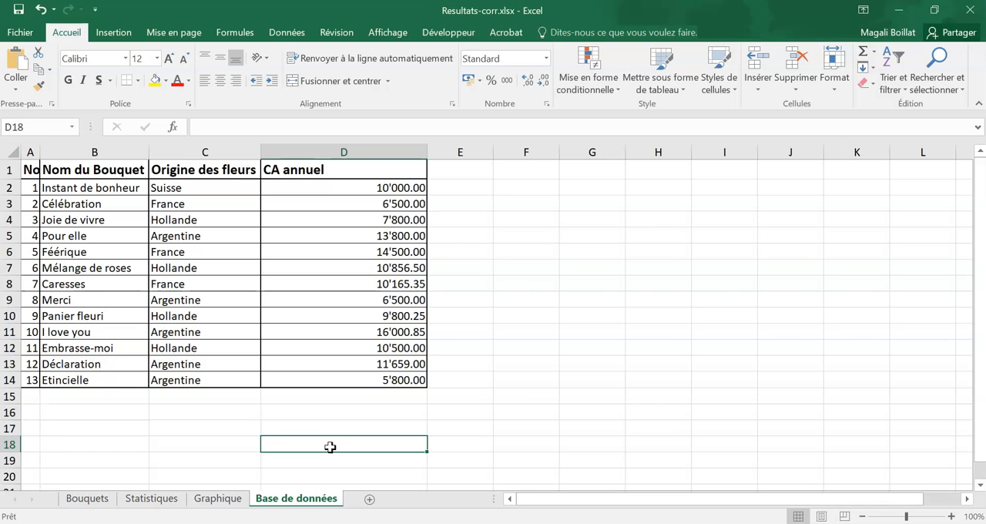
pyautogui.moveTo(322, 169); pyautogui.dragTo(25, 168)
pyautogui.click(892, 65)
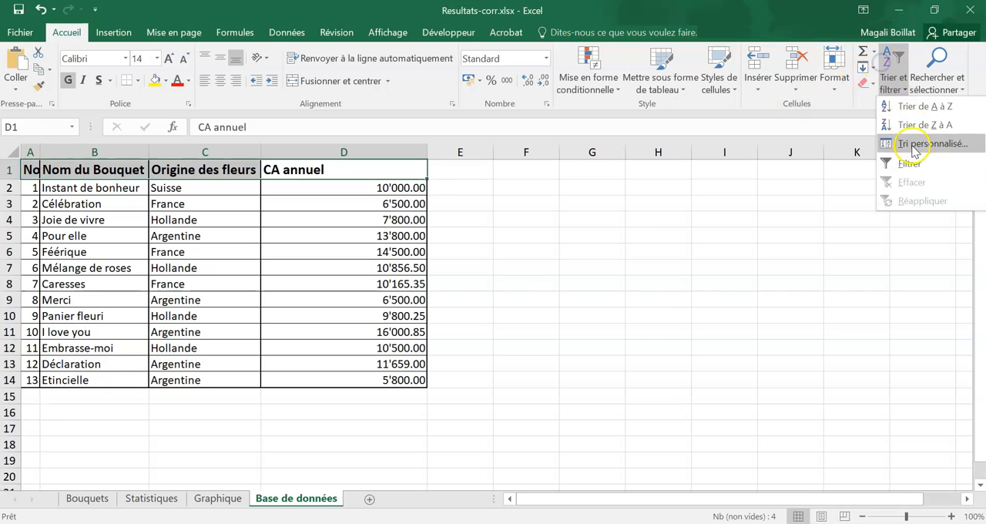
pyautogui.click(909, 164)
# - Start a custom sort extended to the whole table, with Origine des fleurs sorted by Valeurs De A à Z as first level
pyautogui.click(893, 81)
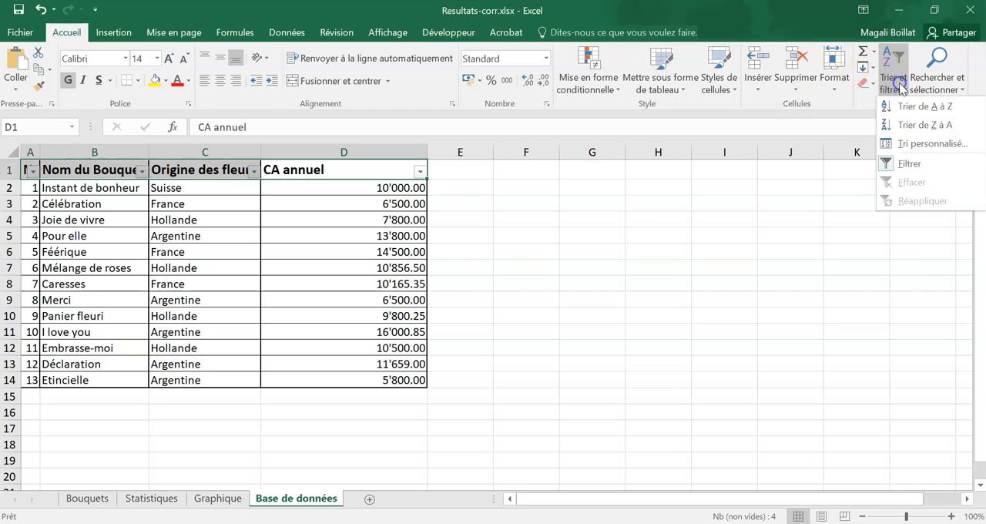
pyautogui.click(909, 144)
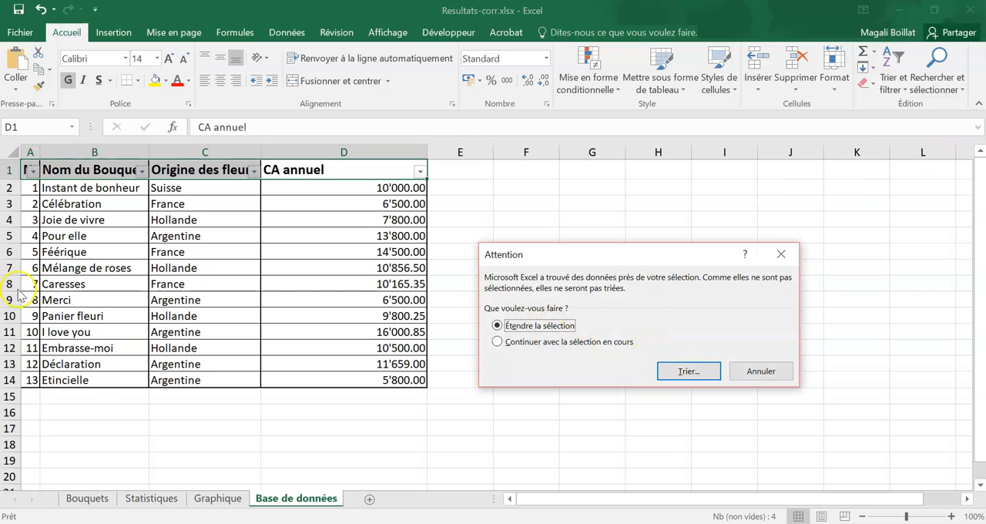
pyautogui.click(686, 370)
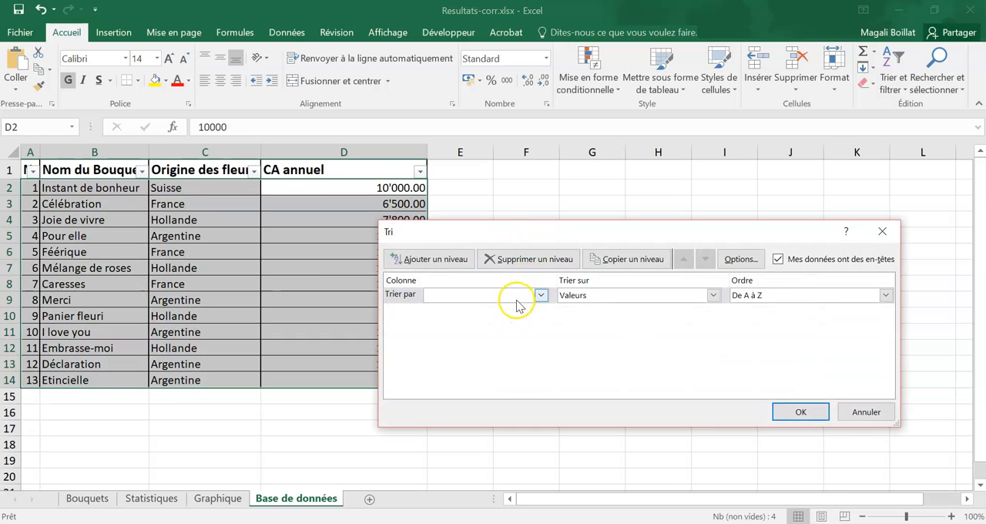
pyautogui.click(516, 300)
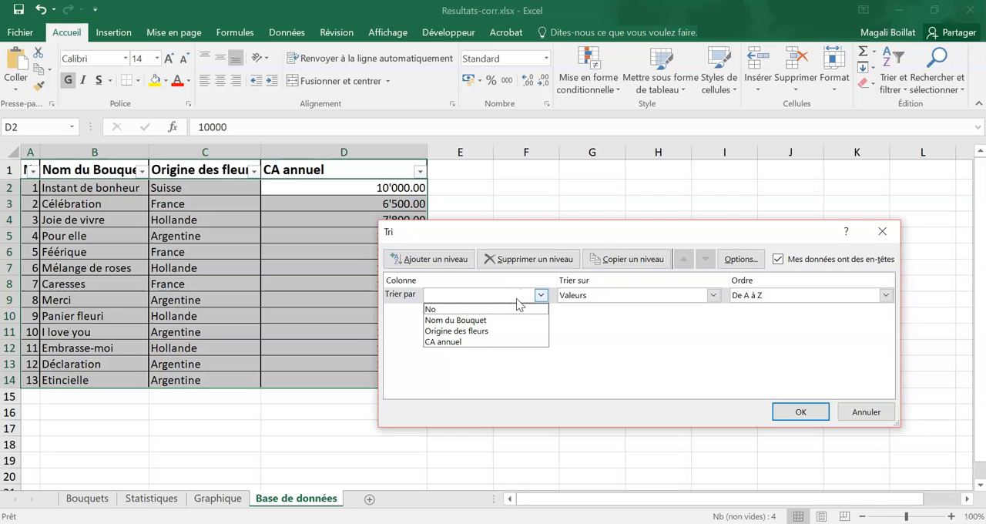
pyautogui.click(462, 332)
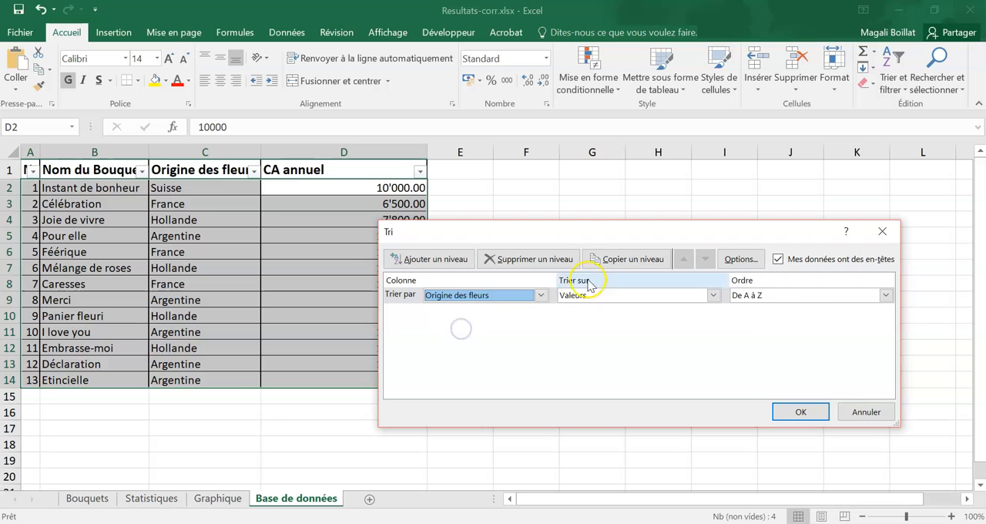
pyautogui.click(794, 295)
pyautogui.click(750, 309)
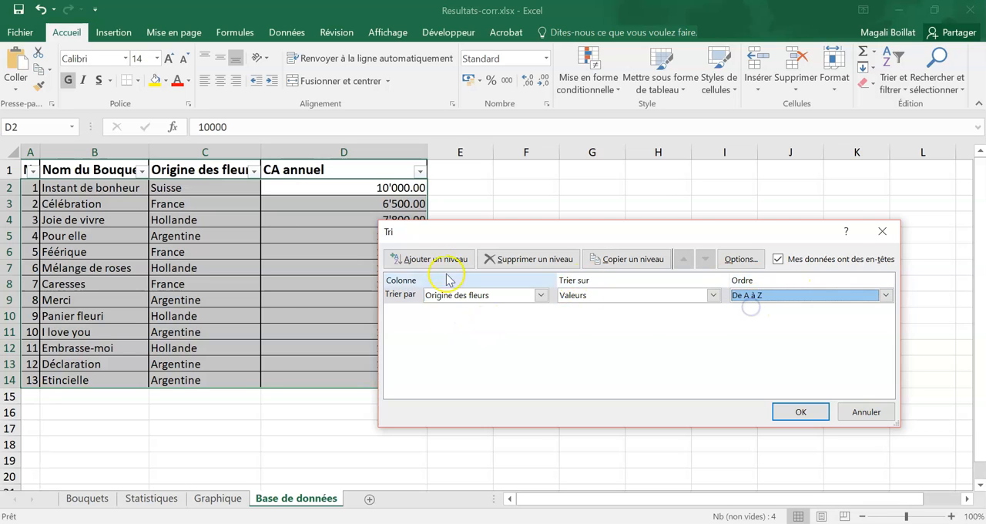
# - Add a second sort level on CA annuel, Du plus grand au plus petit, and apply the sort
pyautogui.click(437, 261)
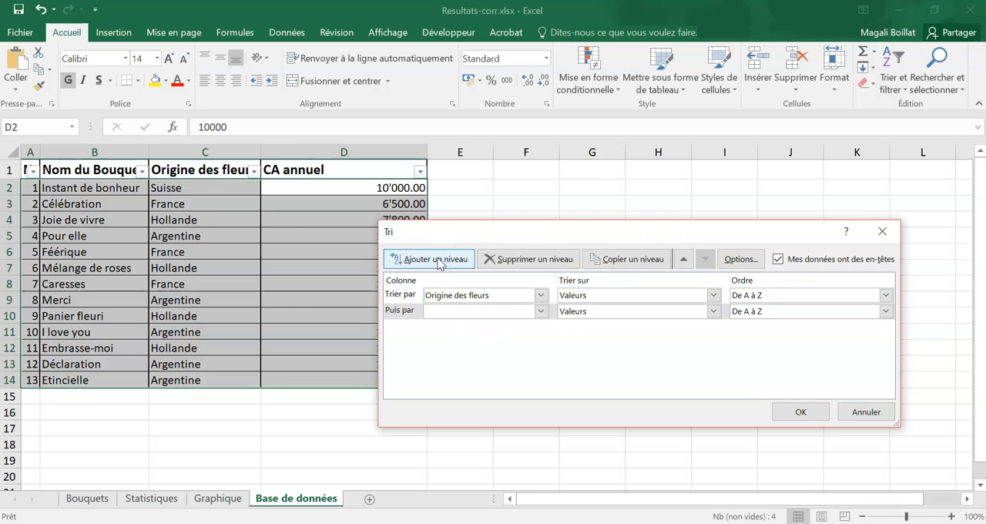
pyautogui.click(455, 312)
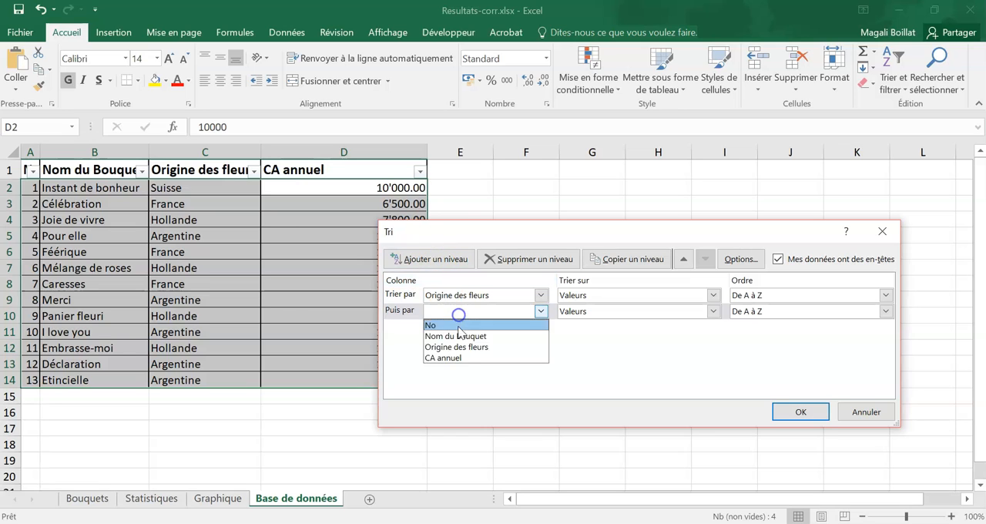
pyautogui.click(455, 358)
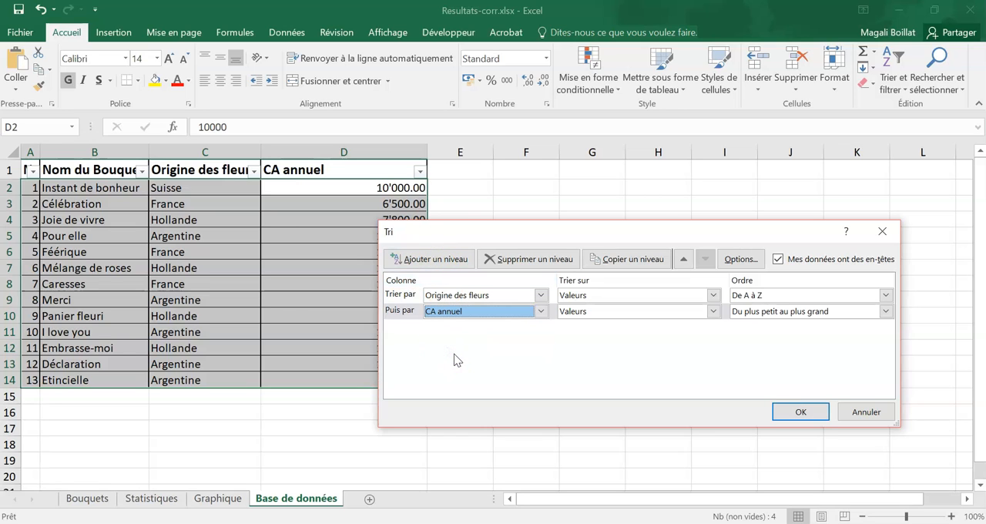
pyautogui.click(776, 312)
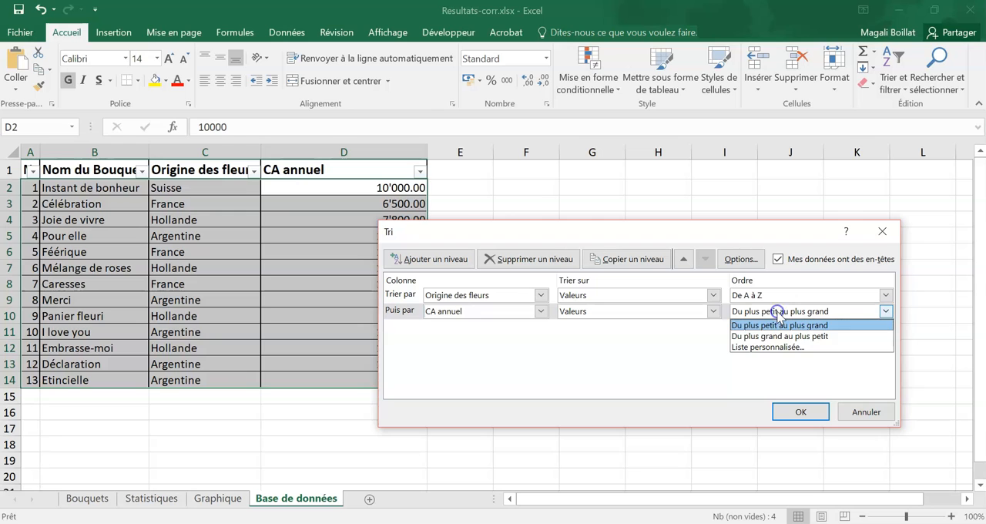
pyautogui.click(771, 337)
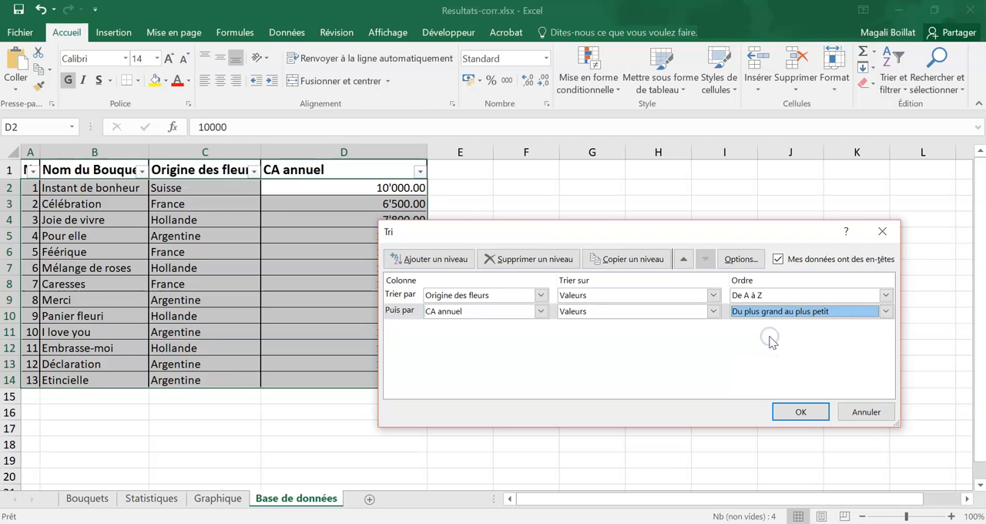
pyautogui.click(807, 414)
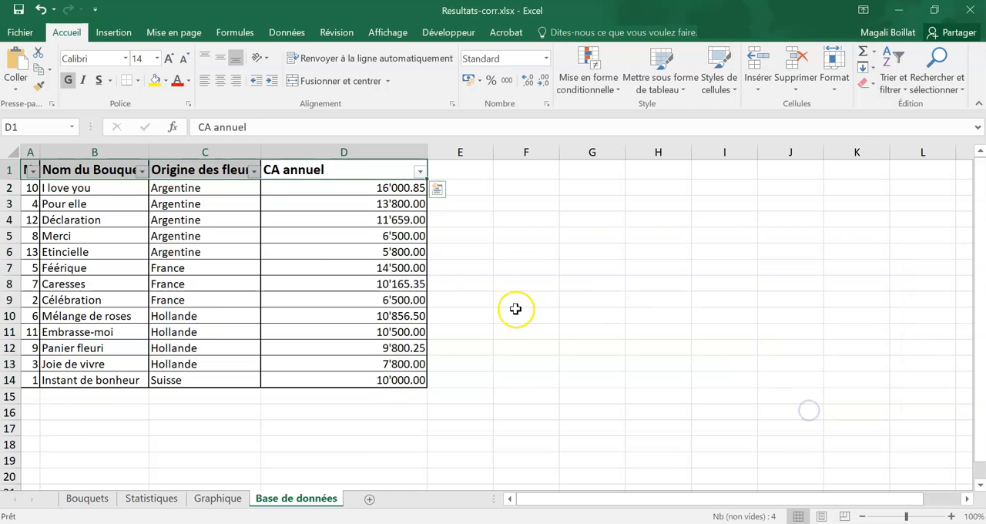
pyautogui.click(515, 310)
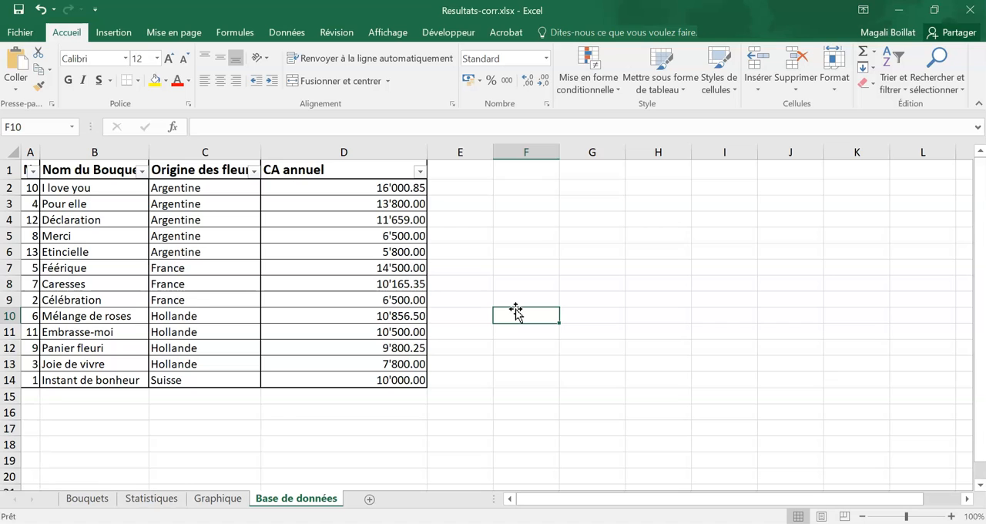
# - Start a custom number filter on the CA annuel column with the first condition "est supérieur à" 10000
pyautogui.click(312, 171)
pyautogui.click(421, 172)
pyautogui.moveTo(278, 283)
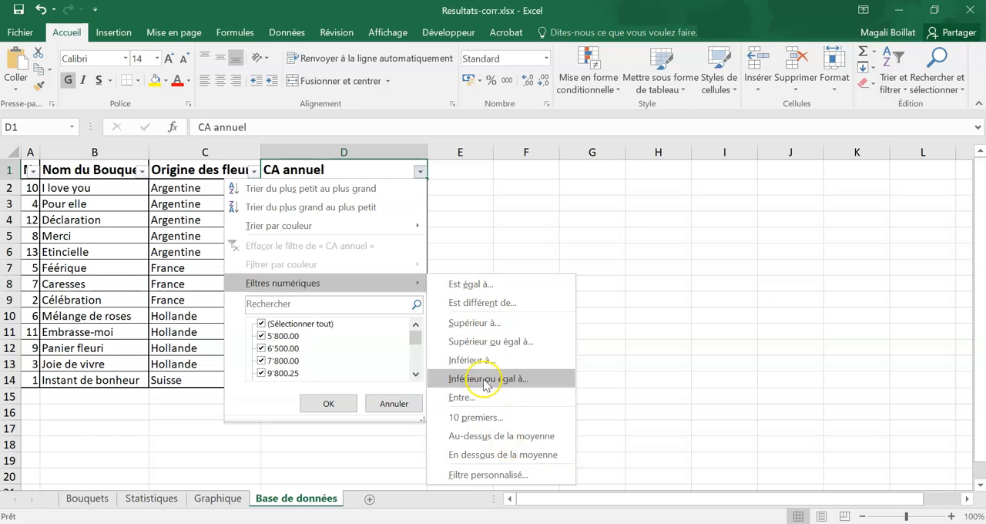
pyautogui.click(498, 475)
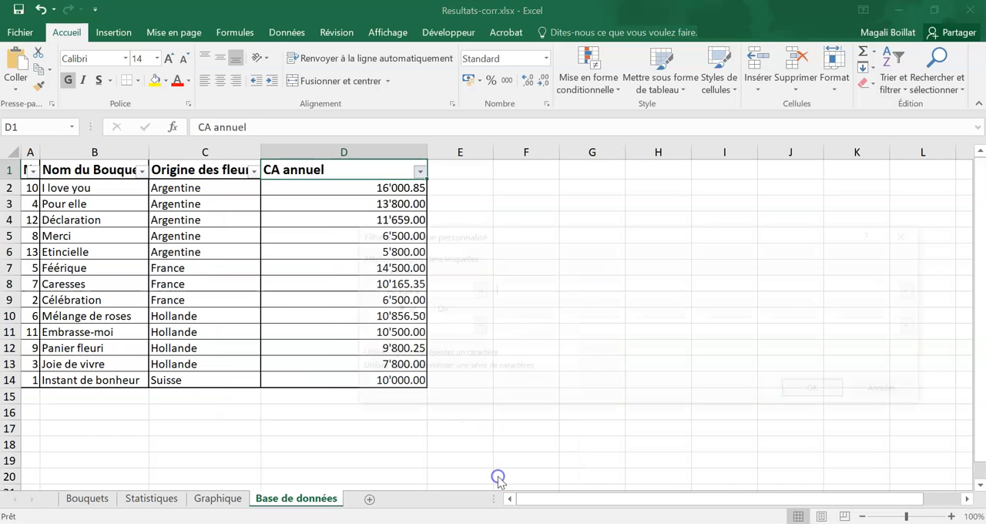
pyautogui.click(472, 289)
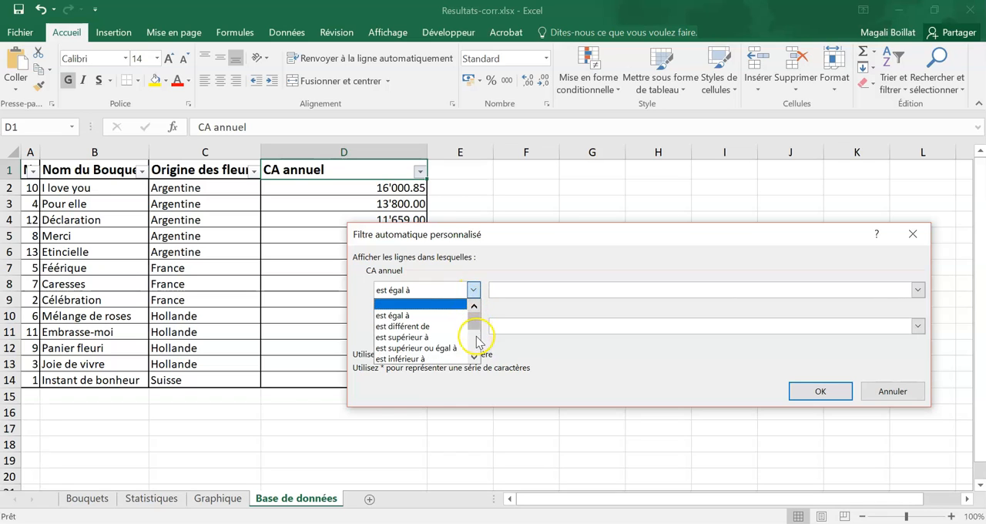
pyautogui.click(405, 336)
pyautogui.click(505, 290)
pyautogui.write('10000')
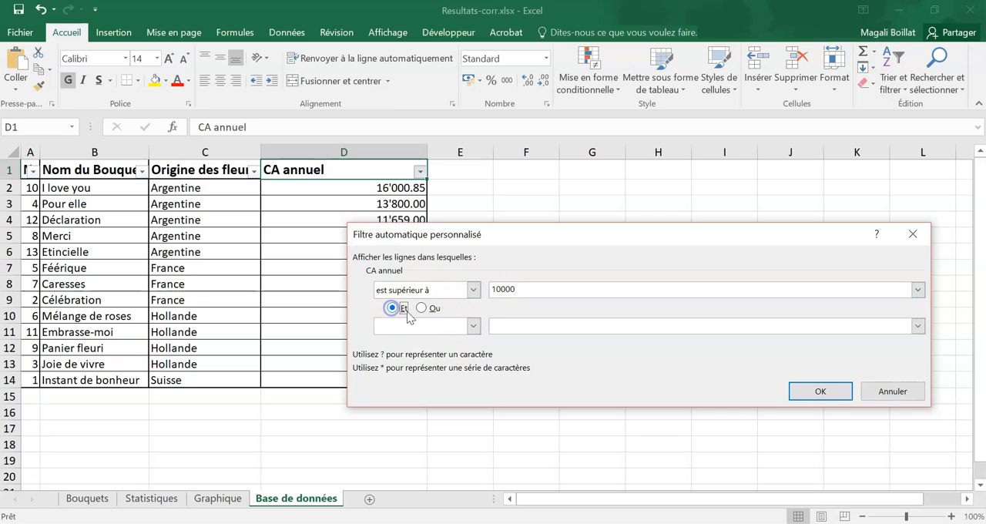
# - Add the second condition "est inférieur à" 13000, combined with Et, and apply the CA annuel filter
pyautogui.click(449, 324)
pyautogui.click(435, 394)
pyautogui.click(503, 326)
pyautogui.write('13000')
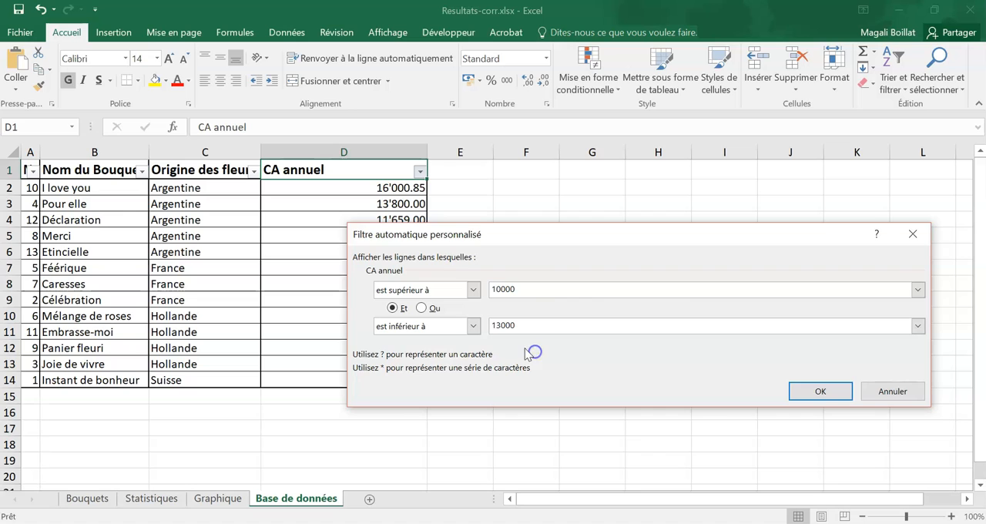
pyautogui.click(806, 389)
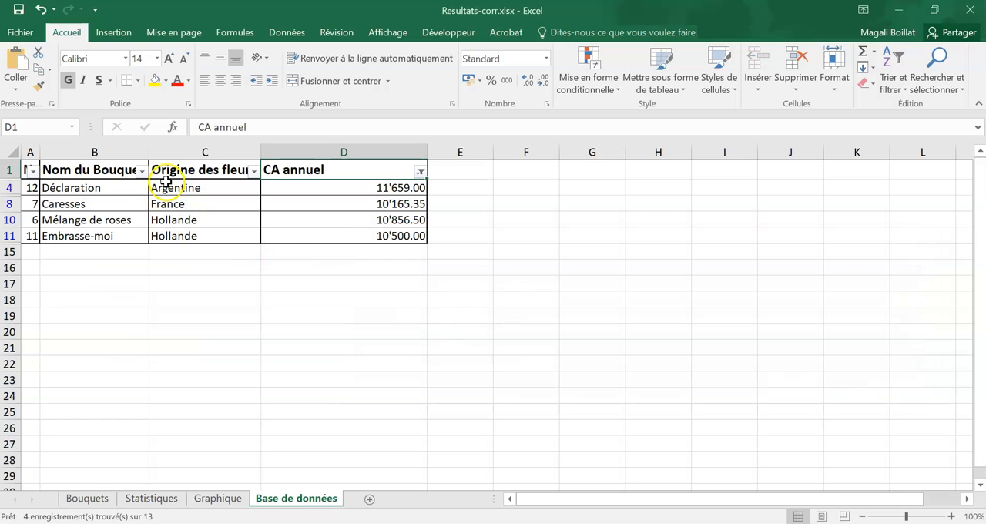
pyautogui.click(636, 364)
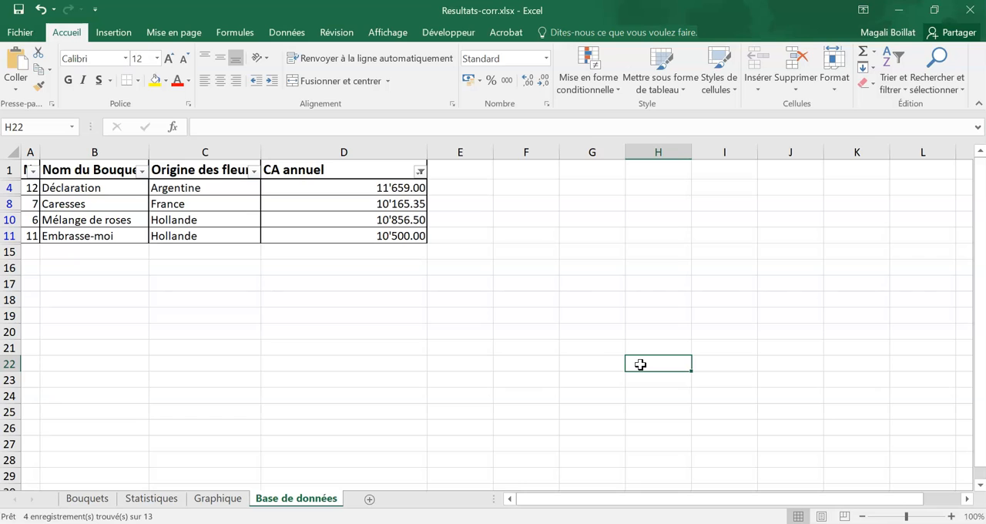
# - Set the Base de données sheet to Paysage orientation and centre it horizontally and vertically on the printed page
pyautogui.click(306, 301)
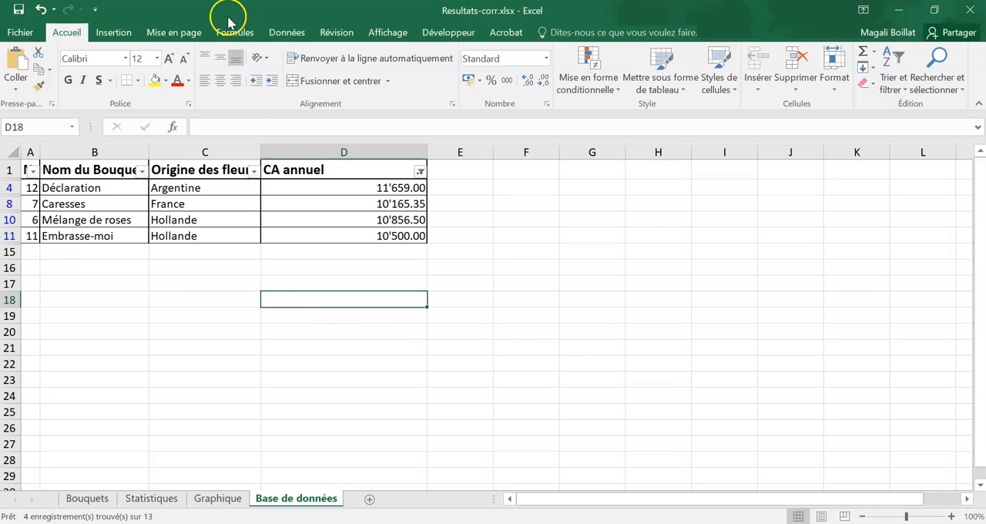
pyautogui.click(182, 29)
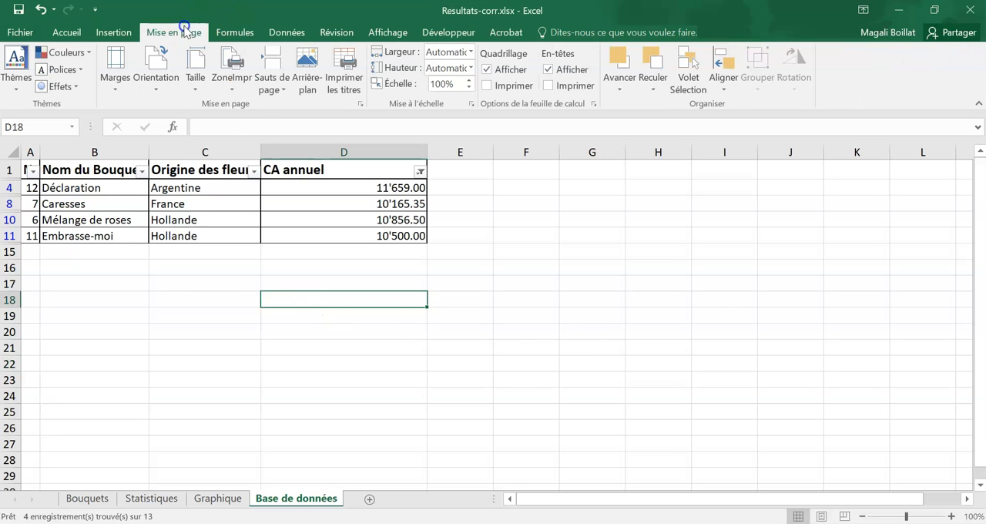
pyautogui.click(360, 104)
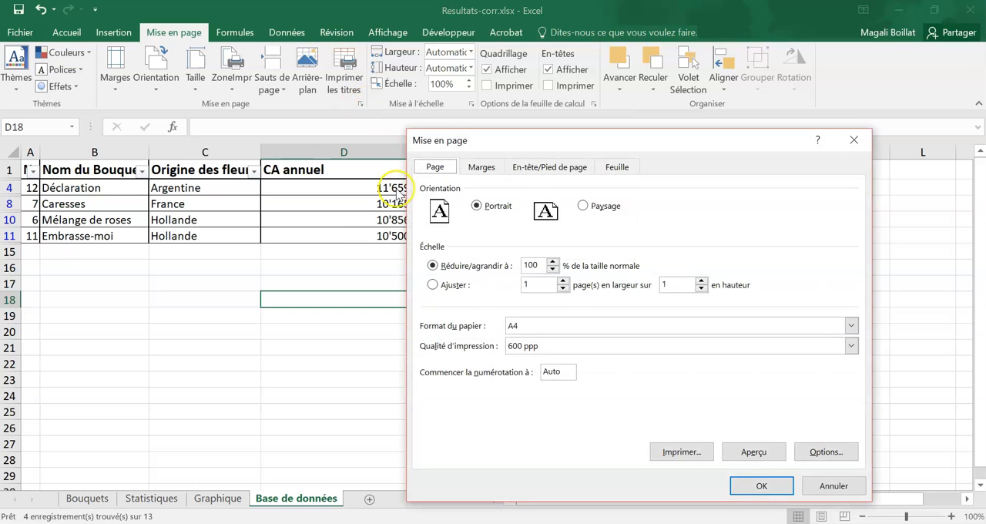
pyautogui.click(609, 206)
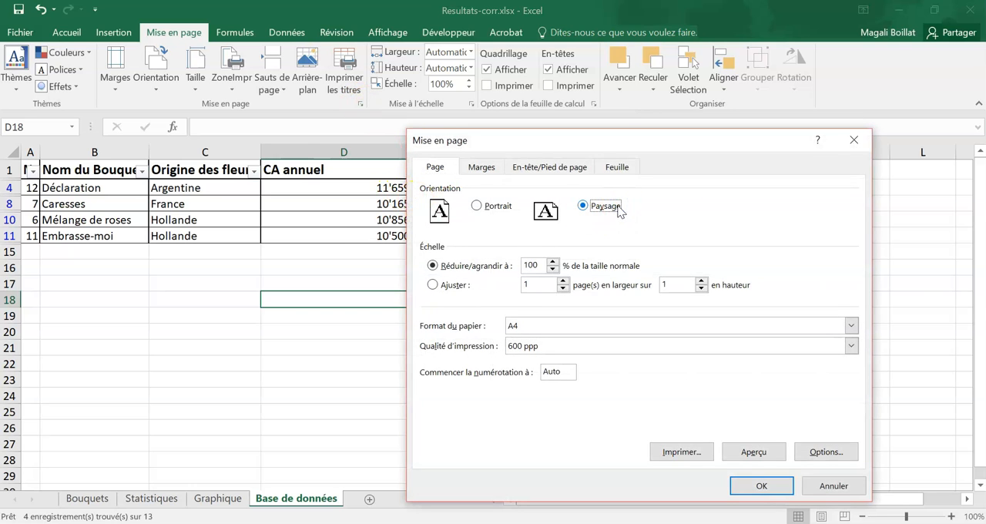
pyautogui.click(487, 168)
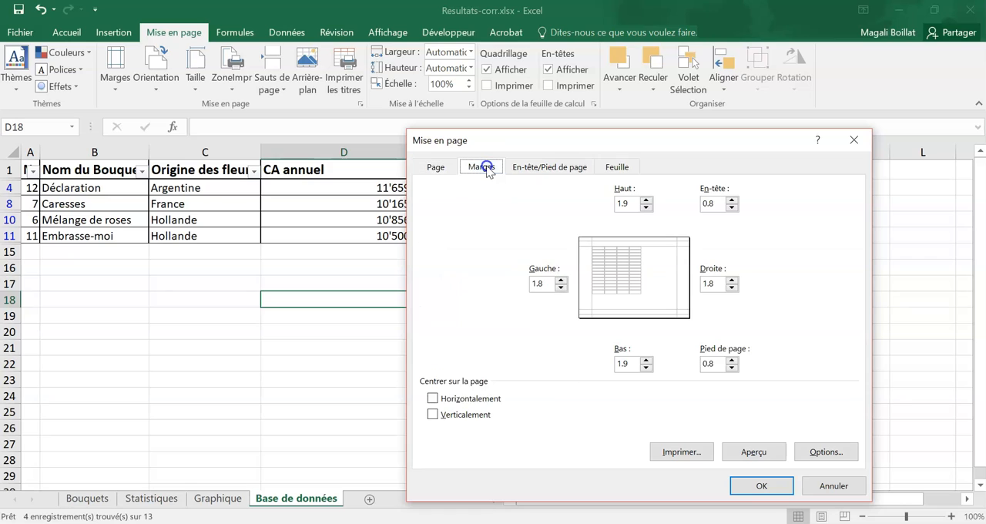
pyautogui.click(454, 398)
pyautogui.click(465, 414)
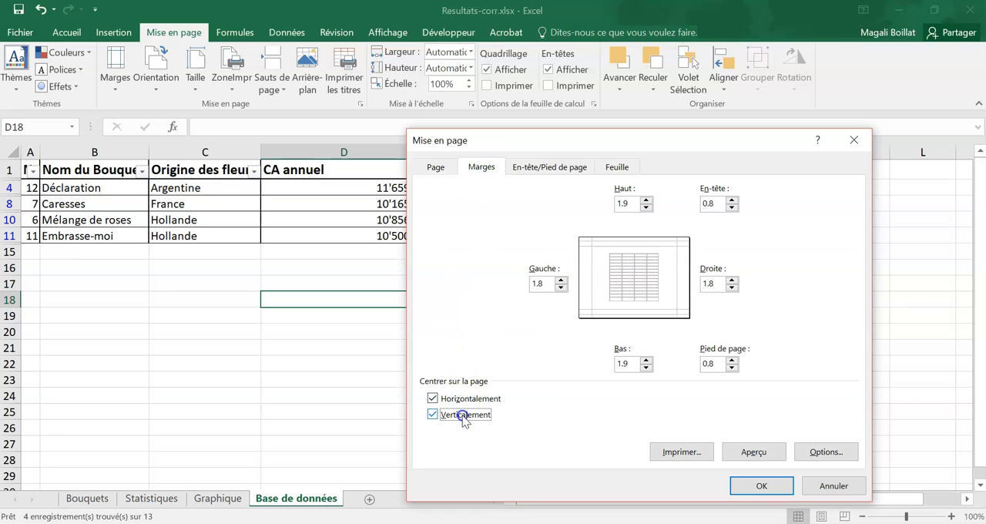
pyautogui.click(756, 486)
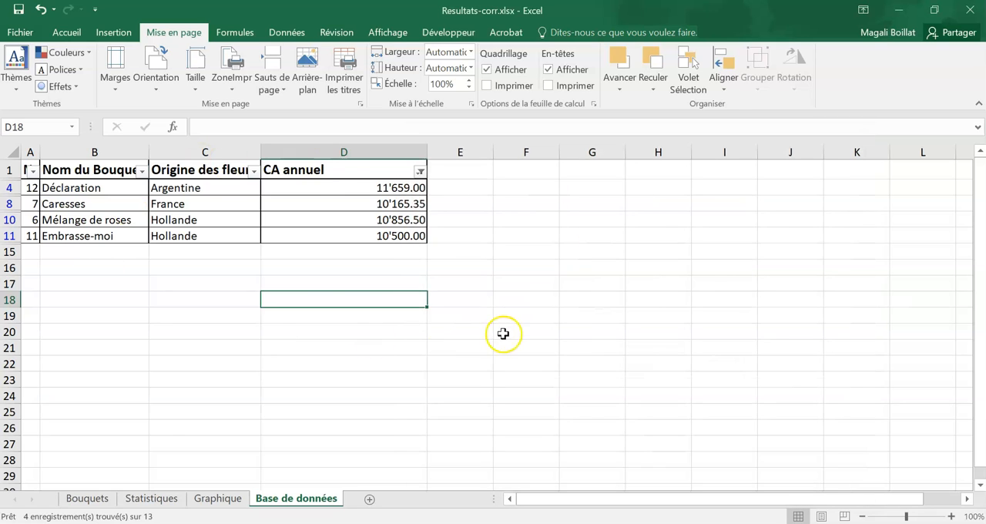
pyautogui.click(146, 331)
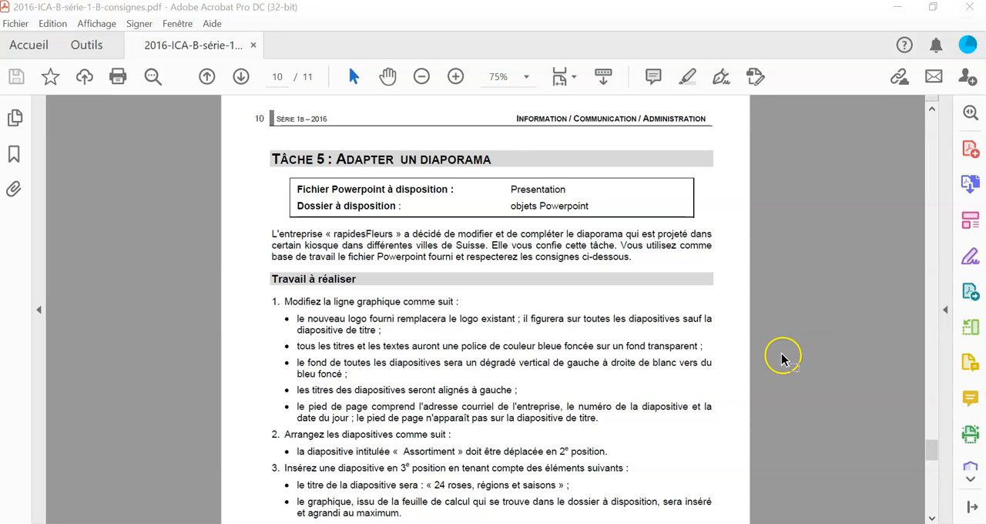
# - Switch to Presentation-corr.pptx in PowerPoint and open its slide master for editing
pyautogui.click(365, 523)
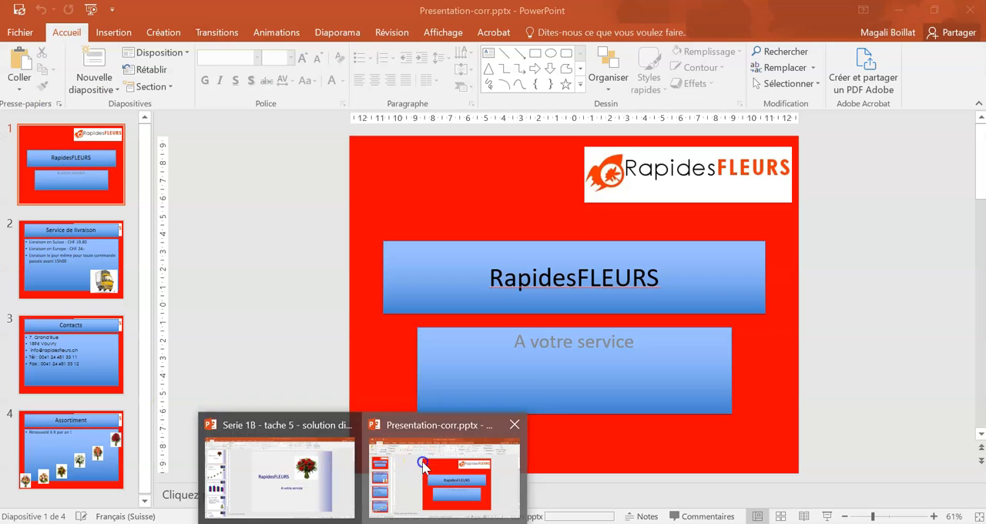
pyautogui.click(422, 462)
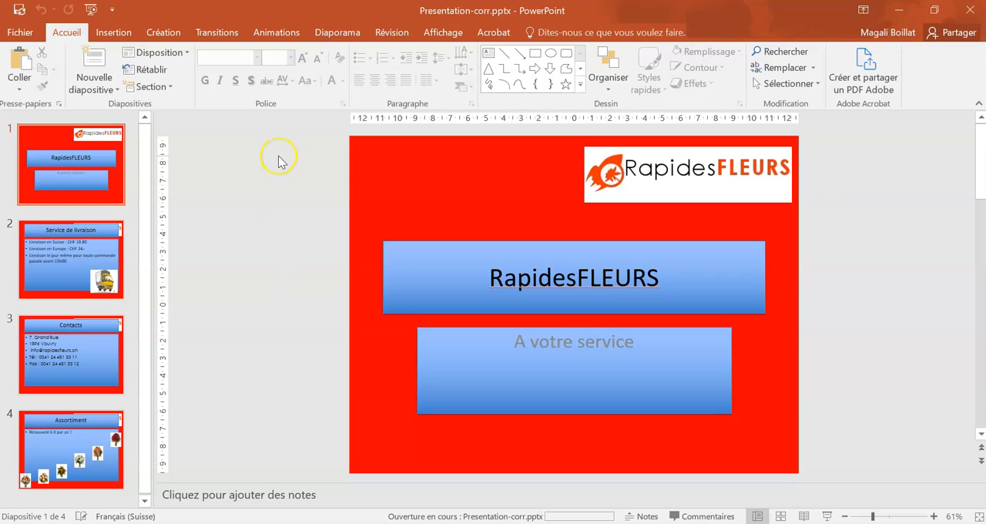
pyautogui.click(447, 37)
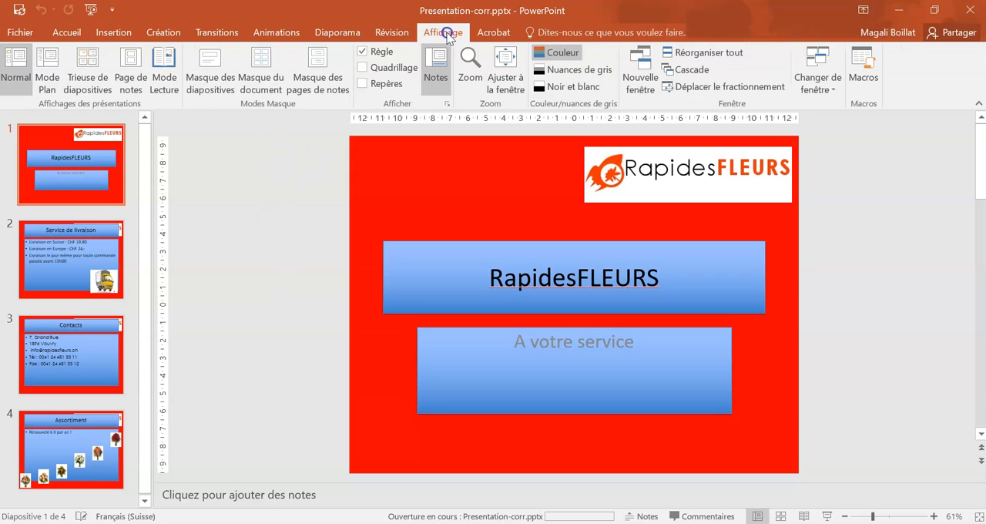
pyautogui.click(210, 77)
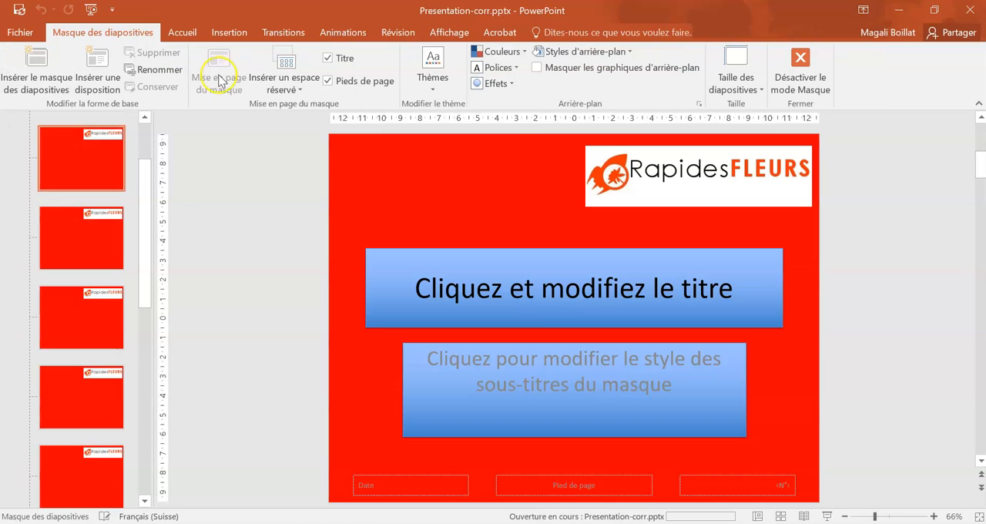
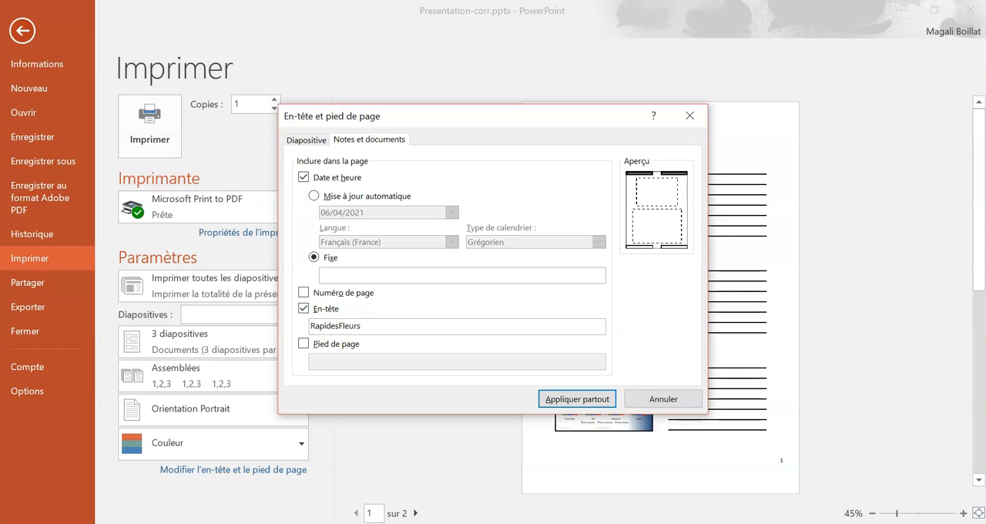
# - Include the page number on the notes and handouts and apply the header and footer settings to all pages
pyautogui.click(329, 295)
pyautogui.click(557, 407)
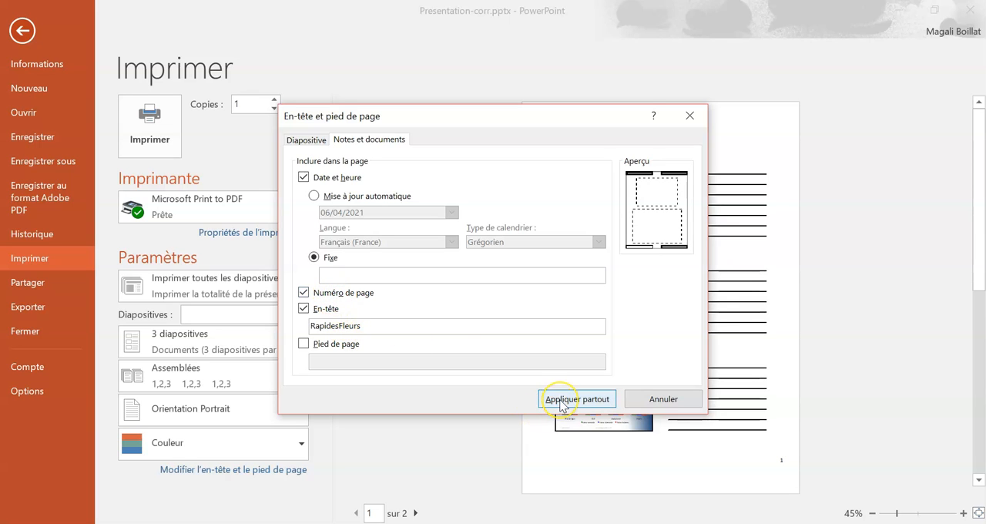
pyautogui.click(559, 406)
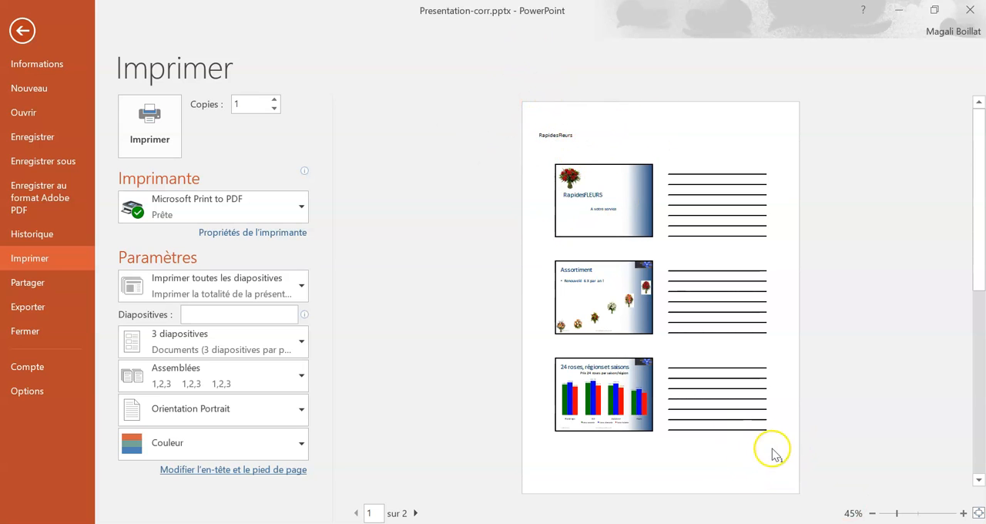
# - Print the three-slide handouts with the Microsoft Print to PDF printer
pyautogui.click(170, 207)
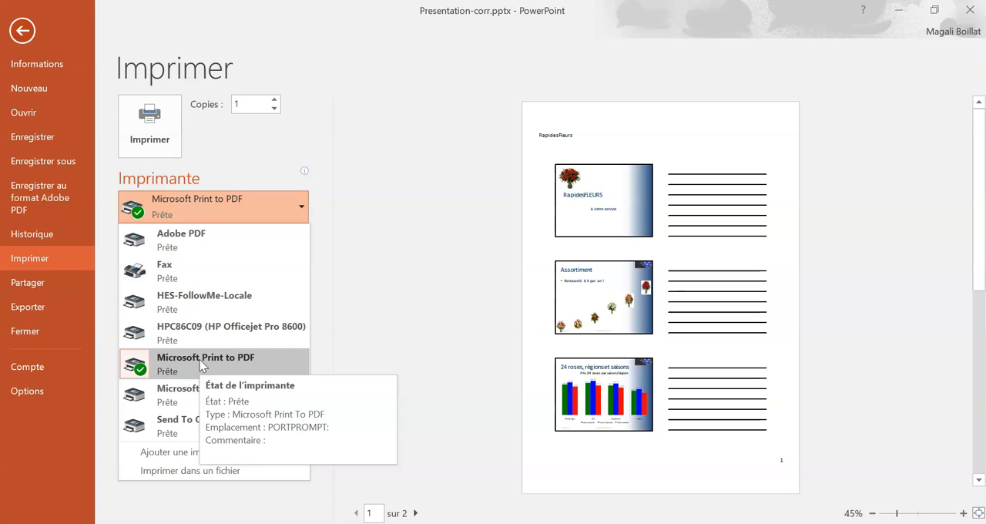
pyautogui.click(202, 362)
pyautogui.click(158, 133)
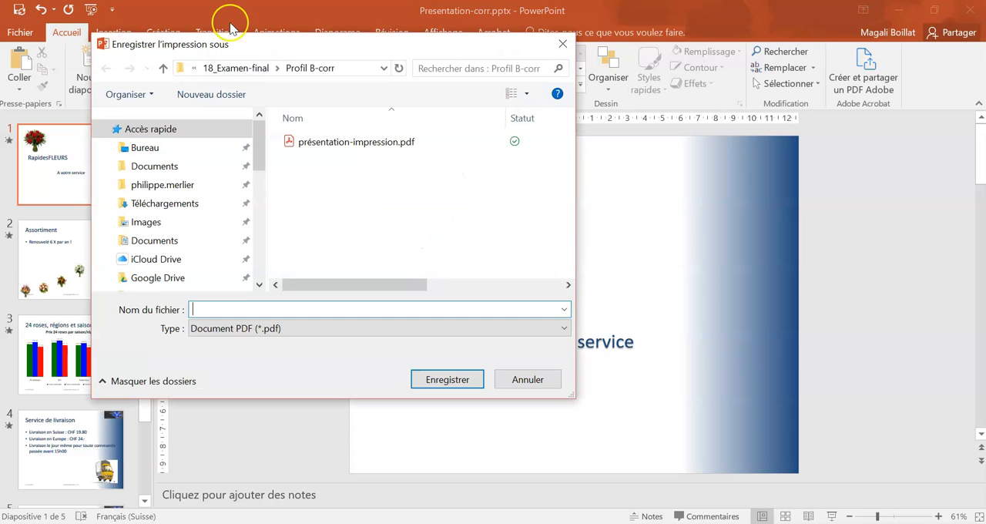
# - Save the printout as rapidesFleurs-impression in the Profil B-corr folder of 16_Examen-final, and save the presentation
pyautogui.moveTo(201, 44); pyautogui.dragTo(267, 50)
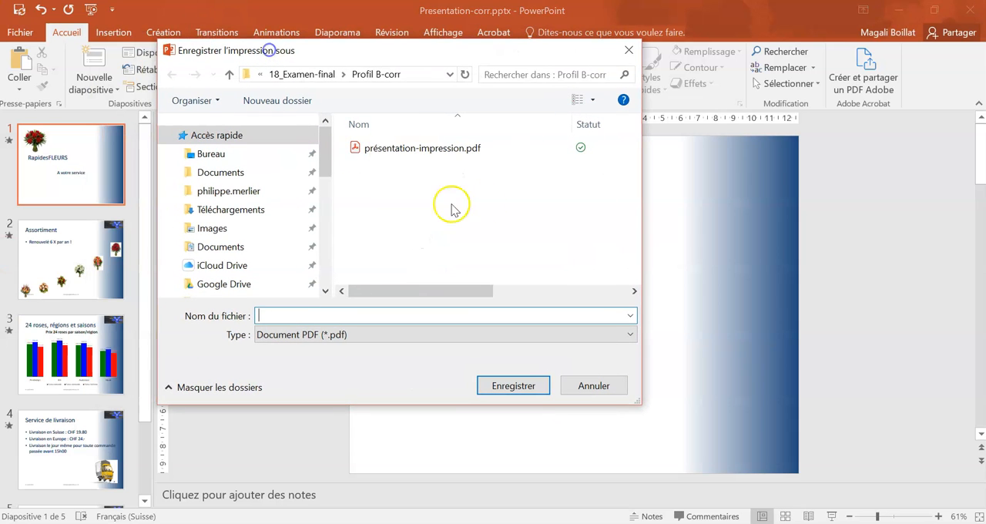
pyautogui.scroll(-2, 238, 211)
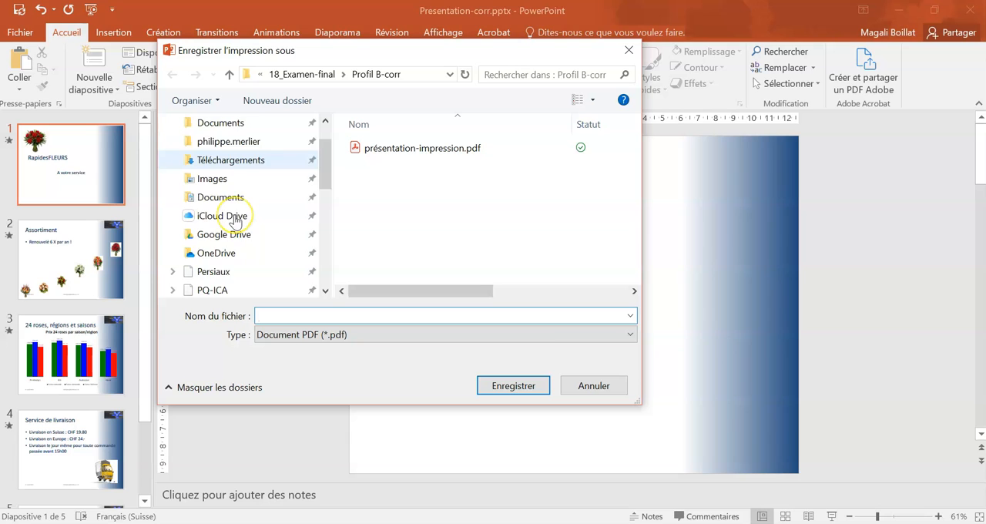
pyautogui.scroll(-2, 241, 262)
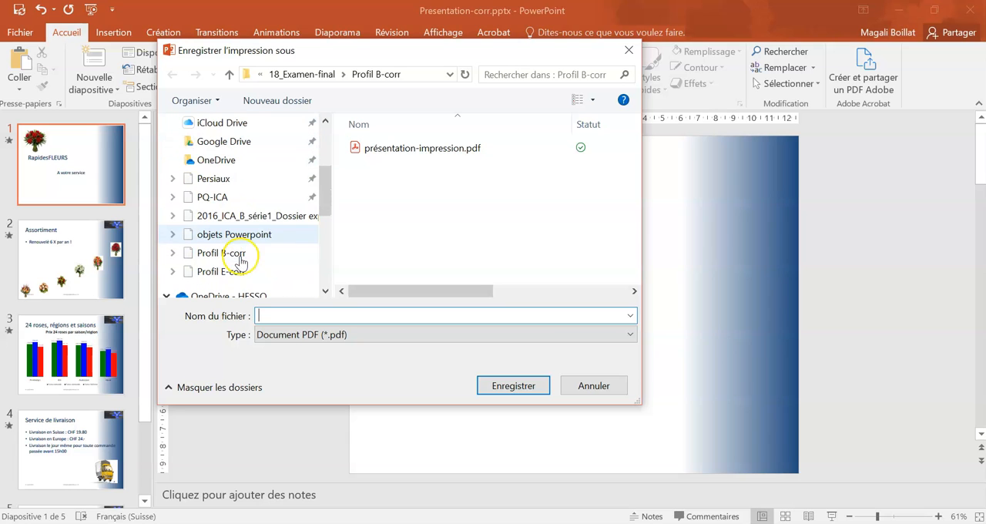
pyautogui.click(234, 252)
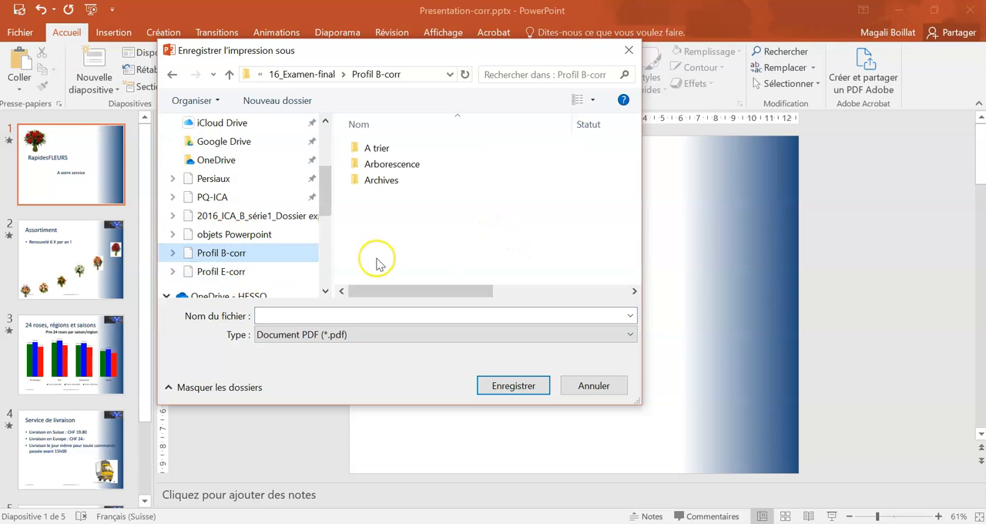
pyautogui.click(372, 316)
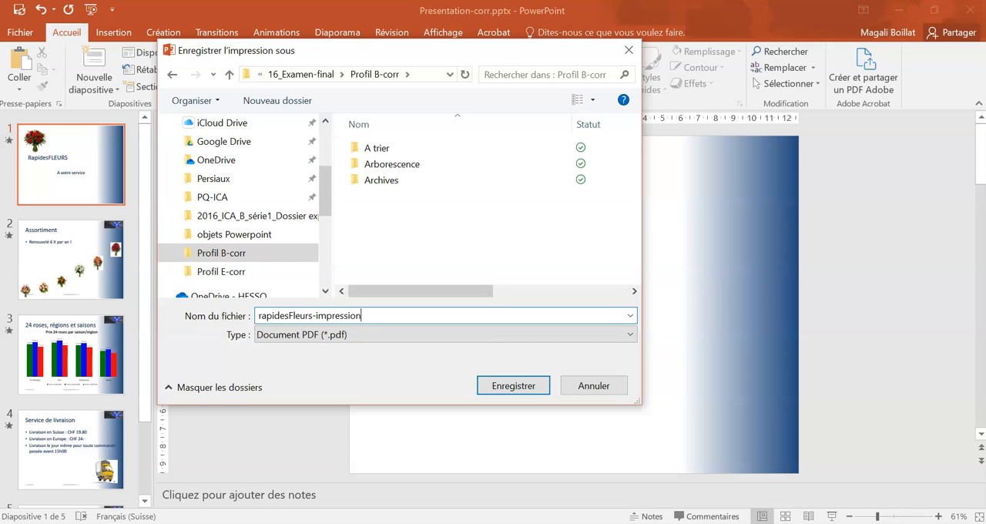
pyautogui.click(505, 389)
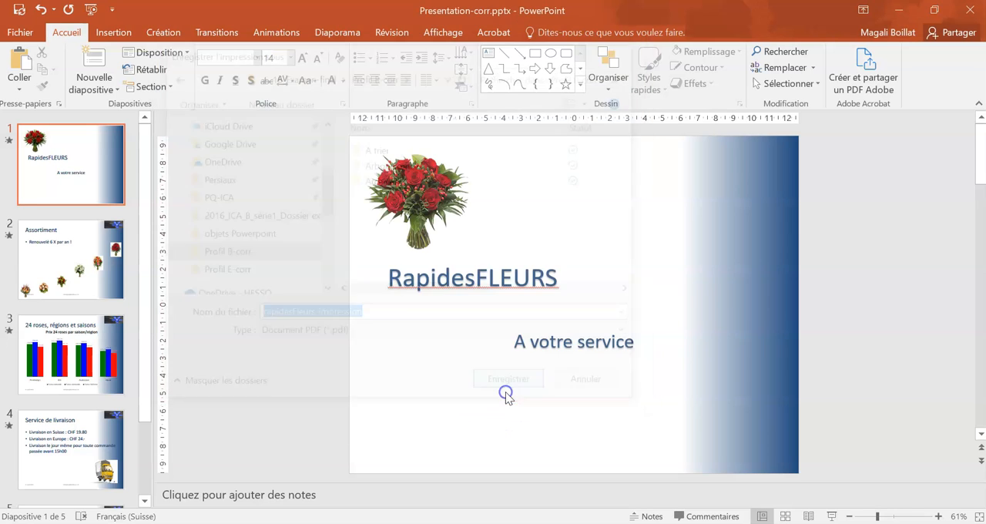
pyautogui.click(19, 10)
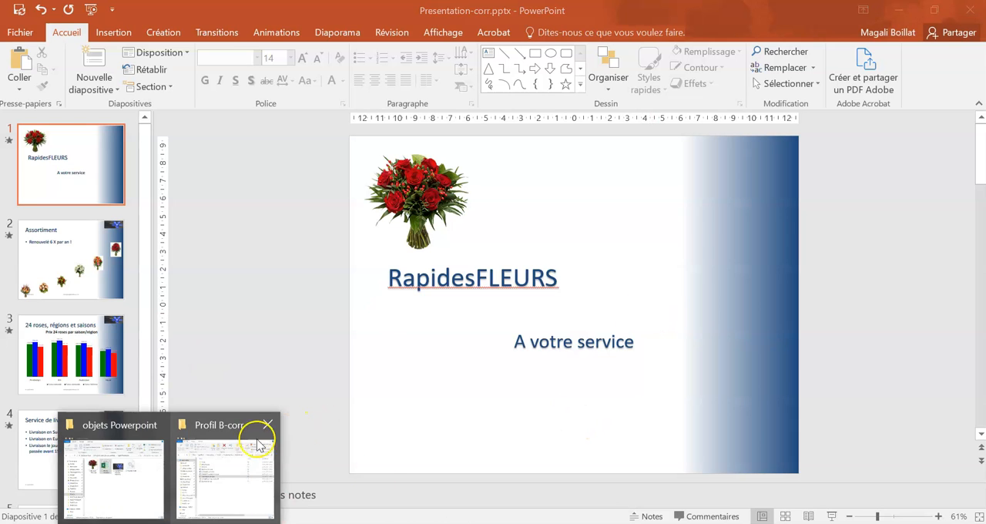
# - Open rapidesFleurs-impression.pdf from the Profil B-corr folder and check the header, slides, note lines and page numbers on its pages
pyautogui.click(257, 440)
pyautogui.doubleClick(454, 314)
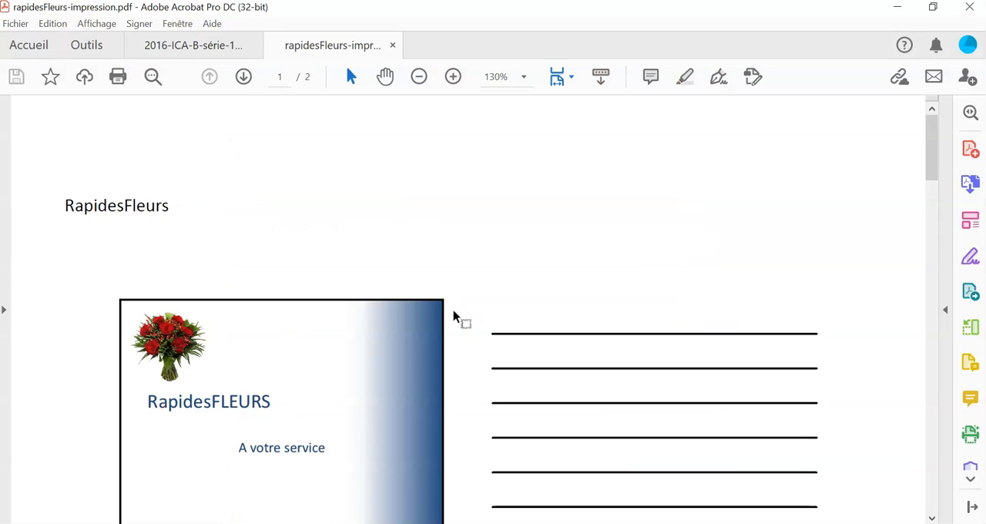
pyautogui.scroll(-3, 583, 285)
pyautogui.click(583, 285)
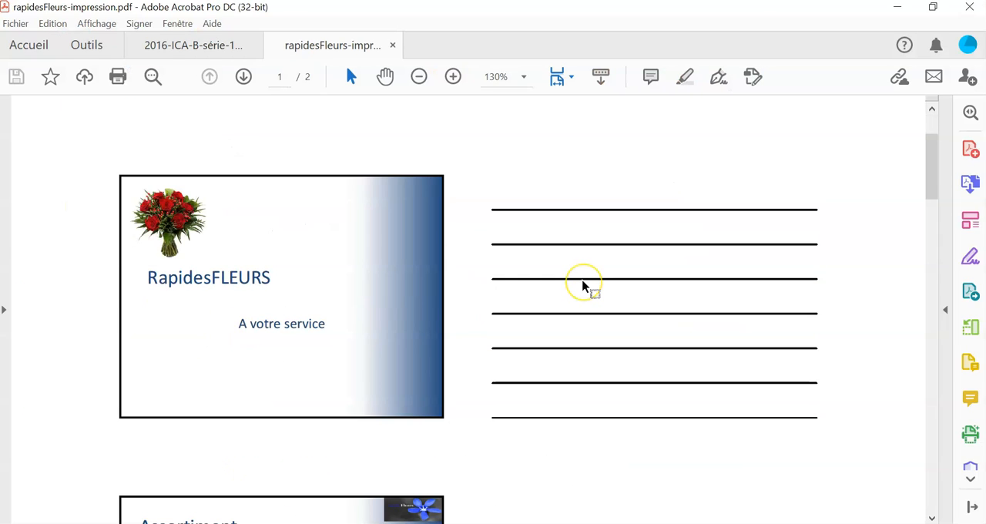
pyautogui.scroll(-4, 583, 287)
pyautogui.scroll(-6, 582, 287)
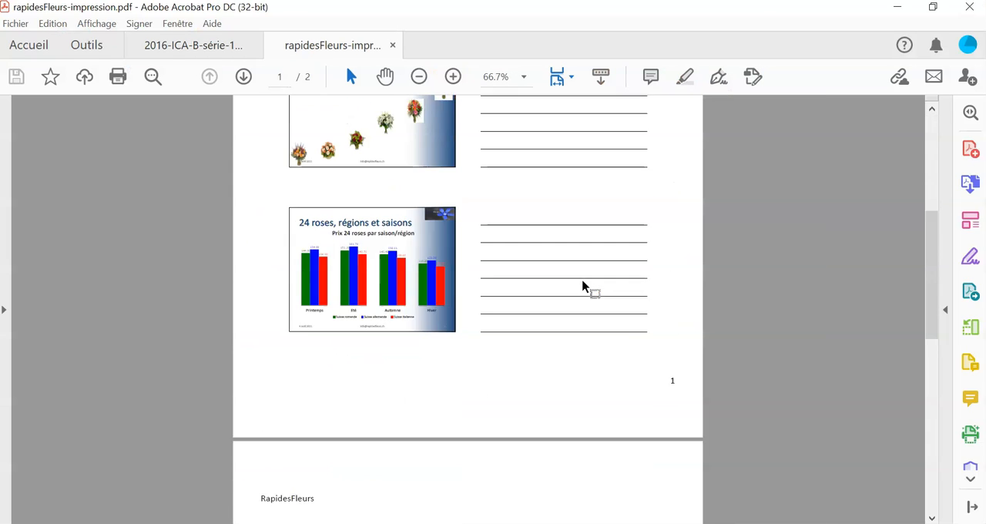
pyautogui.click(224, 333)
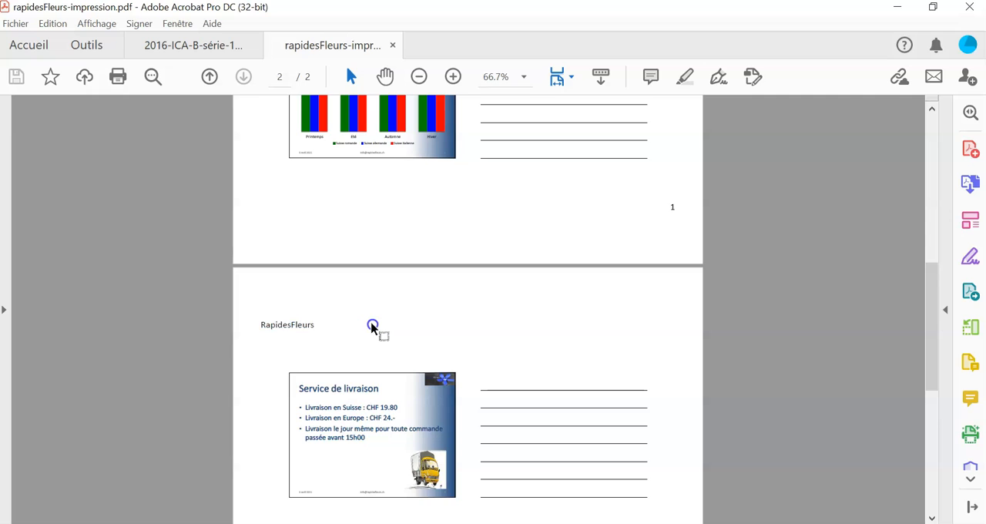
pyautogui.scroll(-5, 373, 327)
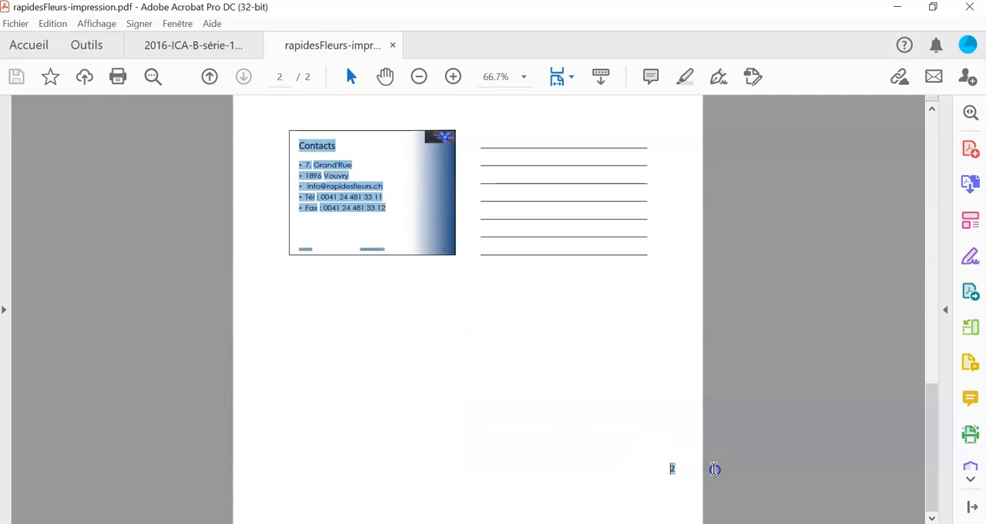
pyautogui.scroll(5, 714, 472)
pyautogui.scroll(20, 714, 472)
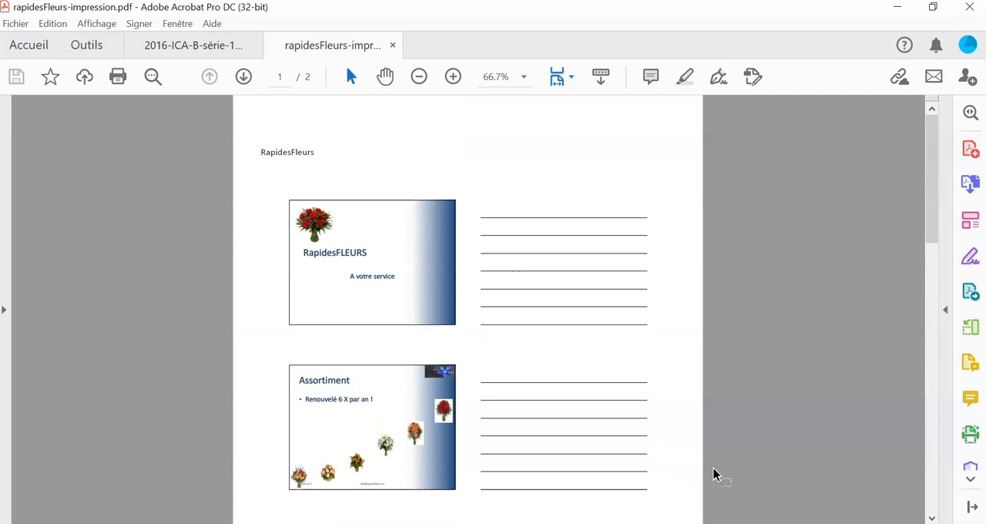
# - Close rapidesFleurs-impression.pdf and return to the exam instructions for Tâche 6
pyautogui.click(628, 460)
pyautogui.click(365, 523)
pyautogui.click(721, 387)
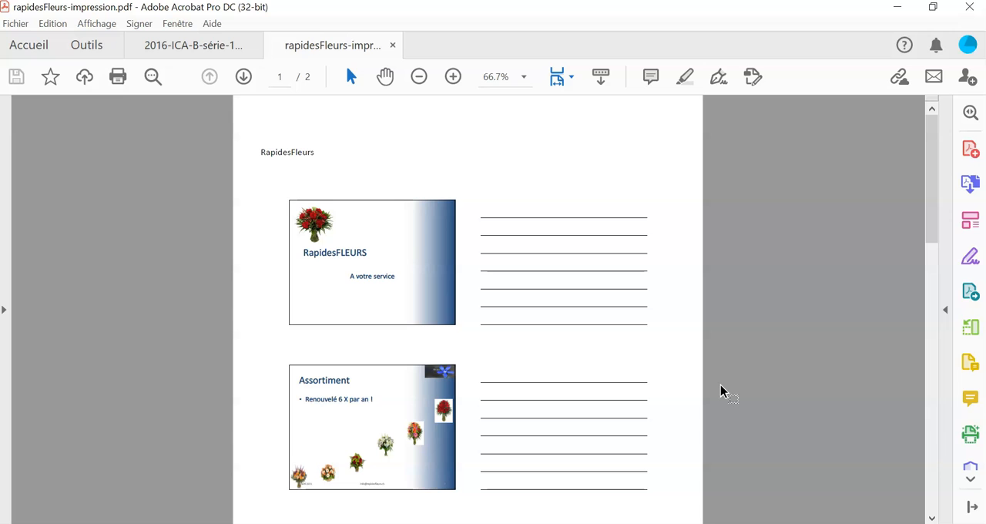
pyautogui.click(681, 348)
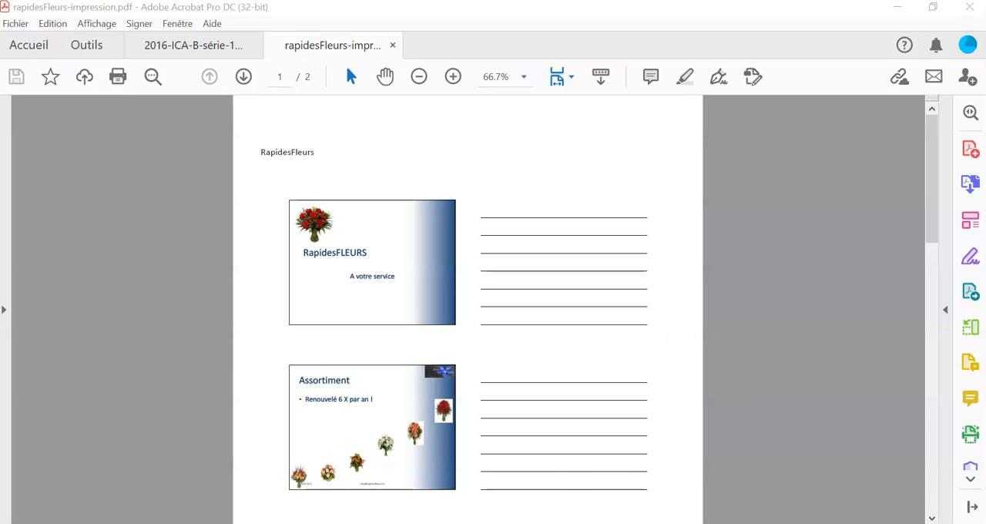
pyautogui.click(818, 463)
pyautogui.hotkey('ctrl', 'w')
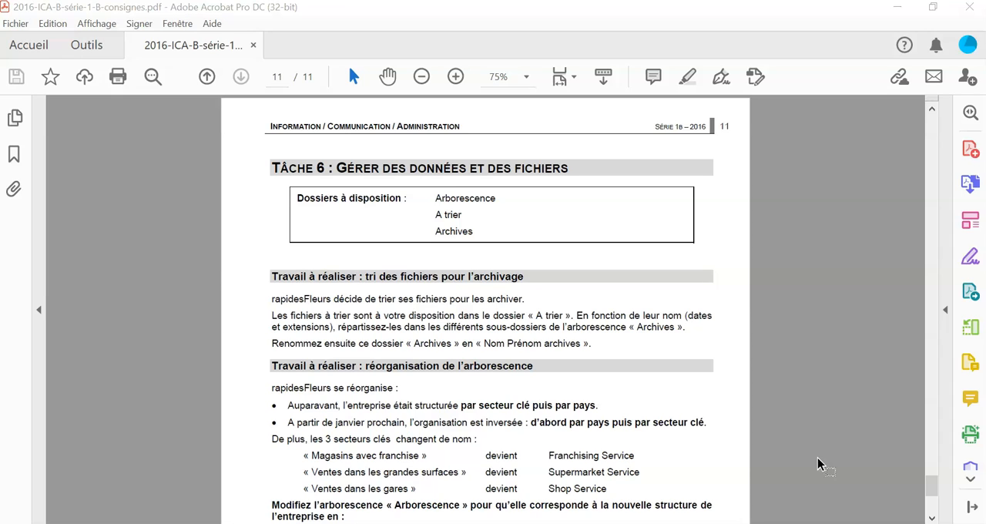
# - Read the Tâche 6 instructions on sorting files for archiving, reorganising the folder tree and the items to hand in
pyautogui.scroll(-2, 590, 341)
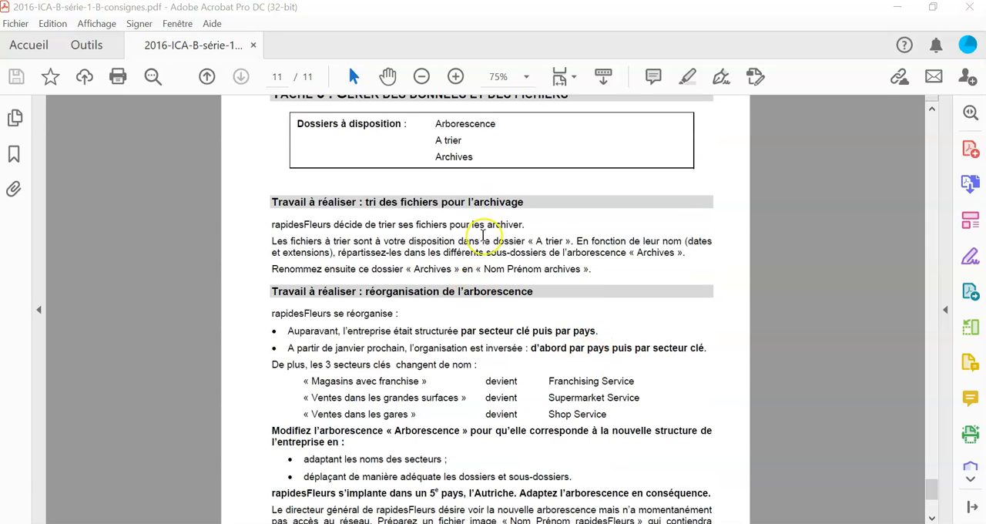
pyautogui.scroll(2, 482, 235)
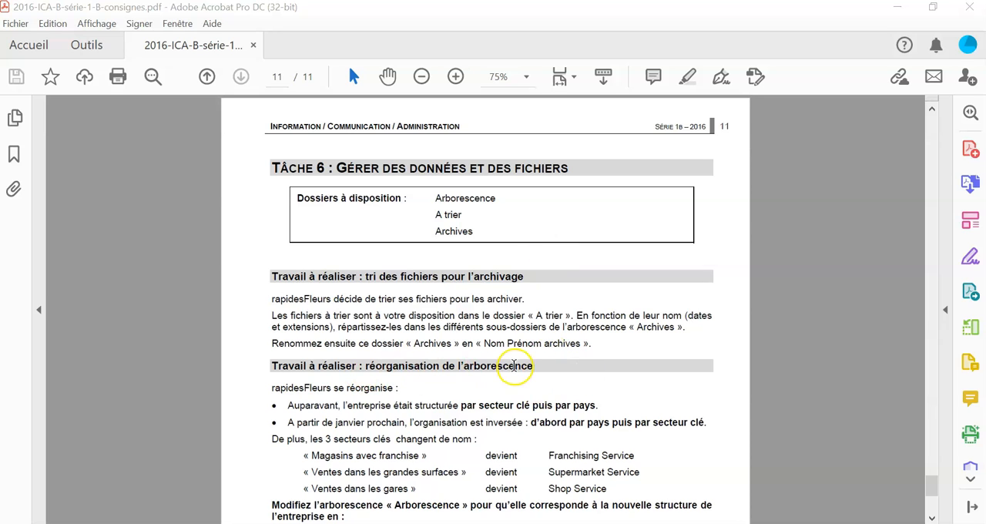
pyautogui.scroll(-5, 513, 365)
pyautogui.scroll(3, 513, 365)
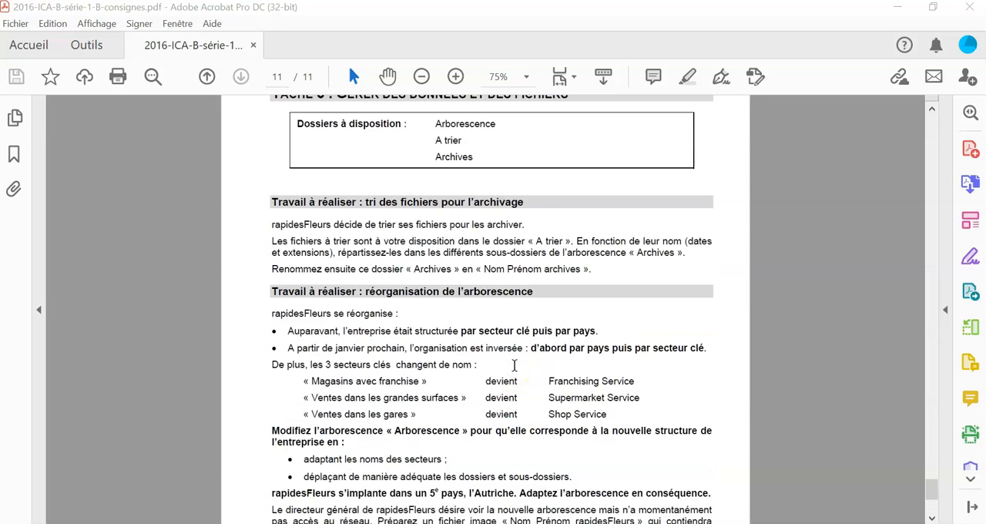
pyautogui.scroll(-6, 514, 365)
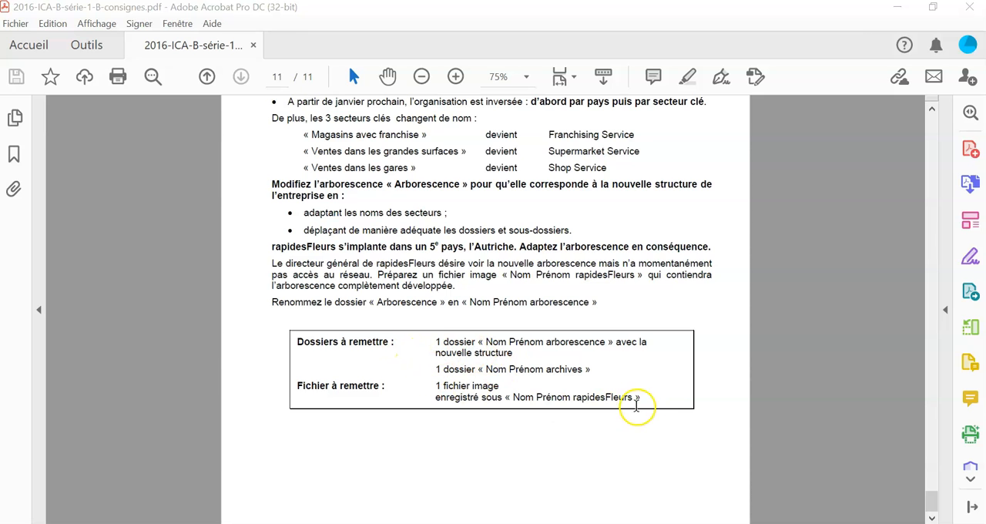
pyautogui.scroll(4, 642, 404)
pyautogui.scroll(4, 642, 406)
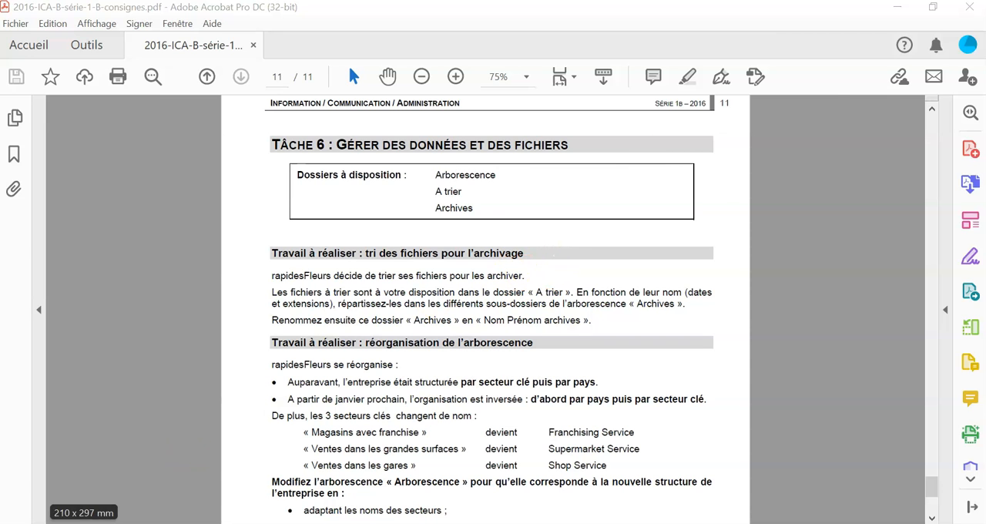
# - Switch to the Profil B-corr folder in File Explorer, enlarge its window and locate the A trier, Arborescence and Archives folders
pyautogui.click(178, 523)
pyautogui.moveTo(347, 48); pyautogui.dragTo(313, 29)
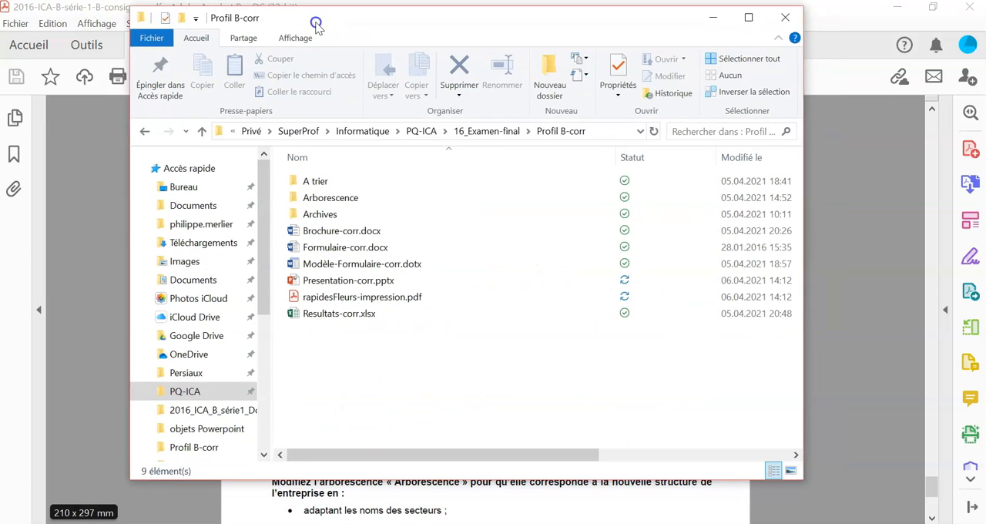
pyautogui.moveTo(796, 481); pyautogui.dragTo(930, 507)
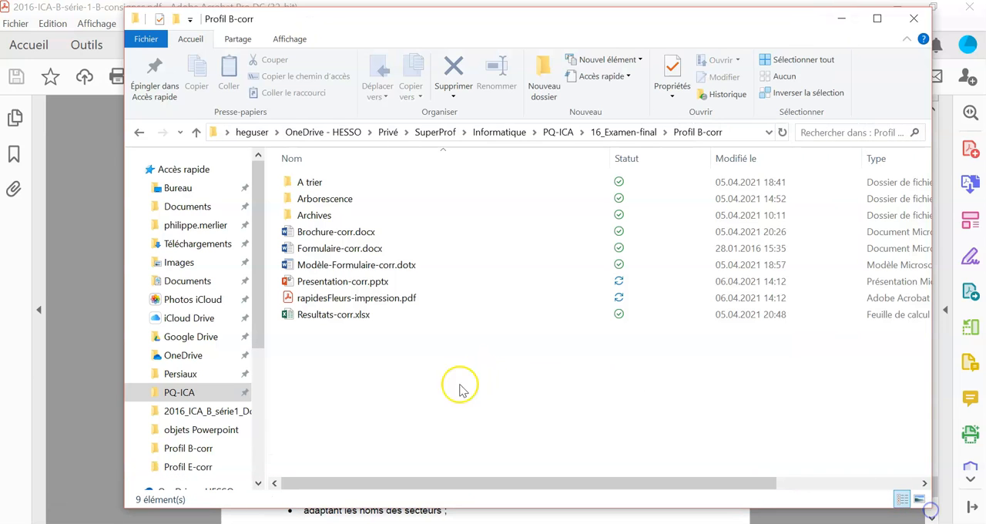
pyautogui.click(318, 187)
pyautogui.click(322, 198)
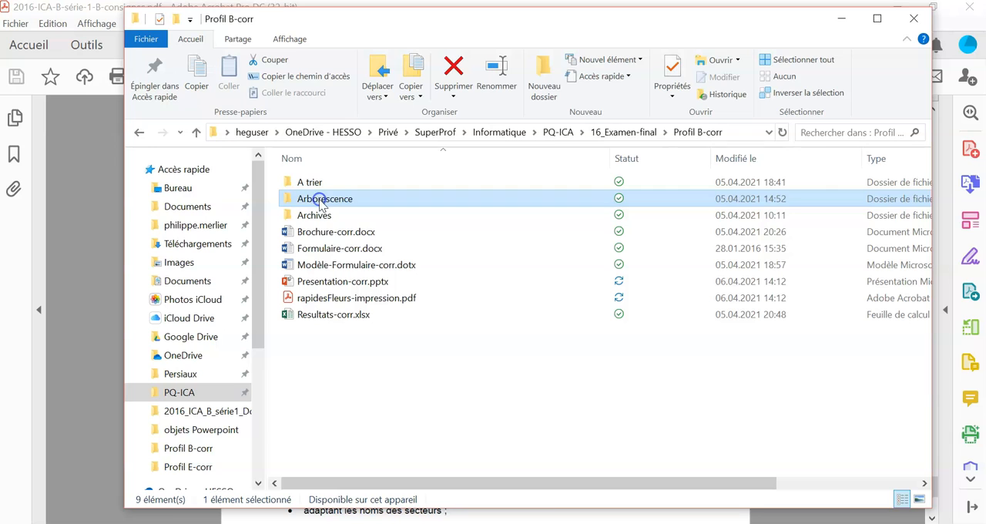
pyautogui.click(314, 217)
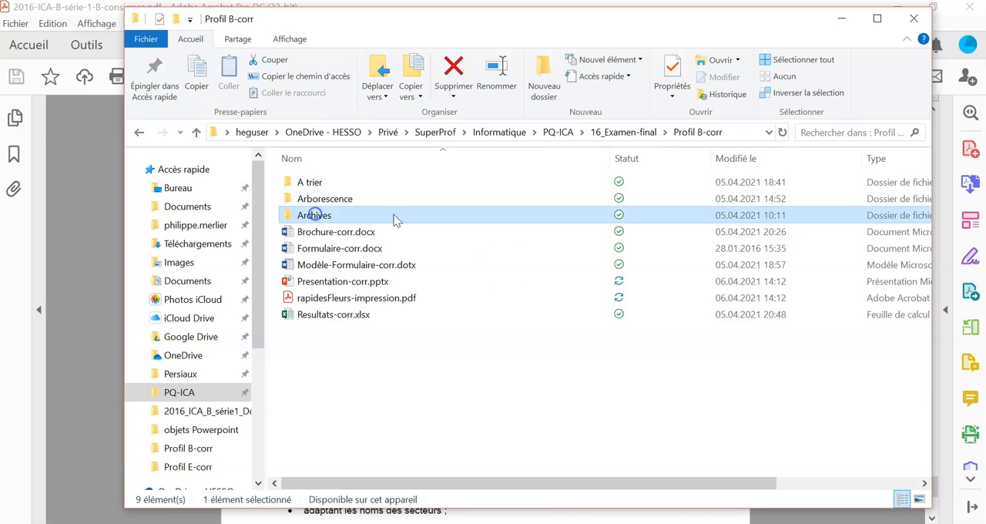
# - Look through the names and types of the files in the A trier folder, and open the Archives folder in Profil B-corr
pyautogui.doubleClick(308, 182)
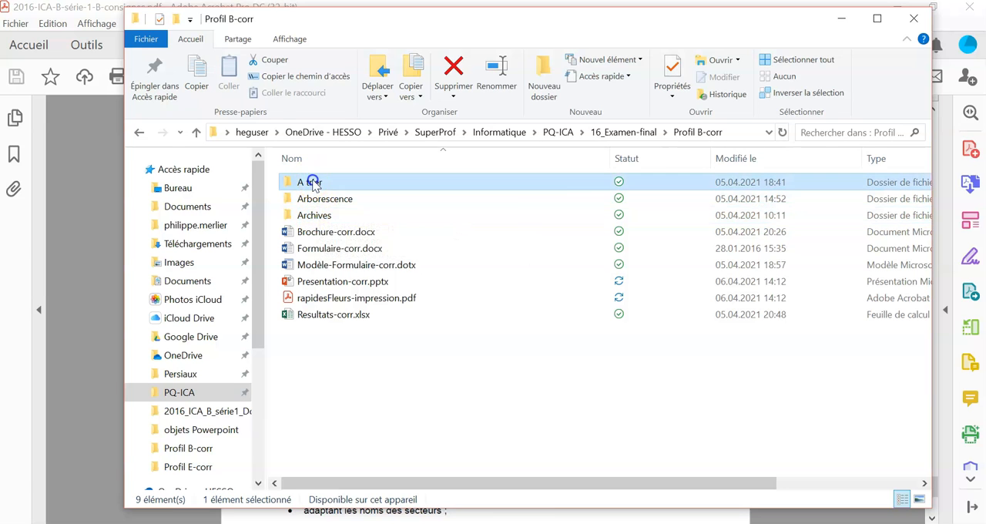
pyautogui.scroll(-20, 368, 208)
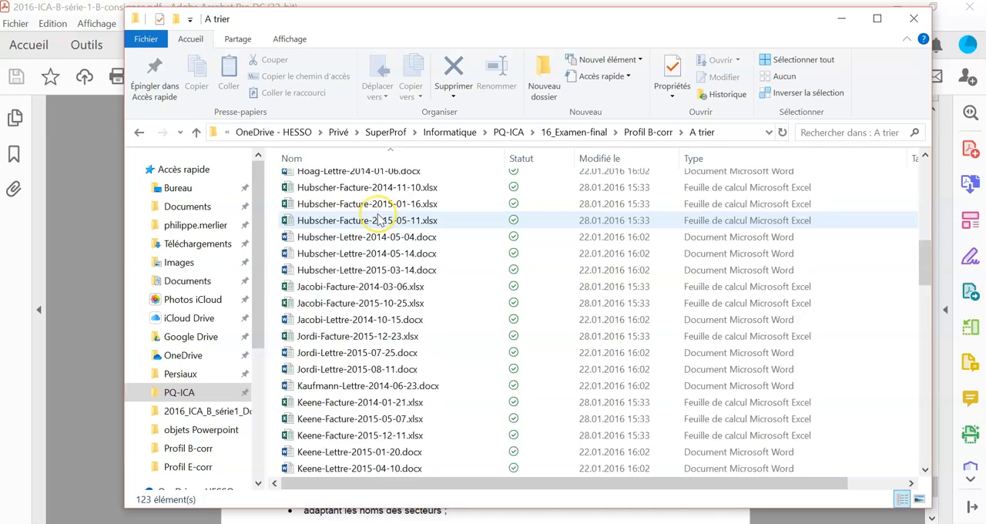
pyautogui.scroll(-16, 378, 219)
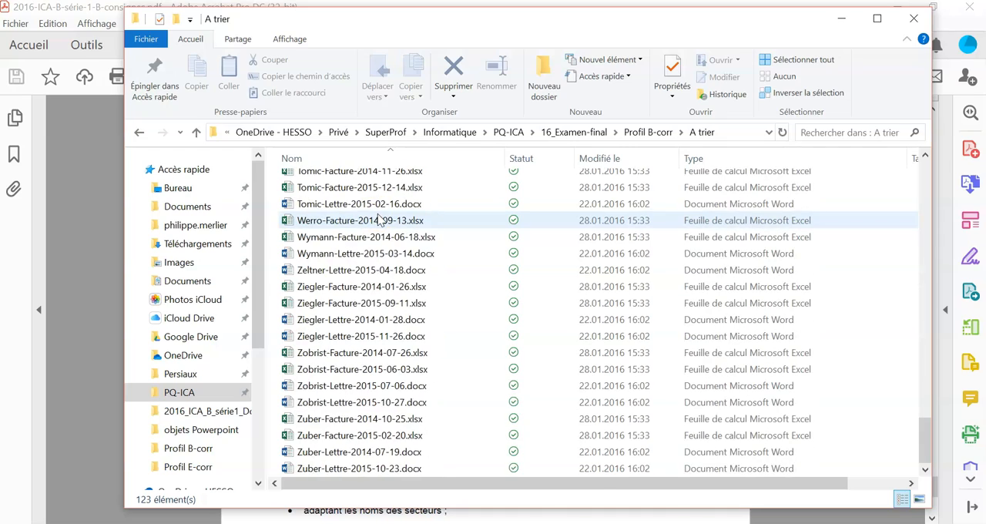
pyautogui.scroll(20, 377, 220)
pyautogui.scroll(8, 378, 220)
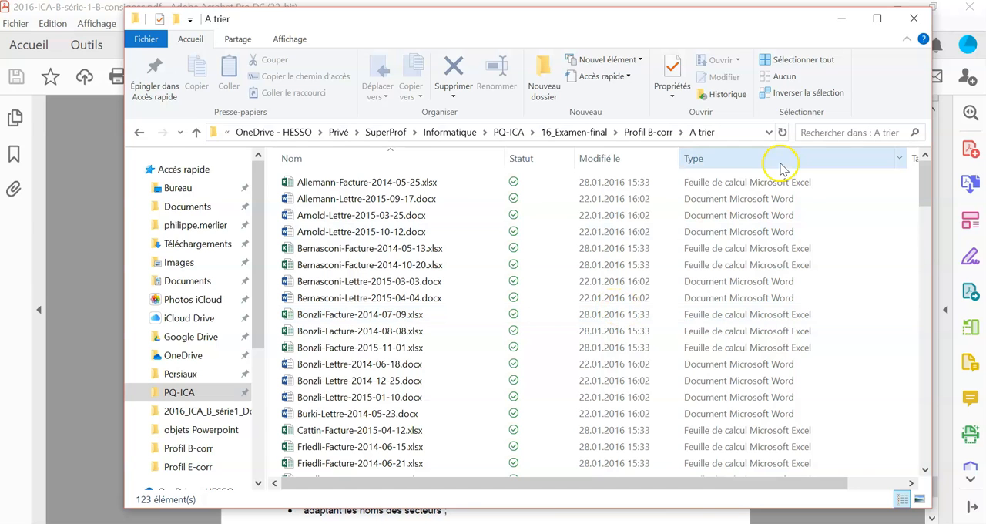
pyautogui.click(651, 131)
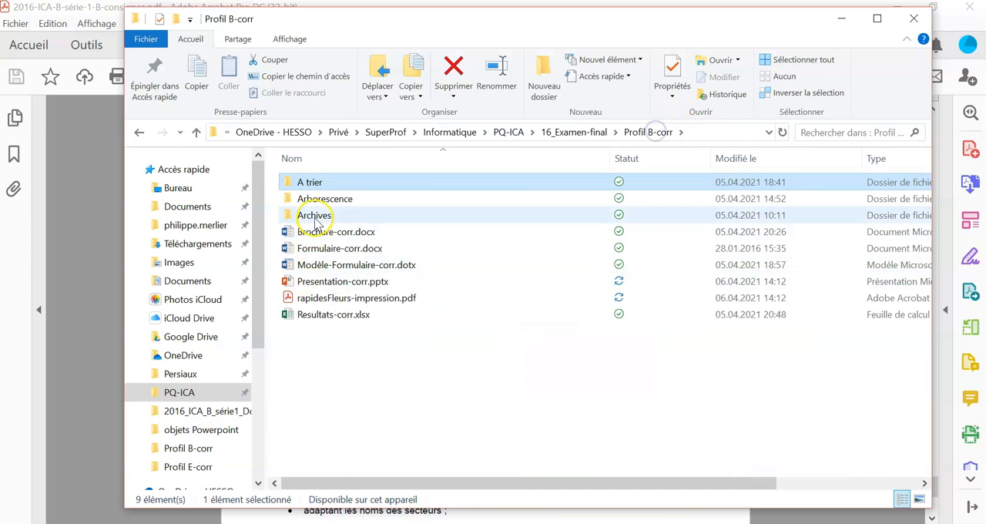
pyautogui.doubleClick(313, 217)
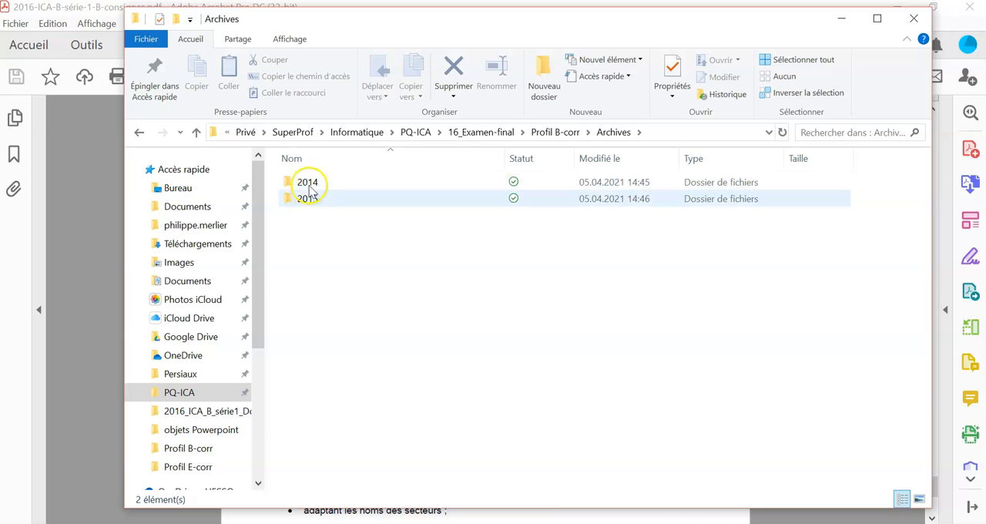
# - Look through the subfolders of the 2014 and 2015 folders in Archives
pyautogui.click(316, 183)
pyautogui.click(315, 198)
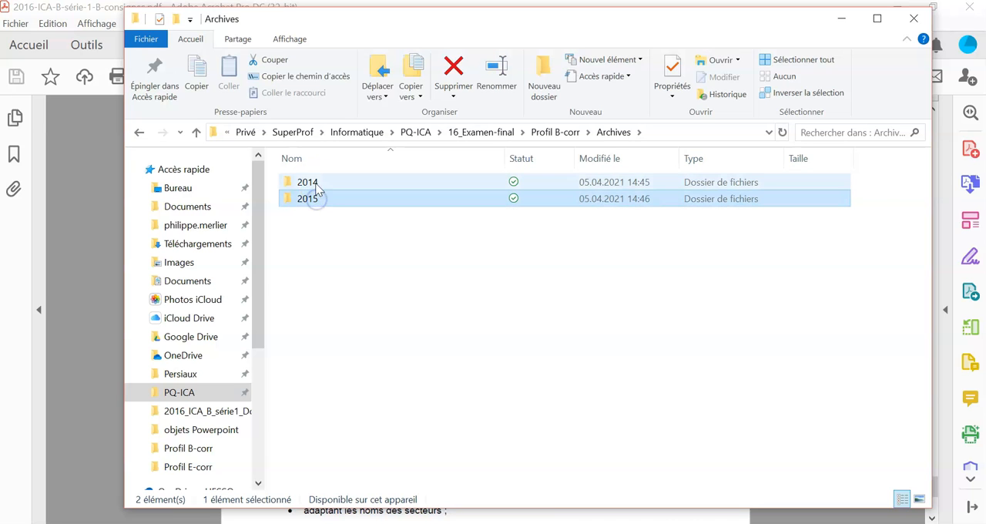
pyautogui.click(315, 183)
pyautogui.doubleClick(316, 183)
pyautogui.click(323, 185)
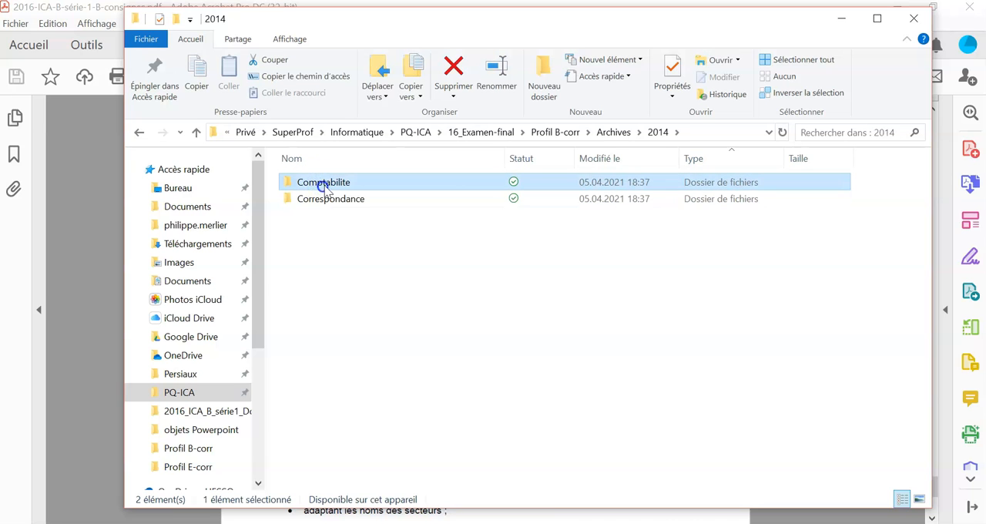
pyautogui.click(327, 202)
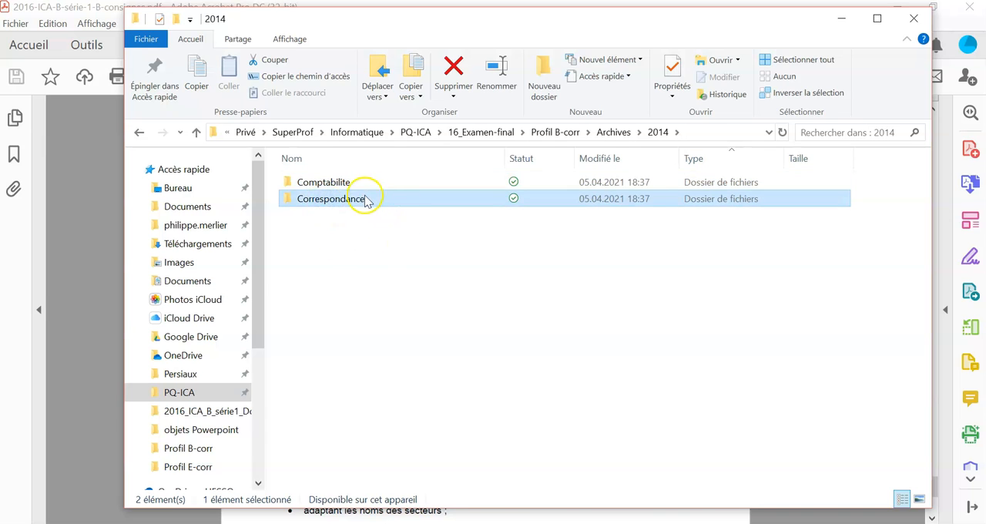
pyautogui.click(616, 132)
pyautogui.click(308, 199)
pyautogui.doubleClick(308, 199)
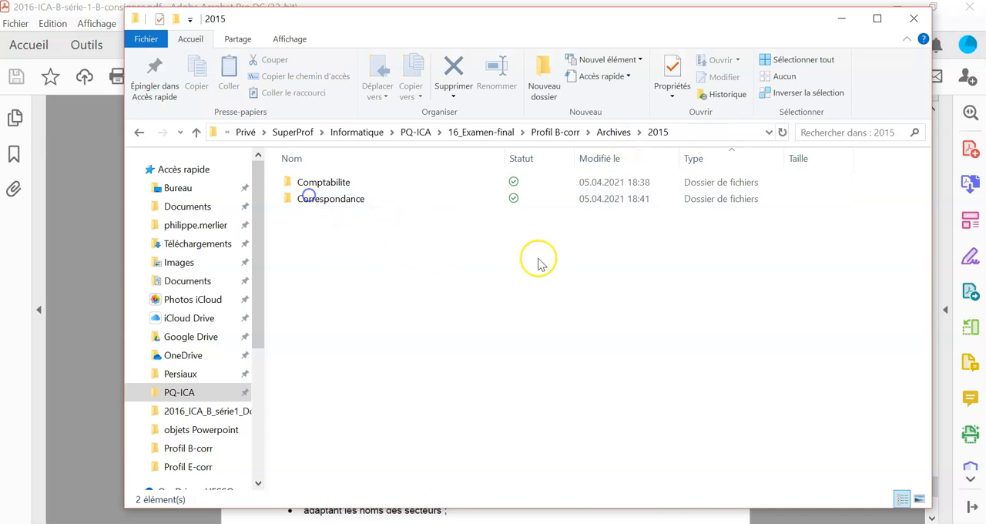
pyautogui.doubleClick(308, 183)
# - Go back to the Profil B-corr folder in 16_Examen-final and open its A trier folder
pyautogui.click(621, 132)
pyautogui.click(566, 135)
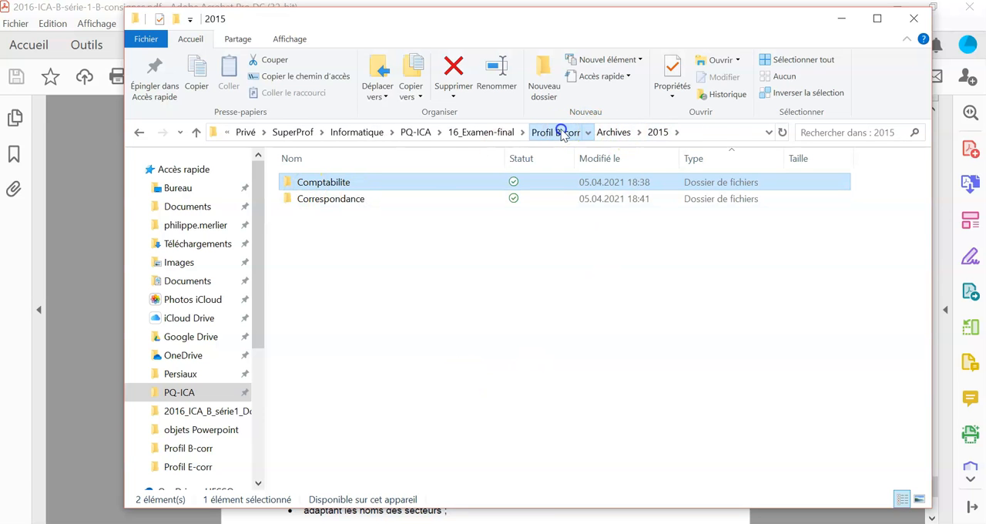
pyautogui.click(559, 131)
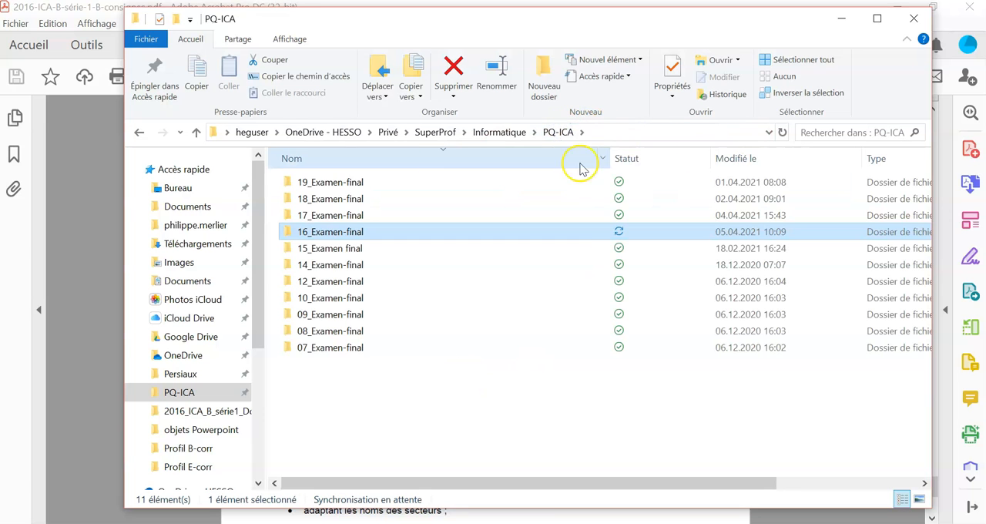
pyautogui.doubleClick(327, 231)
pyautogui.click(331, 283)
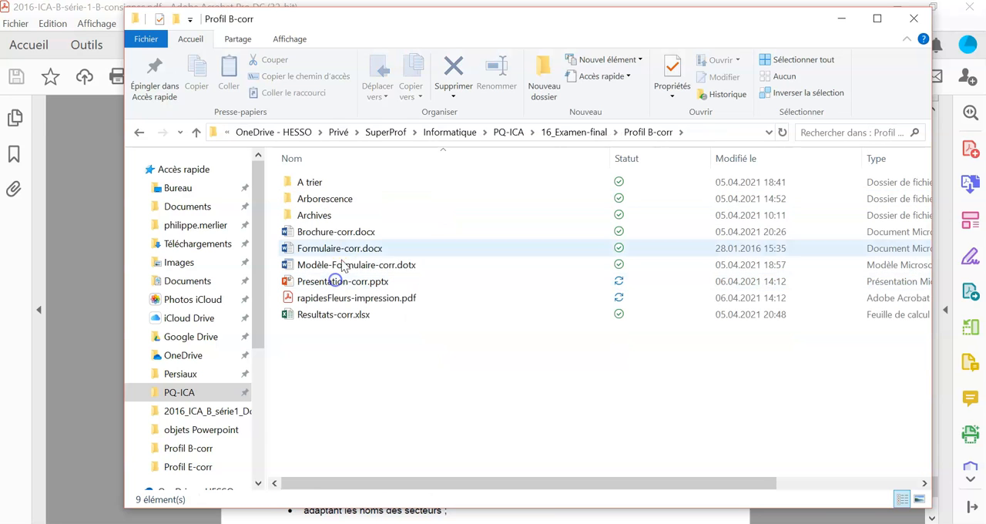
pyautogui.doubleClick(333, 191)
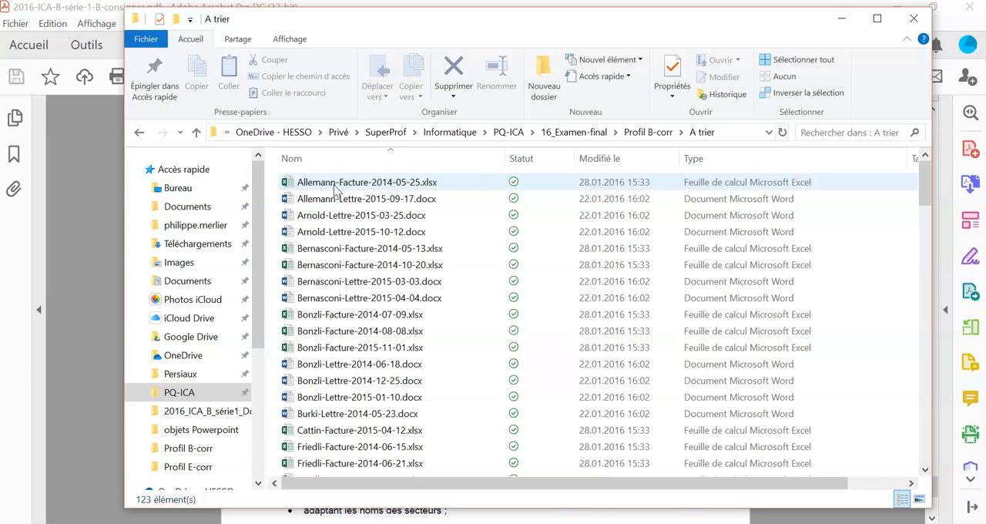
# - Examine how the letters and invoices in A trier differ by file name, year and document type
pyautogui.click(393, 198)
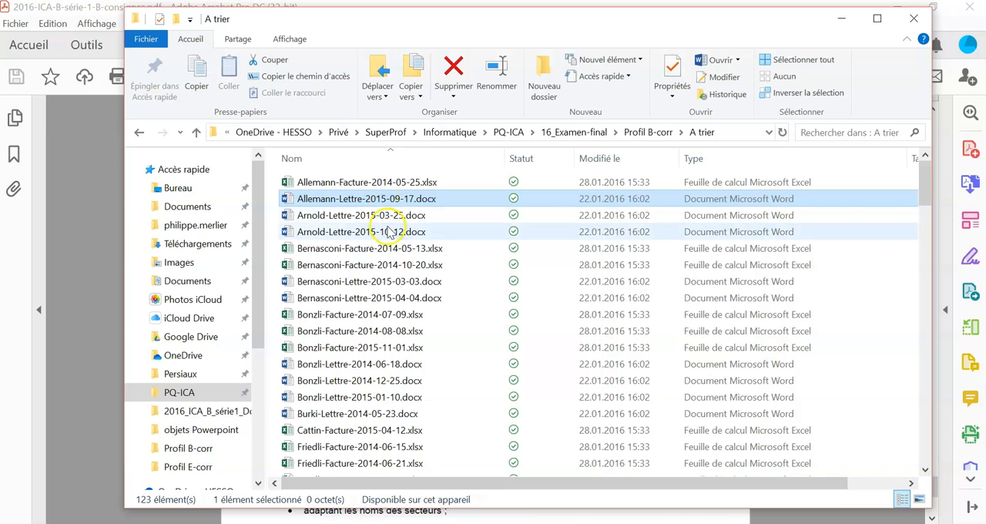
pyautogui.click(287, 215)
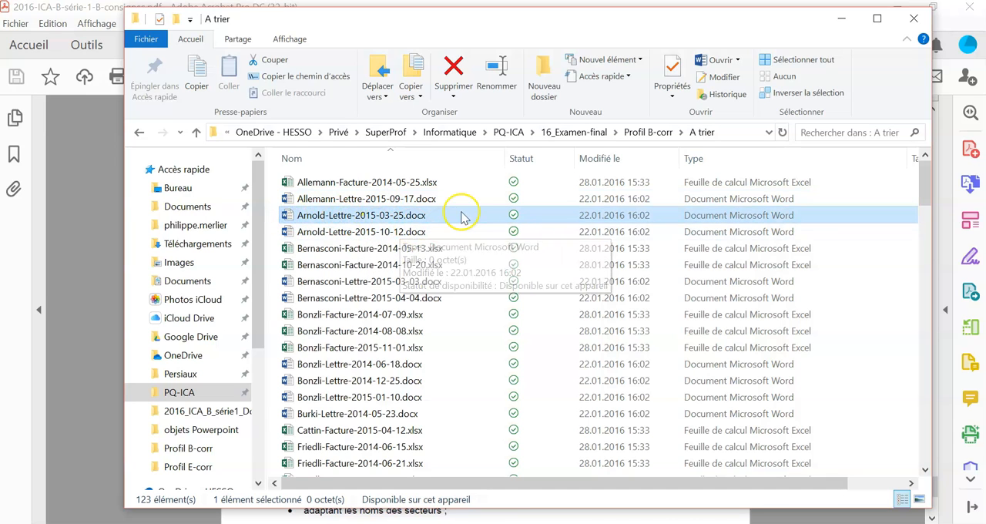
pyautogui.click(286, 198)
pyautogui.click(293, 216)
pyautogui.click(326, 233)
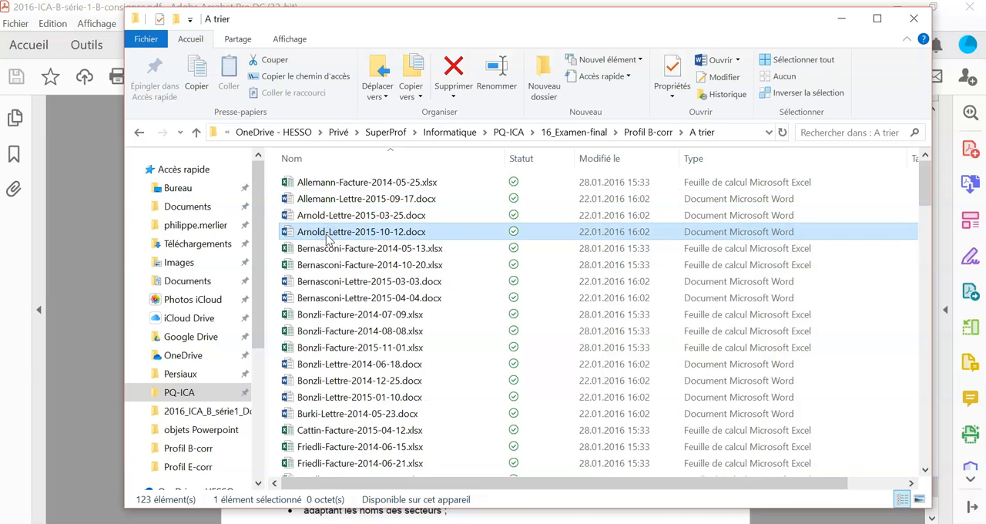
pyautogui.click(320, 182)
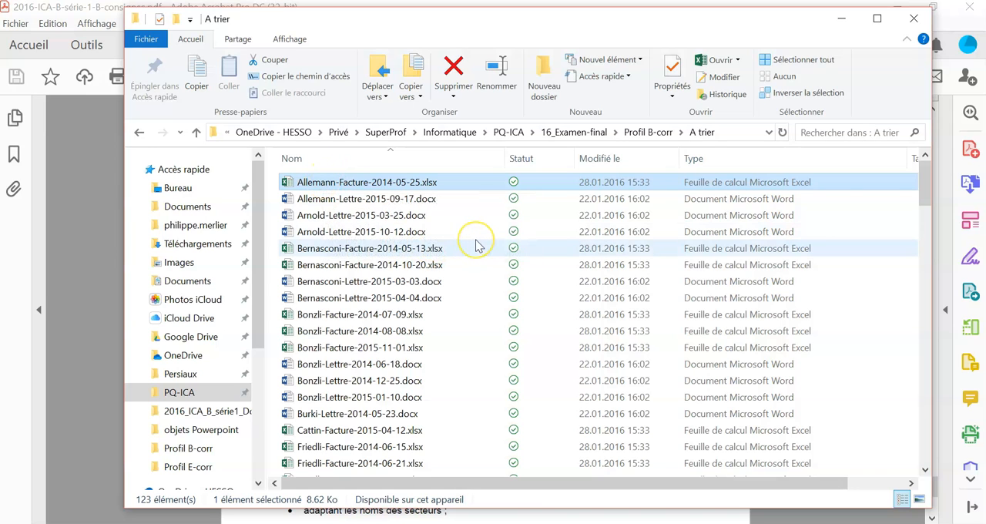
# - Search the A trier folder for 2014, select all the matching files and cut them
pyautogui.click(884, 134)
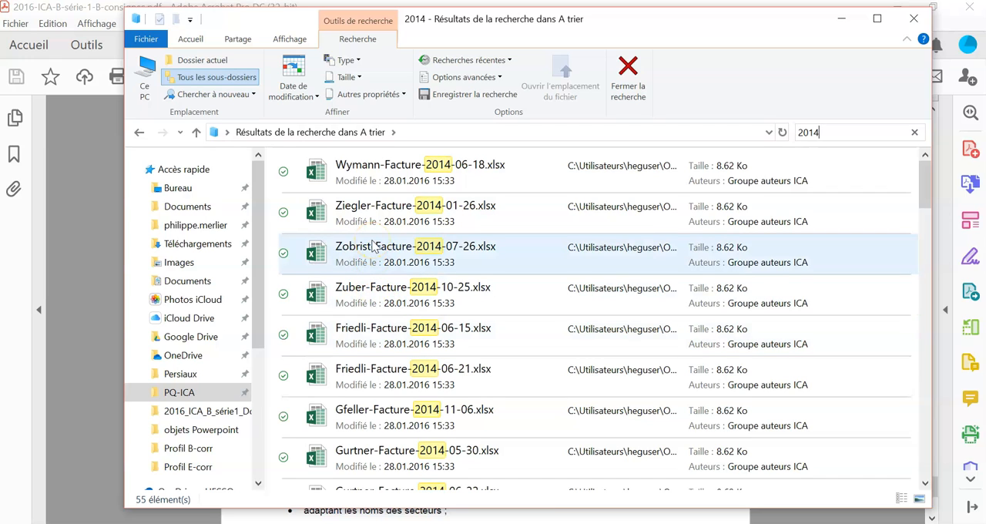
pyautogui.click(378, 165)
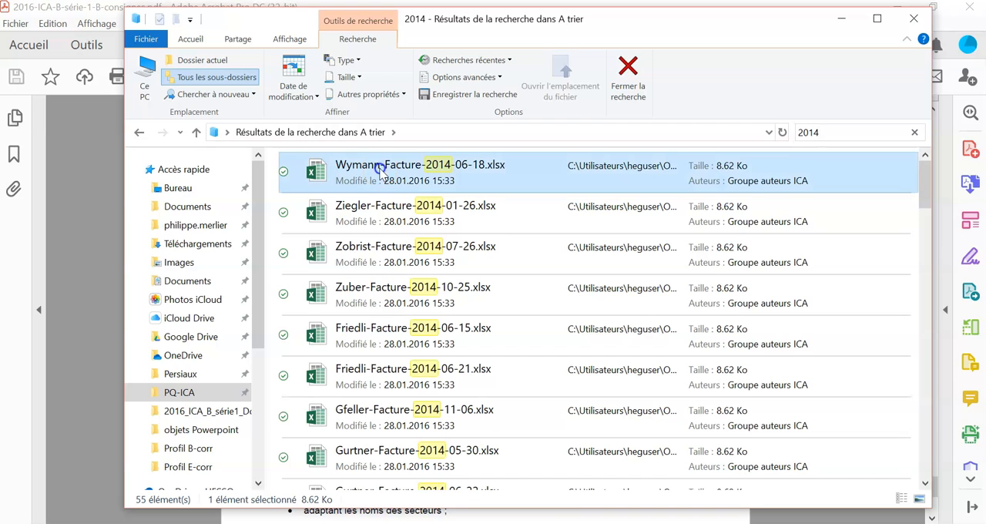
pyautogui.scroll(-3, 439, 185)
pyautogui.scroll(3, 416, 177)
pyautogui.scroll(-15, 549, 234)
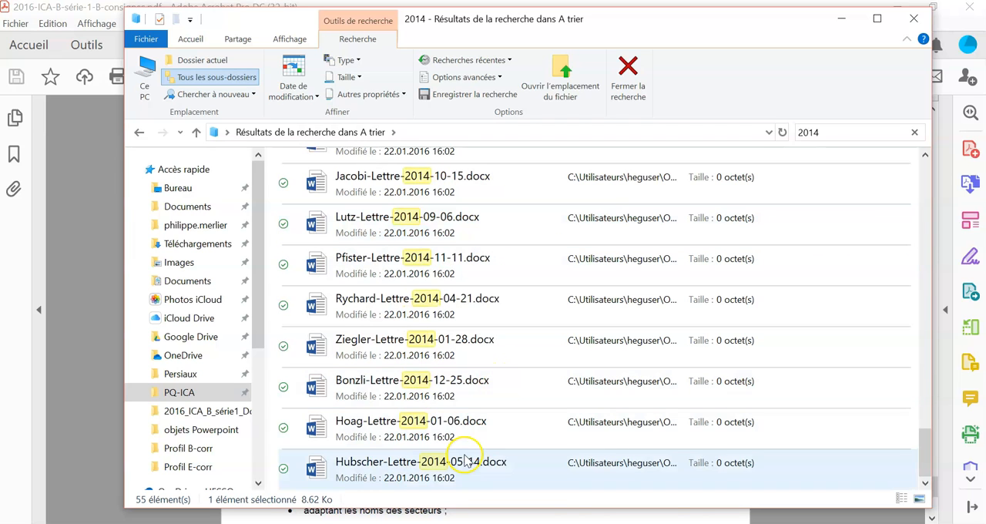
pyautogui.hotkey('ctrl', 'a')
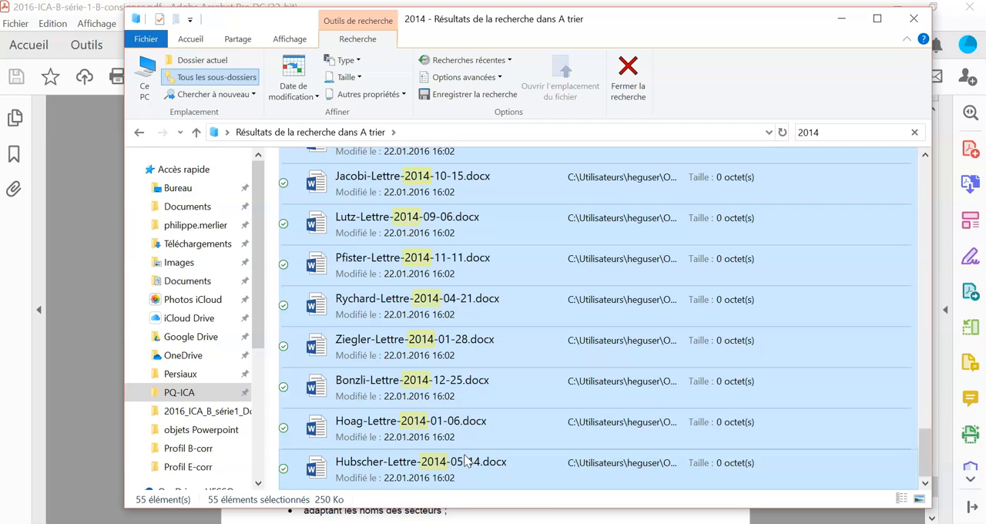
pyautogui.rightClick(460, 347)
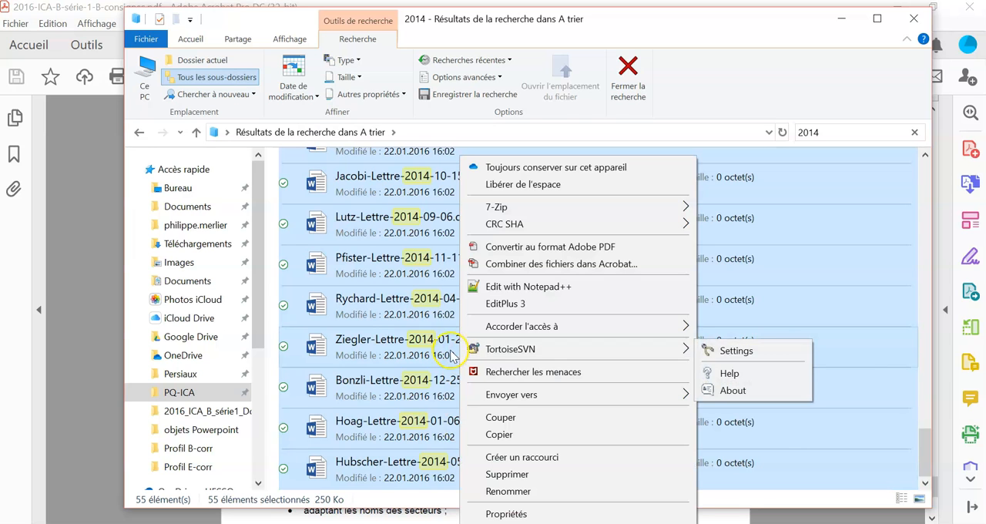
pyautogui.click(514, 419)
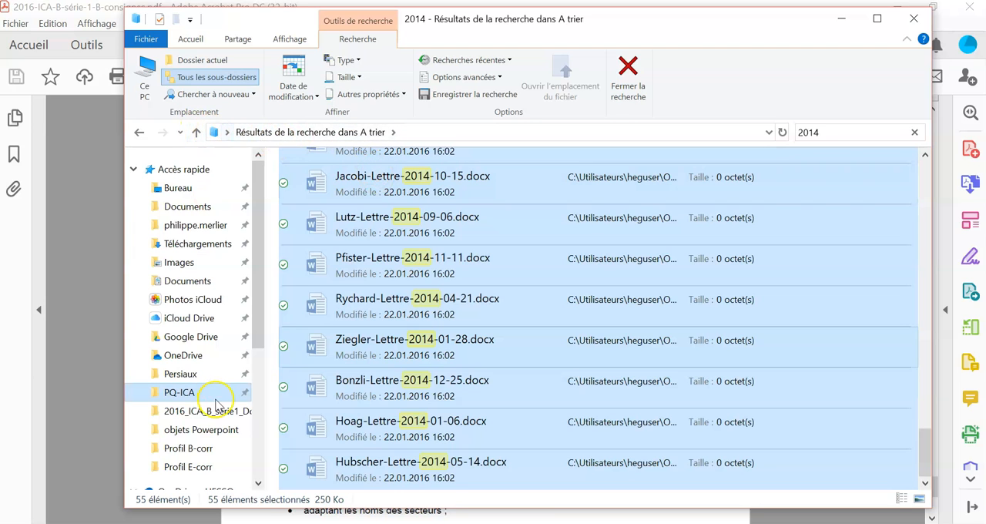
# - Paste the cut 2014 files into the 2014 folder in Archives
pyautogui.click(138, 132)
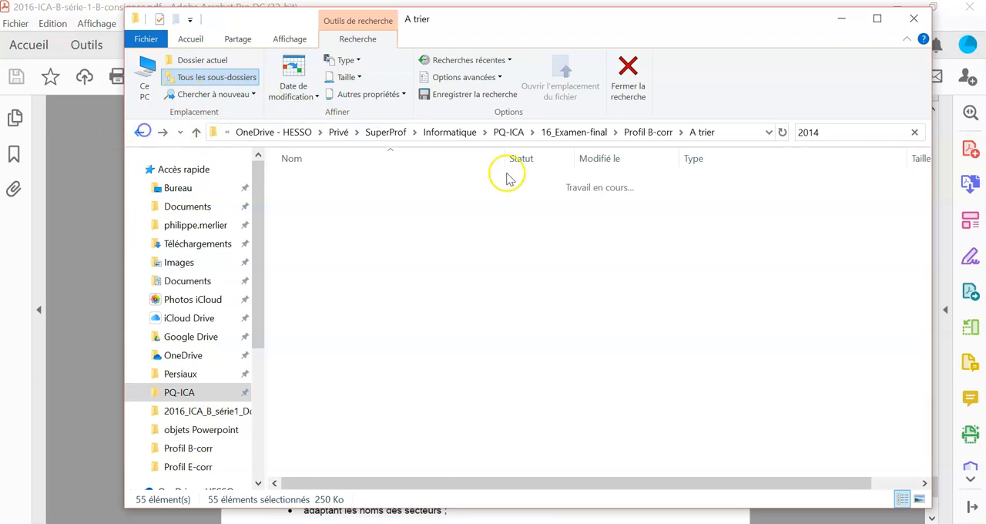
pyautogui.click(139, 132)
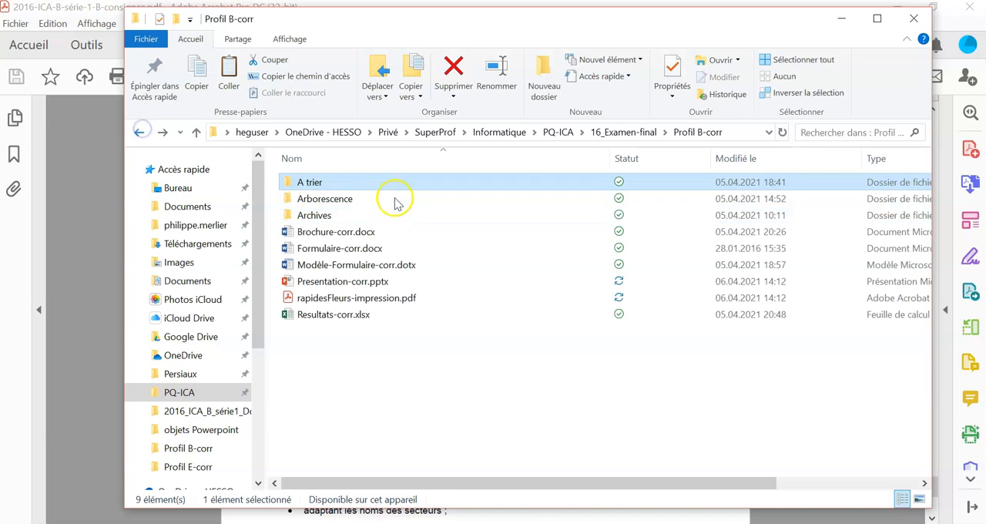
pyautogui.doubleClick(331, 214)
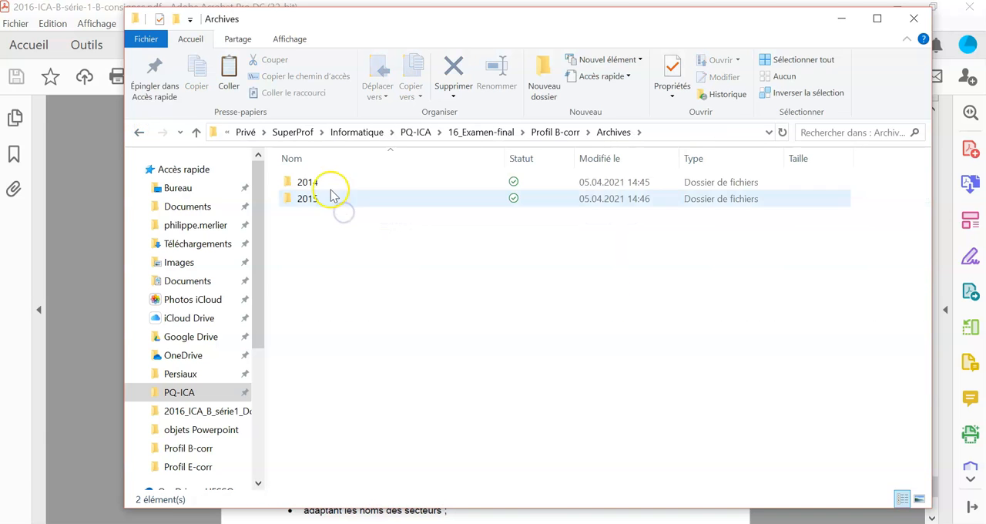
pyautogui.doubleClick(324, 185)
pyautogui.rightClick(329, 281)
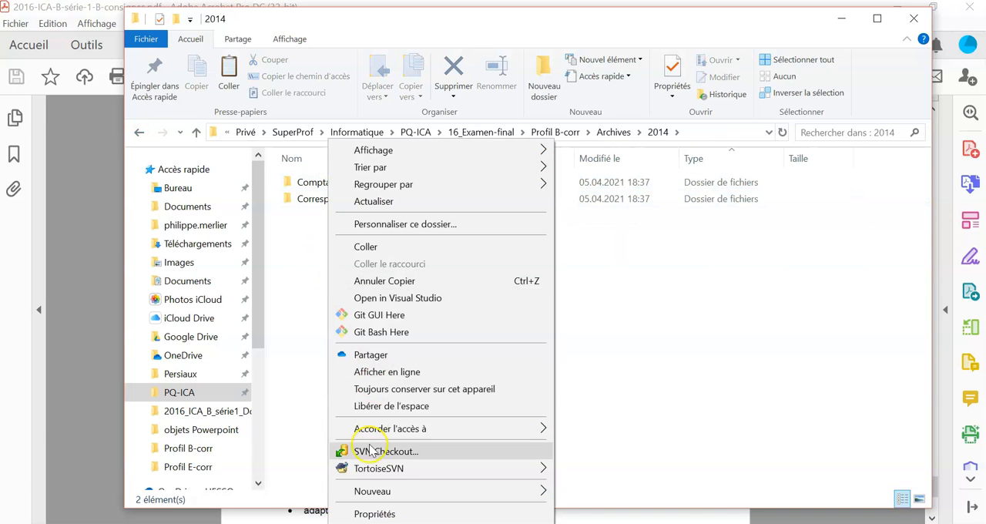
pyautogui.click(370, 246)
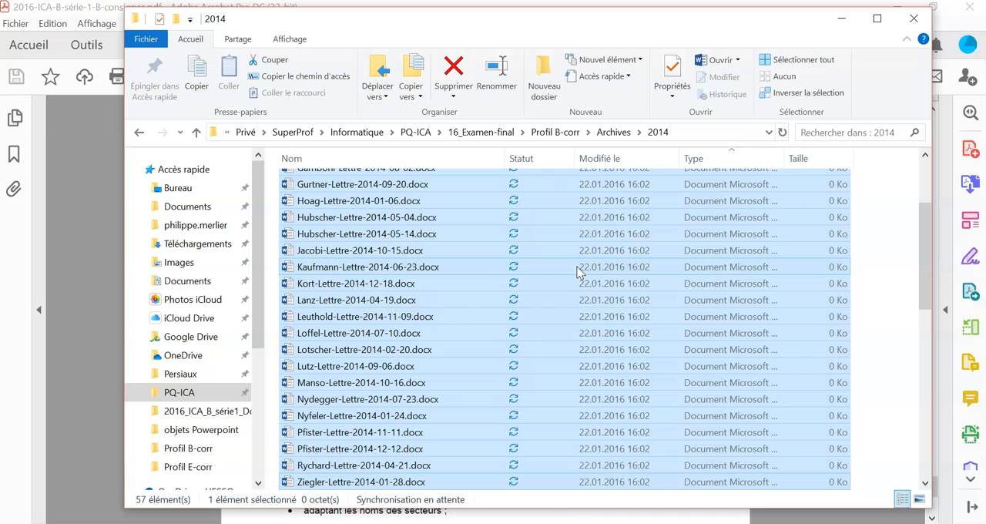
# - Sort the contents of the Archives 2014 folder by name and look over the mixed letters and invoices
pyautogui.click(579, 269)
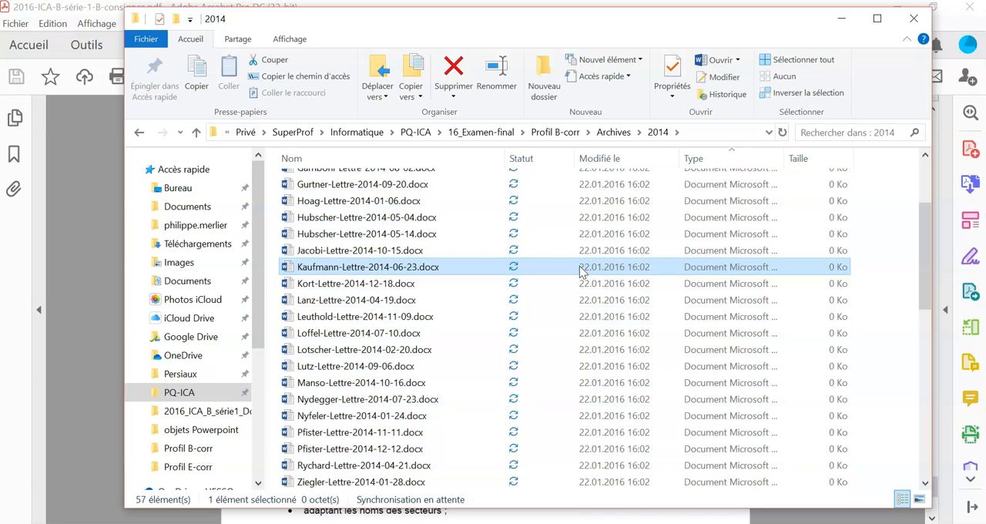
pyautogui.click(316, 158)
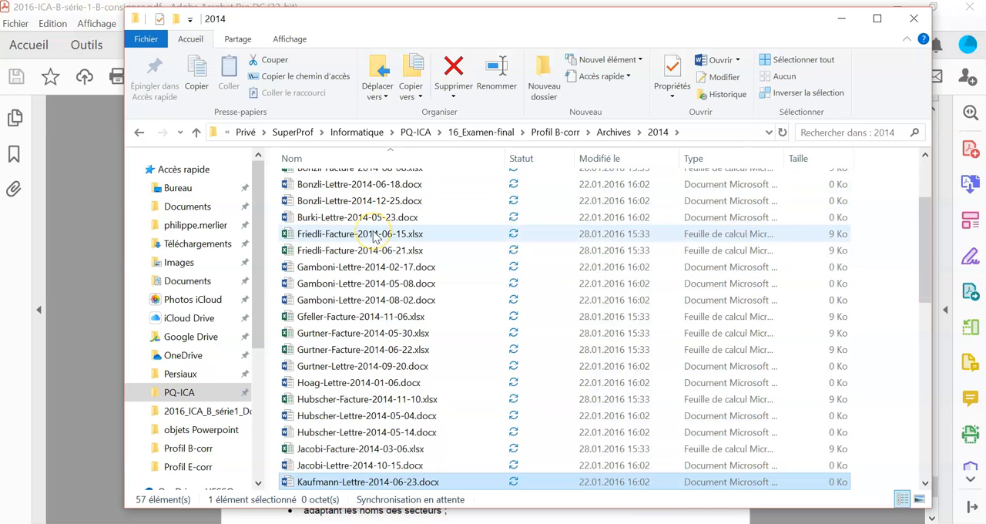
pyautogui.scroll(3, 375, 237)
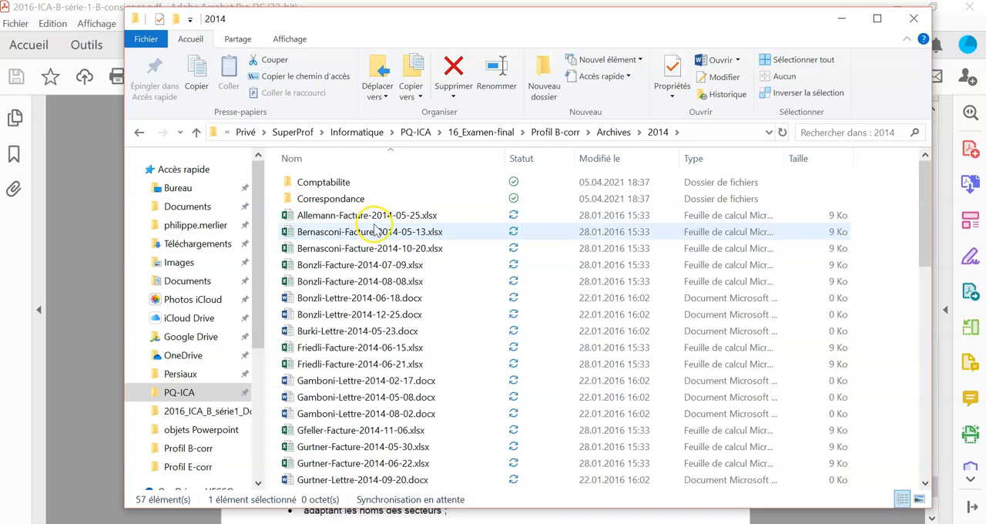
pyautogui.click(375, 282)
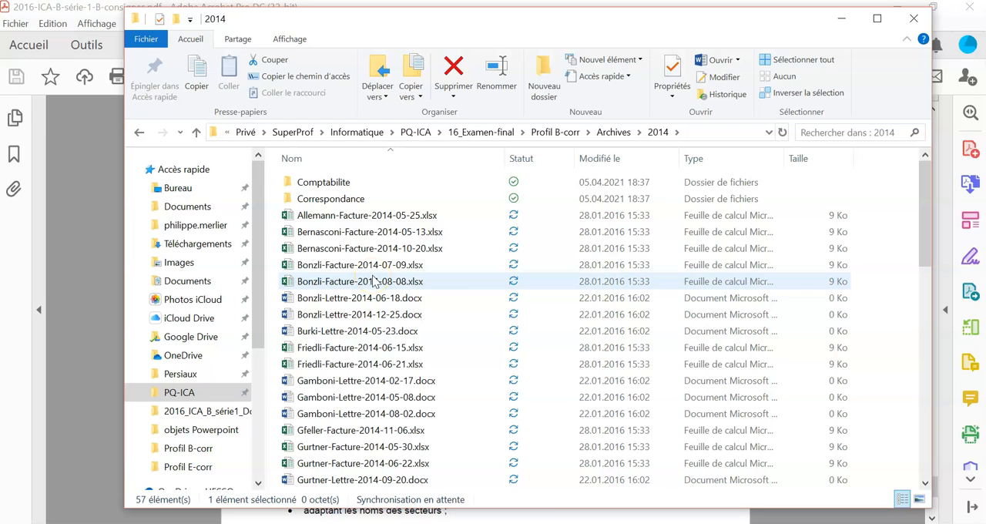
# - Sort the contents of the Archives 2014 folder by type and check the Word and Excel file groups
pyautogui.click(712, 161)
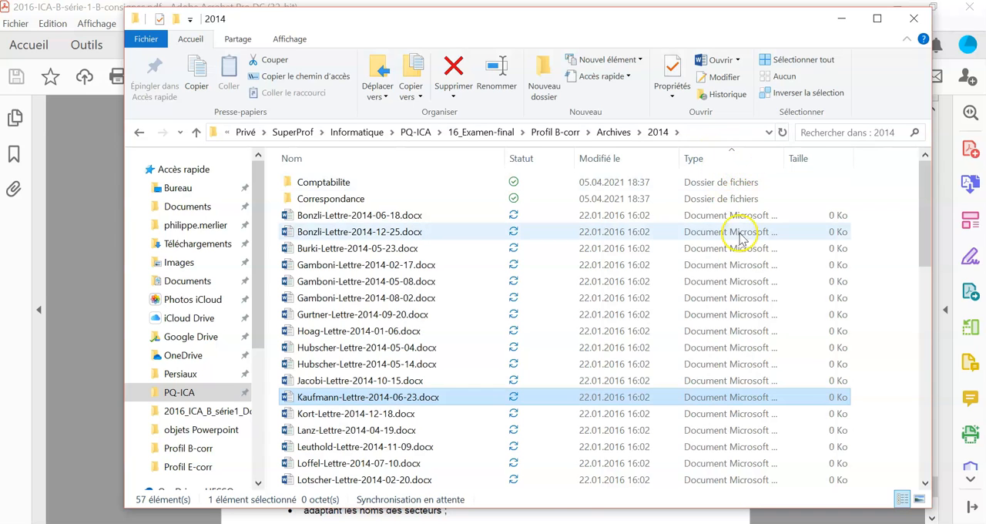
pyautogui.scroll(-2, 732, 217)
pyautogui.scroll(-12, 731, 217)
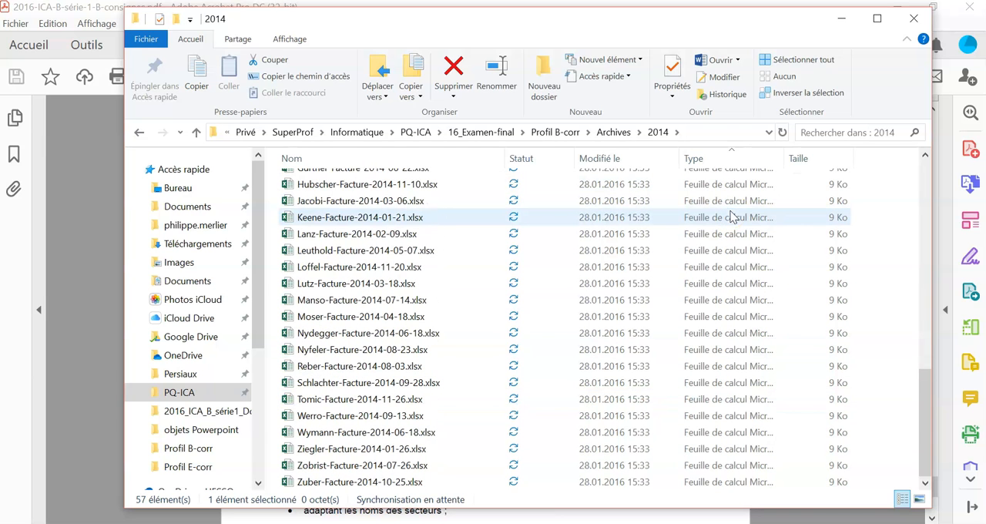
pyautogui.scroll(14, 726, 348)
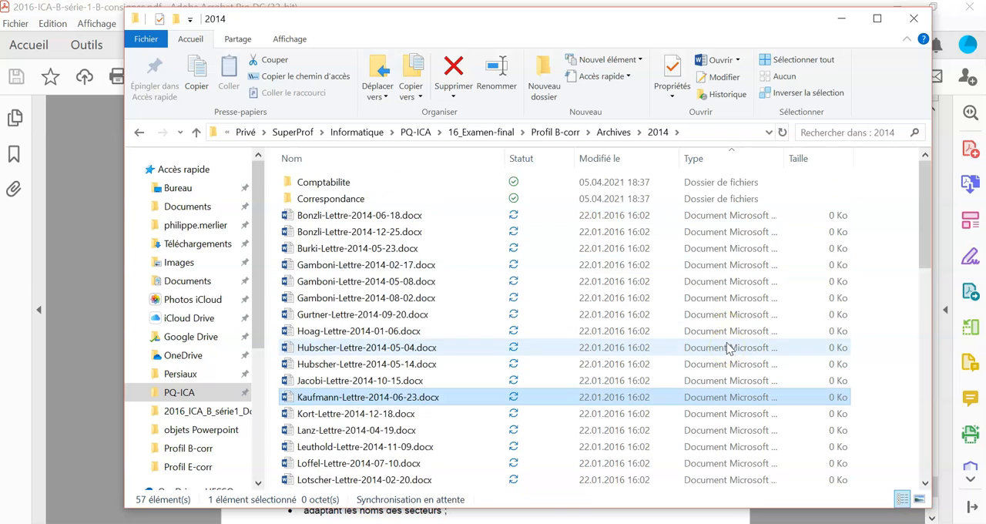
pyautogui.rightClick(874, 159)
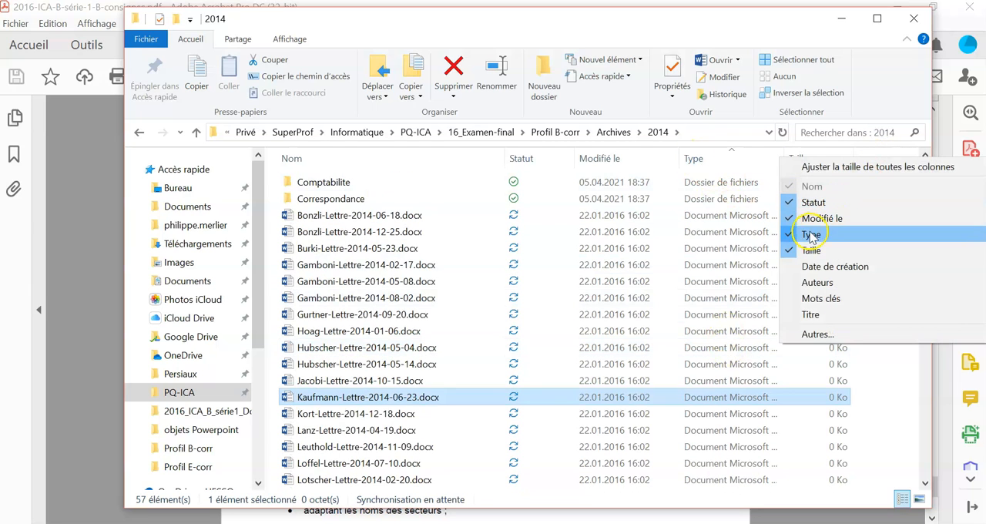
pyautogui.click(629, 237)
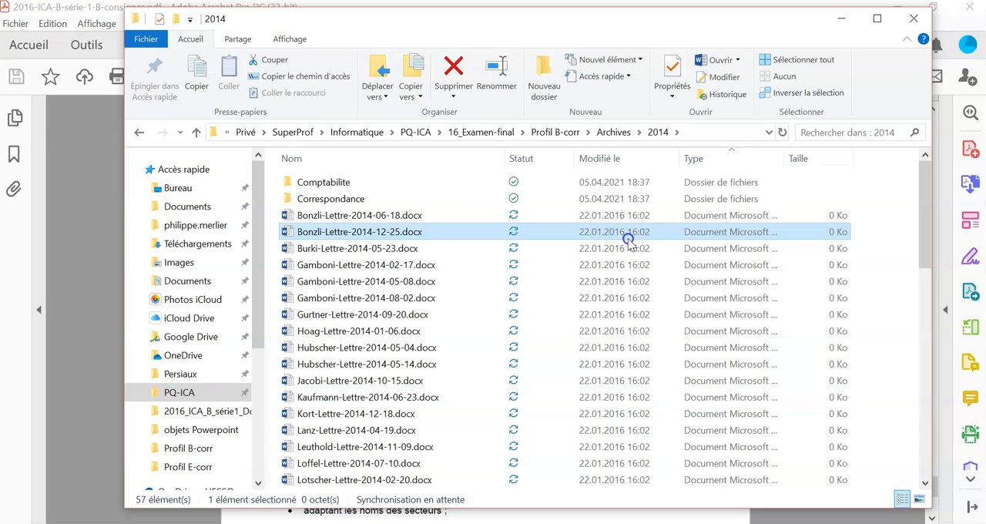
# - Select all the Word letters in the Archives 2014 folder and move them into its Correspondance subfolder
pyautogui.click(736, 215)
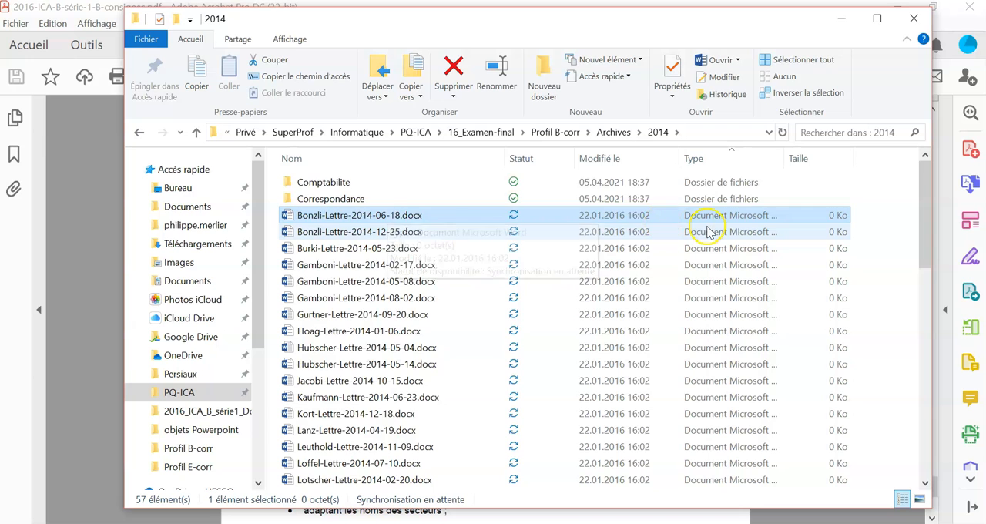
pyautogui.scroll(-3, 709, 231)
pyautogui.scroll(-3, 708, 231)
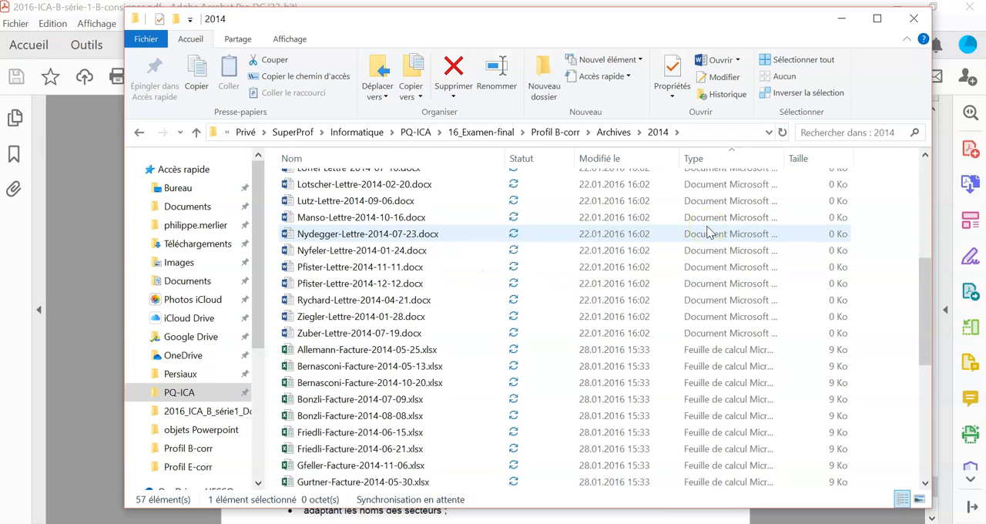
pyautogui.keyDown('shift'); pyautogui.click(328, 339); pyautogui.keyUp('shift')
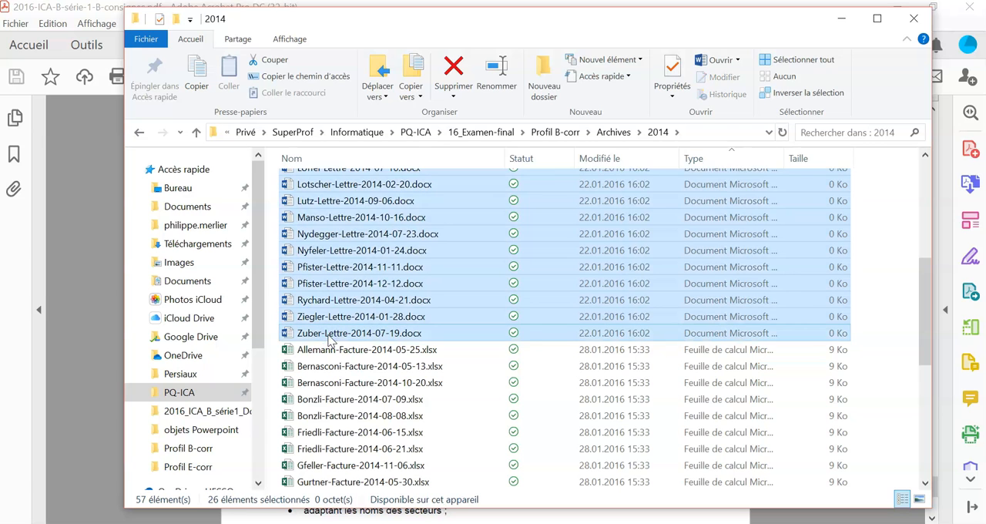
pyautogui.scroll(6, 327, 339)
pyautogui.moveTo(334, 218)
pyautogui.mouseDown()
pyautogui.moveTo(335, 184)
pyautogui.moveTo(336, 204)
pyautogui.mouseUp()
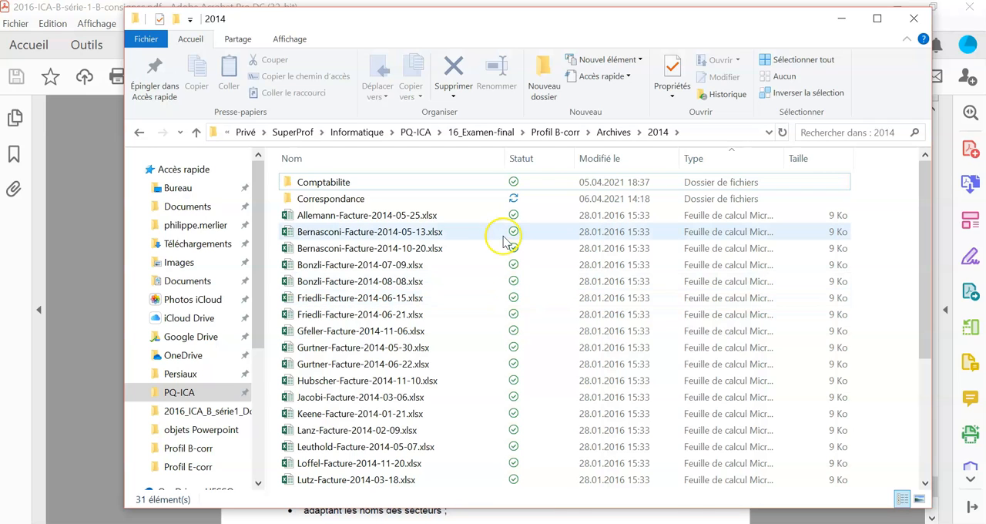
# - Select all the remaining Excel invoices in the Archives 2014 folder and move them into its Comptabilite subfolder
pyautogui.click(346, 216)
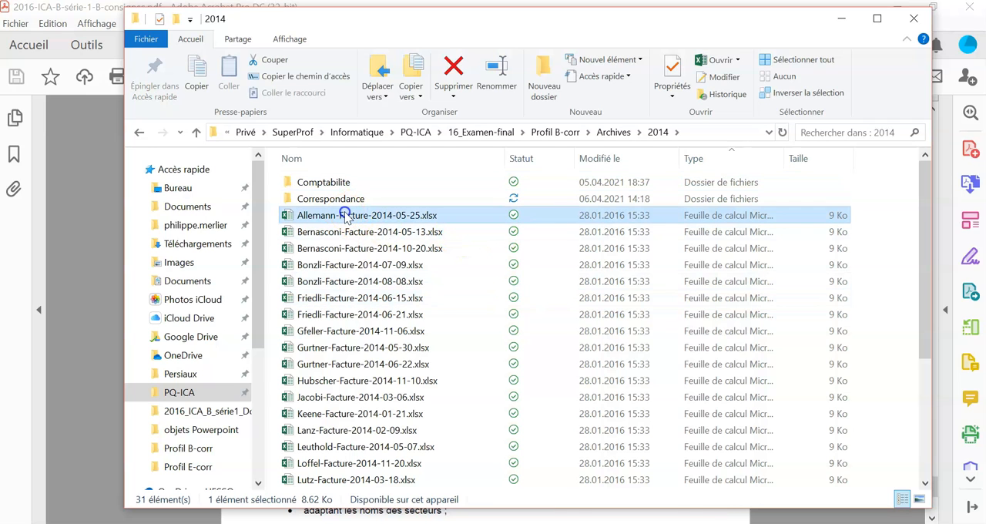
pyautogui.scroll(-4, 352, 258)
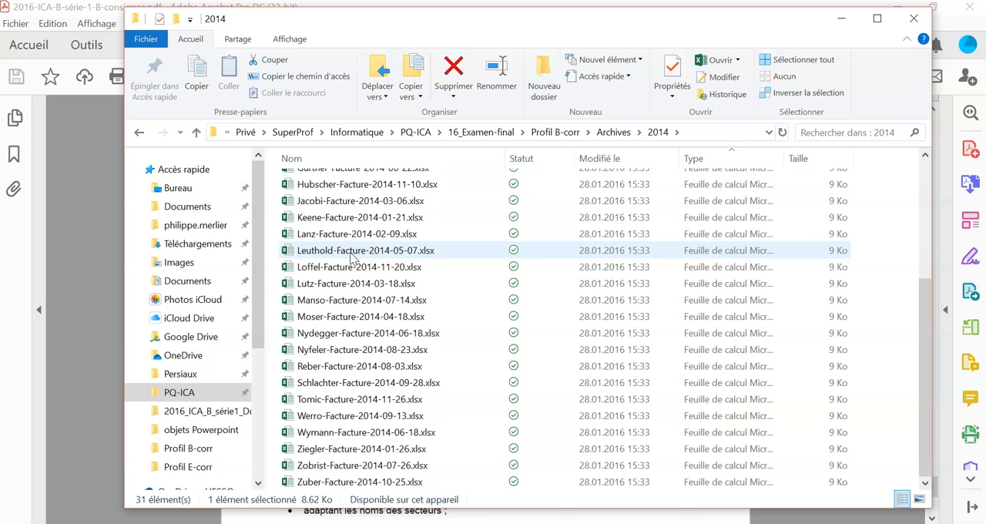
pyautogui.keyDown('shift'); pyautogui.click(341, 484); pyautogui.keyUp('shift')
pyautogui.scroll(5, 354, 456)
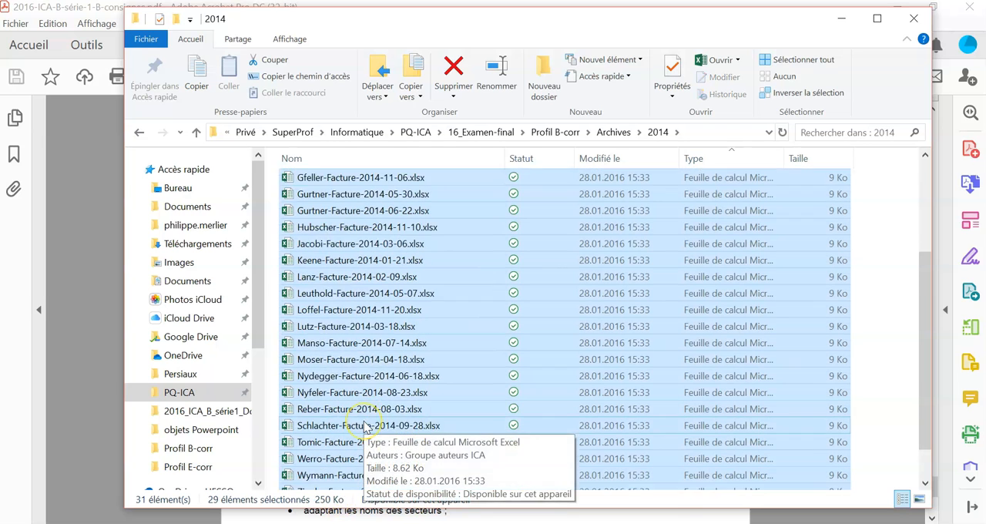
pyautogui.moveTo(313, 243); pyautogui.dragTo(314, 185)
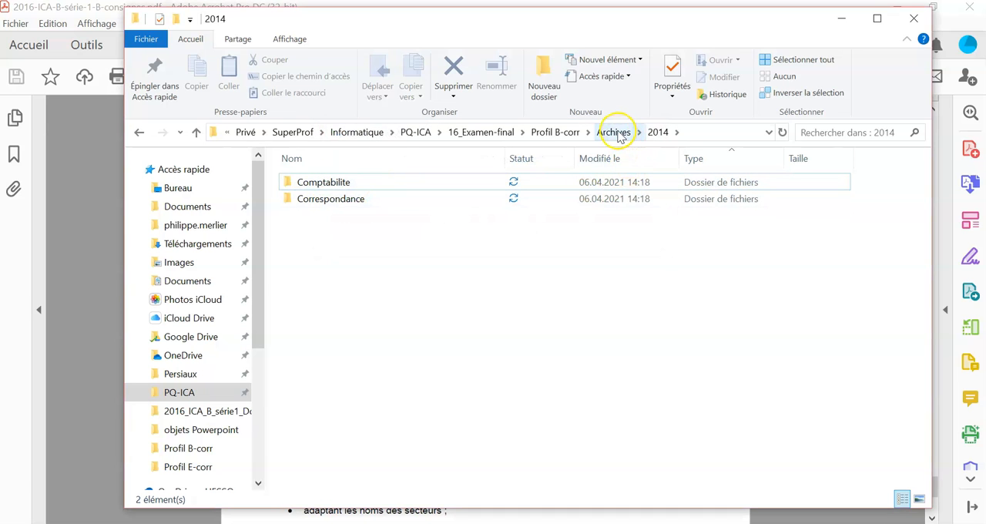
# - Open the A trier folder in Profil B-corr, select all the remaining 2015 files and cut them
pyautogui.click(568, 132)
pyautogui.doubleClick(323, 183)
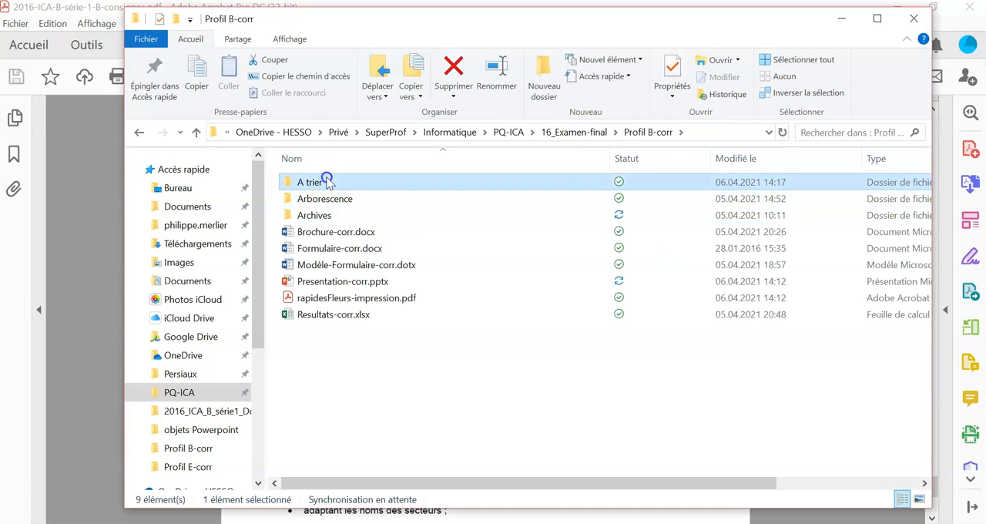
pyautogui.click(324, 181)
pyautogui.scroll(-15, 356, 301)
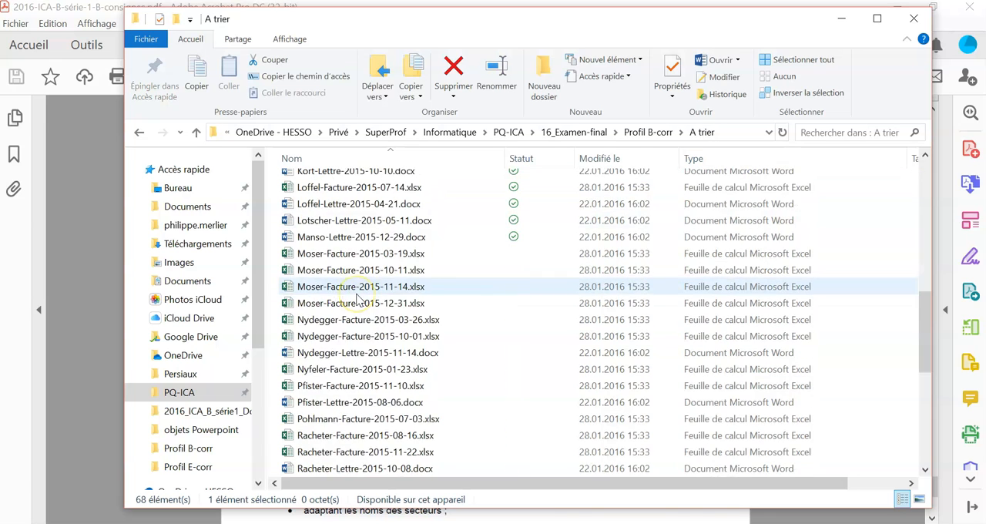
pyautogui.click(339, 468)
pyautogui.hotkey('ctrl', 'a')
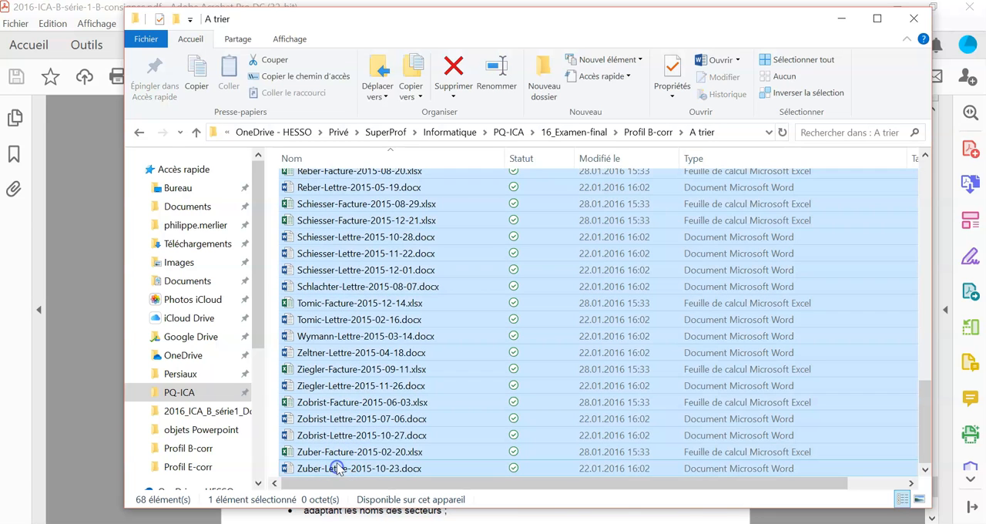
pyautogui.rightClick(348, 306)
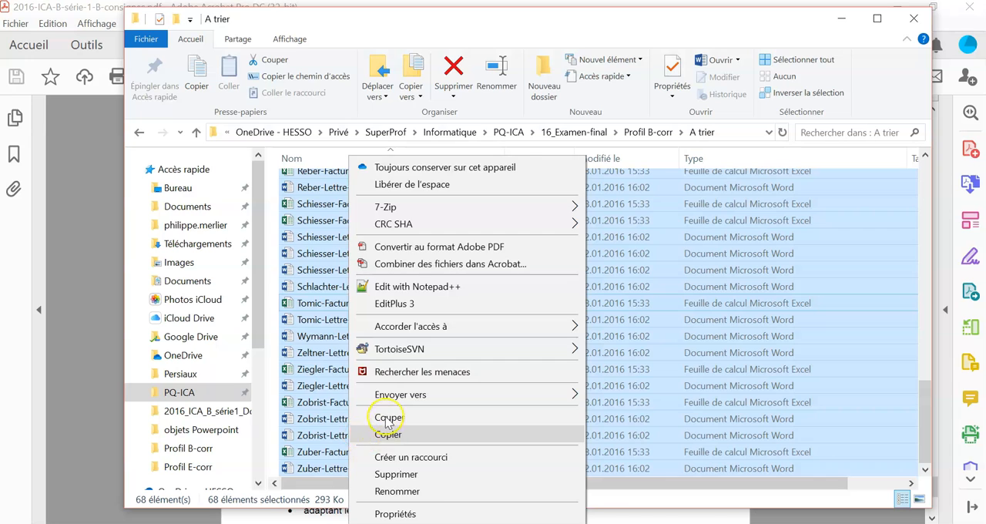
pyautogui.click(387, 420)
# - Paste the cut 2015 files into the 2015 folder in Archives
pyautogui.click(651, 132)
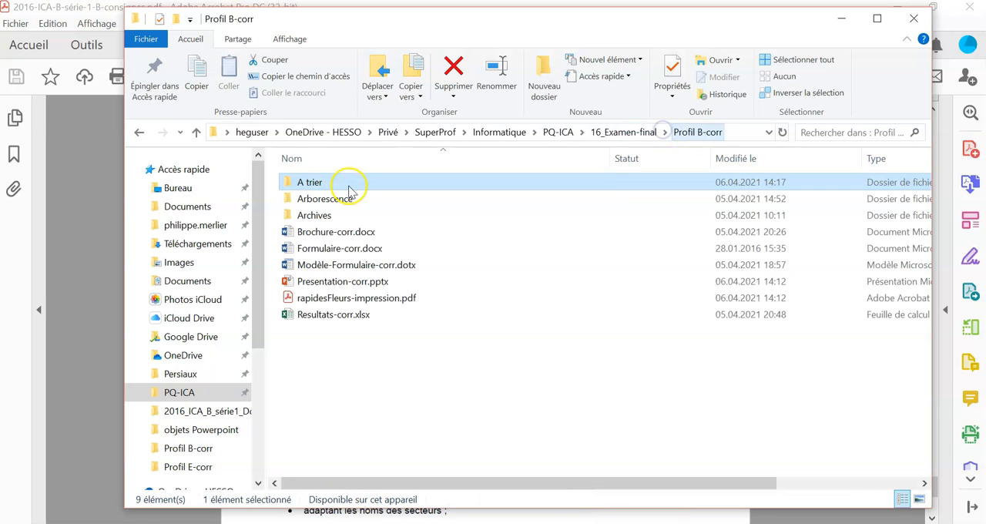
pyautogui.doubleClick(323, 214)
pyautogui.click(322, 199)
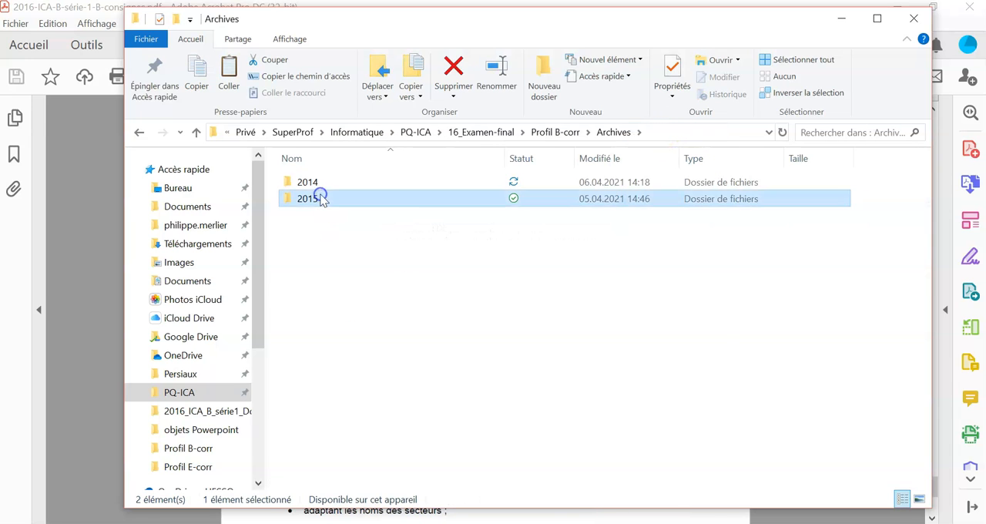
pyautogui.doubleClick(322, 199)
pyautogui.rightClick(328, 265)
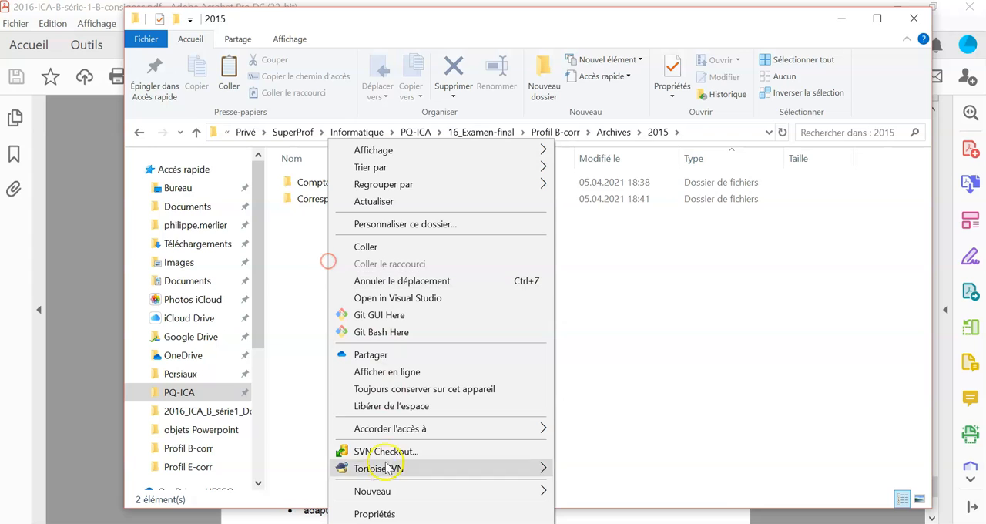
pyautogui.click(368, 247)
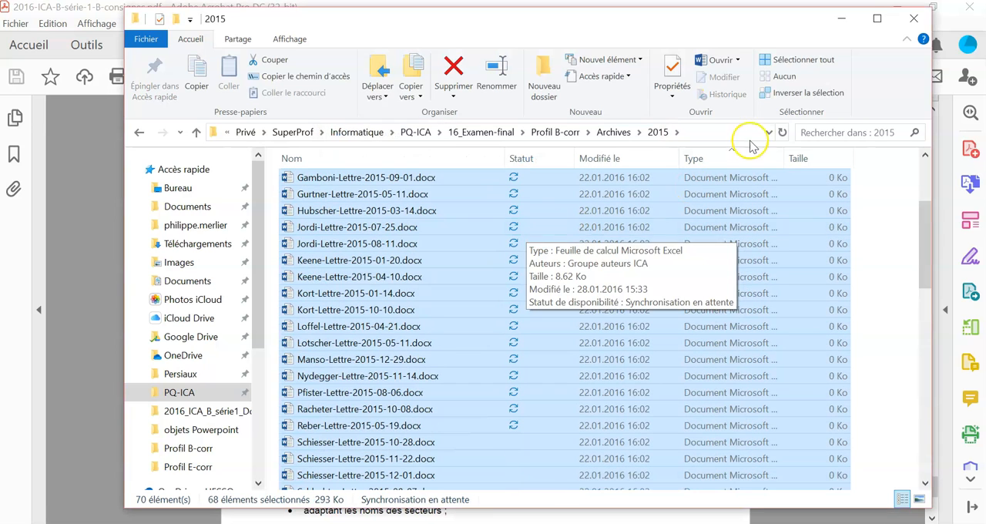
# - Select all the Word letters in the Archives 2015 folder and move them into its Correspondance subfolder
pyautogui.scroll(3, 678, 246)
pyautogui.click(732, 264)
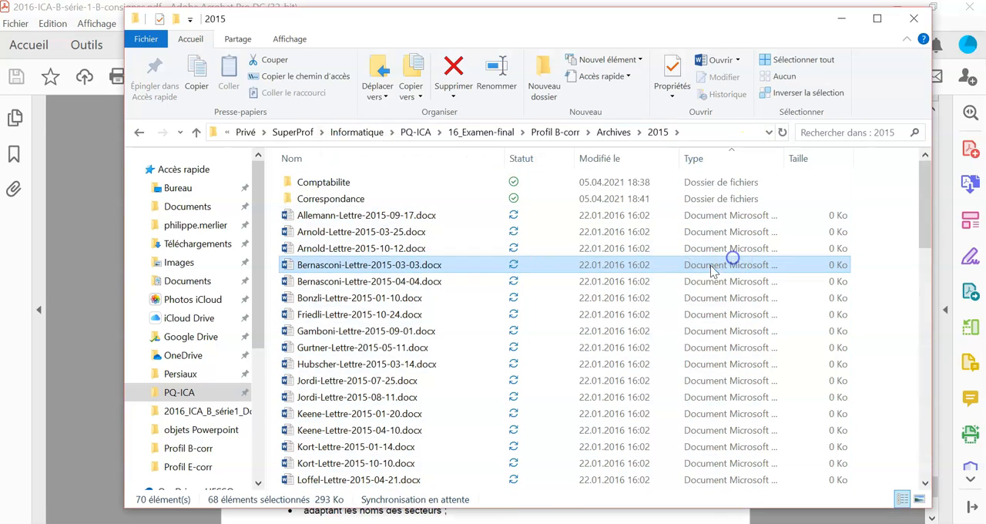
pyautogui.click(379, 217)
pyautogui.scroll(-5, 389, 282)
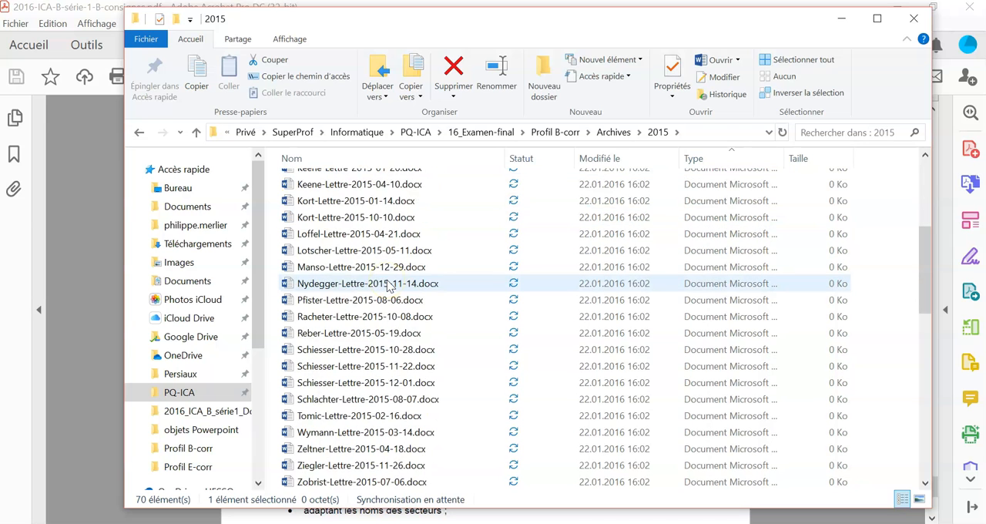
pyautogui.scroll(-3, 388, 284)
pyautogui.keyDown('shift'); pyautogui.click(356, 366); pyautogui.keyUp('shift')
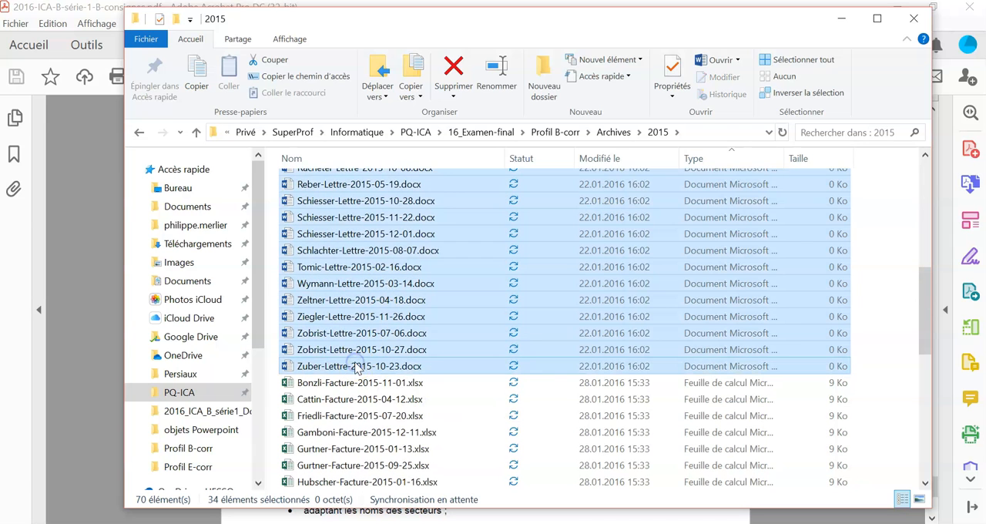
pyautogui.scroll(8, 356, 366)
pyautogui.moveTo(346, 229); pyautogui.dragTo(343, 201)
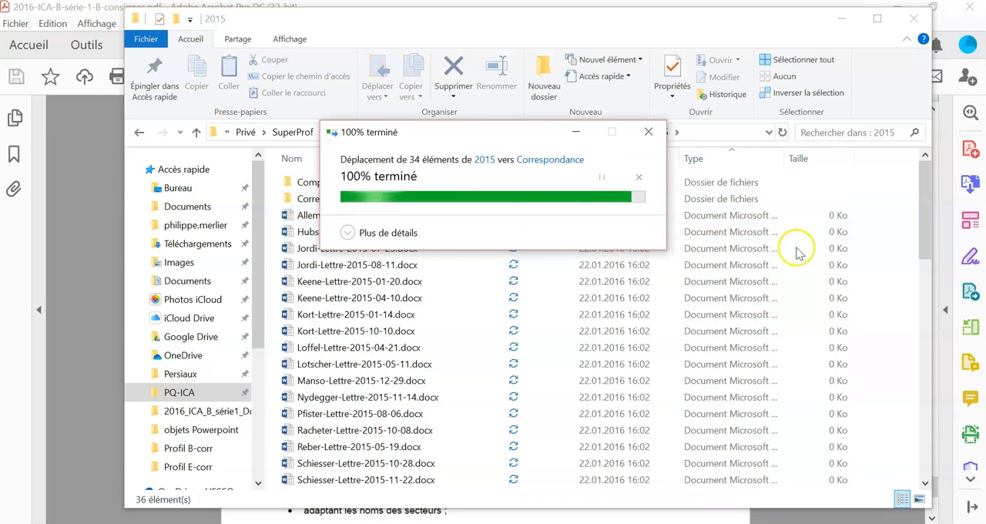
# - Select all the remaining Excel invoices in the Archives 2015 folder and move them into its Comptabilite subfolder
pyautogui.click(381, 247)
pyautogui.scroll(-6, 385, 239)
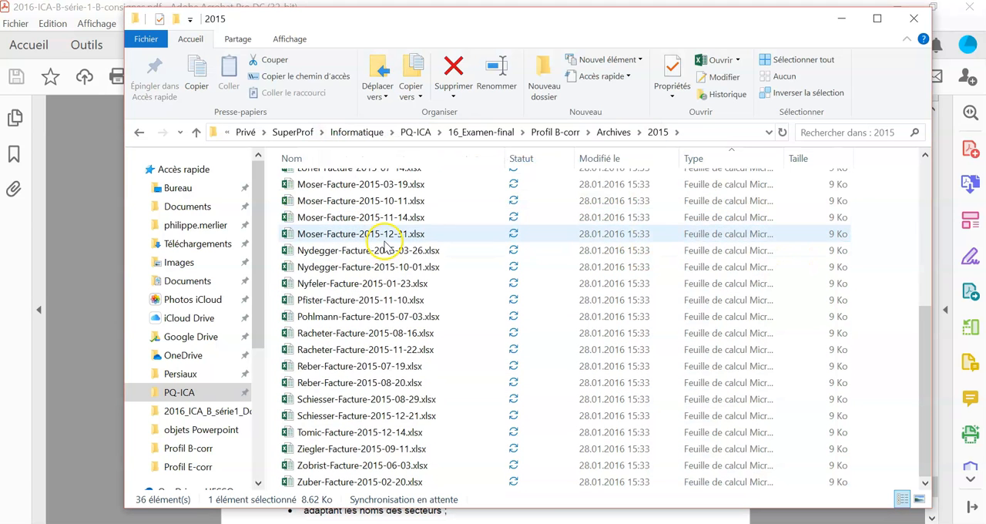
pyautogui.keyDown('shift'); pyautogui.click(343, 480); pyautogui.keyUp('shift')
pyautogui.scroll(6, 388, 397)
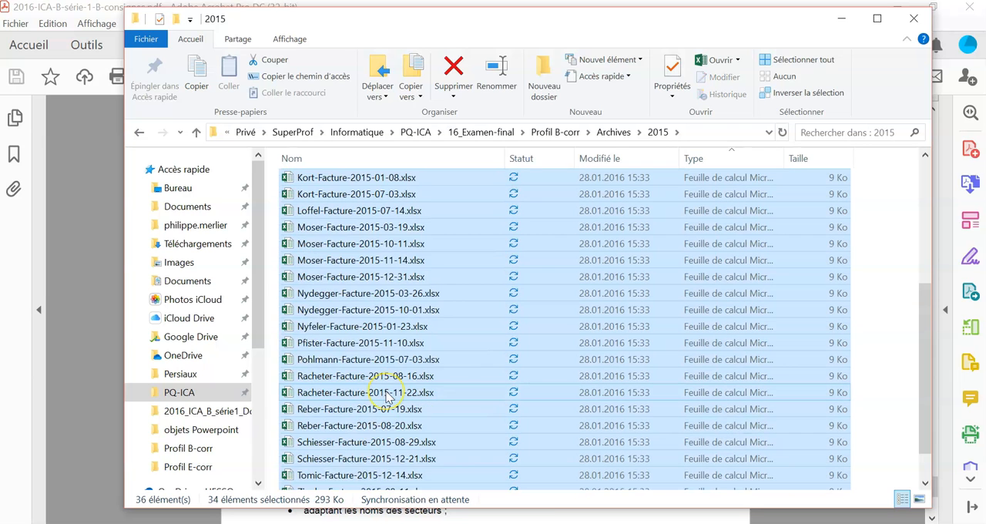
pyautogui.moveTo(378, 231); pyautogui.dragTo(346, 187)
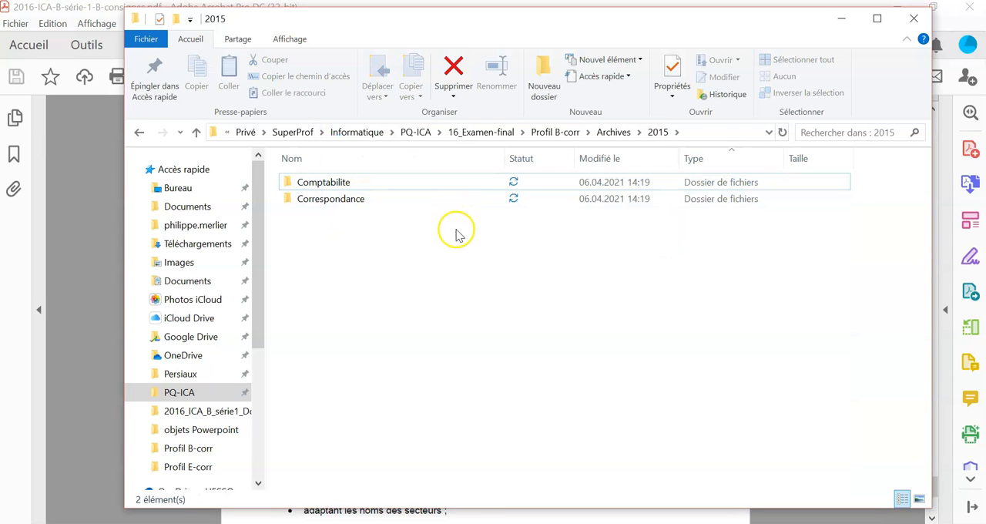
# - Rename the Archives folder in Profil B-corr as "Nom prénom Archives" and dismiss the new e-mail notification
pyautogui.click(560, 131)
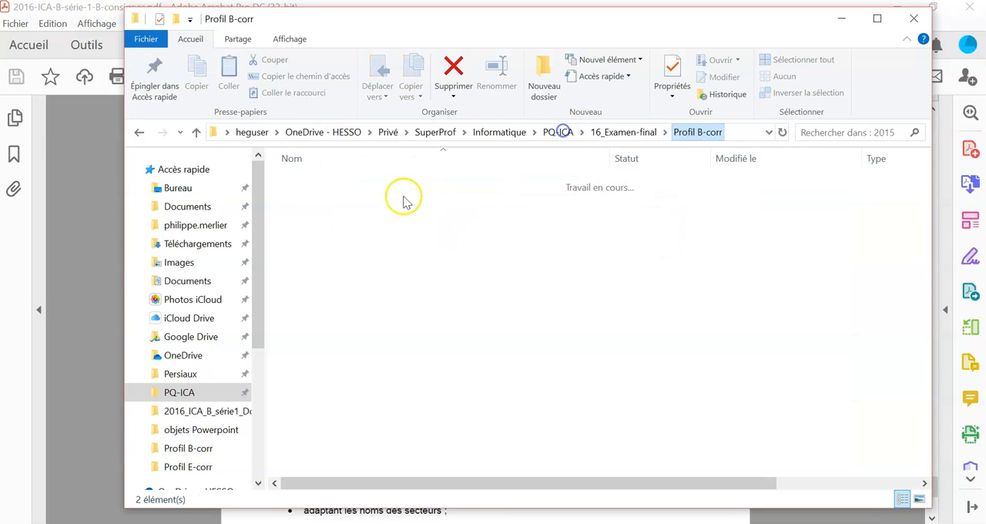
pyautogui.click(320, 215)
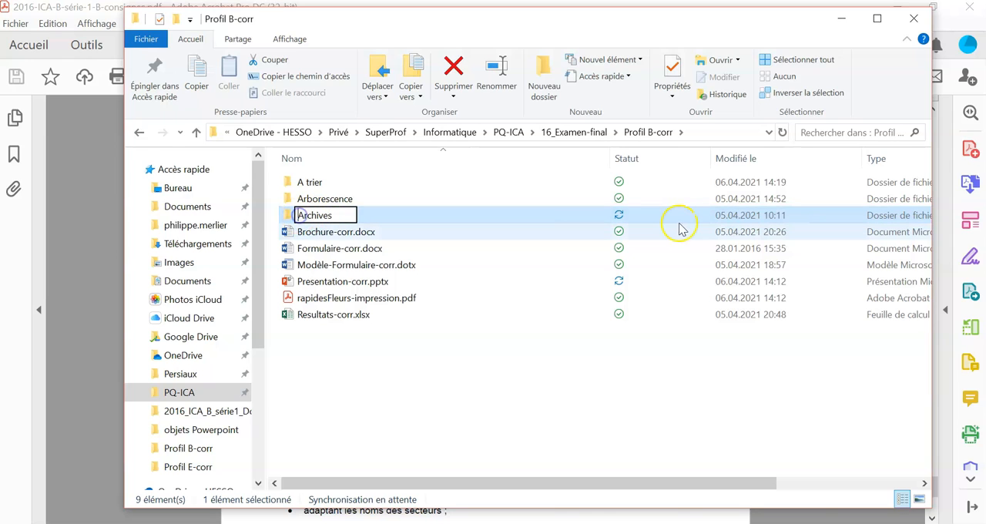
pyautogui.write('Nom prénom')
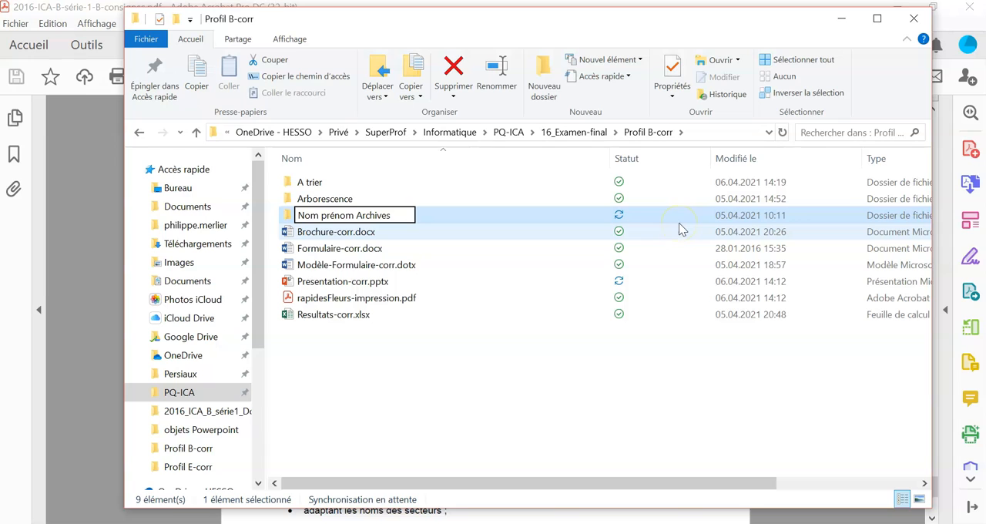
pyautogui.click(679, 222)
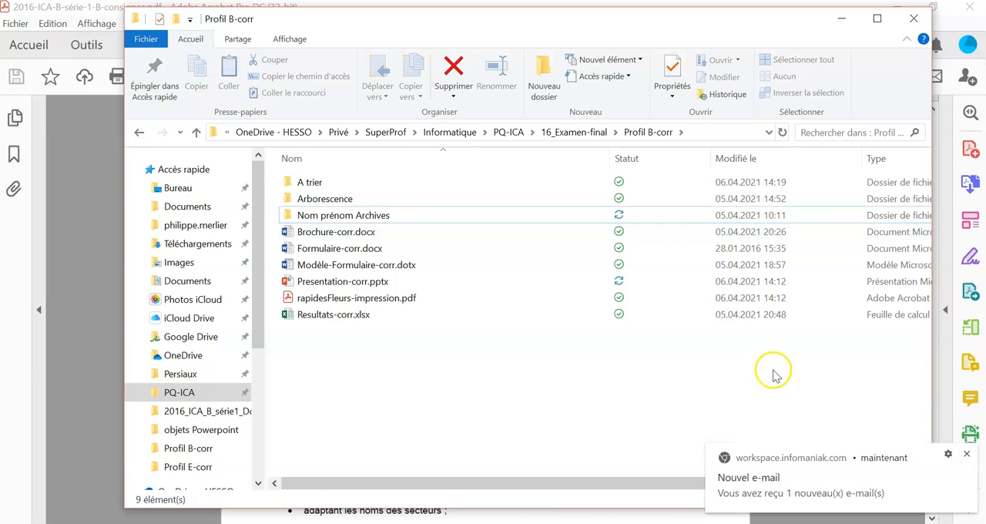
pyautogui.click(968, 455)
pyautogui.click(624, 385)
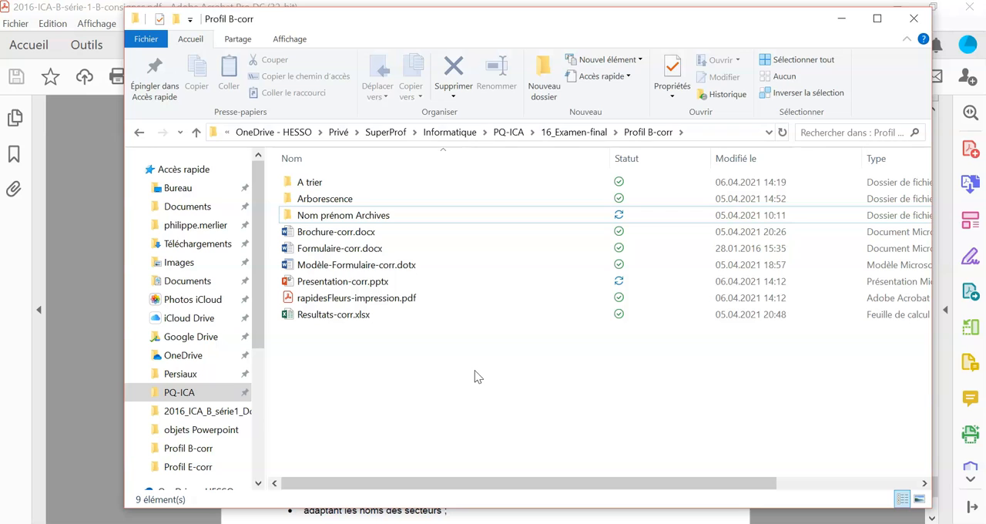
# - Open the Arborescence folder and delete its "Nom prénom arborescence" subfolder
pyautogui.click(312, 200)
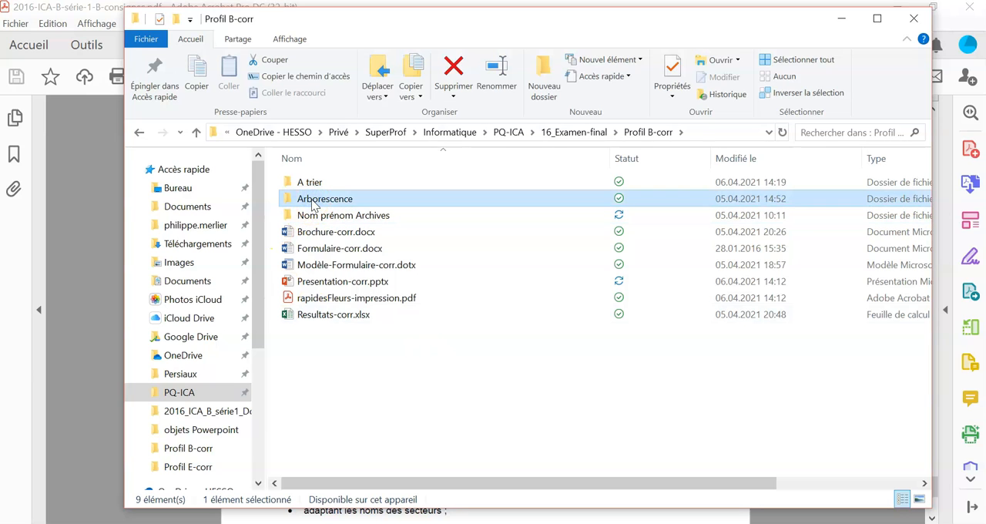
pyautogui.doubleClick(314, 202)
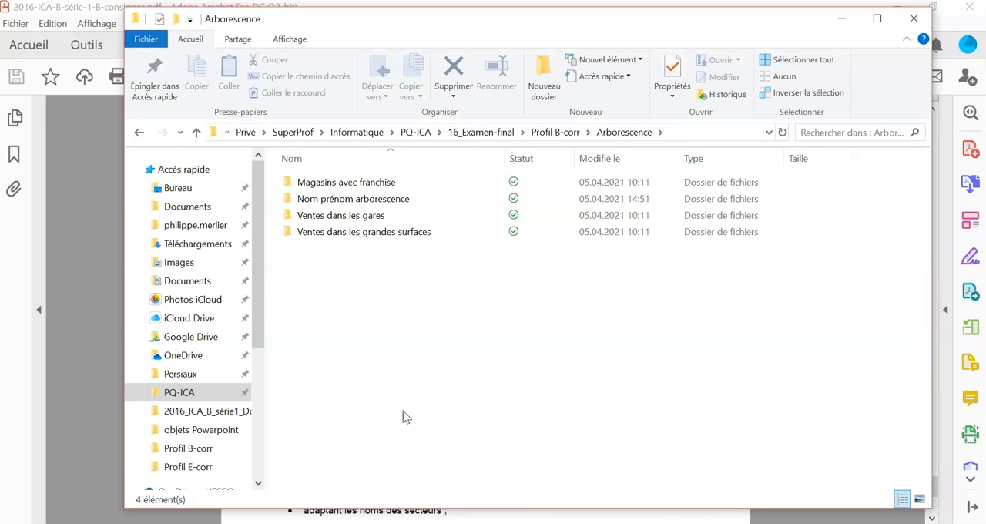
pyautogui.click(393, 188)
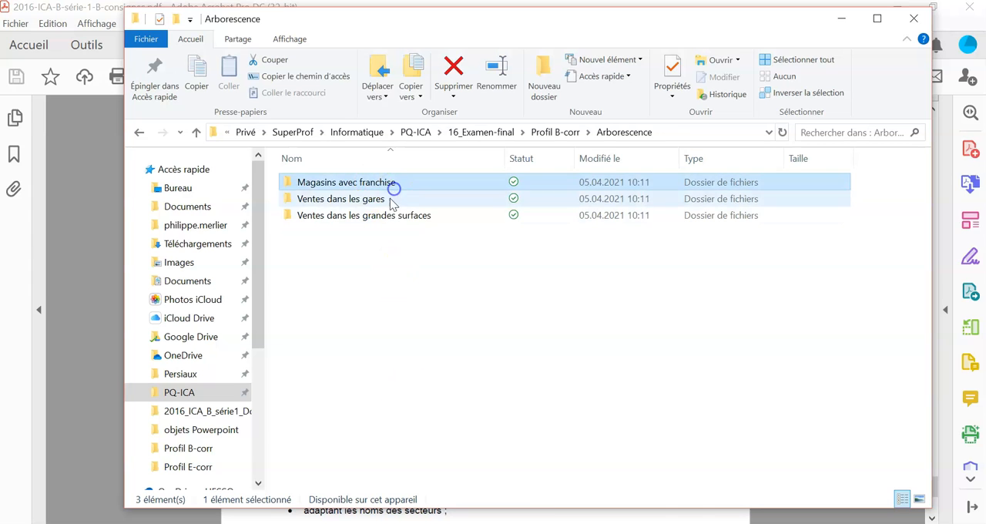
pyautogui.click(388, 199)
pyautogui.click(388, 215)
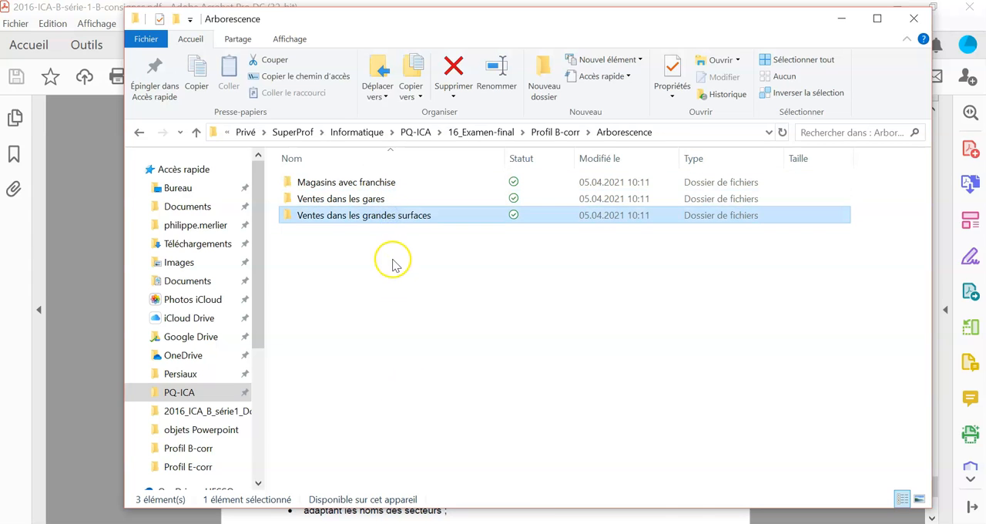
pyautogui.click(393, 263)
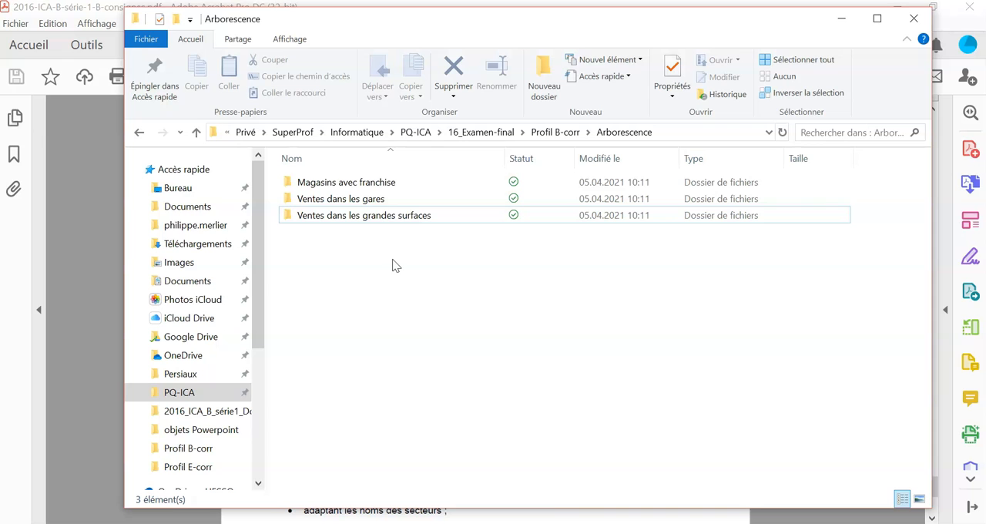
# - Examine the subfolders inside Magasins avec franchise, Ventes dans les gares and Ventes dans les grandes surfaces in Arborescence
pyautogui.click(362, 218)
pyautogui.doubleClick(348, 183)
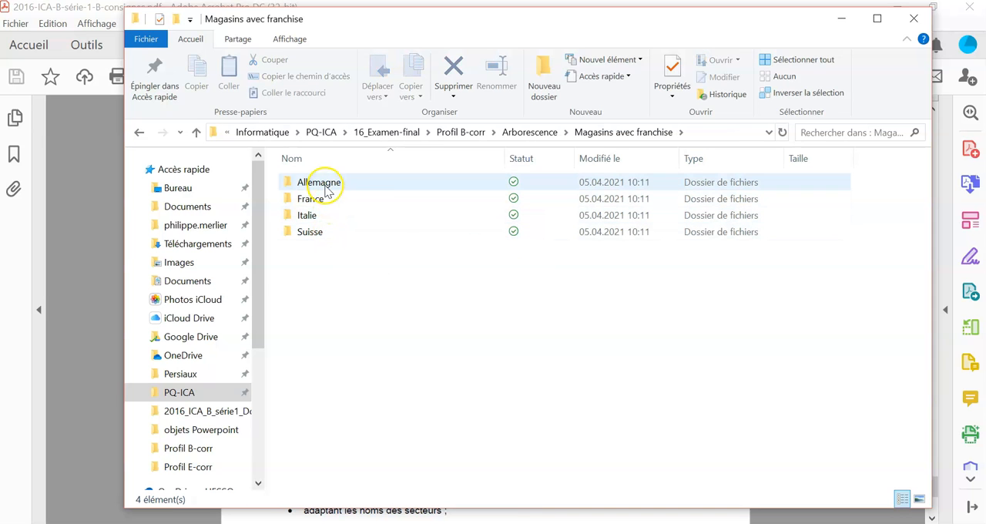
pyautogui.click(532, 131)
pyautogui.doubleClick(342, 199)
pyautogui.click(346, 186)
pyautogui.click(345, 199)
pyautogui.click(345, 213)
pyautogui.click(345, 225)
pyautogui.click(533, 139)
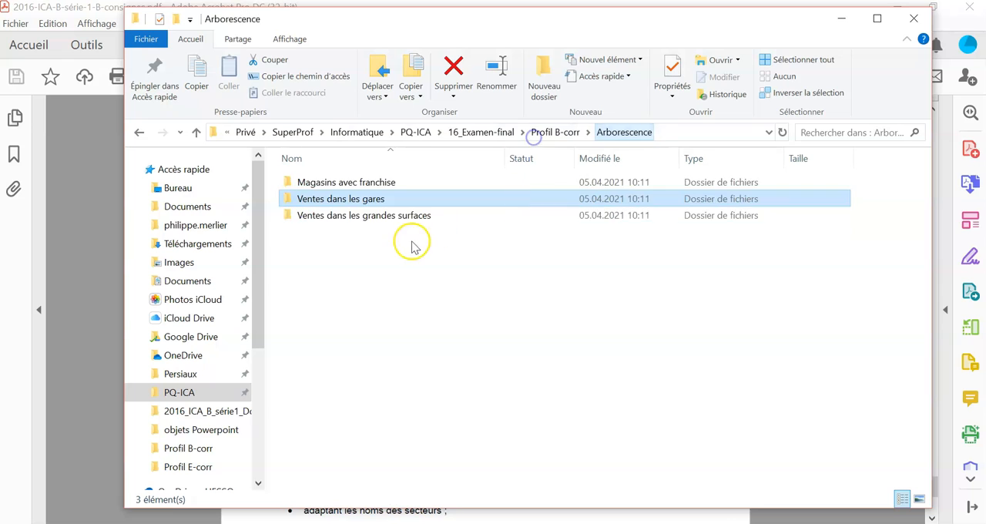
pyautogui.doubleClick(358, 215)
pyautogui.click(349, 182)
pyautogui.click(347, 199)
pyautogui.click(347, 214)
pyautogui.click(346, 230)
pyautogui.click(538, 138)
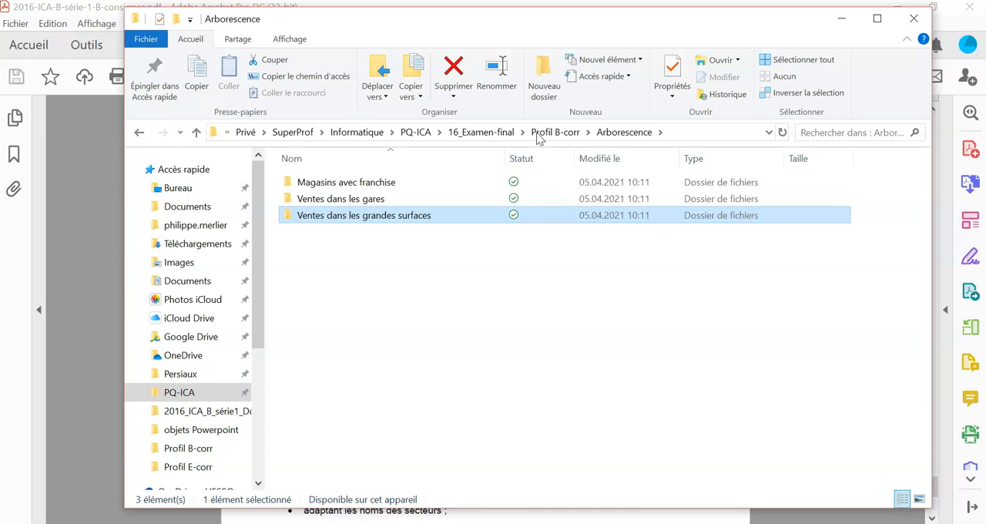
pyautogui.click(347, 185)
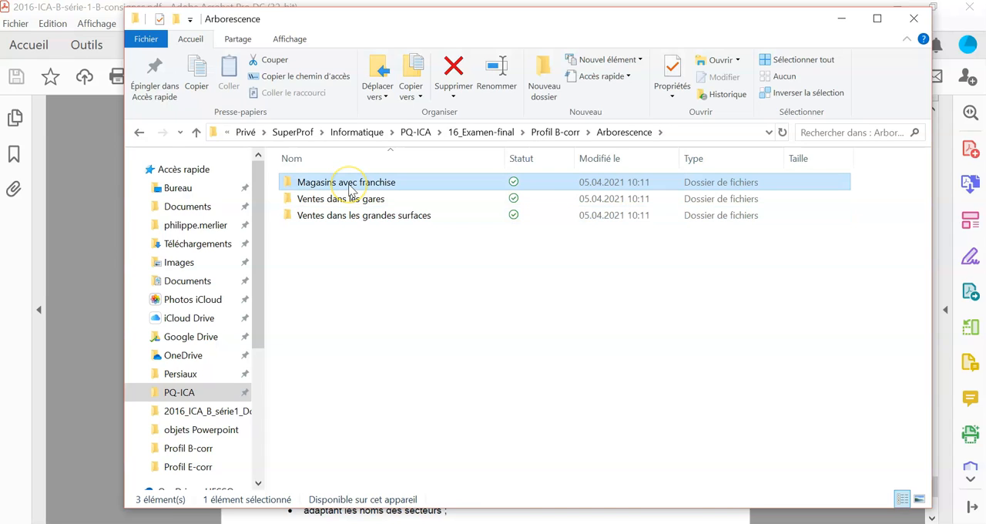
pyautogui.click(394, 183)
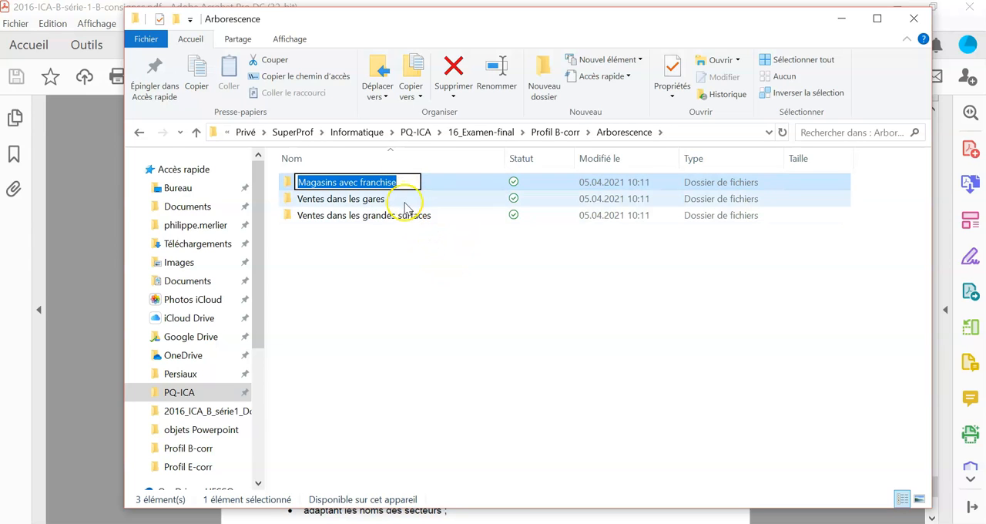
pyautogui.click(400, 201)
pyautogui.click(404, 220)
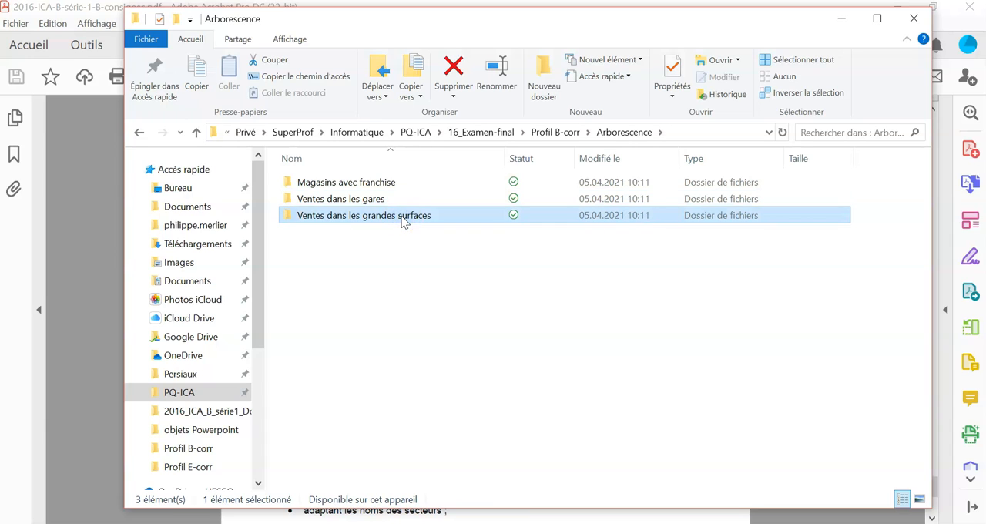
pyautogui.click(400, 200)
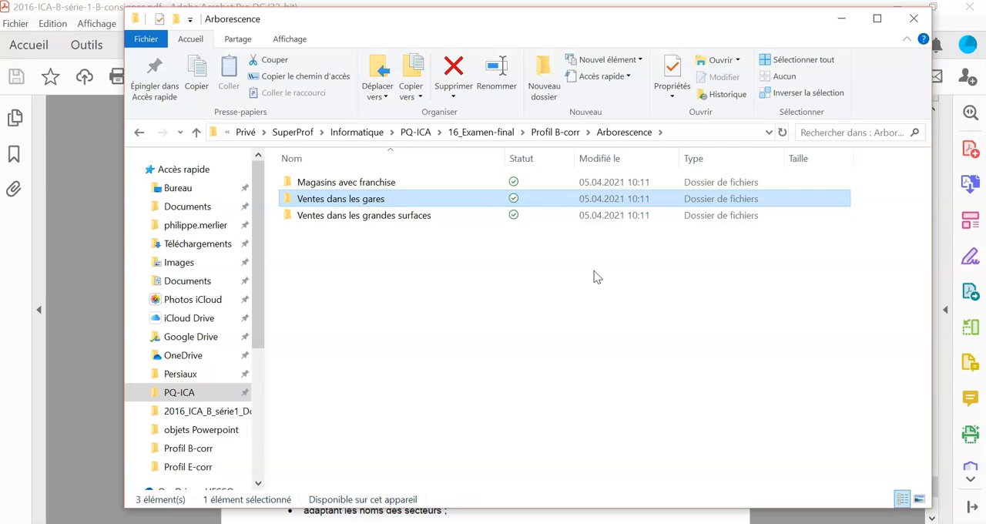
pyautogui.click(485, 216)
pyautogui.click(474, 232)
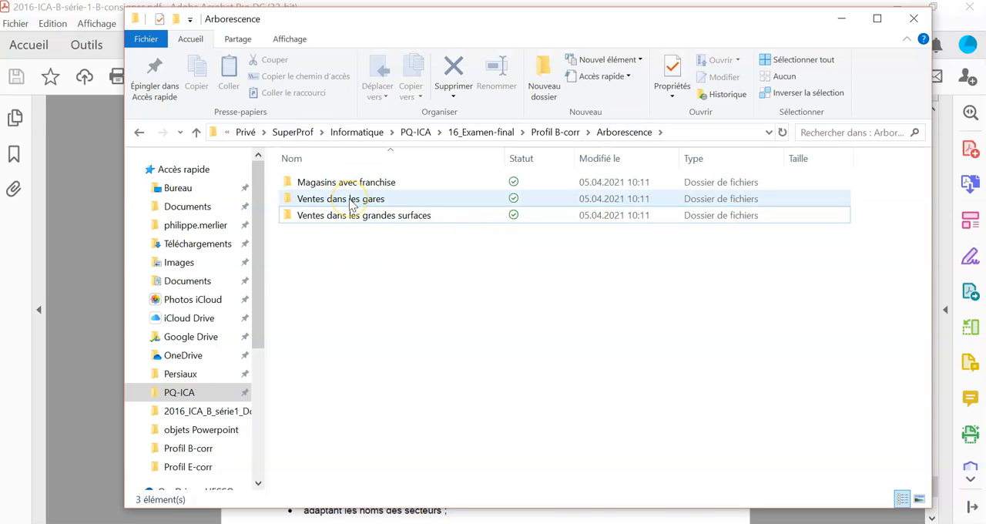
pyautogui.rightClick(308, 240)
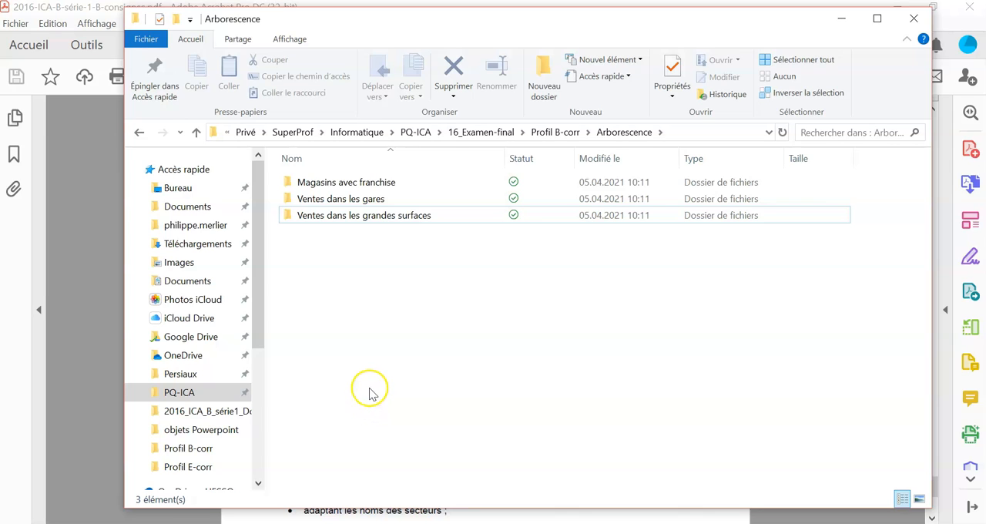
pyautogui.click(401, 238)
pyautogui.click(331, 182)
pyautogui.click(328, 198)
pyautogui.click(332, 214)
pyautogui.click(332, 199)
pyautogui.click(333, 182)
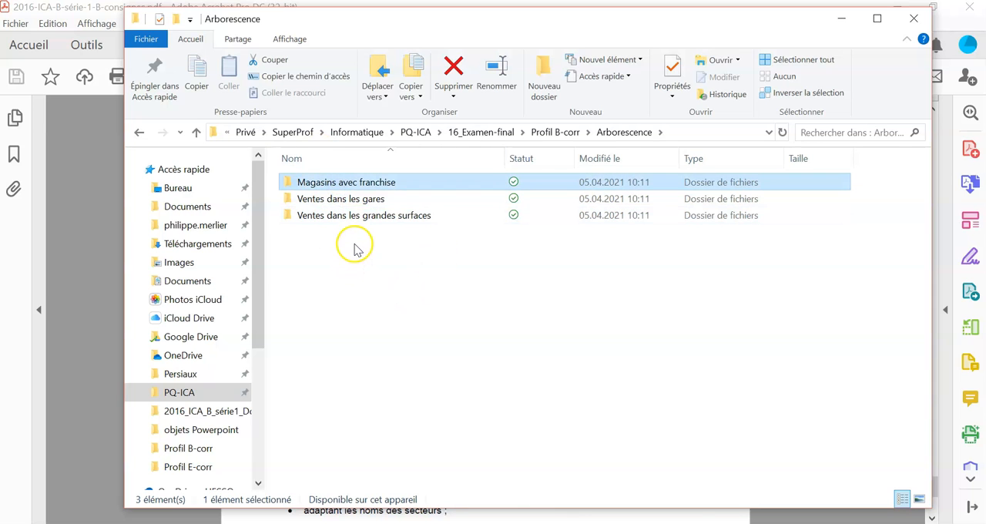
pyautogui.click(353, 246)
# - Create a new folder named "nom prénom Arborescence" inside the Arborescence folder
pyautogui.rightClick(400, 264)
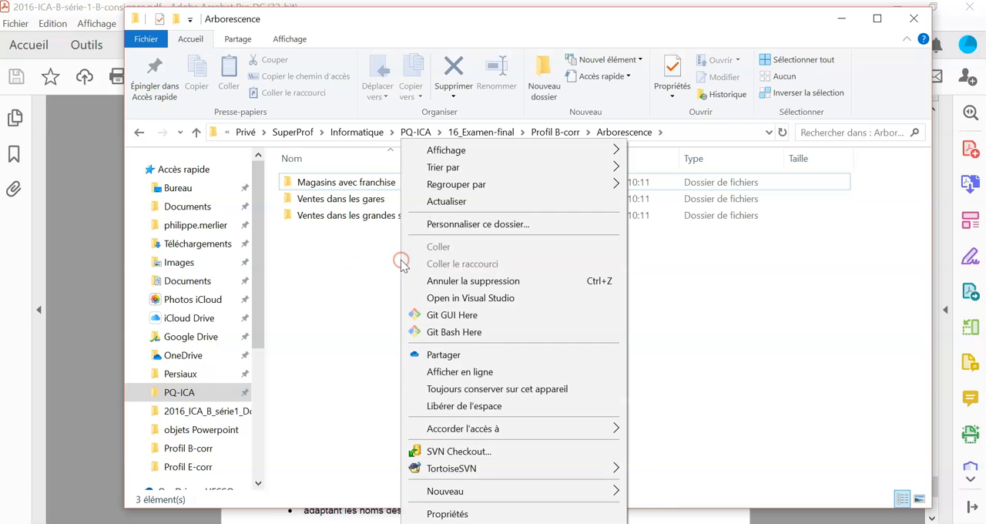
pyautogui.click(499, 491)
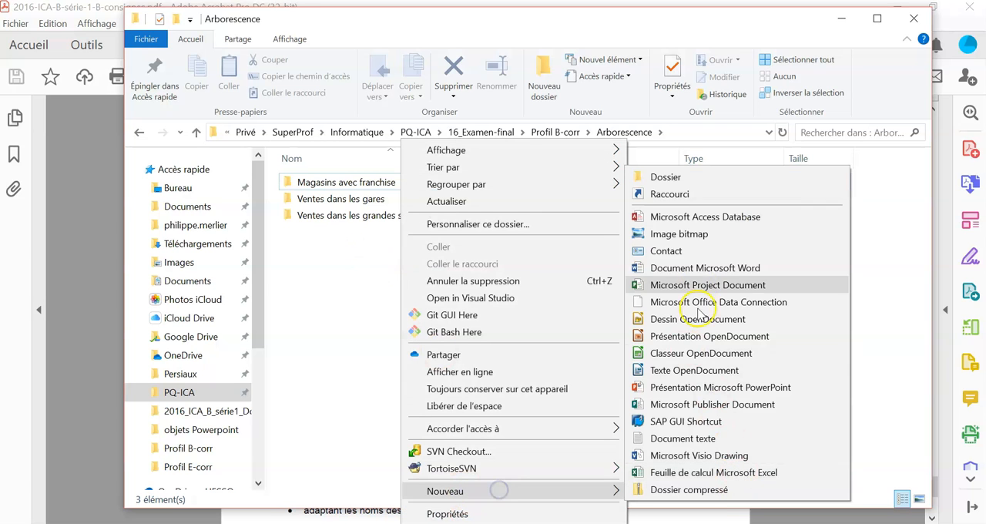
pyautogui.click(680, 179)
pyautogui.write('Arborescence')
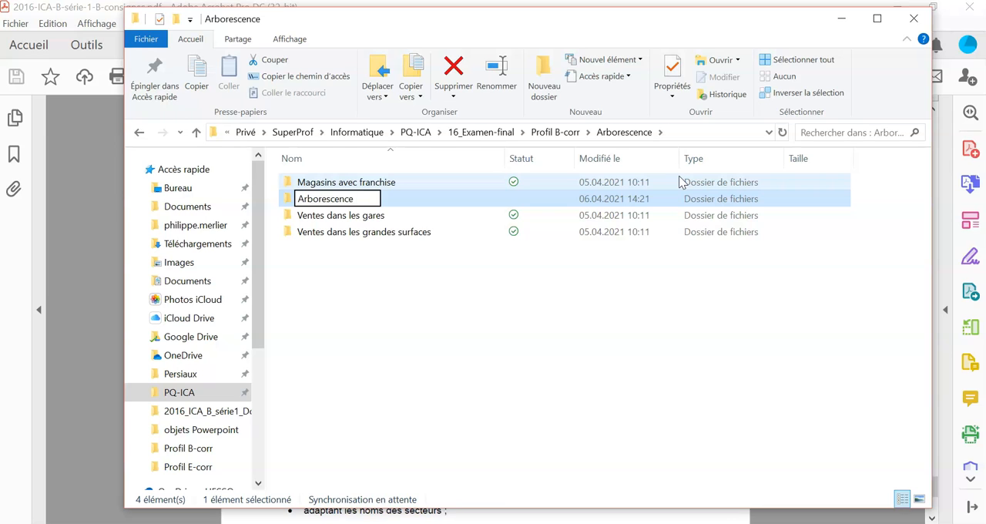
pyautogui.write('nom prénom')
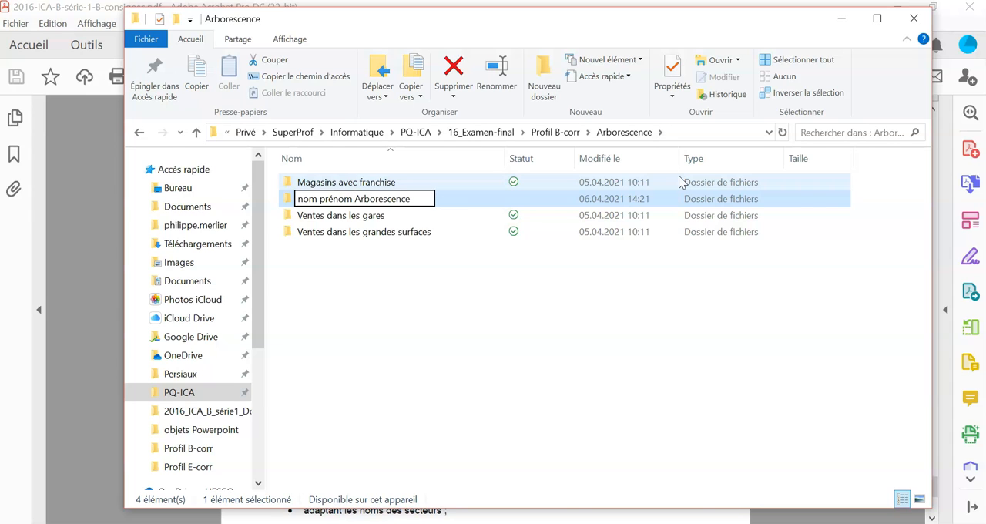
pyautogui.click(485, 244)
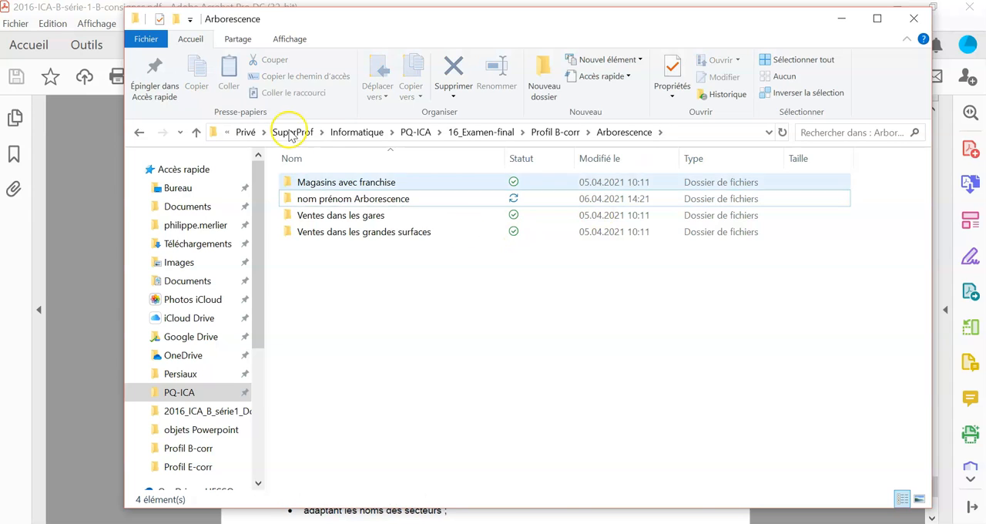
# - Open the "nom prénom Arborescence" folder and create a subfolder named "Allemagne" in it
pyautogui.doubleClick(339, 198)
pyautogui.rightClick(355, 209)
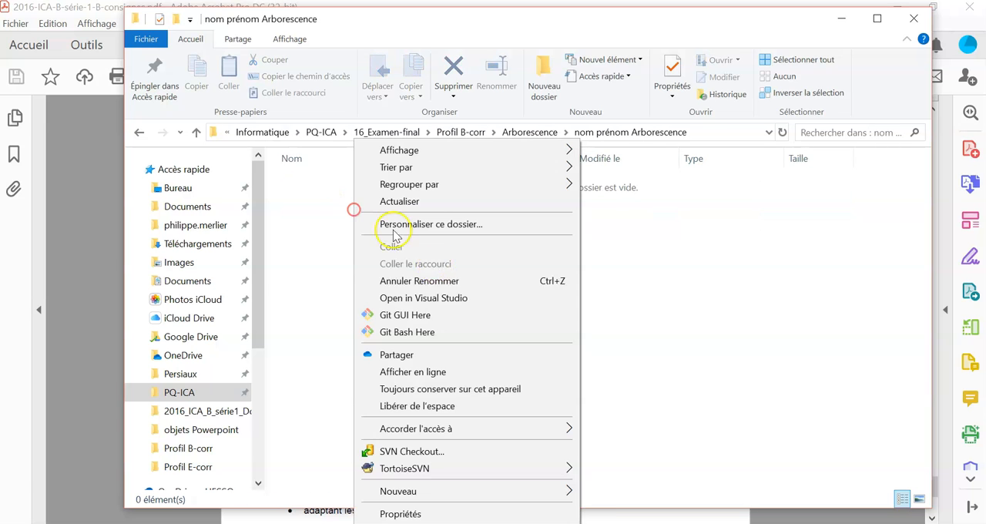
pyautogui.click(442, 485)
pyautogui.click(658, 177)
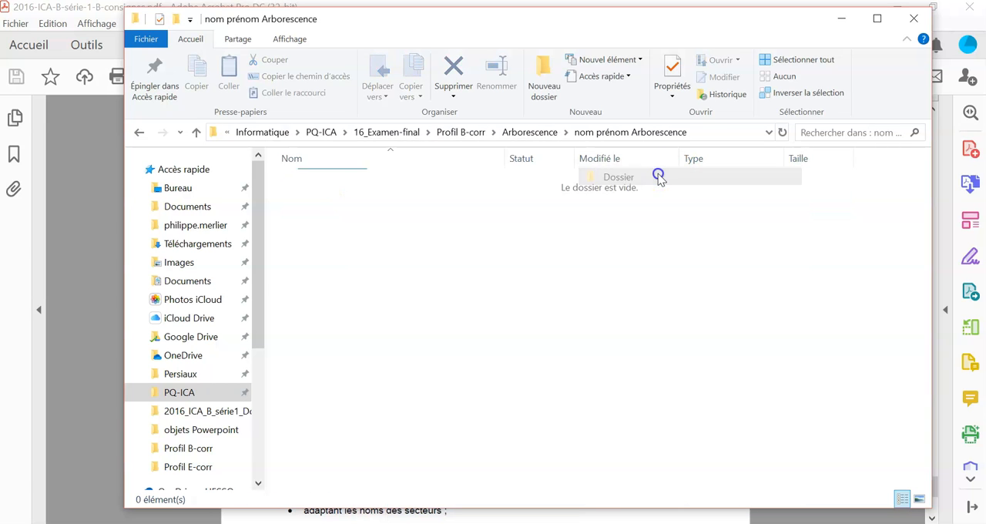
pyautogui.write('Allemagne')
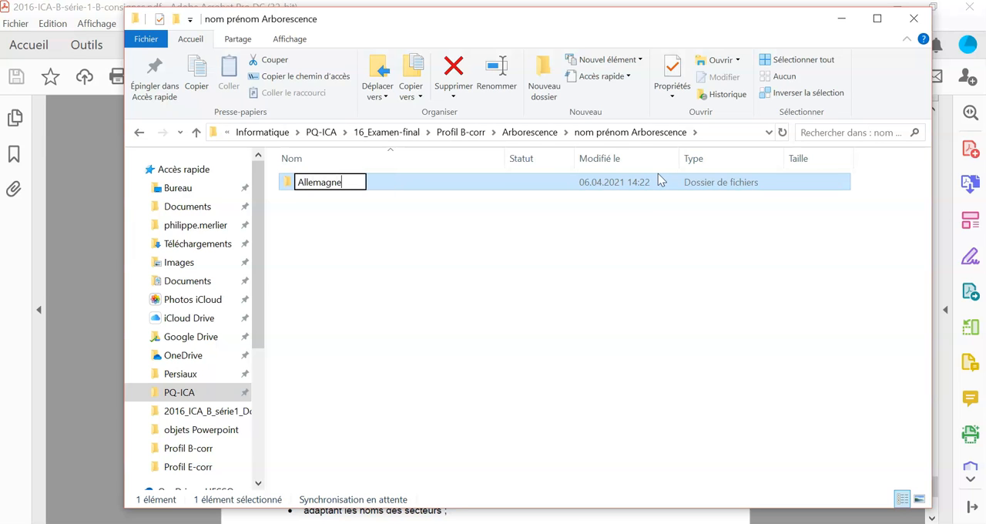
pyautogui.click(658, 173)
# - Create a second country subfolder named "France" in "nom prénom Arborescence"
pyautogui.rightClick(445, 220)
pyautogui.moveTo(539, 489)
pyautogui.click(747, 179)
pyautogui.write('Fr')
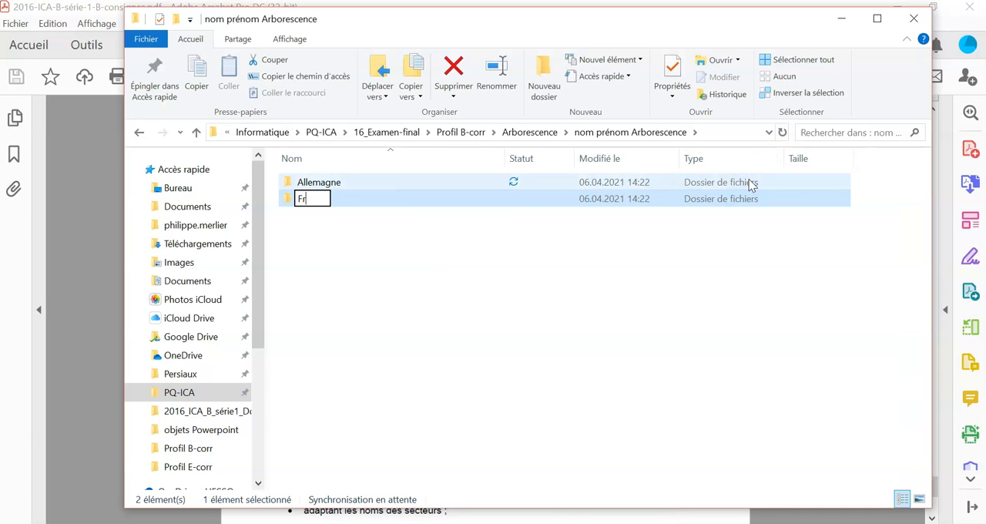
pyautogui.click(341, 308)
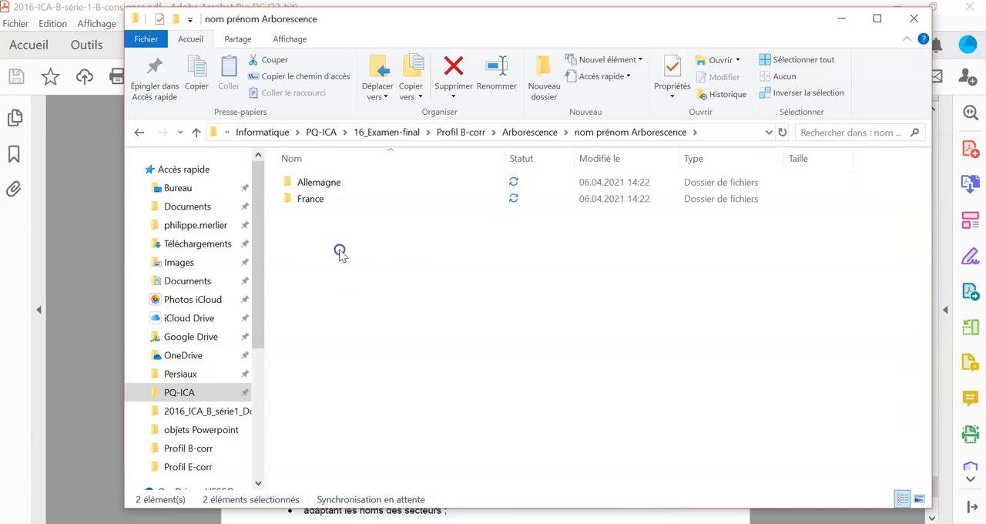
# - Add a country subfolder named "Italie" to "nom prénom Arborescence"
pyautogui.rightClick(341, 241)
pyautogui.moveTo(445, 491)
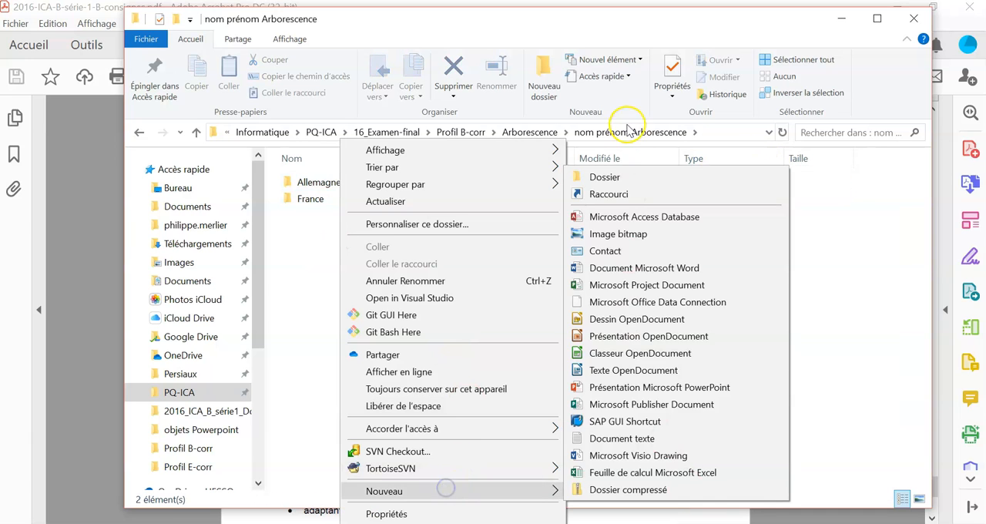
pyautogui.click(629, 178)
pyautogui.write('Italie')
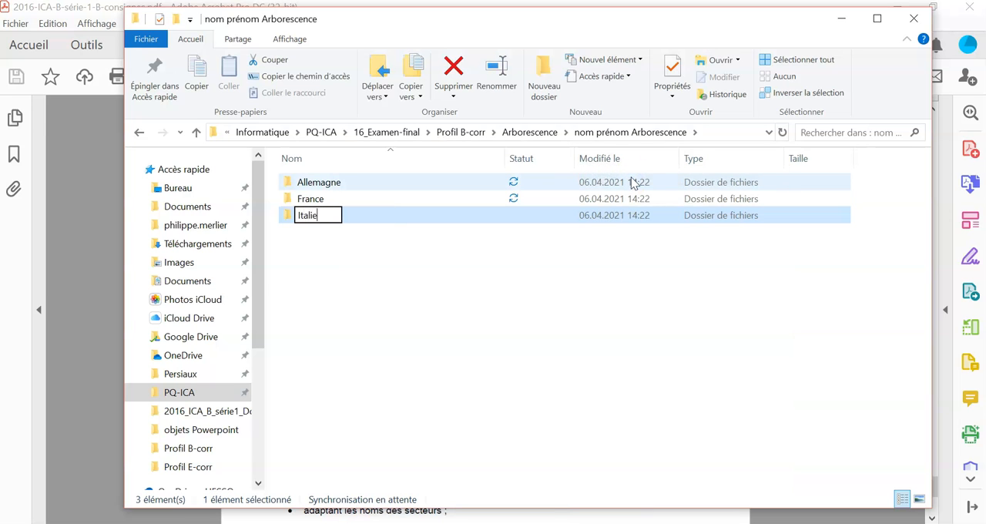
pyautogui.click(394, 277)
# - Add a country subfolder named "Suisse" to "nom prénom Arborescence"
pyautogui.rightClick(395, 265)
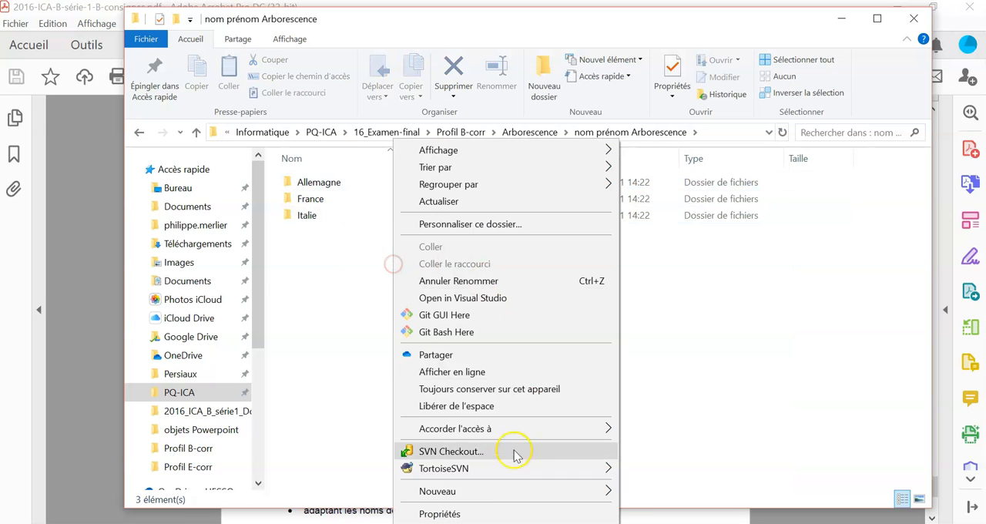
pyautogui.moveTo(472, 495)
pyautogui.click(649, 177)
pyautogui.write('S')
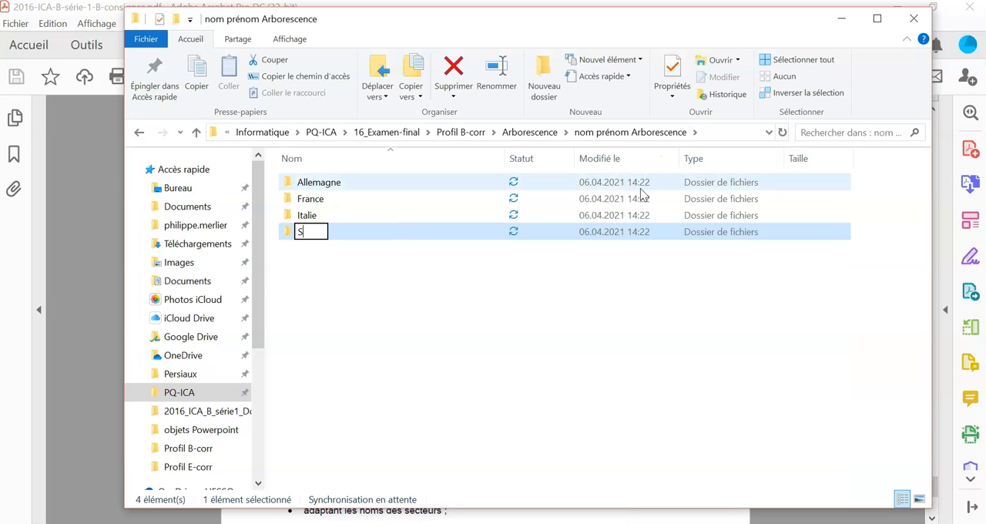
pyautogui.write('uisse')
pyautogui.click(408, 287)
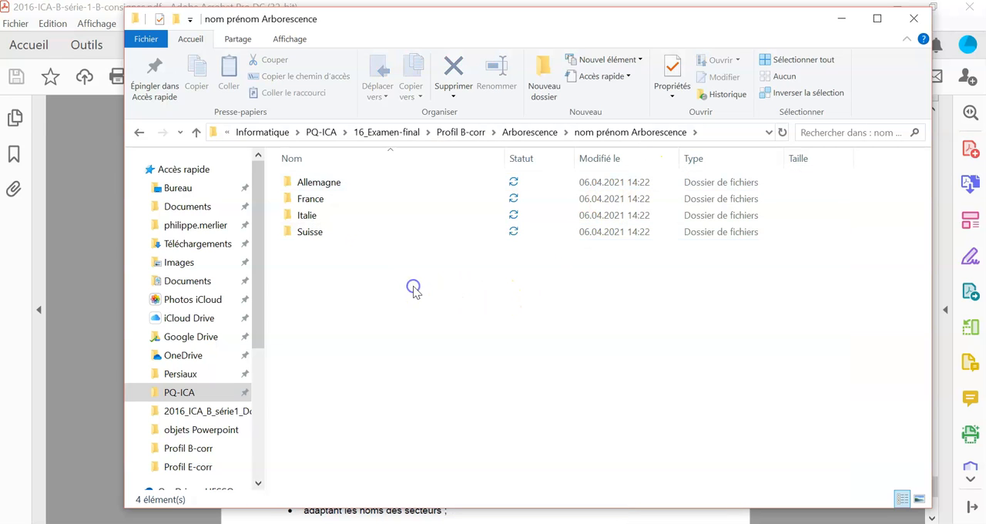
# - Add a country subfolder named "Autriche" to "nom prénom Arborescence"
pyautogui.rightClick(402, 279)
pyautogui.moveTo(493, 490)
pyautogui.click(696, 177)
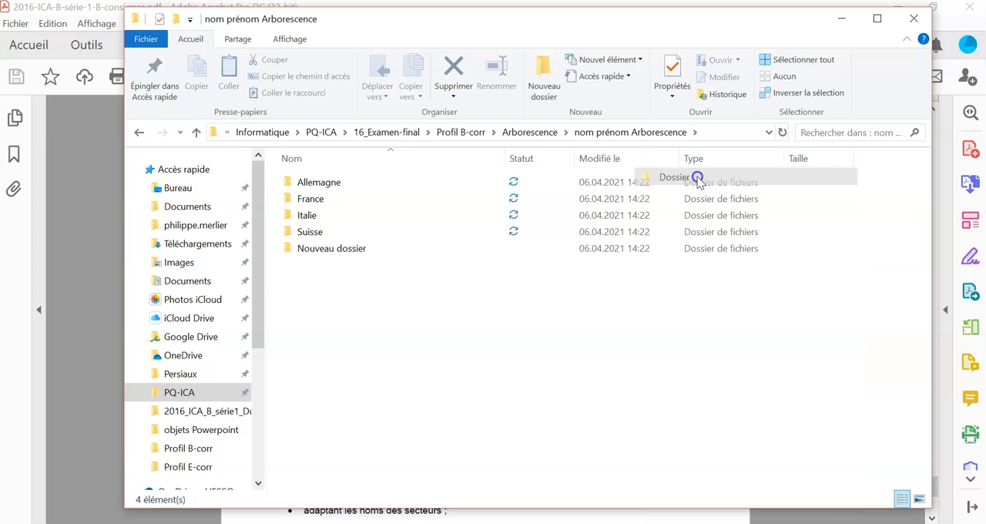
pyautogui.write('A')
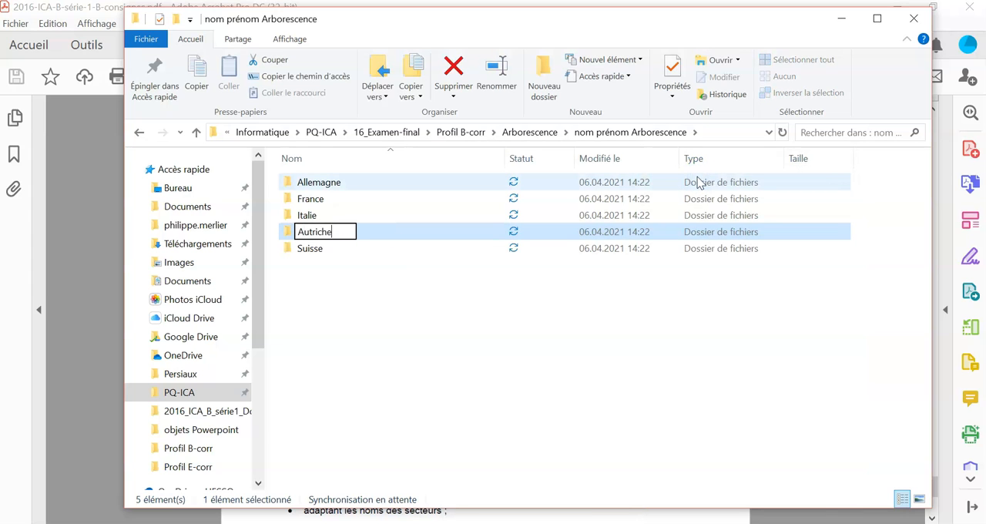
pyautogui.write('utriche')
pyautogui.press('Return')
# - Check the country subfolders in Magasins avec franchise and return to the "nom prénom Arborescence" folder
pyautogui.click(527, 132)
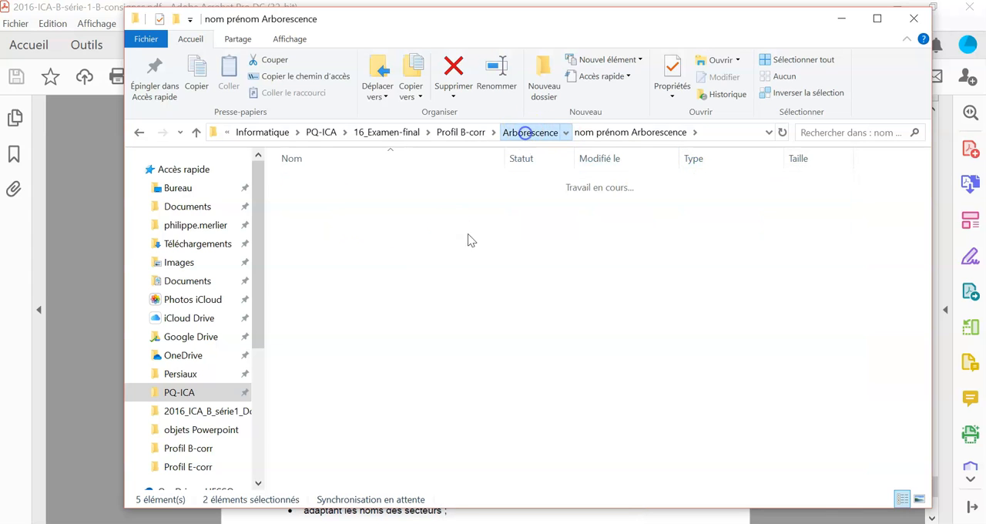
pyautogui.doubleClick(326, 183)
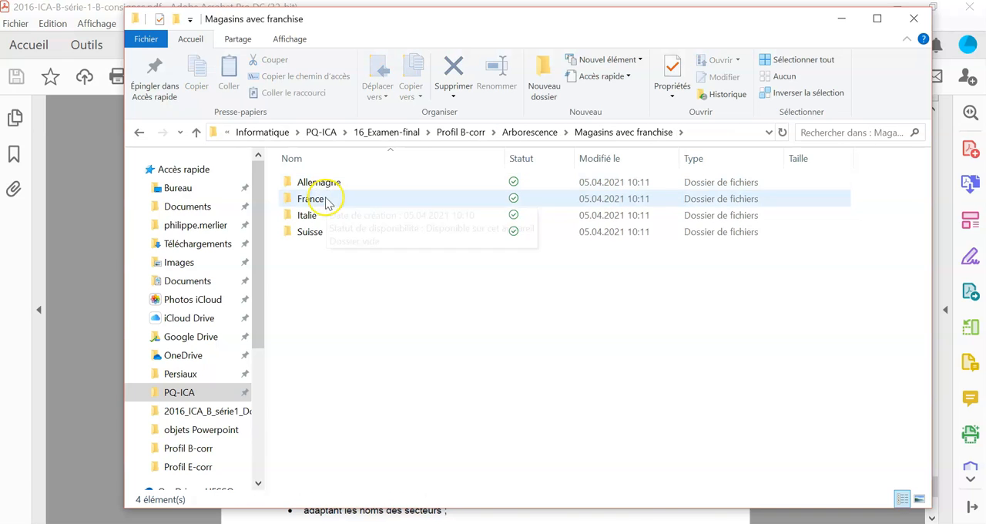
pyautogui.click(544, 132)
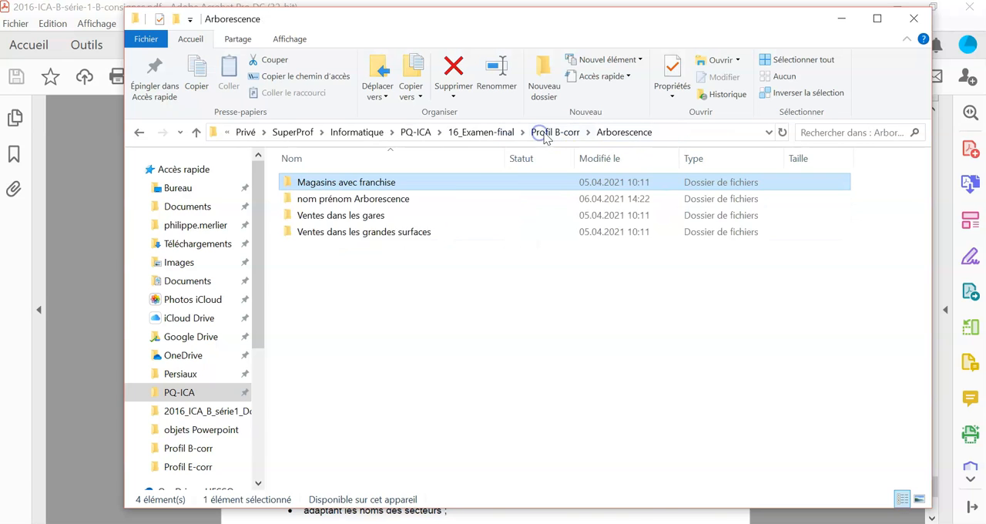
pyautogui.doubleClick(326, 199)
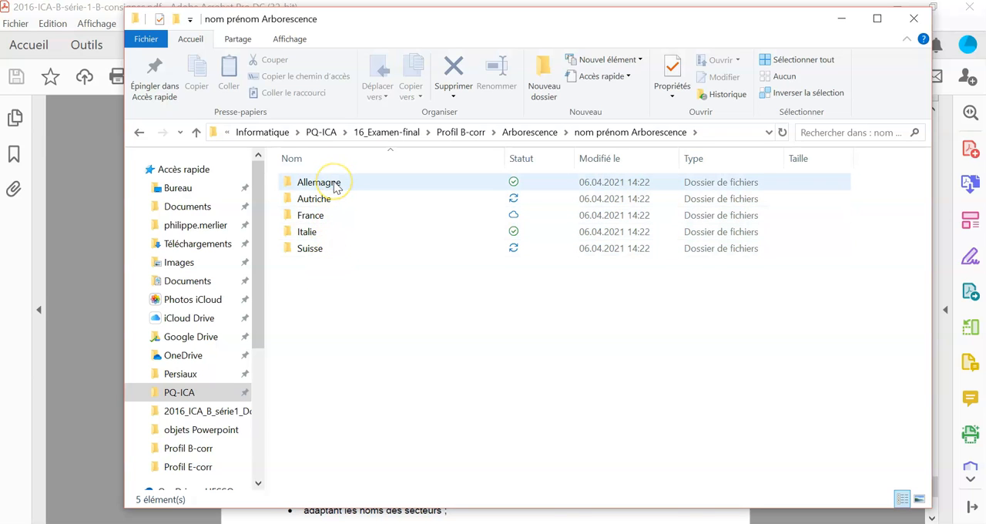
# - Open the Allemagne folder and create a subfolder named "Franchising Service" in it
pyautogui.doubleClick(335, 185)
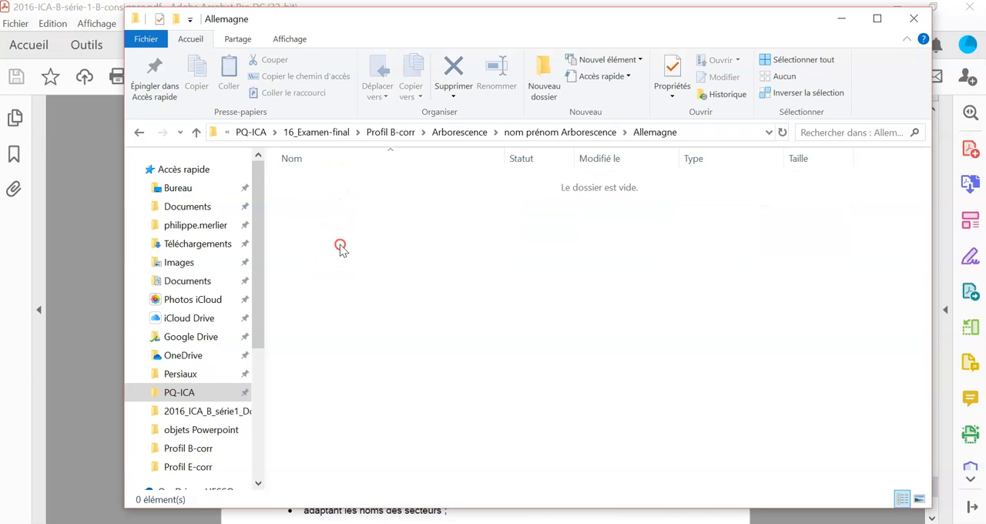
pyautogui.rightClick(341, 245)
pyautogui.moveTo(395, 494)
pyautogui.click(672, 175)
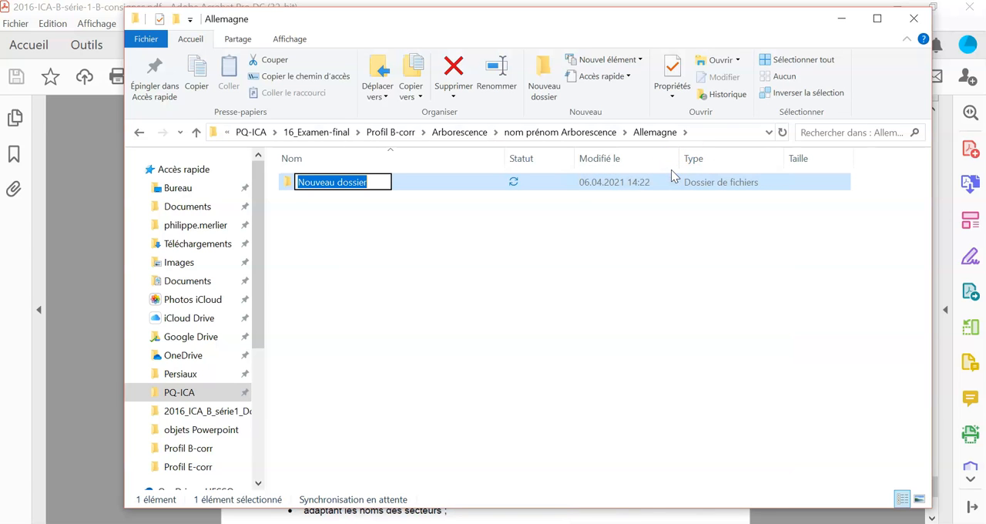
pyautogui.write('F')
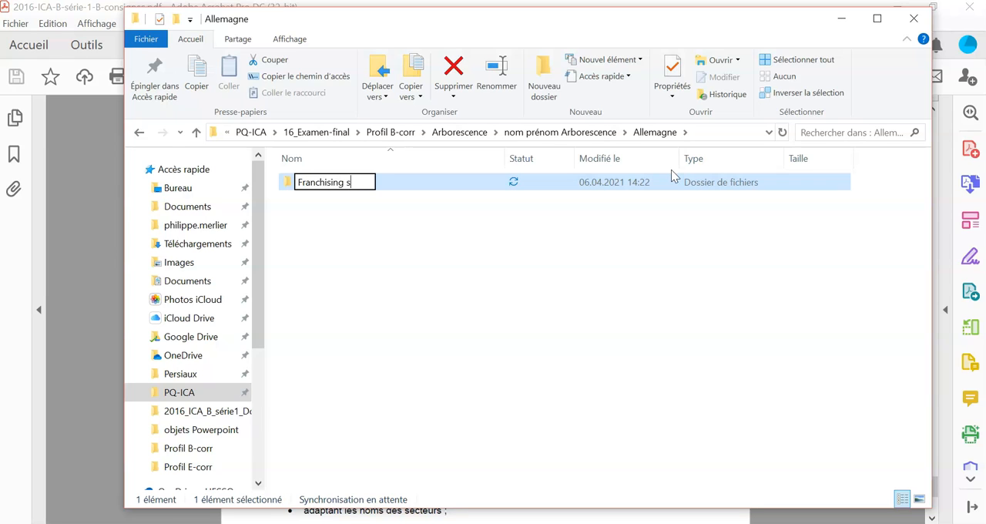
pyautogui.write('ranchising Service')
pyautogui.click(418, 232)
# - Create a second subfolder named "Supermarket Service" inside the Allemagne folder
pyautogui.rightClick(378, 223)
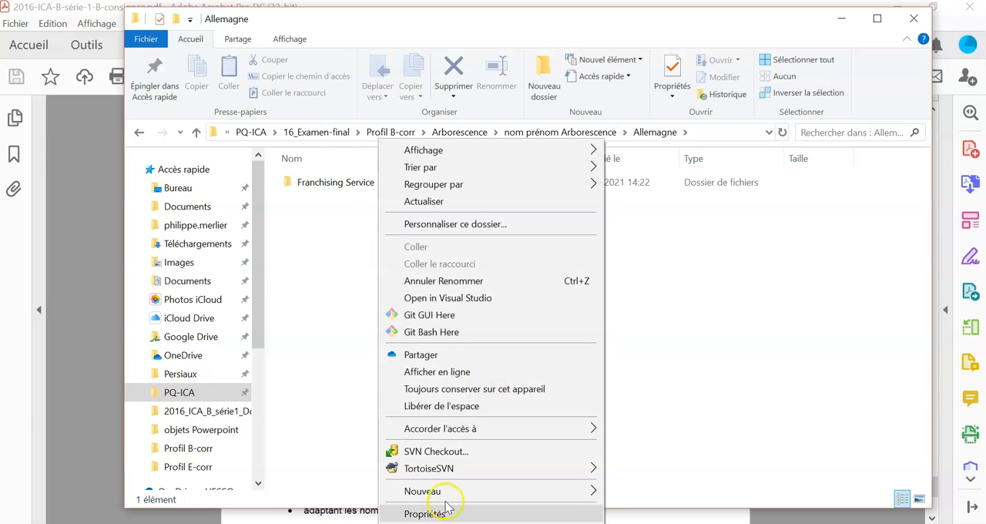
pyautogui.moveTo(429, 490)
pyautogui.click(625, 178)
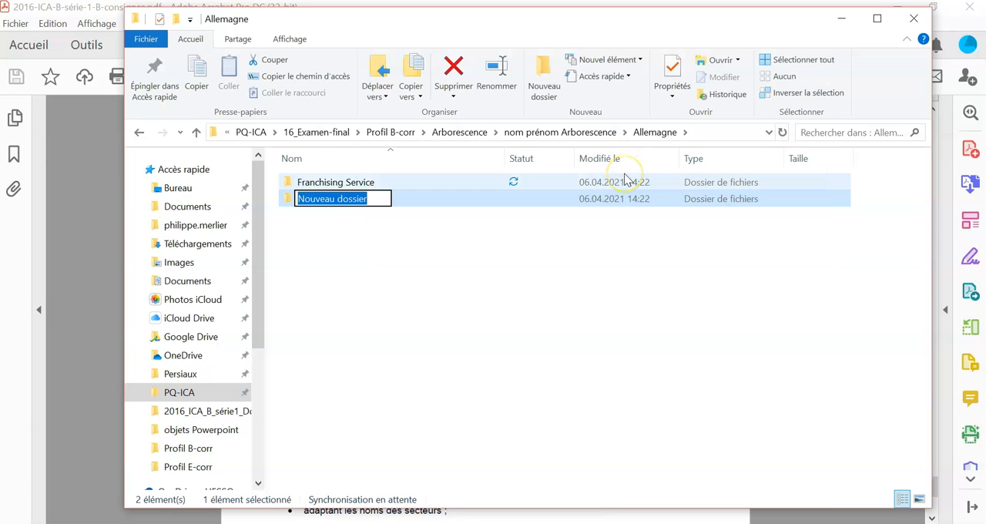
pyautogui.write('Supermarket Service')
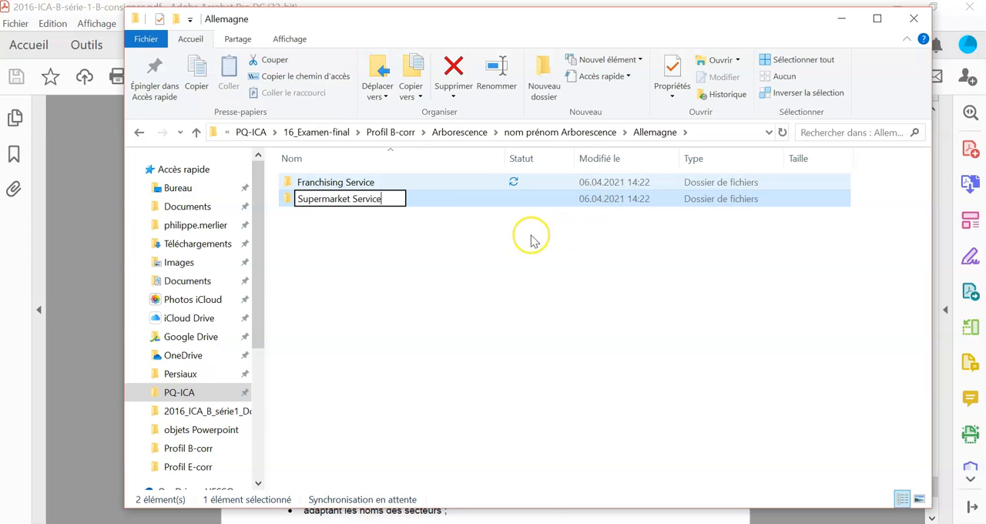
pyautogui.click(431, 230)
# - Create a third subfolder named "Shop Service" inside the Allemagne folder
pyautogui.rightClick(332, 231)
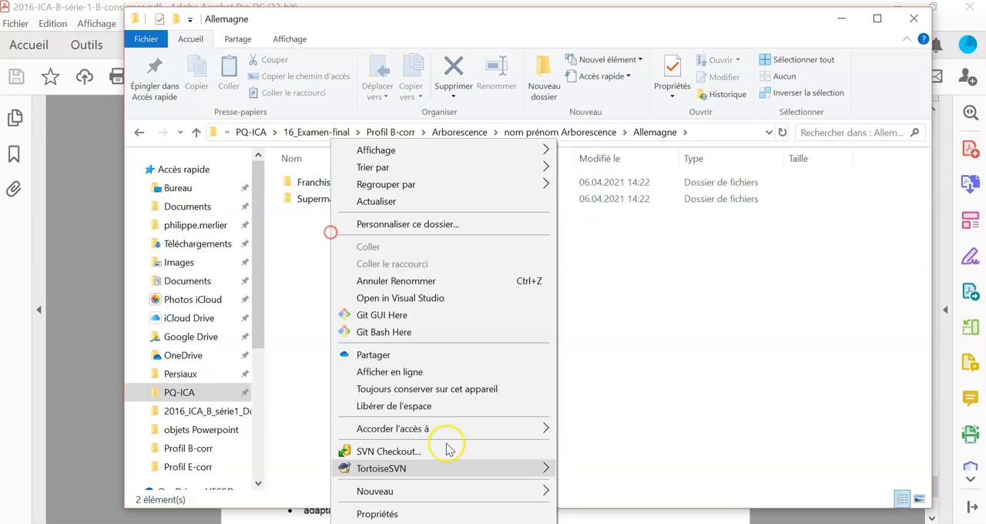
pyautogui.moveTo(431, 490)
pyautogui.click(593, 176)
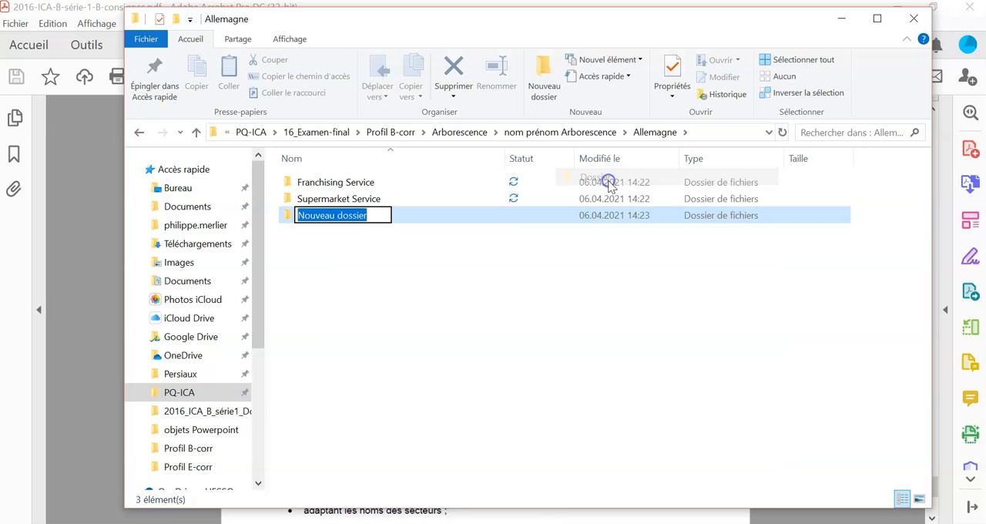
pyautogui.write('Shop Service')
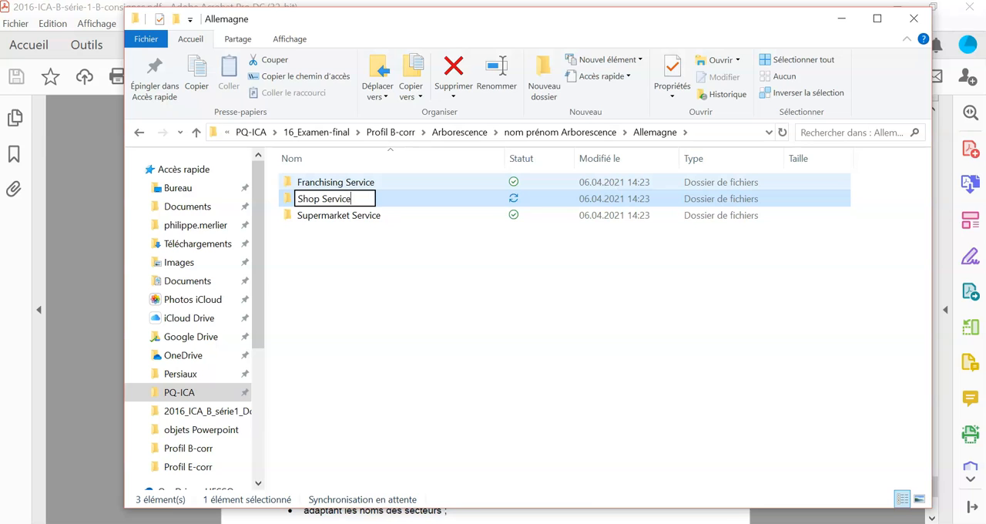
pyautogui.click(362, 277)
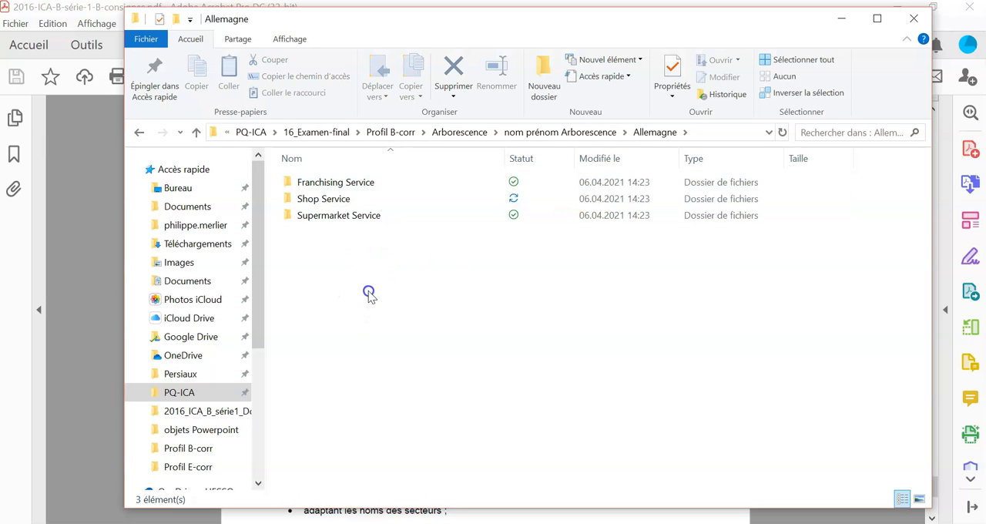
# - Copy the three service folders from Allemagne into the Autriche folder of "nom prénom Arborescence"
pyautogui.moveTo(369, 292); pyautogui.dragTo(344, 171)
pyautogui.rightClick(341, 199)
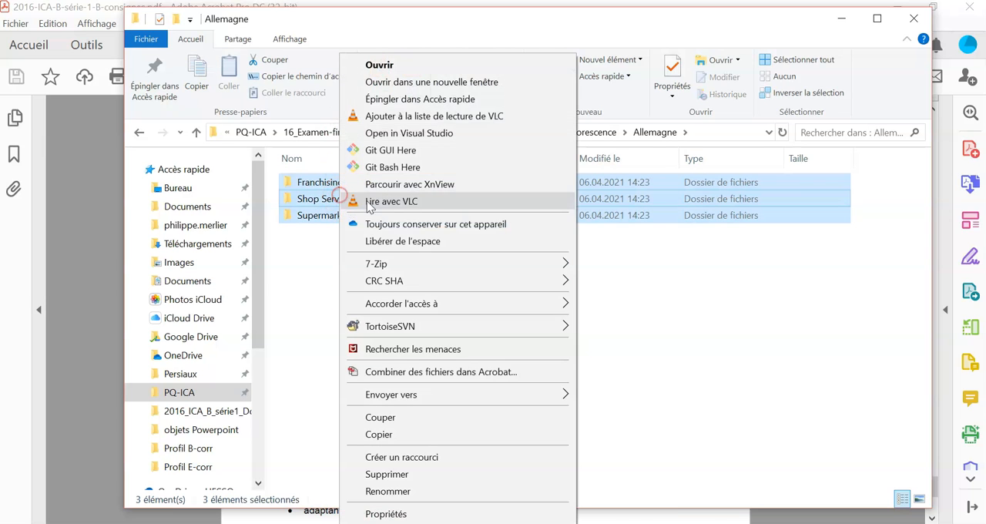
pyautogui.click(413, 434)
pyautogui.click(571, 132)
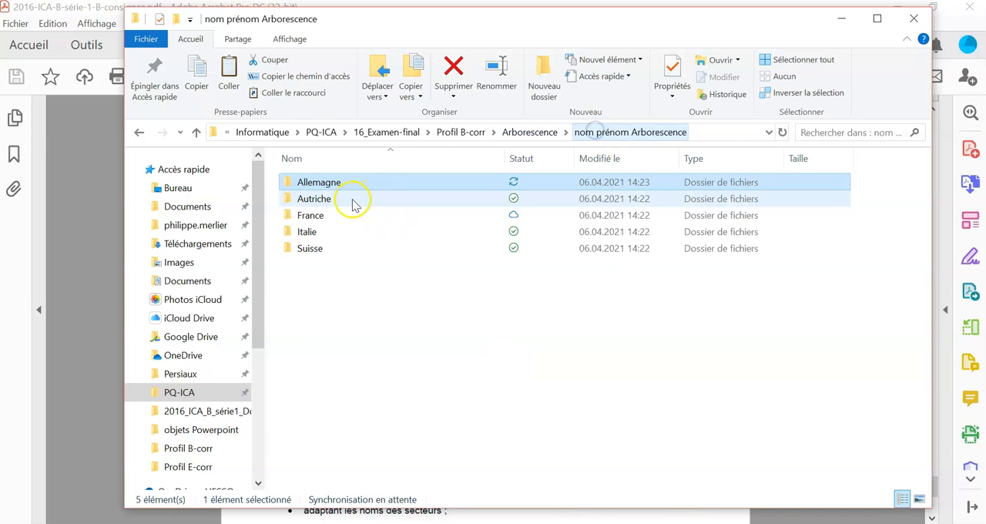
pyautogui.click(339, 202)
pyautogui.doubleClick(338, 201)
pyautogui.hotkey('ctrl', 'v')
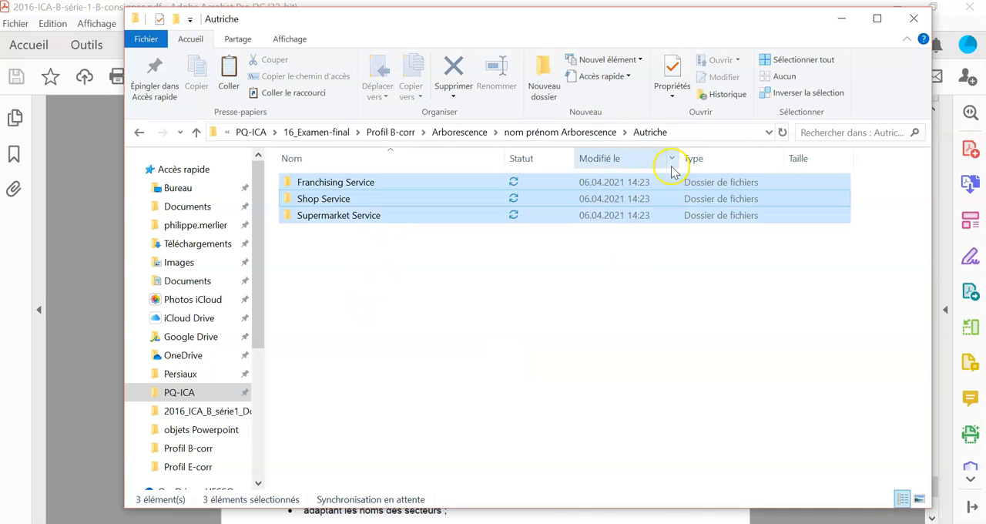
# - Paste the copied Franchising, Shop and Supermarket Service folders into the France and Italie folders
pyautogui.click(565, 137)
pyautogui.doubleClick(341, 215)
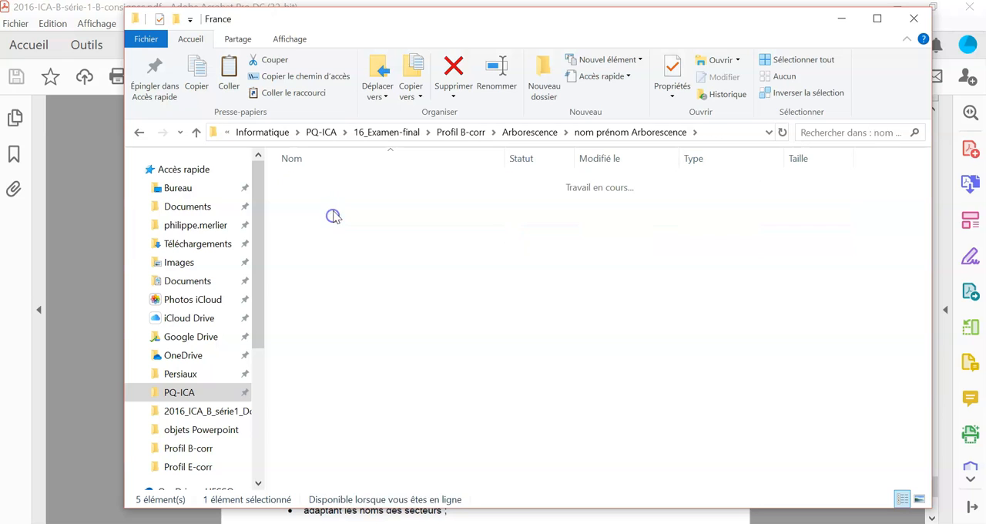
pyautogui.hotkey('ctrl', 'v')
pyautogui.click(622, 132)
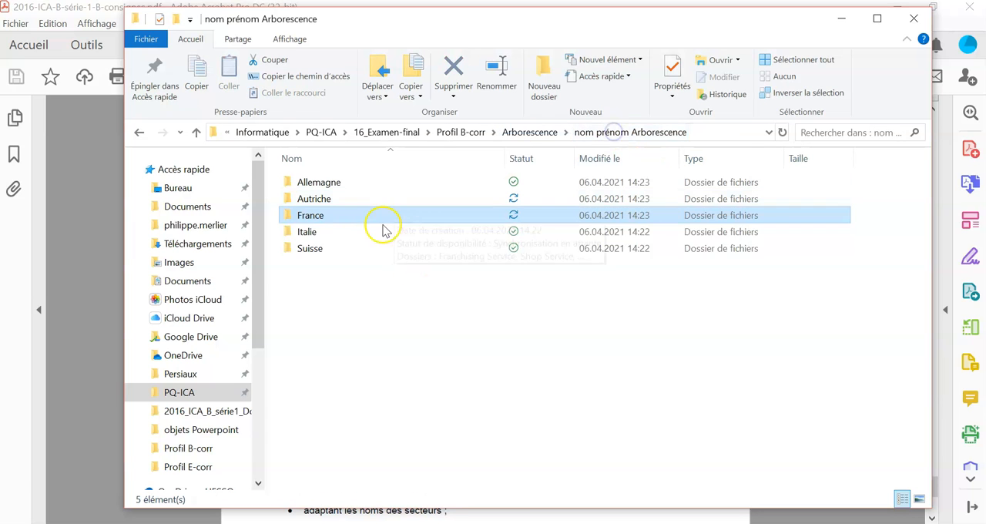
pyautogui.doubleClick(333, 232)
pyautogui.hotkey('ctrl', 'v')
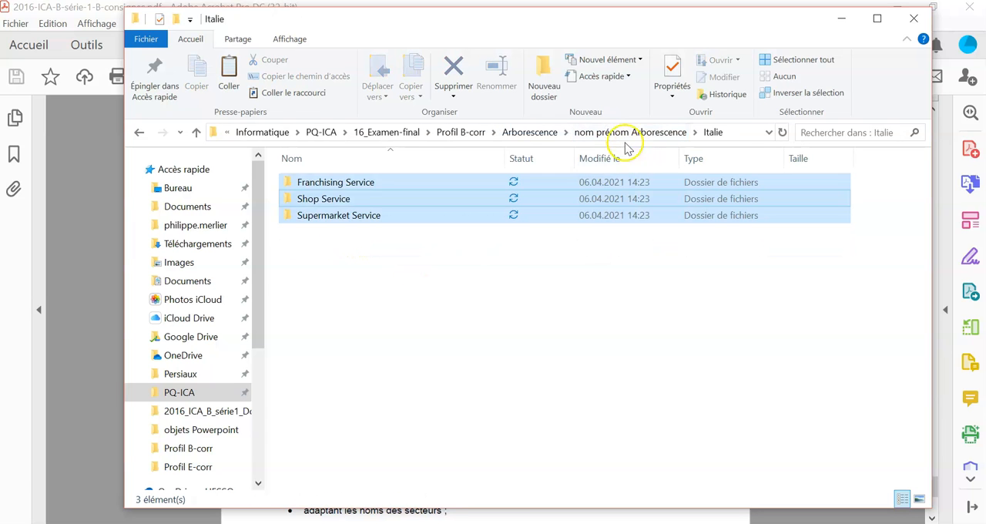
# - Paste the three copied service folders into the Suisse folder and return to "nom prénom Arborescence"
pyautogui.click(592, 132)
pyautogui.doubleClick(327, 251)
pyautogui.hotkey('ctrl', 'v')
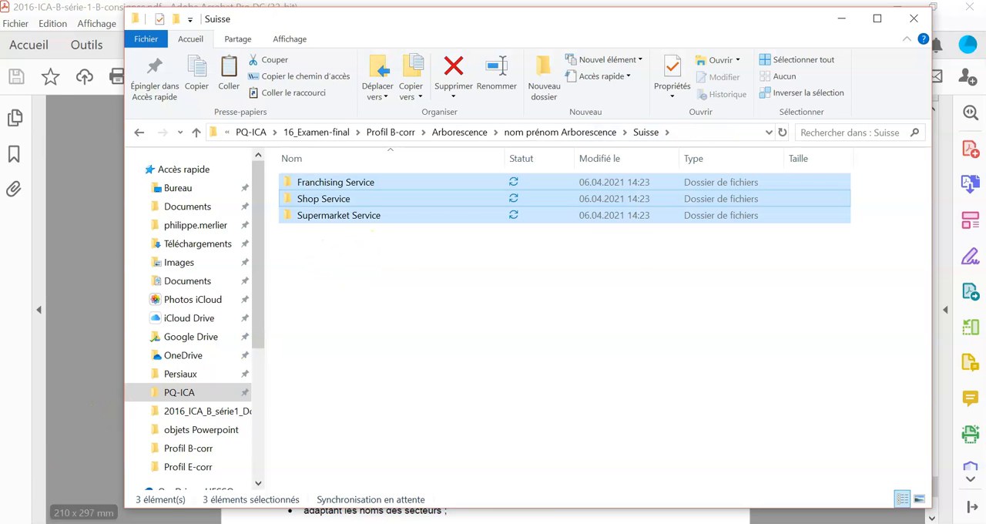
pyautogui.click(469, 356)
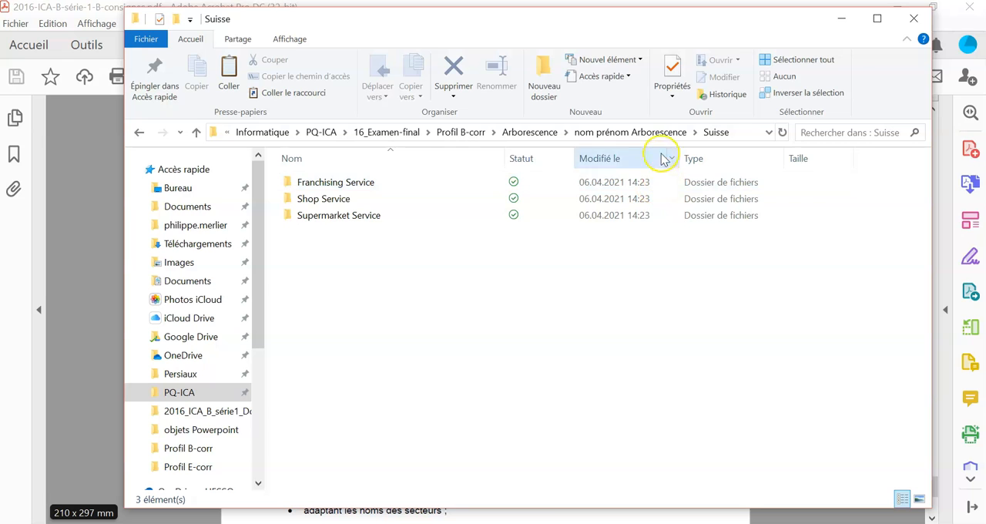
pyautogui.click(615, 135)
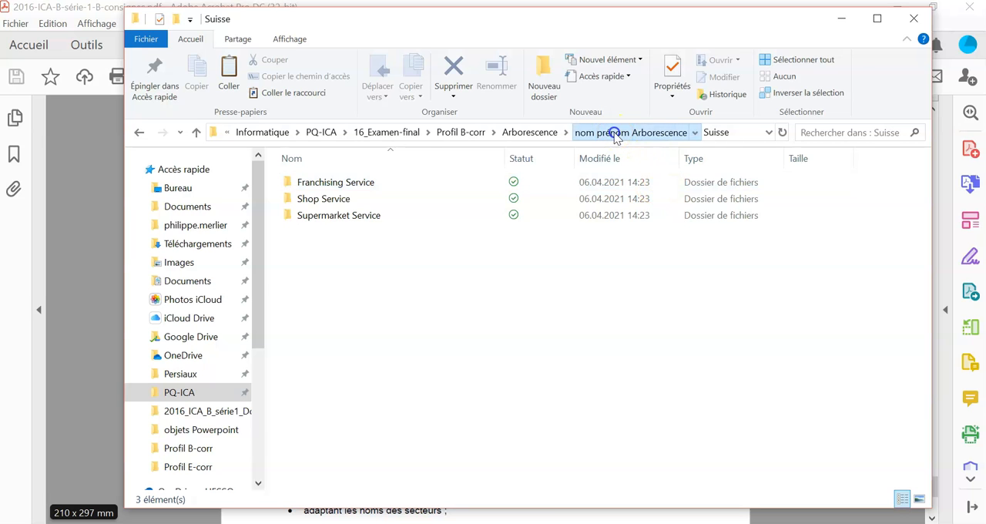
# - Examine each country folder inside Magasins avec franchise for any remaining files
pyautogui.click(548, 135)
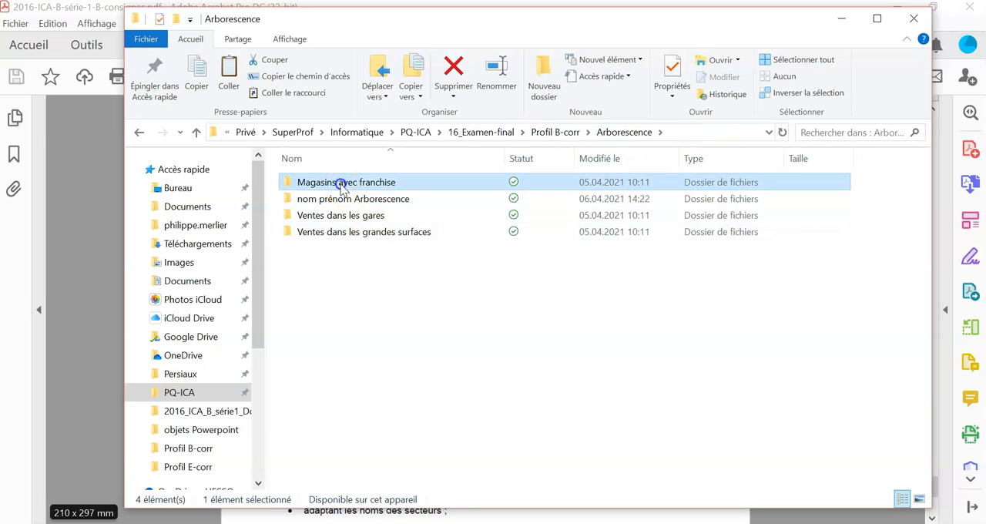
pyautogui.doubleClick(341, 183)
pyautogui.doubleClick(341, 183)
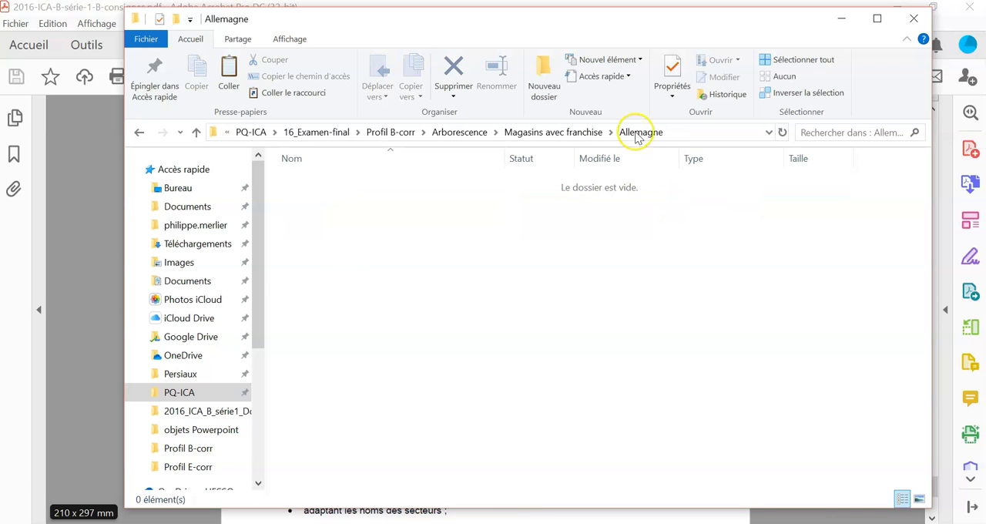
pyautogui.click(568, 131)
pyautogui.doubleClick(346, 198)
pyautogui.click(610, 133)
pyautogui.doubleClick(316, 213)
pyautogui.click(645, 133)
pyautogui.doubleClick(357, 230)
pyautogui.click(645, 133)
# - Delete the four country folders in Magasins avec franchise, and delete the Magasins avec franchise folder itself from Arborescence
pyautogui.moveTo(341, 301); pyautogui.dragTo(306, 124)
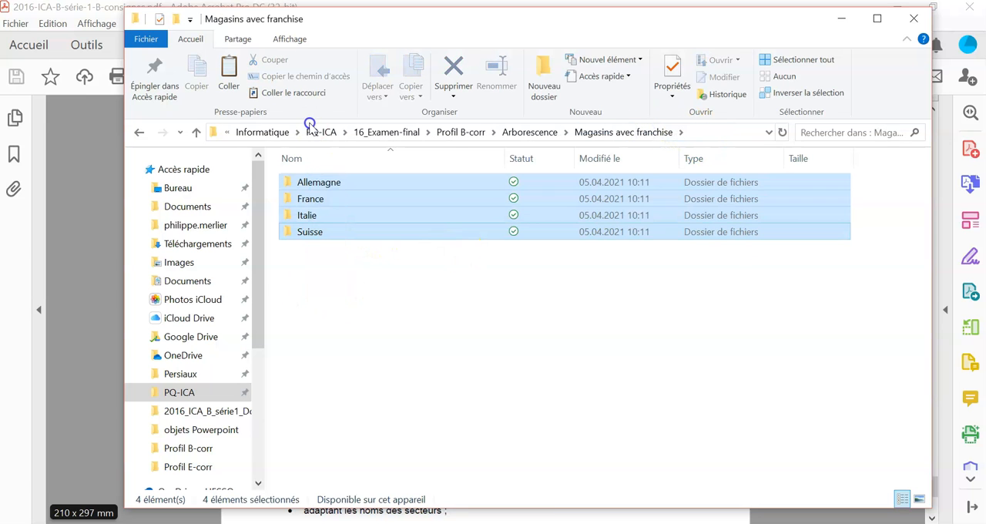
pyautogui.press('Delete')
pyautogui.press('Return')
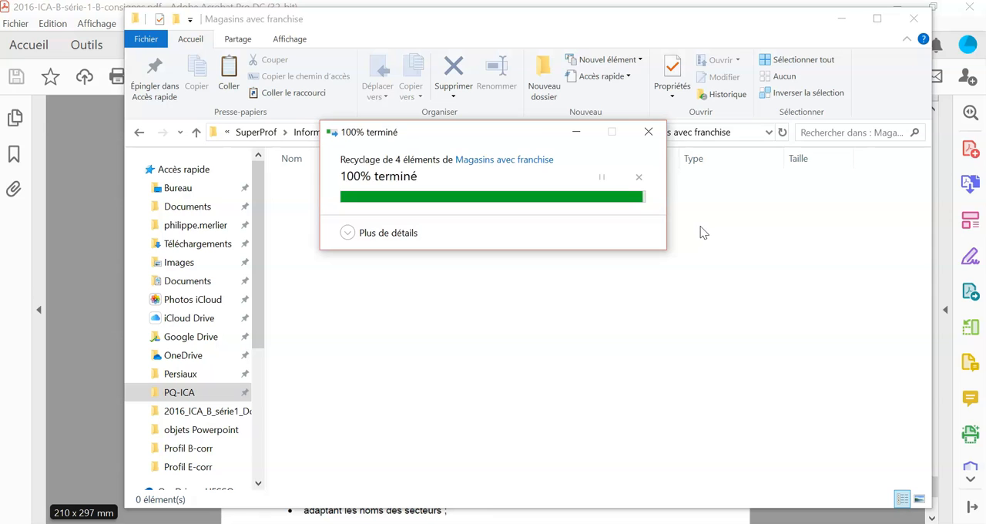
pyautogui.click(589, 133)
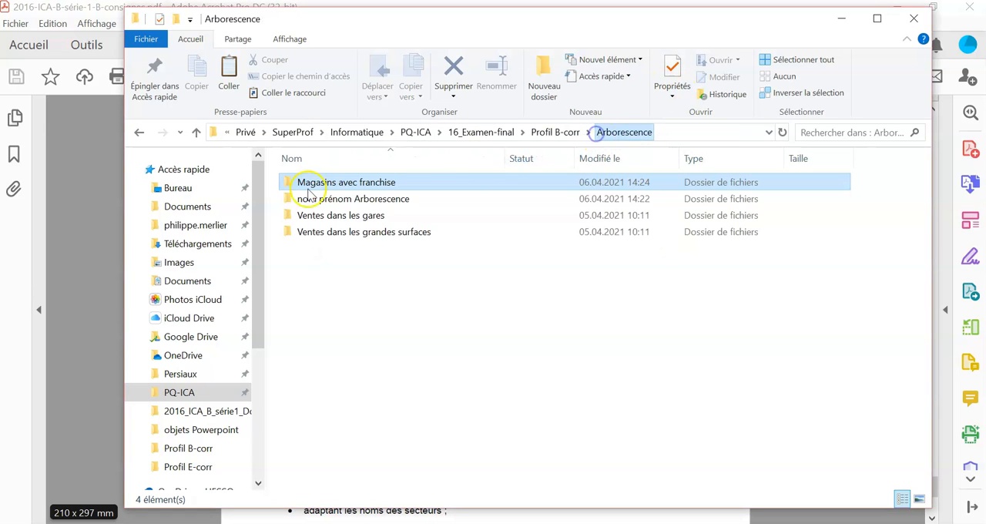
pyautogui.press('Delete')
pyautogui.press('Return')
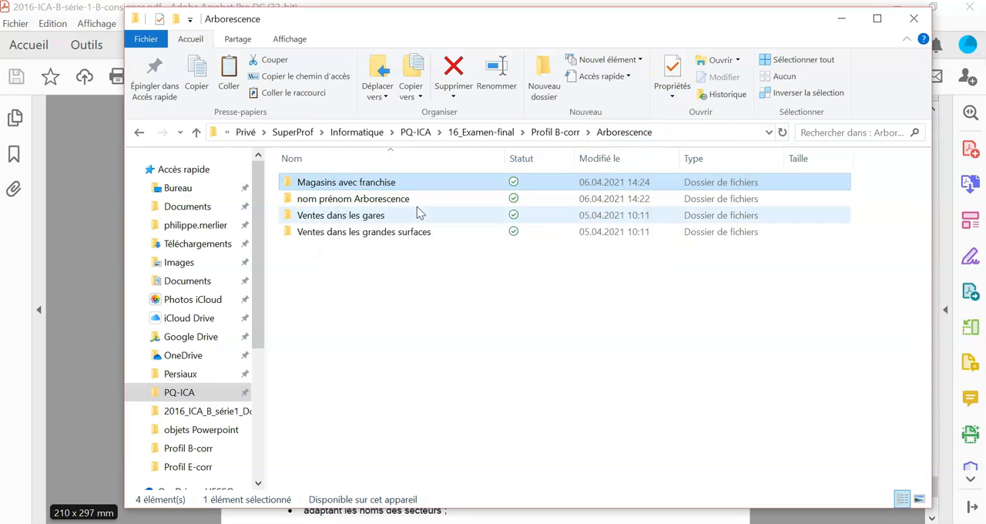
# - Examine the Allemagne, France, Italie and Suisse folders inside Ventes dans les gares for any remaining files
pyautogui.doubleClick(308, 194)
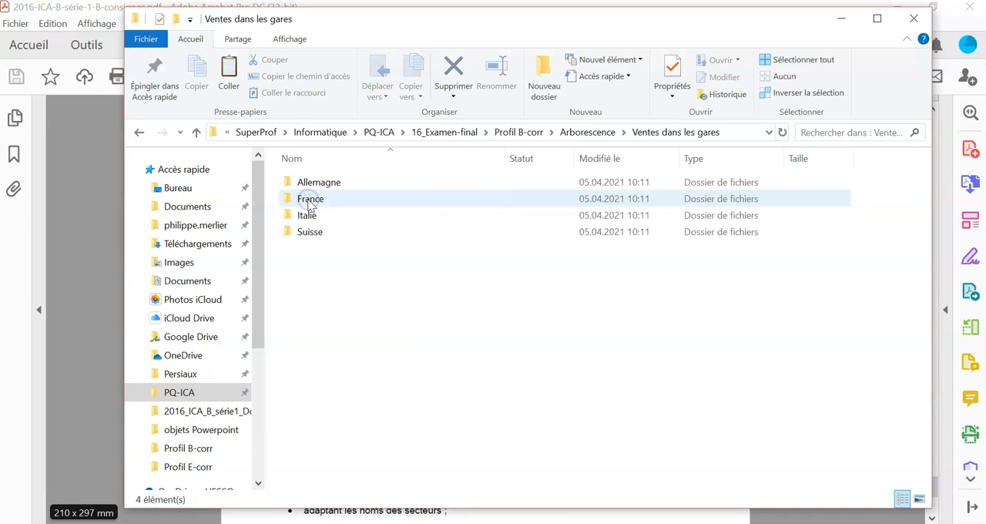
pyautogui.doubleClick(319, 183)
pyautogui.click(625, 133)
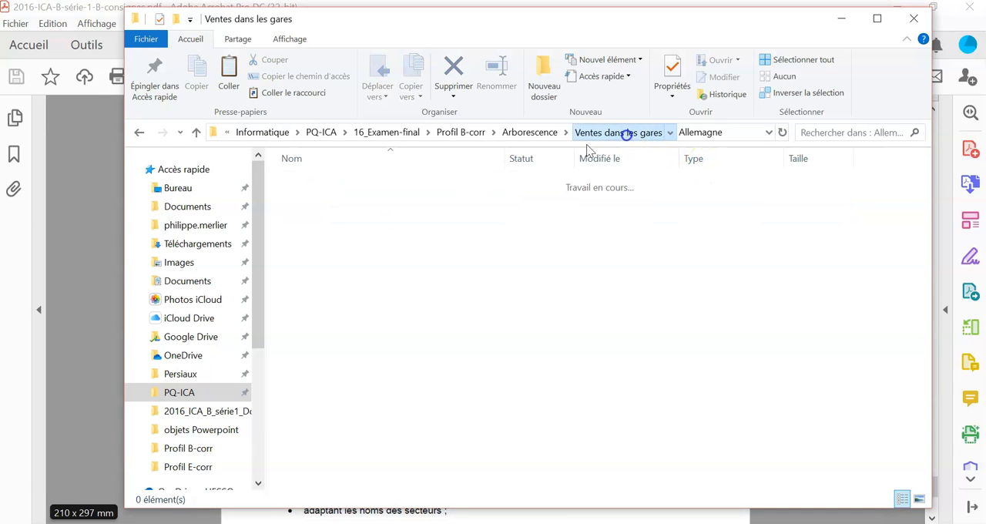
pyautogui.click(339, 198)
pyautogui.doubleClick(339, 198)
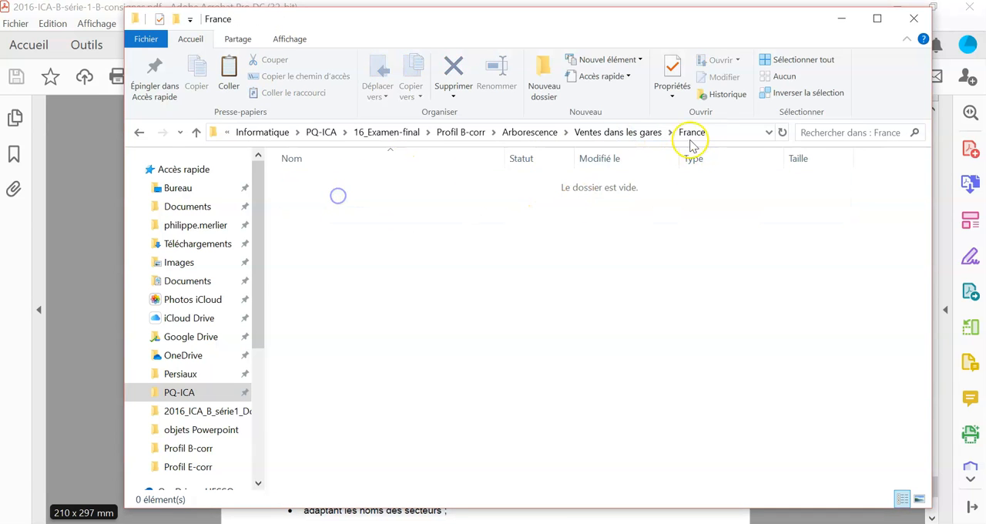
pyautogui.click(631, 132)
pyautogui.click(298, 217)
pyautogui.doubleClick(298, 217)
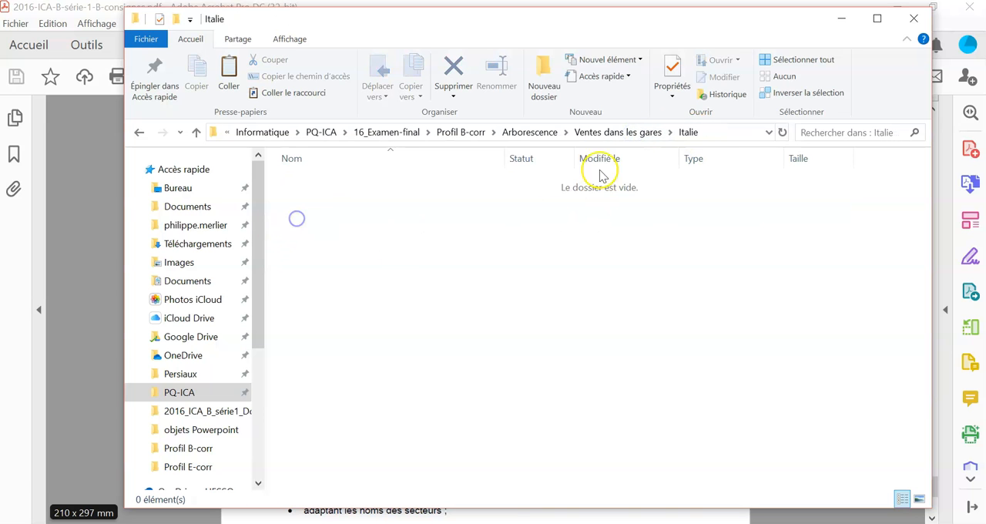
pyautogui.click(616, 133)
pyautogui.click(316, 231)
pyautogui.doubleClick(316, 231)
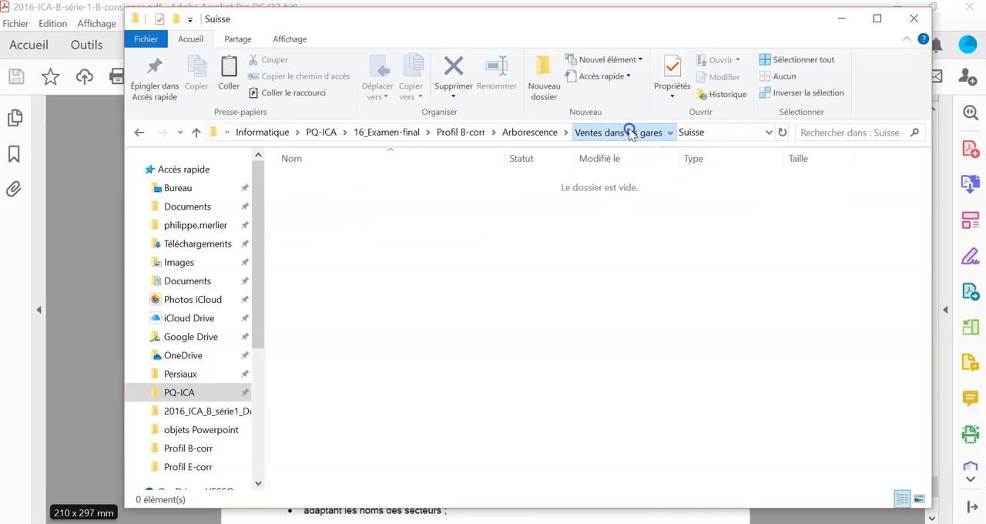
pyautogui.click(623, 132)
# - Return to Arborescence and delete the Ventes dans les gares folder
pyautogui.click(523, 132)
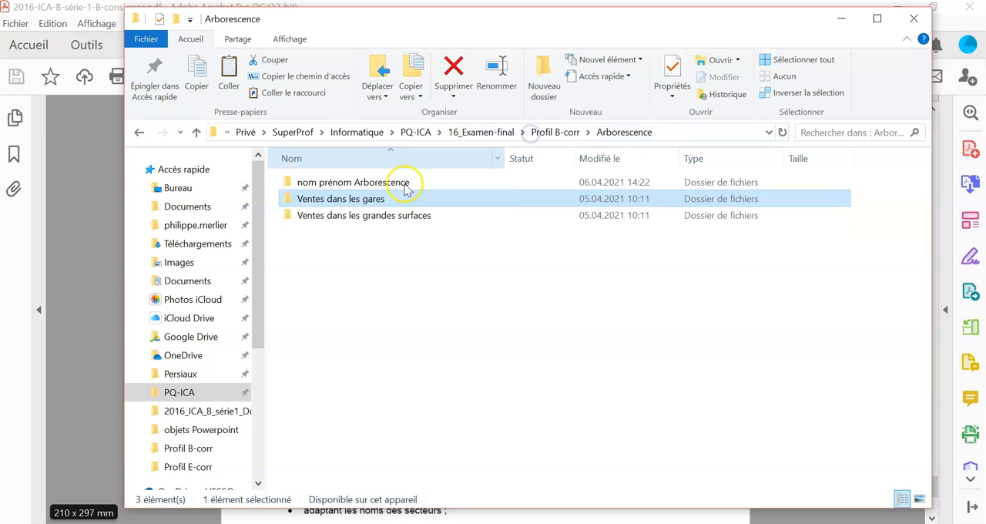
pyautogui.press('Delete')
pyautogui.press('Return')
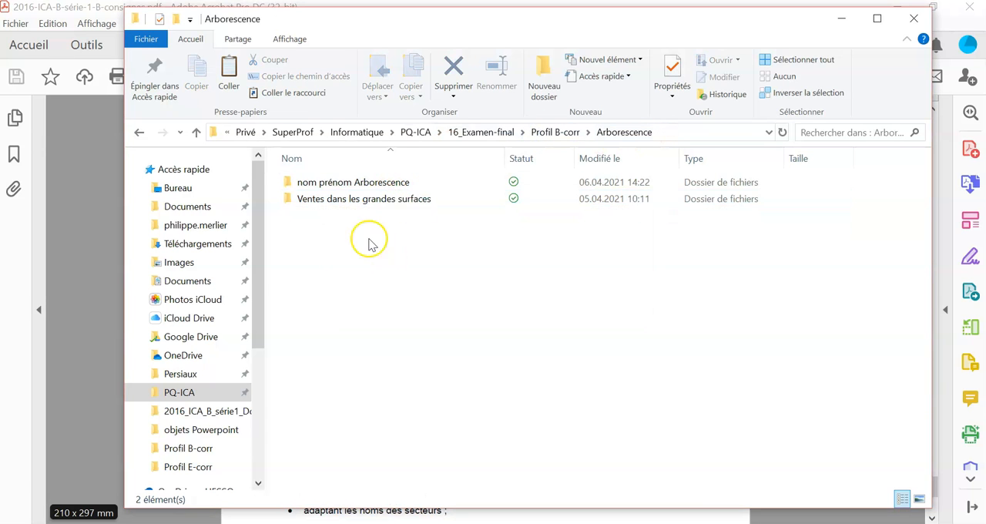
# - Examine each country folder inside Ventes dans les grandes surfaces for any remaining files
pyautogui.doubleClick(311, 202)
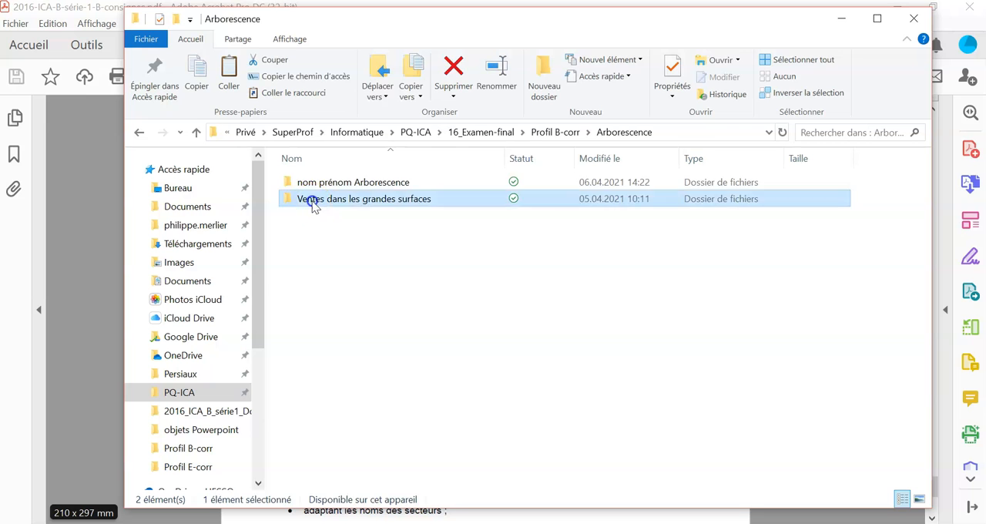
pyautogui.click(317, 185)
pyautogui.doubleClick(317, 188)
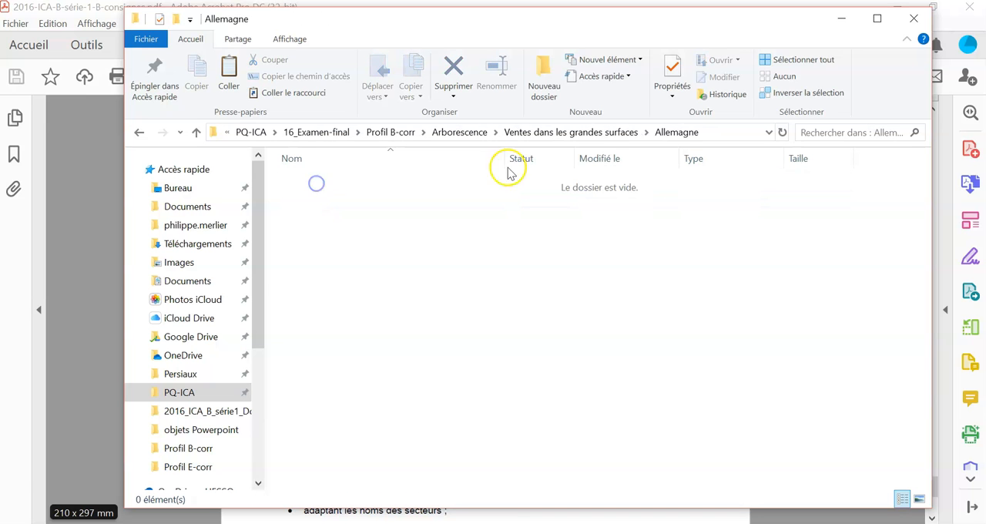
pyautogui.click(609, 132)
pyautogui.click(305, 202)
pyautogui.doubleClick(305, 202)
pyautogui.click(574, 131)
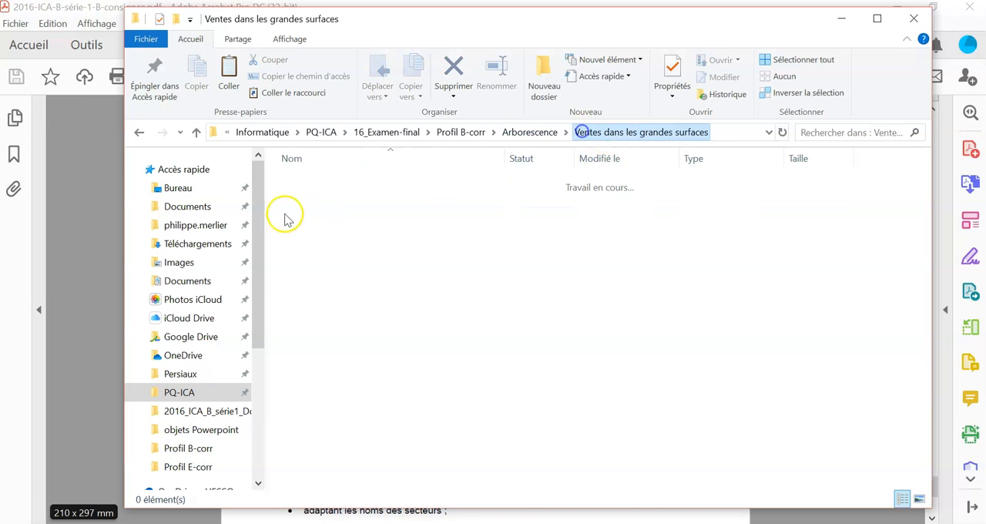
pyautogui.doubleClick(304, 215)
pyautogui.click(586, 131)
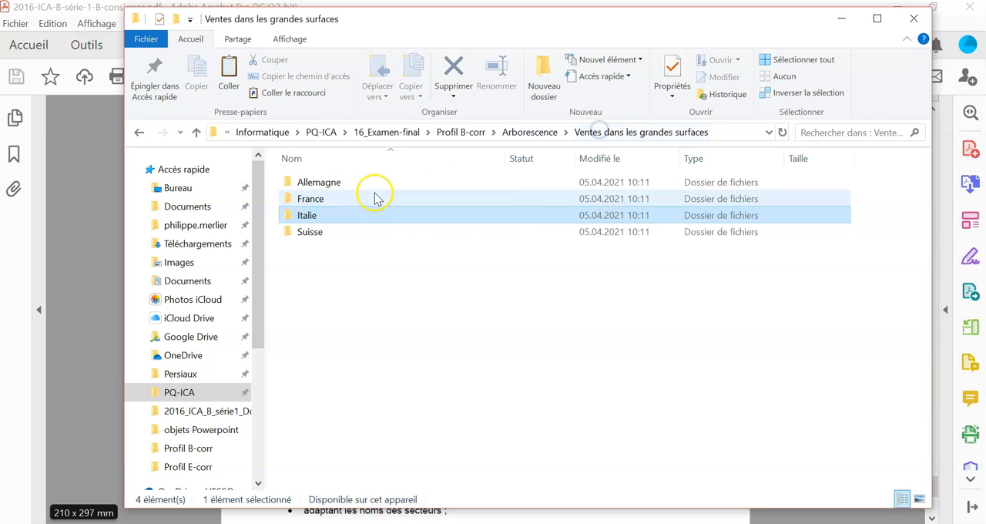
pyautogui.doubleClick(316, 233)
pyautogui.click(574, 131)
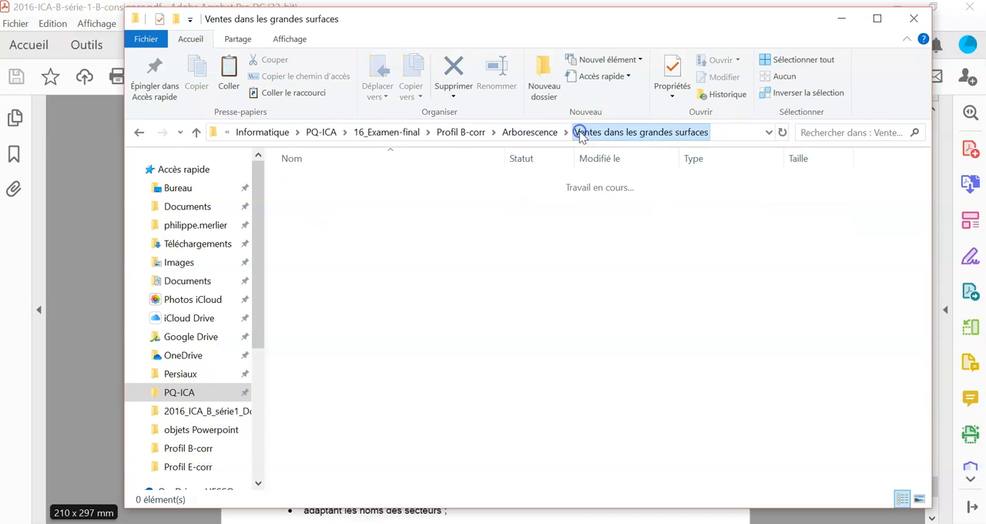
# - Return to Arborescence and delete the Ventes dans les grandes surfaces folder
pyautogui.click(540, 133)
pyautogui.press('Delete')
pyautogui.press('Return')
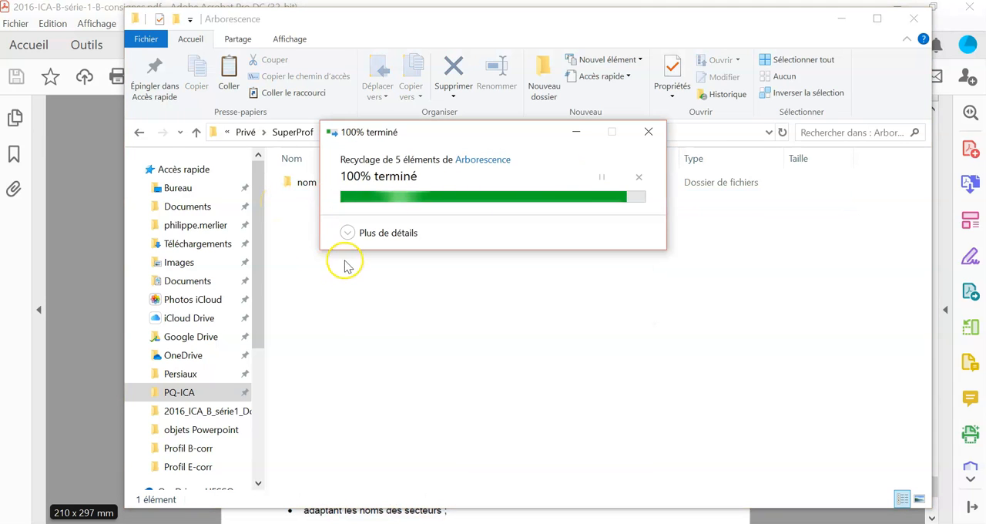
# - Move the nom prénom Arborescence folder out of Arborescence into Profil B-corr
pyautogui.click(376, 184)
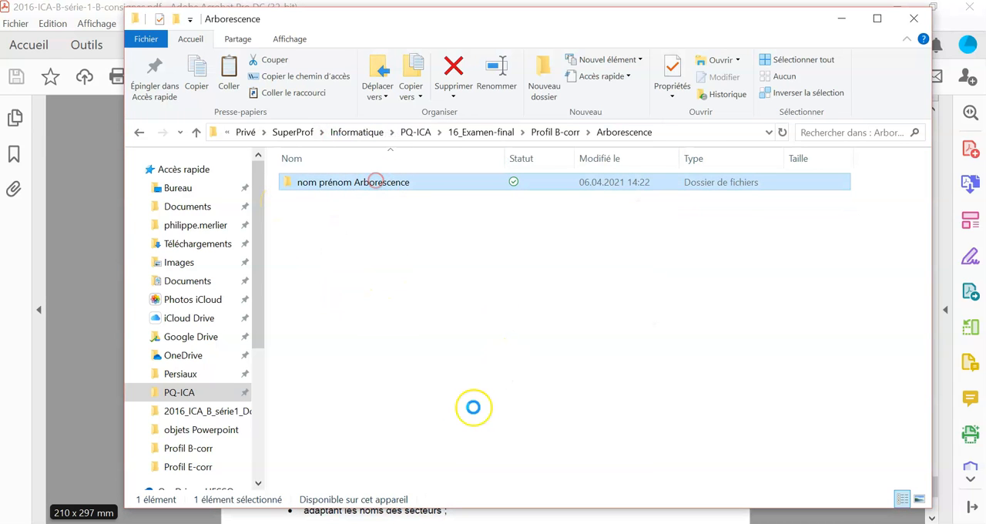
pyautogui.rightClick(389, 356)
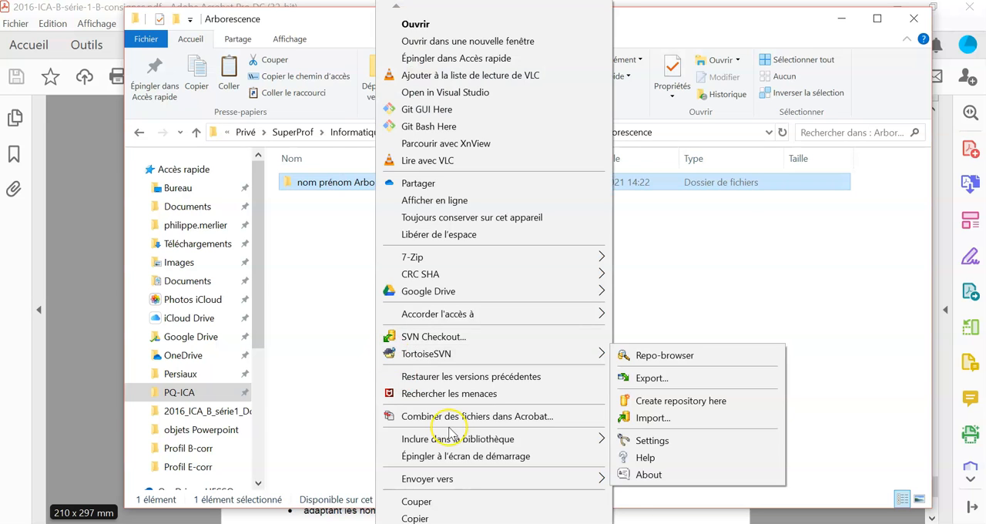
pyautogui.click(424, 502)
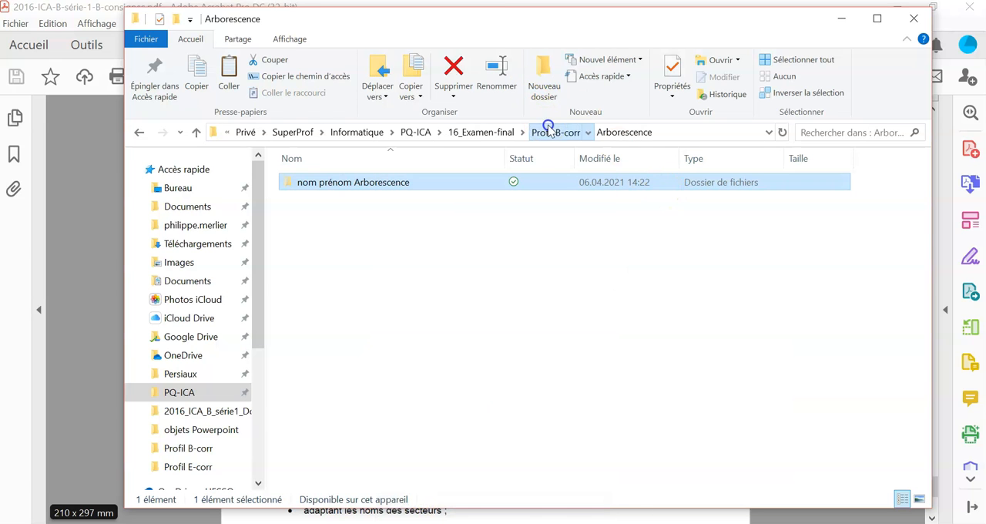
pyautogui.click(554, 131)
pyautogui.rightClick(358, 350)
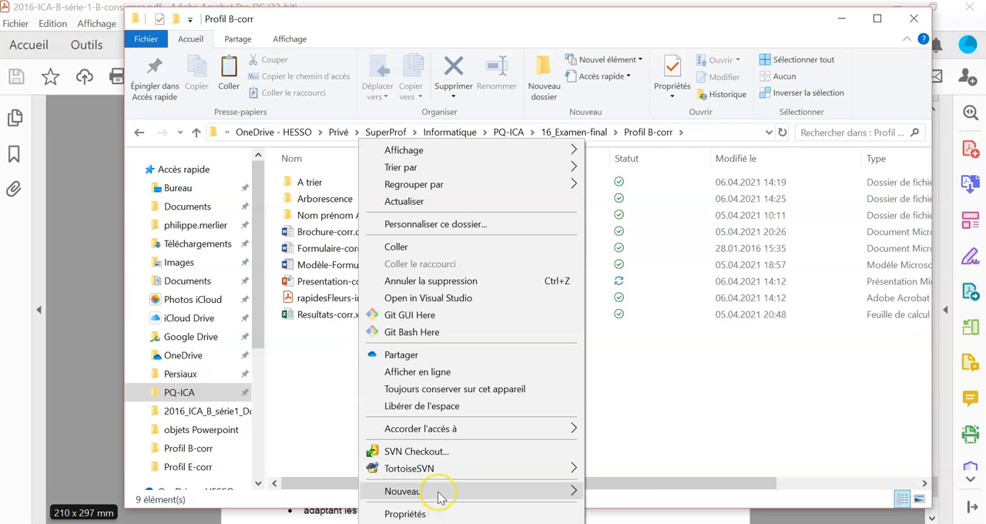
pyautogui.click(401, 248)
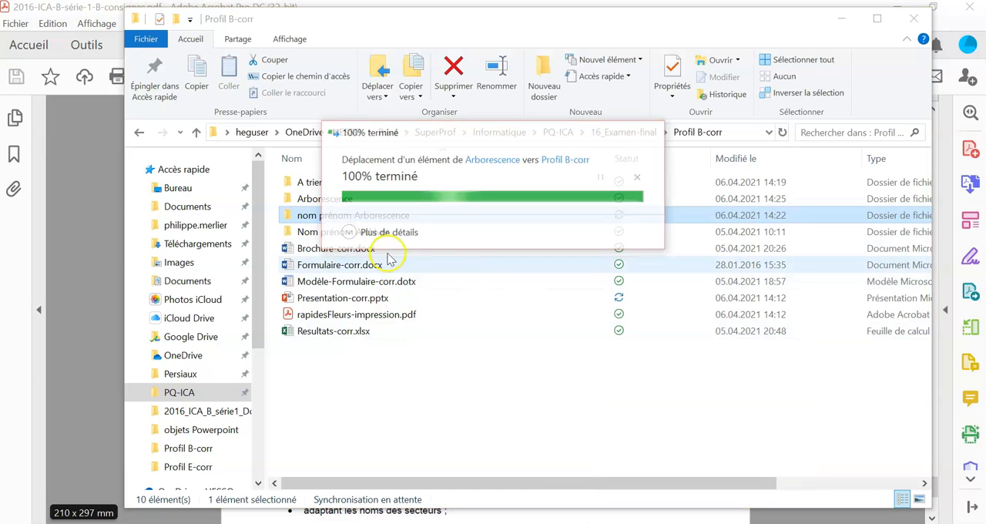
# - Delete the old Arborescence folder from Profil B-corr
pyautogui.click(328, 197)
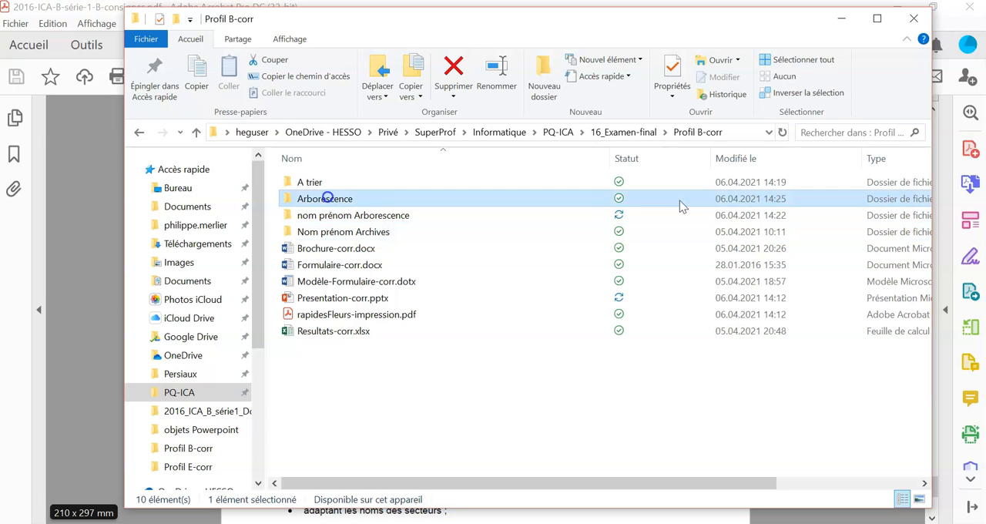
pyautogui.press('Delete')
pyautogui.press('Return')
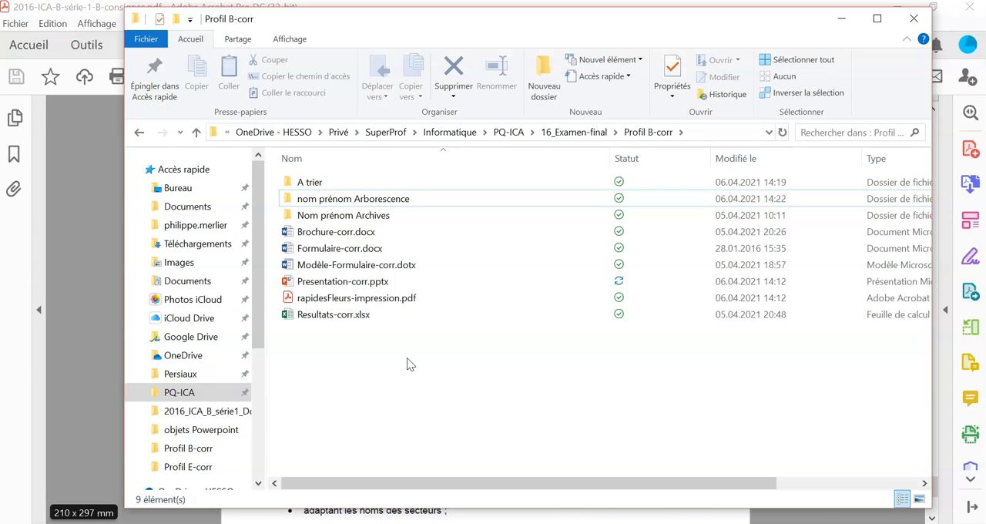
# - Check the sector subfolders of Autriche in nom prénom Arborescence, and return to Profil B-corr
pyautogui.doubleClick(388, 198)
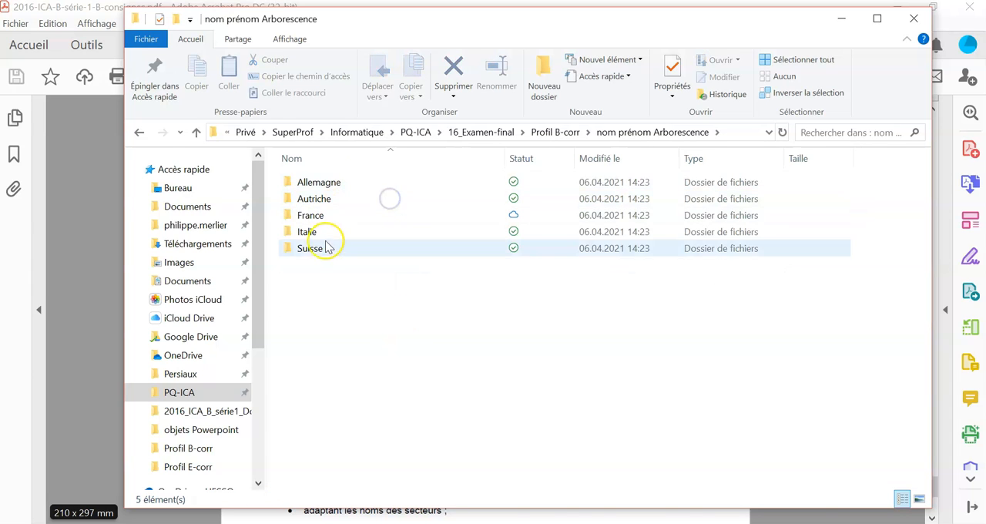
pyautogui.click(316, 199)
pyautogui.doubleClick(316, 199)
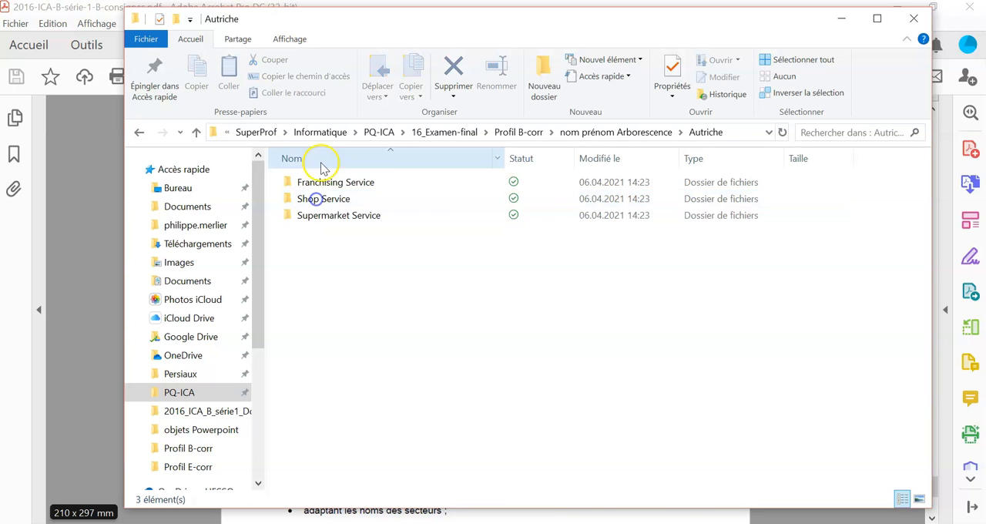
pyautogui.click(560, 132)
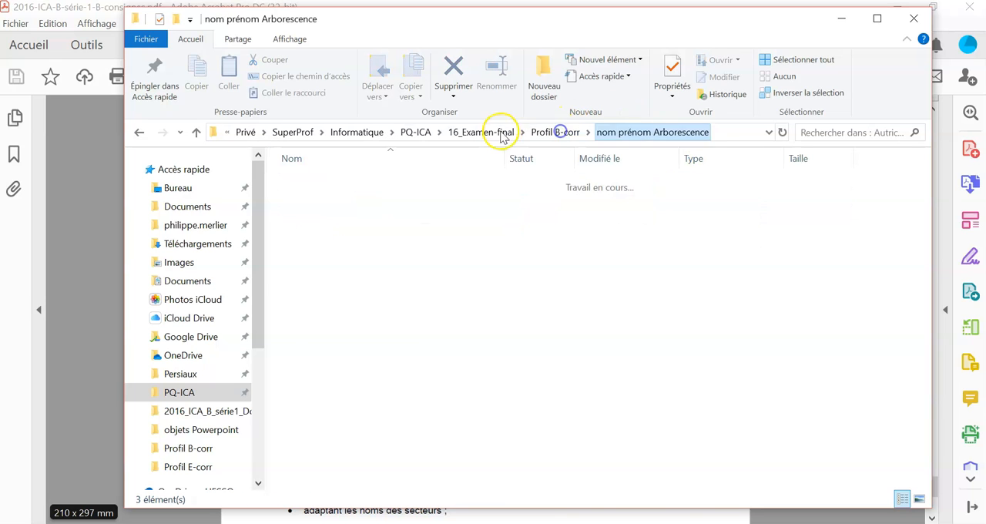
pyautogui.click(562, 131)
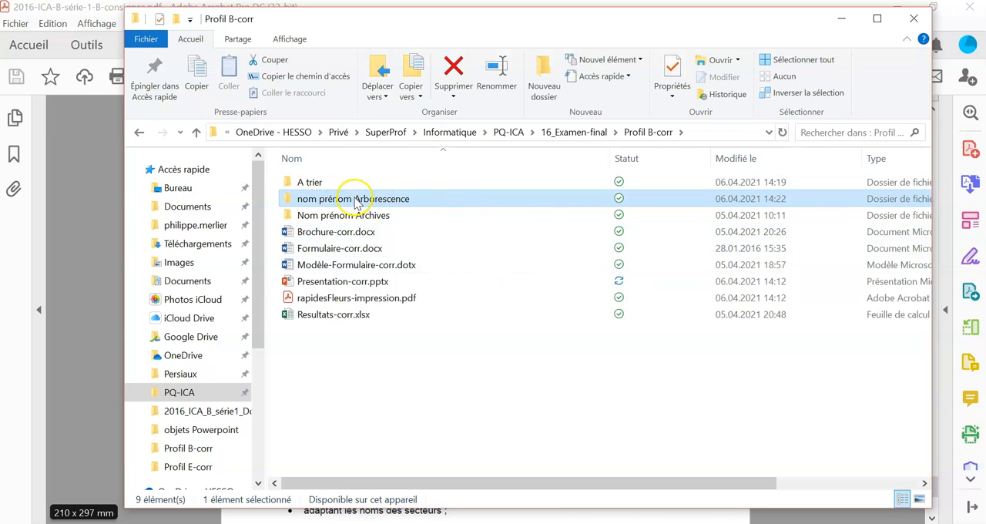
# - Open nom prénom Arborescence and set the folder tree to expand to the open folder
pyautogui.doubleClick(421, 202)
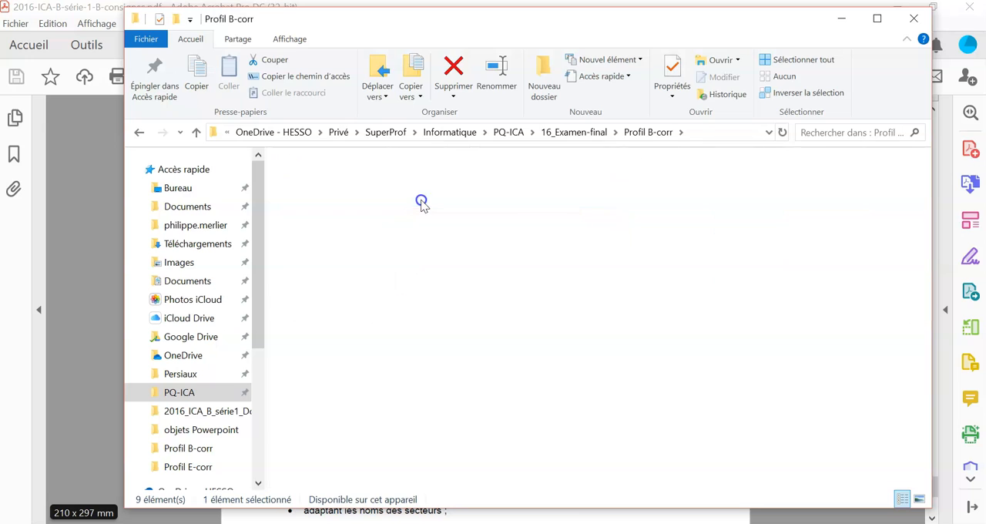
pyautogui.rightClick(657, 135)
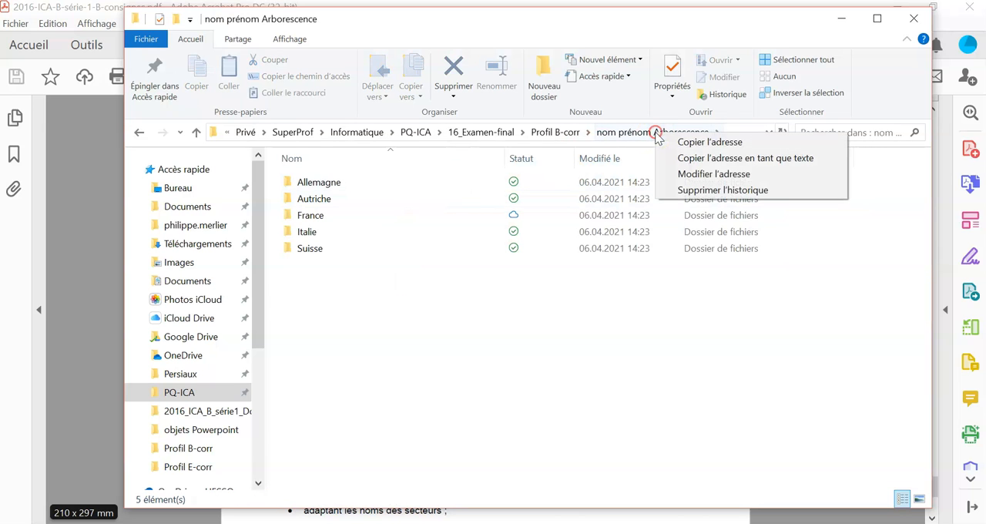
pyautogui.click(387, 301)
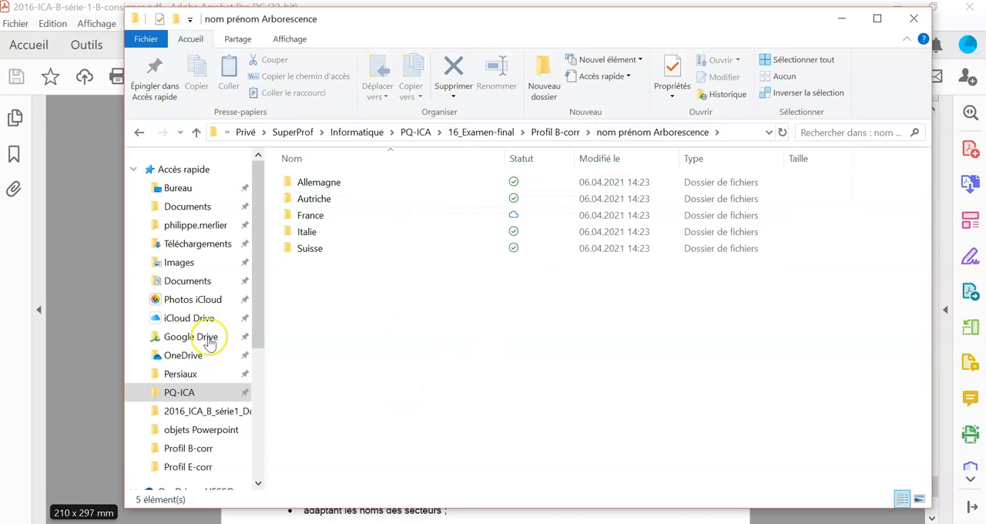
pyautogui.click(271, 40)
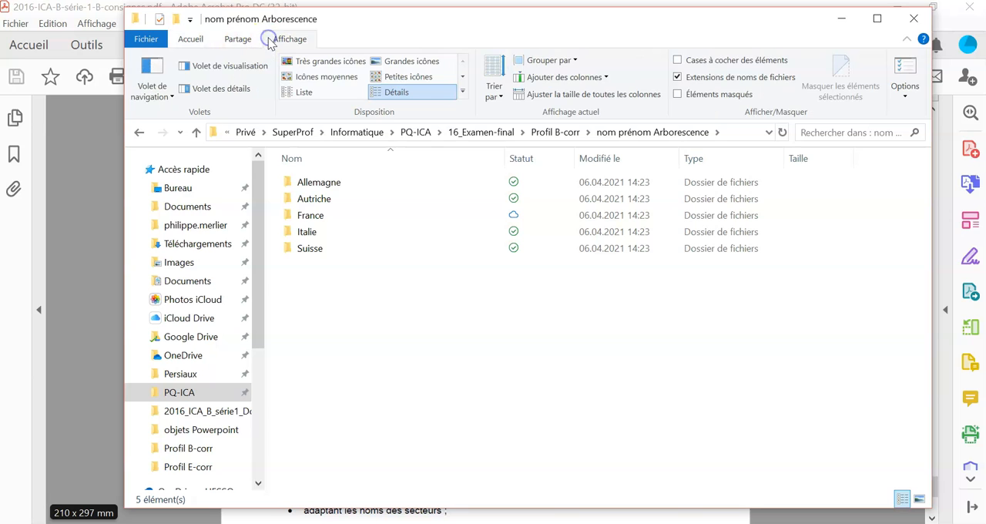
pyautogui.click(152, 91)
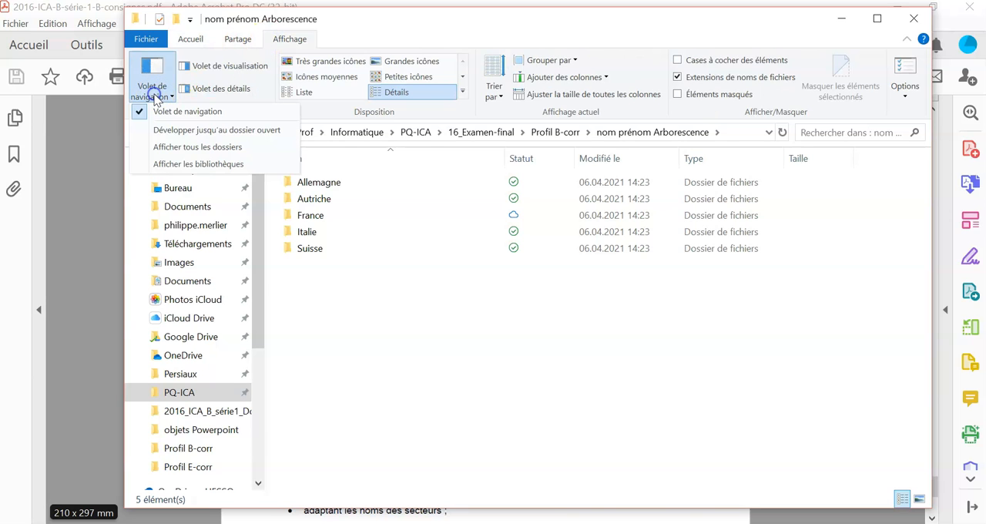
pyautogui.click(265, 133)
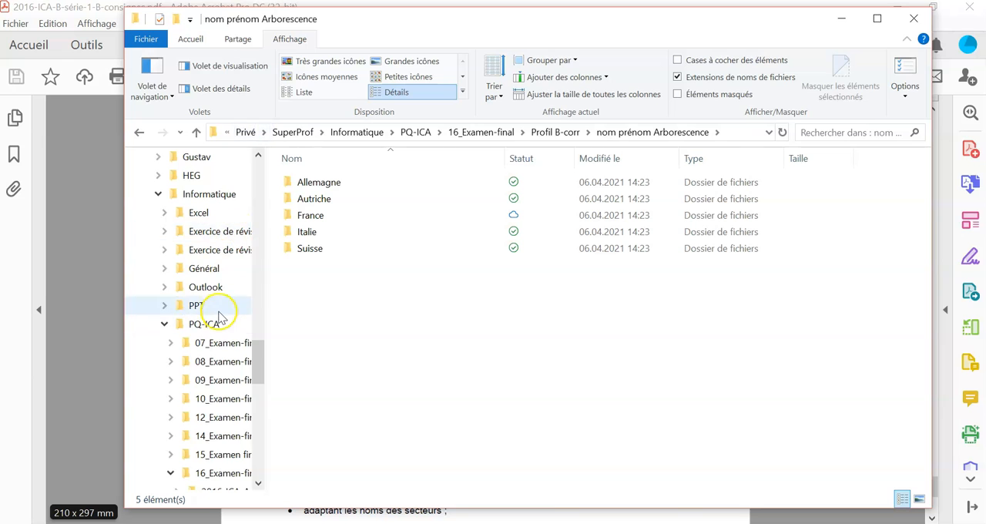
# - Widen the navigation pane enough to show the full folder names under Profil B-corr
pyautogui.scroll(-4, 219, 312)
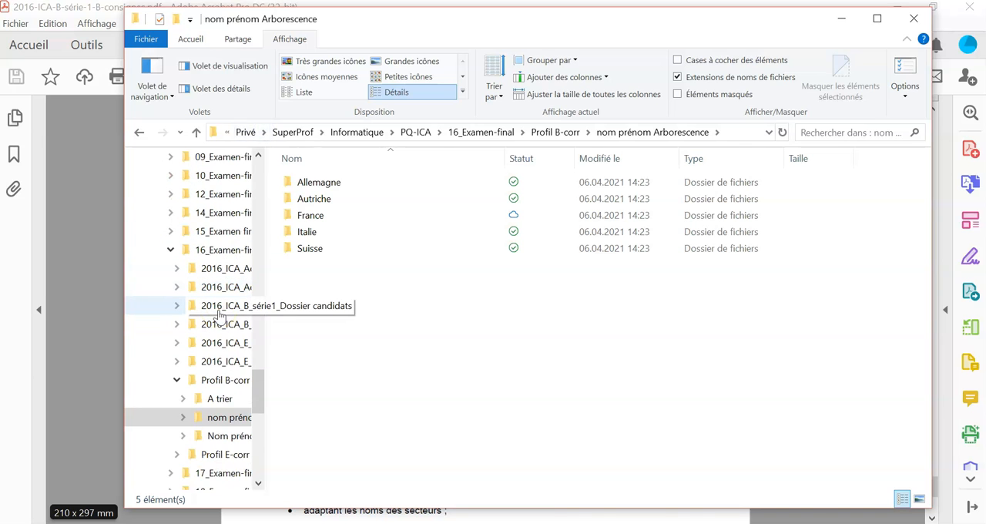
pyautogui.moveTo(265, 381); pyautogui.dragTo(368, 380)
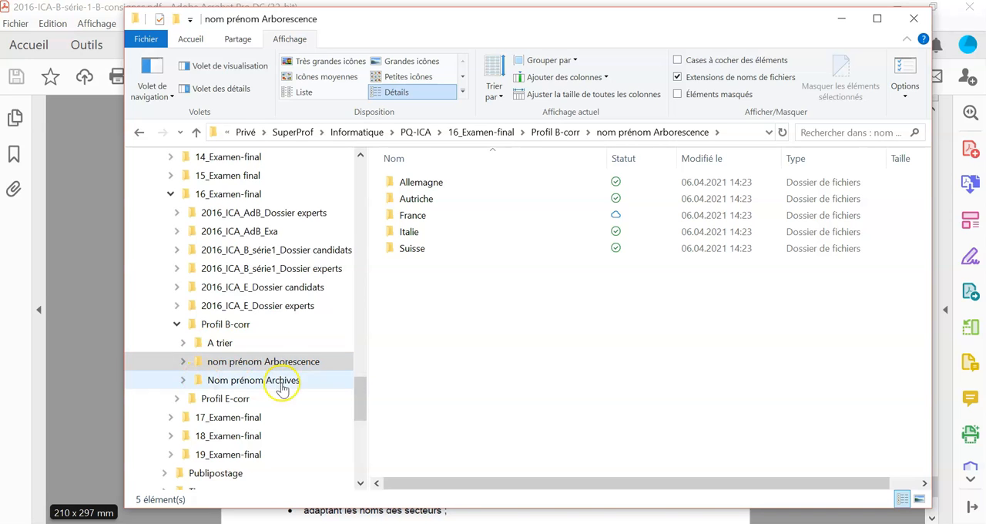
pyautogui.scroll(-1, 308, 316)
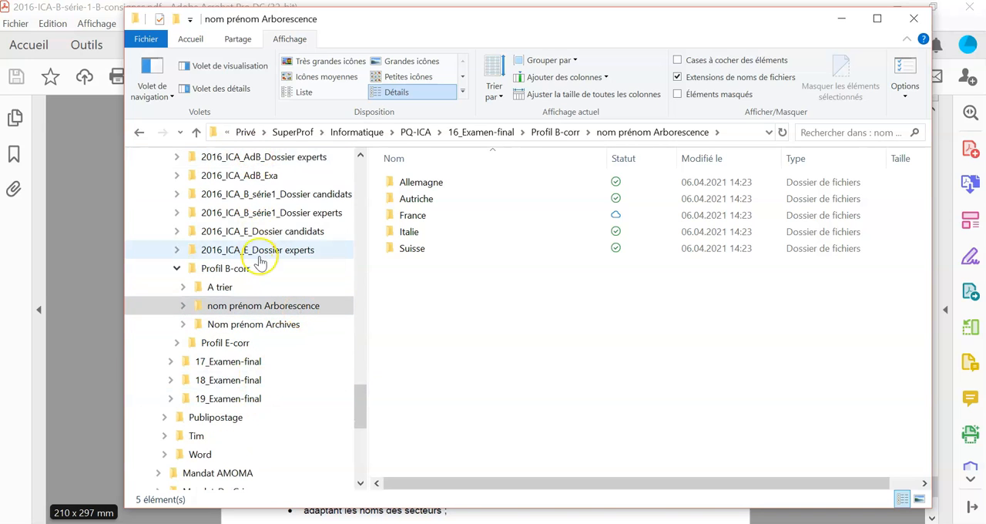
# - Expand nom prénom Arborescence in the folder tree, along with its Allemagne and Autriche folders and their sector subfolders
pyautogui.click(184, 306)
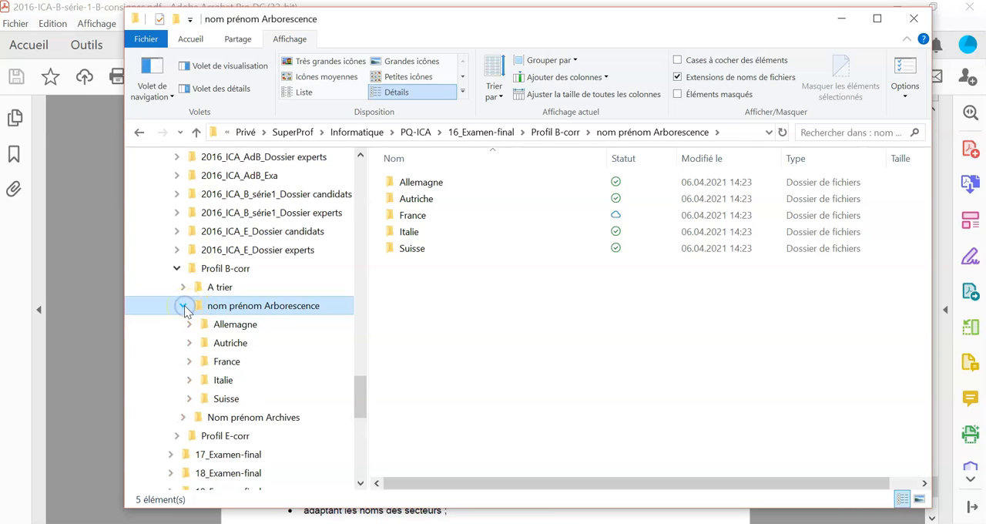
pyautogui.click(189, 324)
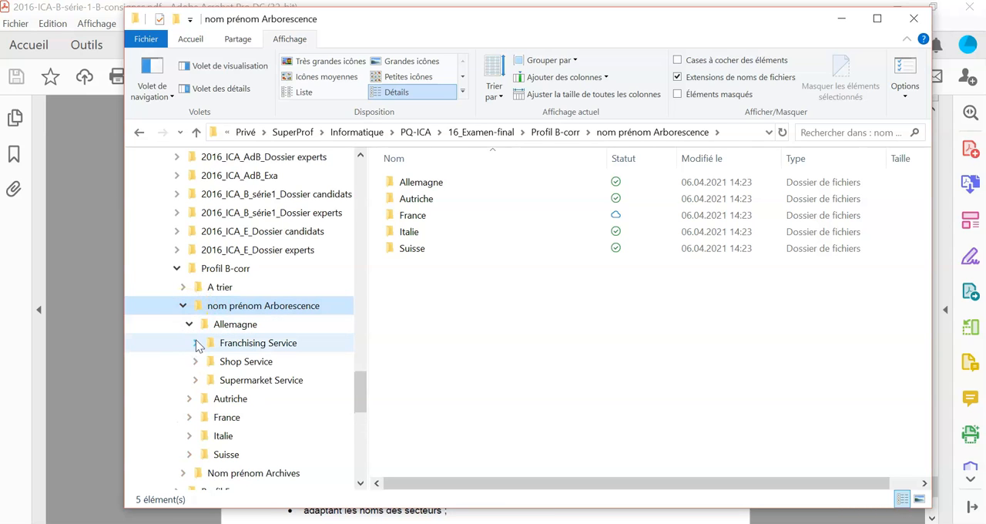
pyautogui.click(195, 361)
pyautogui.click(195, 379)
pyautogui.click(189, 398)
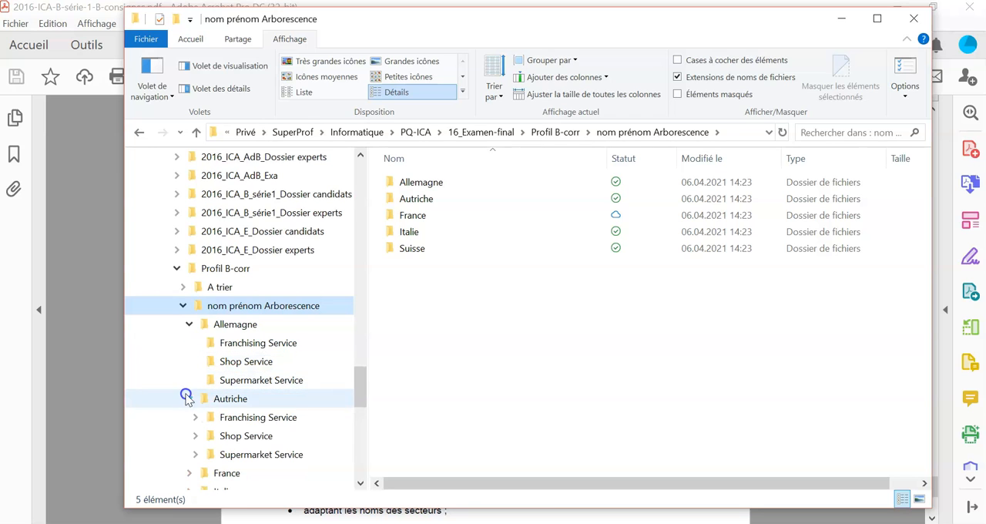
pyautogui.click(195, 436)
pyautogui.click(195, 454)
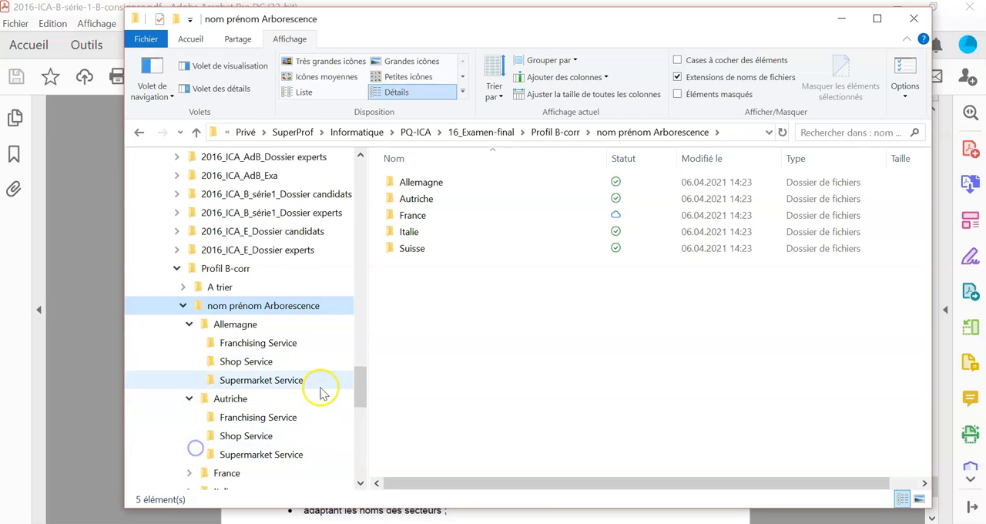
# - Expand the France, Italie and Suisse folders in the tree to show their sector subfolders
pyautogui.scroll(-2, 273, 389)
pyautogui.click(190, 398)
pyautogui.scroll(-1, 203, 375)
pyautogui.click(188, 436)
pyautogui.scroll(-1, 219, 399)
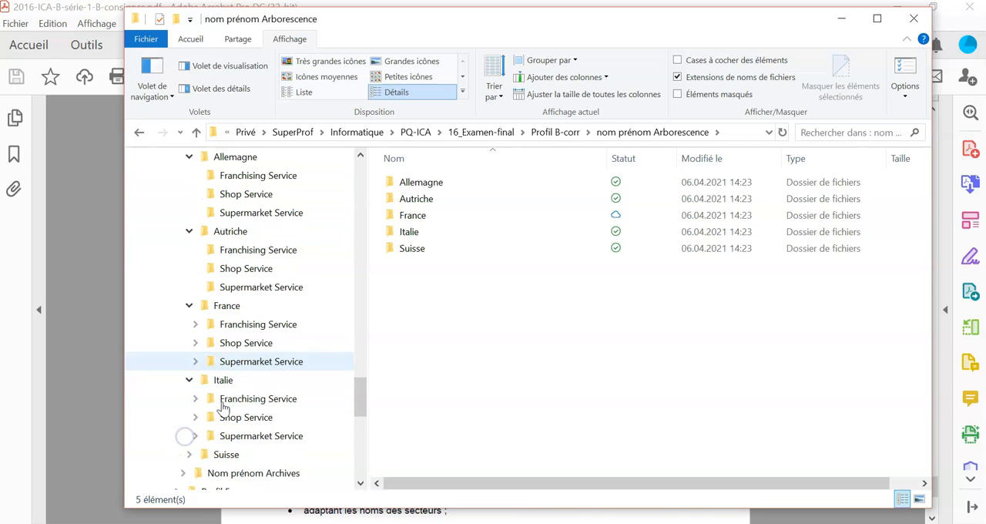
pyautogui.click(190, 455)
pyautogui.scroll(-1, 293, 418)
# - Maximize the file window and collapse the ribbon so that the whole nom prénom Arborescence tree fits in view
pyautogui.click(876, 18)
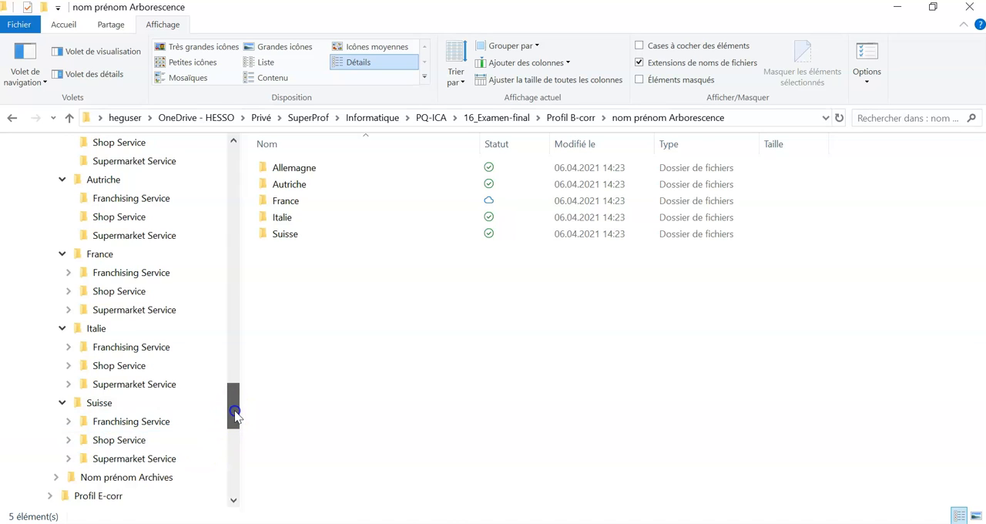
pyautogui.moveTo(234, 416); pyautogui.dragTo(235, 412)
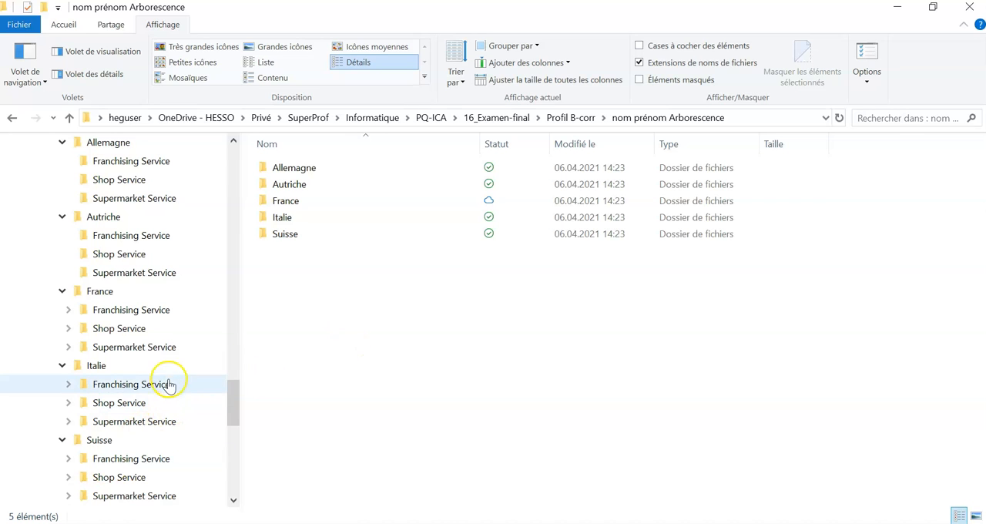
pyautogui.scroll(1, 106, 467)
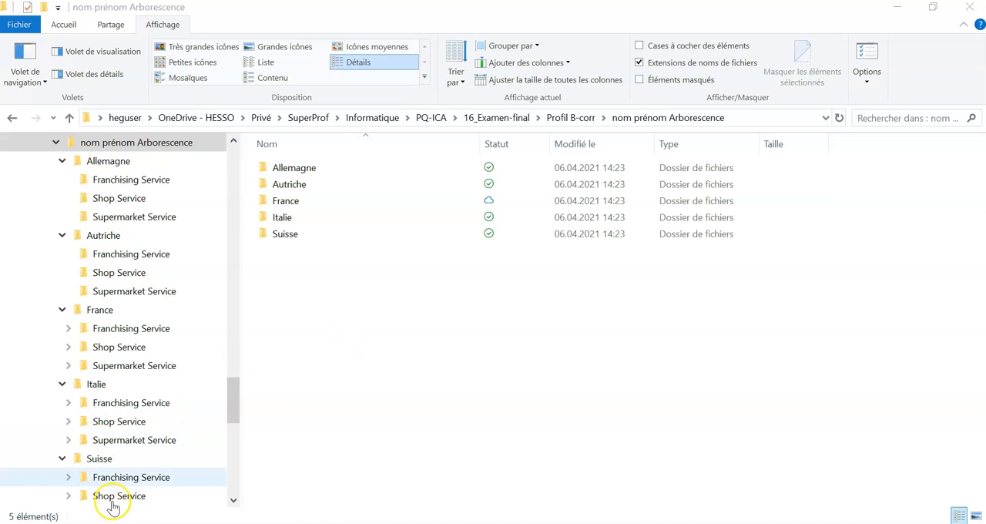
pyautogui.click(163, 32)
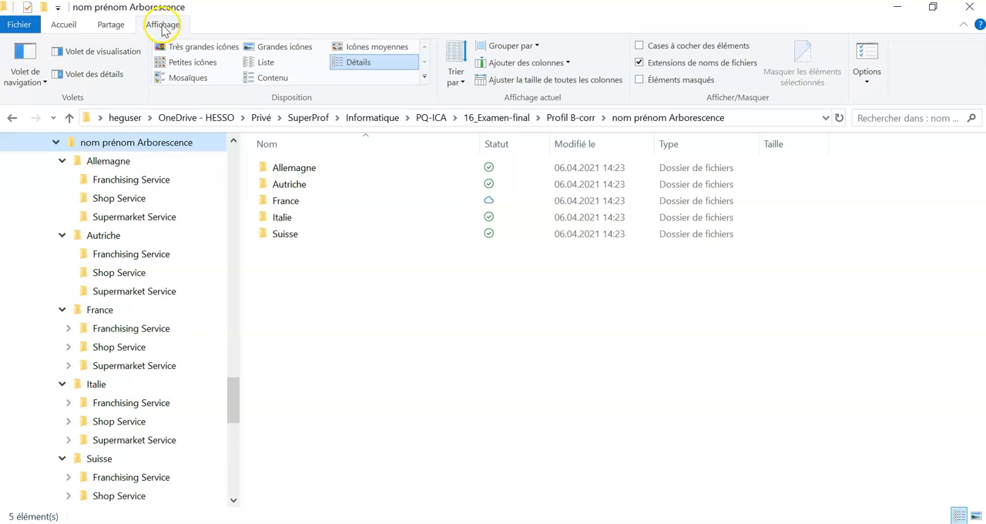
pyautogui.click(163, 27)
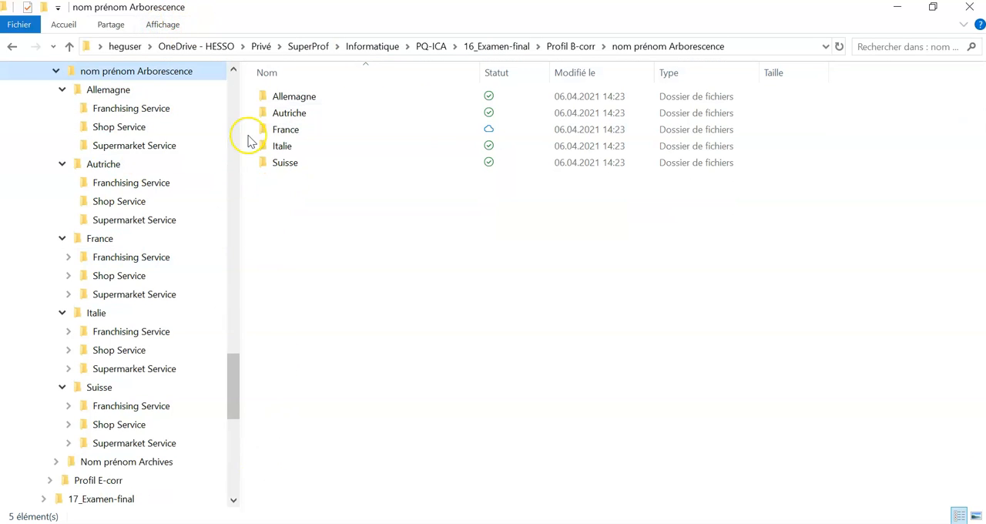
pyautogui.click(233, 70)
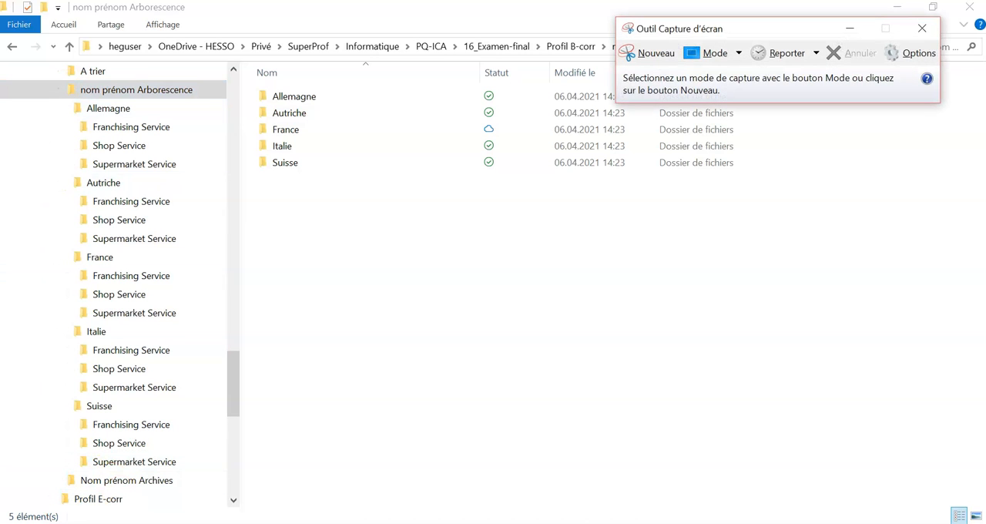
# - Capture a rectangular screenshot of the expanded tree, from nom prénom Arborescence through Suisse's last subfolder
pyautogui.click(644, 51)
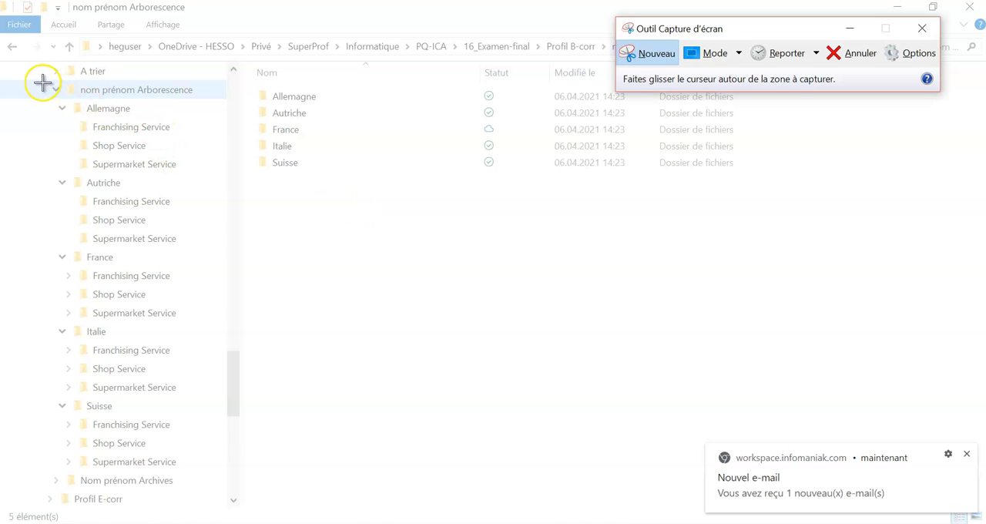
pyautogui.click(967, 456)
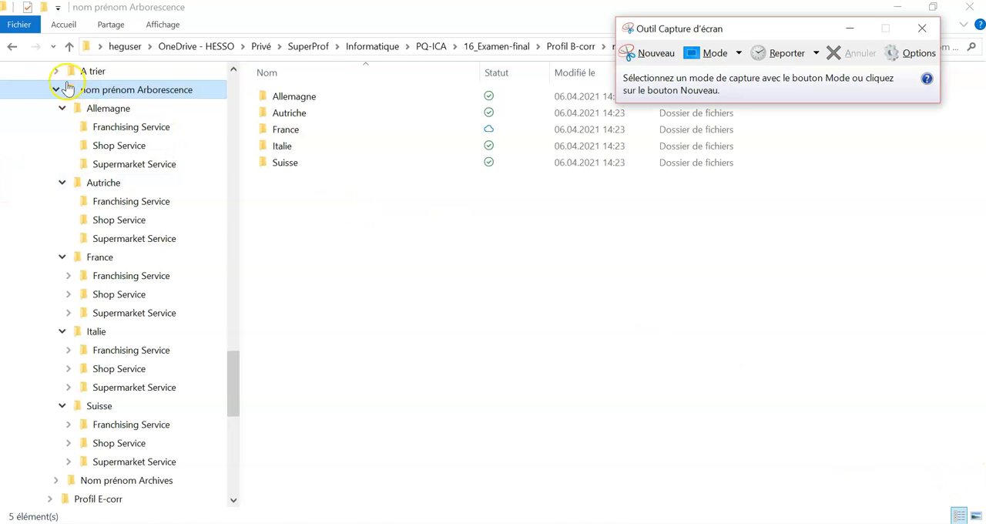
pyautogui.click(649, 54)
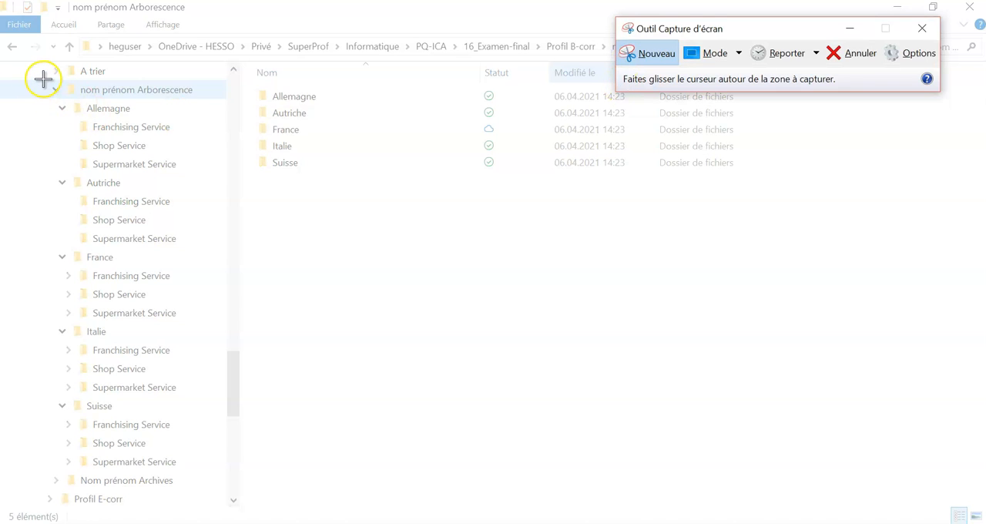
pyautogui.moveTo(42, 77); pyautogui.dragTo(227, 471)
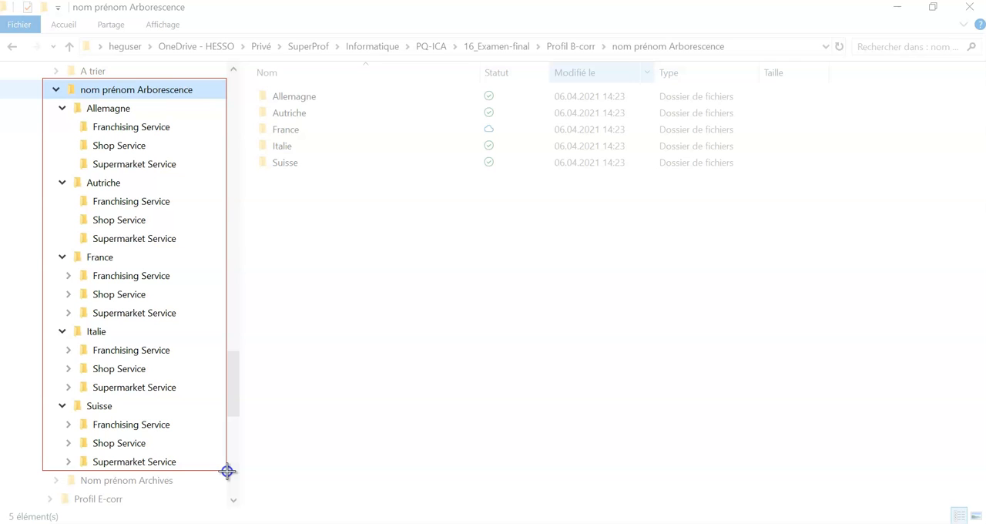
# - Complete the capture of the expanded tree and save it in Profil B-corr as the JPEG file Nom prénom rapidesFleurs.JPG
pyautogui.moveTo(228, 471)
pyautogui.mouseDown()
pyautogui.moveTo(70, 429)
pyautogui.moveTo(209, 473)
pyautogui.moveTo(225, 469)
pyautogui.mouseUp()
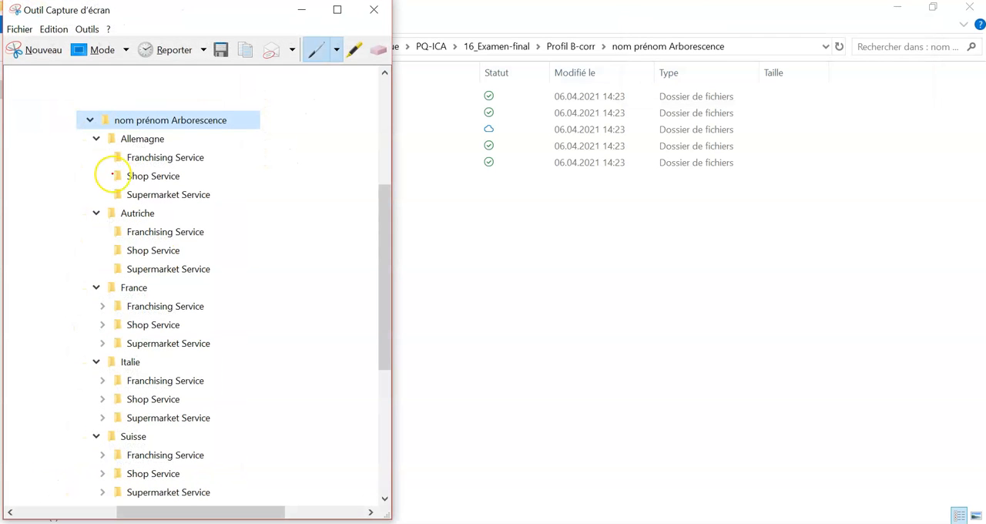
pyautogui.click(19, 29)
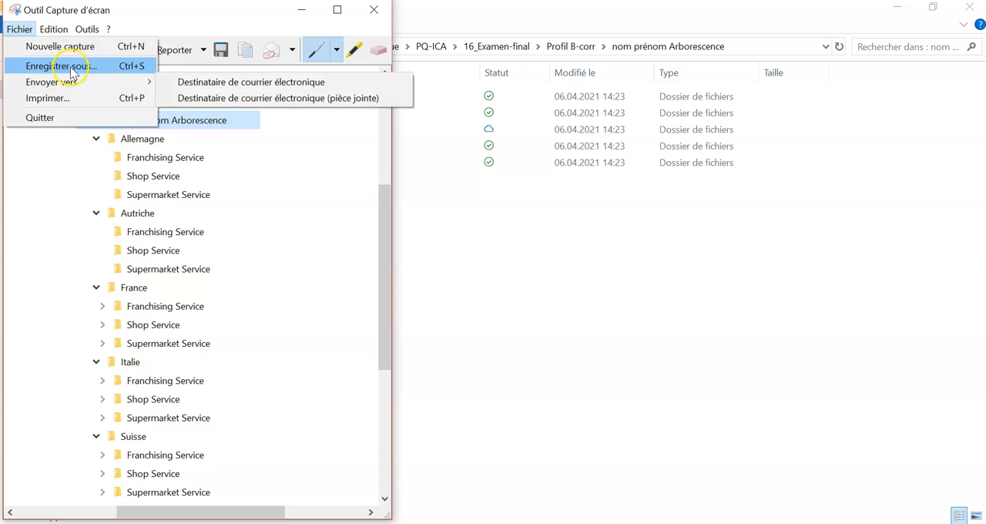
pyautogui.click(64, 66)
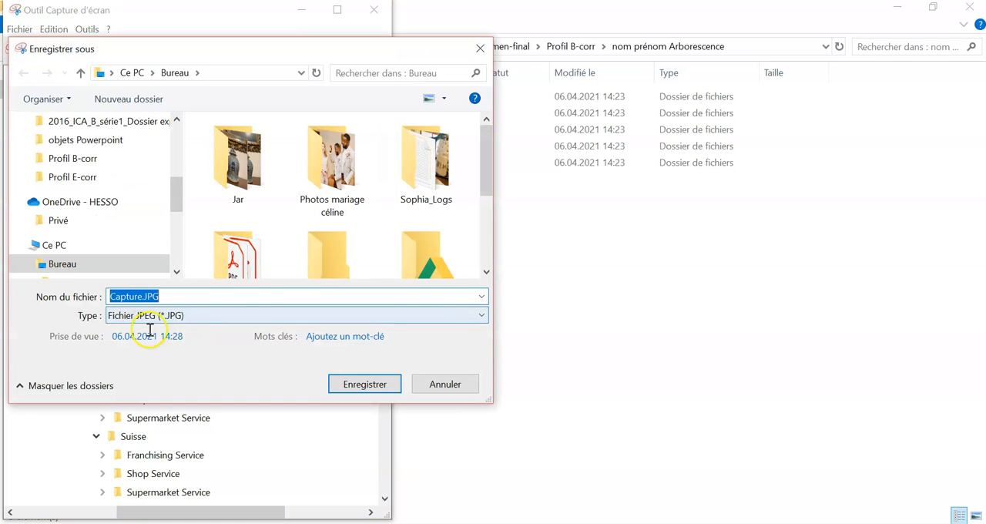
pyautogui.click(69, 157)
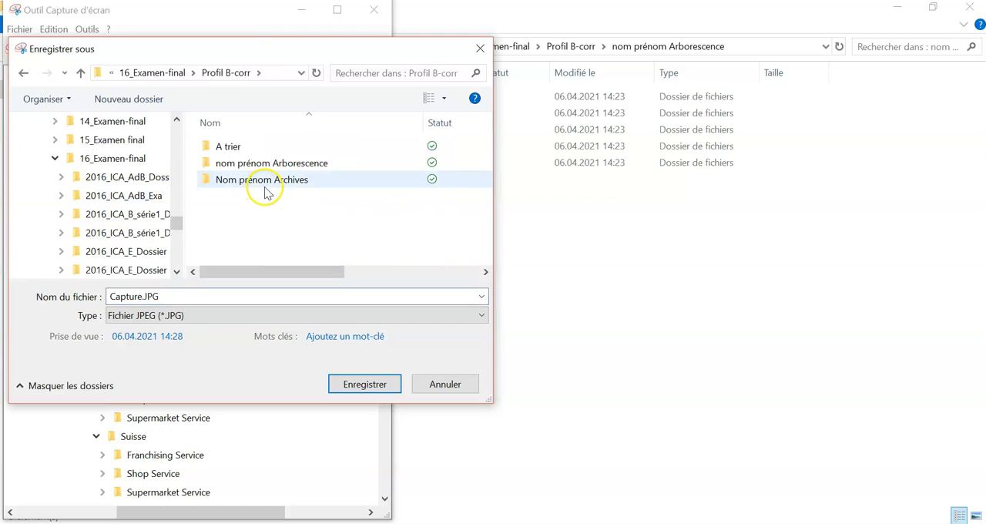
pyautogui.click(202, 294)
pyautogui.click(143, 296)
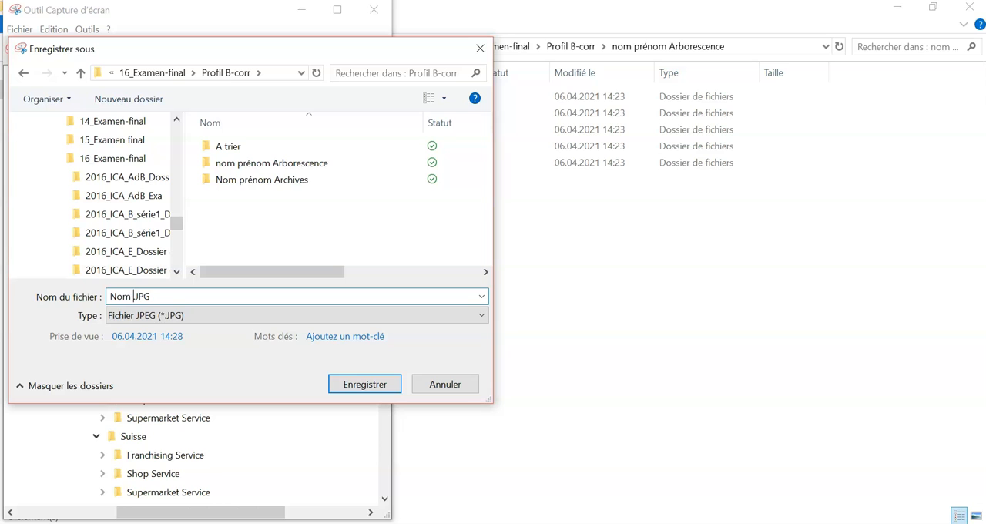
pyautogui.write('idesFleurs')
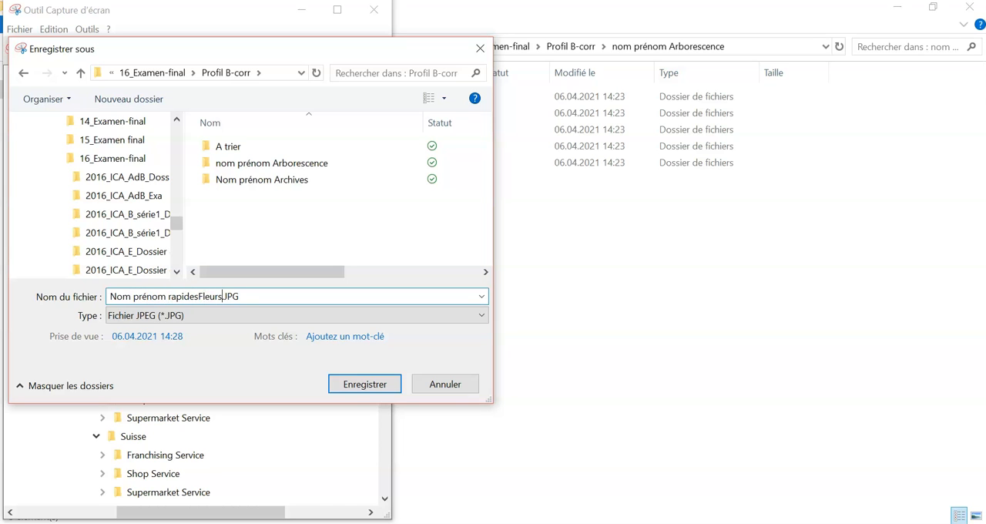
pyautogui.press('Return')
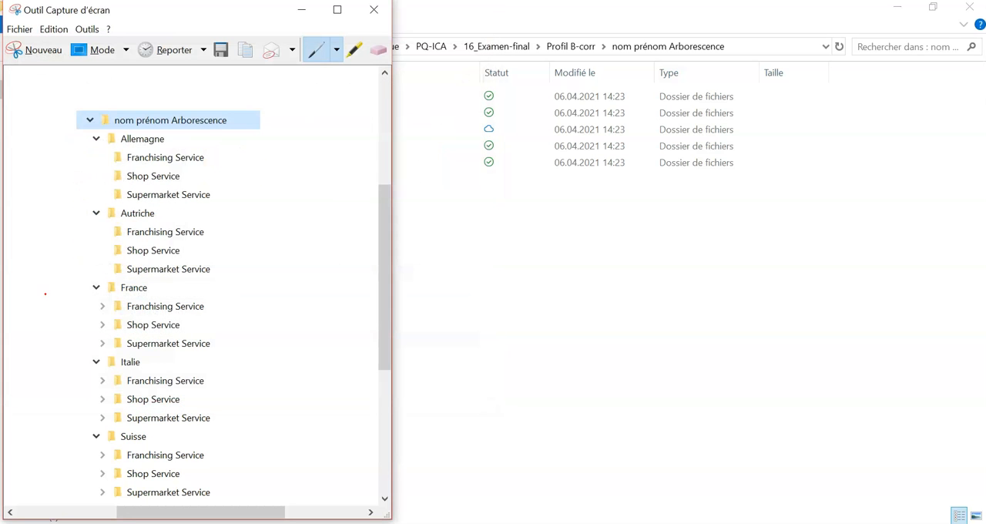
# - Close the capture tool and return to the Profil B-corr folder in the file window
pyautogui.click(373, 9)
pyautogui.click(442, 222)
pyautogui.click(572, 47)
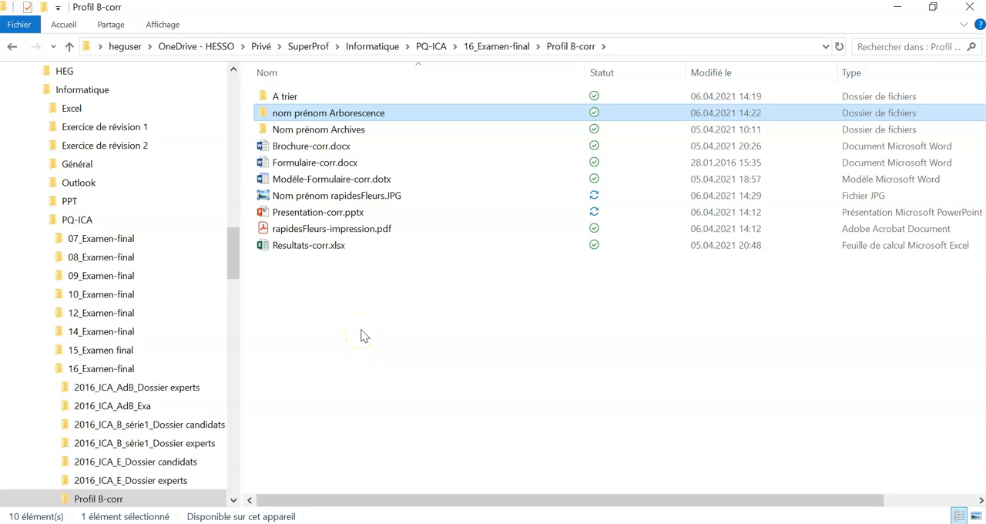
# - Check the saved capture and the nom prénom Arborescence and Nom prénom Archives folders among the contents of Profil B-corr
pyautogui.click(319, 198)
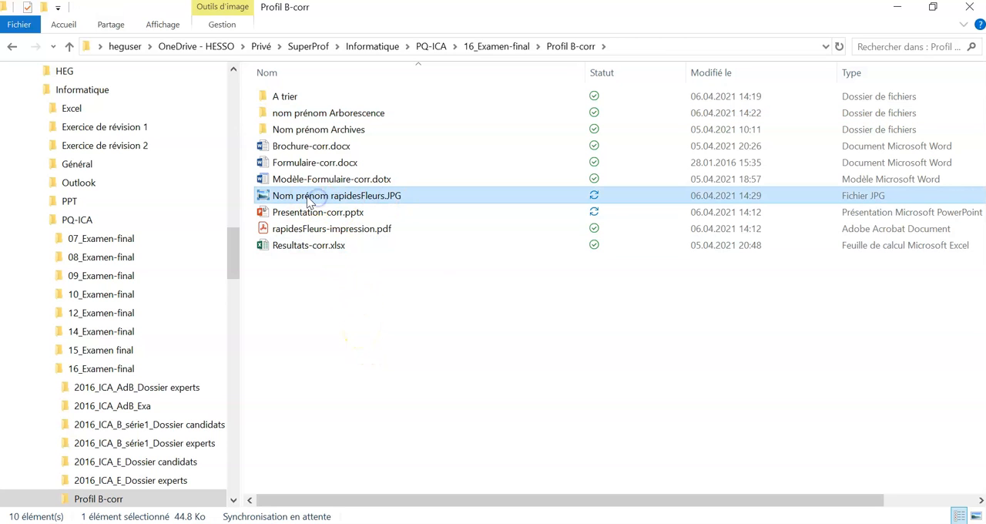
pyautogui.click(309, 115)
pyautogui.keyDown('ctrl'); pyautogui.click(316, 129); pyautogui.keyUp('ctrl')
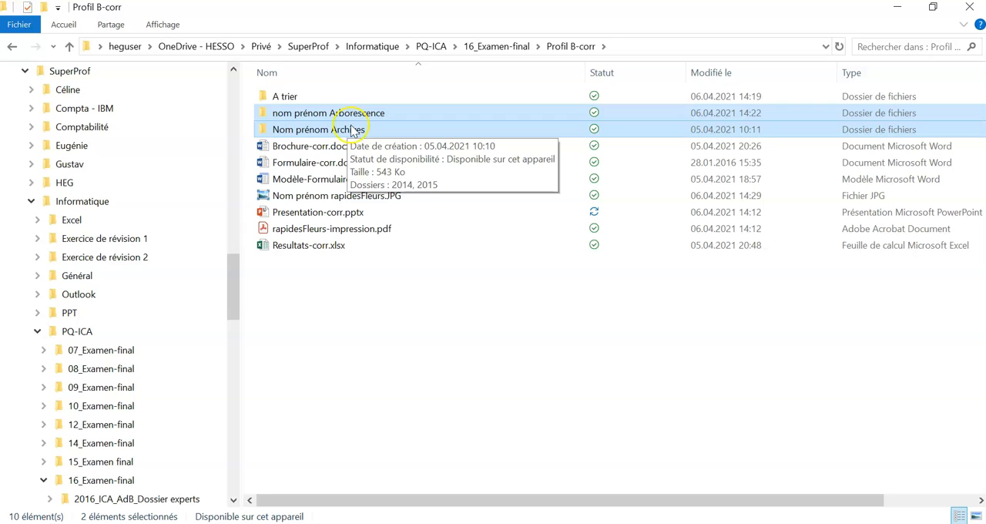
pyautogui.click(396, 334)
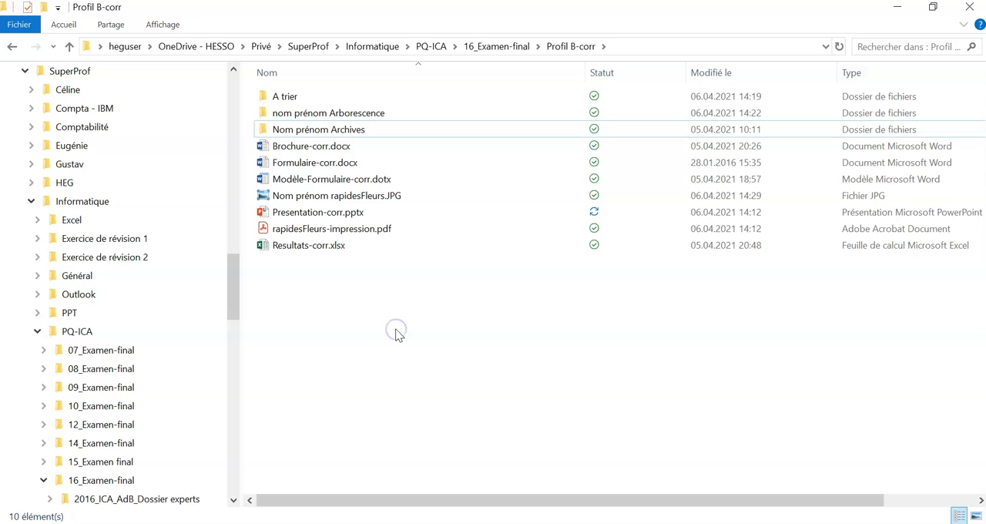